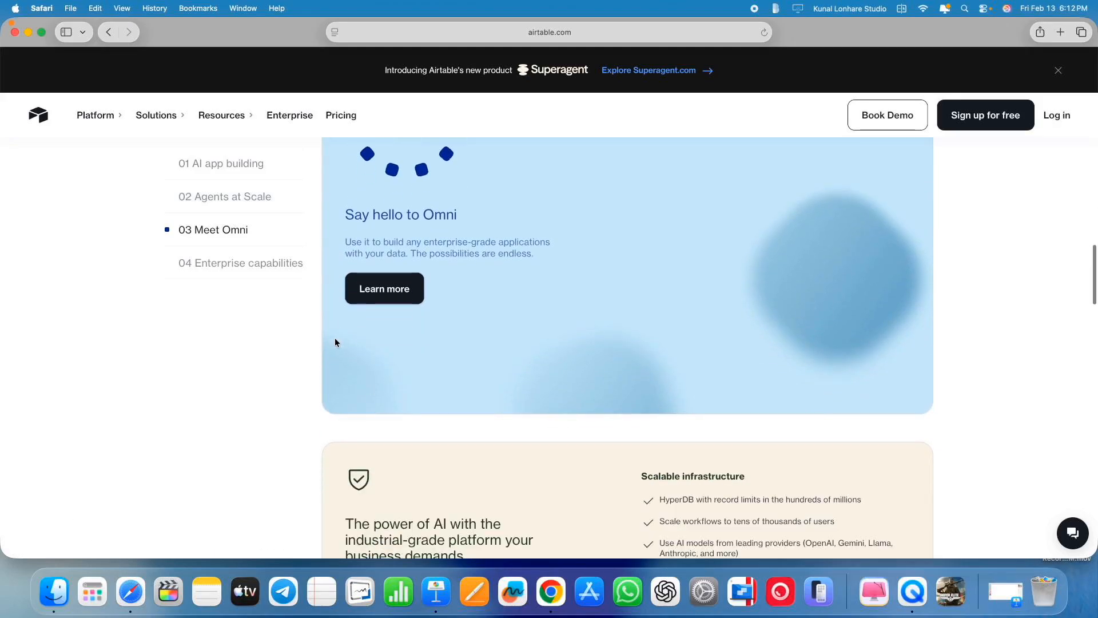
scroll(334, 338, "down", 10)
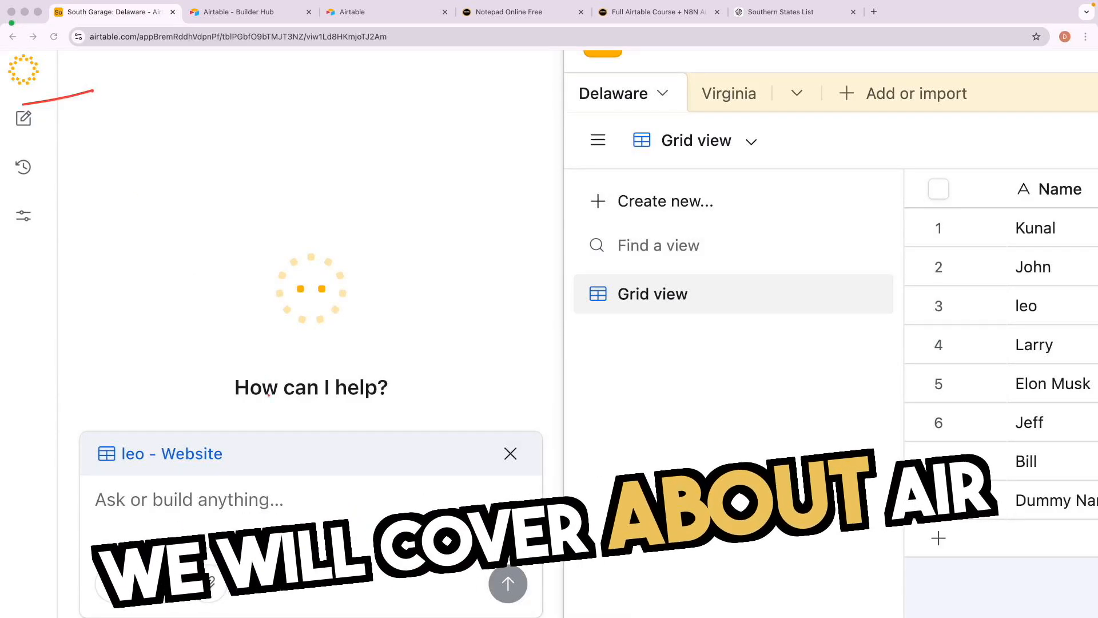
Underline the Omni assistant's greeting and request prompt in red, then close the panel.
left_click_drag(252, 400, 326, 401)
left_click_drag(93, 477, 407, 504)
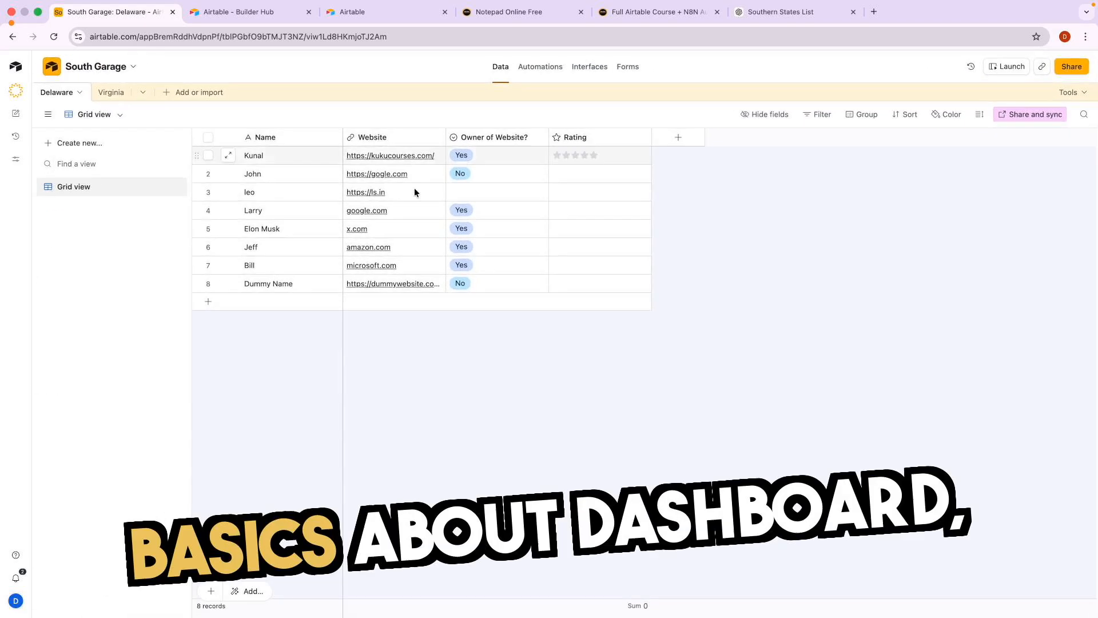
left_click(819, 114)
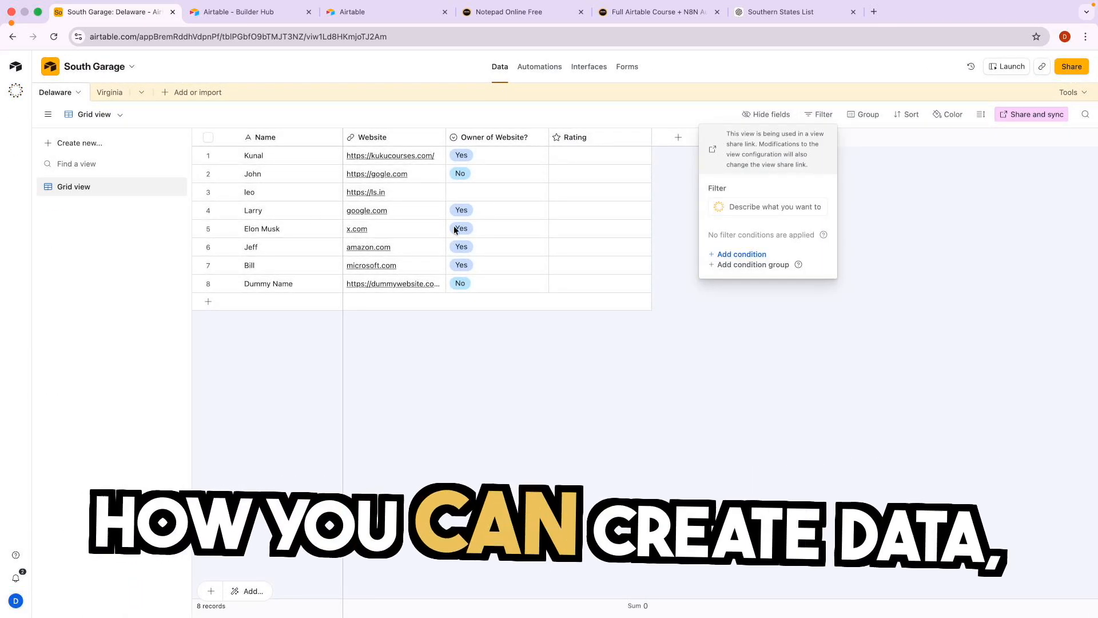
Preview adding a field and the forms view, then begin a new personal access token.
left_click(678, 137)
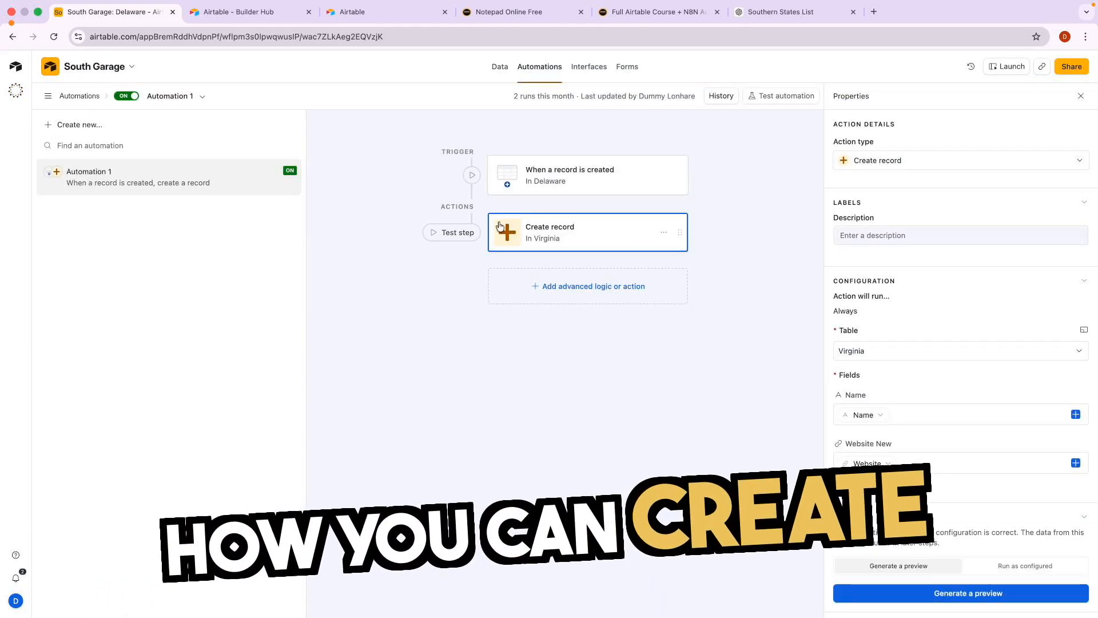
left_click(627, 66)
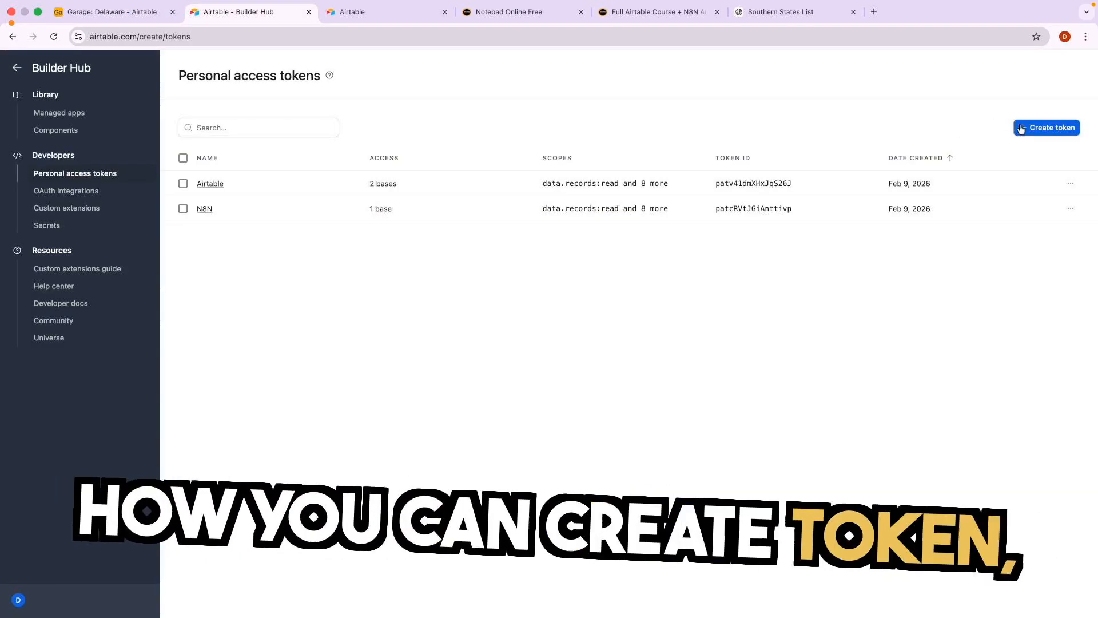
left_click(1021, 128)
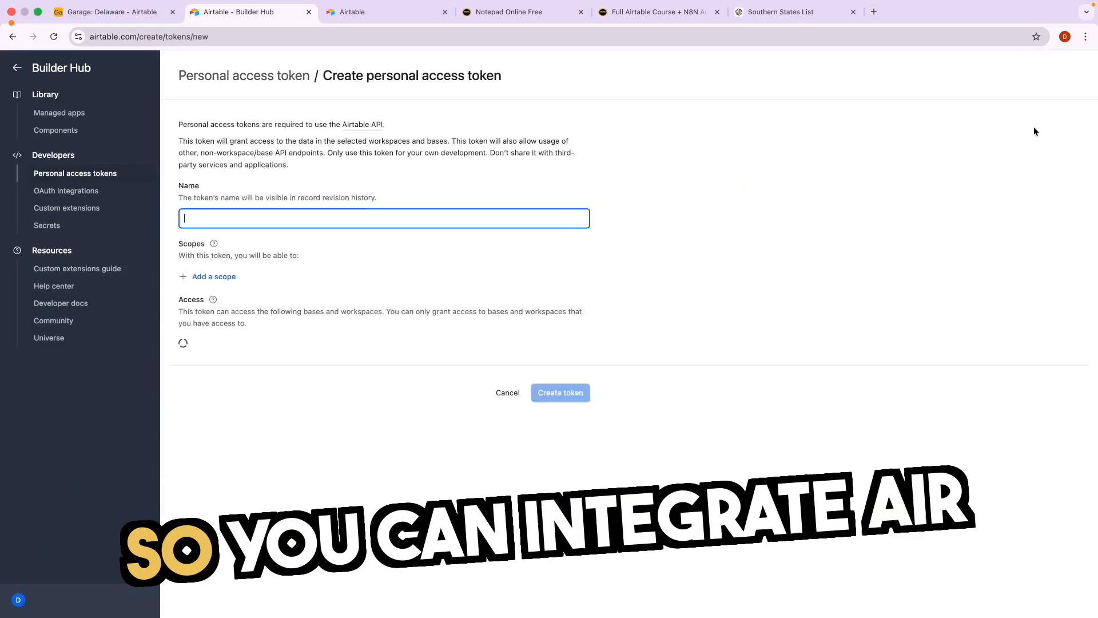
left_click(291, 344)
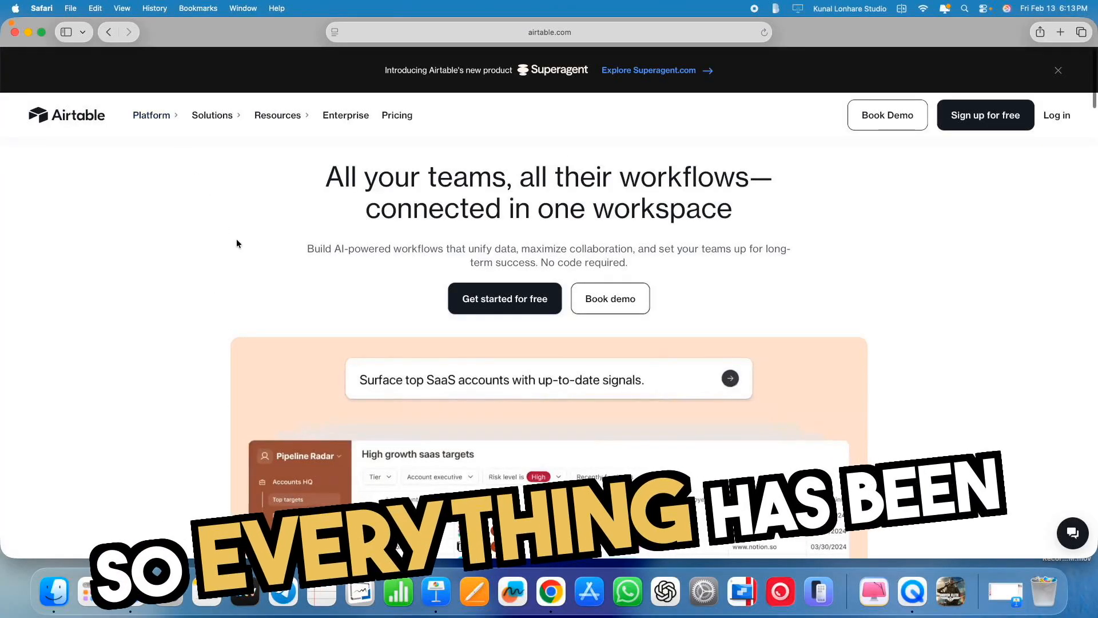
scroll(236, 242, "down", 10)
scroll(236, 243, "down", 10)
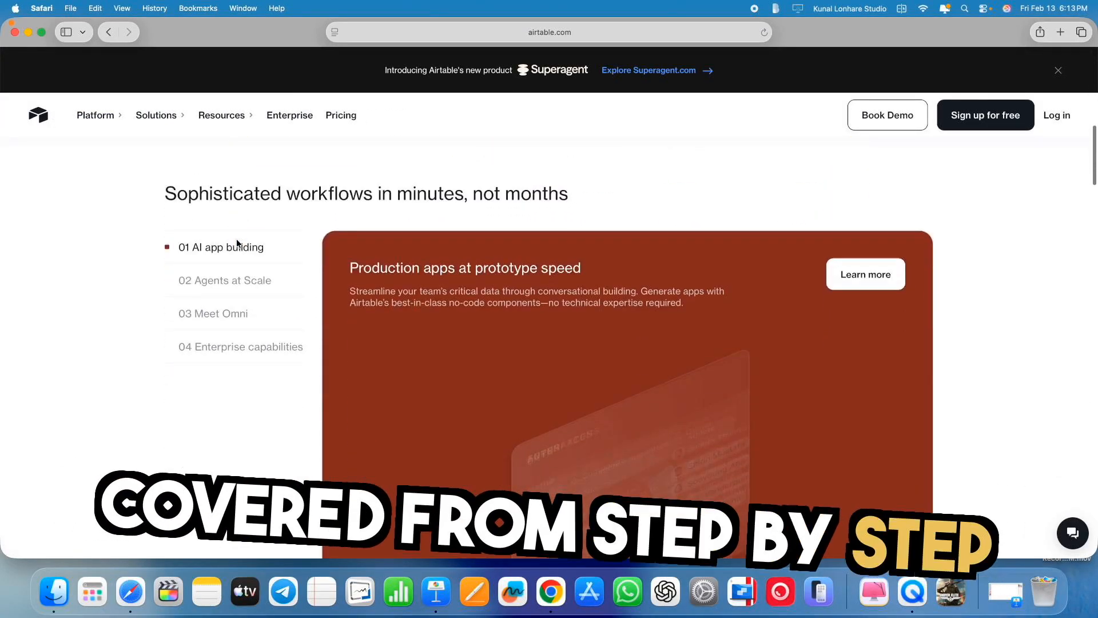
scroll(237, 244, "down", 10)
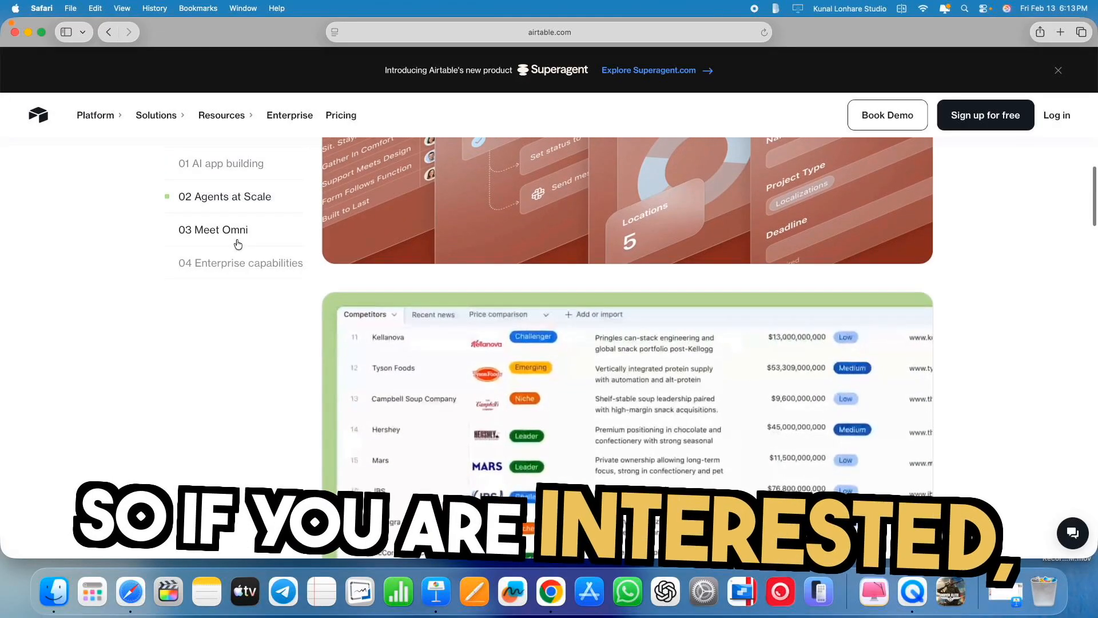
scroll(238, 244, "down", 10)
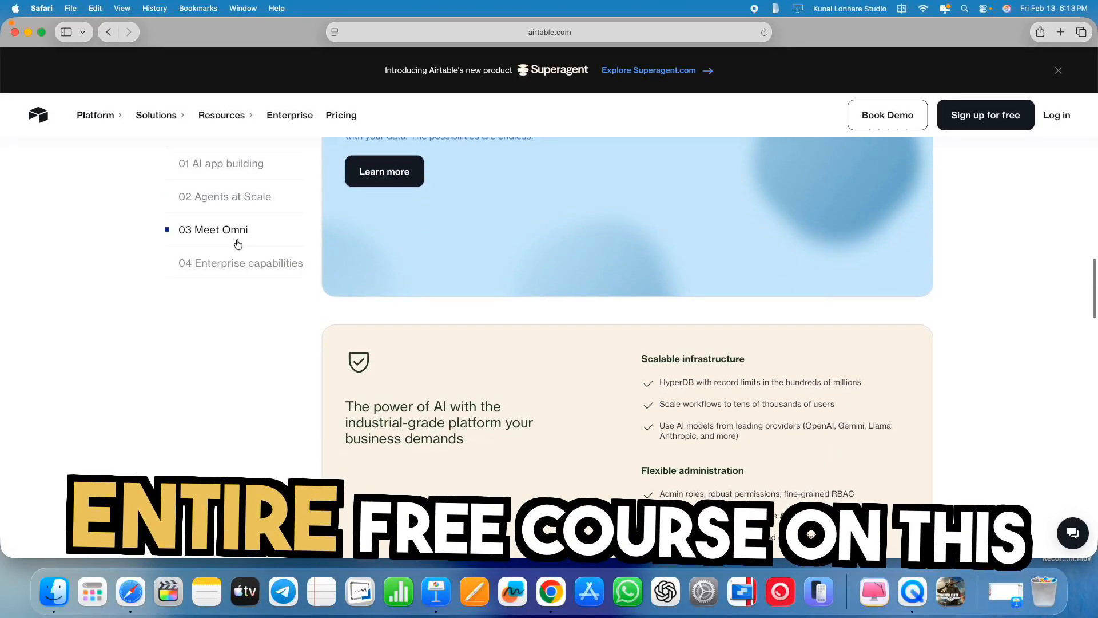
scroll(264, 349, "down", 10)
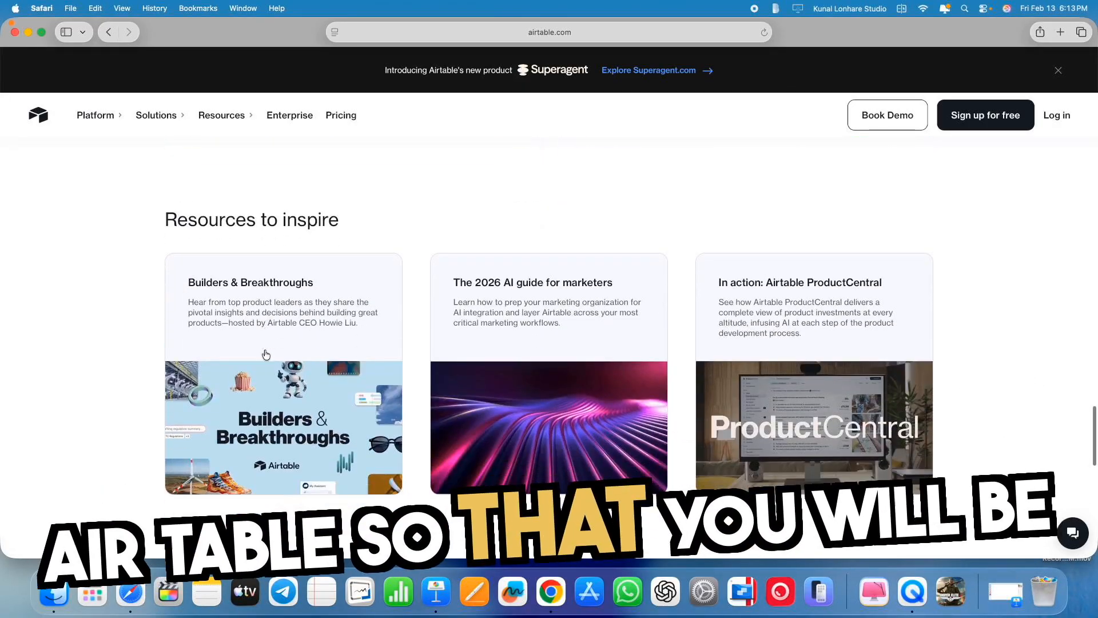
scroll(264, 349, "down", 5)
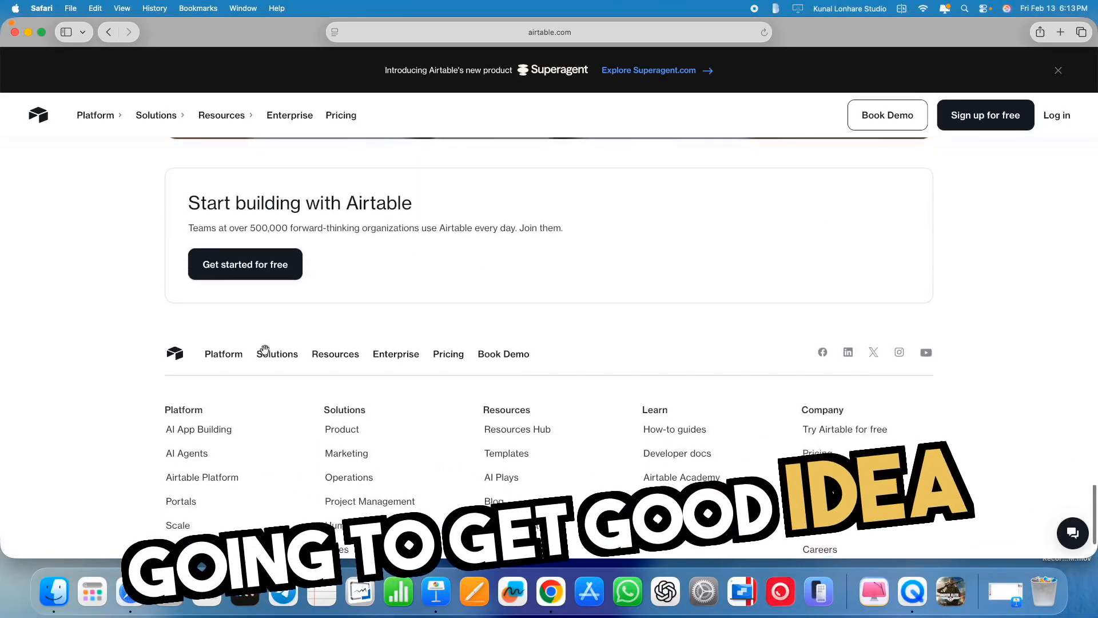
scroll(263, 350, "up", 20)
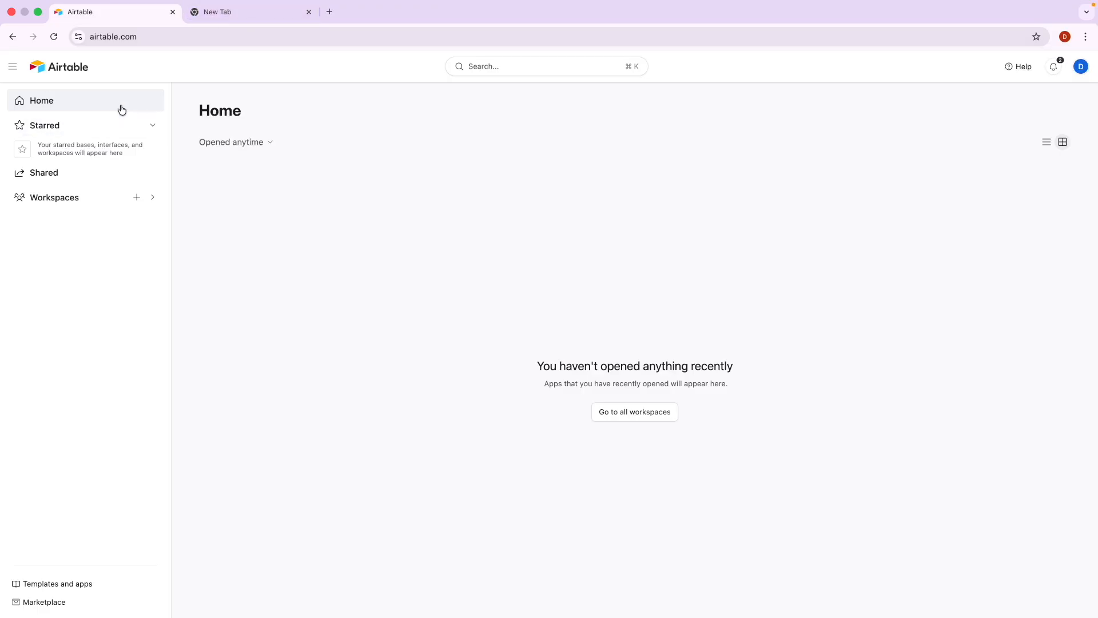
Google 'kuku courses' in the new tab and reach the site's Notepad Online Free tool via Tools.
left_click(250, 12)
type("ku")
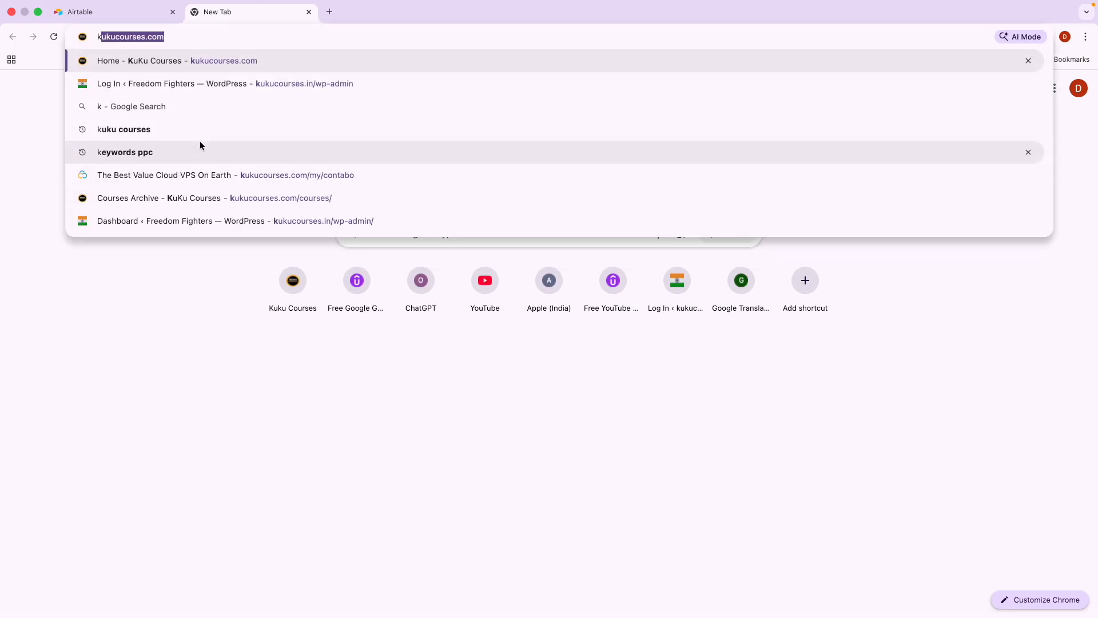
key("Down")
key("Down")
key("Return")
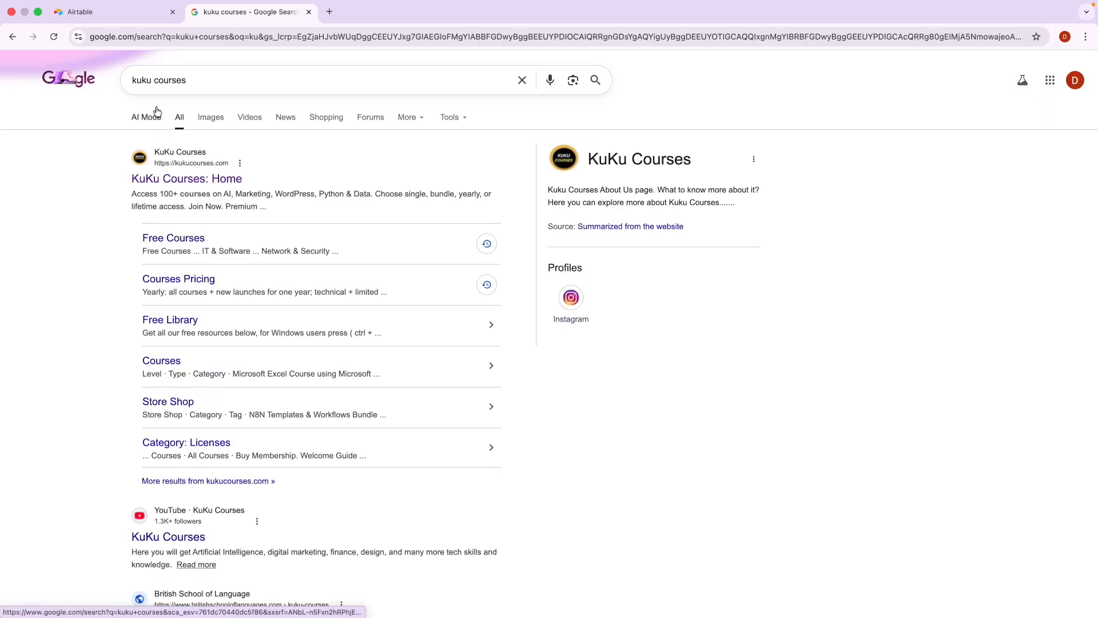
left_click(180, 179)
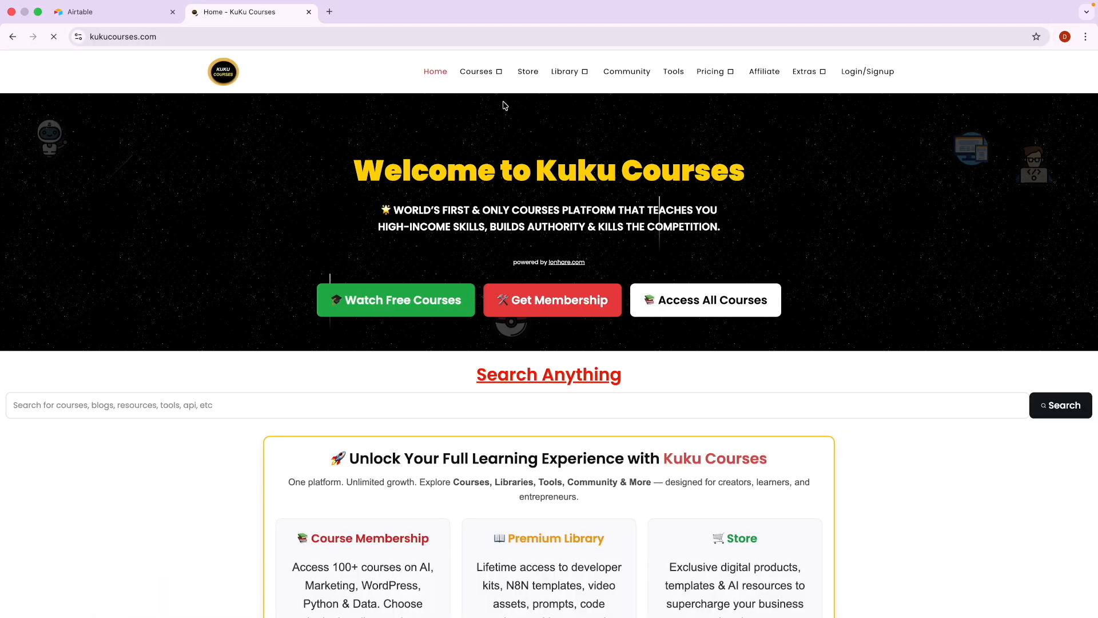
left_click(670, 71)
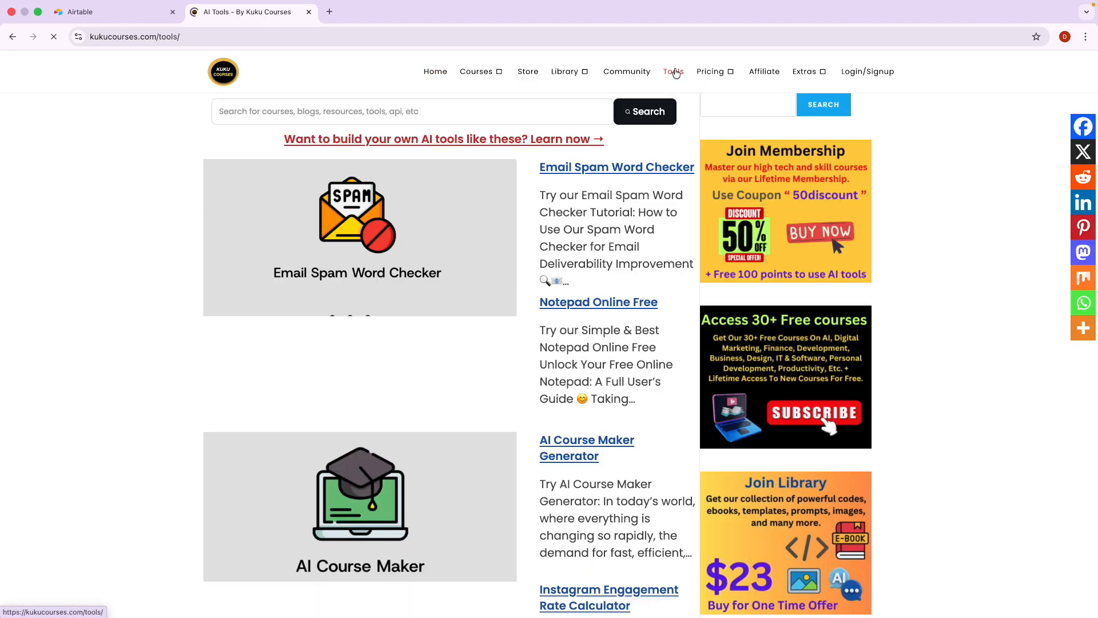
left_click(606, 310)
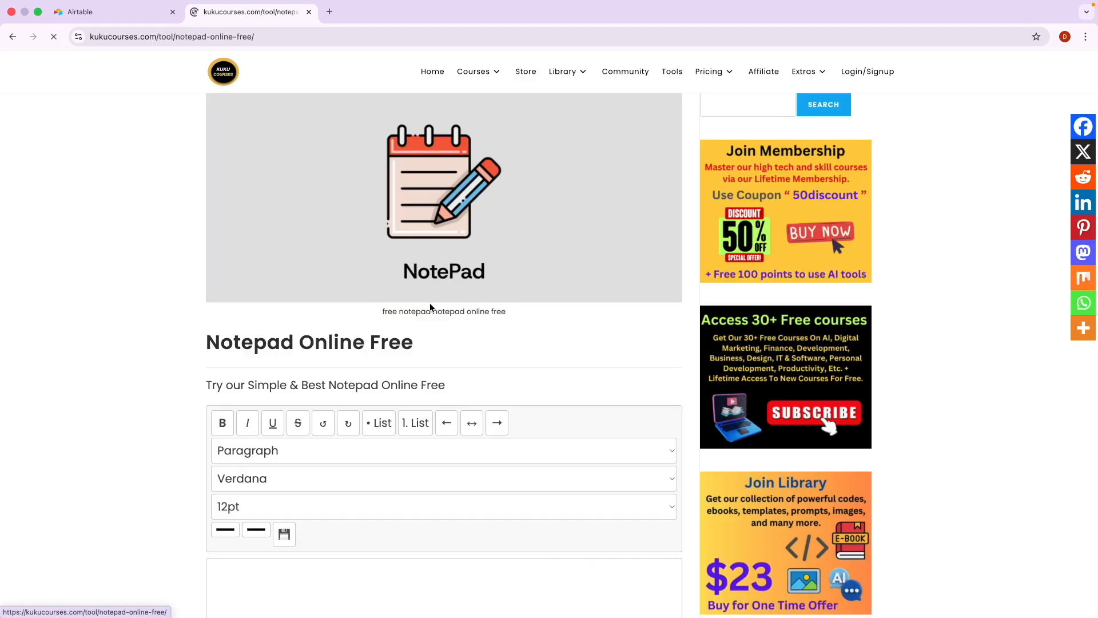
scroll(299, 439, "down", 2)
scroll(299, 439, "down", 2)
Write the lines 'Airtable is Software.', 'Airtable = Excel.' and 'Airtable > Excel.' in the notepad.
left_click(249, 372)
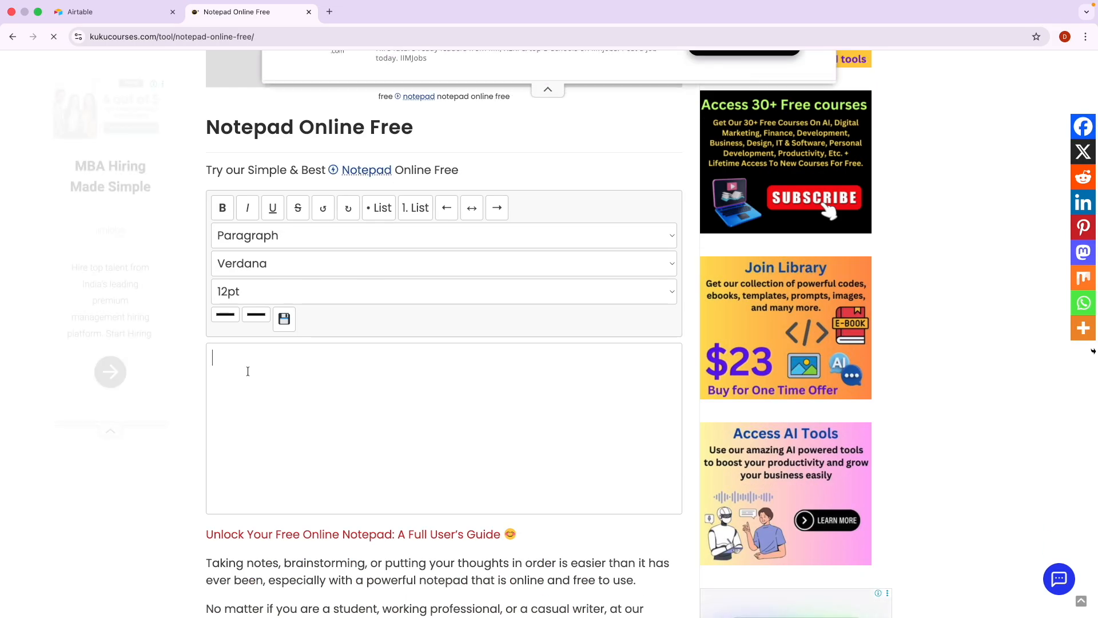
scroll(248, 371, "up", 5)
scroll(249, 371, "down", 1)
scroll(248, 372, "right", 1)
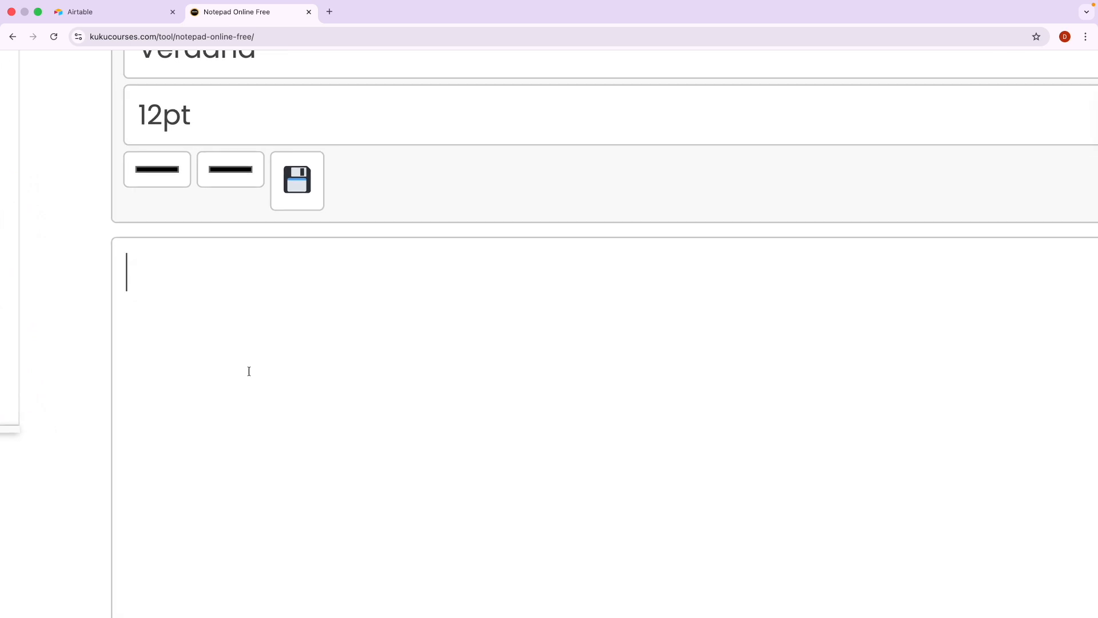
type("Airtable =")
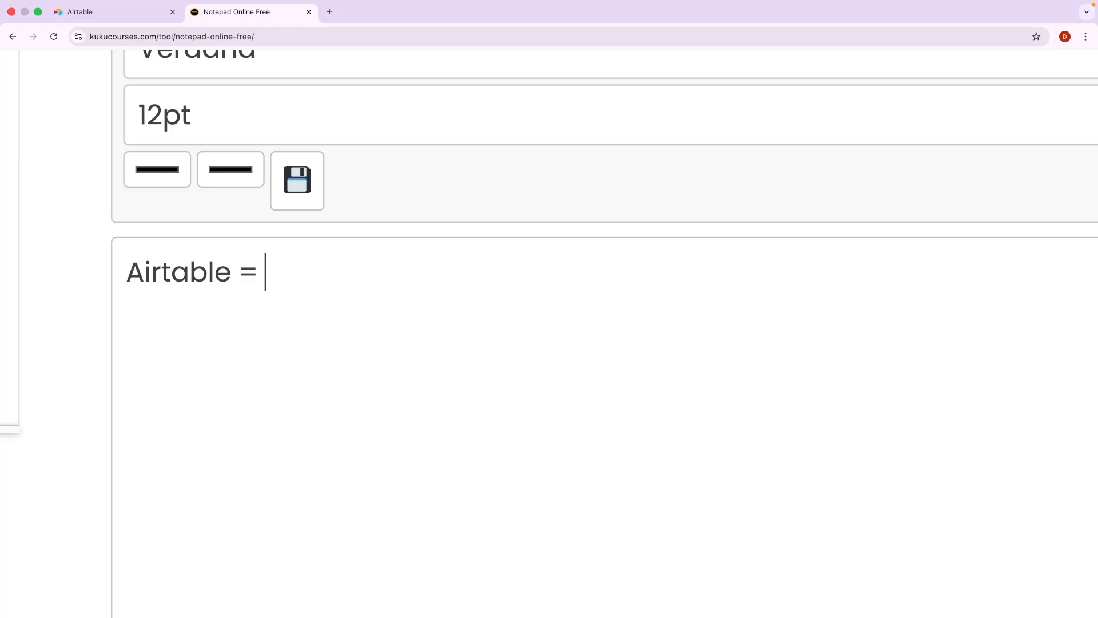
key("BackSpace")
key("BackSpace")
type("is Software.")
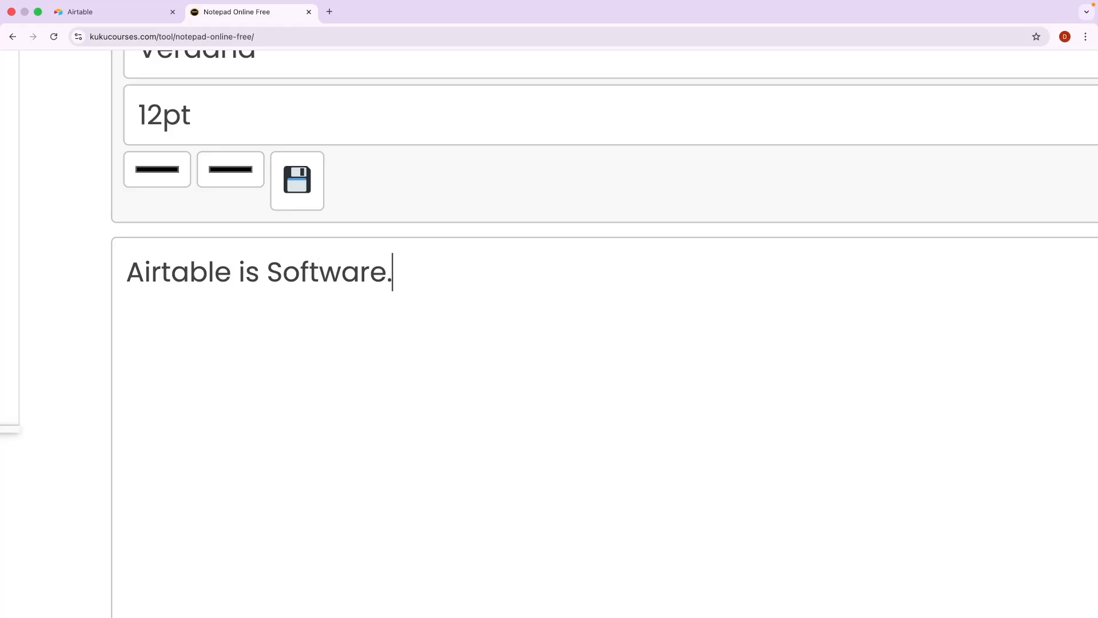
key("Return")
type("Airtable = Ex")
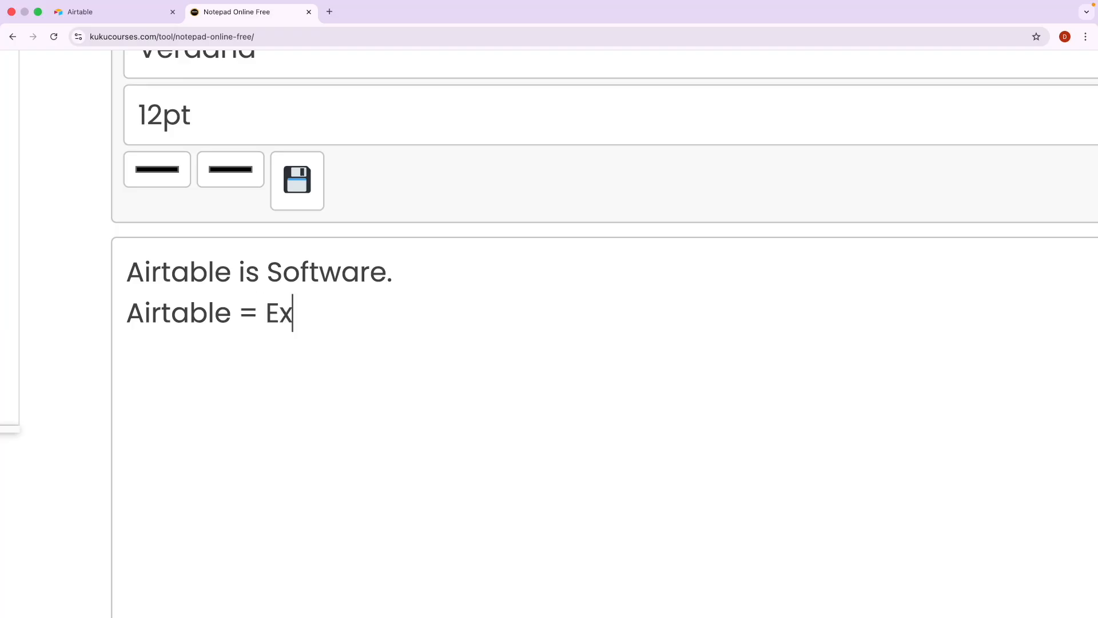
type("cel.")
key("Return")
type("Airta")
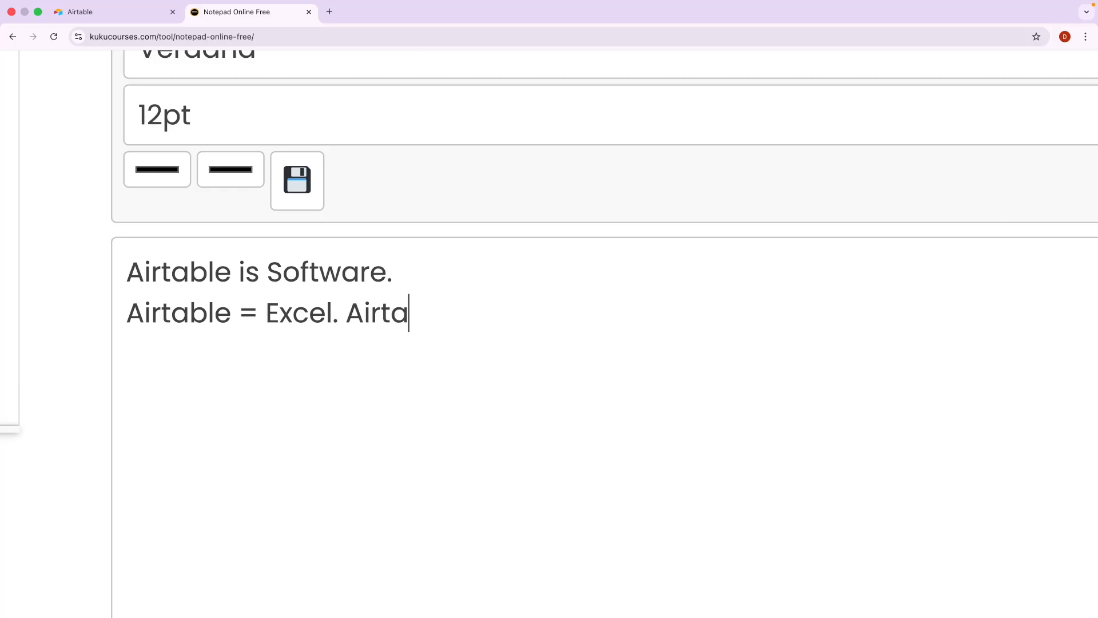
type("ble > Exce")
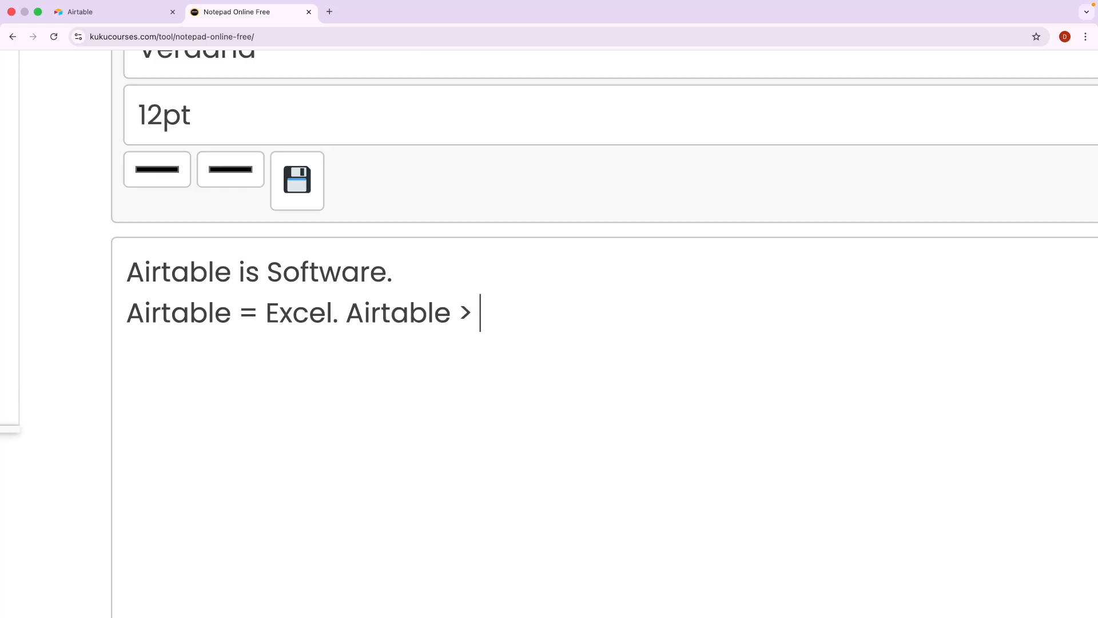
type("l")
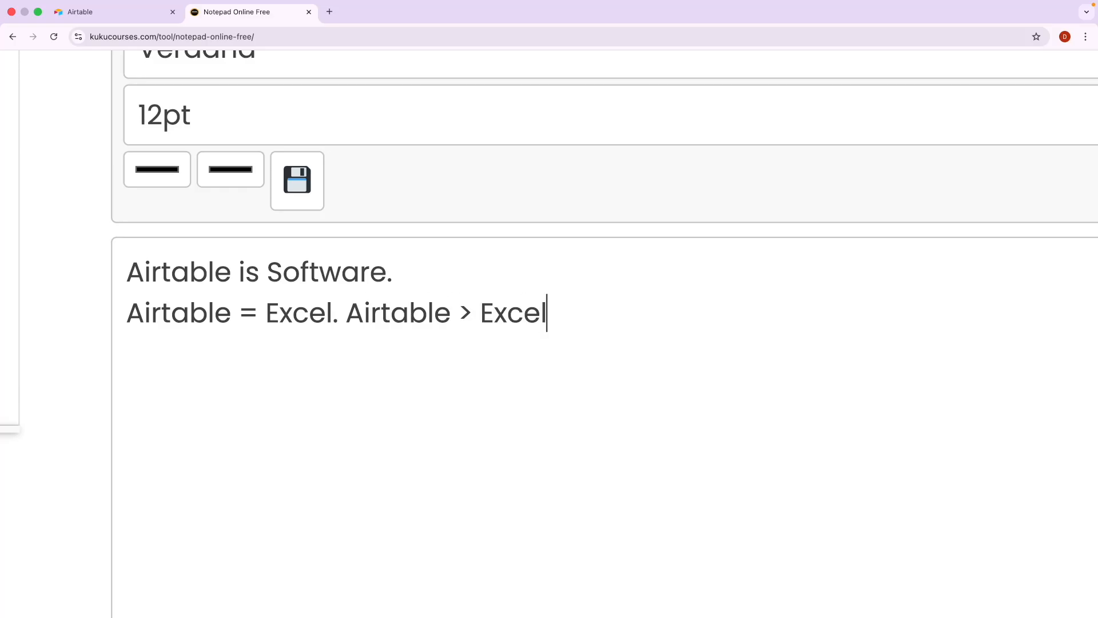
type(".")
key("Return")
key("Return")
Add the line 'Airtable = Excel + Forms + Databases + Automation + Dashboard'.
type("Airtable ")
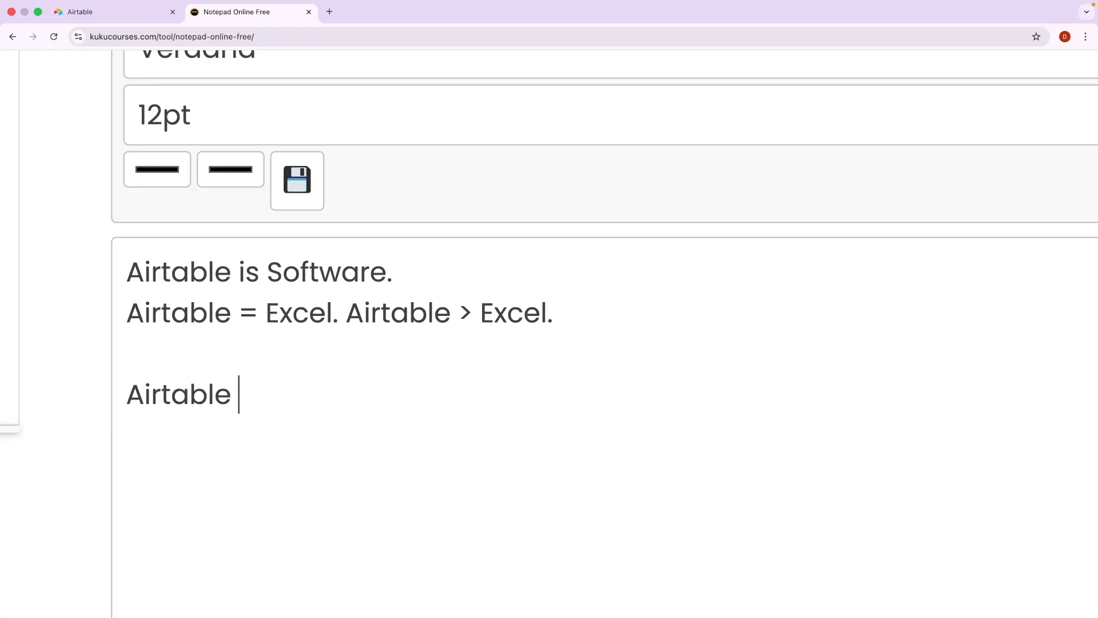
type("=")
key("Caps_Lock")
type("Excel +")
key("Caps_Lock")
type("Forms + ")
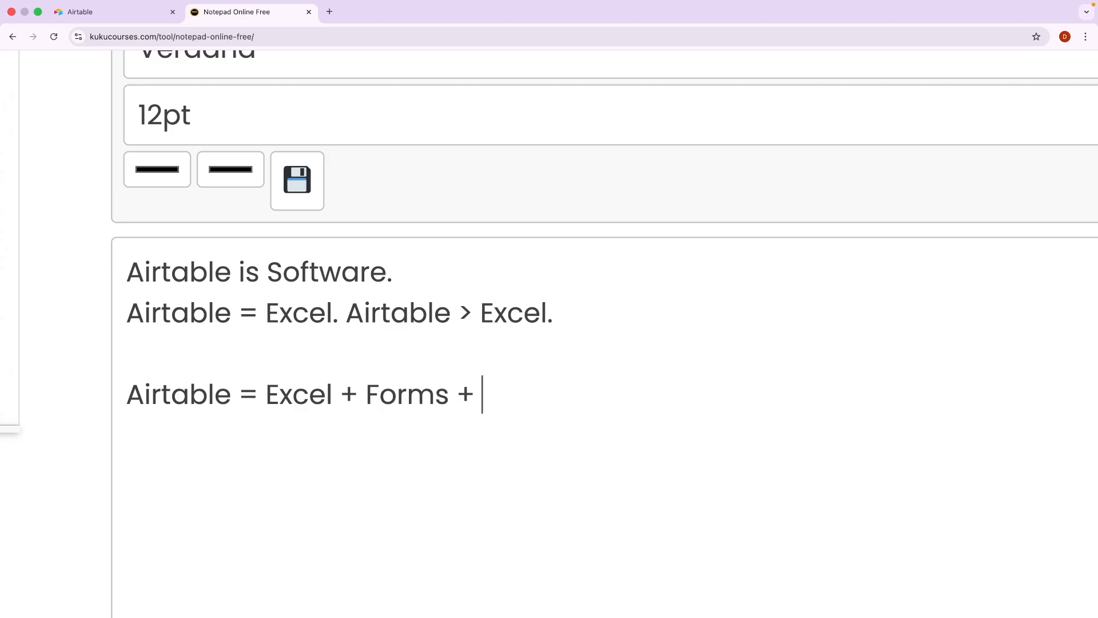
type("Database")
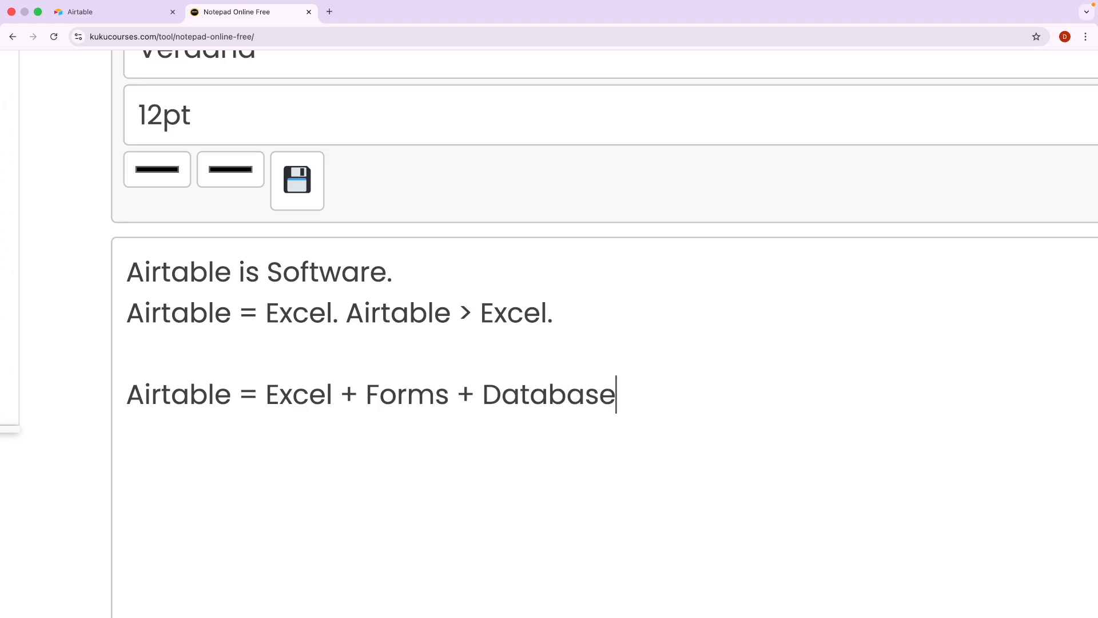
type("s + Automation + ")
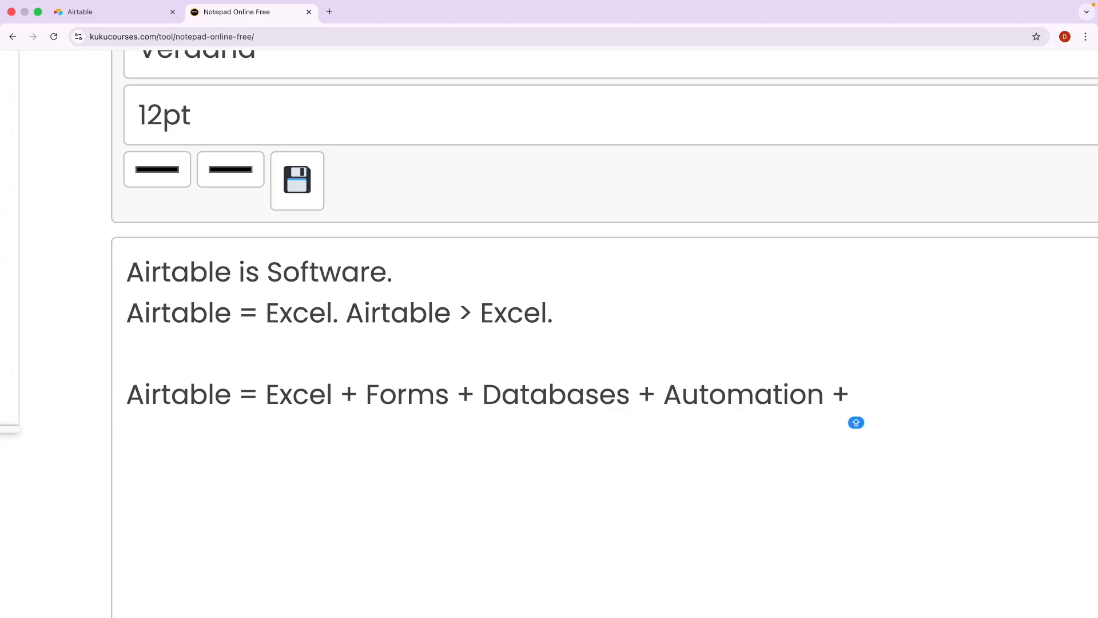
type("Dashboard")
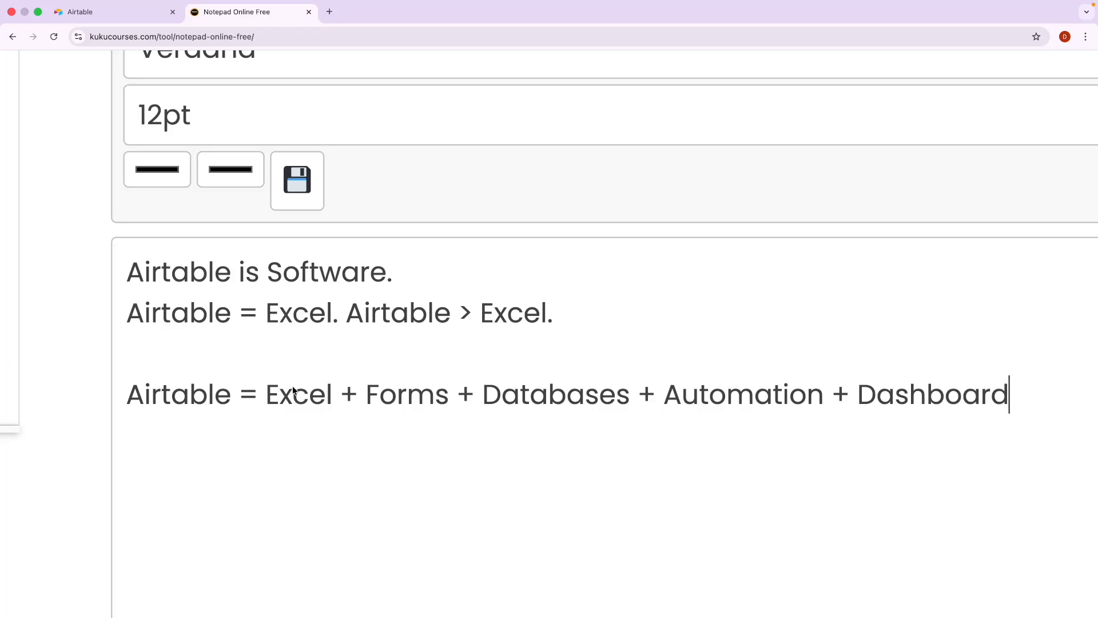
left_click_drag(274, 397, 1002, 379)
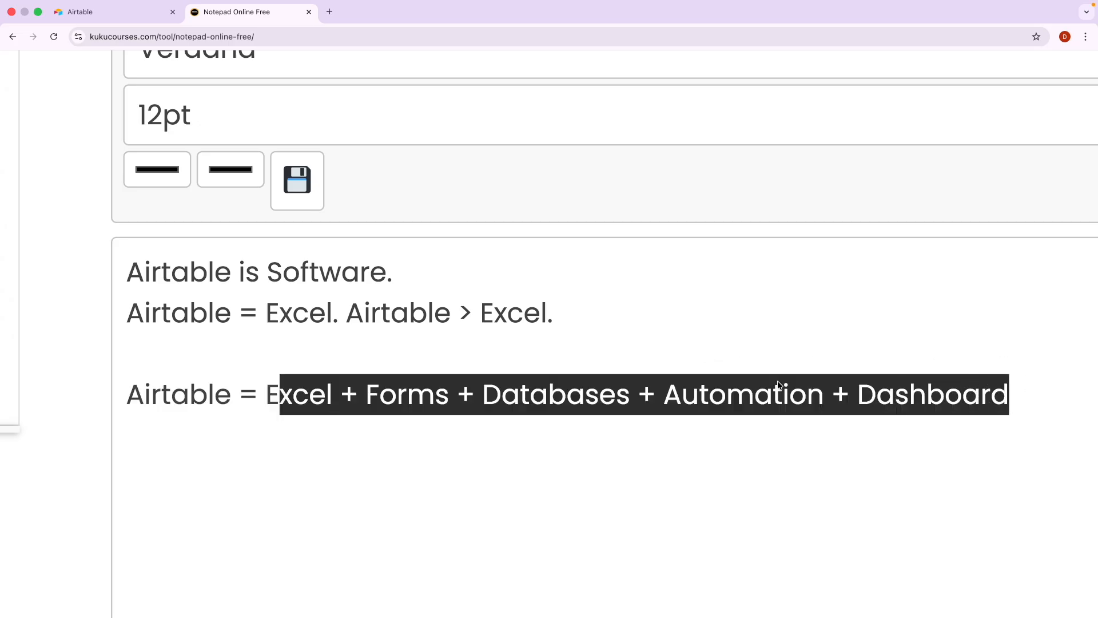
double_click(191, 400)
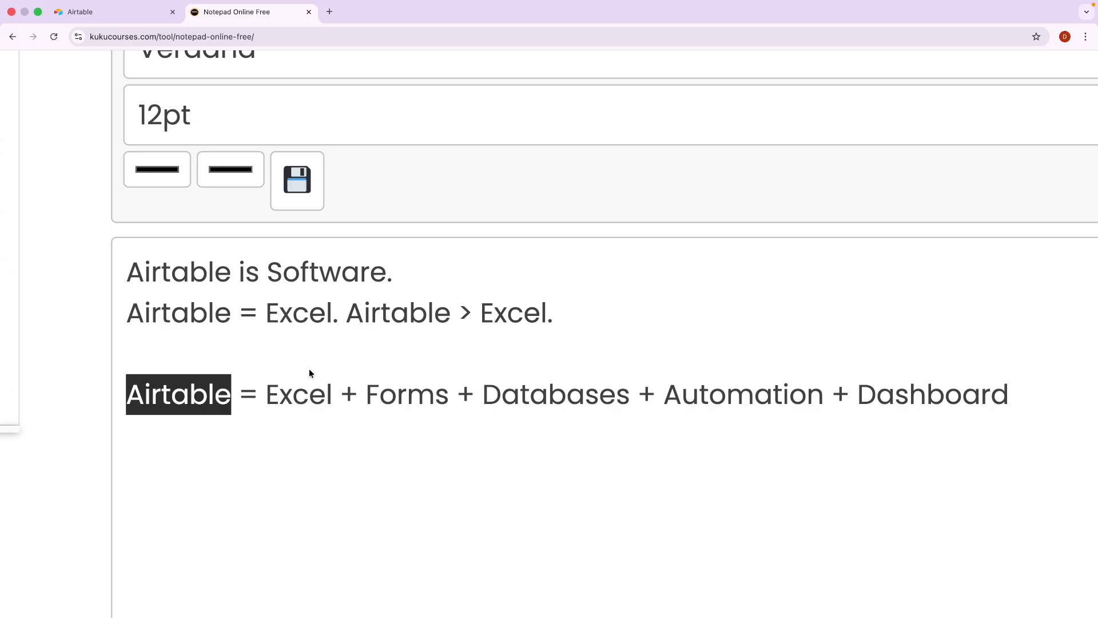
scroll(287, 362, "down", 1)
scroll(287, 363, "right", 2)
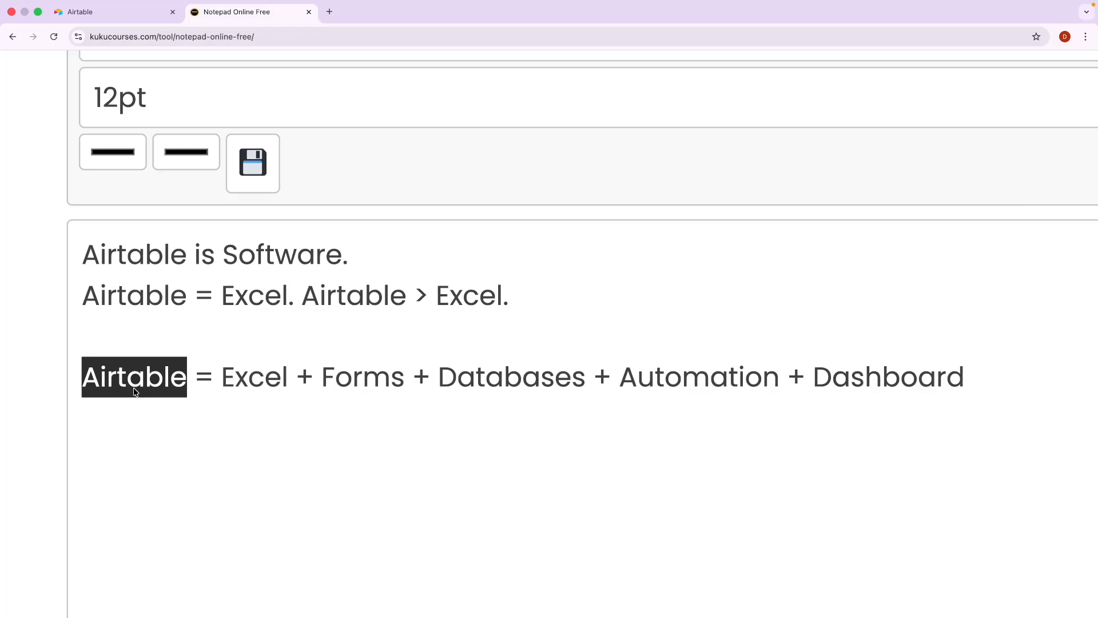
left_click(269, 380)
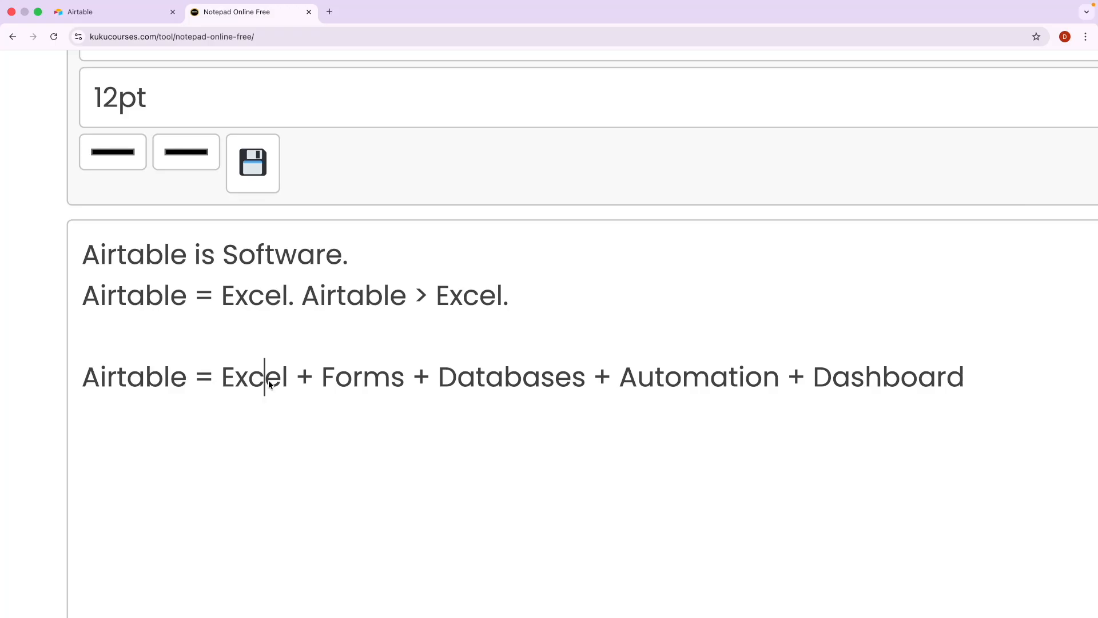
triple_click(144, 382)
left_click(146, 381)
double_click(146, 381)
double_click(244, 263)
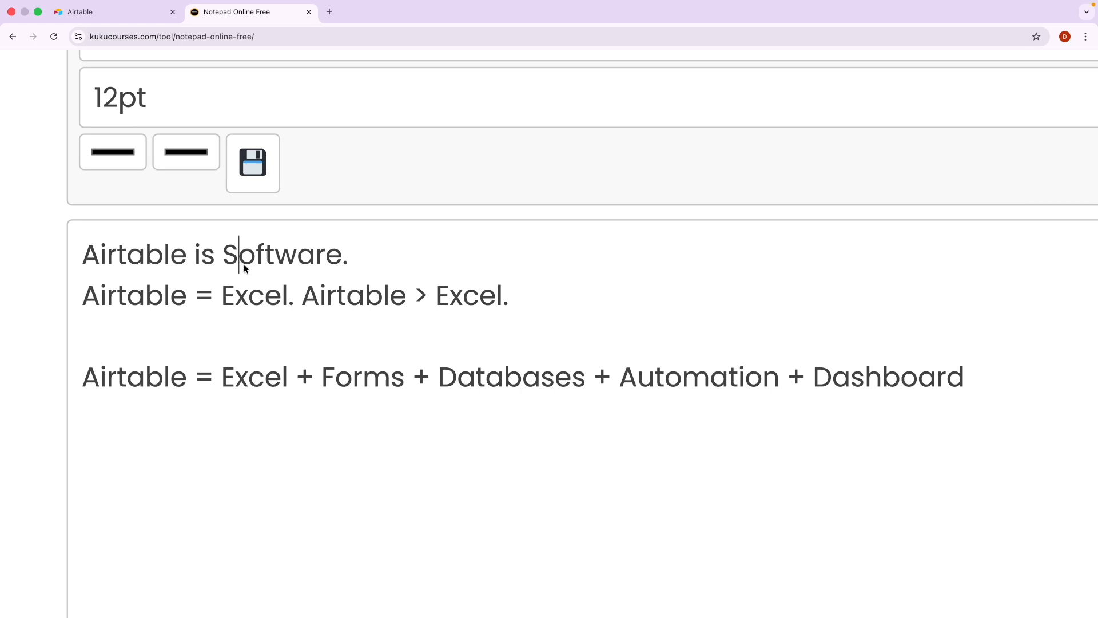
left_click(222, 384)
left_click_drag(221, 383, 383, 392)
left_click(354, 378)
double_click(359, 377)
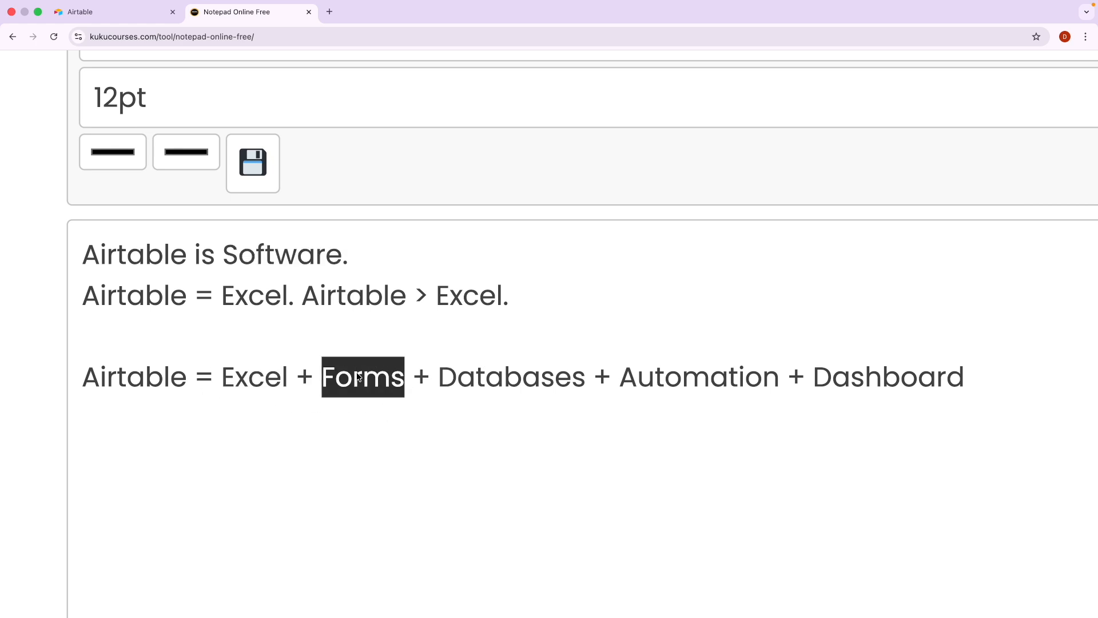
left_click(472, 381)
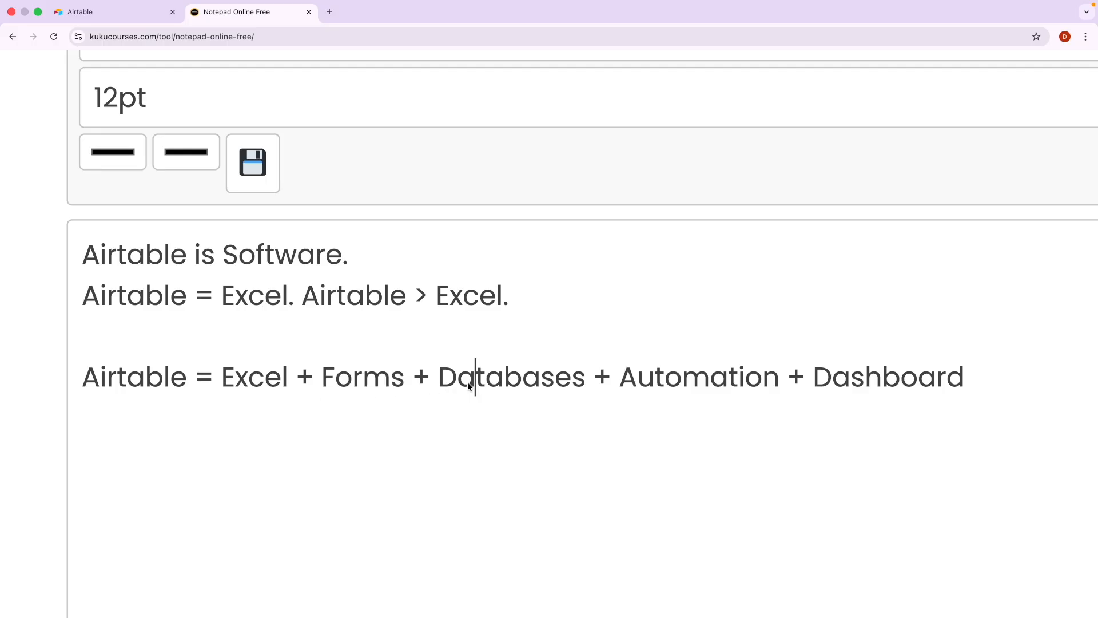
double_click(474, 381)
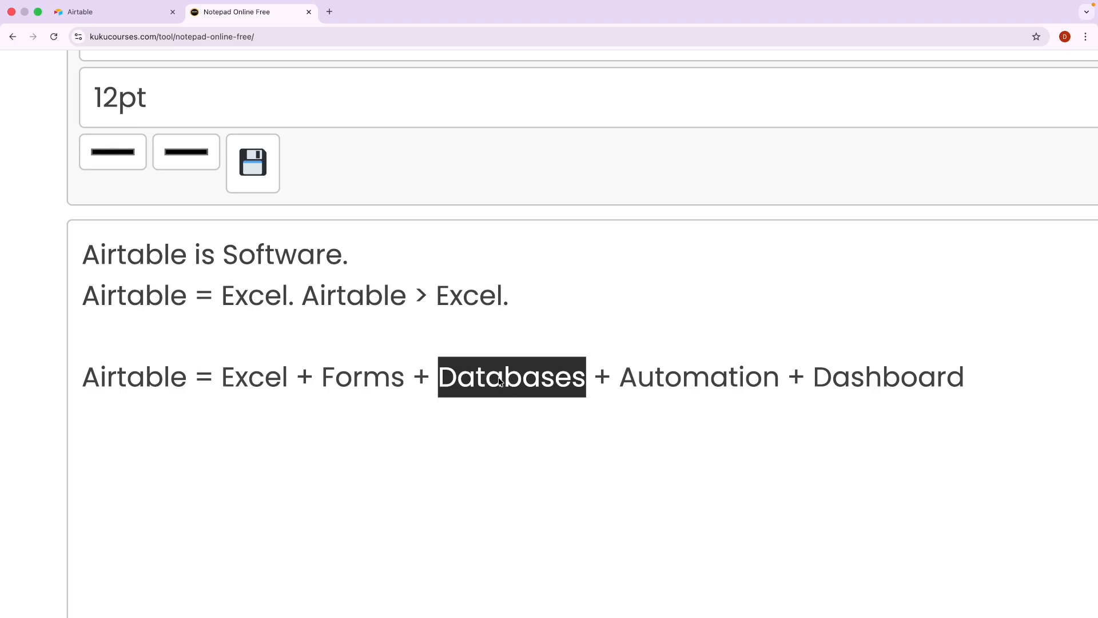
double_click(705, 378)
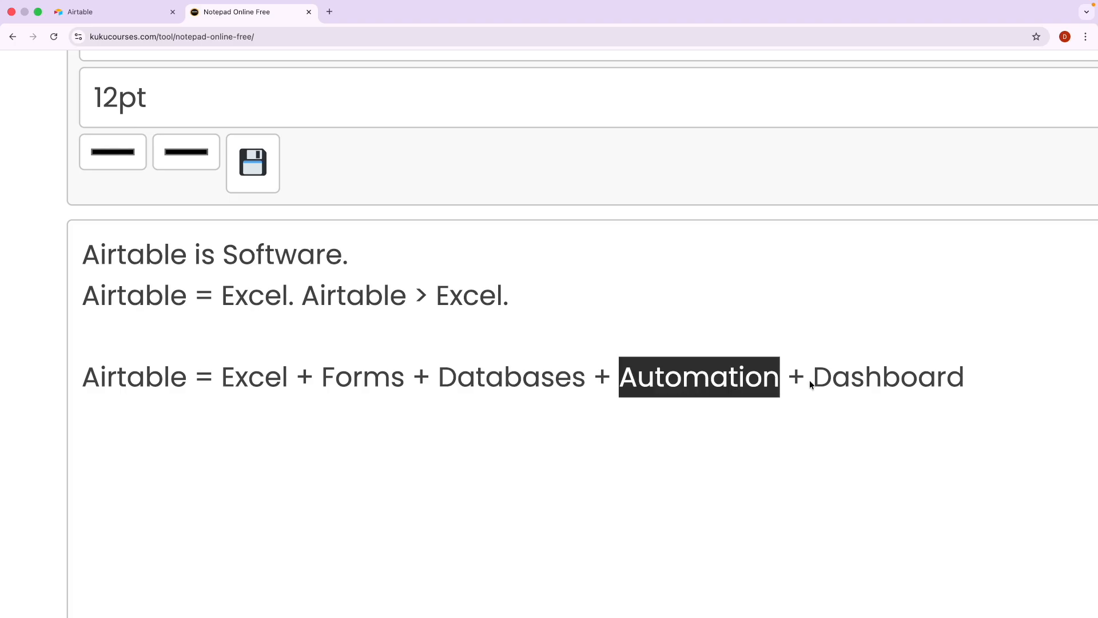
Append '+ AI = Omni' right after 'Dashboard' on the Airtable equation line.
double_click(850, 382)
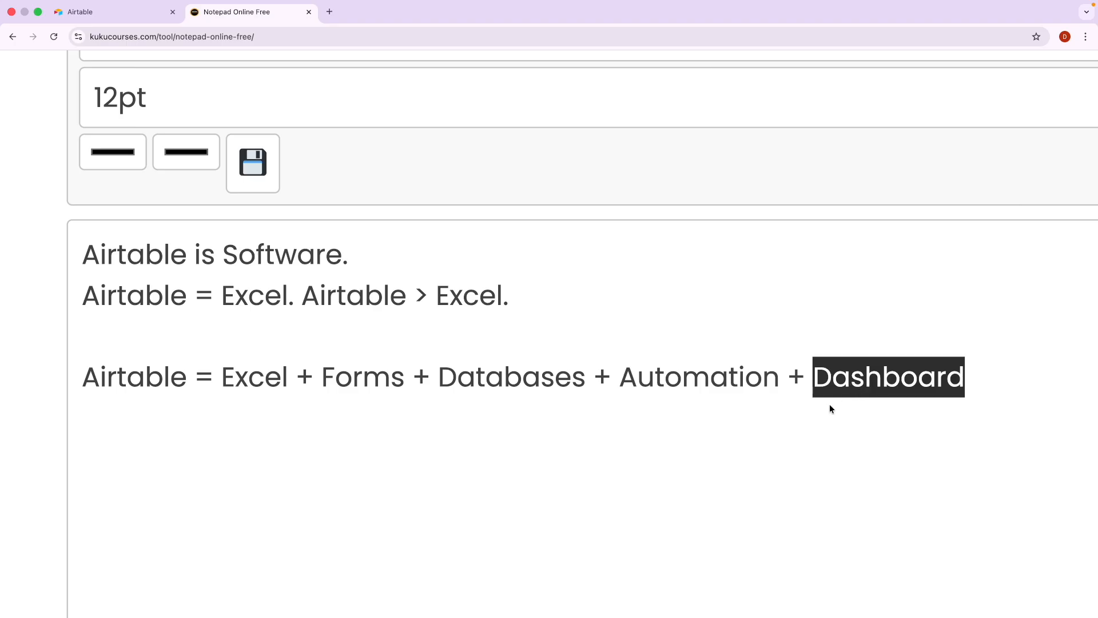
left_click(982, 380)
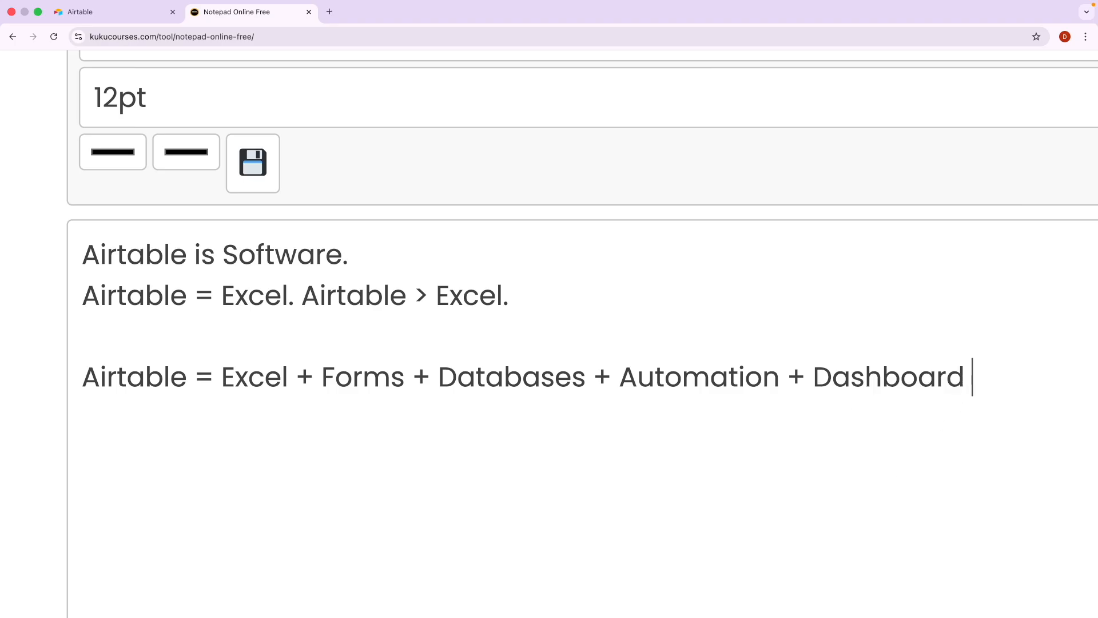
type("+ AI")
type(" =")
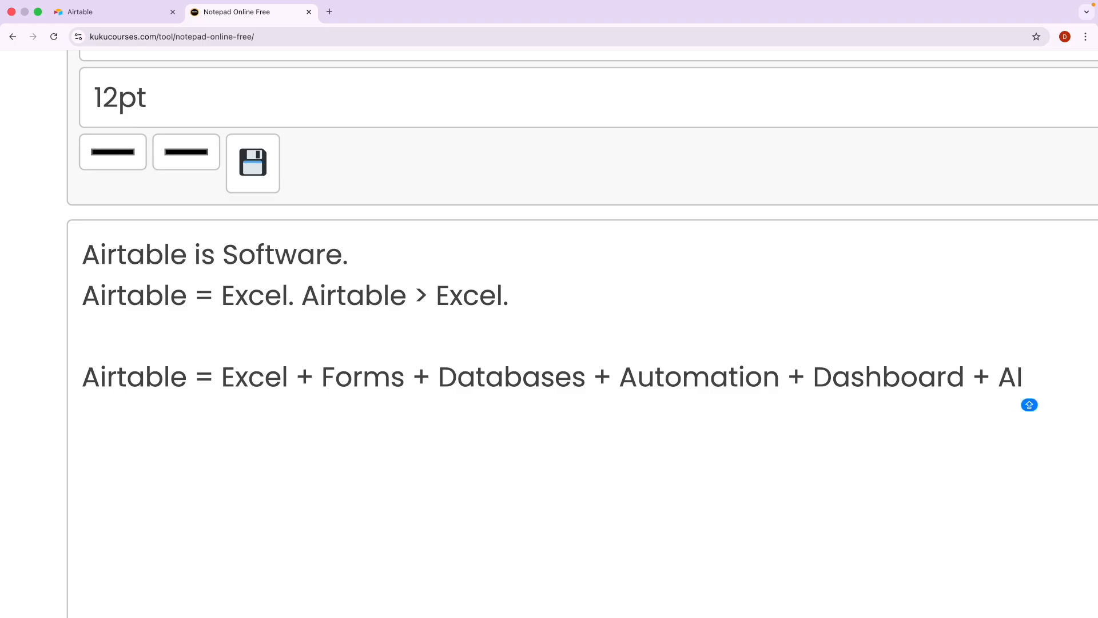
type(" Omni")
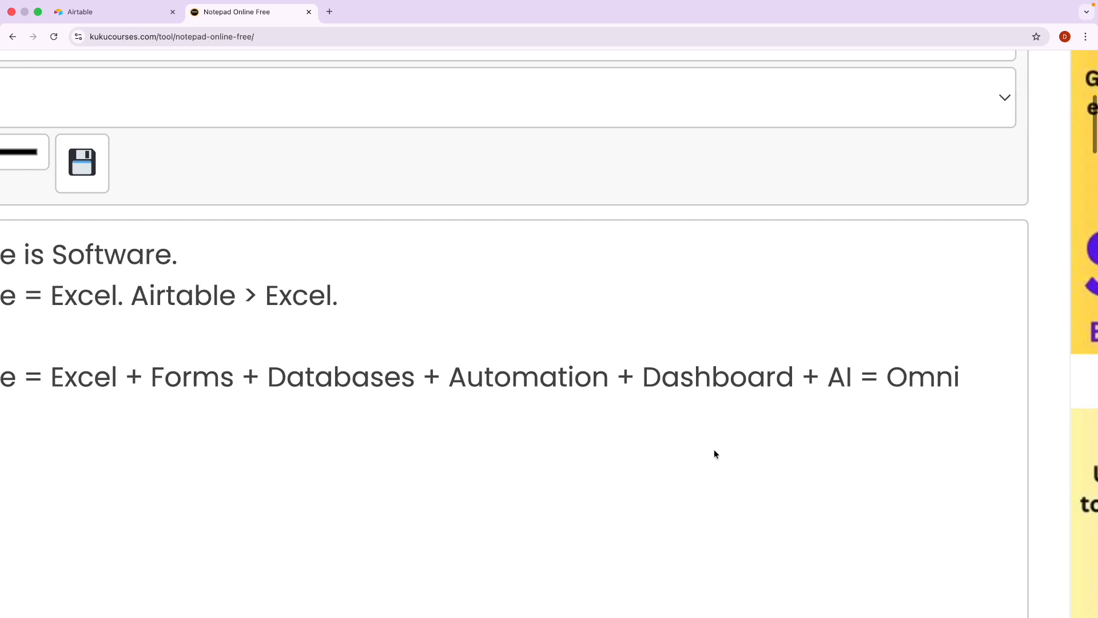
scroll(714, 448, "left", 10)
scroll(628, 431, "right", 8)
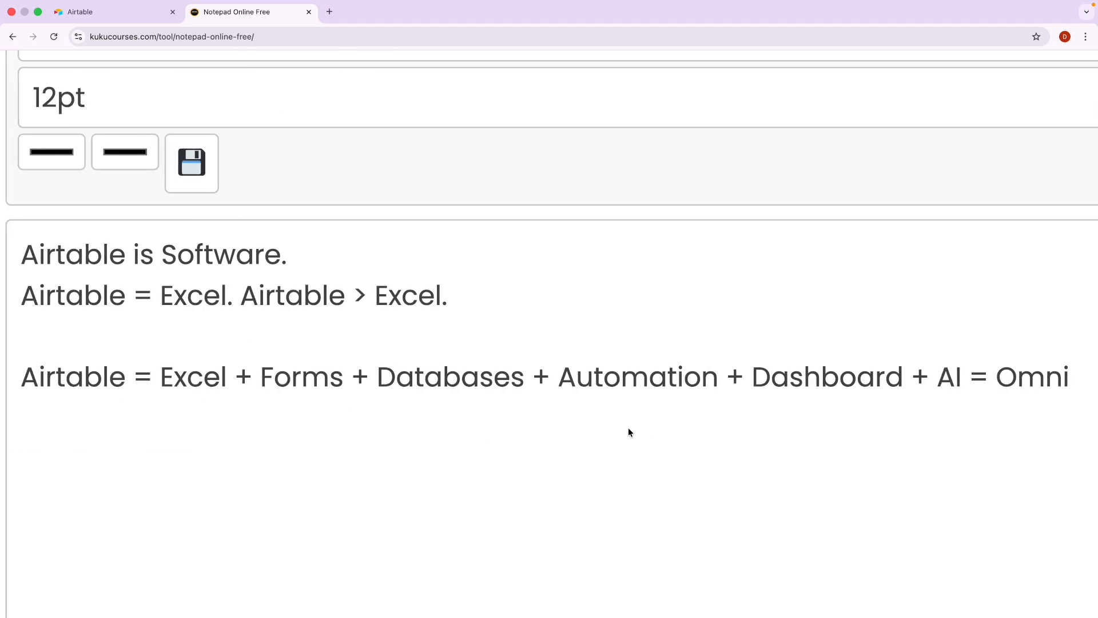
scroll(430, 448, "down", 5)
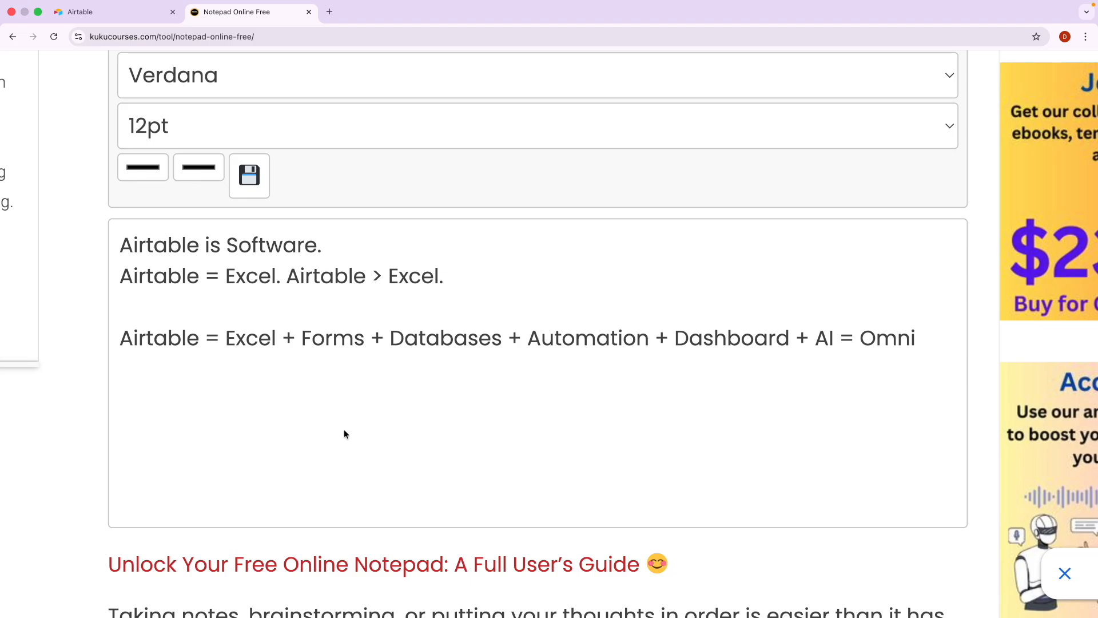
scroll(299, 405, "down", 3)
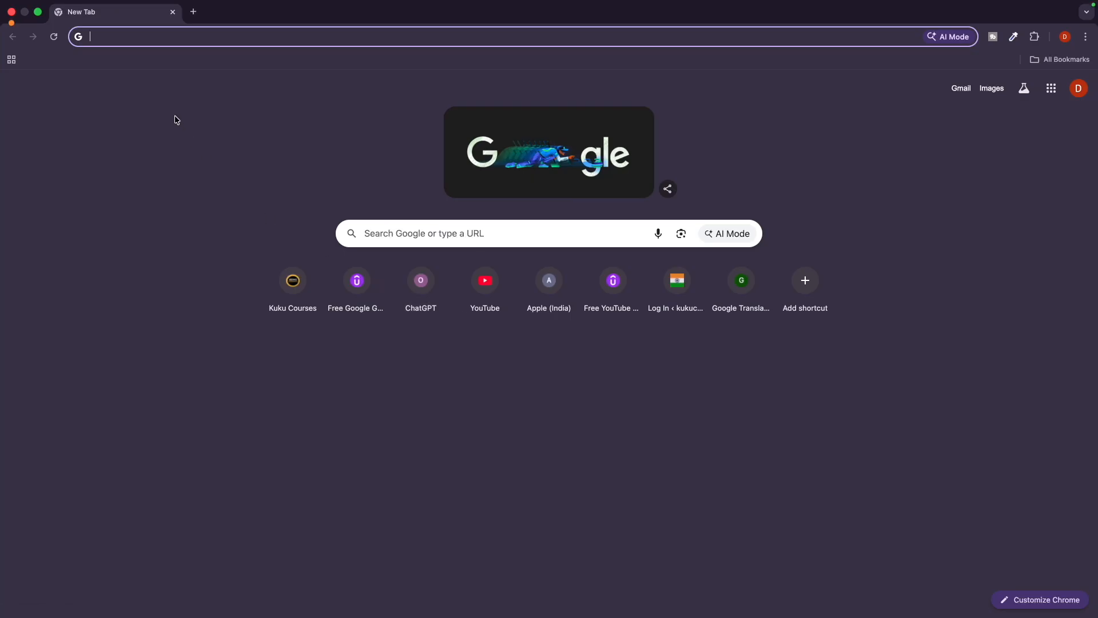
Search Google for 'airtable' and bring up the official airtable.com site.
type("airt")
type("able")
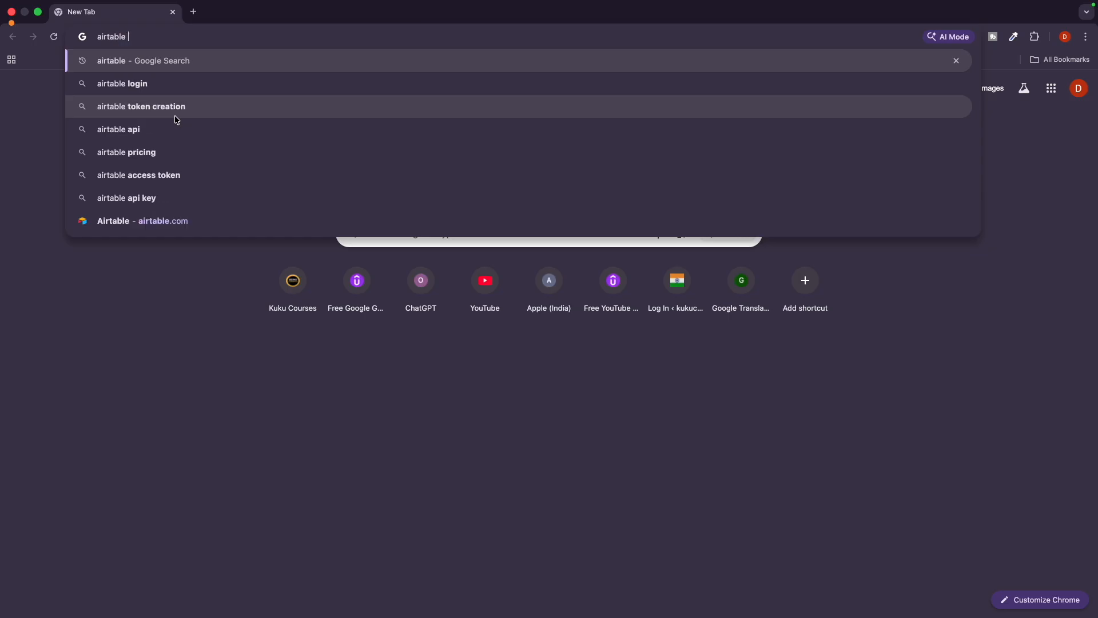
key("Return")
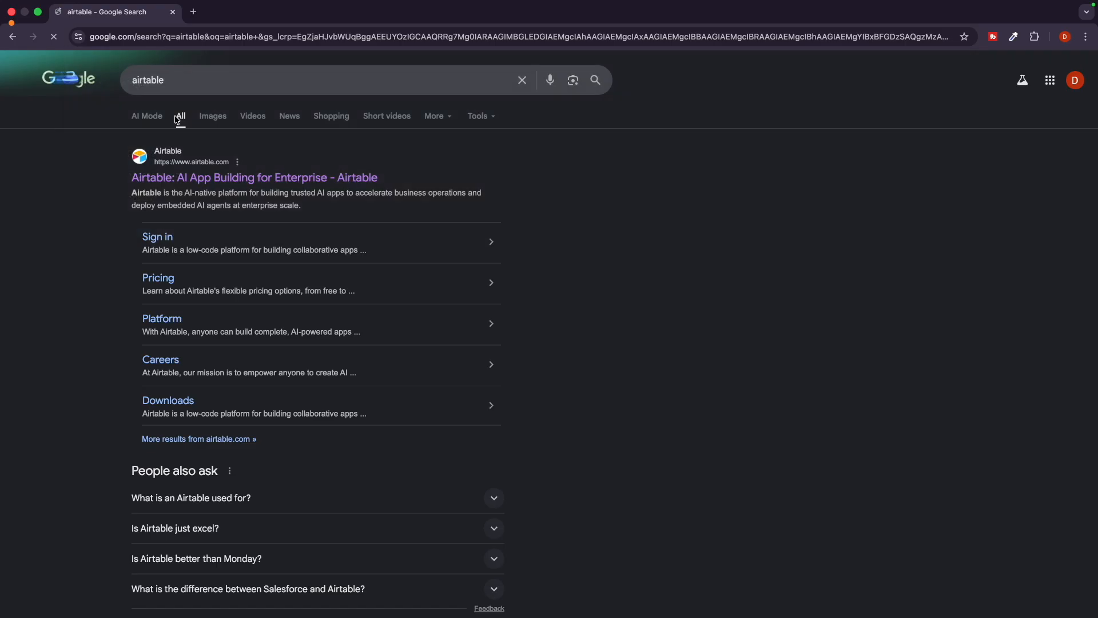
scroll(172, 163, "up", 5)
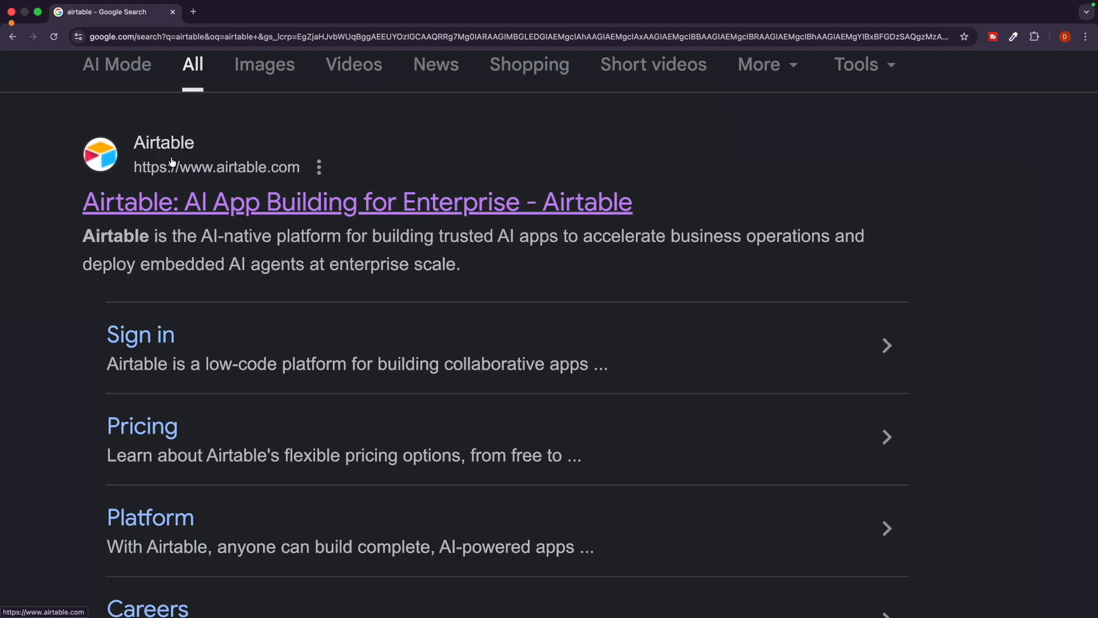
scroll(172, 163, "left", 1)
scroll(172, 162, "up", 2)
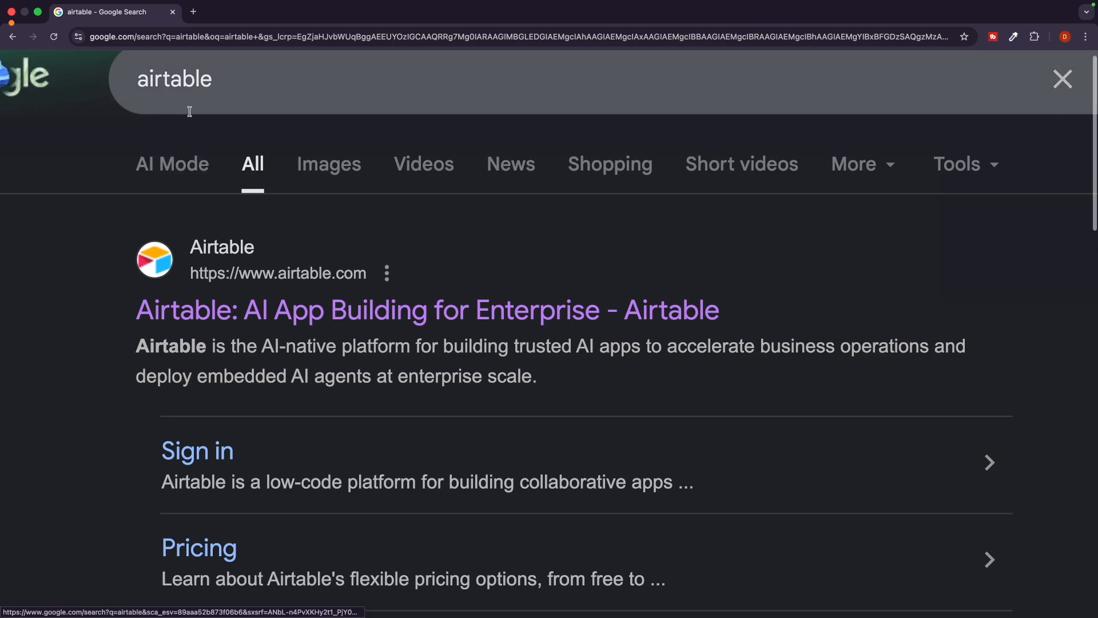
scroll(190, 112, "up", 1)
scroll(190, 112, "left", 1)
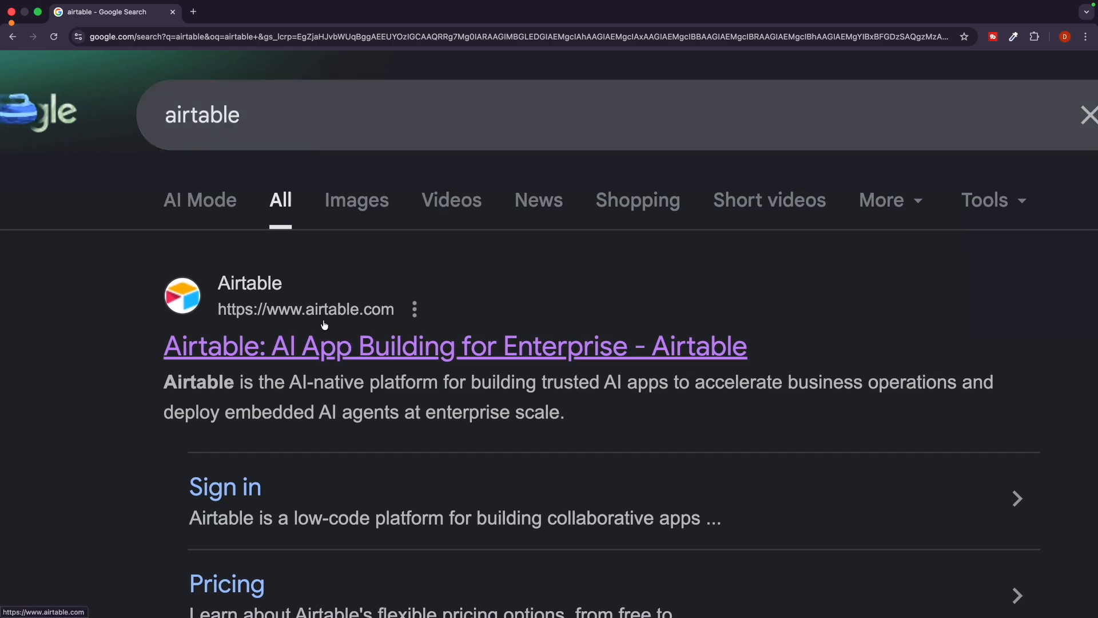
scroll(378, 327, "down", 5)
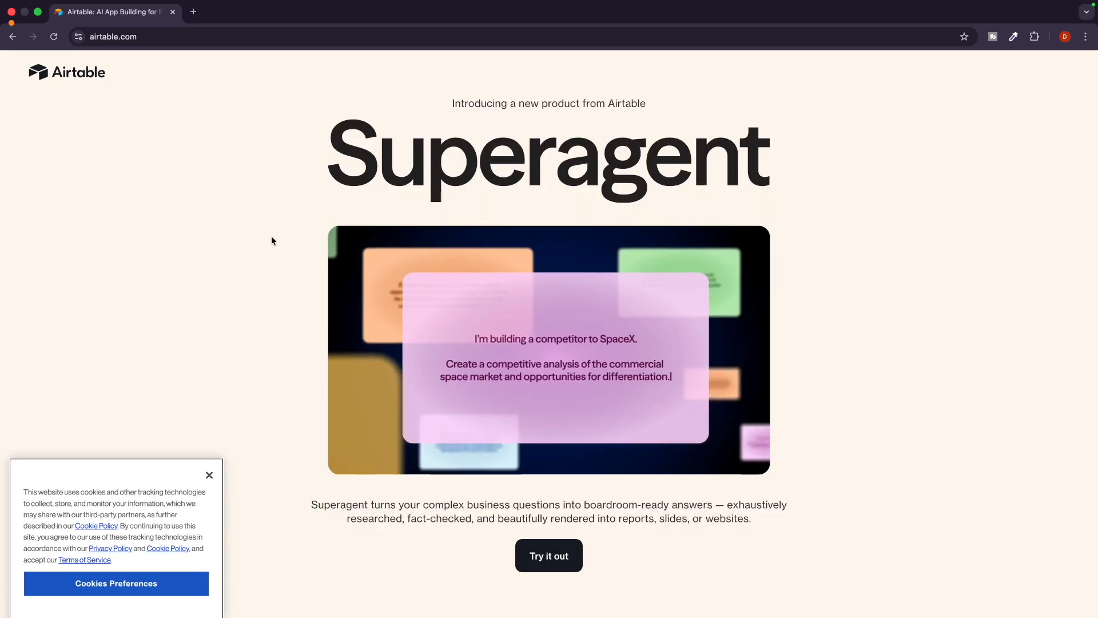
Confirm the cookie preferences, then scroll down through the homepage features and back up.
left_click(170, 575)
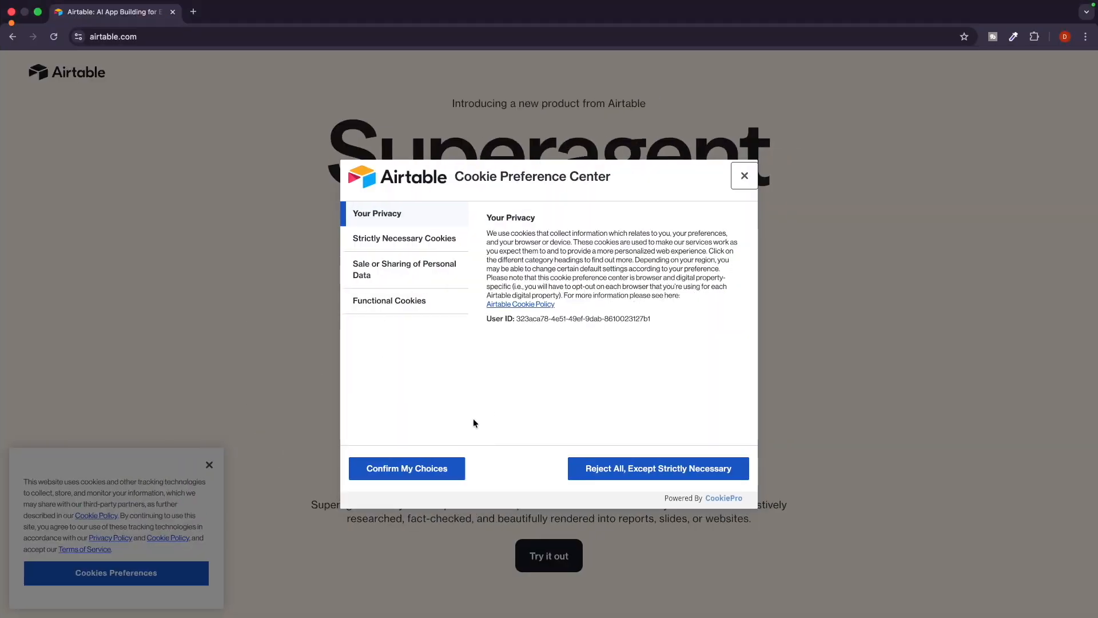
left_click(411, 466)
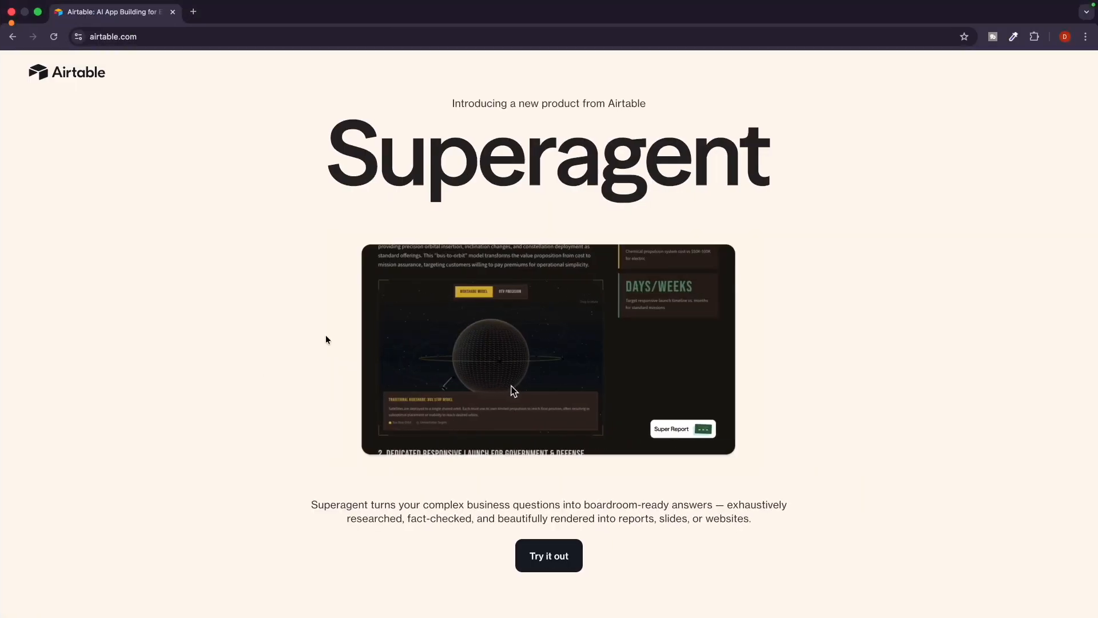
scroll(304, 358, "down", 2)
scroll(305, 363, "down", 8)
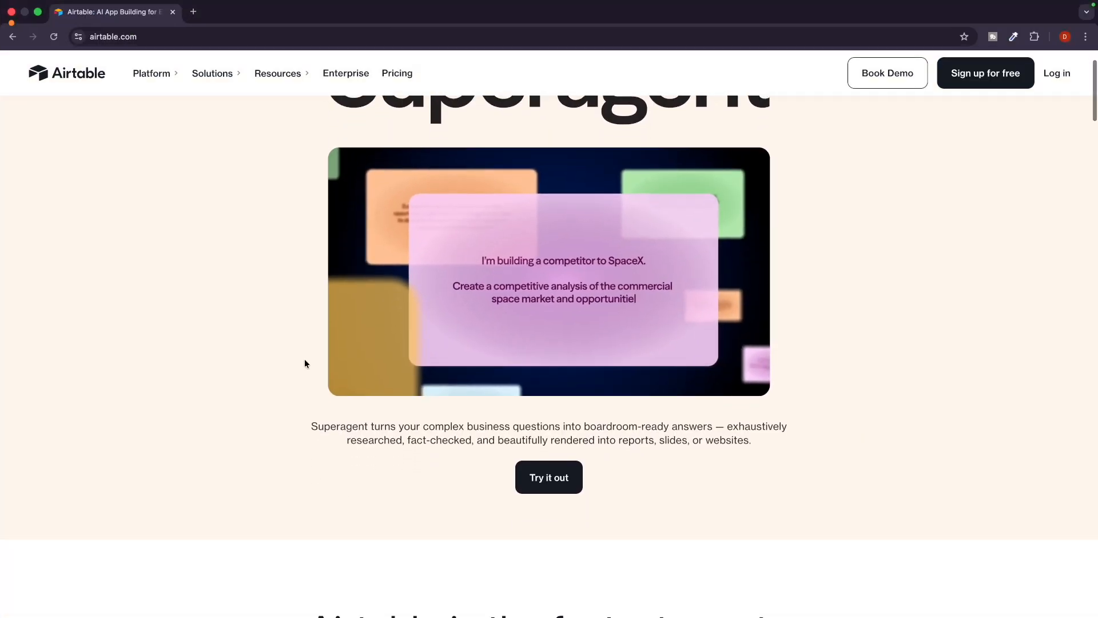
scroll(304, 363, "down", 3)
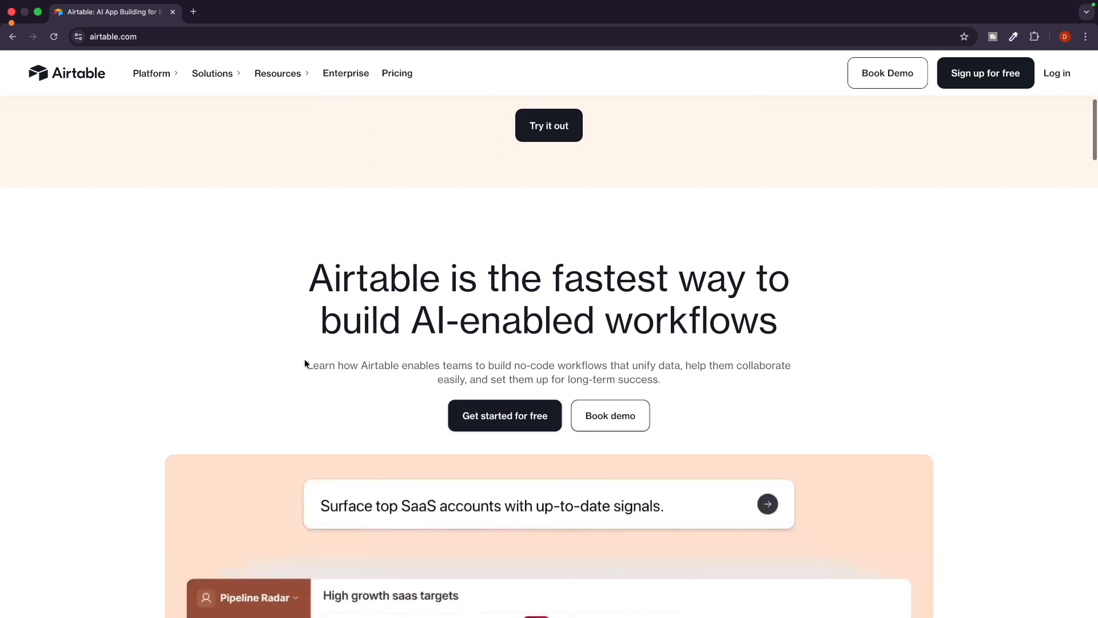
scroll(304, 363, "down", 4)
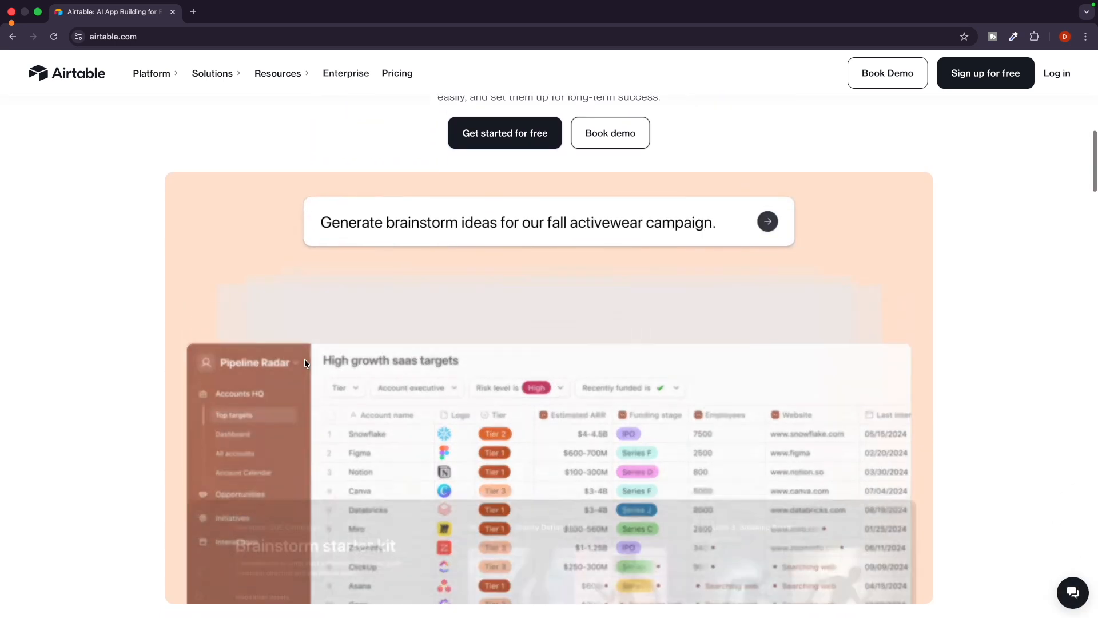
scroll(304, 361, "down", 3)
scroll(304, 363, "down", 10)
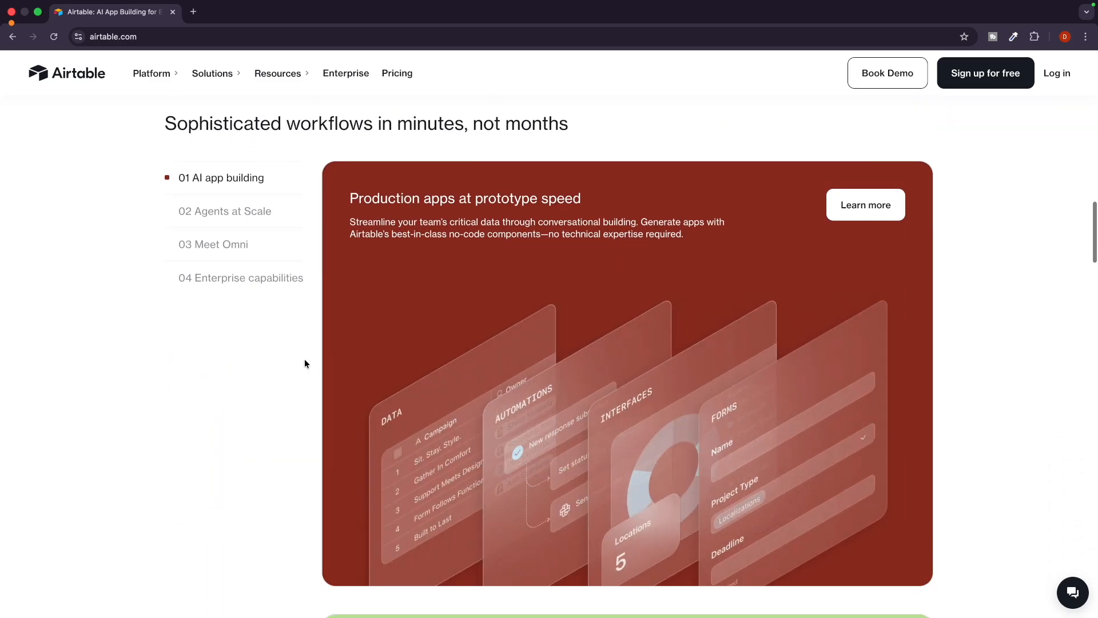
scroll(304, 363, "down", 8)
scroll(304, 363, "down", 20)
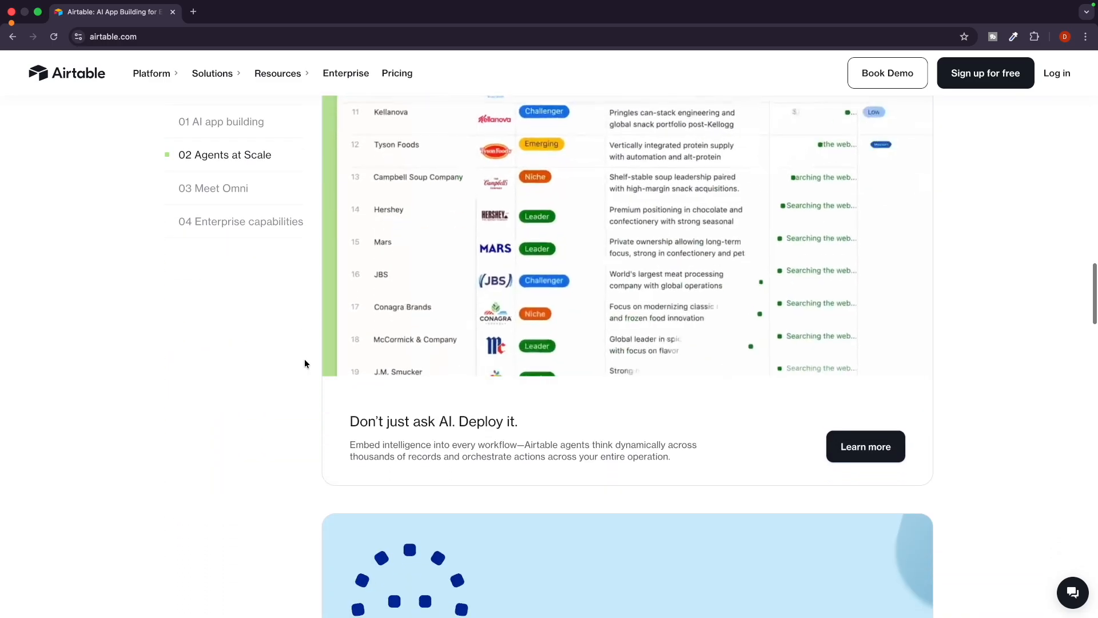
scroll(306, 363, "down", 15)
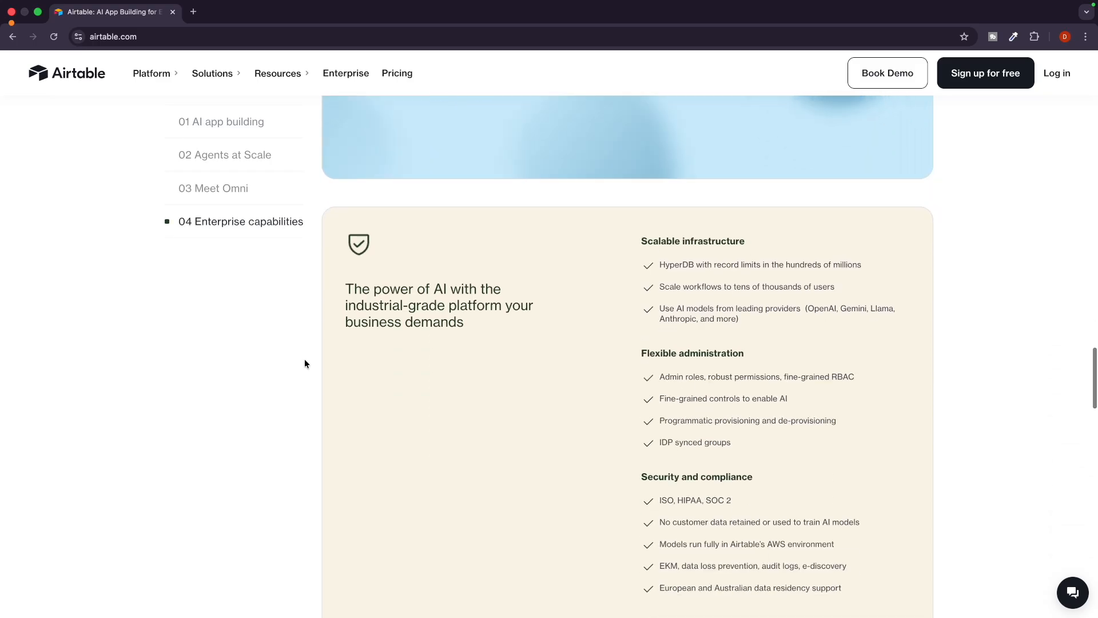
scroll(306, 364, "down", 20)
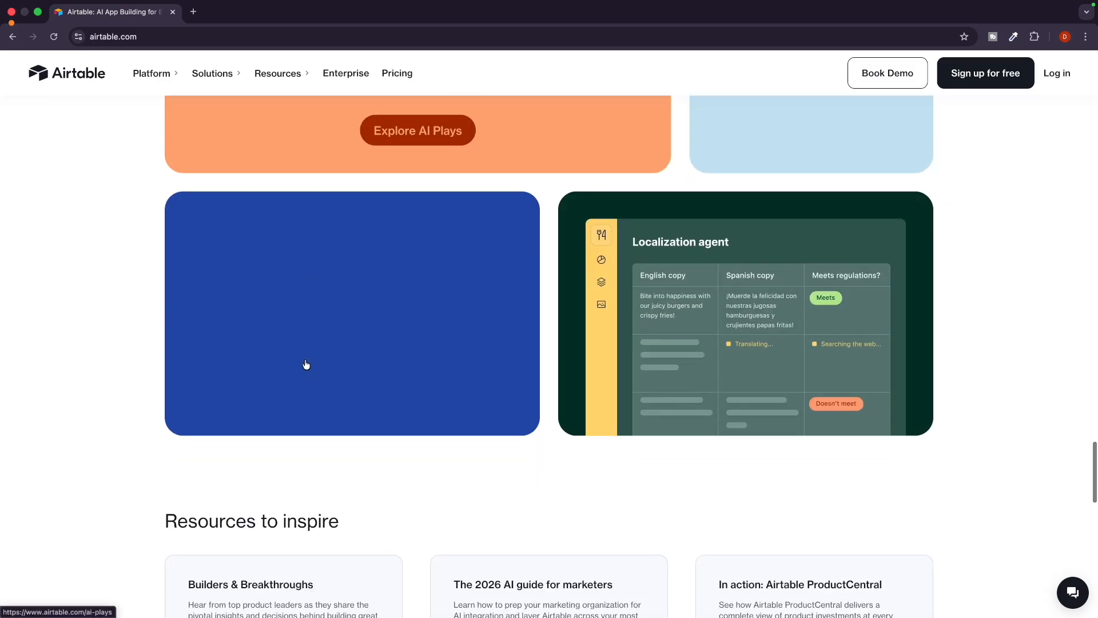
scroll(305, 359, "down", 8)
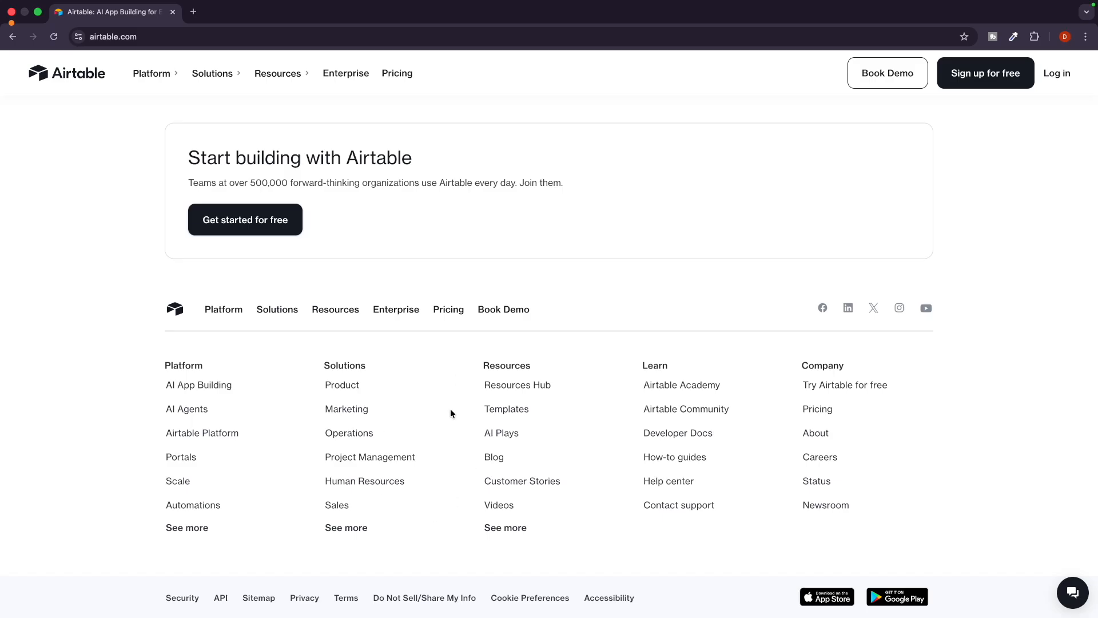
scroll(451, 408, "up", 20)
scroll(450, 409, "up", 20)
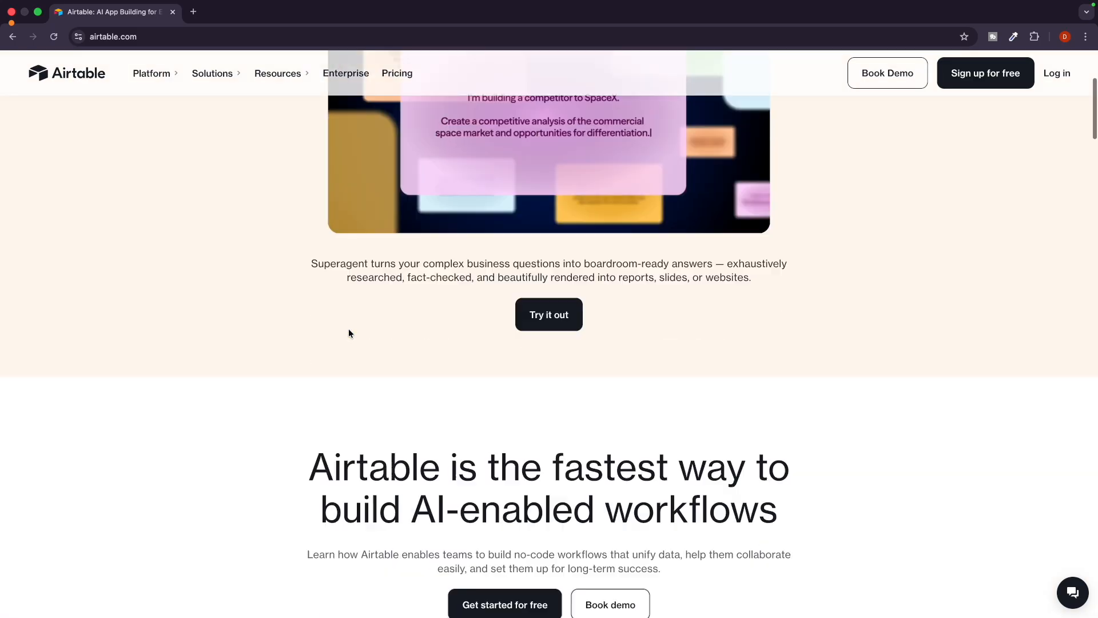
scroll(350, 333, "down", 3)
Open Pricing and underline the Free plan's 500 AI credits and Unlimited bases.
left_click(401, 74)
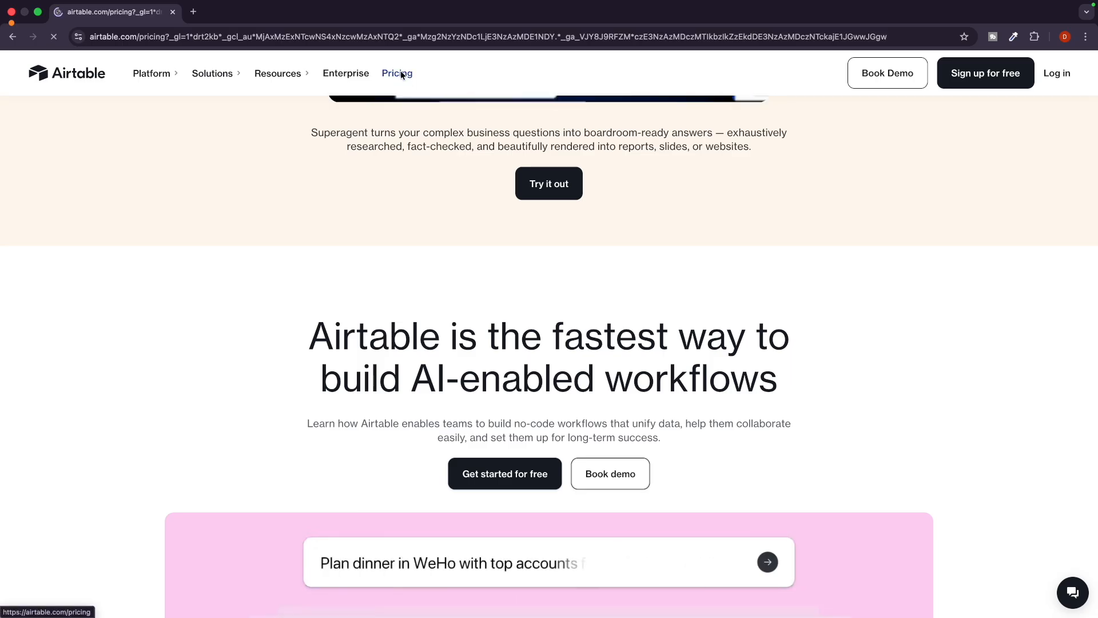
scroll(335, 261, "down", 2)
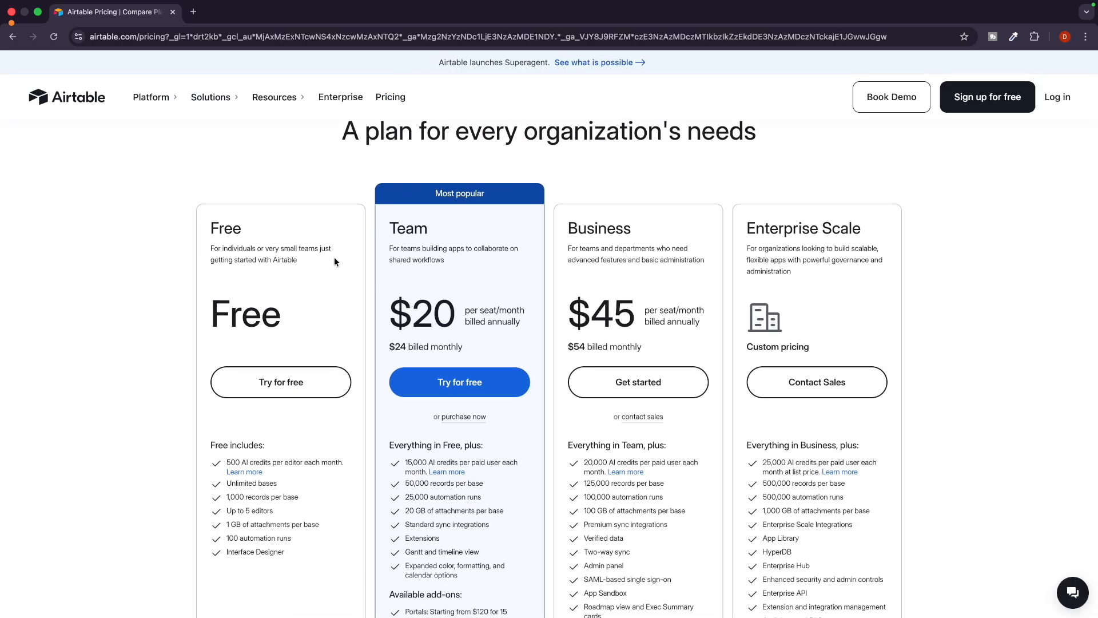
scroll(334, 256, "down", 3)
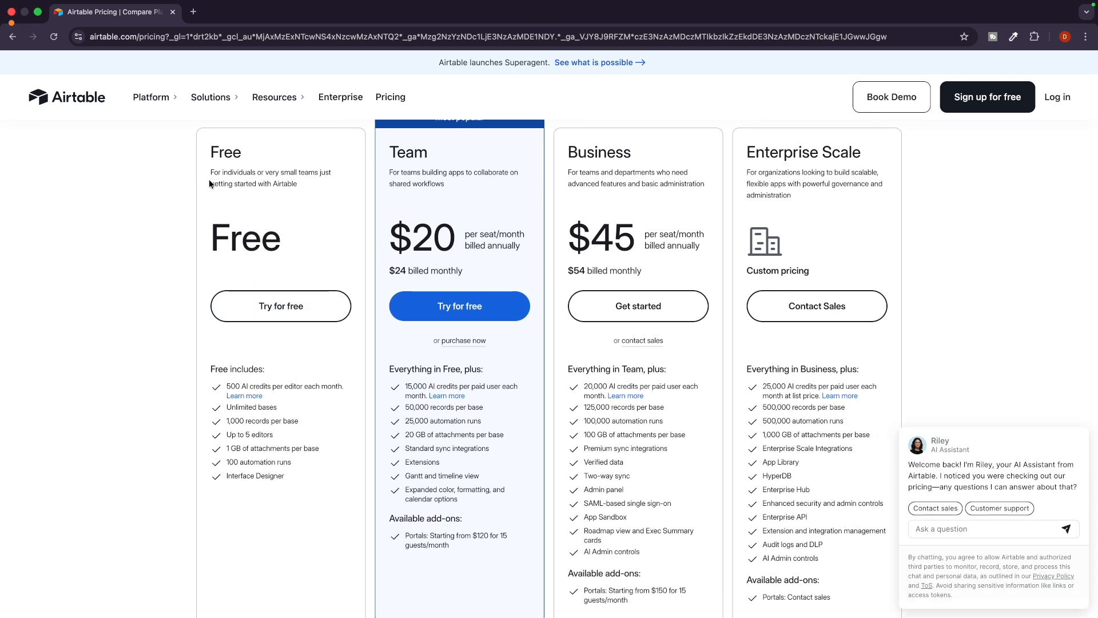
key("ctrl+Tab")
scroll(266, 394, "up", 5)
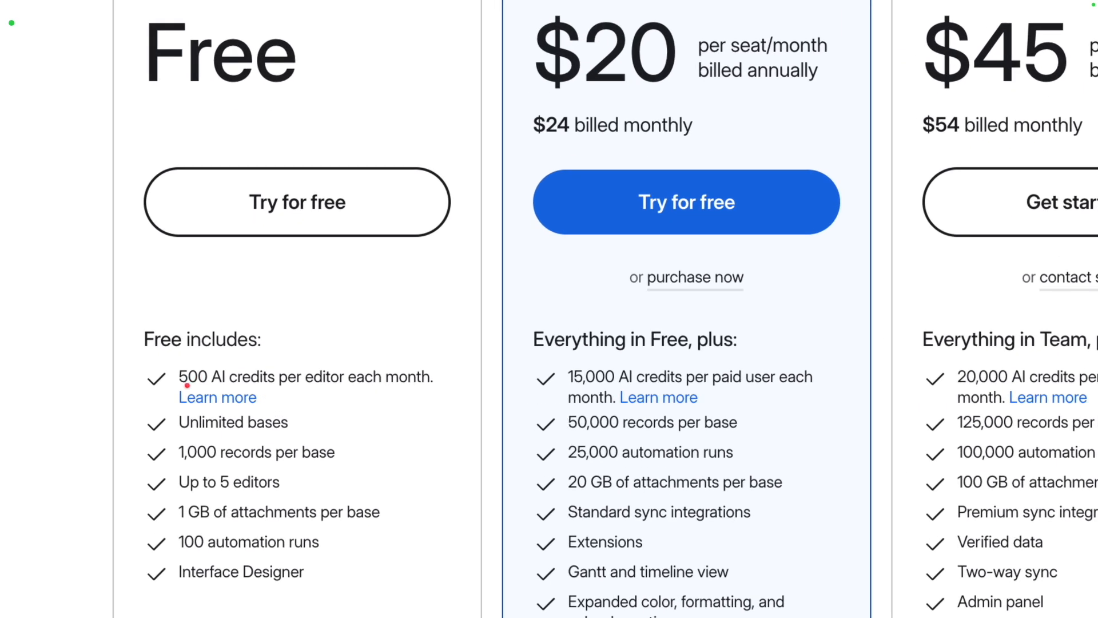
left_click_drag(285, 390, 391, 396)
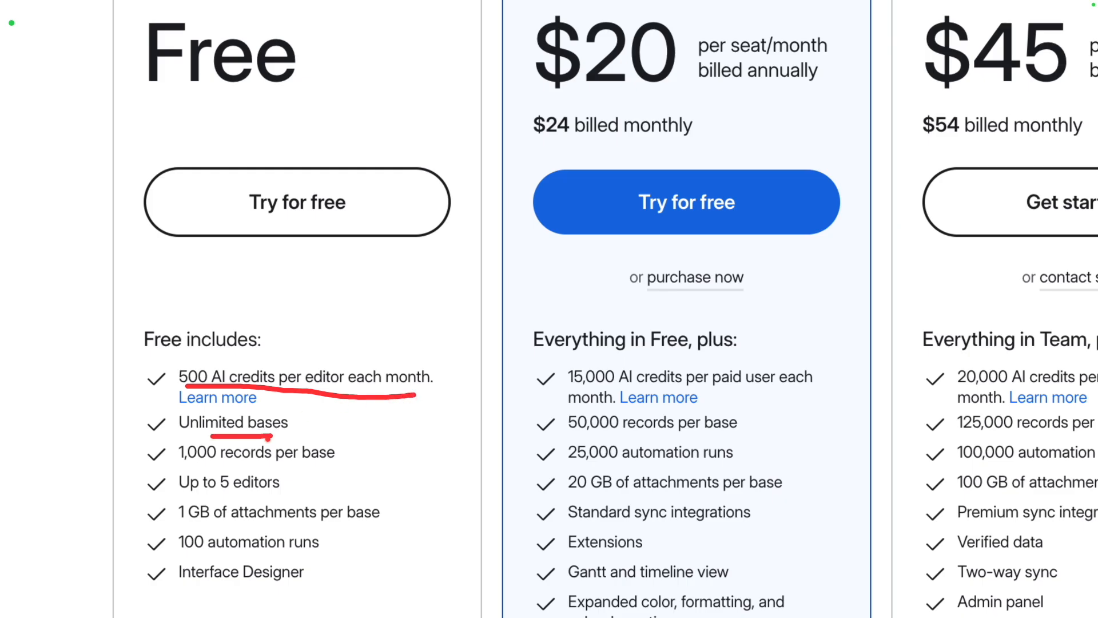
left_click_drag(212, 462, 262, 463)
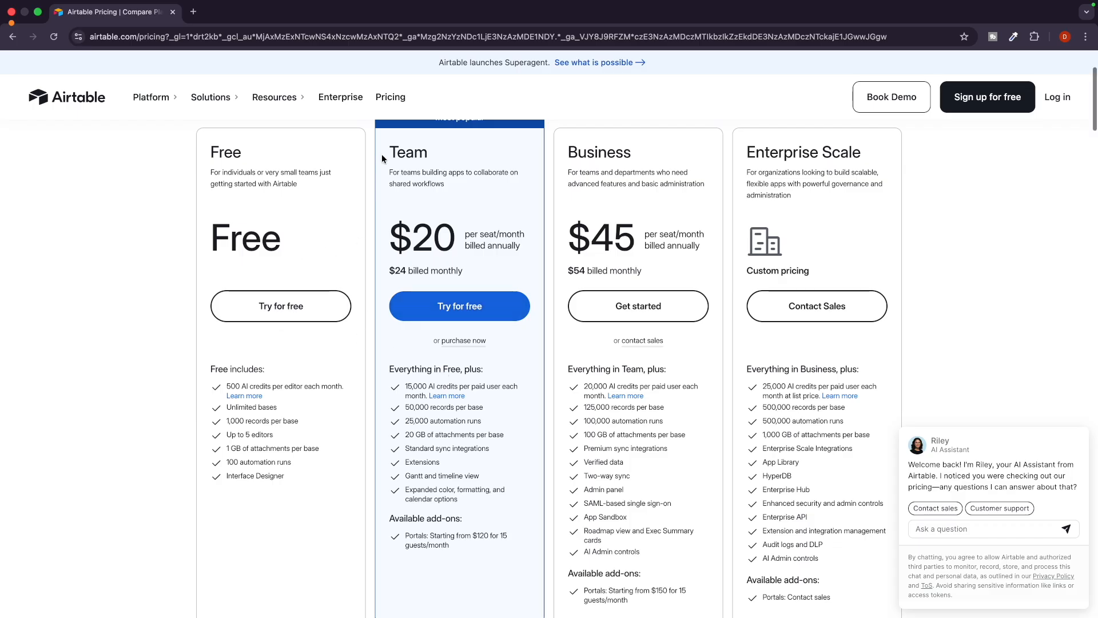
Review the plans once more and go to Sign up for free.
scroll(382, 153, "up", 3)
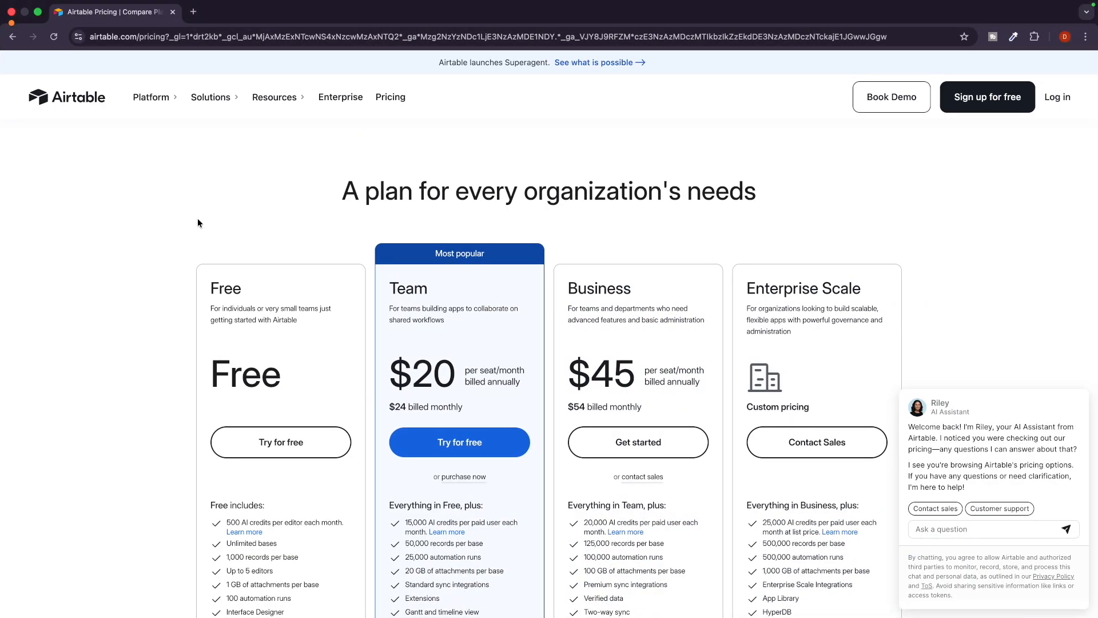
scroll(171, 276, "down", 1)
scroll(170, 276, "up", 2)
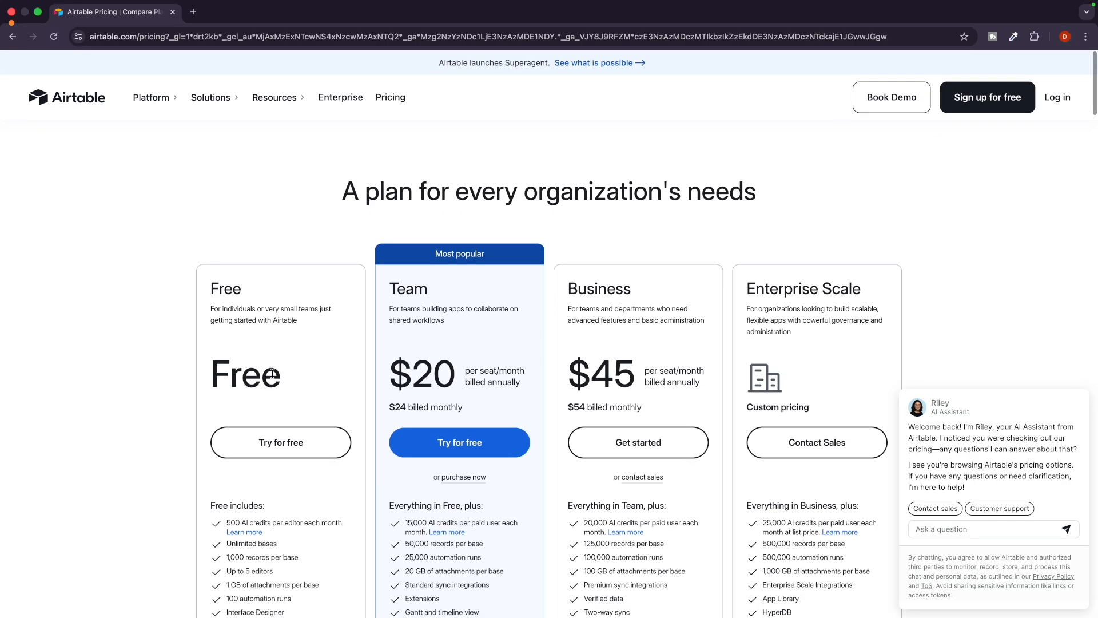
left_click(983, 105)
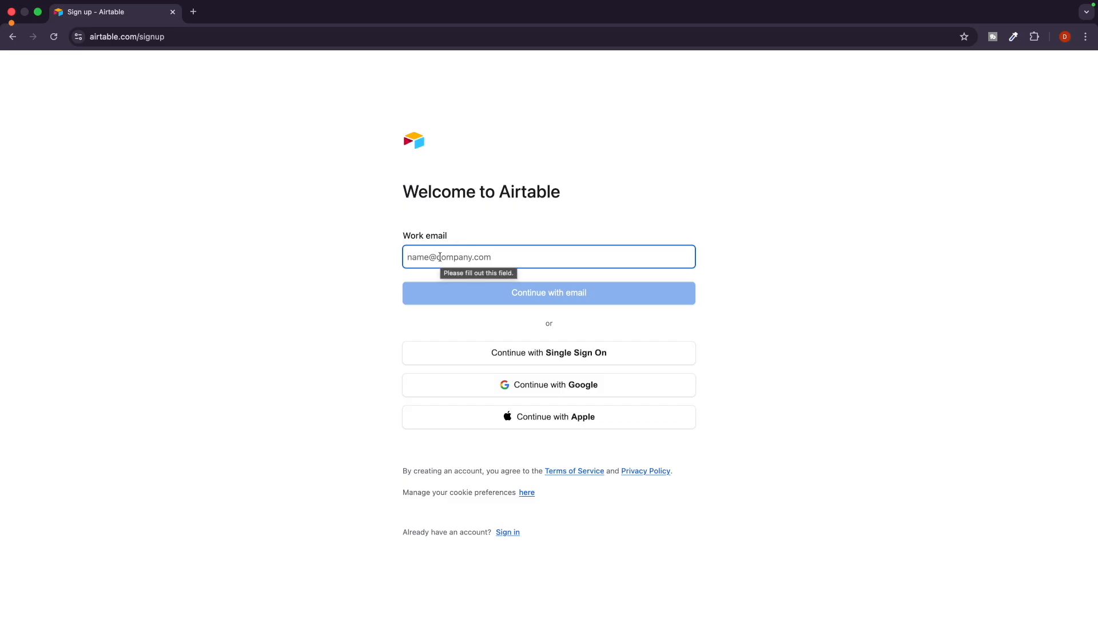
Copy the Google account's e-mail from a new tab into Work email and continue.
left_click(191, 12)
left_click(1082, 96)
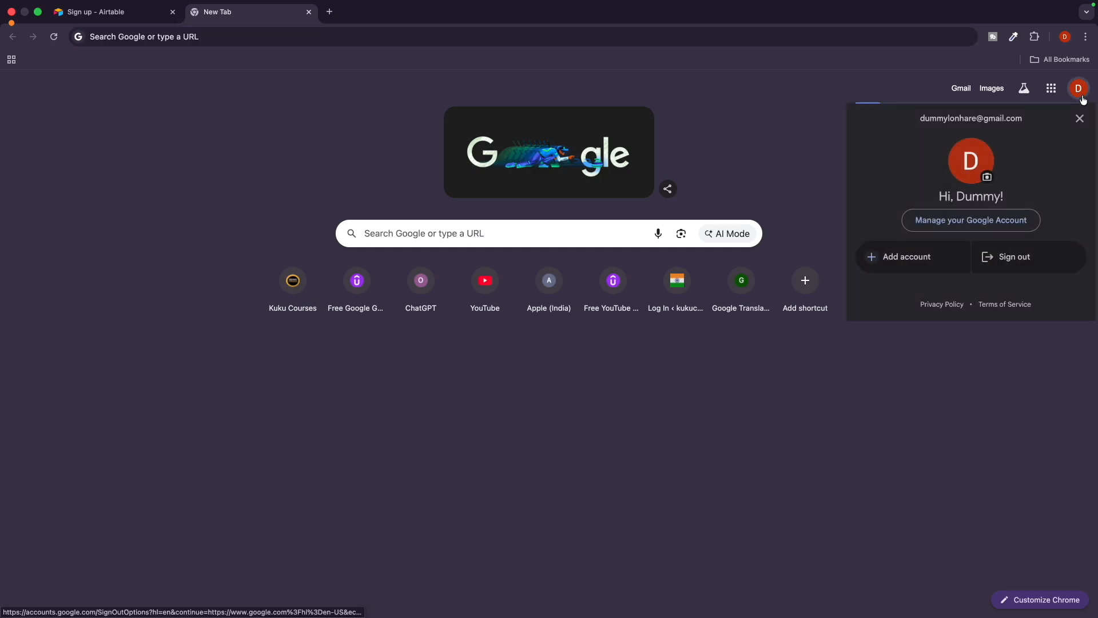
triple_click(943, 121)
key("super+c")
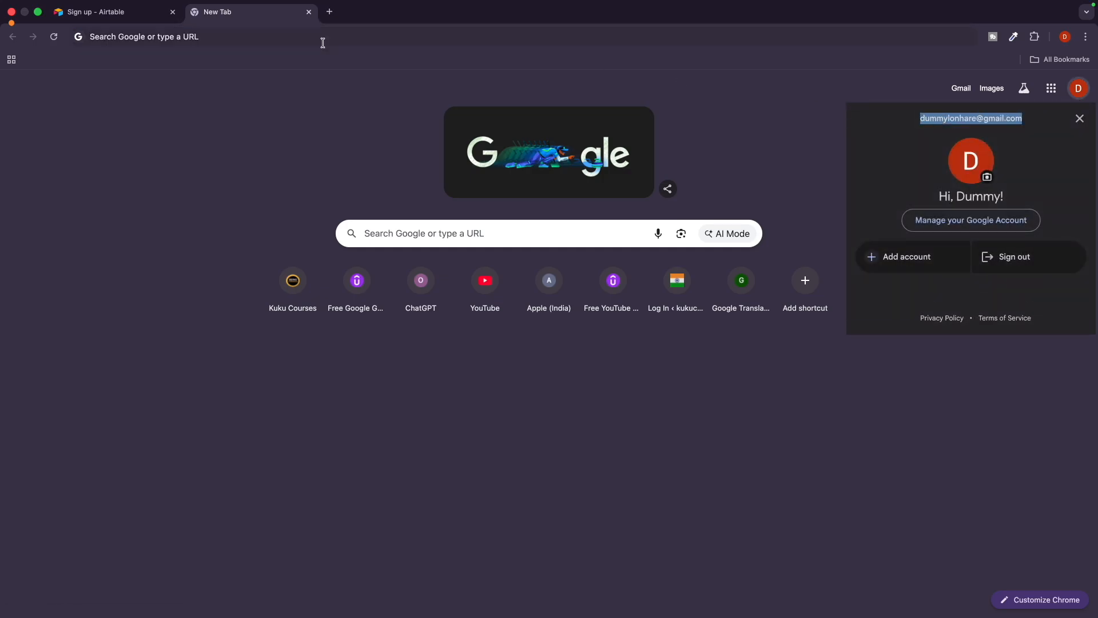
left_click(146, 18)
key("super+v")
left_click(398, 317)
left_click(532, 291)
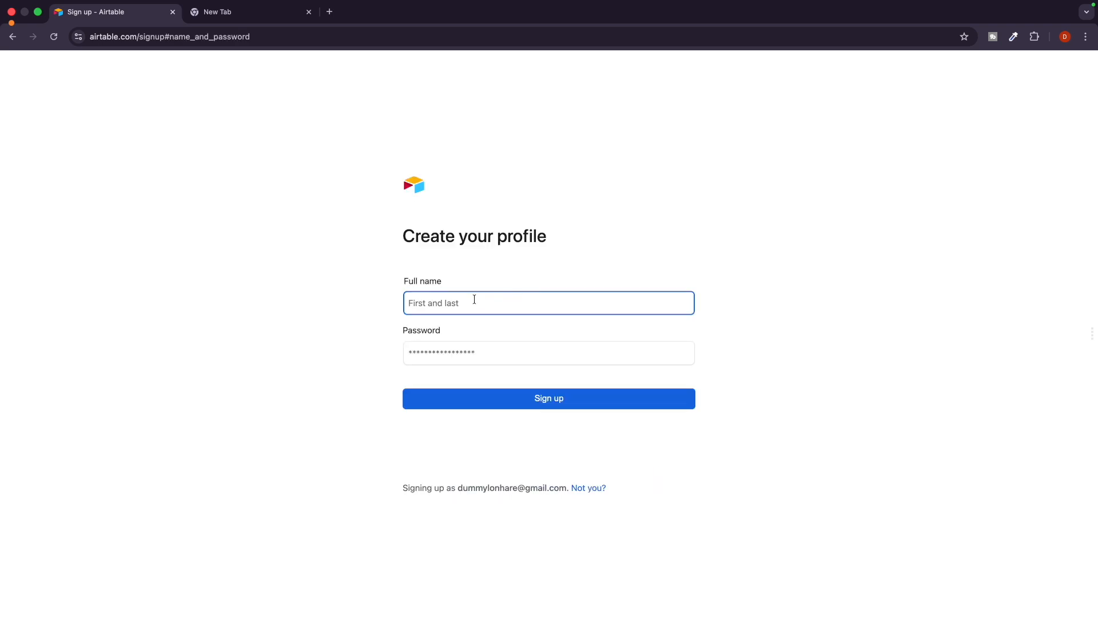
Enter the full name and a password, then submit to create the account.
left_click(447, 352)
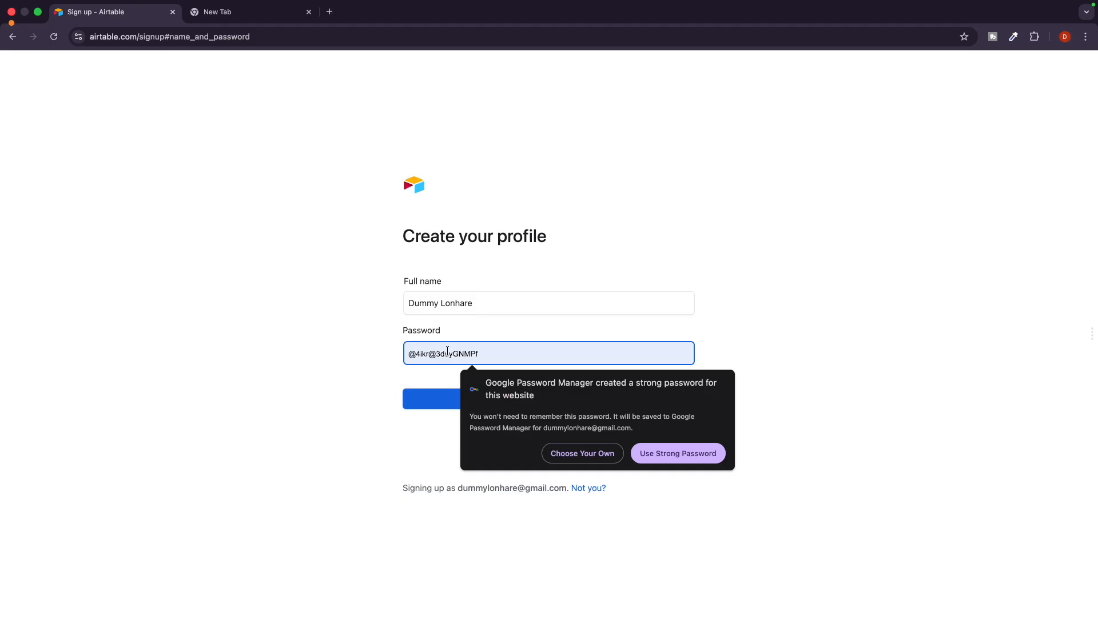
type("D")
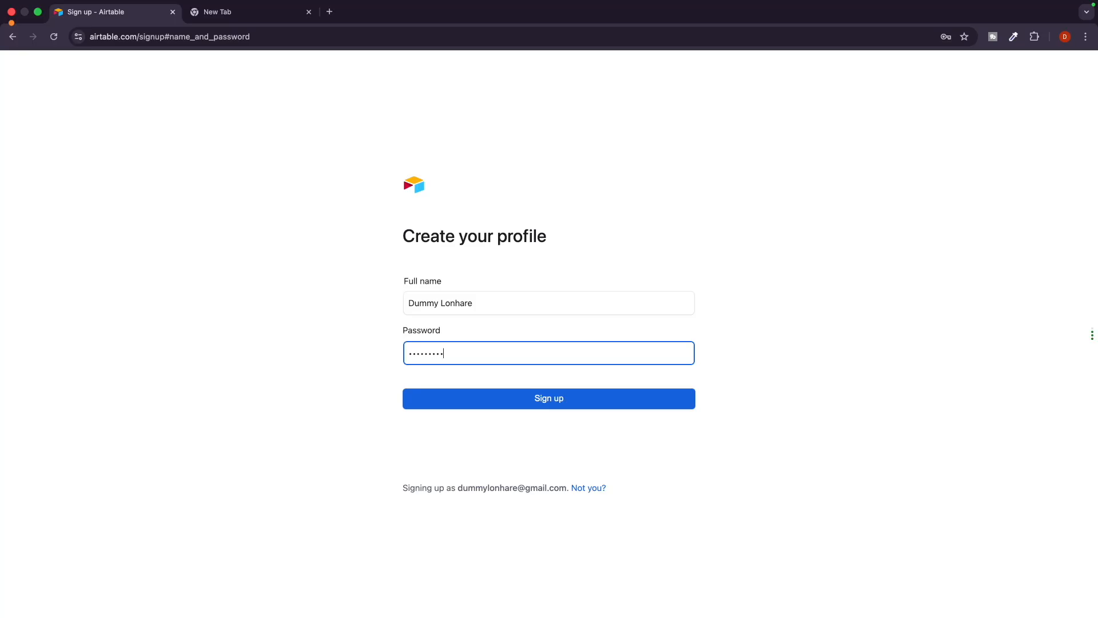
left_click(369, 410)
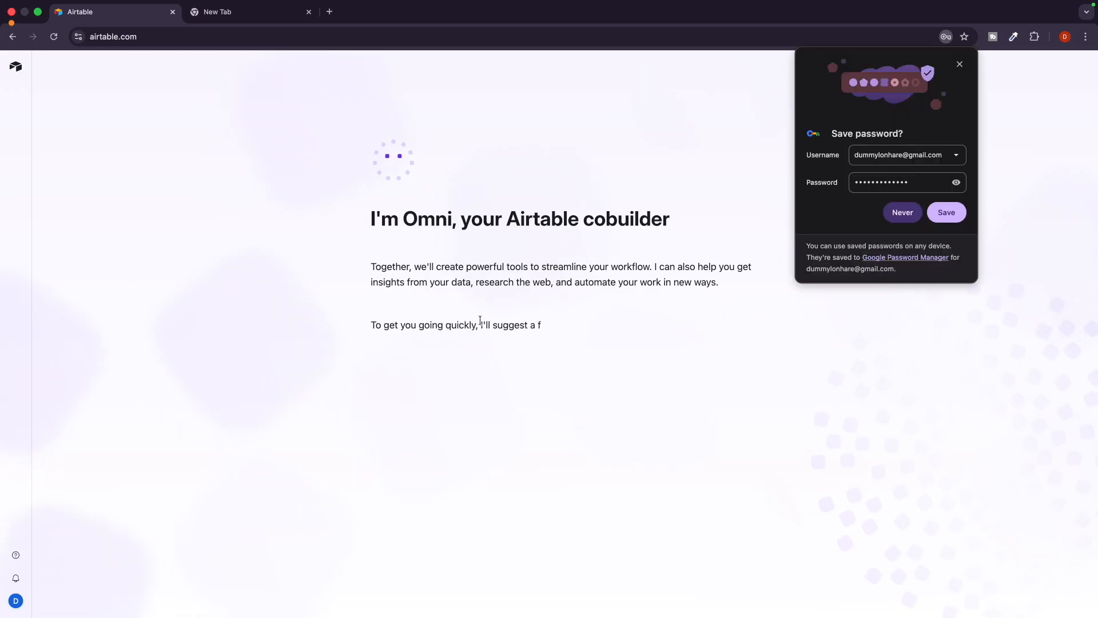
Dismiss Chrome's Save password bubble.
left_click(946, 218)
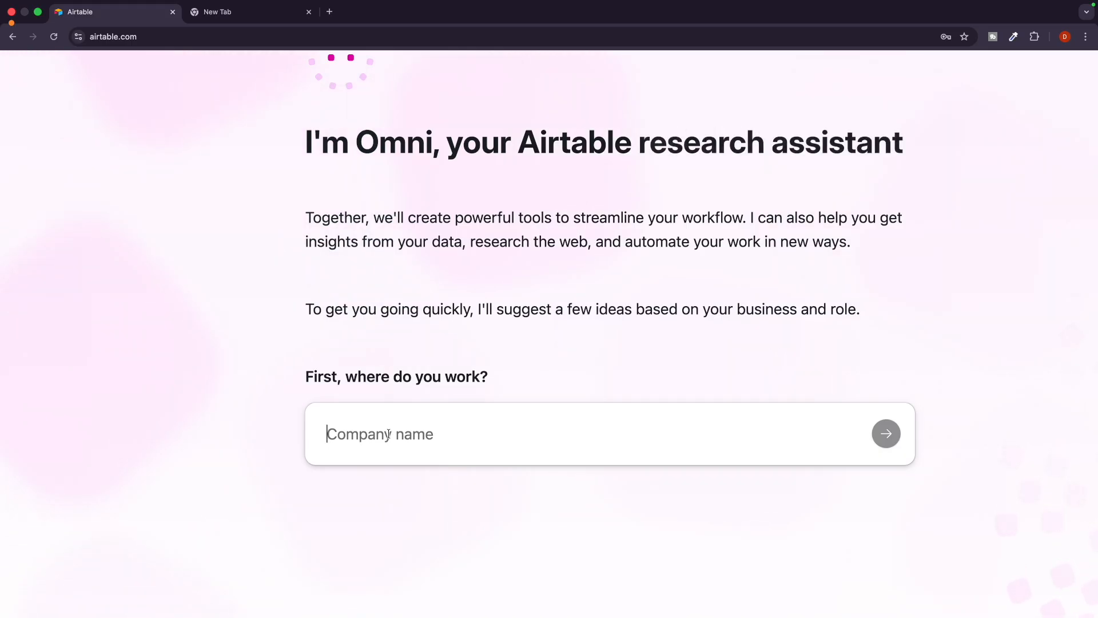
Give Omni the company name, 'marketing' as industry and 'expert in ppc' as team.
type("Dummy Lo")
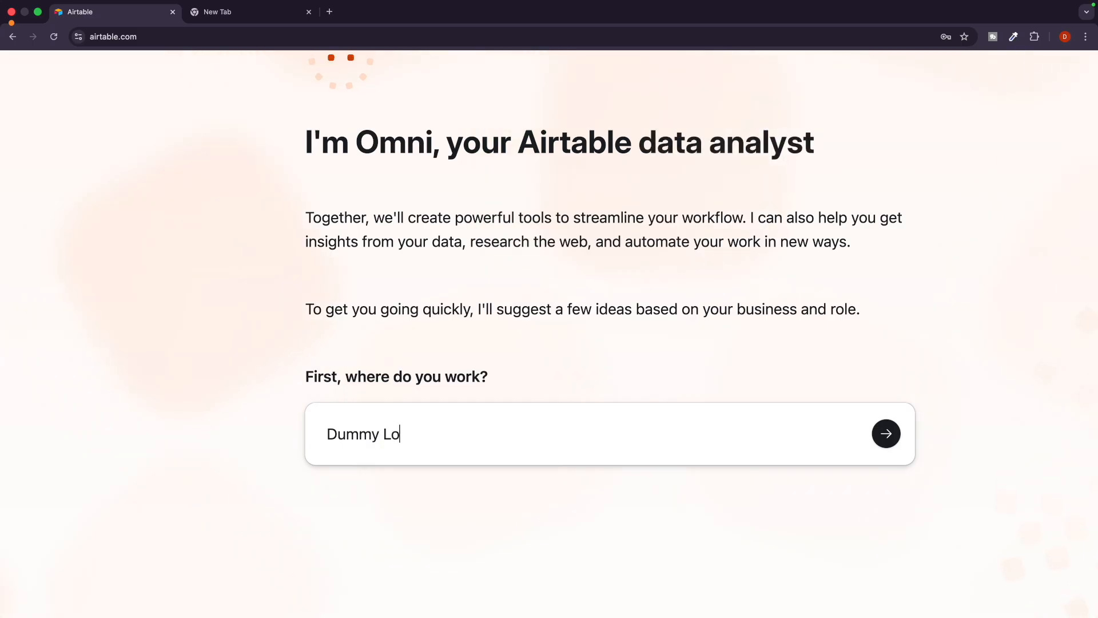
type("nhare")
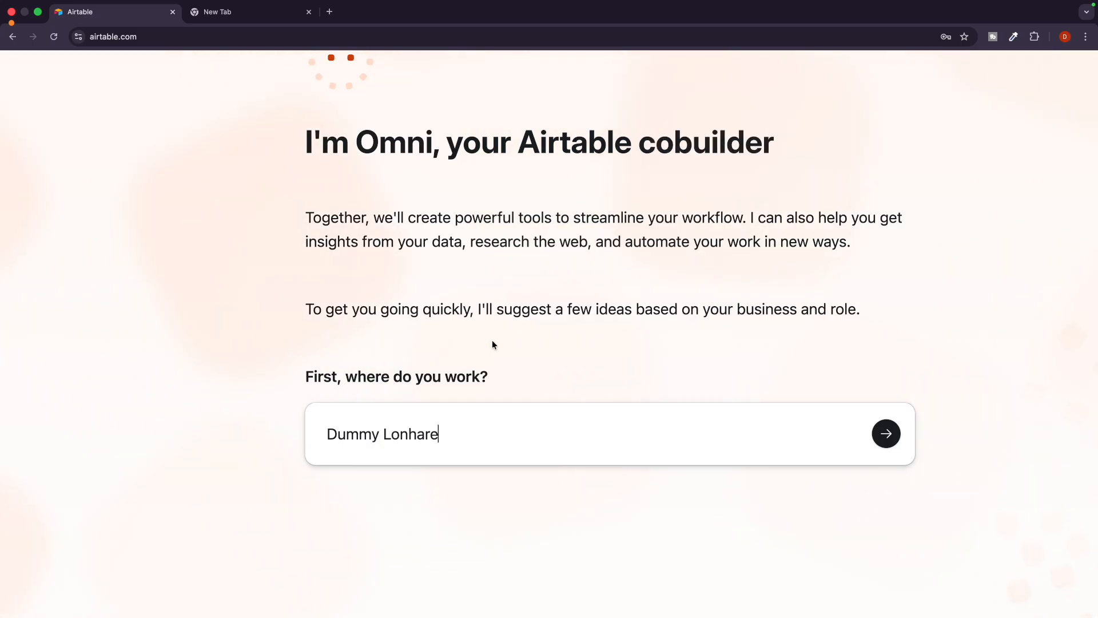
left_click(742, 405)
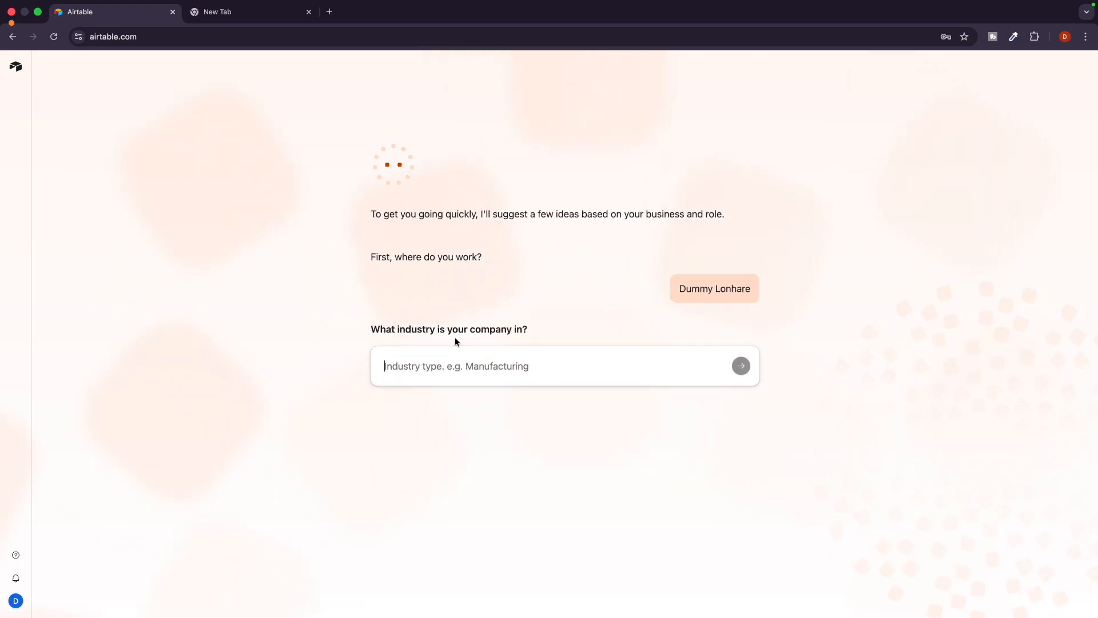
left_click(461, 361)
type("marketing")
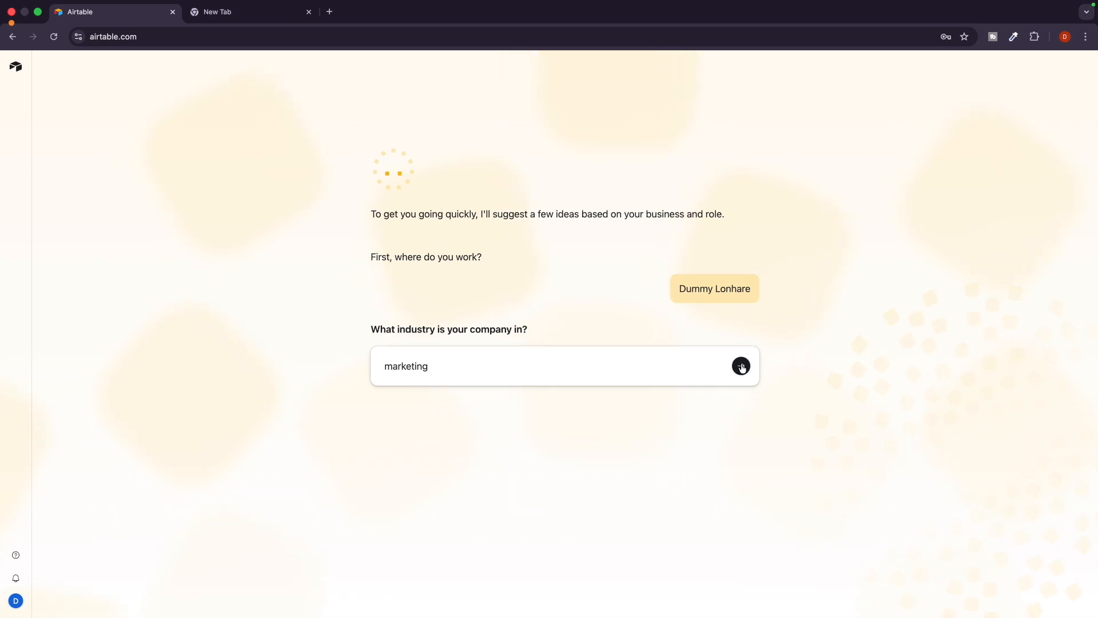
left_click(741, 366)
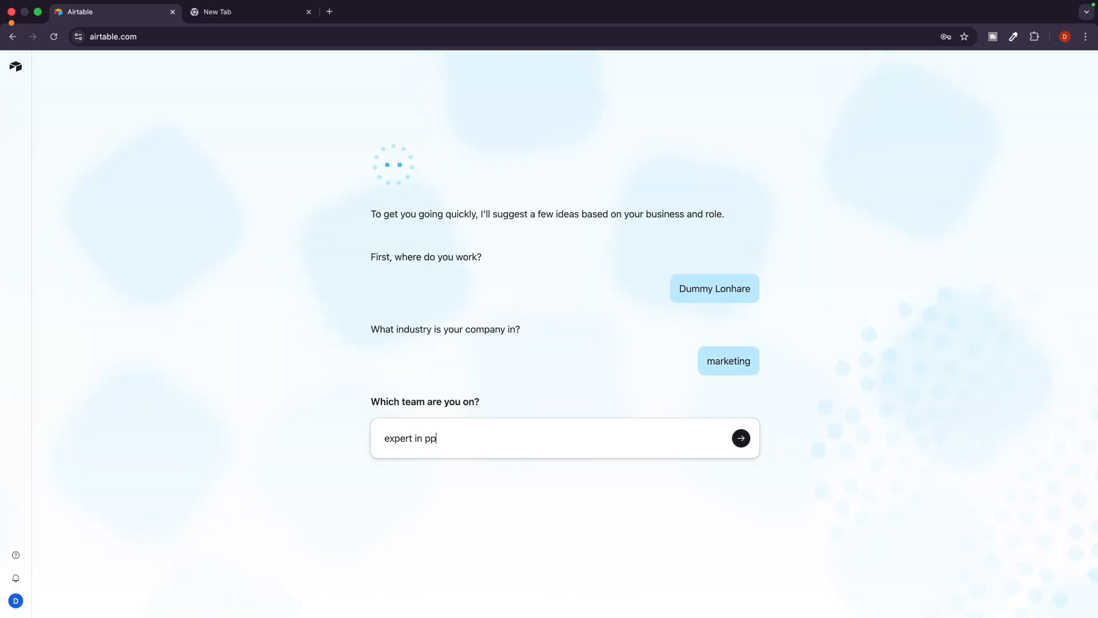
left_click(741, 439)
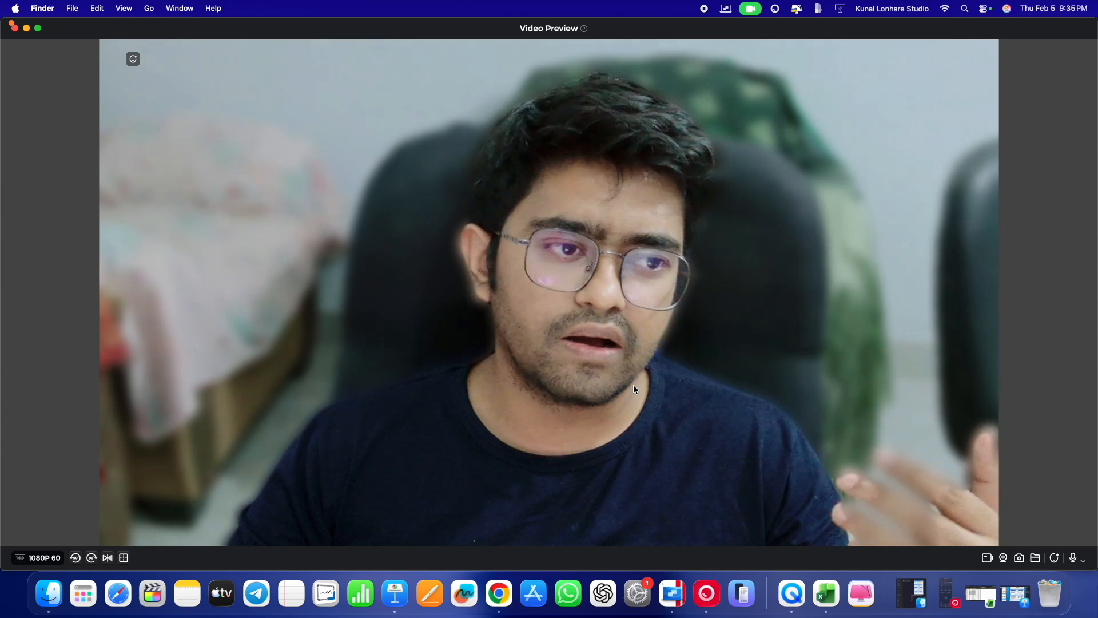
Switch to the Airtable browser window and build the suggested PPC campaign tracker app.
key("ctrl+Right")
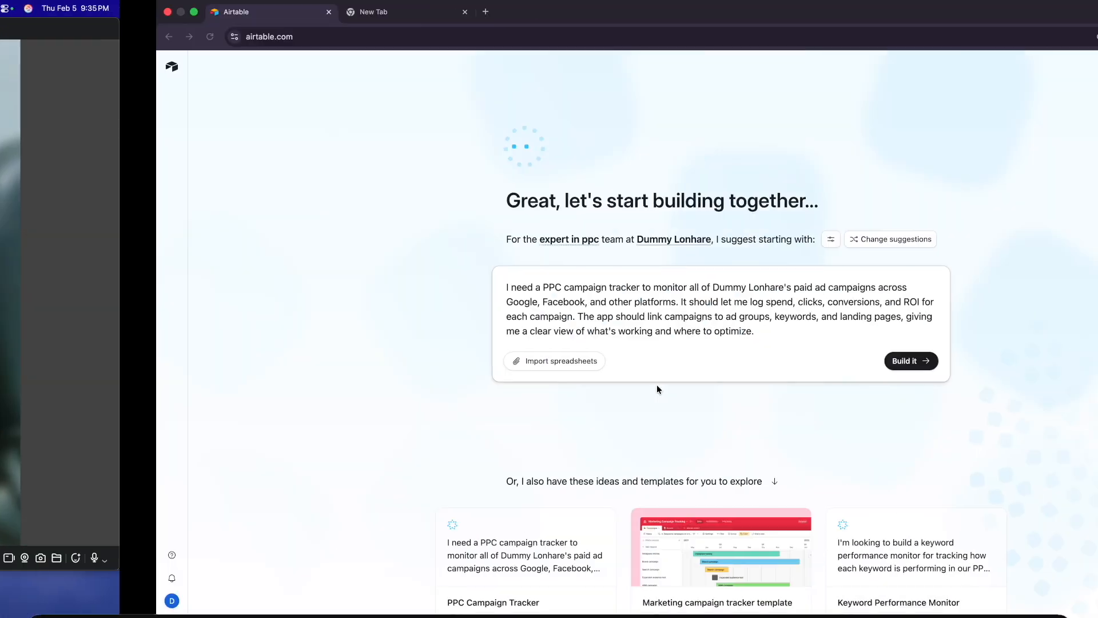
key("ctrl+Left")
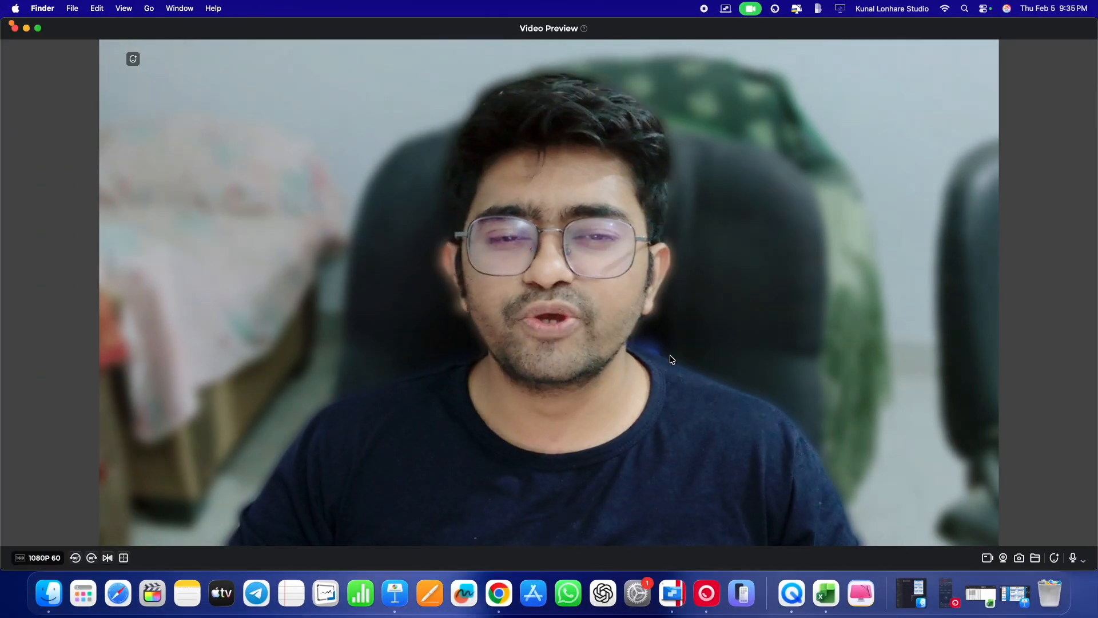
key("ctrl+Right")
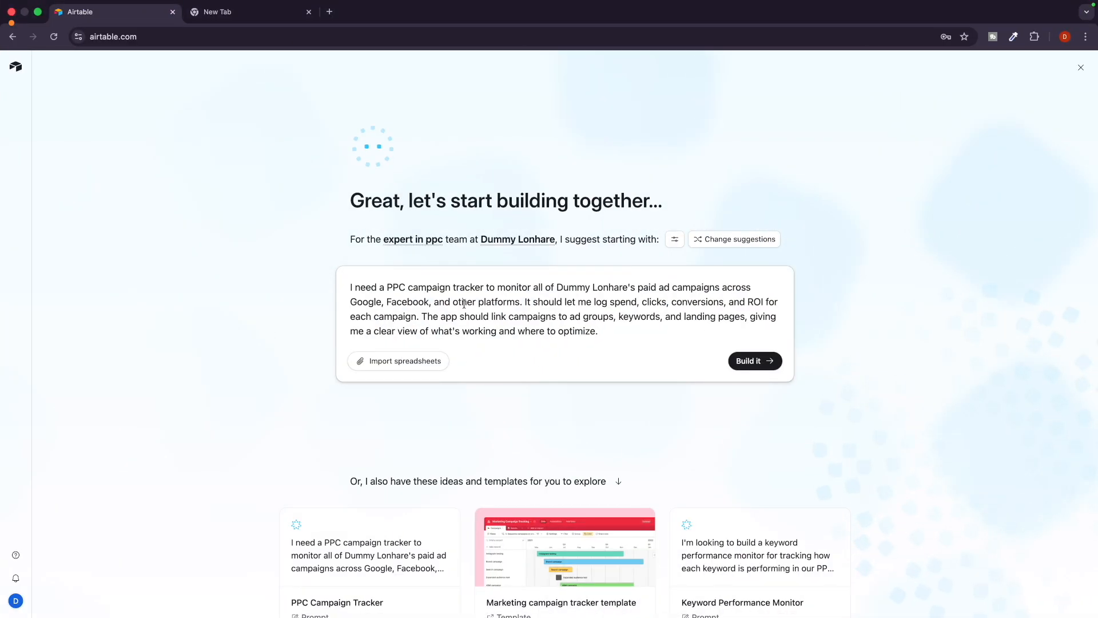
key("ctrl+Left")
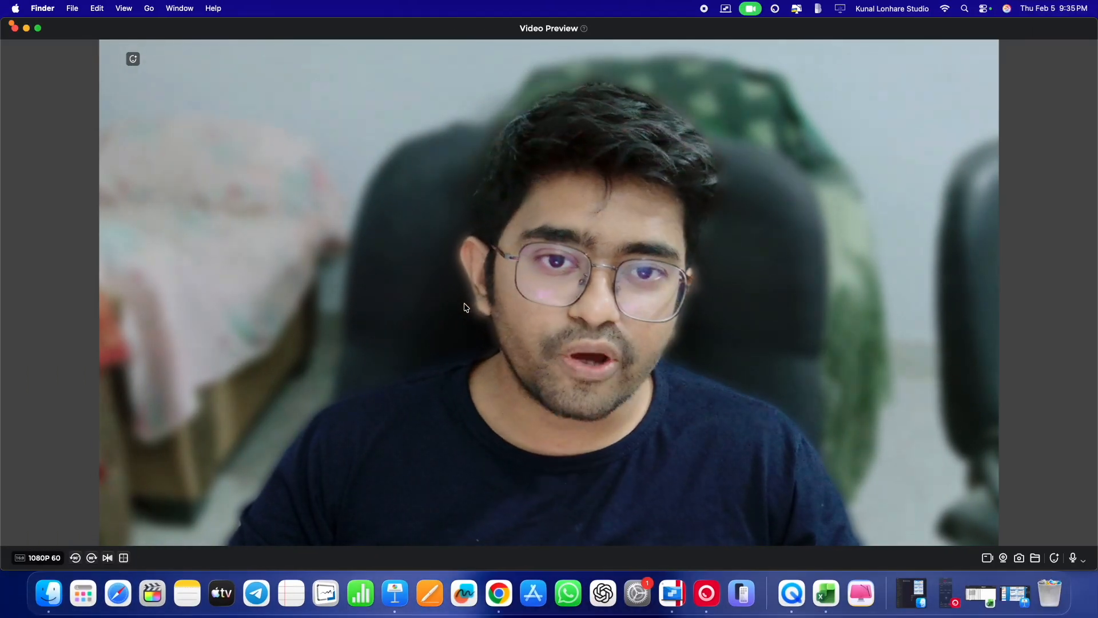
key("ctrl+Right")
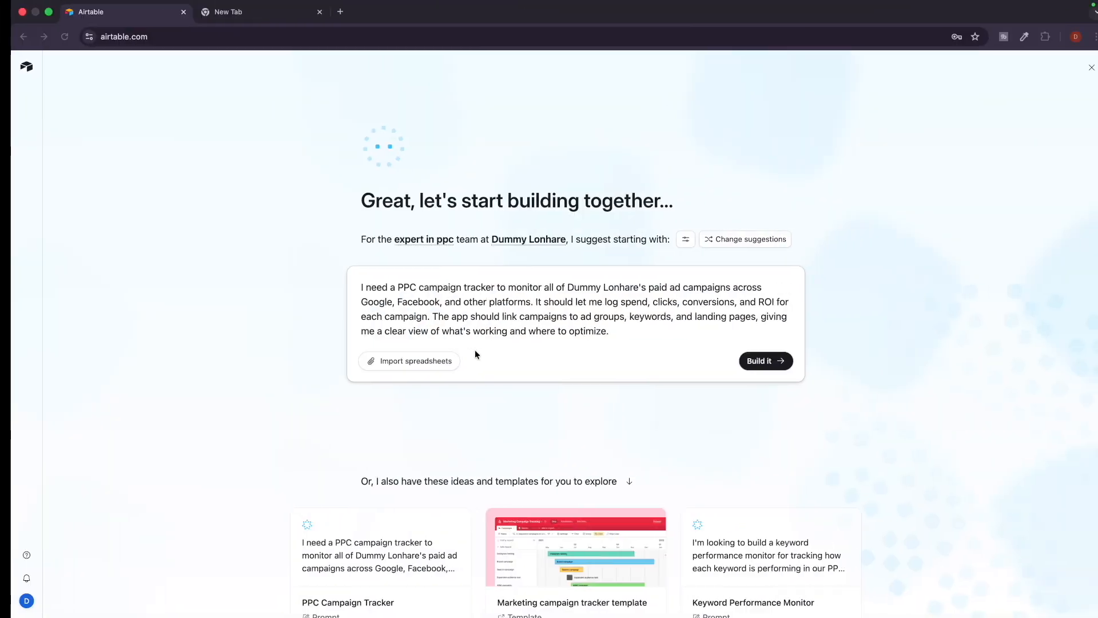
left_click(745, 362)
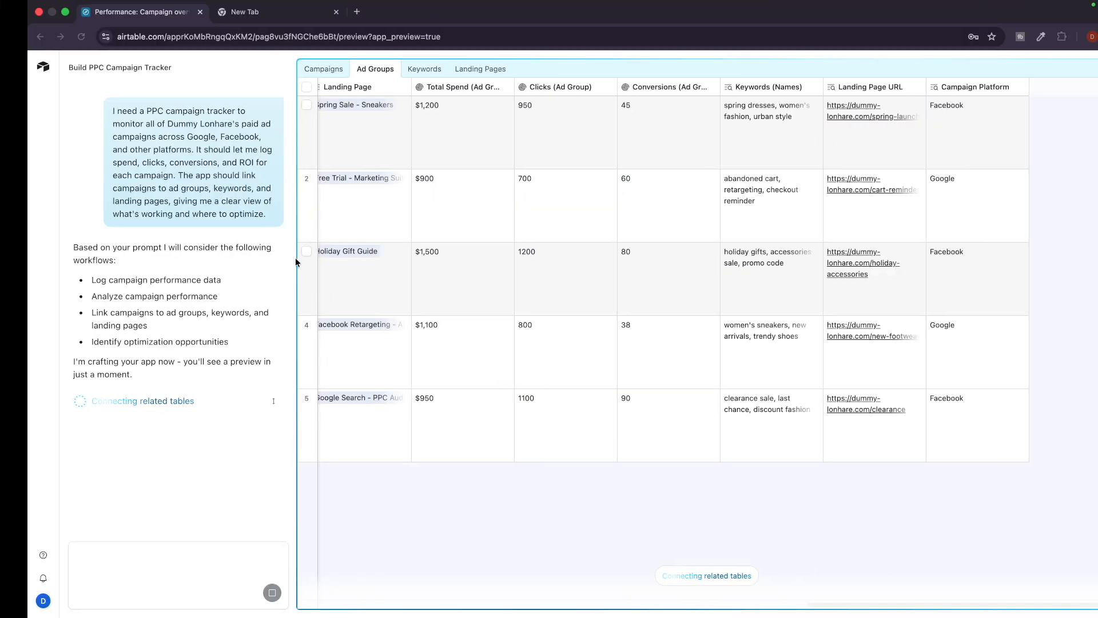
Let the PPC Campaign Tracker finish generating, then go back from its preview to Airtable Home.
left_click(435, 37)
left_click(454, 36)
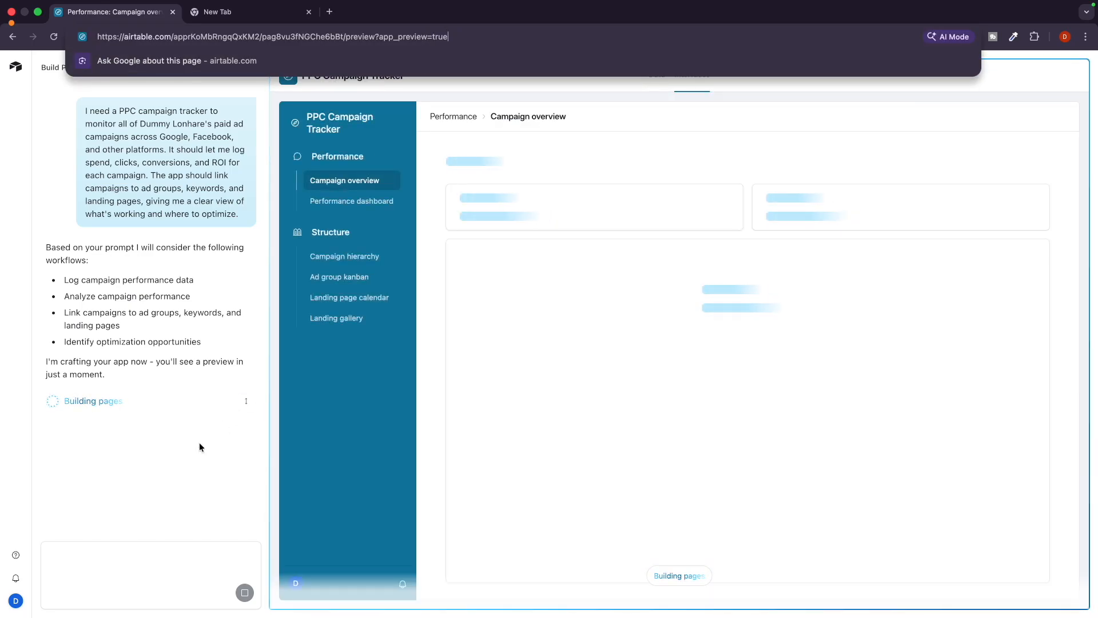
left_click(160, 474)
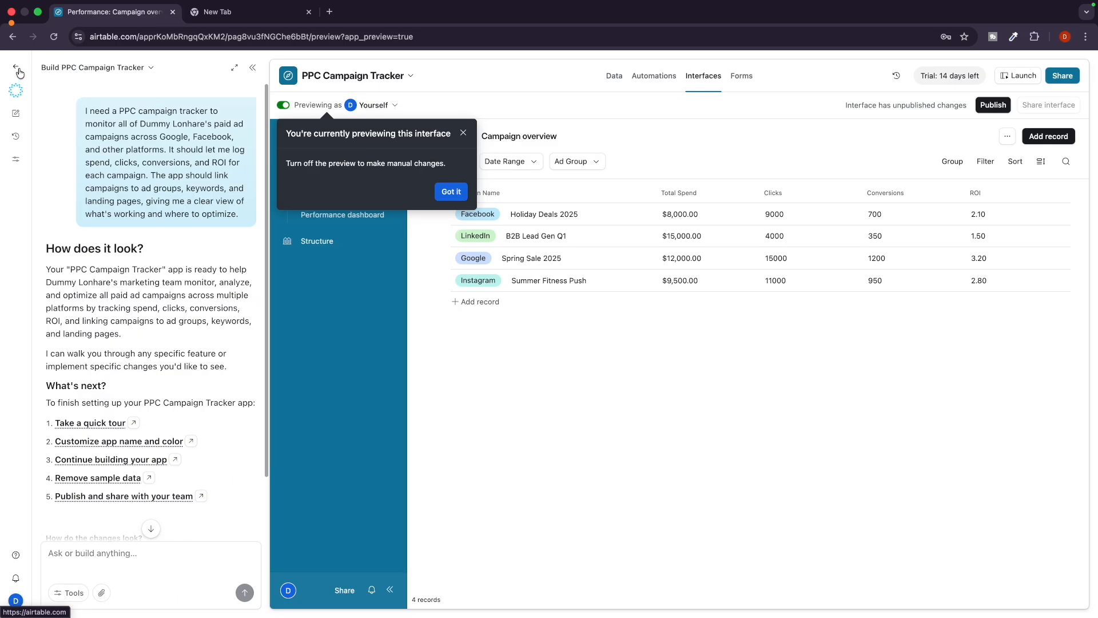
left_click(18, 69)
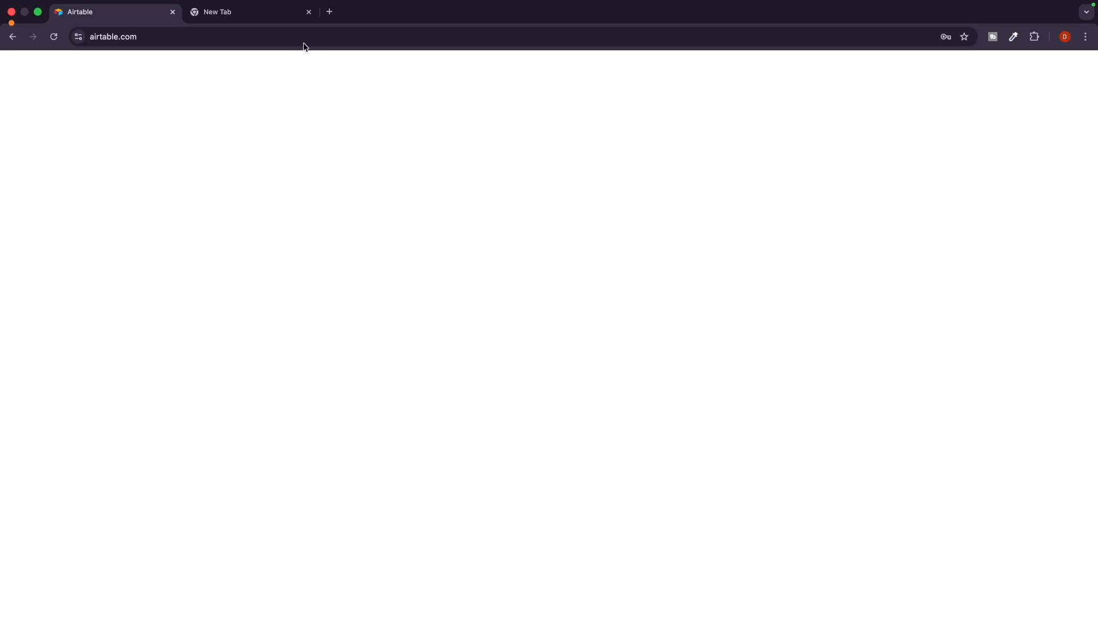
Close the unused tab, highlight the email verification notice, and open a fresh Google tab.
left_click(310, 13)
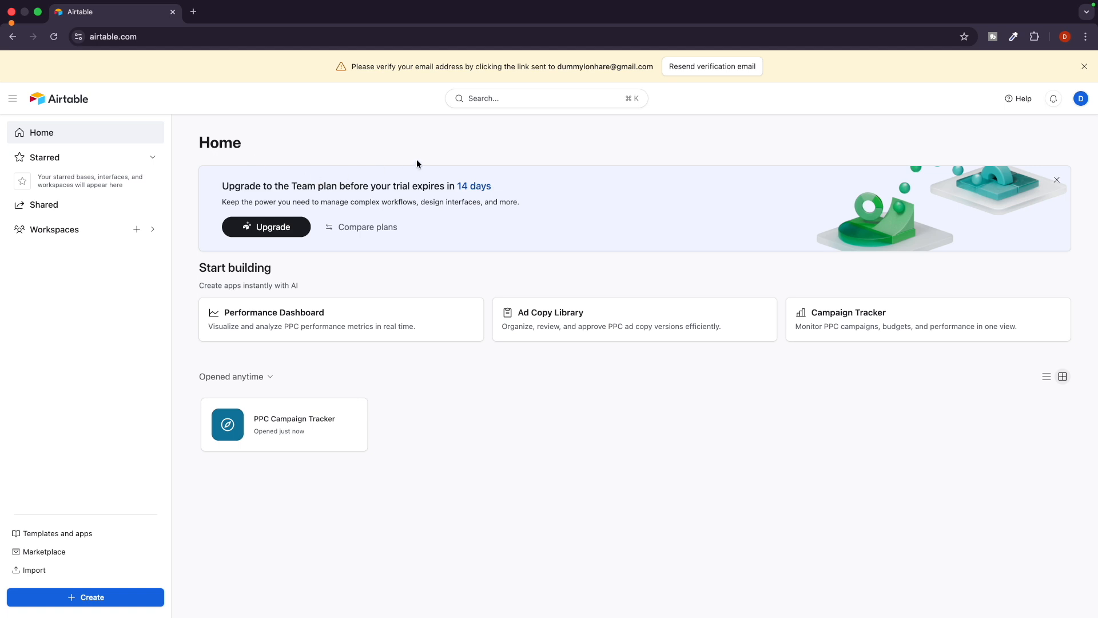
left_click_drag(382, 66, 474, 66)
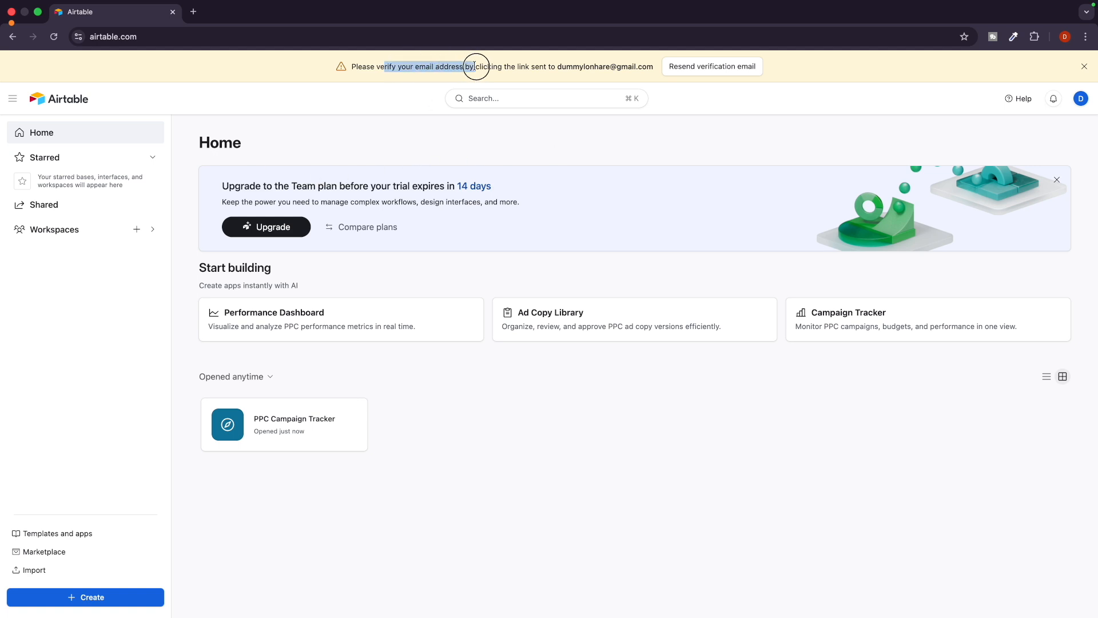
left_click(193, 13)
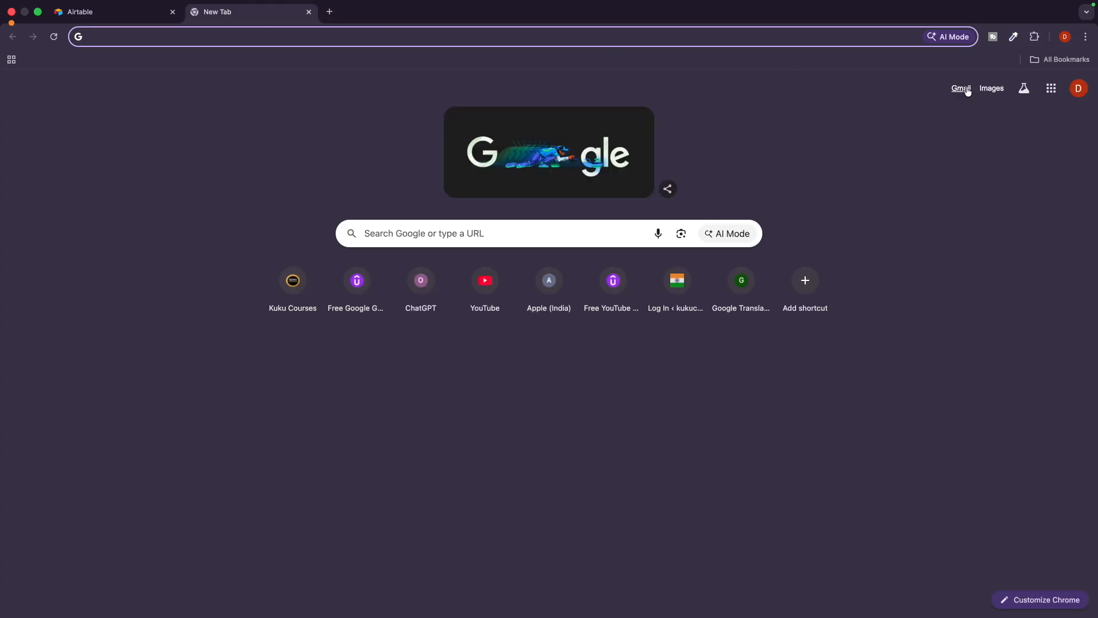
Open Gmail, resend Airtable's verification email, and refresh the inbox repeatedly to check for it.
left_click(969, 88)
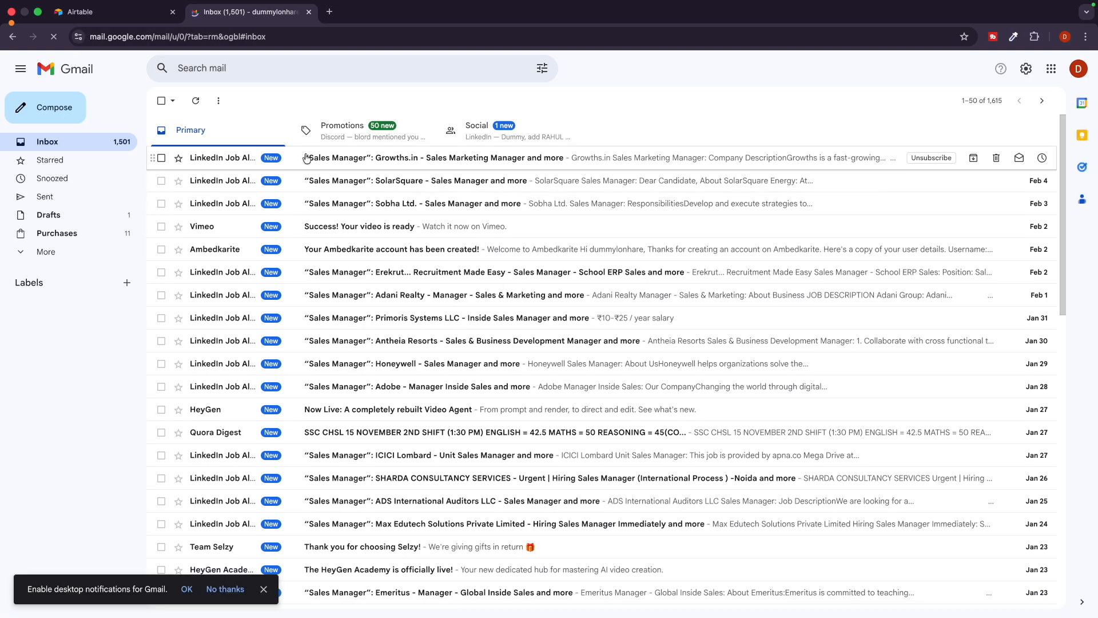
left_click(135, 12)
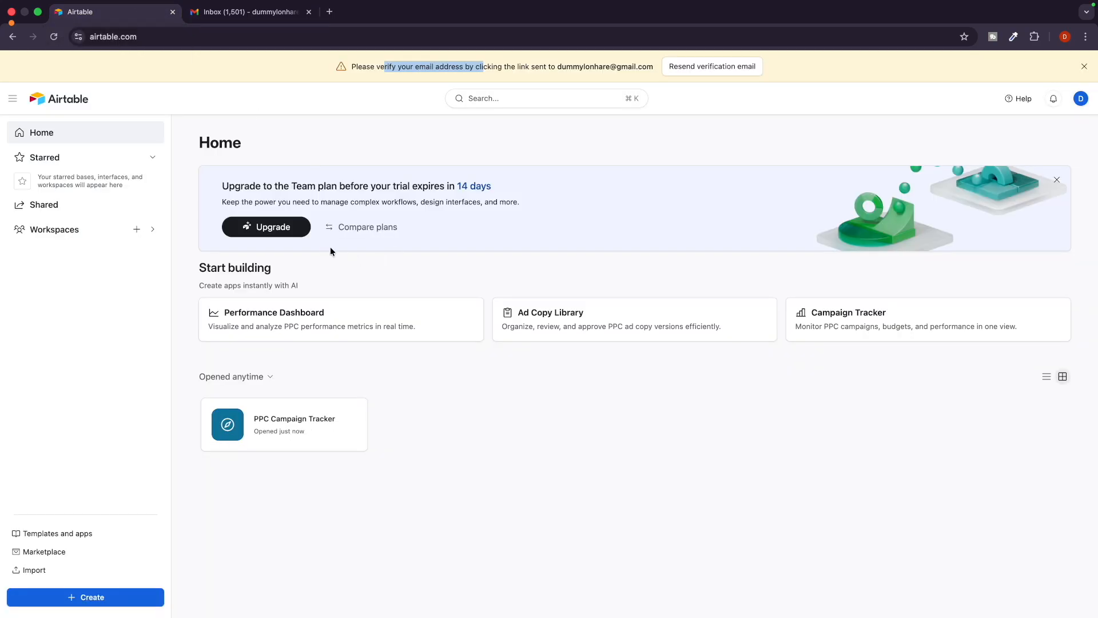
left_click(684, 69)
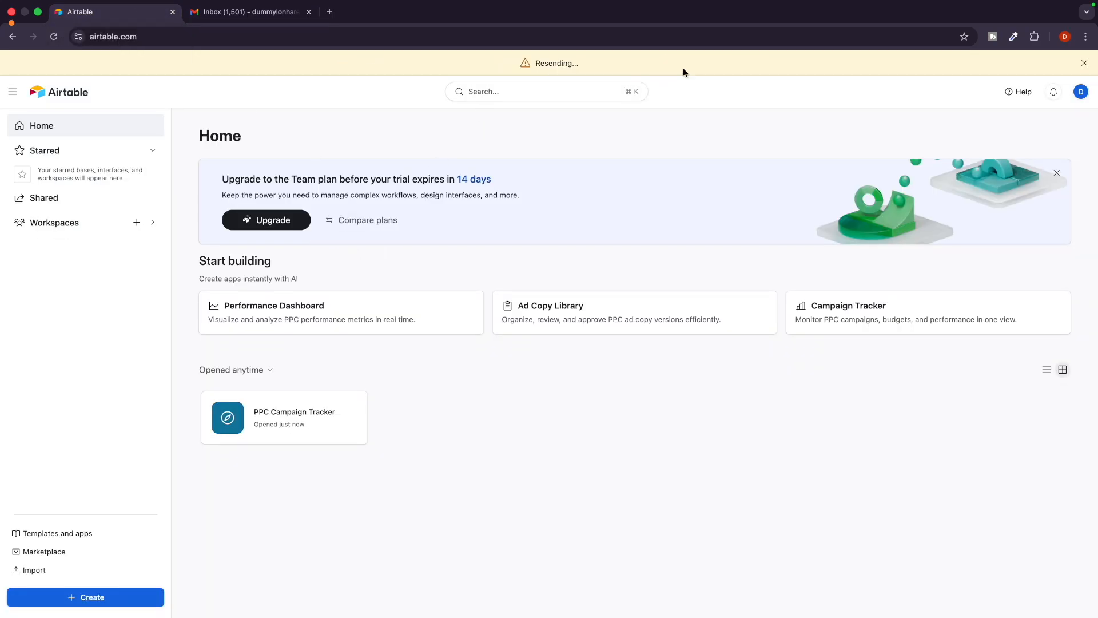
left_click(286, 12)
left_click(195, 102)
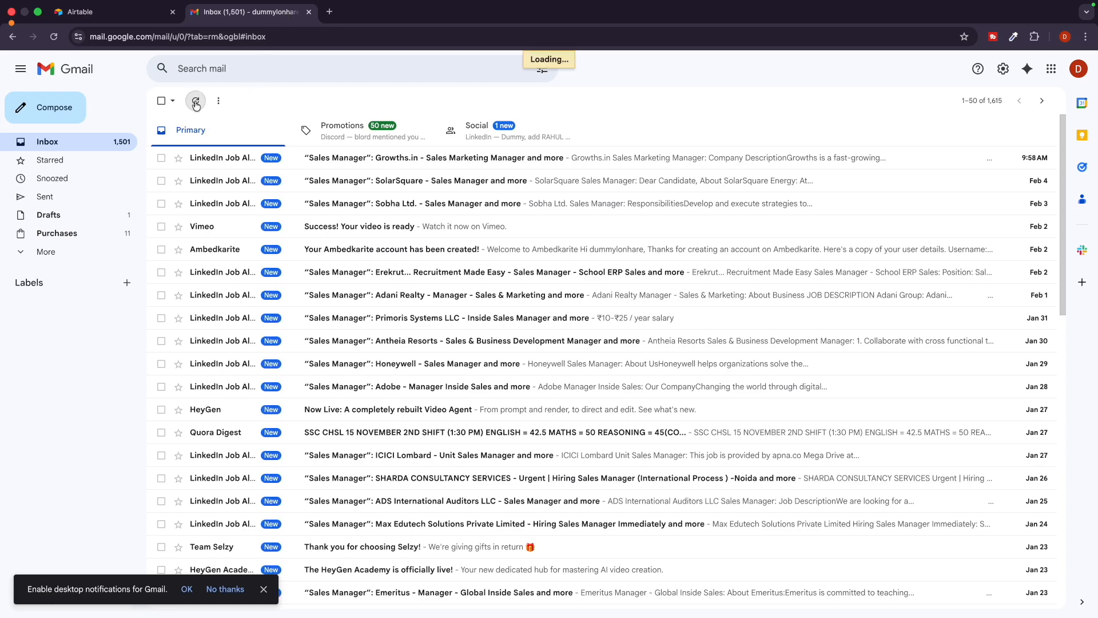
left_click(195, 101)
left_click(196, 103)
left_click(196, 104)
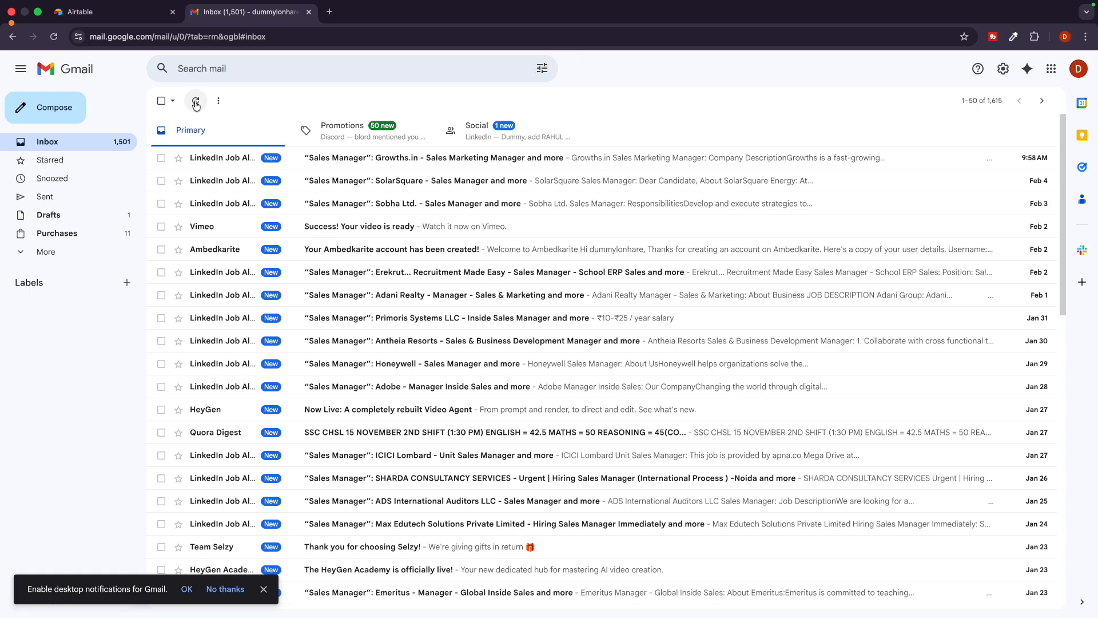
left_click(195, 104)
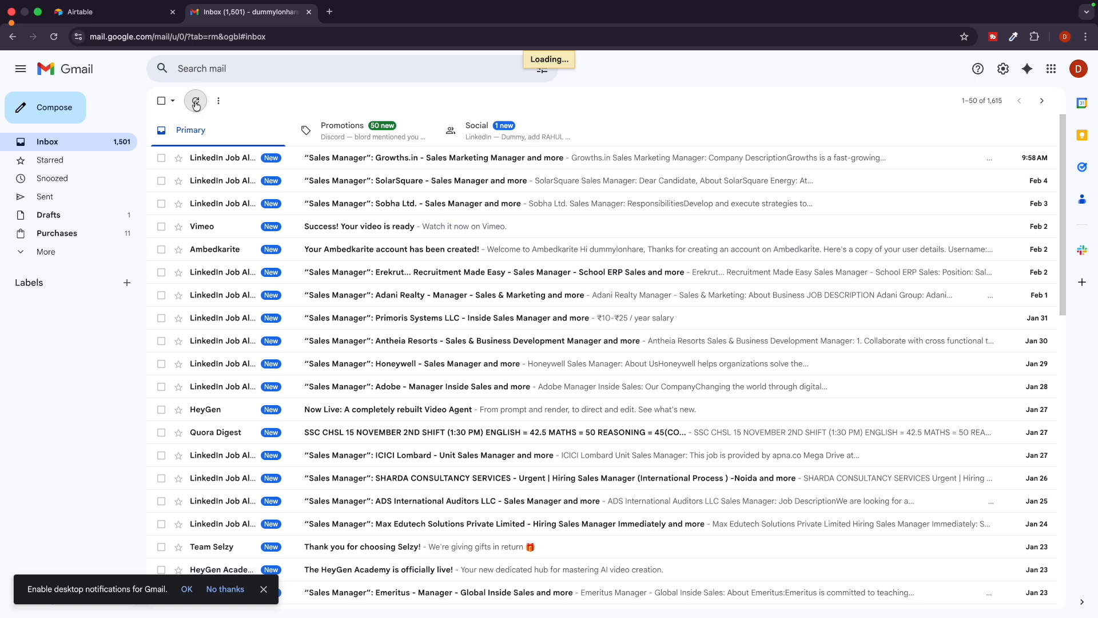
left_click(196, 104)
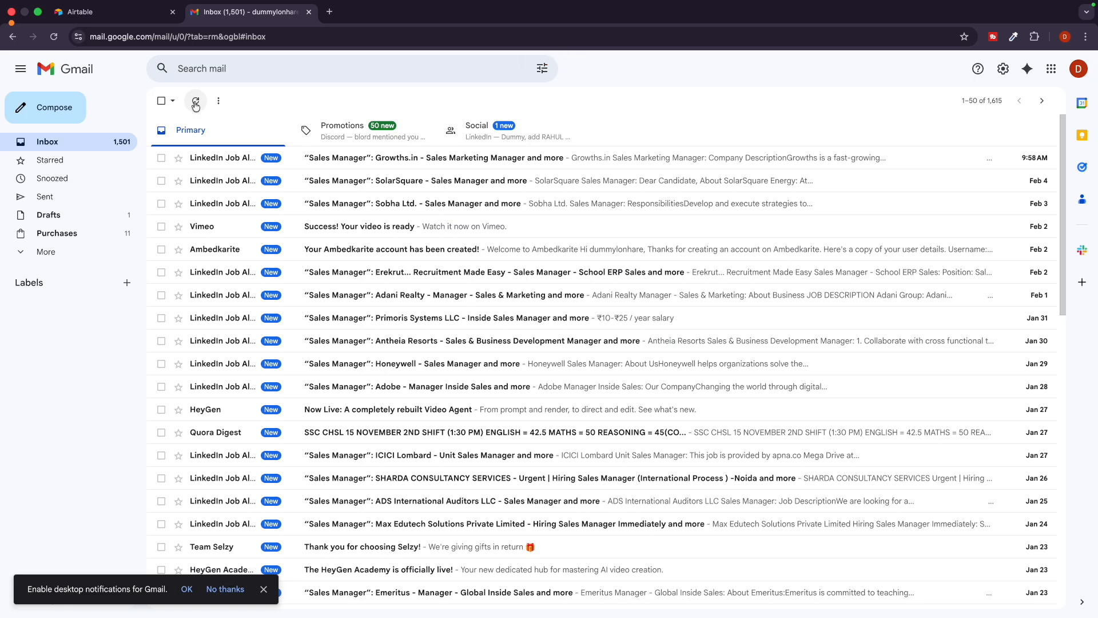
Open Airtable's 'Please confirm your email' message in Spam and confirm the account.
left_click(48, 251)
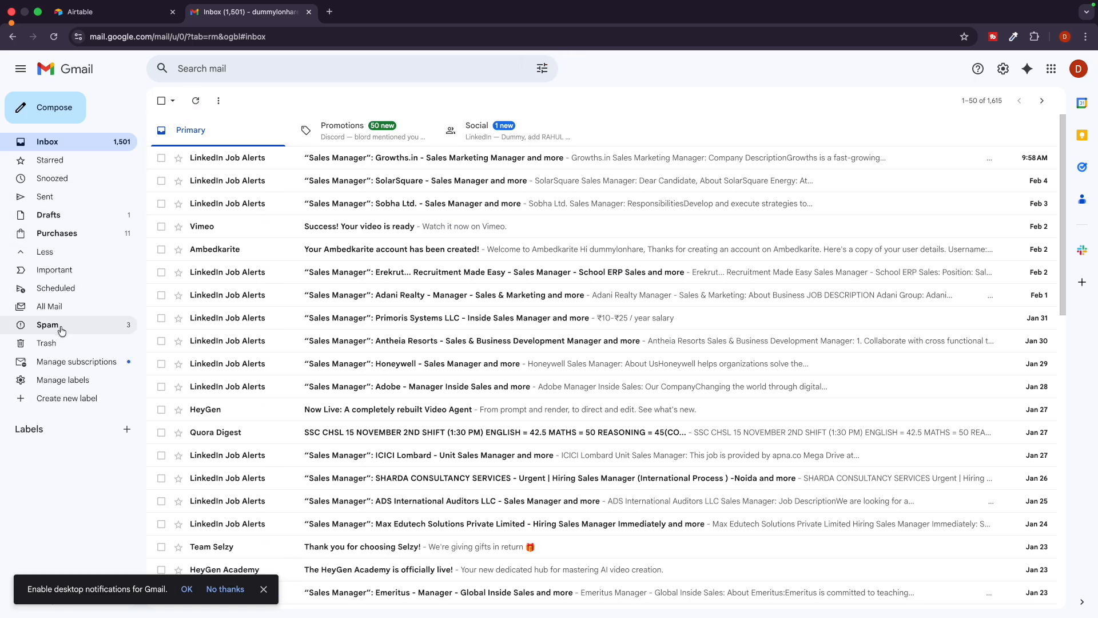
left_click(112, 321)
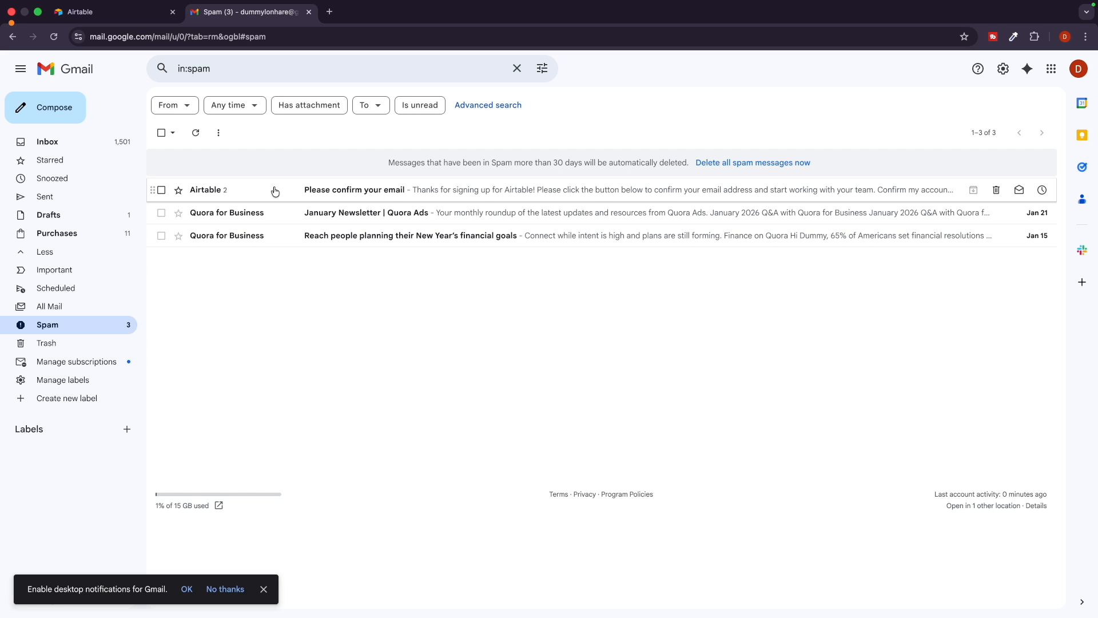
left_click(275, 191)
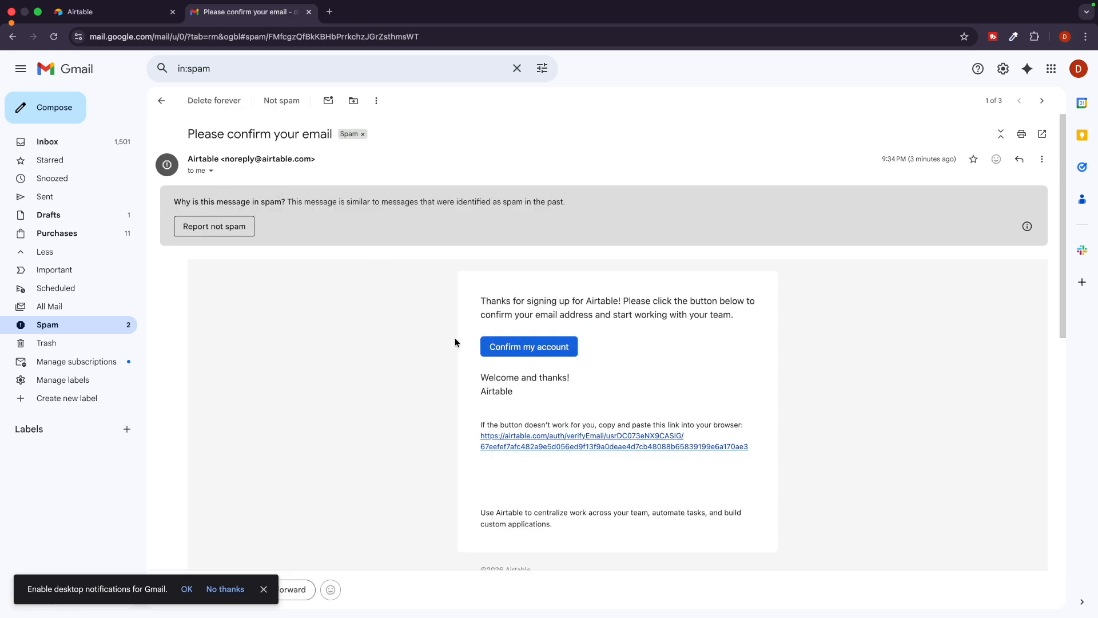
scroll(500, 349, "down", 10)
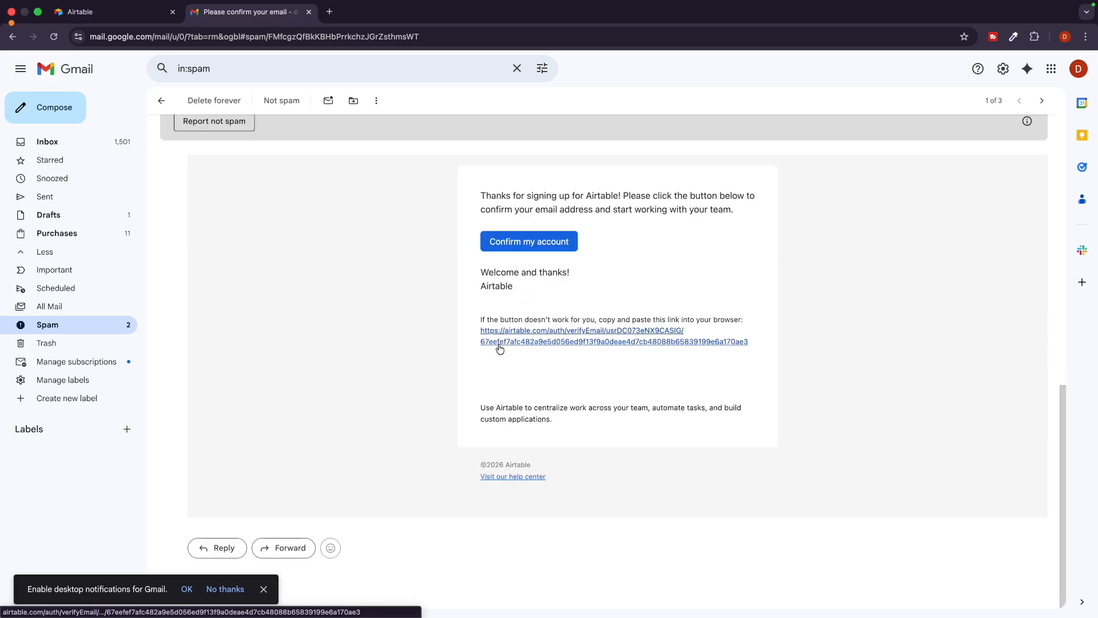
scroll(499, 347, "up", 8)
scroll(499, 347, "down", 6)
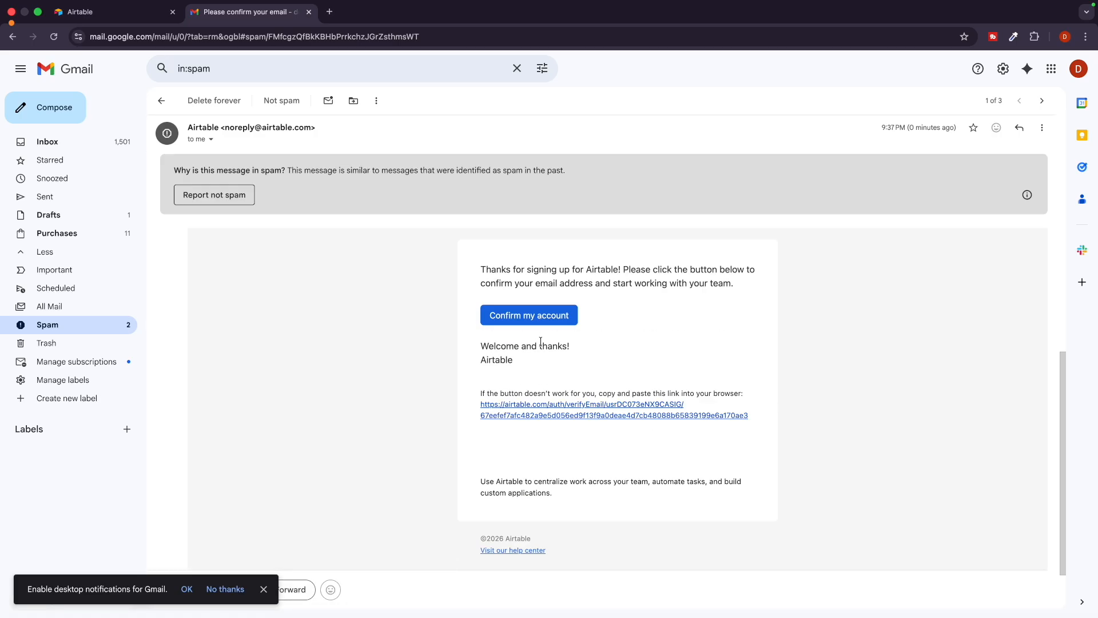
left_click(521, 312)
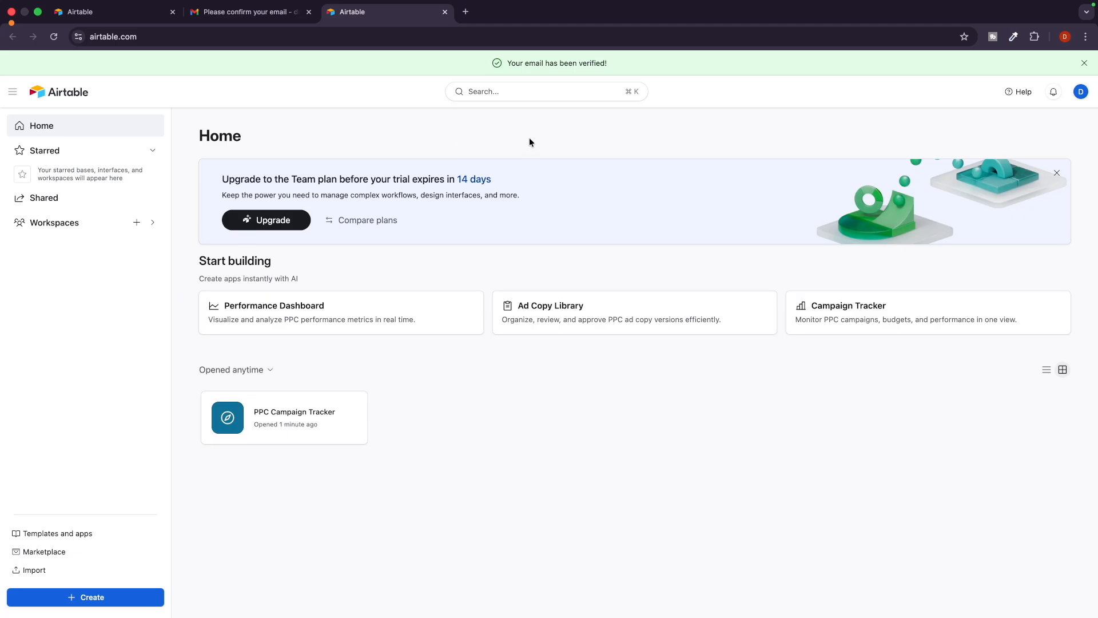
Dismiss the email-verified and invite-coworkers banners, then review the trial expiry notice.
left_click(1083, 64)
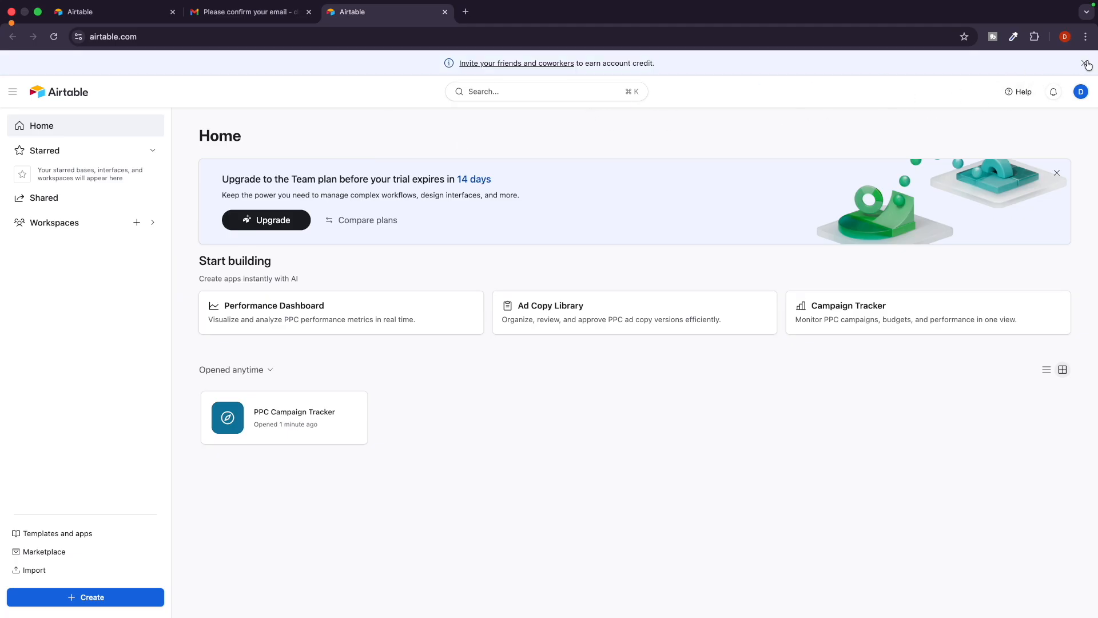
left_click(1086, 63)
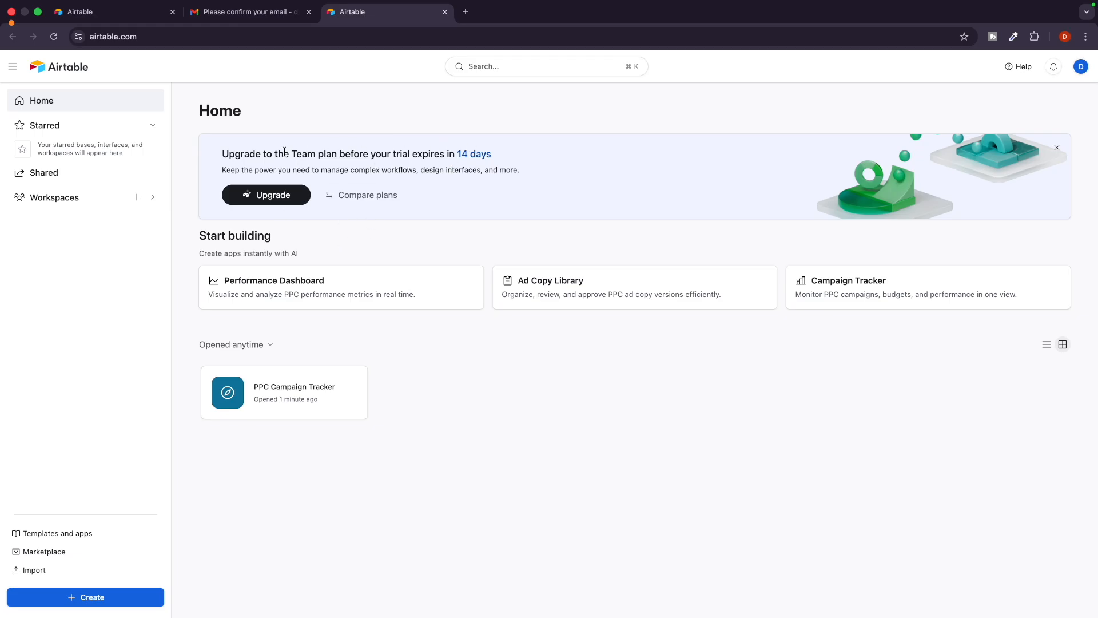
scroll(284, 152, "up", 5)
left_click_drag(393, 152, 703, 156)
left_click(476, 158)
scroll(472, 158, "down", 5)
left_click(287, 198)
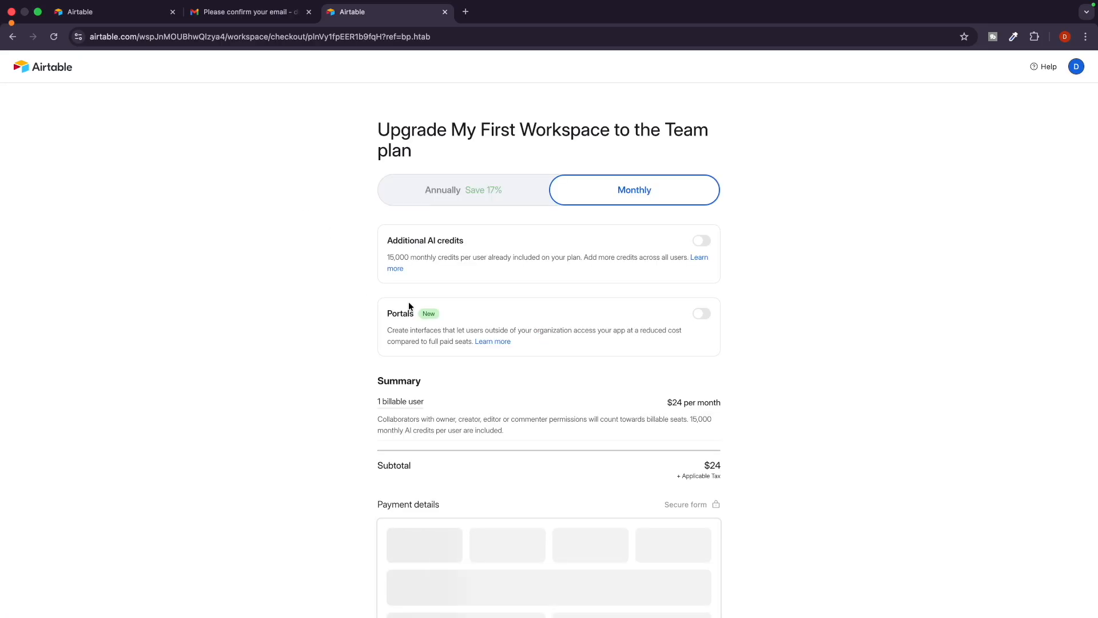
scroll(358, 374, "down", 3)
scroll(358, 376, "down", 5)
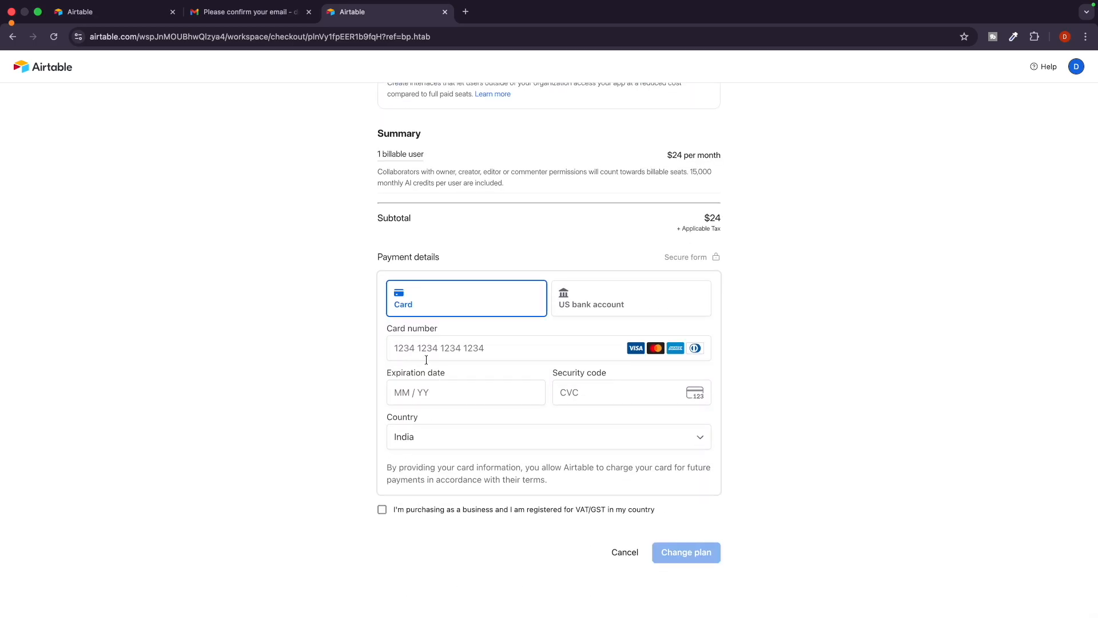
scroll(434, 360, "up", 3)
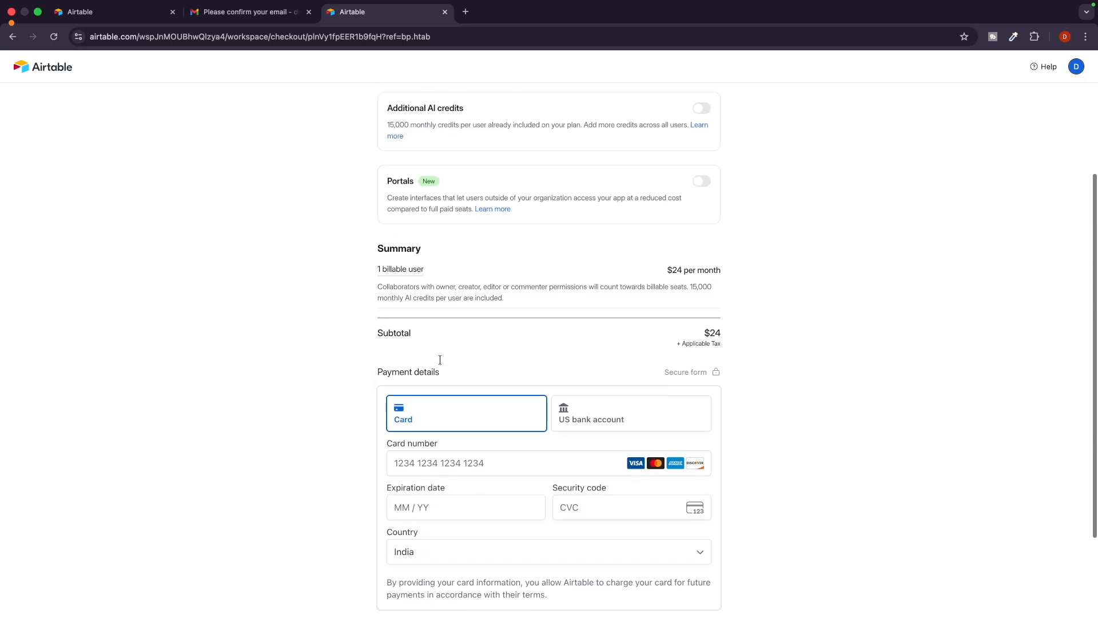
scroll(440, 359, "up", 3)
scroll(362, 376, "down", 2)
key("ctrl+Left")
key("ctrl+Right")
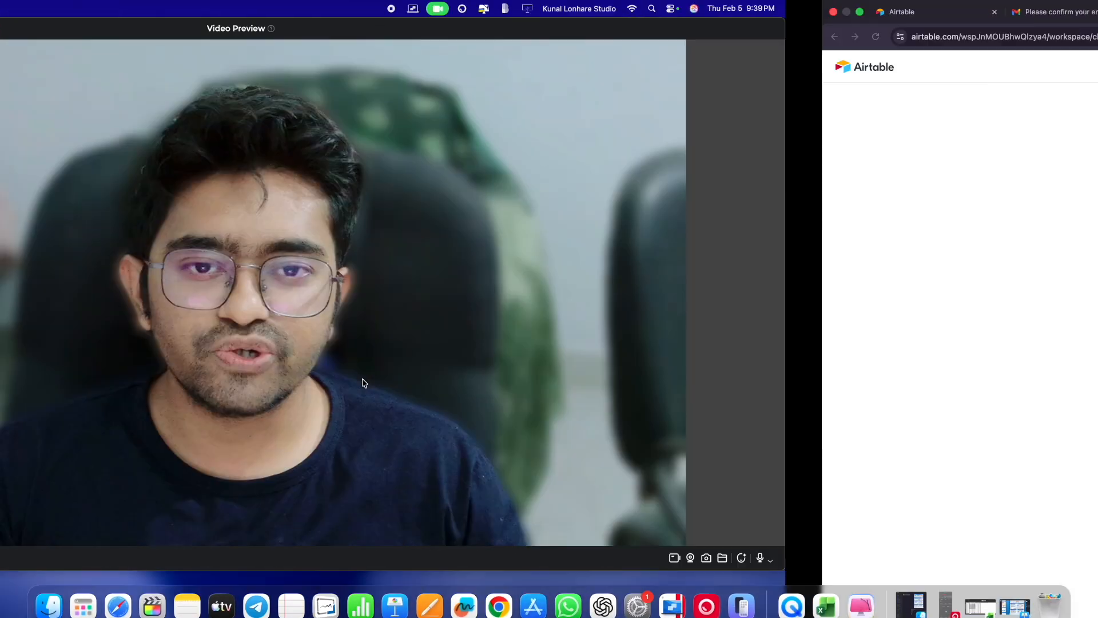
scroll(371, 423, "down", 1)
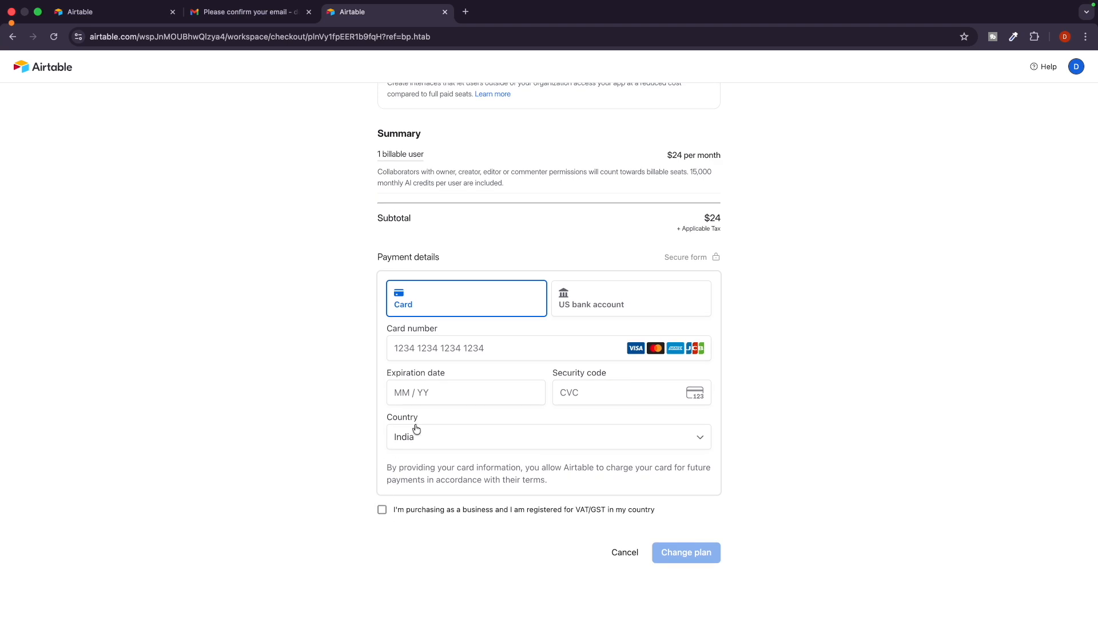
scroll(415, 429, "up", 5)
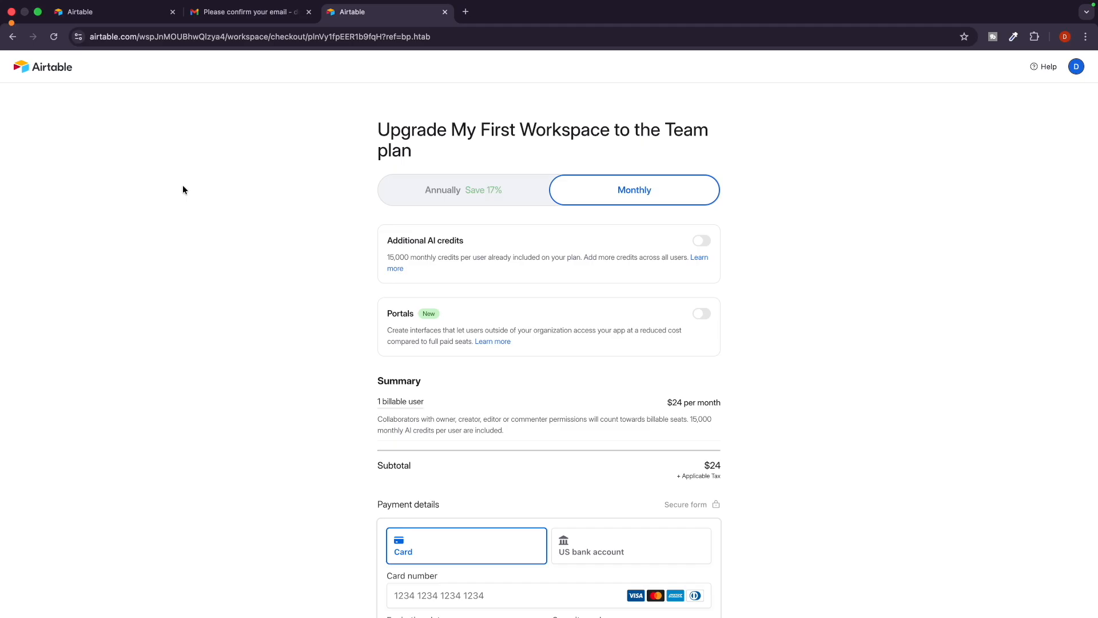
key("ctrl+Left")
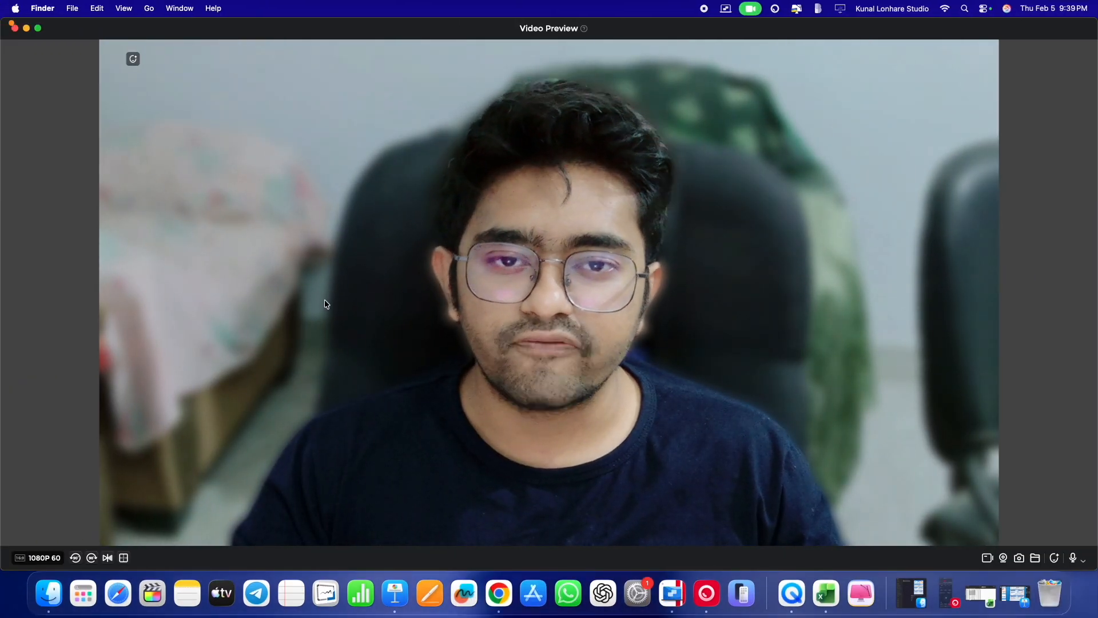
Return to Home, delete the PPC Campaign Tracker base, and close the extra Airtable tab.
key("ctrl+Right")
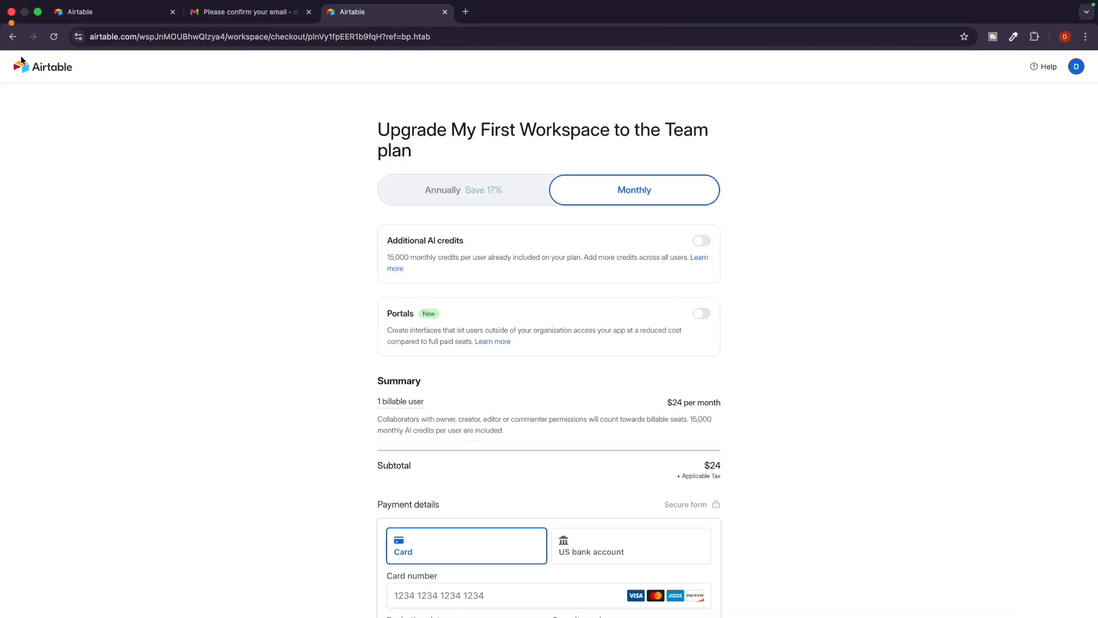
left_click(24, 64)
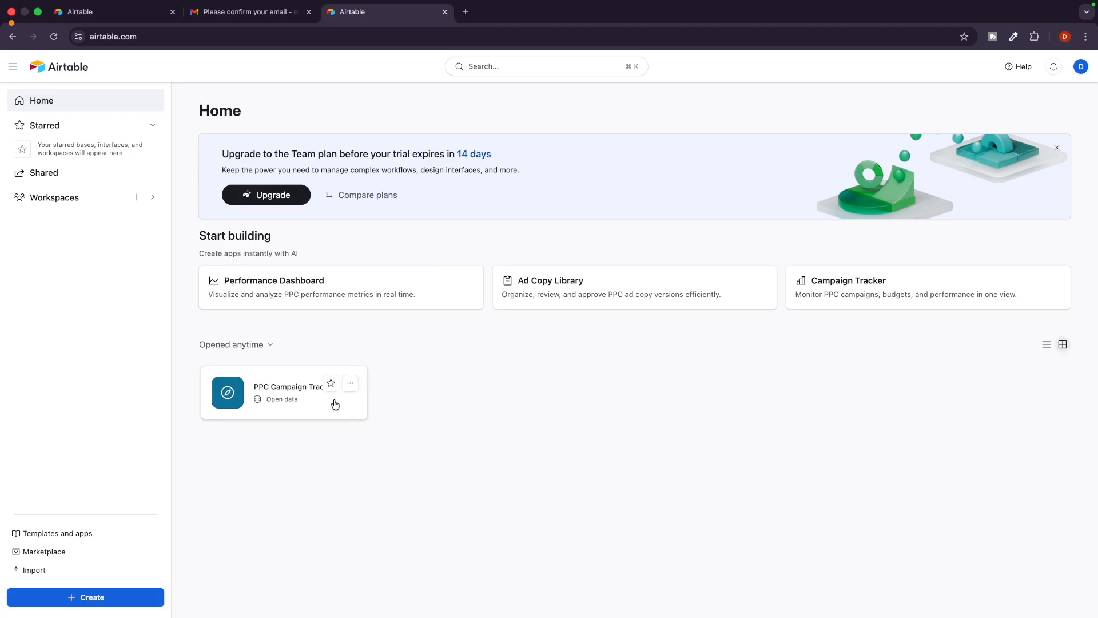
left_click(350, 386)
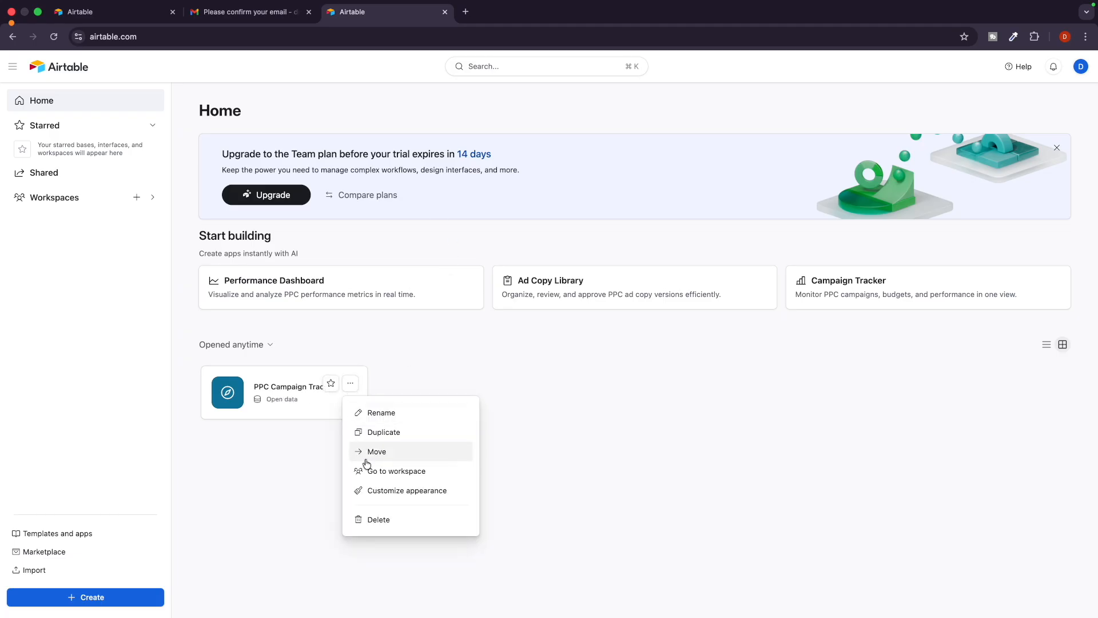
left_click(378, 519)
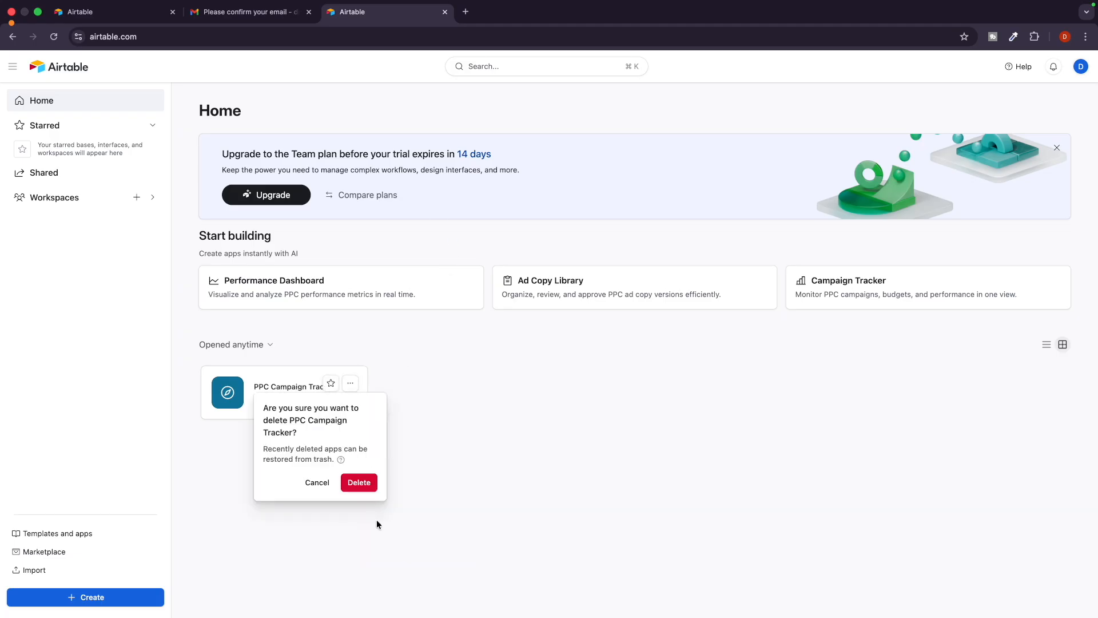
left_click(363, 482)
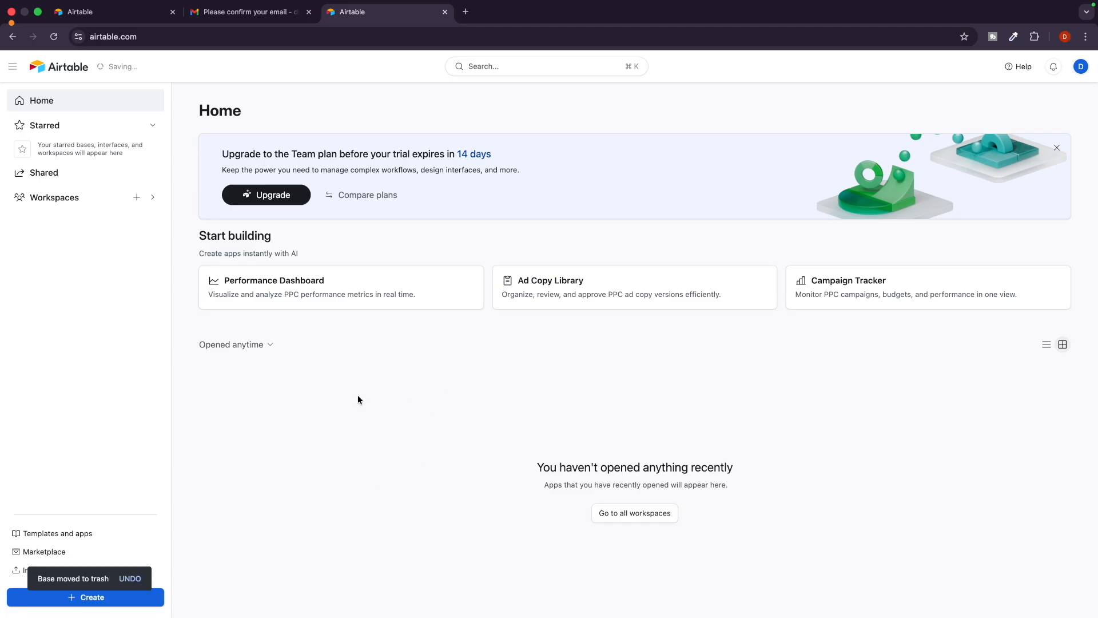
left_click(173, 11)
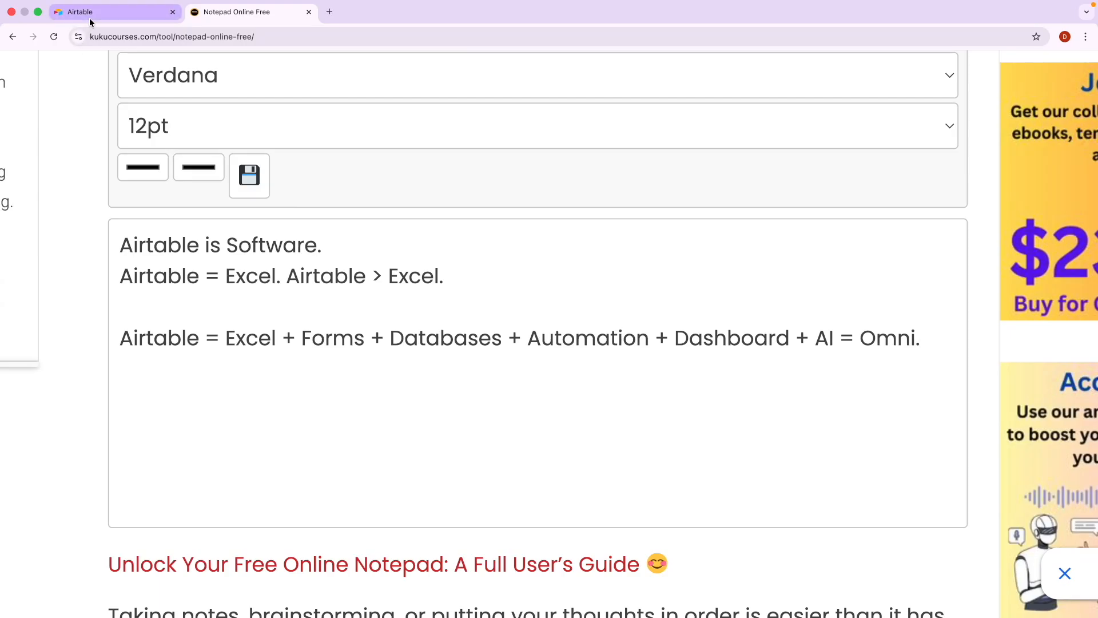
Switch to the Notepad Online Free tab and dismiss the full-page advertisement.
left_click(89, 18)
left_click(246, 14)
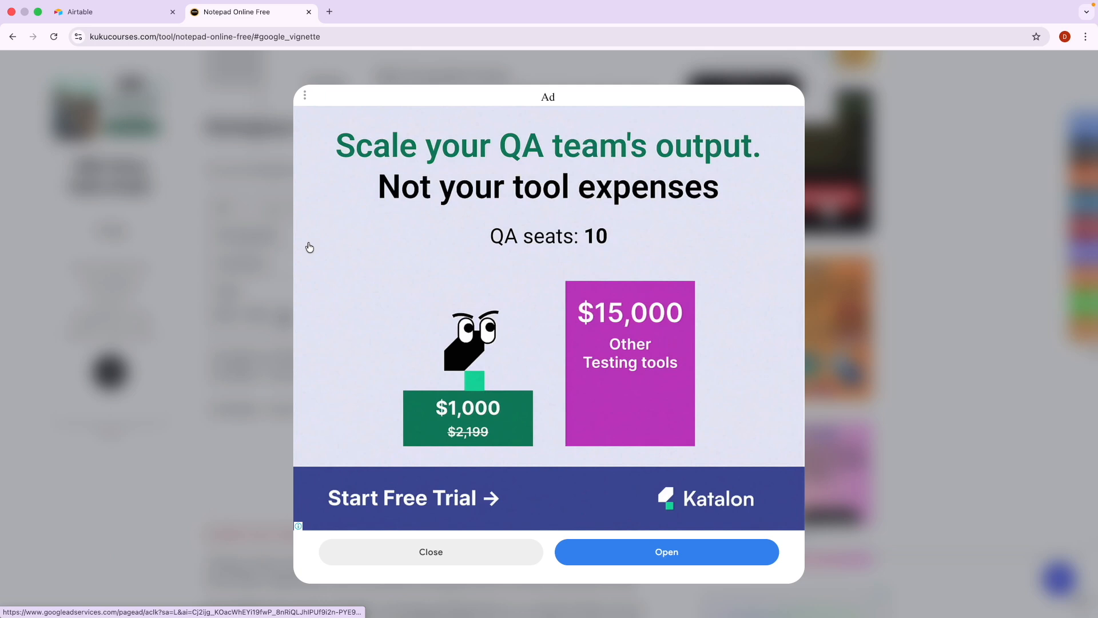
left_click(410, 550)
scroll(400, 431, "up", 5)
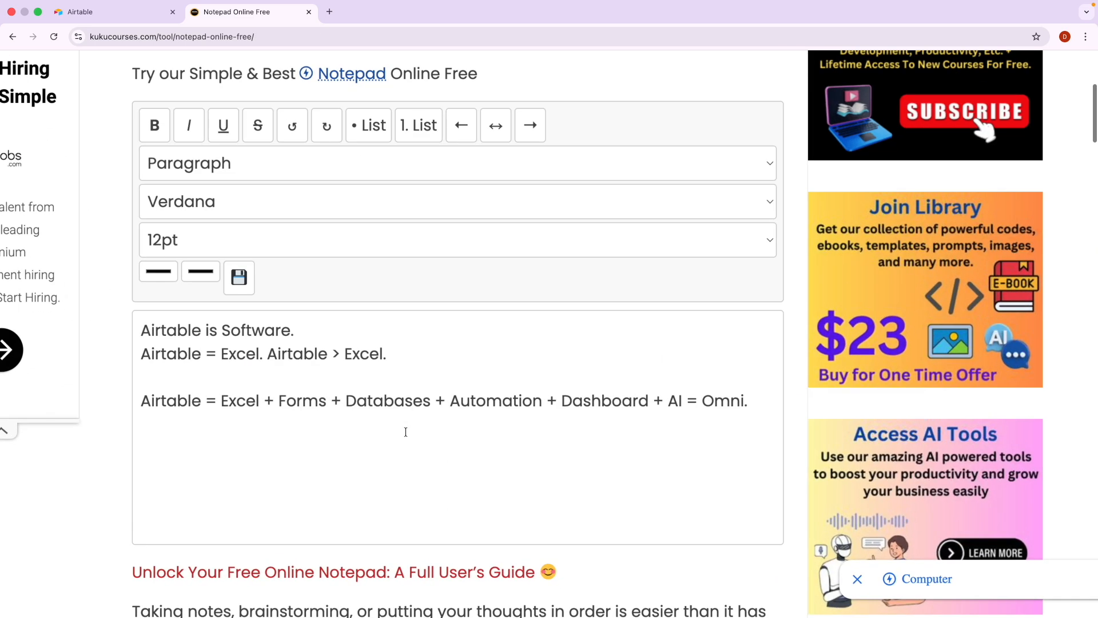
Below the Omni line, add a dotted divider, 'Airtable follow Structure...' and '1) Workspace = 1)'.
left_click(898, 328)
key("Return")
type(".............")
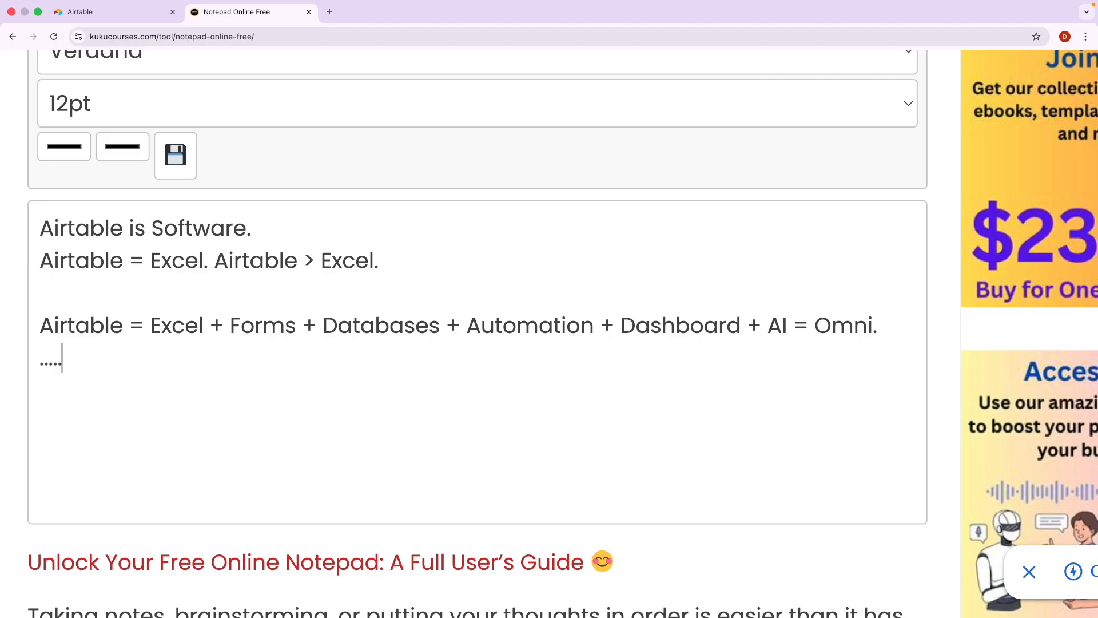
key("Return")
key("Return")
type("Airtable")
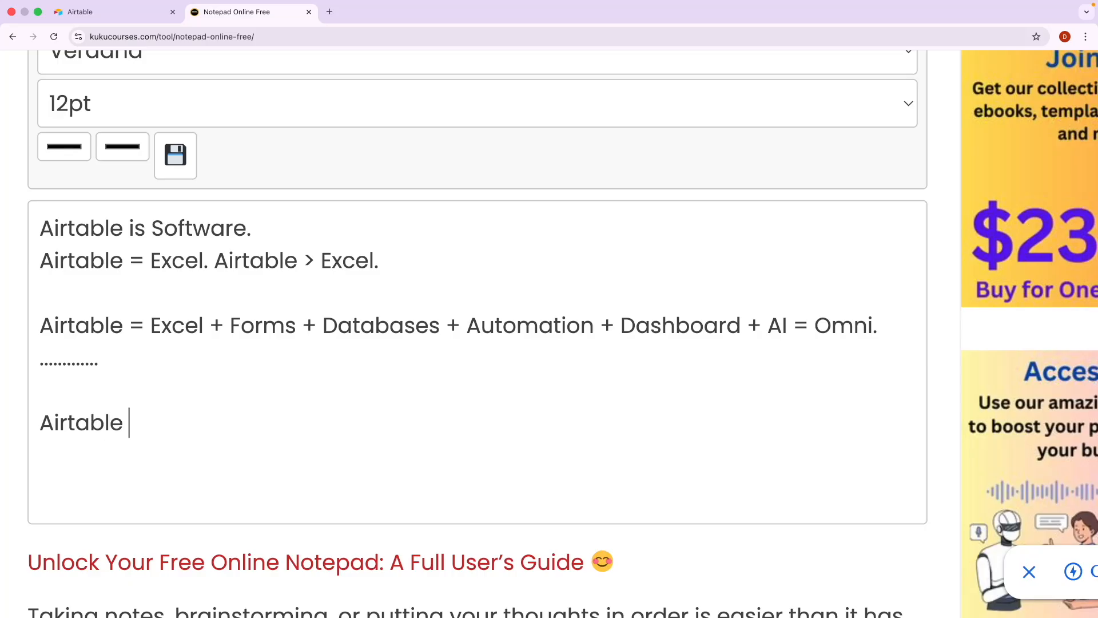
type(" follow Stru")
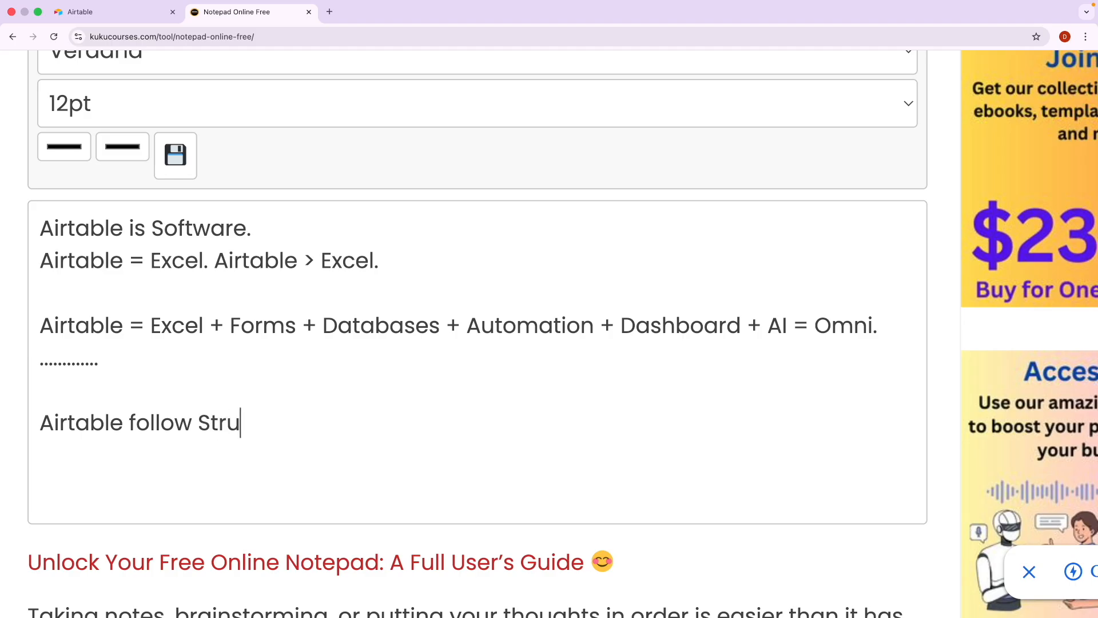
type("cture")
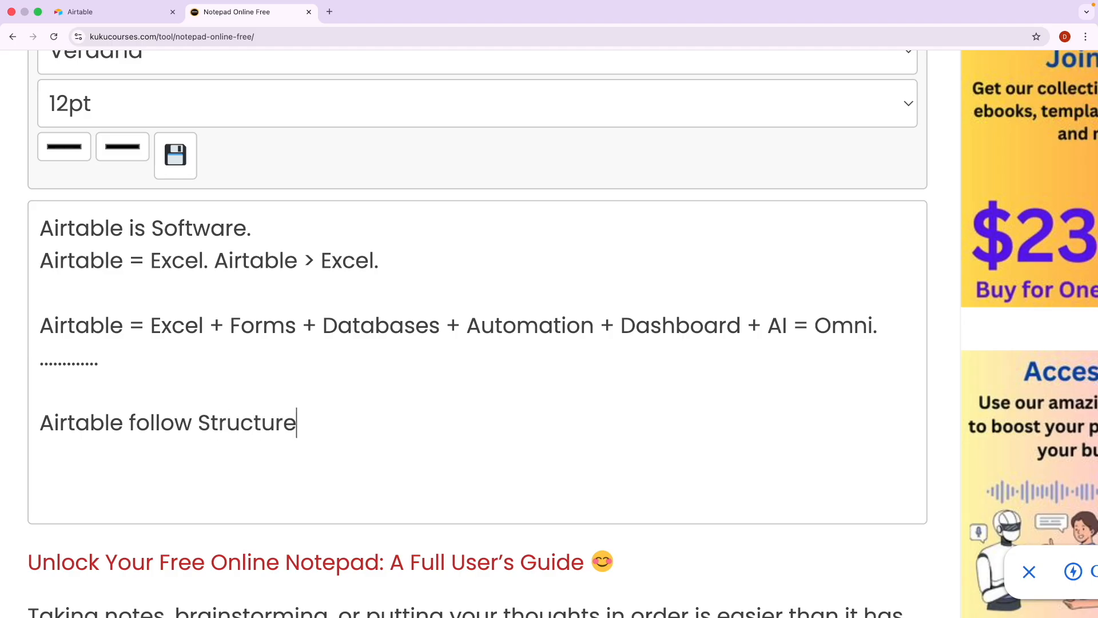
type("...")
key("Return")
type("1) Workspace ")
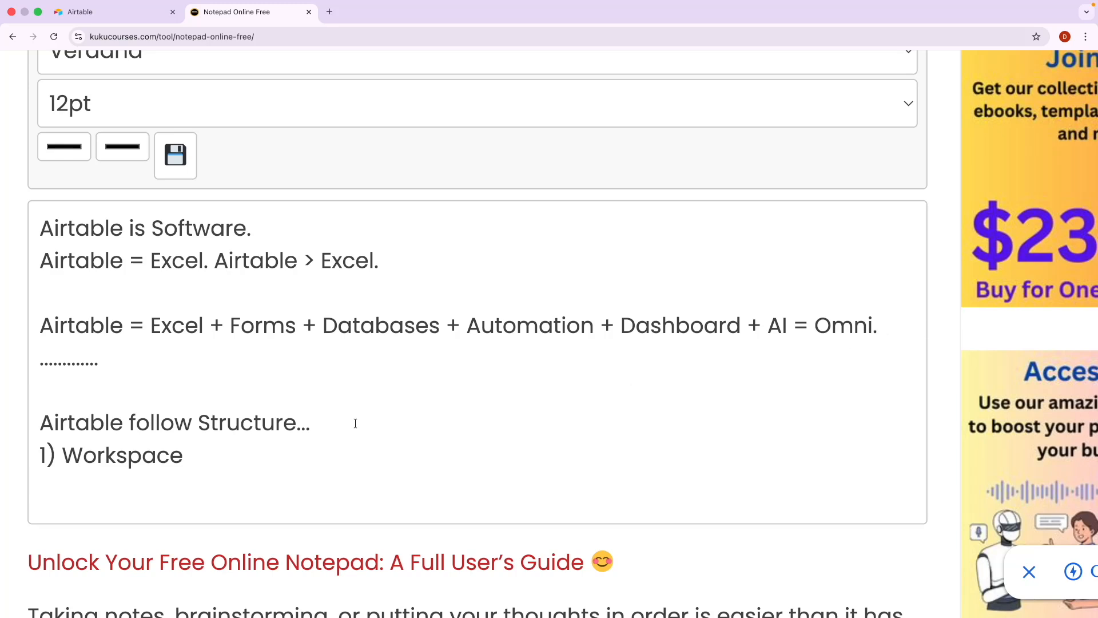
type("= ")
type("1")
type(")")
type(" ) ")
type("A")
Complete line 1 as 'Workspace = 1) Base (App), 2) Base (App), 3) Base (App)'.
key("BackSpace")
type("bASE")
key("BackSpace")
key("BackSpace")
key("BackSpace")
key("BackSpace")
key("Caps_Lock")
type("Base ")
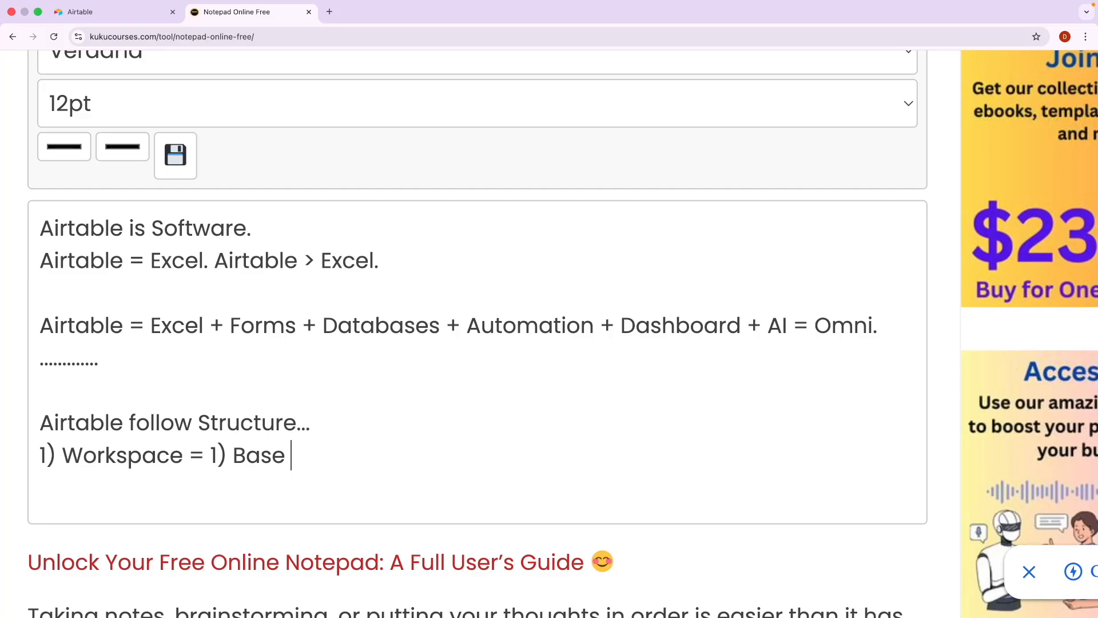
type("(App")
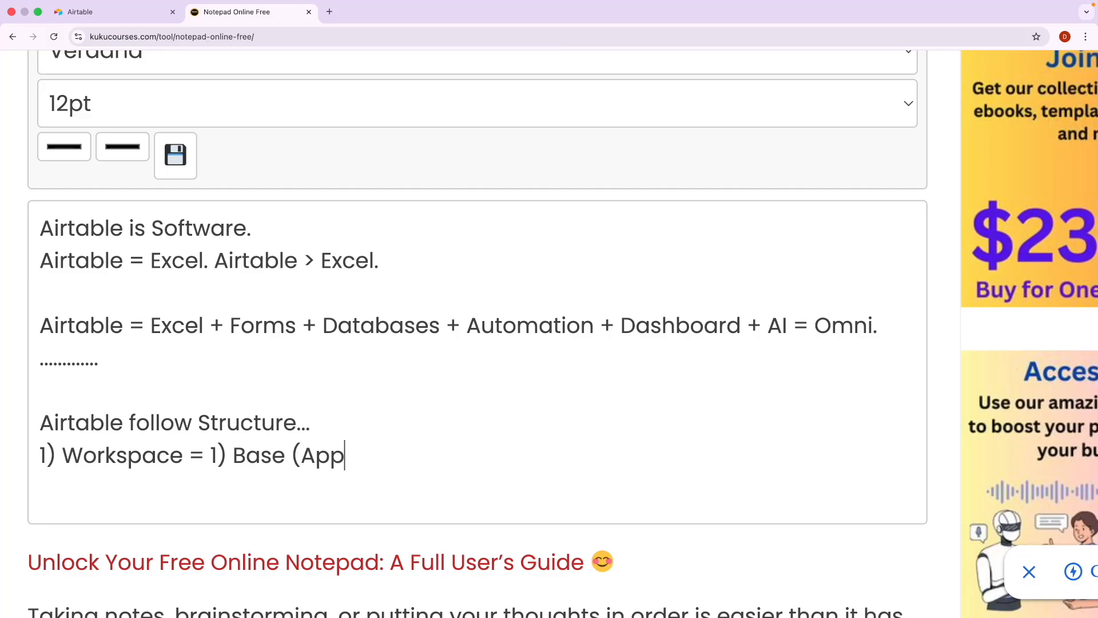
type(")")
left_click_drag(355, 457, 234, 455)
key("ctrl+c")
left_click(387, 455)
type("2)")
key("ctrl+v")
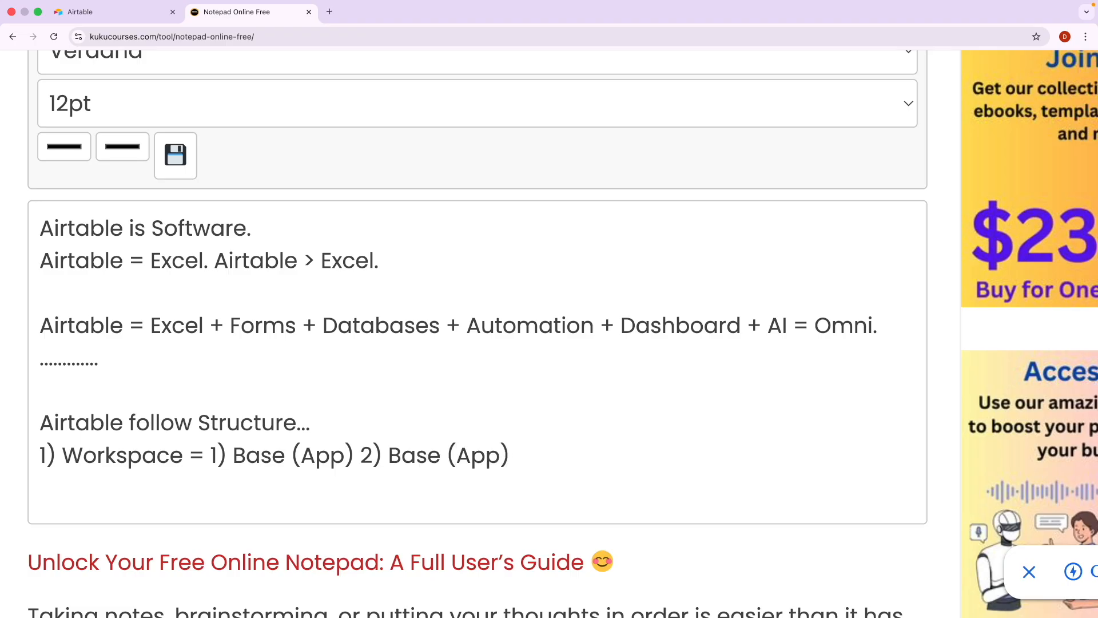
type(", 2) Base (App), ")
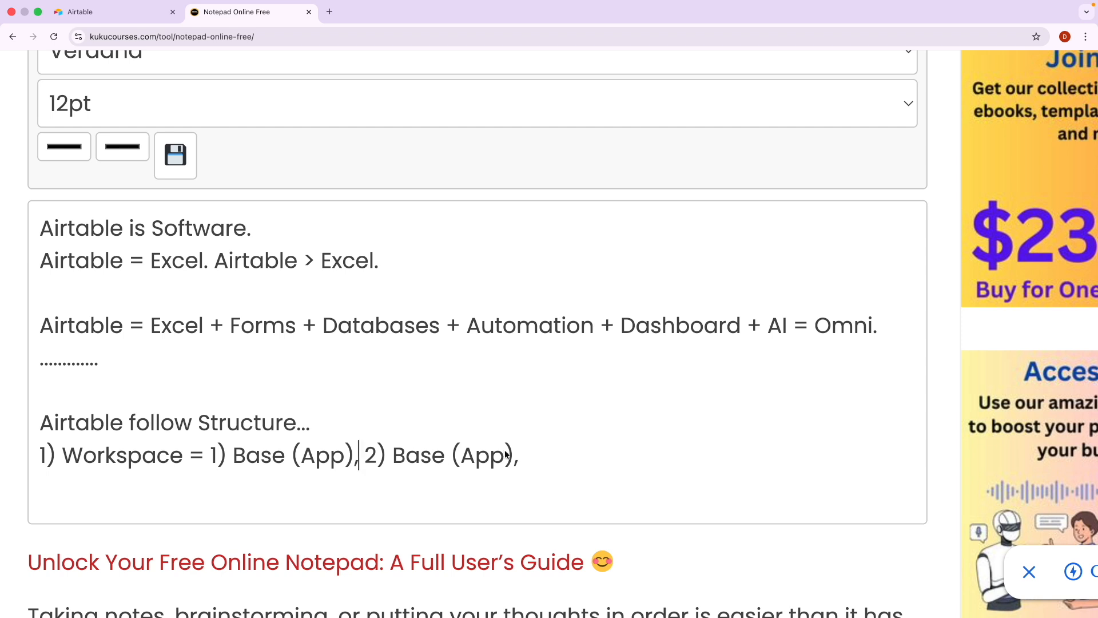
type("3) Base (App)")
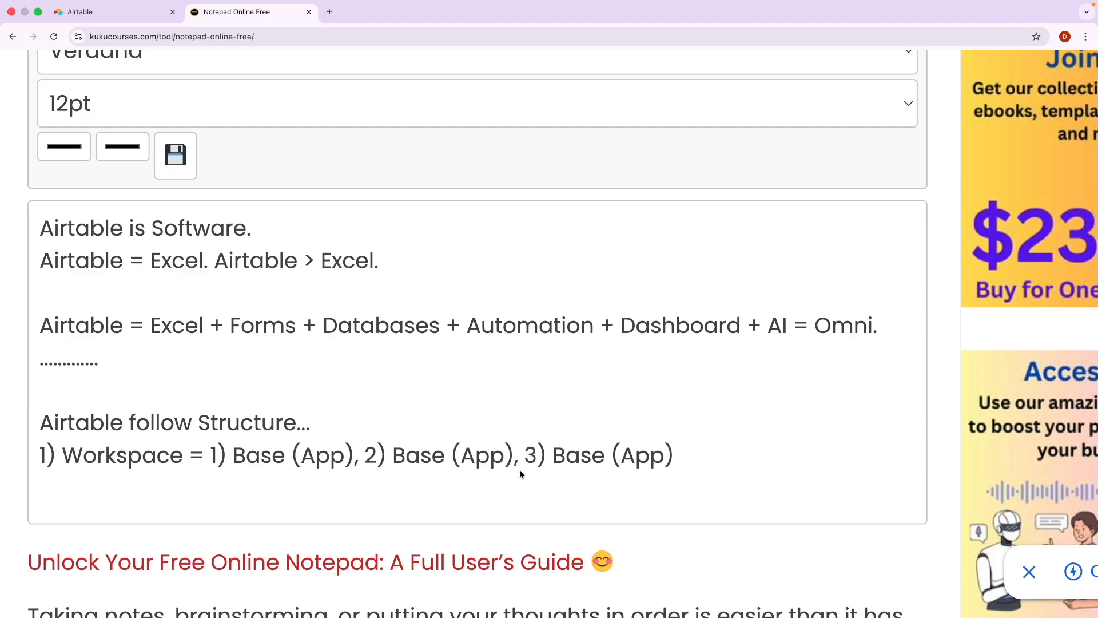
Add a second line '2)' with a copy of the same Workspace entry.
key("Return")
type("2)")
left_click_drag(677, 452, 111, 452)
key("ctrl+c")
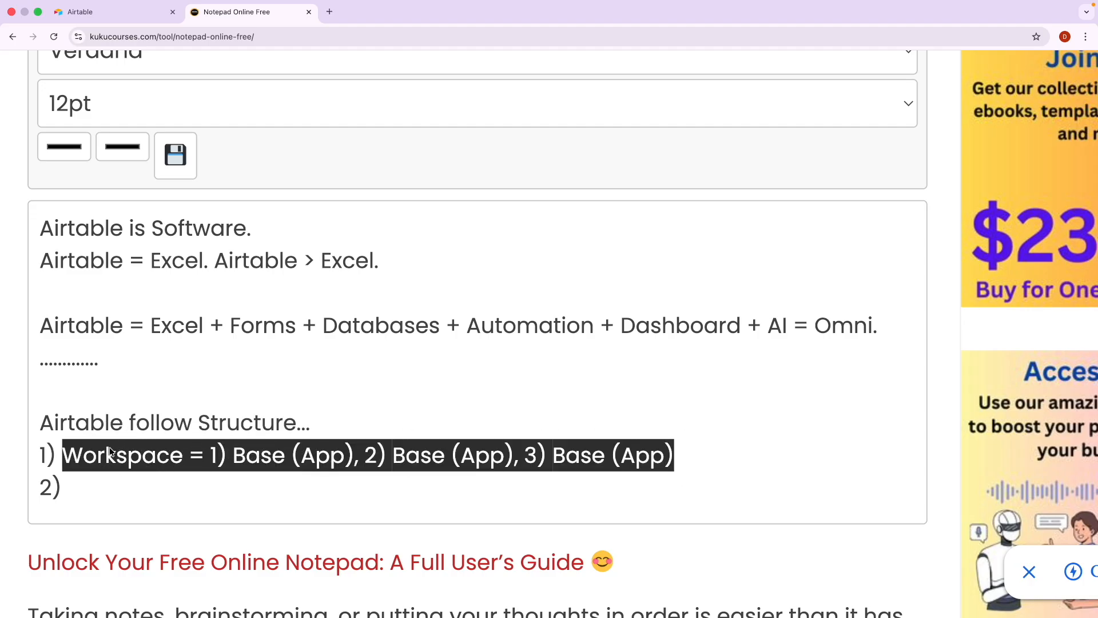
left_click(88, 496)
key("ctrl+v")
key("Return")
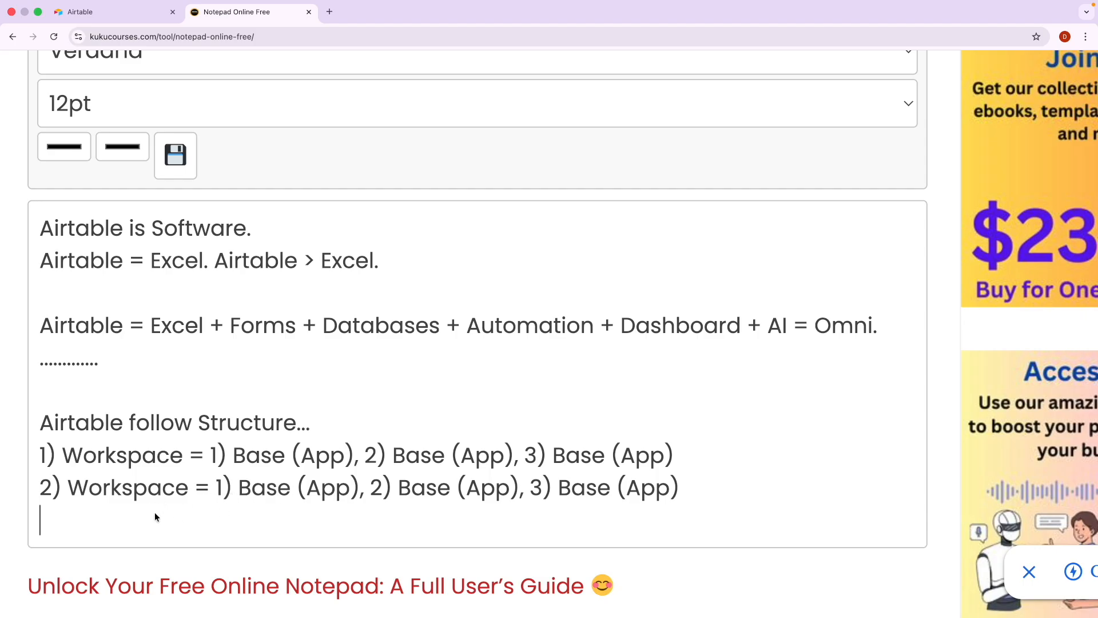
scroll(97, 501, "up", 3)
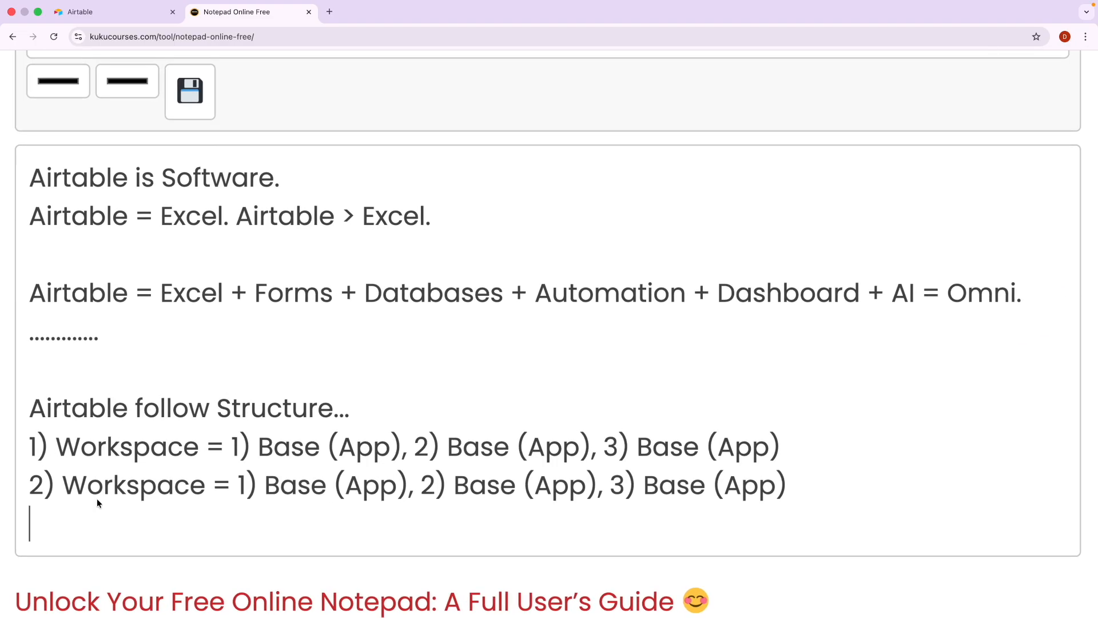
Rename 'Workspace' on line 1 to 'Garage'.
double_click(108, 448)
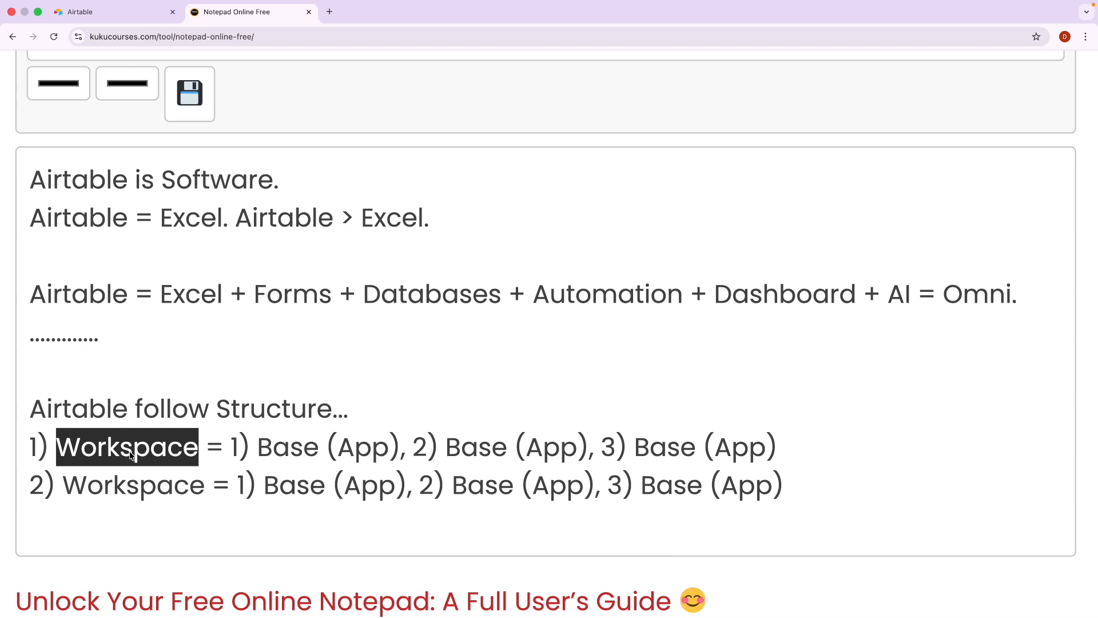
type("Garage")
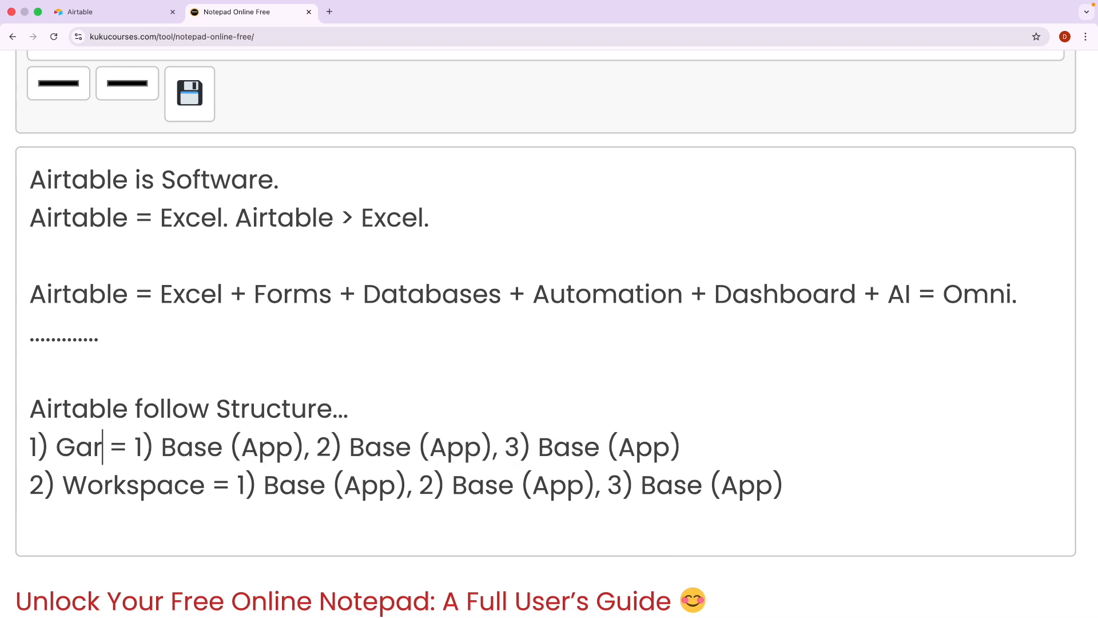
left_click(122, 455)
double_click(122, 455)
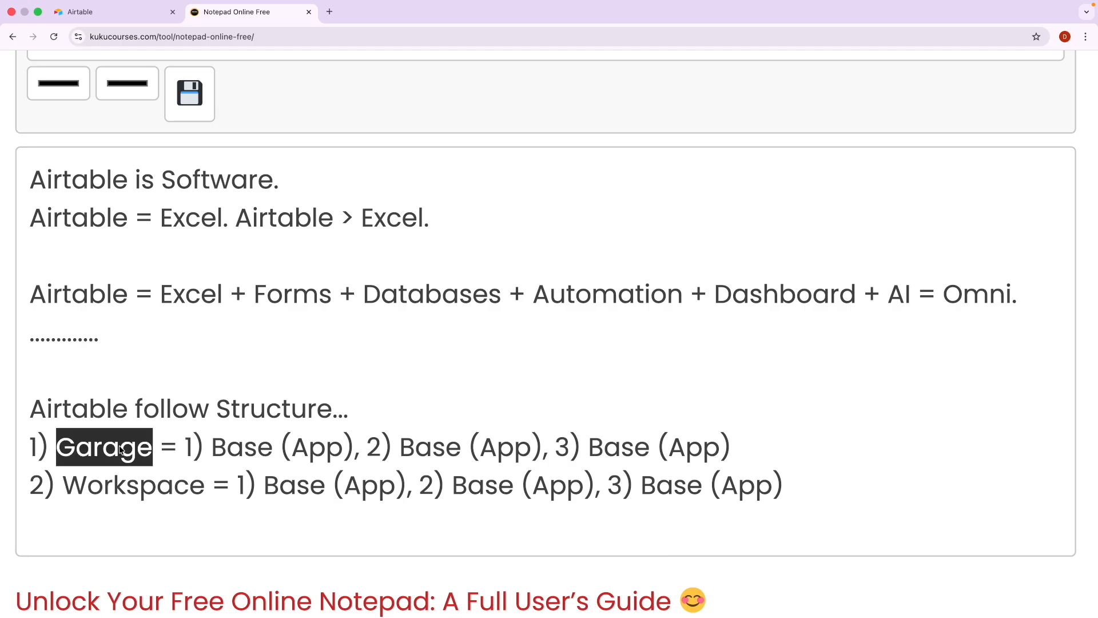
Replace the Garage line's first two Base (App) entries with 'North' and 'South'.
left_click(211, 450)
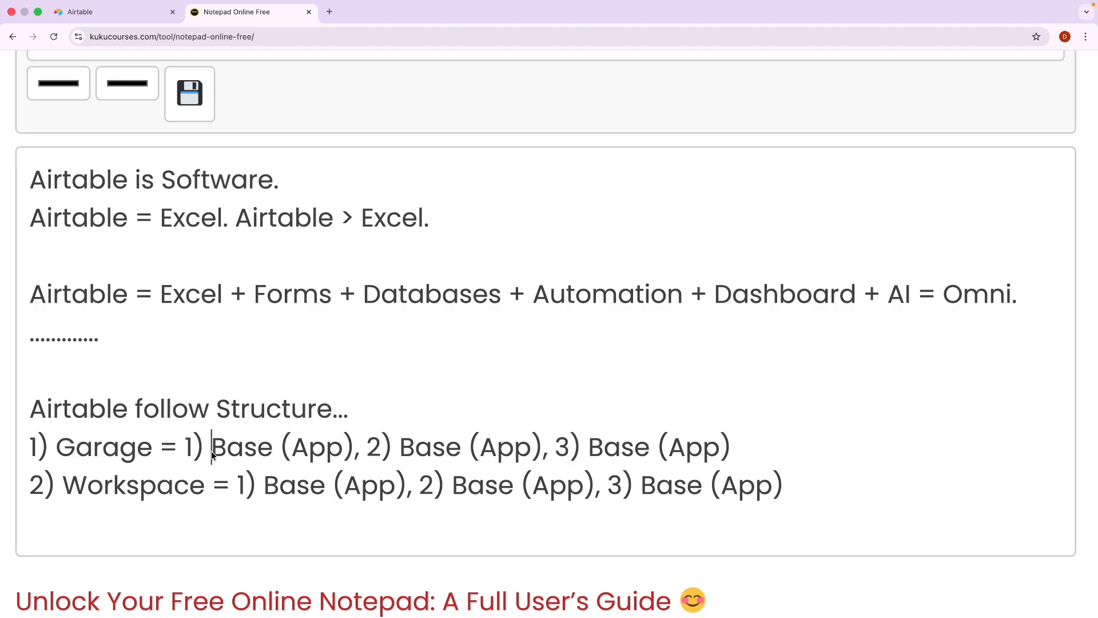
left_click_drag(211, 450, 351, 449)
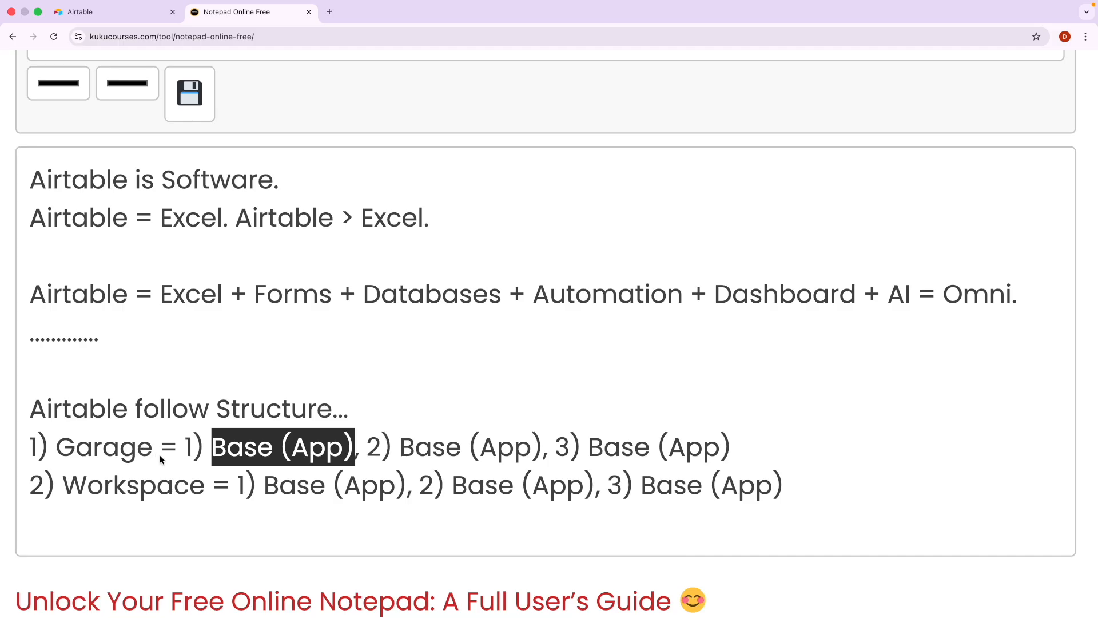
key("BackSpace")
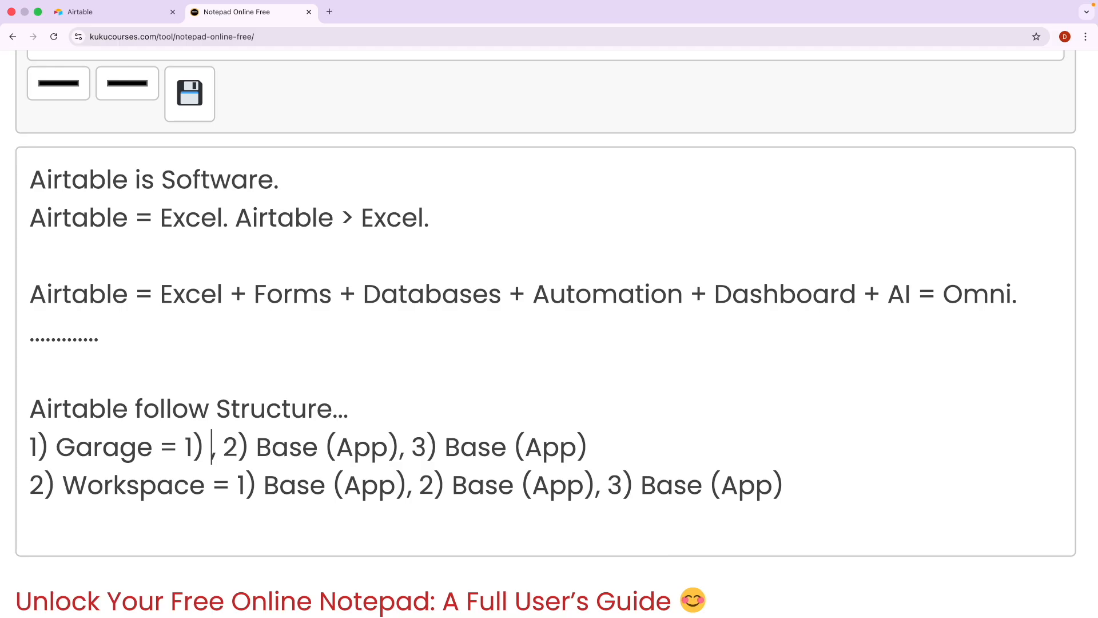
key("Caps_Lock")
type("Nort")
key("BackSpace")
type("rth")
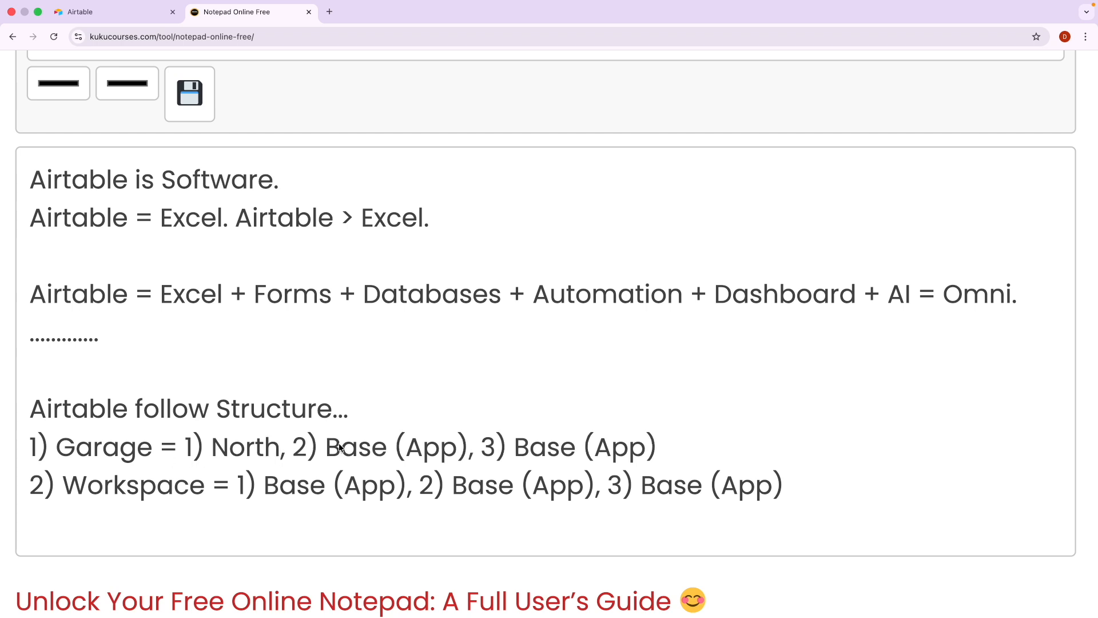
left_click_drag(332, 451, 480, 453)
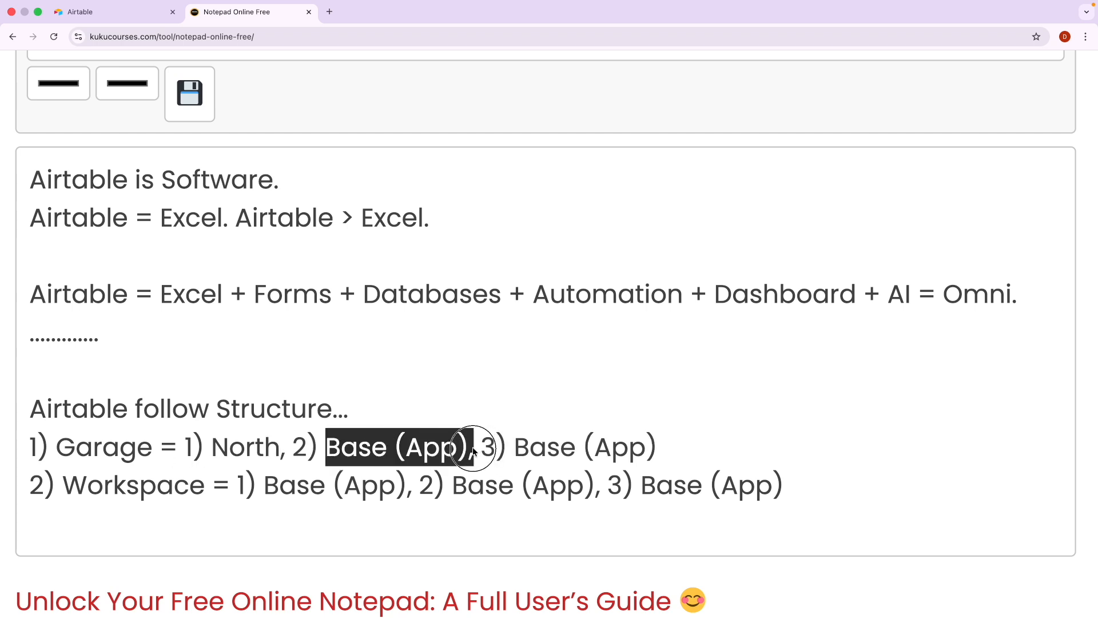
type("Soy")
key("BackSpace")
type("uth")
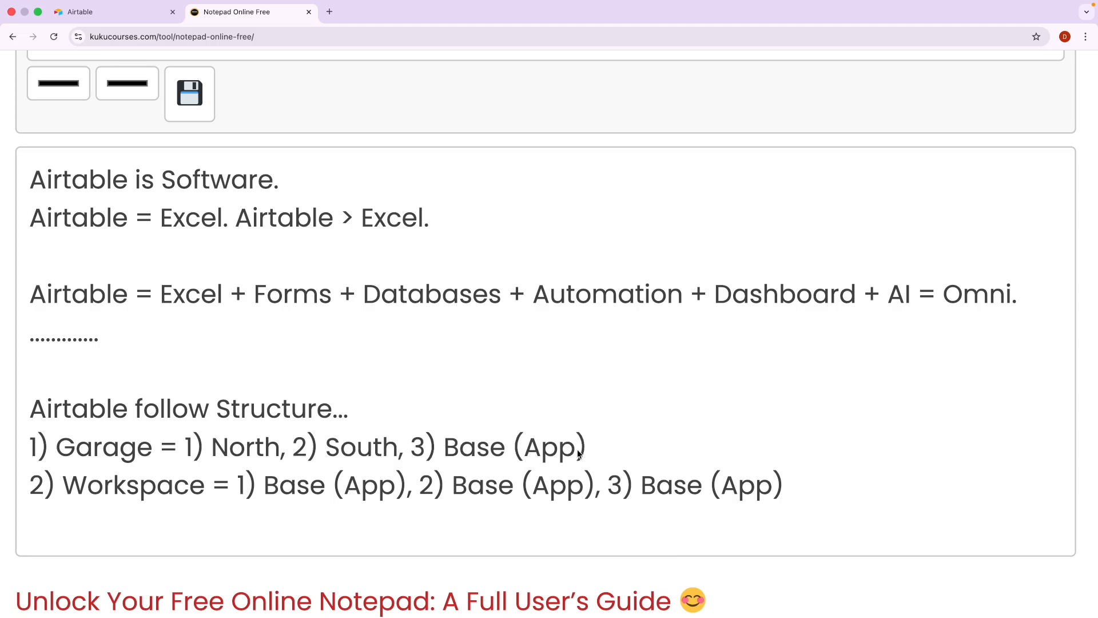
double_click(102, 412)
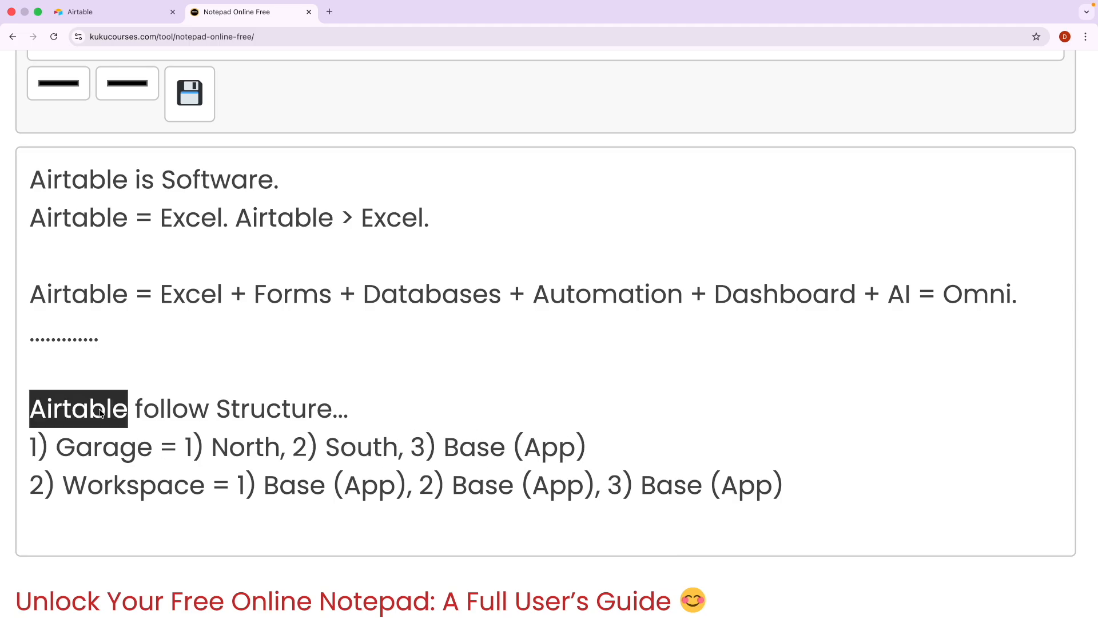
left_click(226, 410)
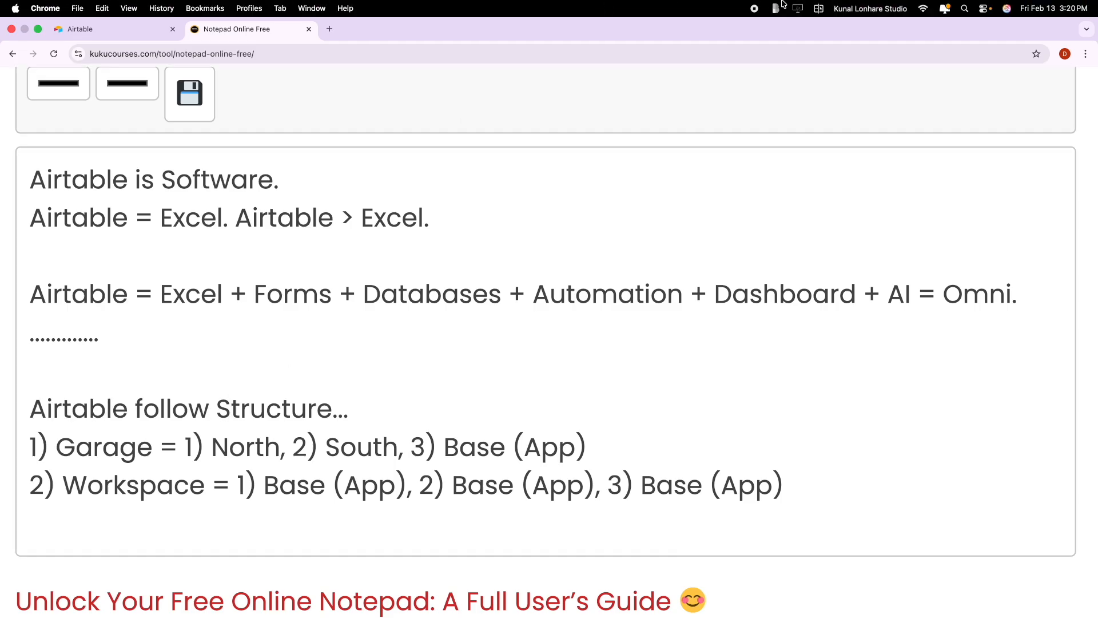
Start the annotation tool and mark the Workspace line and its bases in red with an arrow.
left_click(775, 8)
left_click(812, 58)
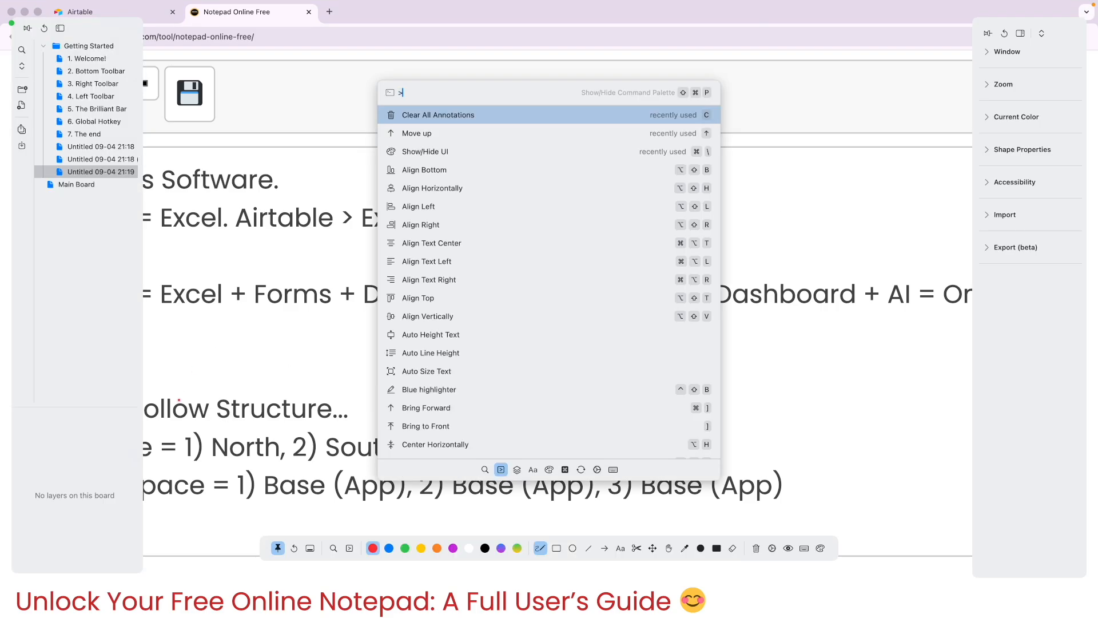
left_click(204, 427)
scroll(147, 434, "up", 2)
scroll(147, 434, "down", 1)
scroll(147, 434, "down", 1)
mouse_move(129, 472)
left_mouse_down()
mouse_move(35, 466)
mouse_move(74, 522)
mouse_move(238, 515)
mouse_move(125, 467)
mouse_move(92, 471)
left_mouse_up()
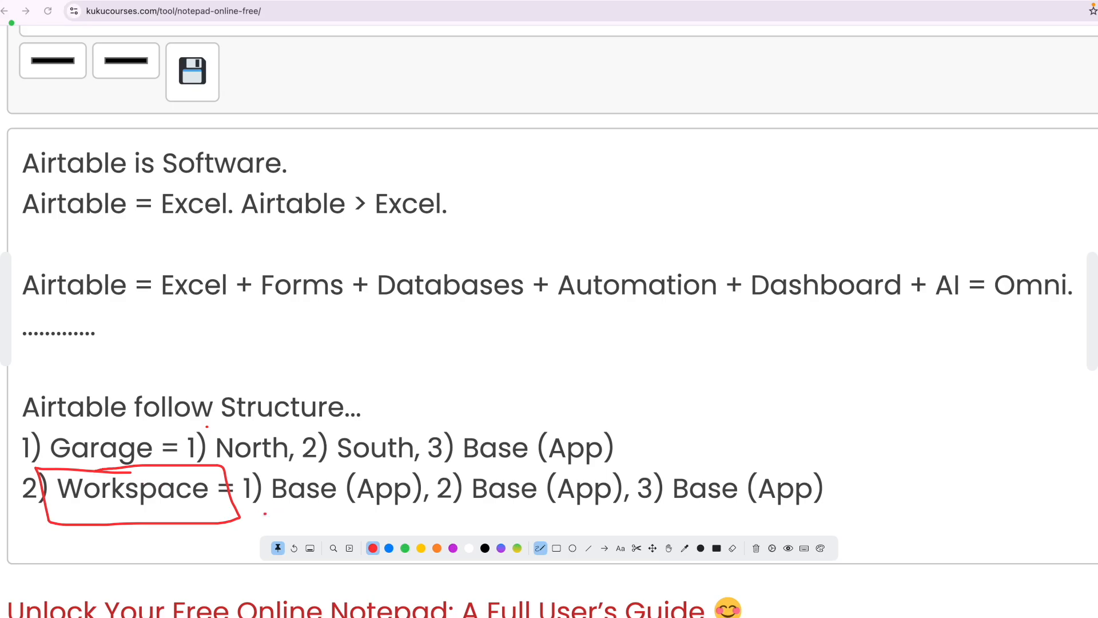
left_click_drag(274, 505, 310, 504)
left_click_drag(473, 506, 597, 506)
mouse_move(291, 514)
left_mouse_down()
mouse_move(235, 547)
mouse_move(157, 536)
mouse_move(182, 531)
left_mouse_up()
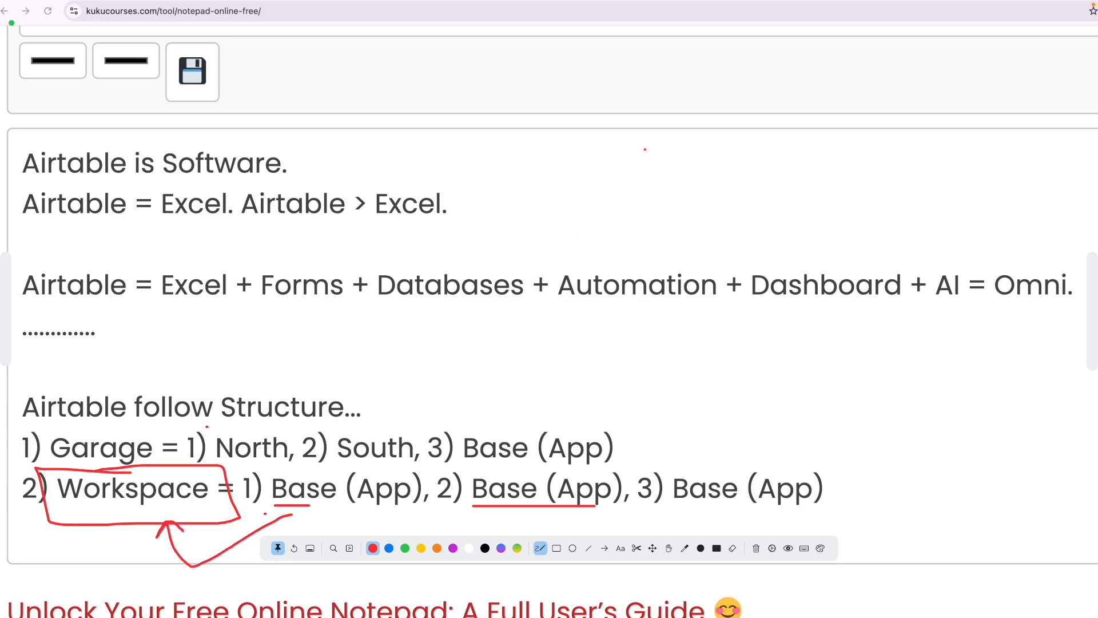
Sketch a labelled box with connected shapes at the top right and underline Workspace and App.
mouse_move(644, 150)
left_mouse_down()
mouse_move(610, 162)
mouse_move(651, 199)
mouse_move(650, 145)
mouse_move(632, 148)
left_mouse_up()
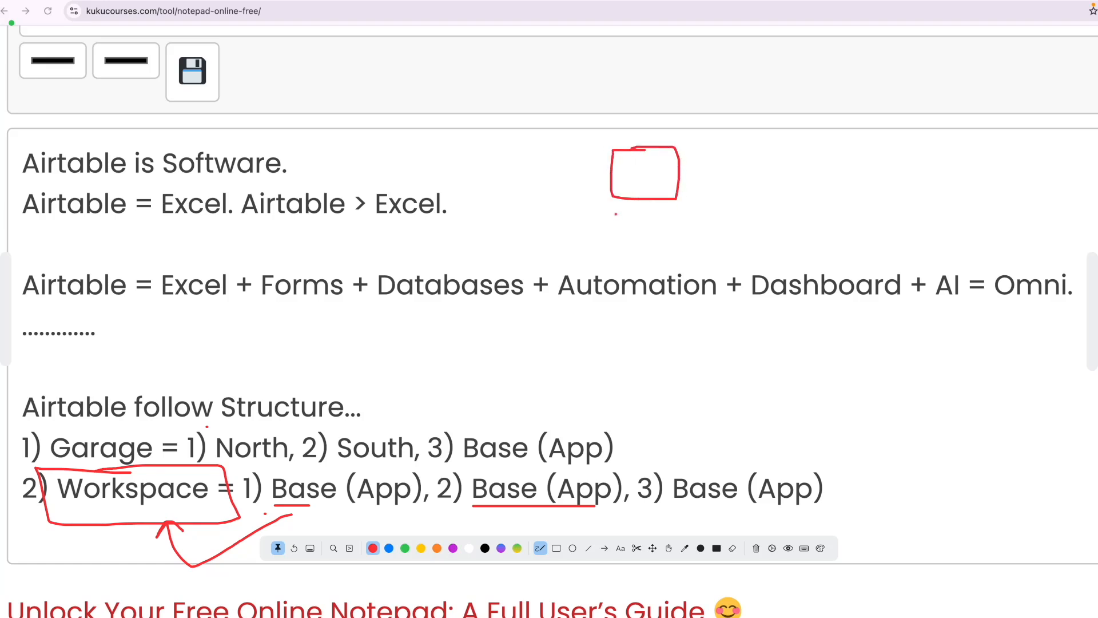
mouse_move(613, 209)
left_mouse_down()
mouse_move(614, 230)
mouse_move(625, 213)
mouse_move(614, 221)
mouse_move(668, 226)
left_mouse_up()
left_click_drag(605, 245, 639, 244)
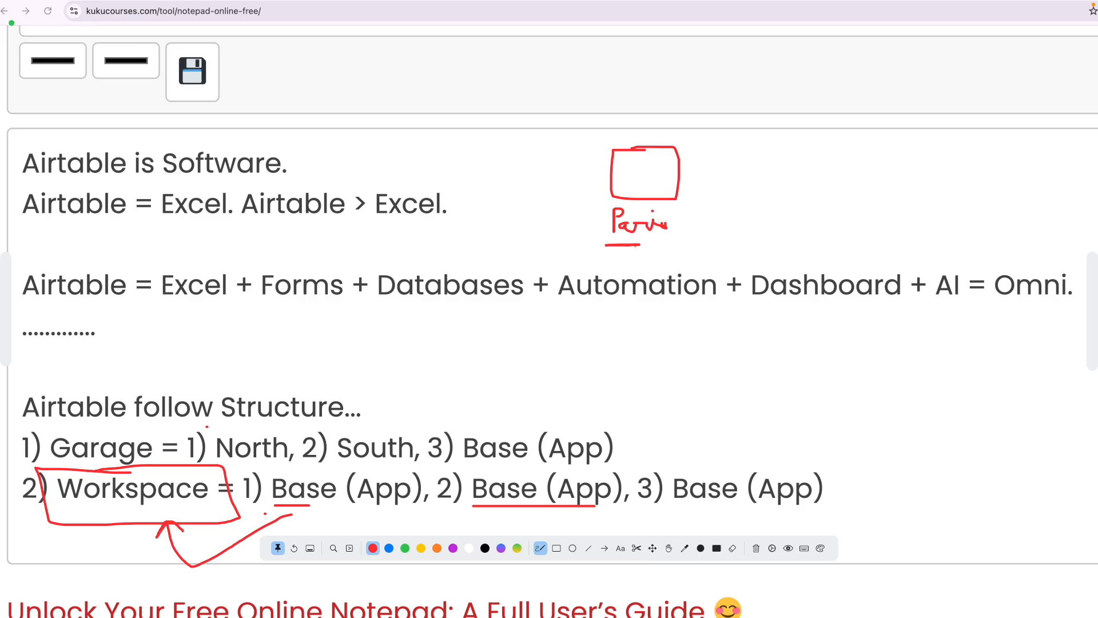
mouse_move(768, 98)
left_mouse_down()
mouse_move(773, 118)
mouse_move(793, 104)
mouse_move(772, 102)
mouse_move(752, 174)
mouse_move(769, 160)
mouse_move(694, 140)
mouse_move(645, 174)
left_mouse_up()
mouse_move(765, 169)
left_mouse_down()
mouse_move(681, 171)
mouse_move(652, 183)
left_mouse_up()
left_click_drag(773, 109, 622, 173)
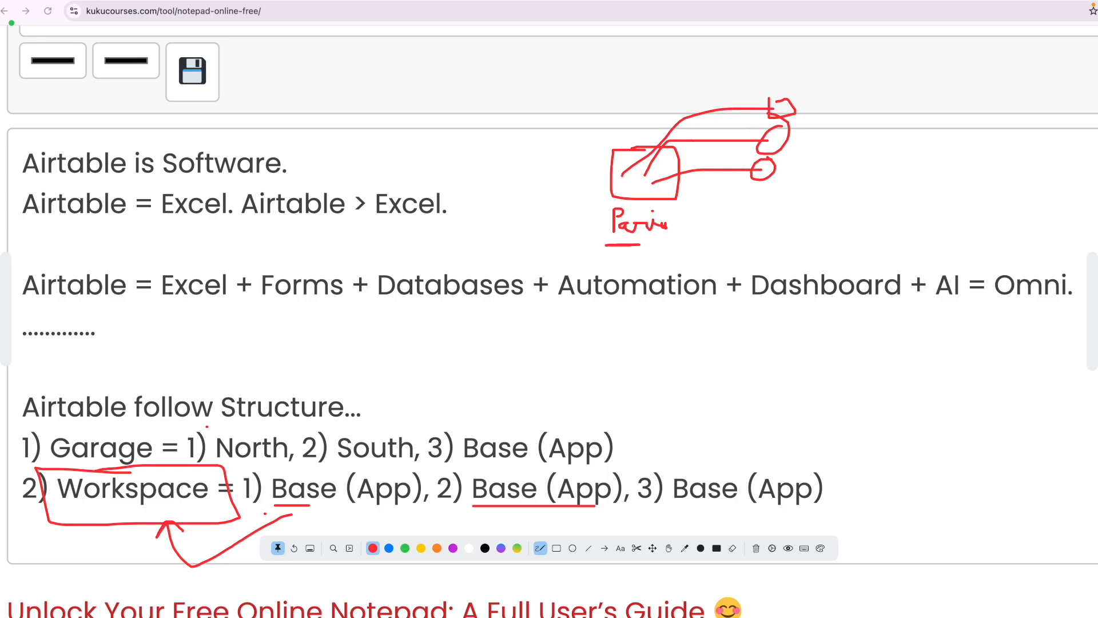
left_click_drag(124, 508, 154, 515)
left_click_drag(324, 513, 372, 514)
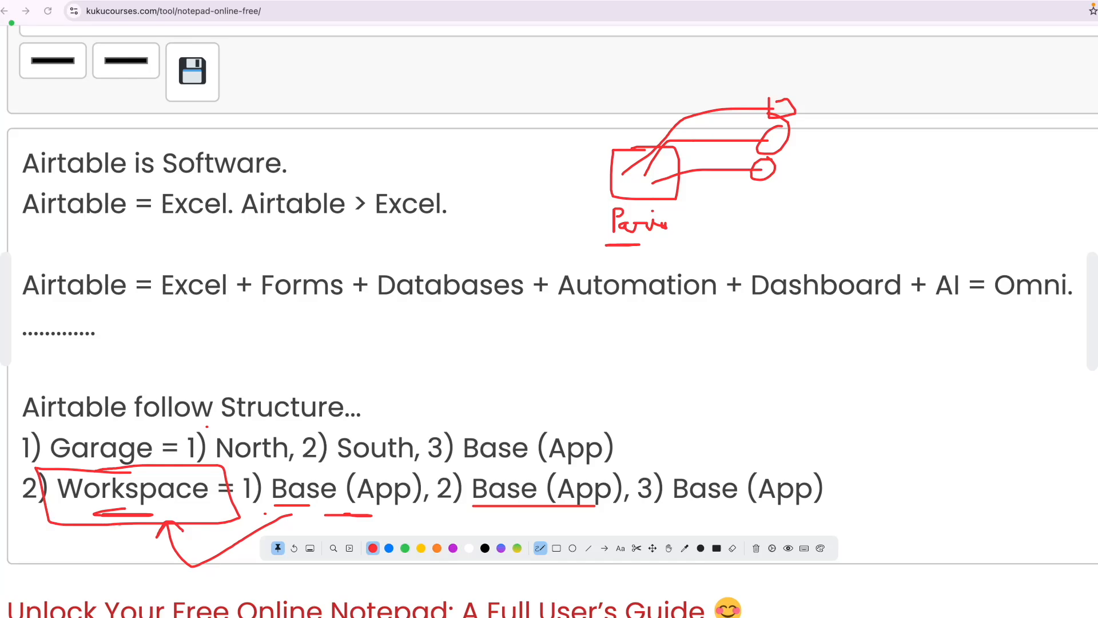
Erase all annotations, hide the annotation tools, and return to the Airtable tab.
key("Delete")
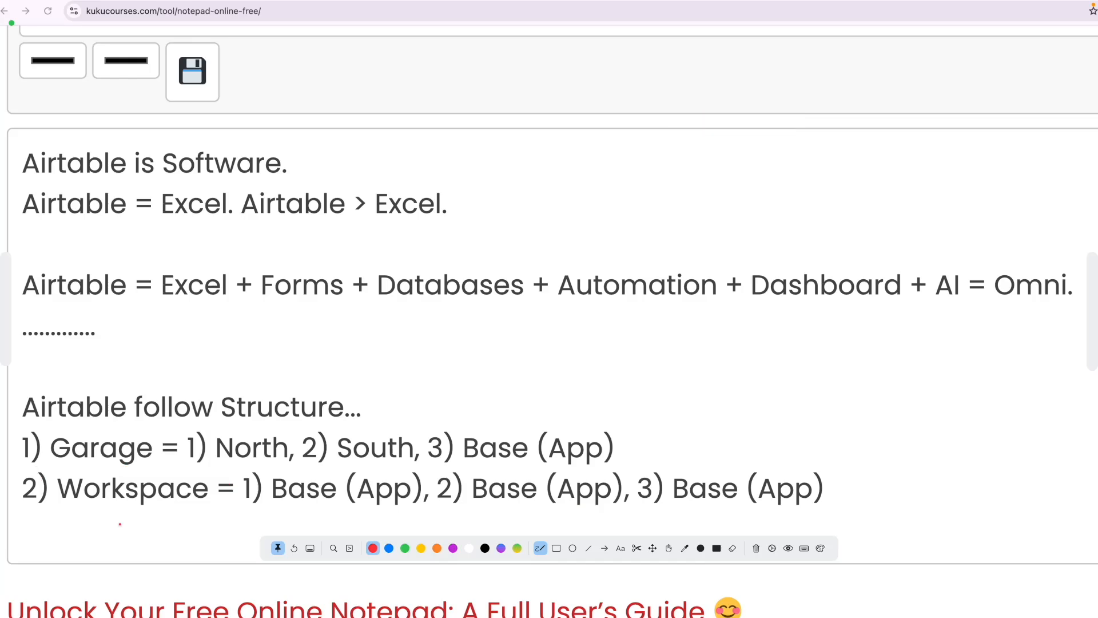
key("Escape")
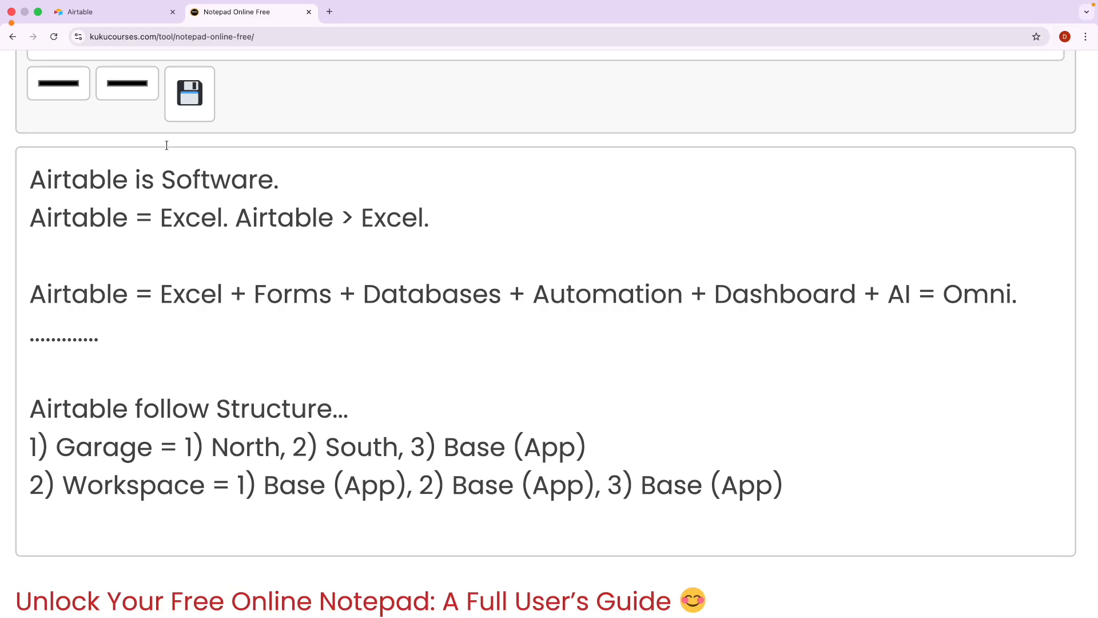
left_click(116, 14)
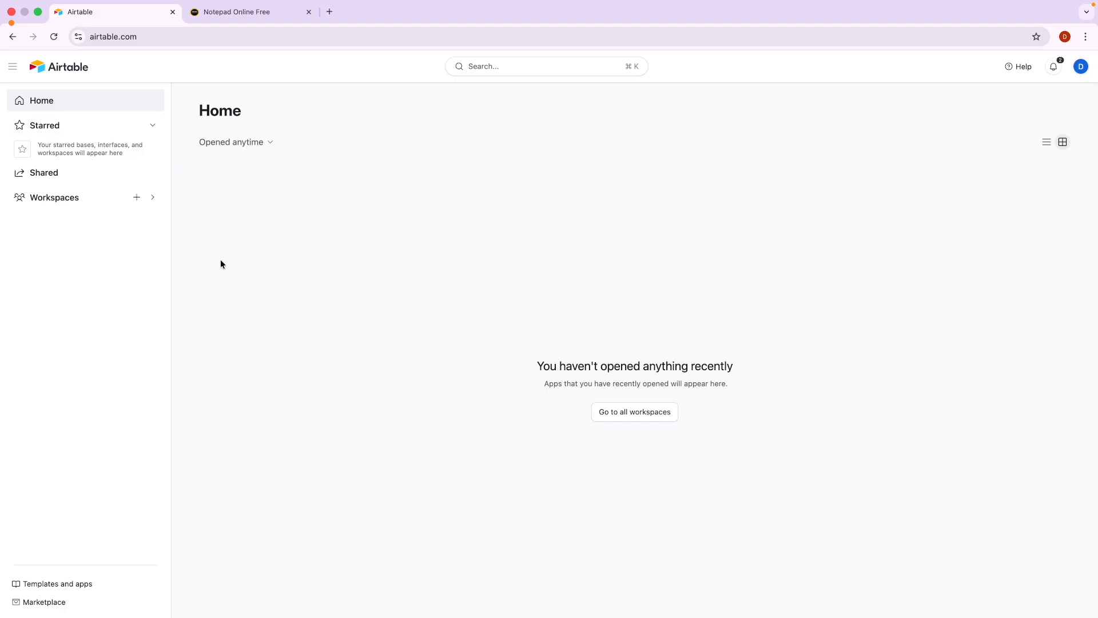
Open the Workspaces list and circle where a new workspace gets added.
left_click(67, 200)
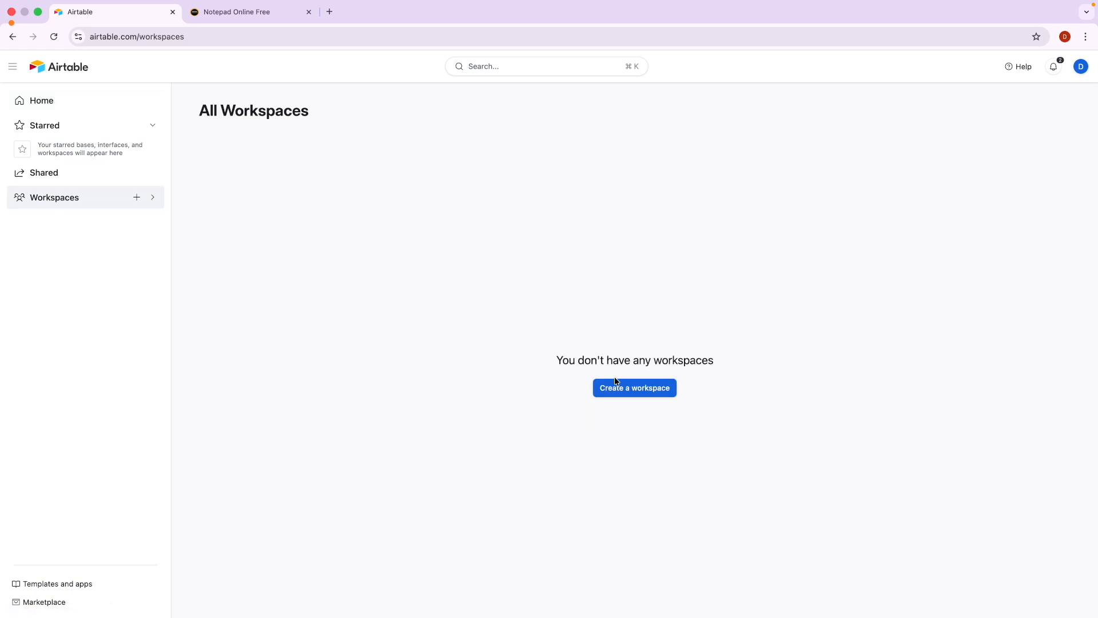
scroll(131, 223, "up", 5)
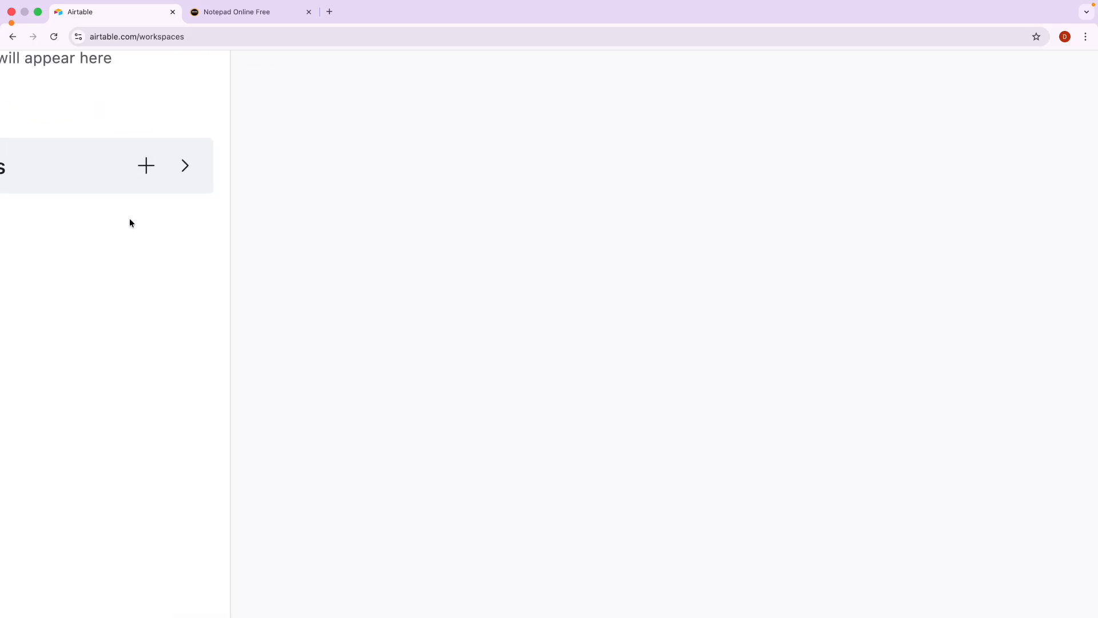
scroll(132, 223, "left", 2)
key("ctrl+a")
mouse_move(262, 144)
left_mouse_down()
mouse_move(240, 177)
mouse_move(277, 152)
mouse_move(267, 142)
left_mouse_up()
key("Escape")
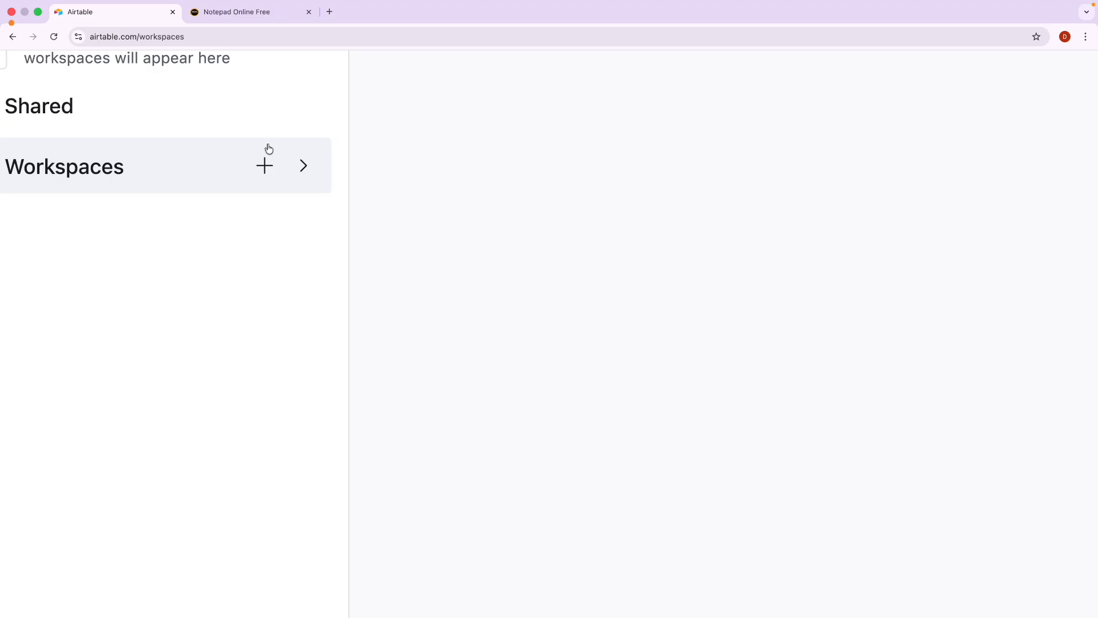
scroll(267, 170, "down", 5)
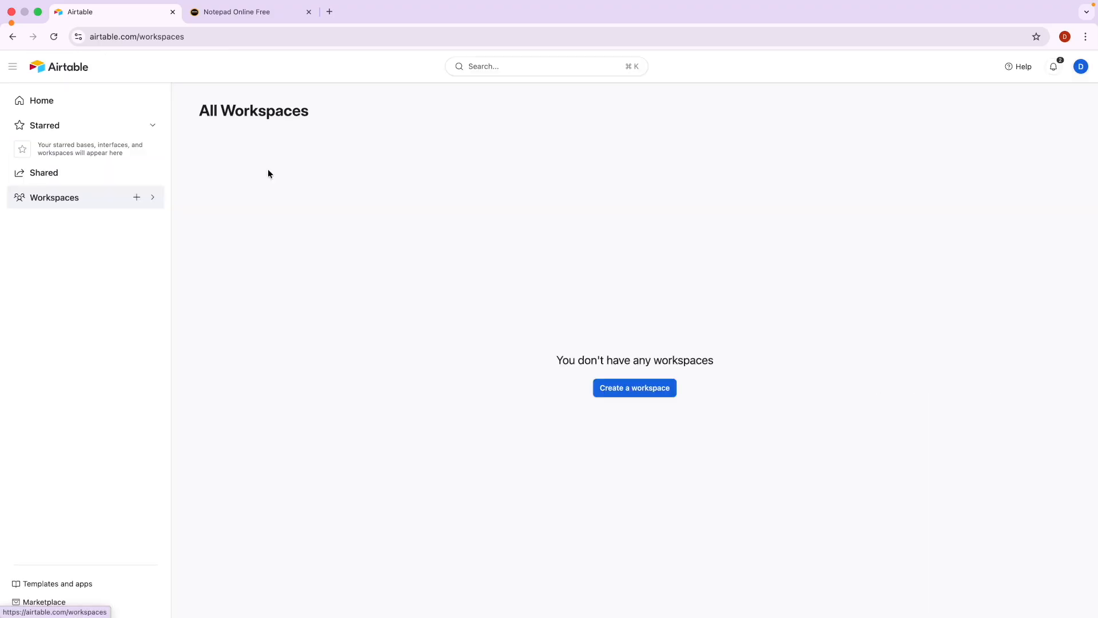
Add a new workspace and name it Garage.
left_click(137, 197)
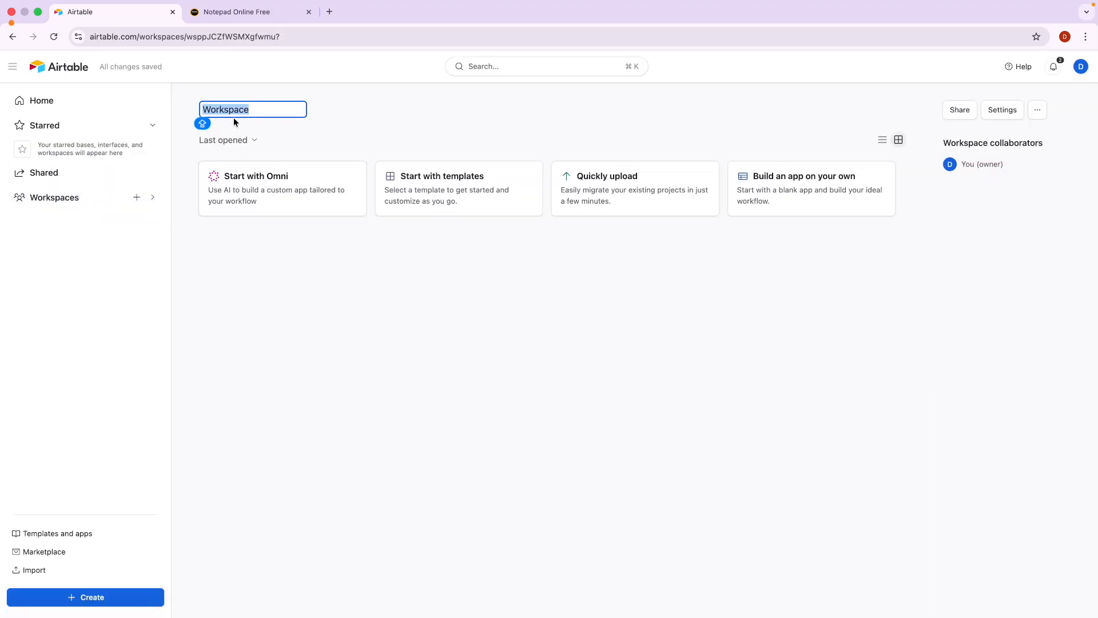
type("Garage")
key("Return")
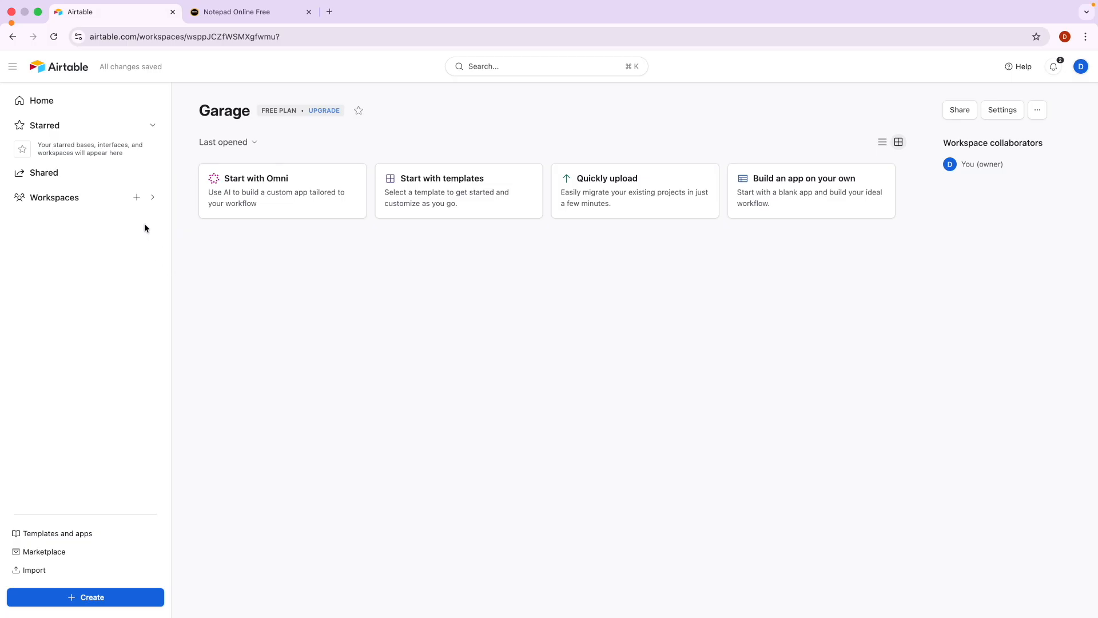
Add another workspace, rename it from its default to Restaurant, and return to All Workspaces.
left_click(137, 201)
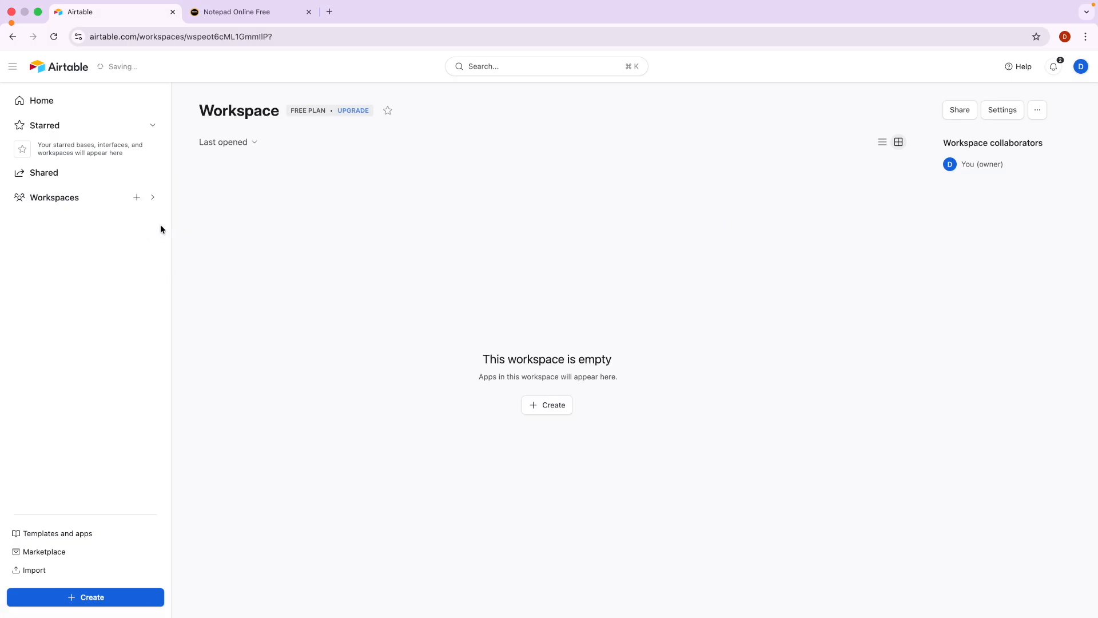
double_click(236, 115)
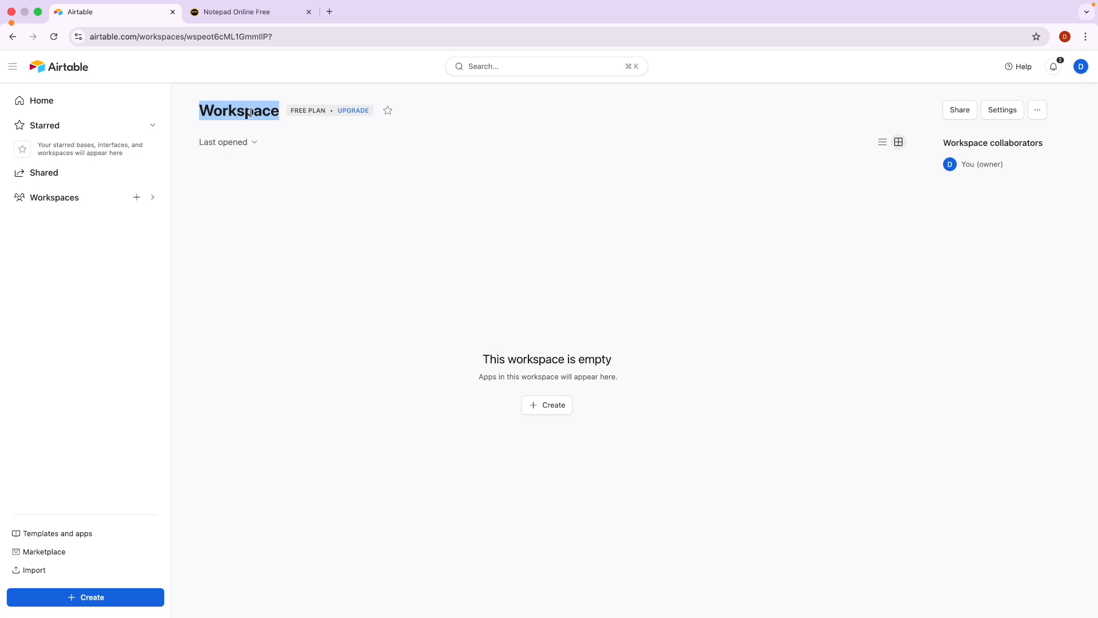
left_click(1039, 111)
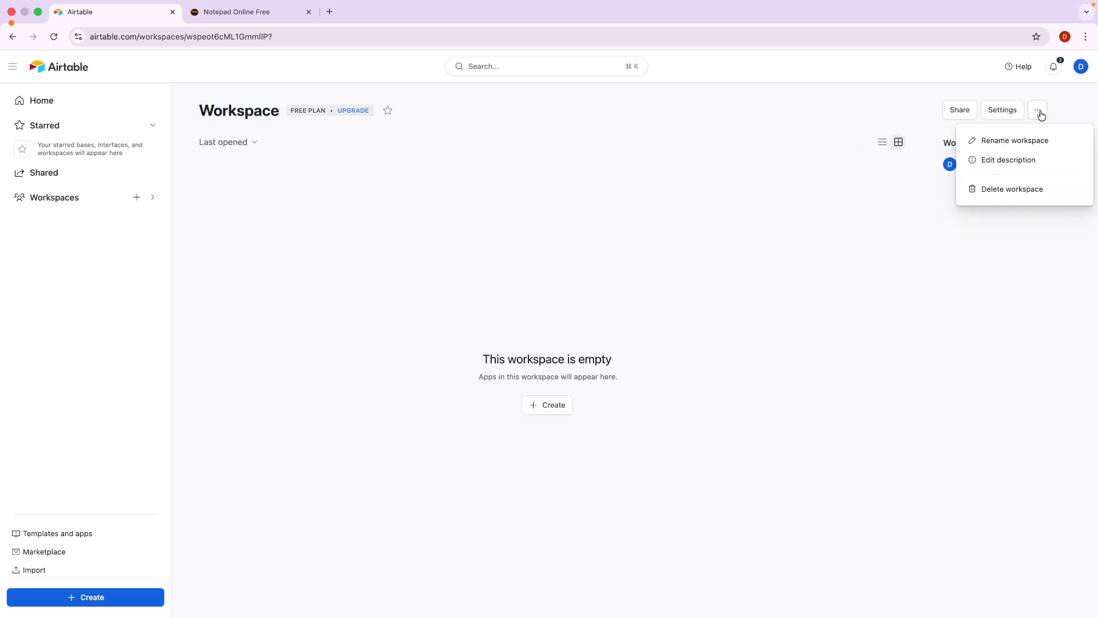
left_click(1024, 140)
type("rEC")
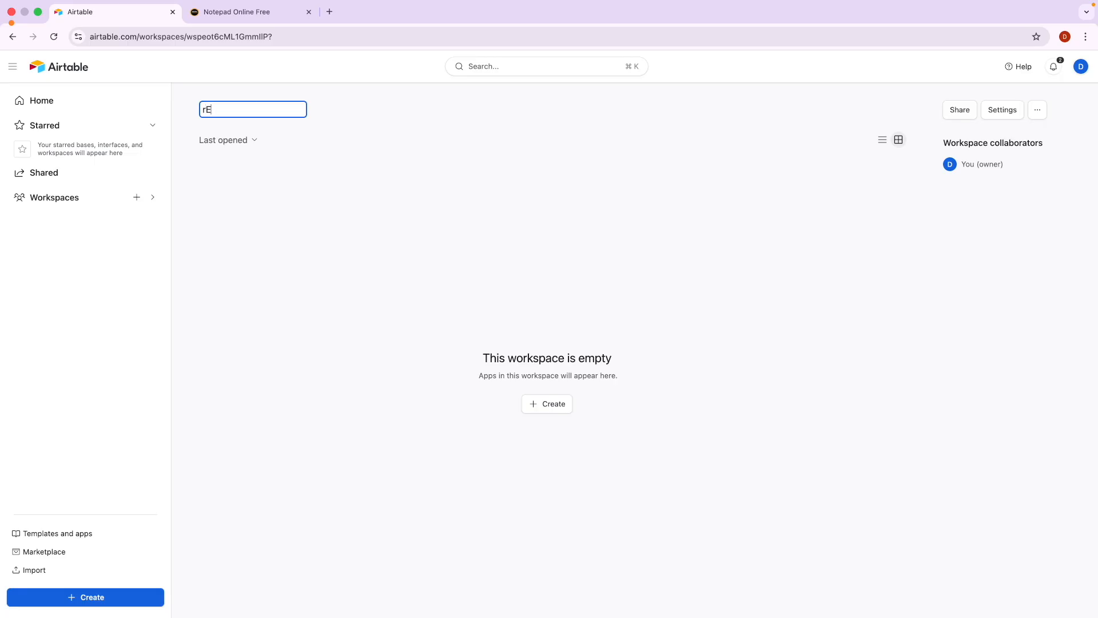
key("Caps_Lock")
key("super+a")
type("Restaurant")
key("Return")
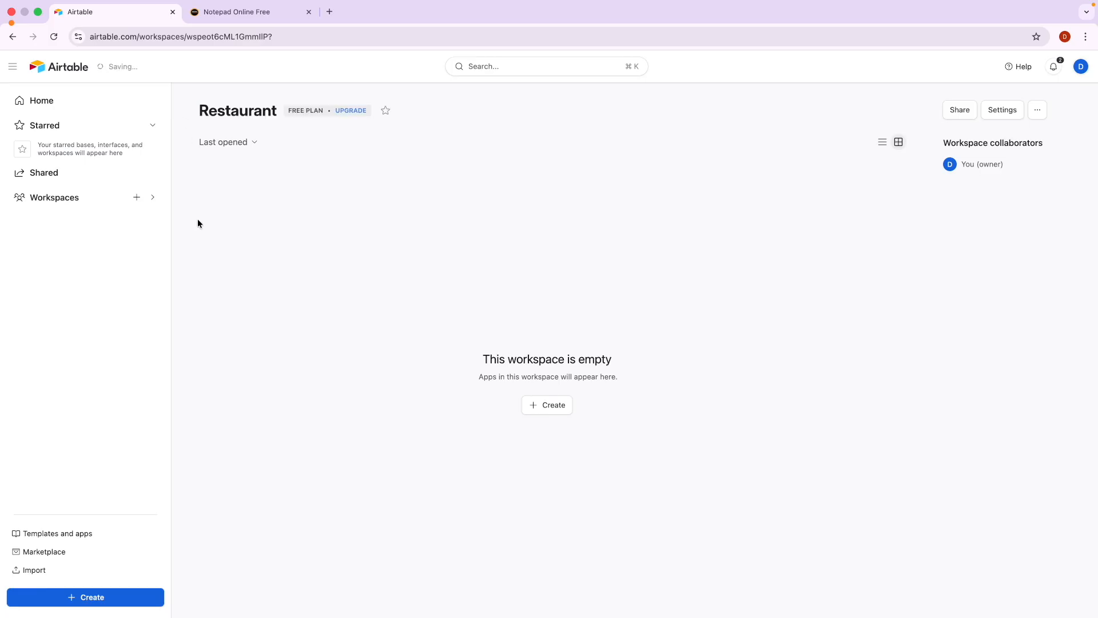
left_click(61, 202)
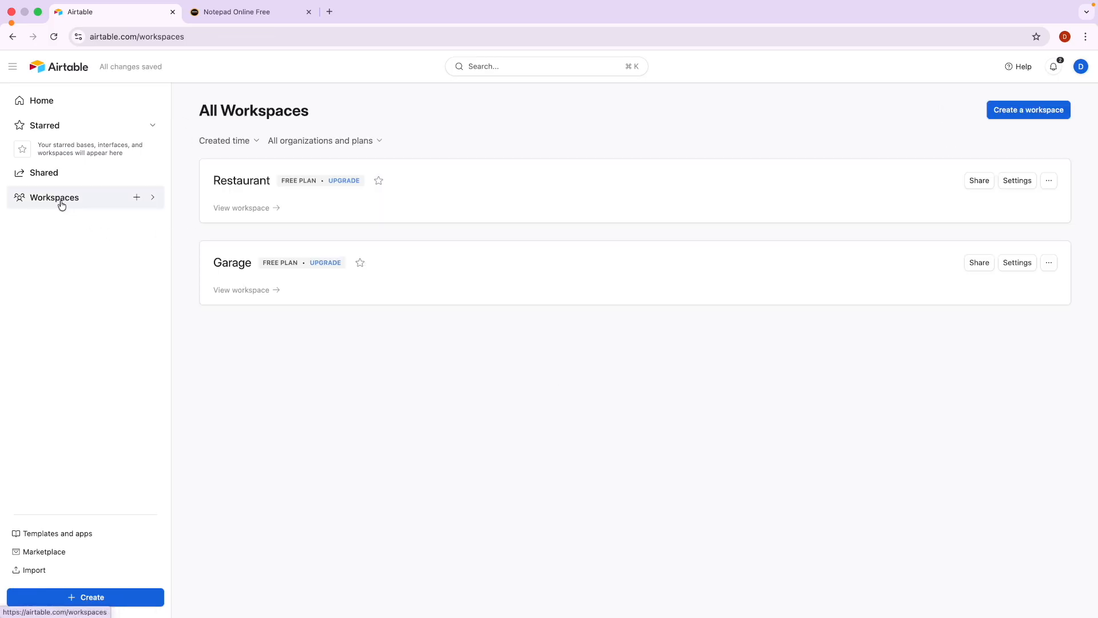
Circle the Restaurant and Garage workspace names, then open the empty Garage workspace.
key("ctrl+a")
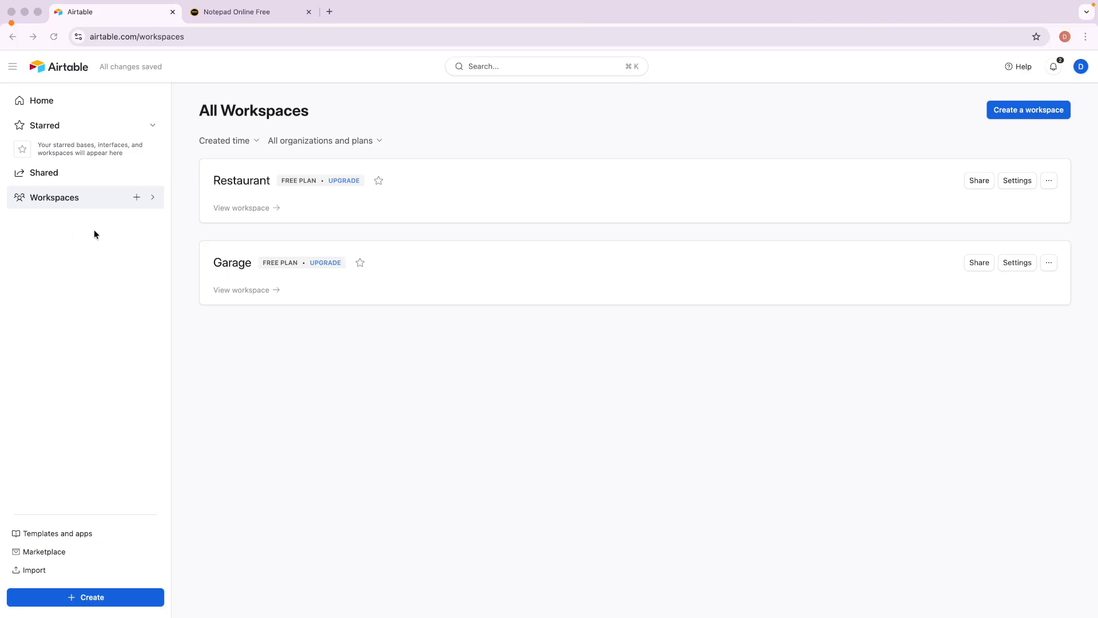
left_click_drag(248, 175, 244, 155)
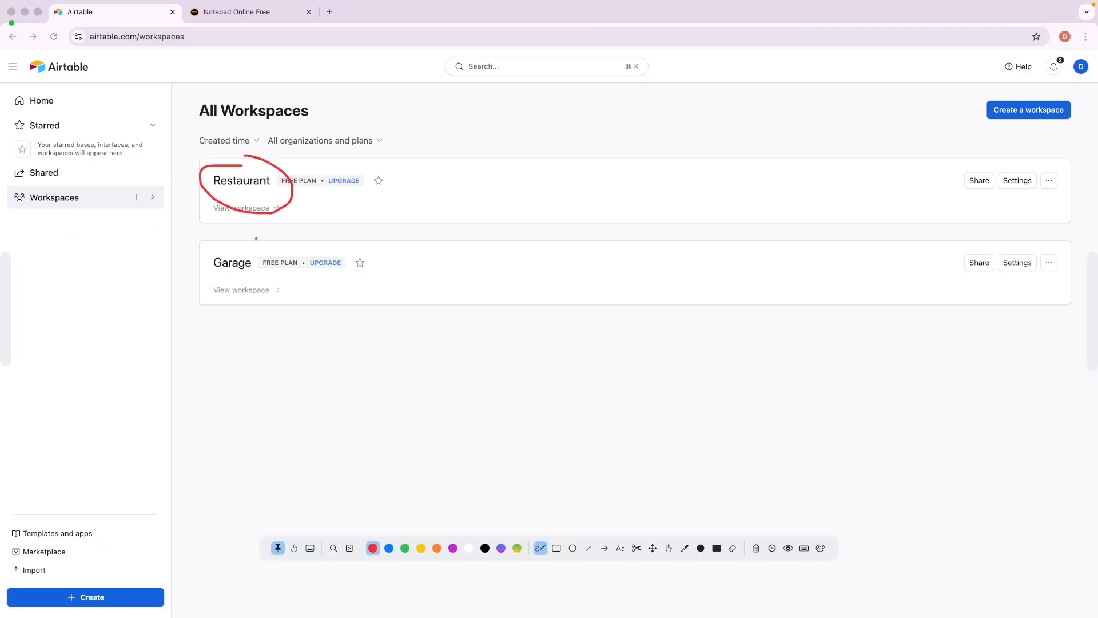
mouse_move(248, 249)
left_mouse_down()
mouse_move(277, 292)
mouse_move(219, 256)
left_mouse_up()
key("Escape")
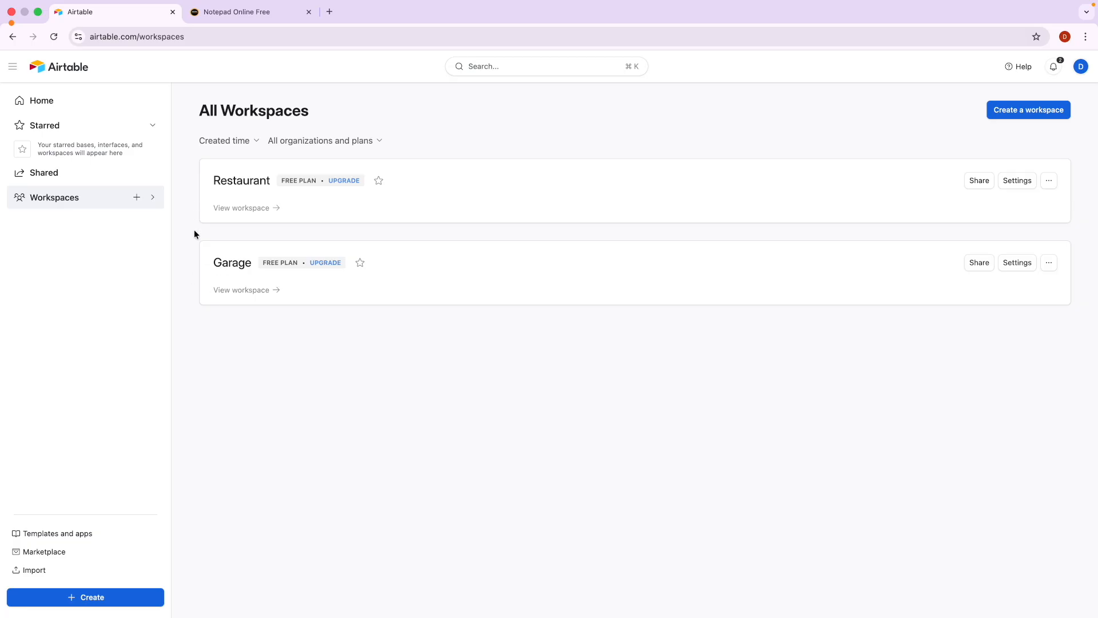
left_click(249, 290)
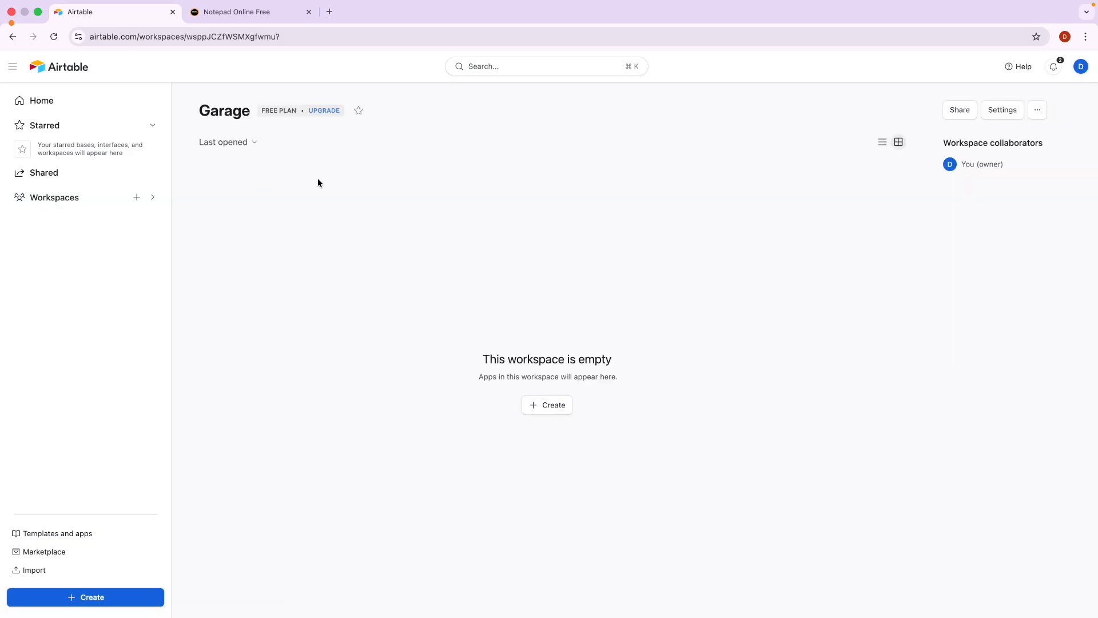
Highlight 'Base (App)' in the notepad structure notes, then come back to Airtable.
left_click(236, 17)
left_click_drag(256, 486, 401, 494)
left_click(401, 494)
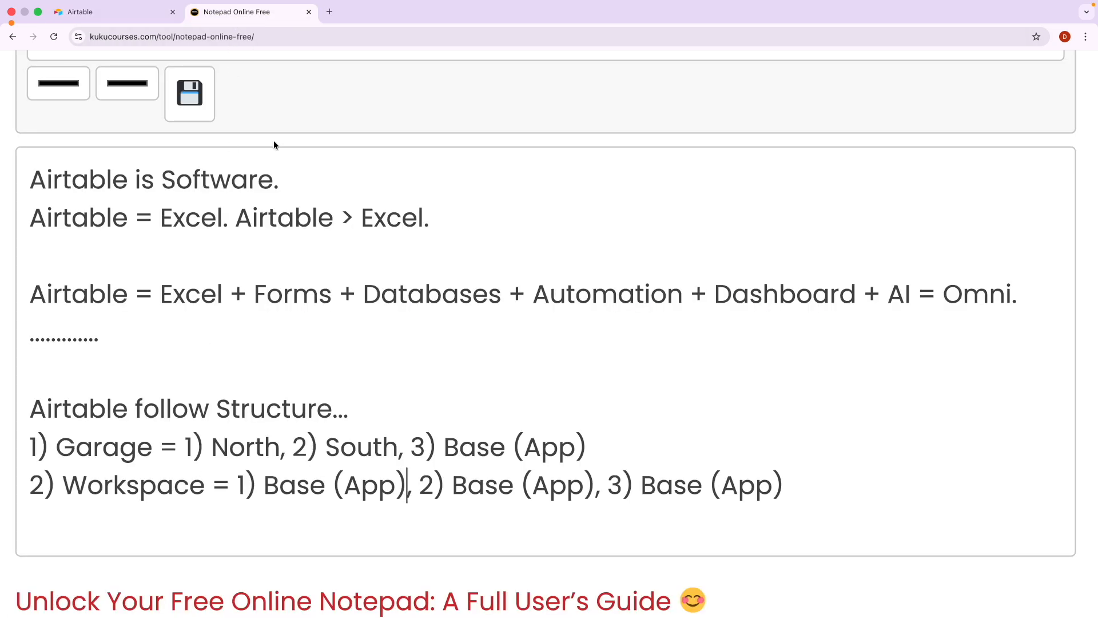
left_click(117, 12)
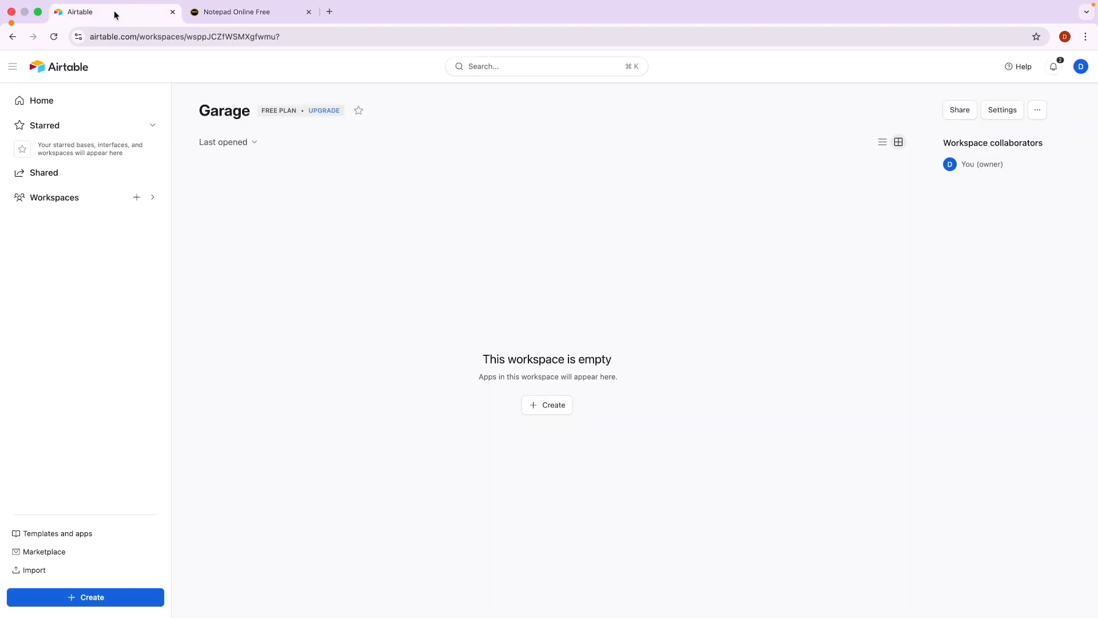
Start a new app in Garage and mark the 'Build an app with Omni' option.
left_click(554, 408)
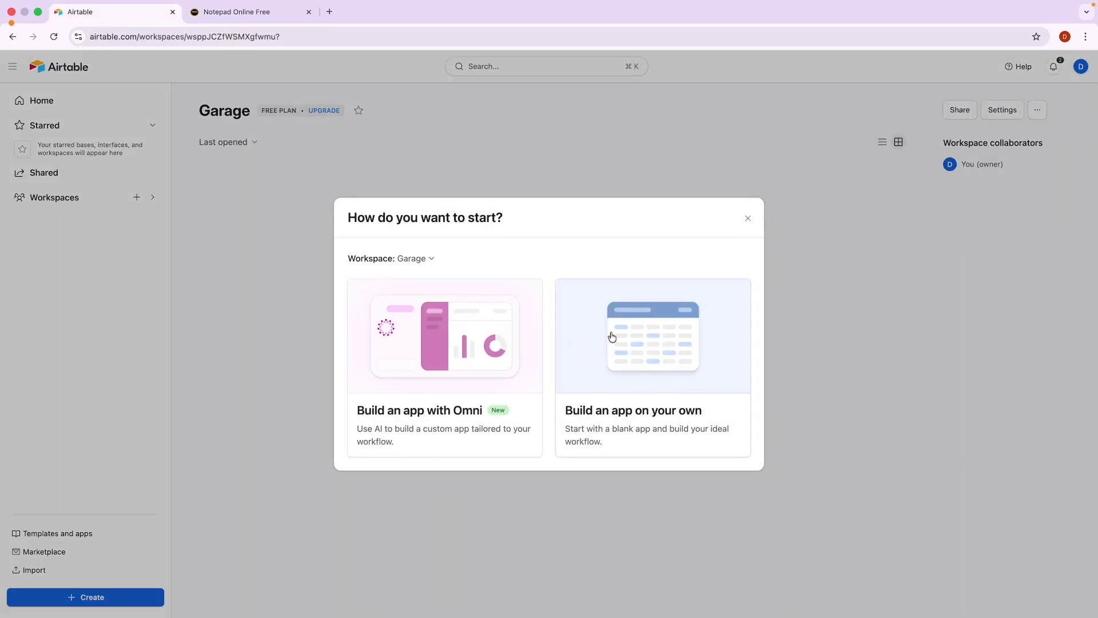
key("ctrl+Tab")
mouse_move(523, 289)
left_mouse_down()
mouse_move(363, 296)
mouse_move(371, 475)
mouse_move(535, 419)
mouse_move(519, 296)
left_mouse_up()
left_click_drag(462, 415, 486, 417)
key("BackSpace")
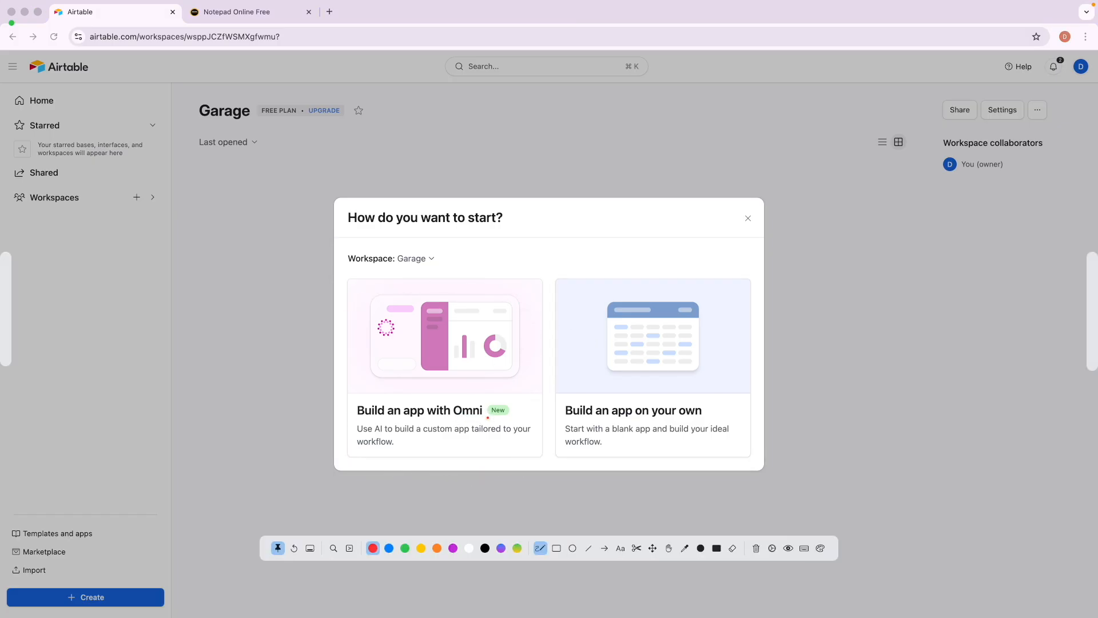
key("Escape")
Highlight 'AI = Omni.' in the notepad notes and return to Airtable.
left_click(273, 10)
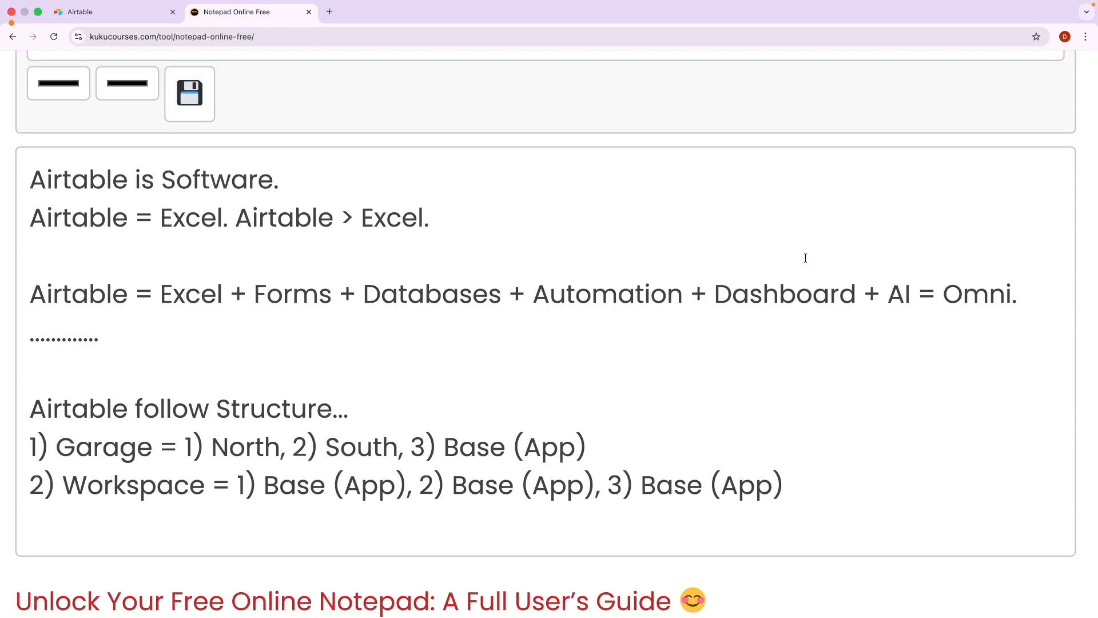
left_click_drag(887, 293, 1013, 292)
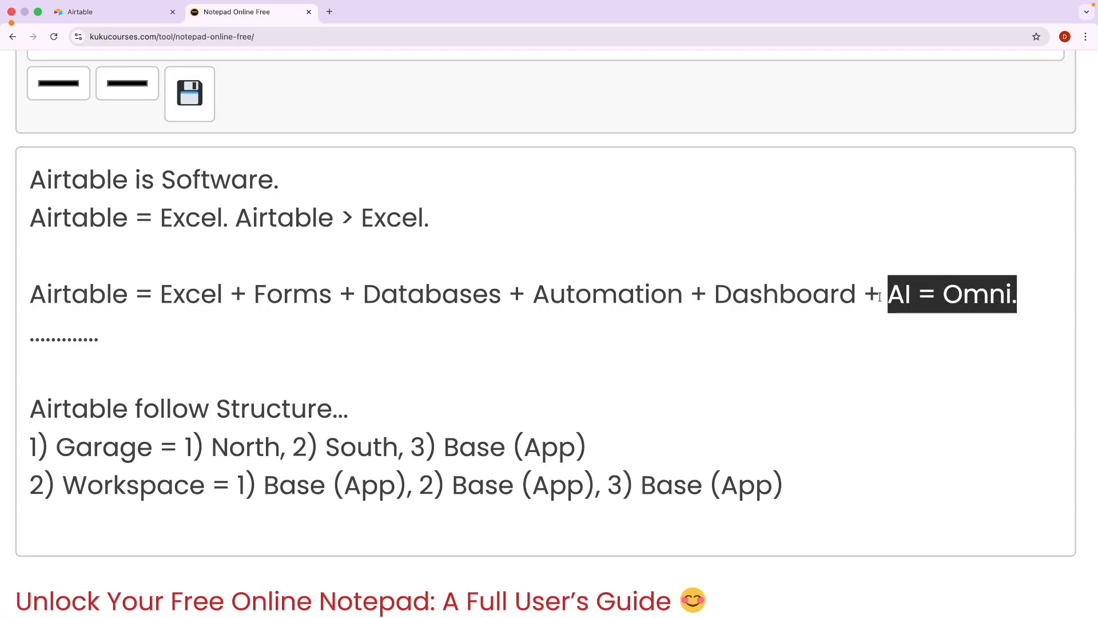
left_click(866, 301)
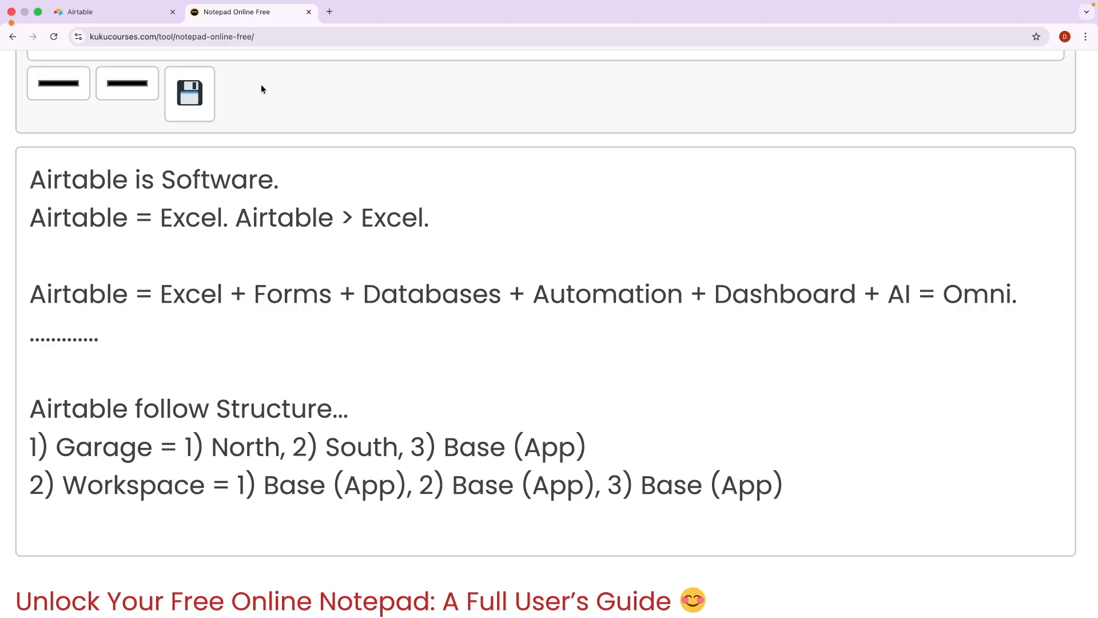
left_click(106, 12)
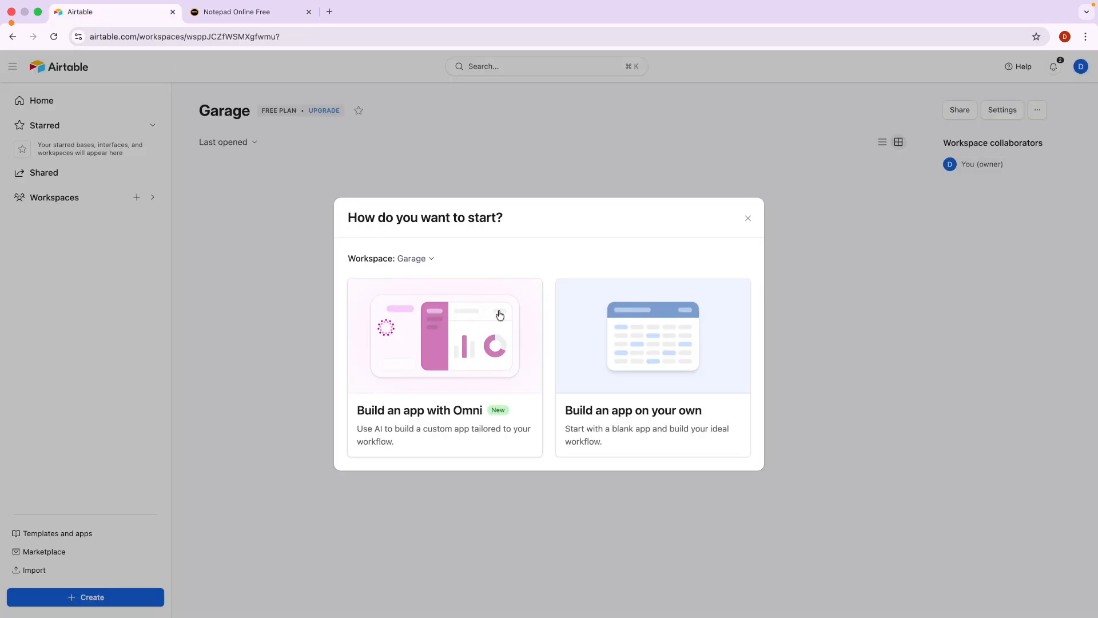
Circle the build-it-yourself option and choose it to create a blank base.
key("ctrl+alt+a")
mouse_move(662, 278)
left_mouse_down()
mouse_move(545, 310)
mouse_move(615, 463)
mouse_move(749, 439)
mouse_move(641, 298)
left_mouse_up()
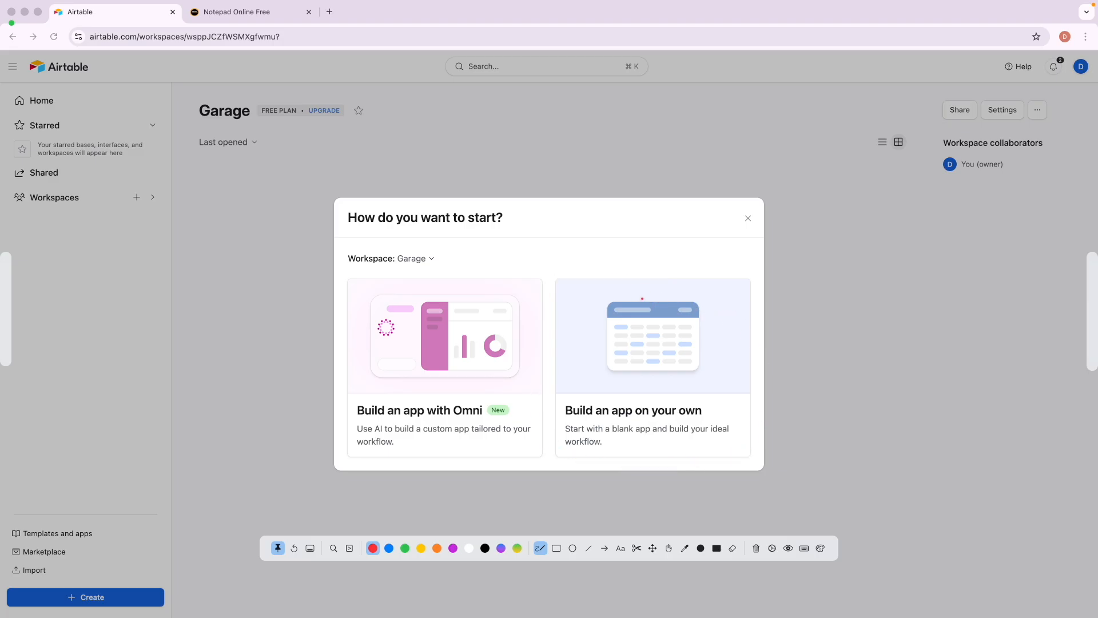
key("Escape")
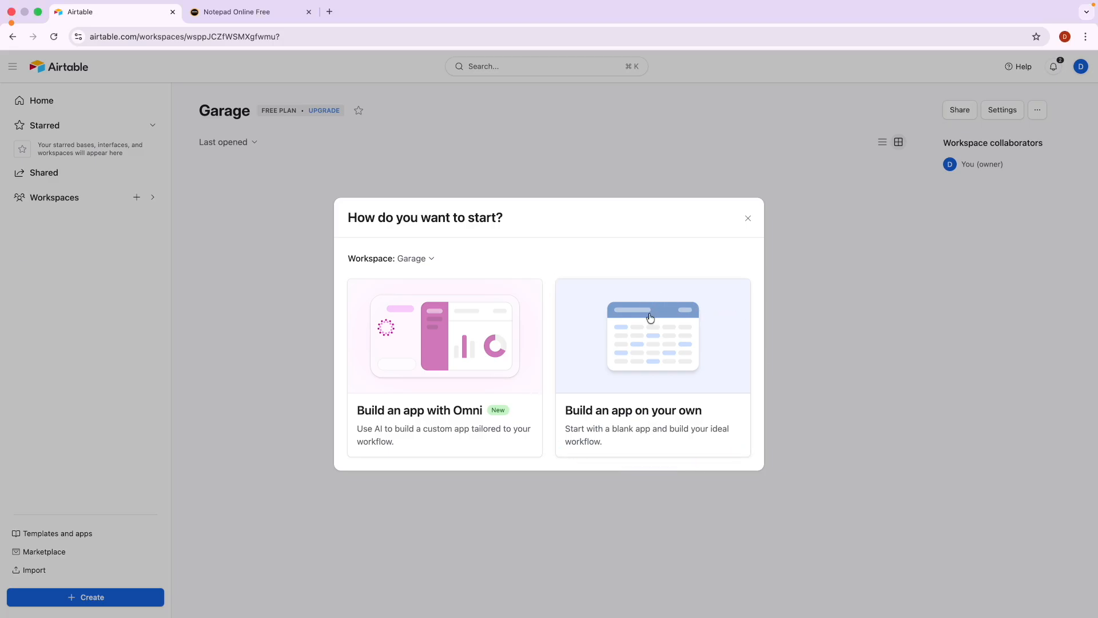
left_click(622, 373)
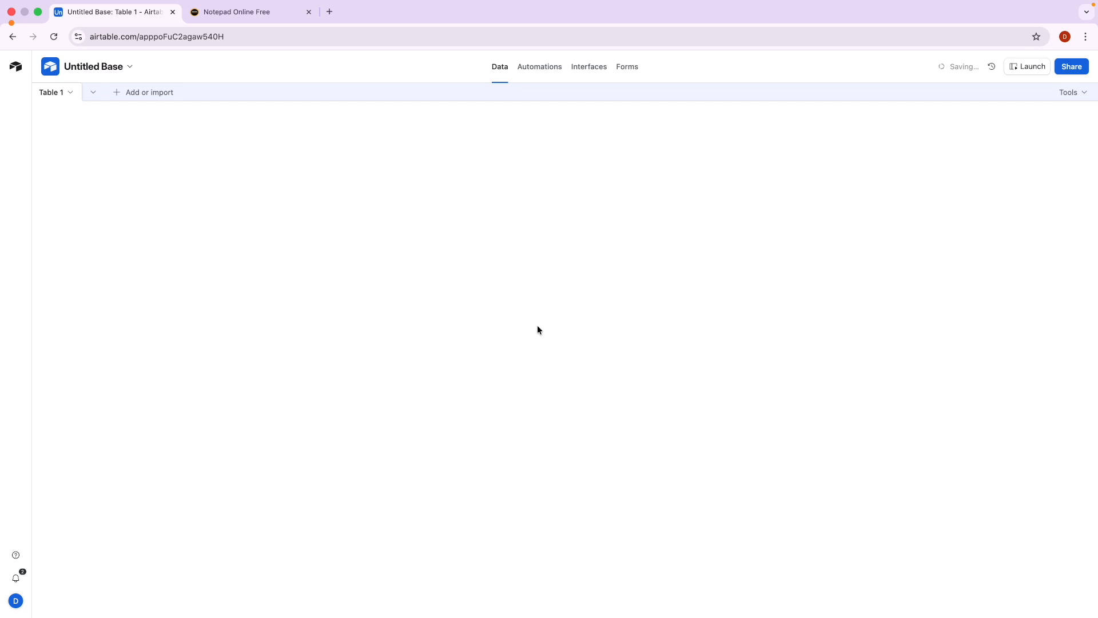
Replace 'Untitled Base' with North Garage in the base name settings, then close the chat panel.
left_click(120, 68)
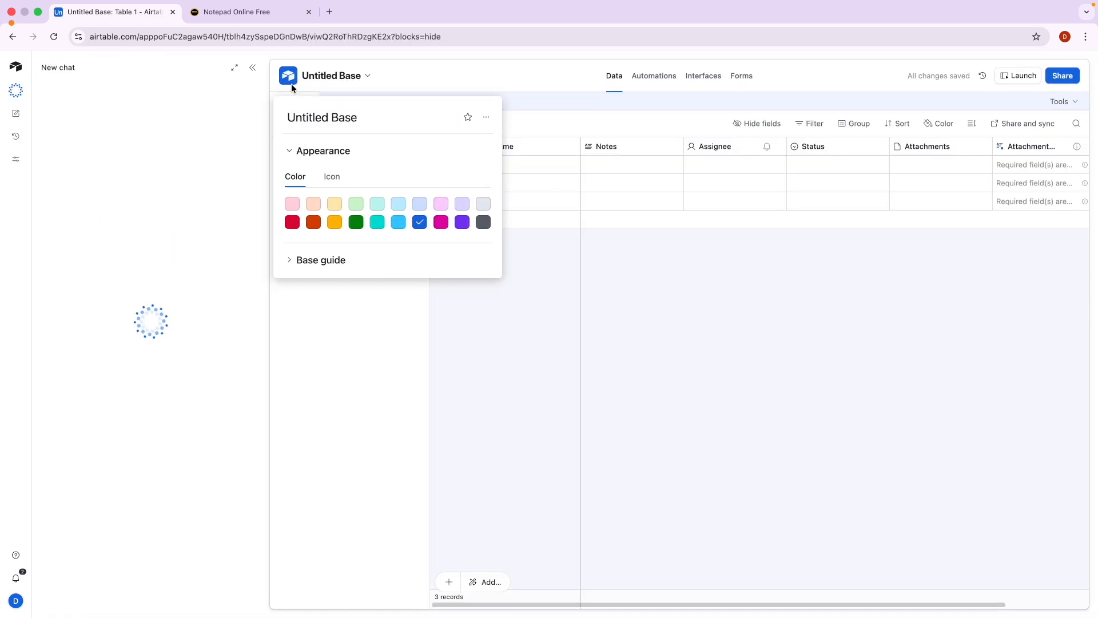
triple_click(309, 115)
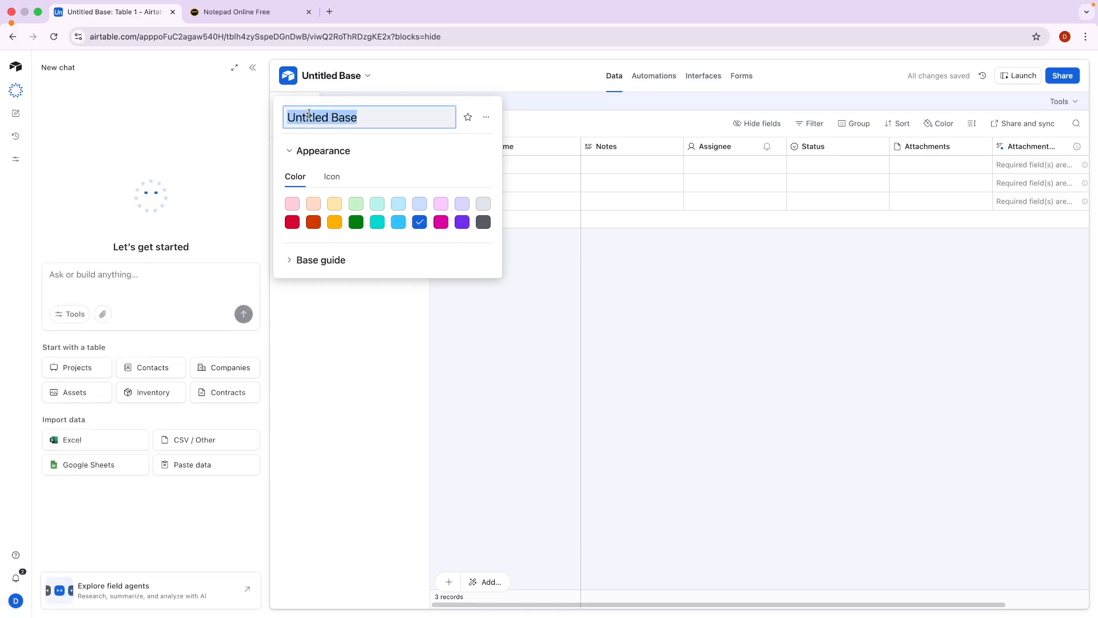
type("Nort")
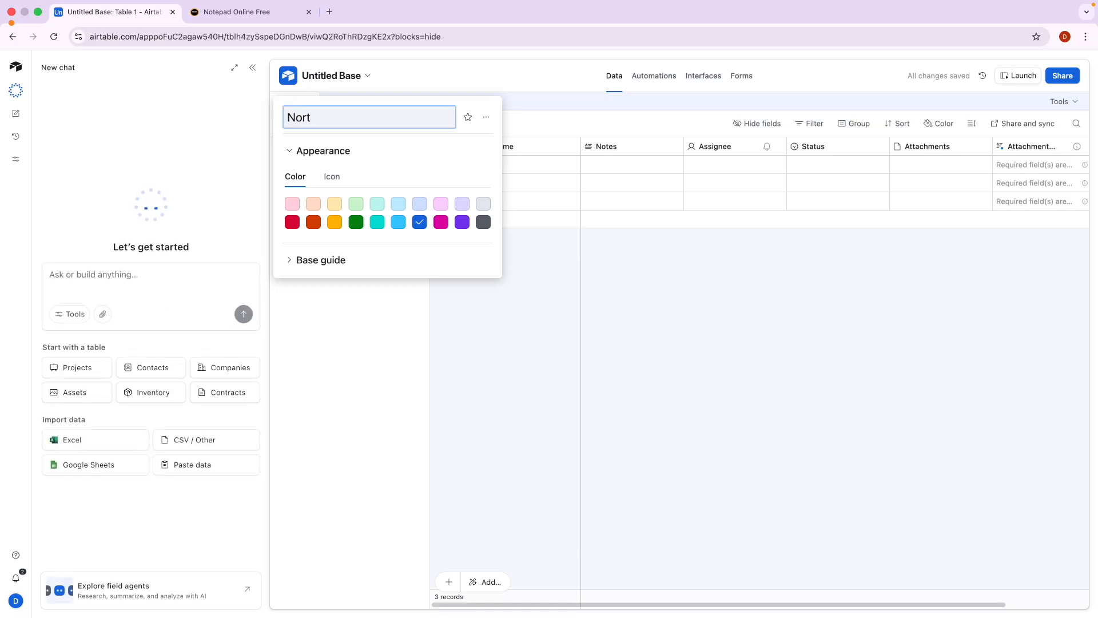
type("h Garage")
key("Return")
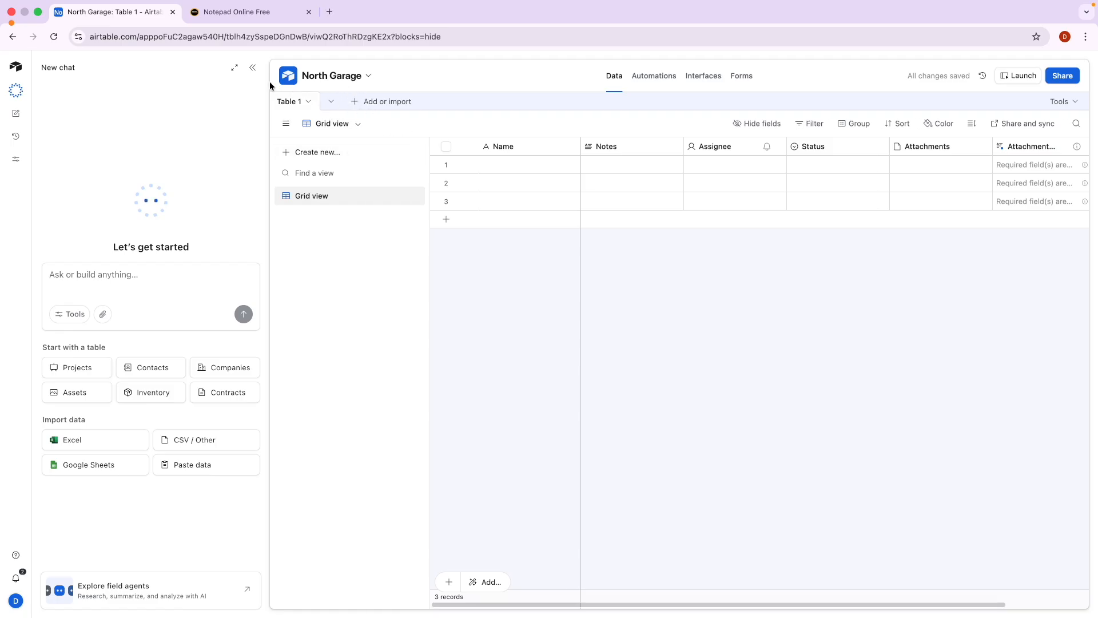
left_click(252, 68)
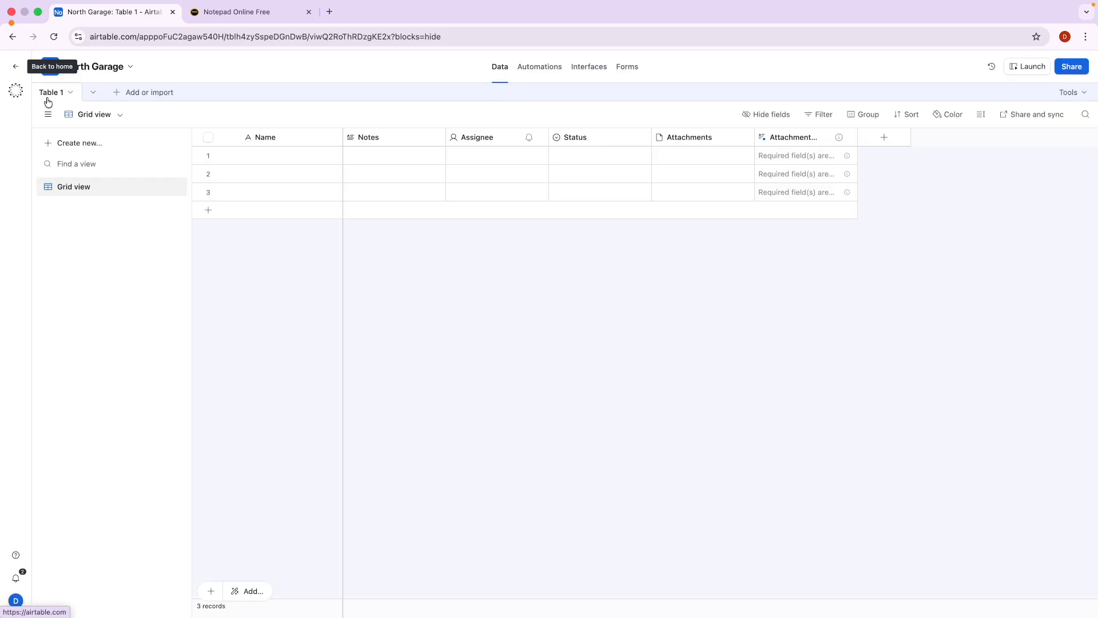
Go back through the Garage workspace home to All Workspaces and circle the Restaurant workspace.
left_click(17, 66)
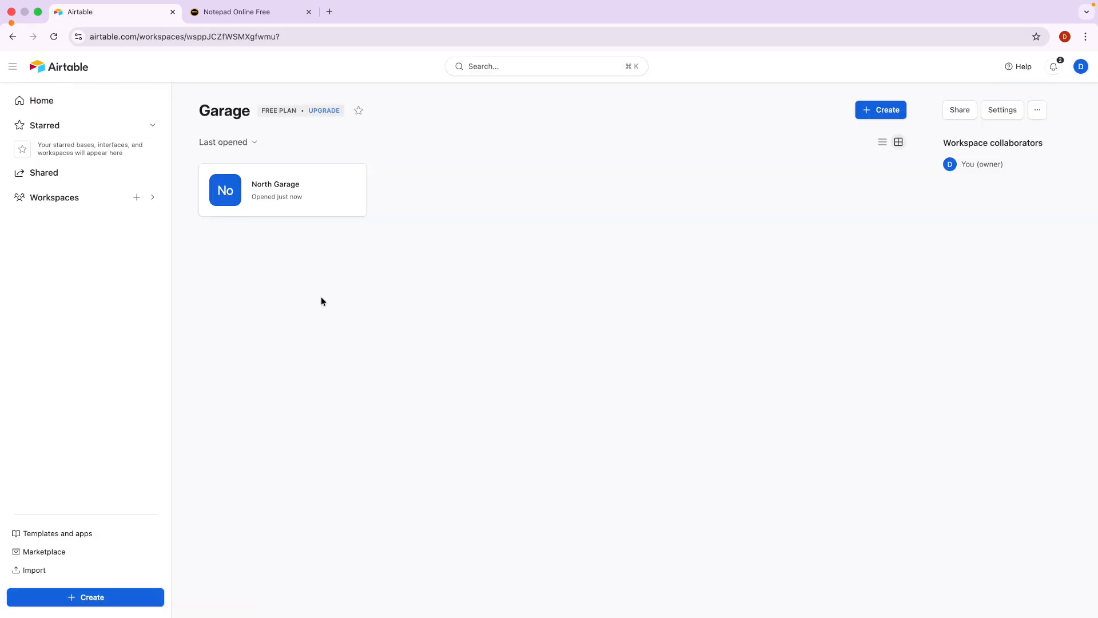
left_click(217, 113)
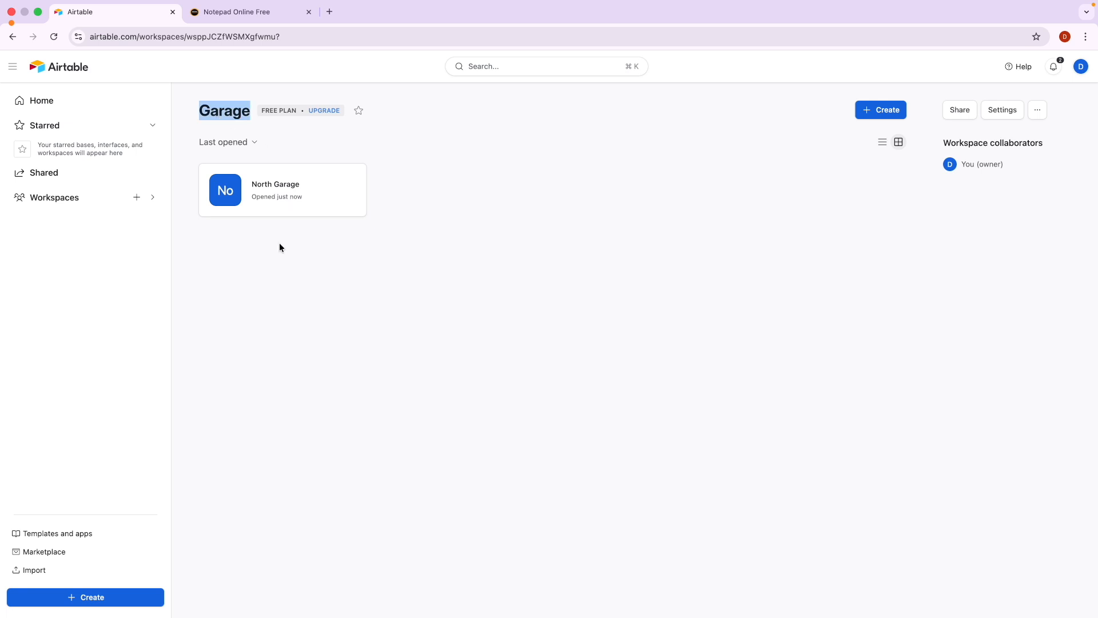
left_click(274, 245)
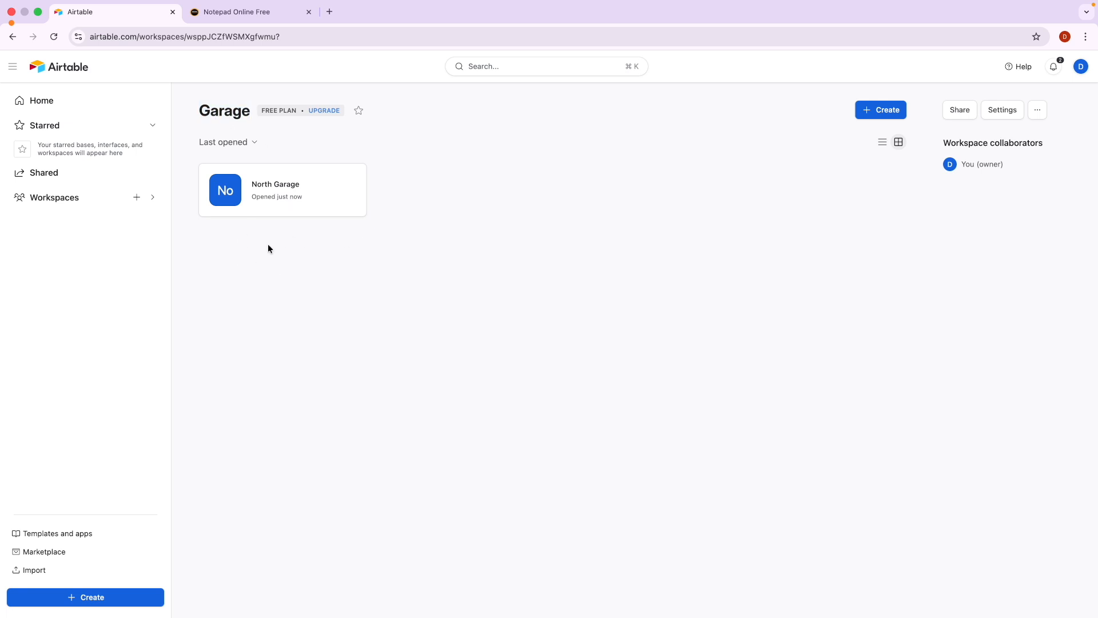
left_click(74, 200)
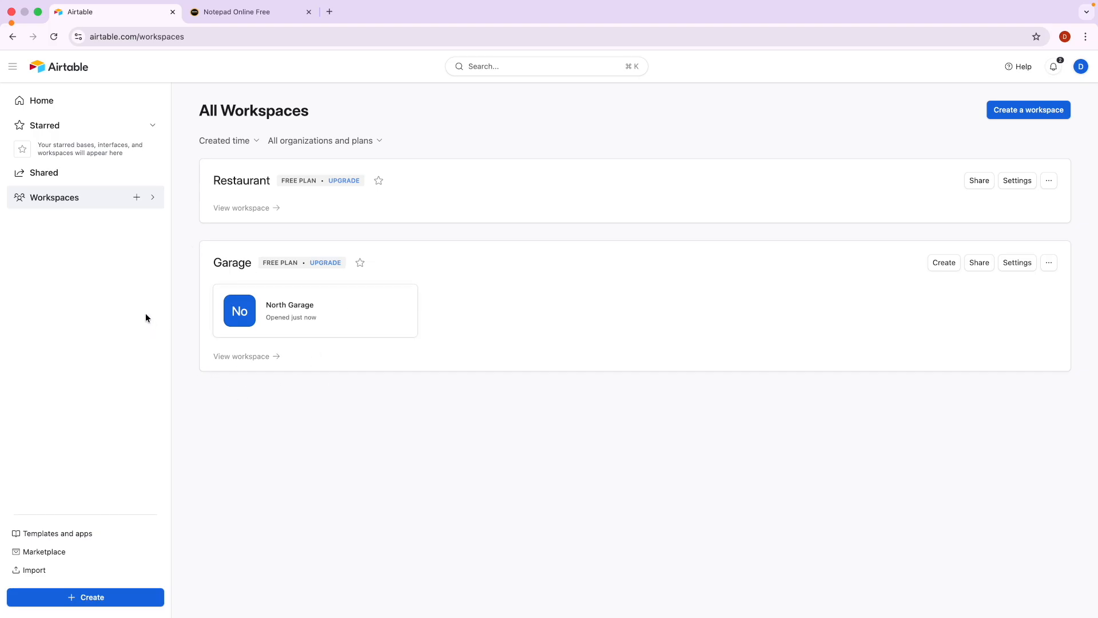
key("alt+Tab")
mouse_move(212, 190)
left_mouse_down()
mouse_move(252, 190)
mouse_move(203, 151)
mouse_move(246, 200)
left_mouse_up()
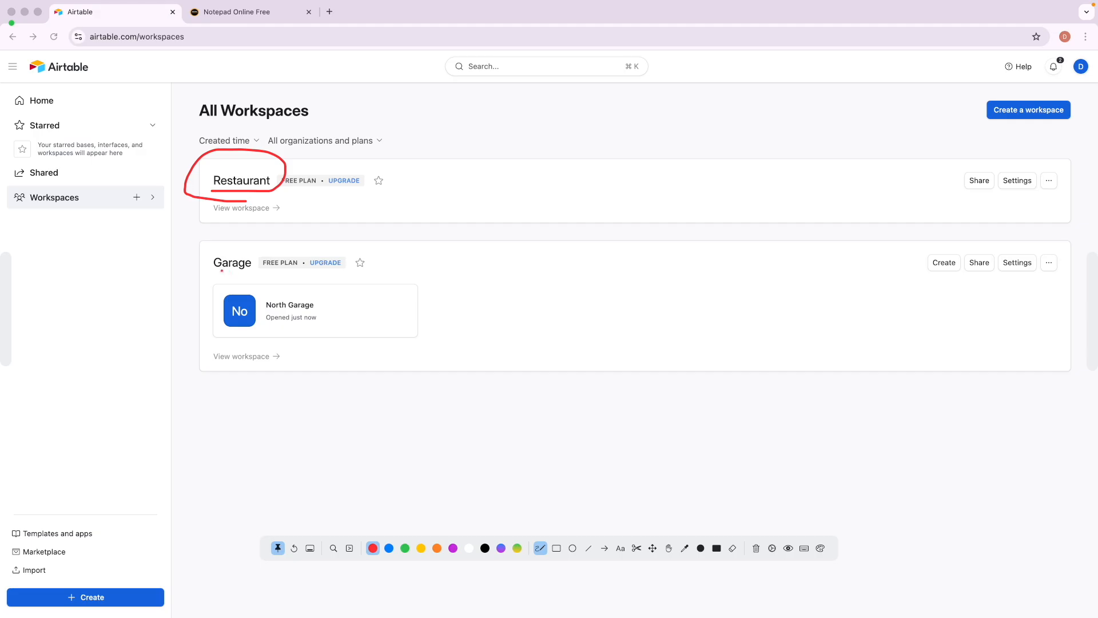
Circle the Garage workspace and its North Garage base, then clear the drawing marks.
mouse_move(210, 275)
left_mouse_down()
mouse_move(240, 276)
mouse_move(260, 260)
mouse_move(218, 246)
mouse_move(207, 275)
left_mouse_up()
mouse_move(286, 283)
left_mouse_down()
mouse_move(218, 282)
mouse_move(263, 344)
mouse_move(412, 318)
mouse_move(262, 303)
left_mouse_up()
key("Escape")
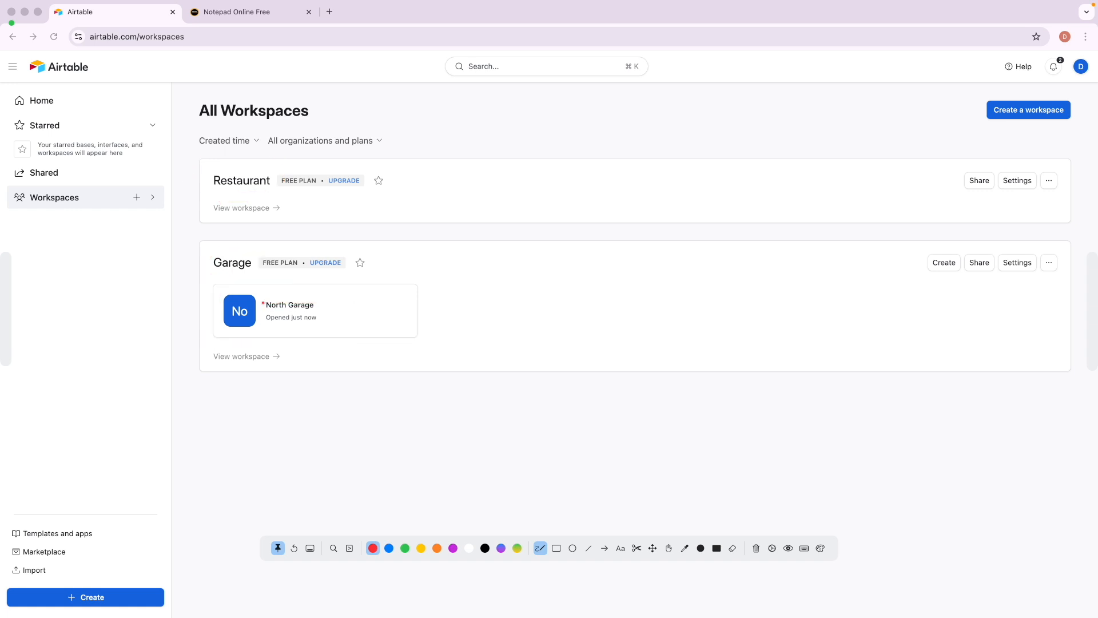
key("Escape")
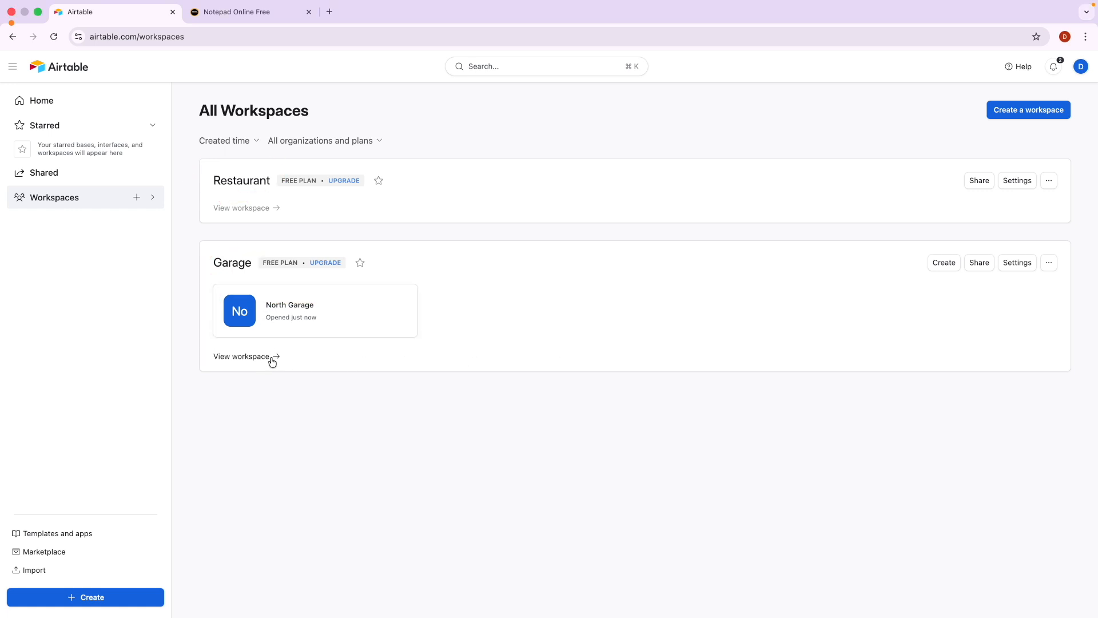
Create a blank base in Garage named South Garage, then return to all workspaces.
left_click(952, 266)
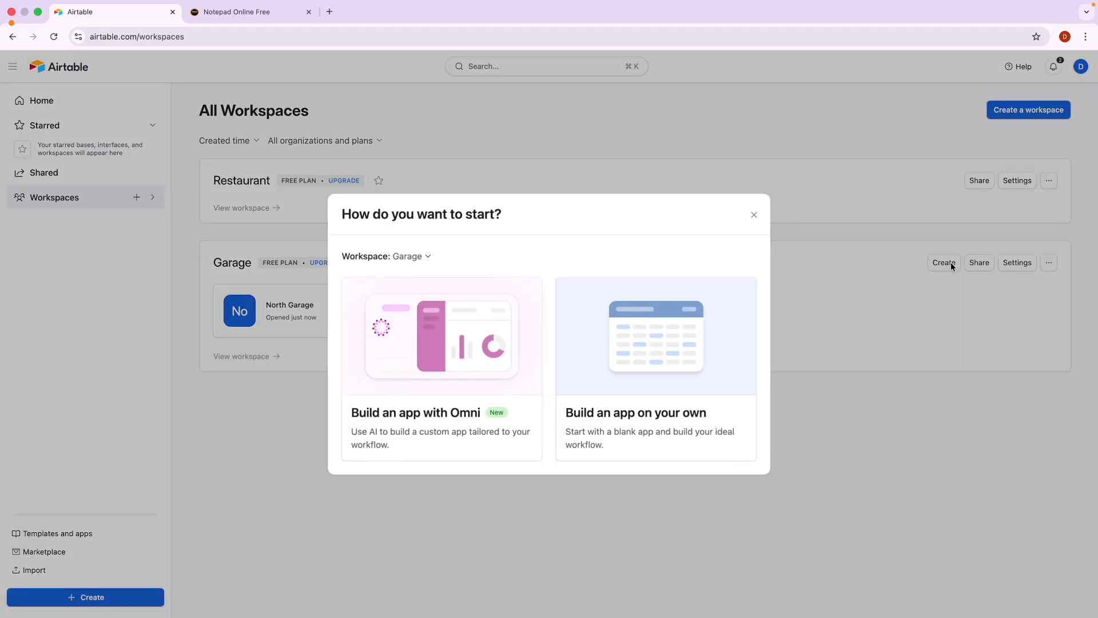
left_click(623, 362)
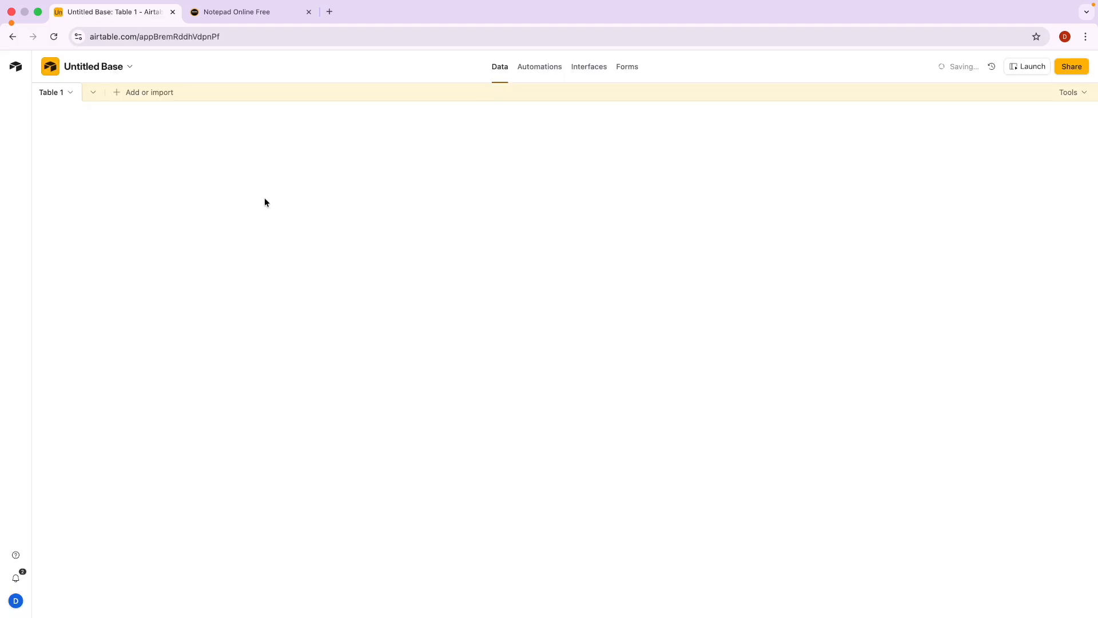
left_click(108, 72)
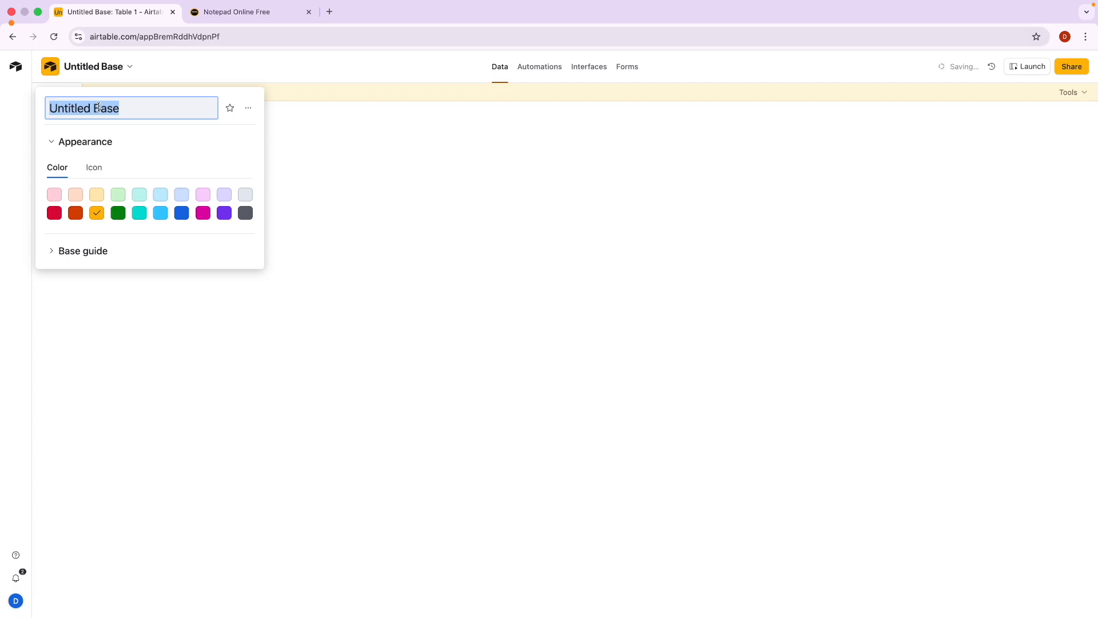
type("o")
type("uth")
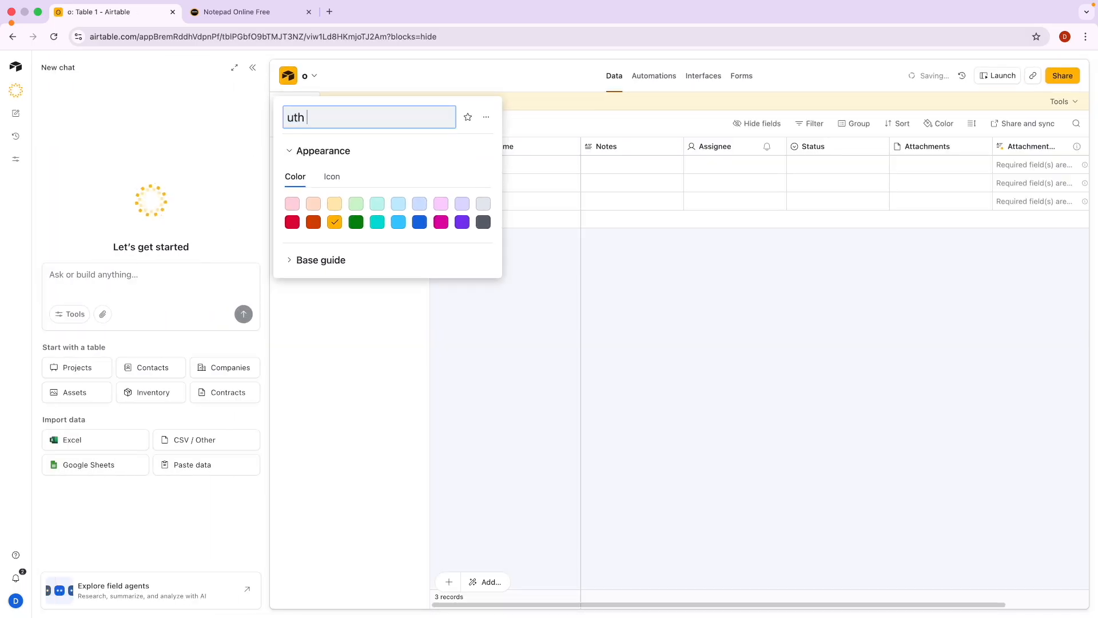
type("South Garage")
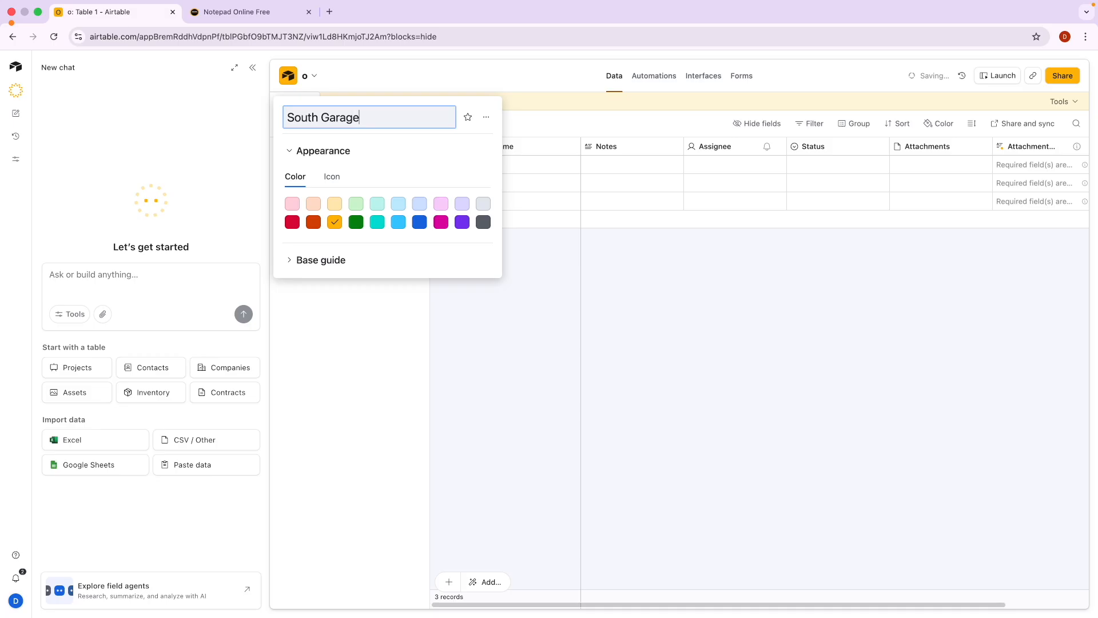
key("Return")
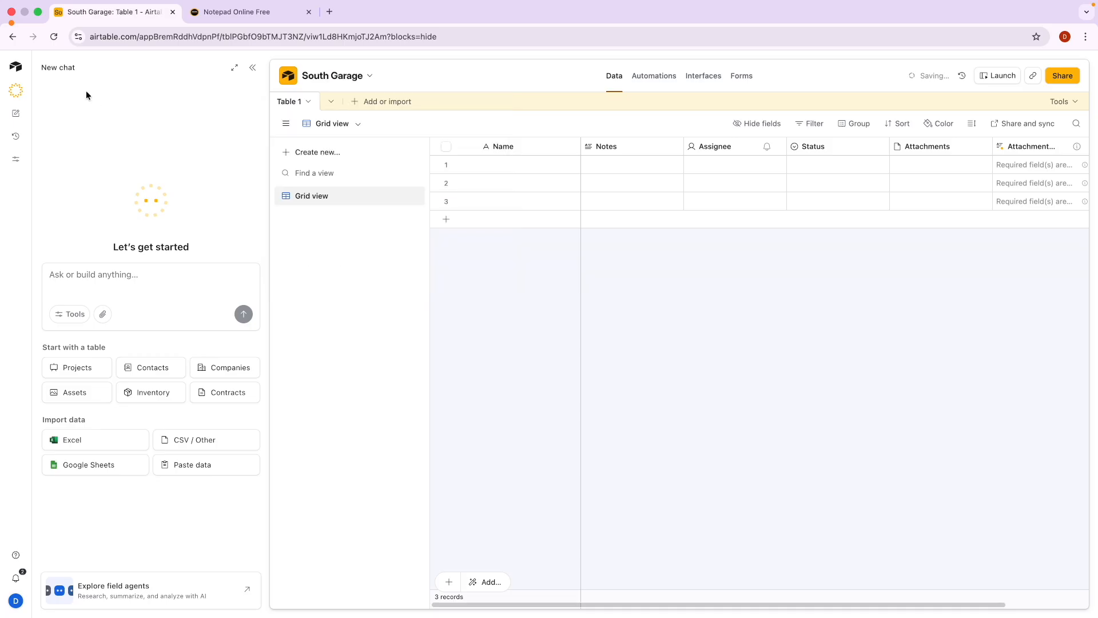
left_click(15, 66)
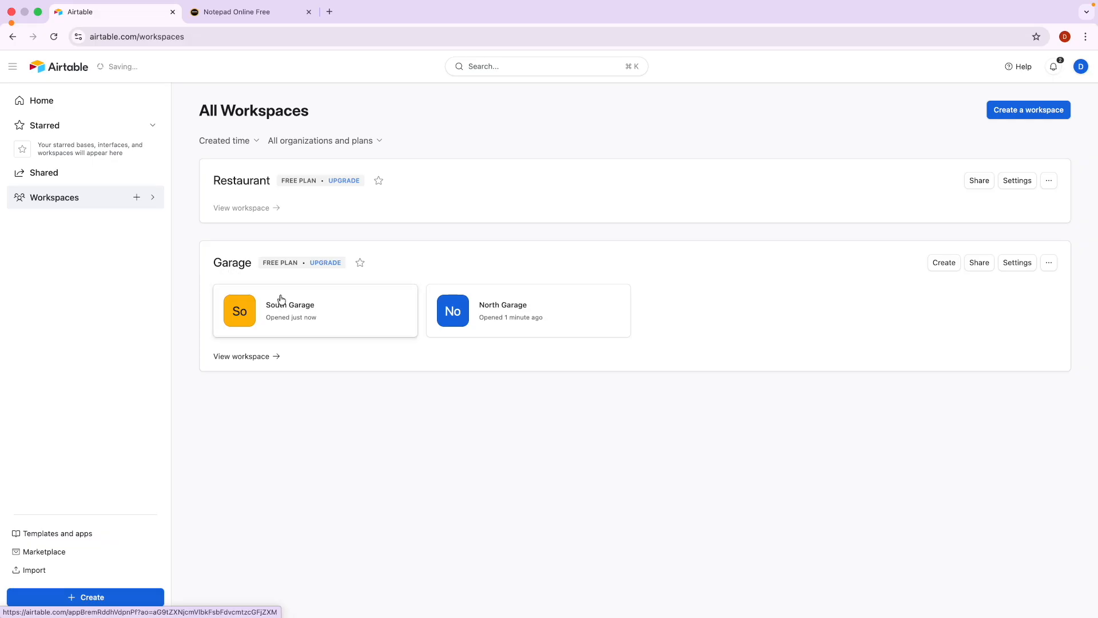
left_click(239, 18)
key("ctrl+Tab")
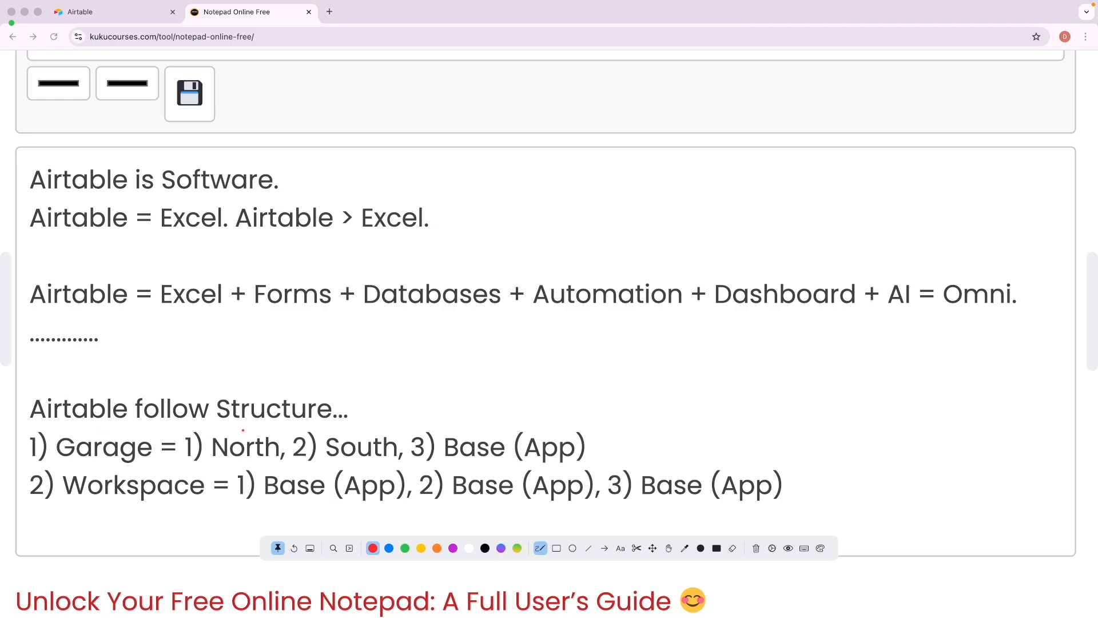
left_click_drag(61, 430, 114, 429)
left_click_drag(238, 423, 311, 422)
left_click_drag(87, 504, 269, 498)
left_click_drag(205, 513, 484, 506)
key("Escape")
key("Escape")
left_click(121, 12)
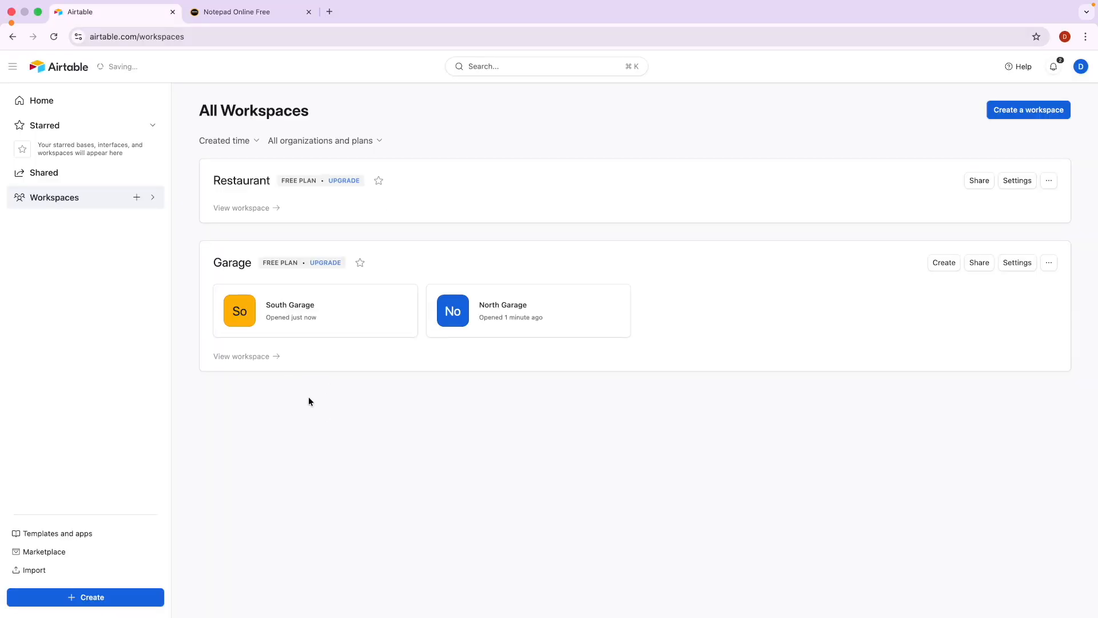
Open South Garage, close the chat panel, and delete the Notes and Assignee fields.
left_click(285, 313)
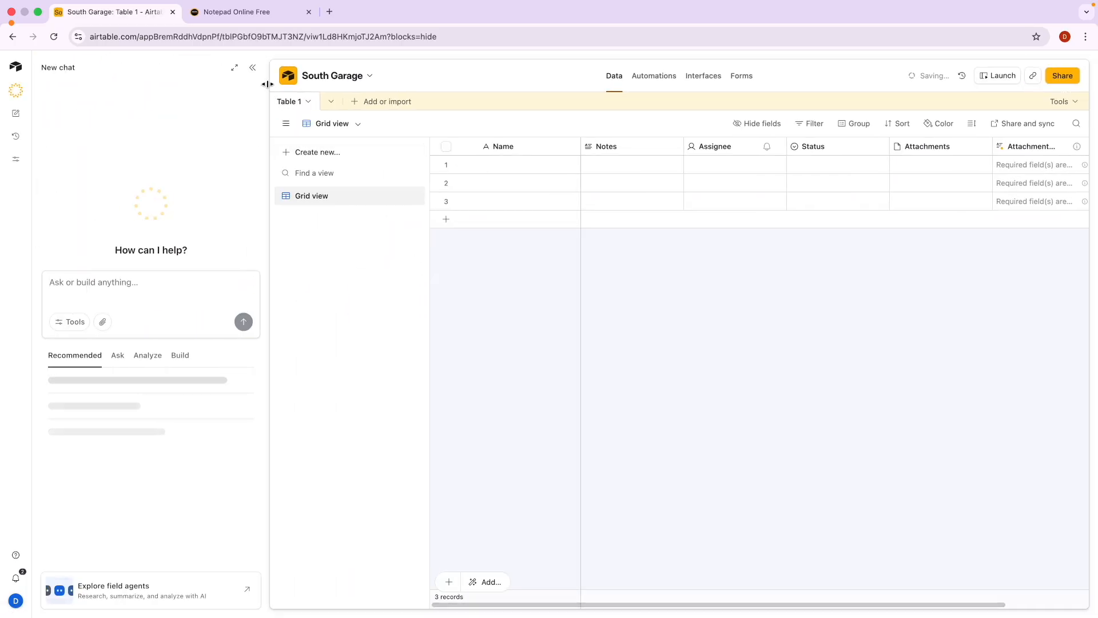
left_click(252, 68)
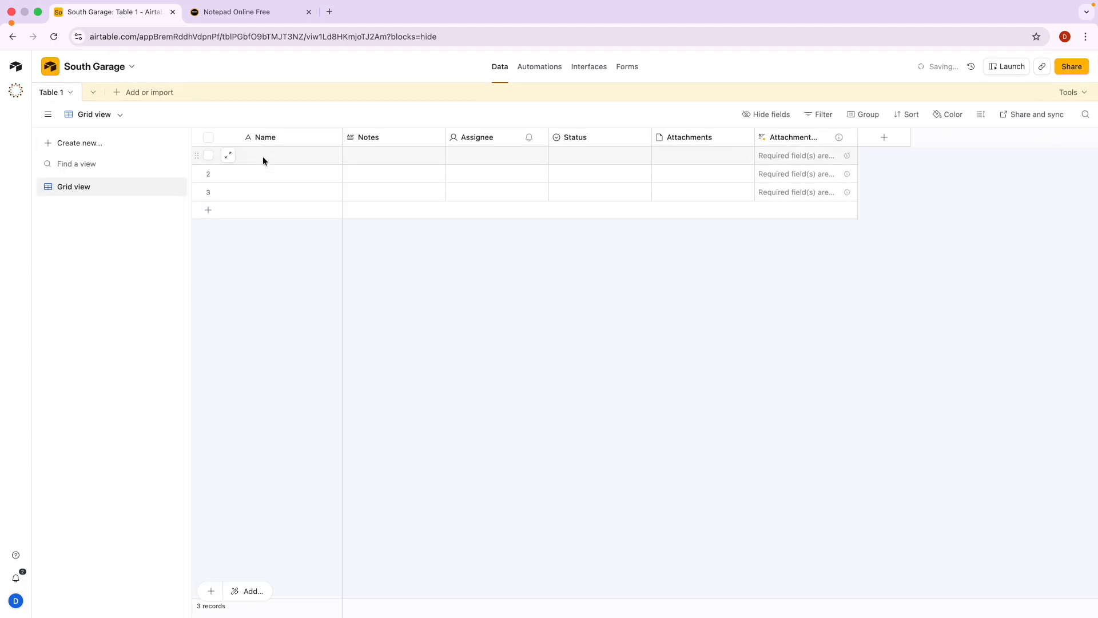
left_click(297, 135)
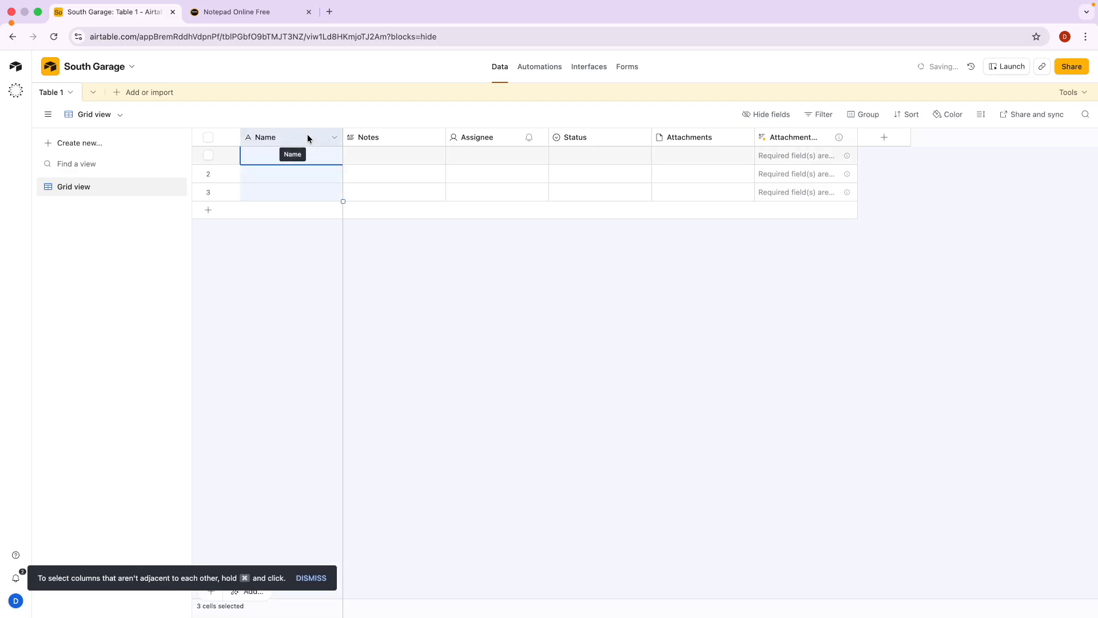
left_click(438, 139)
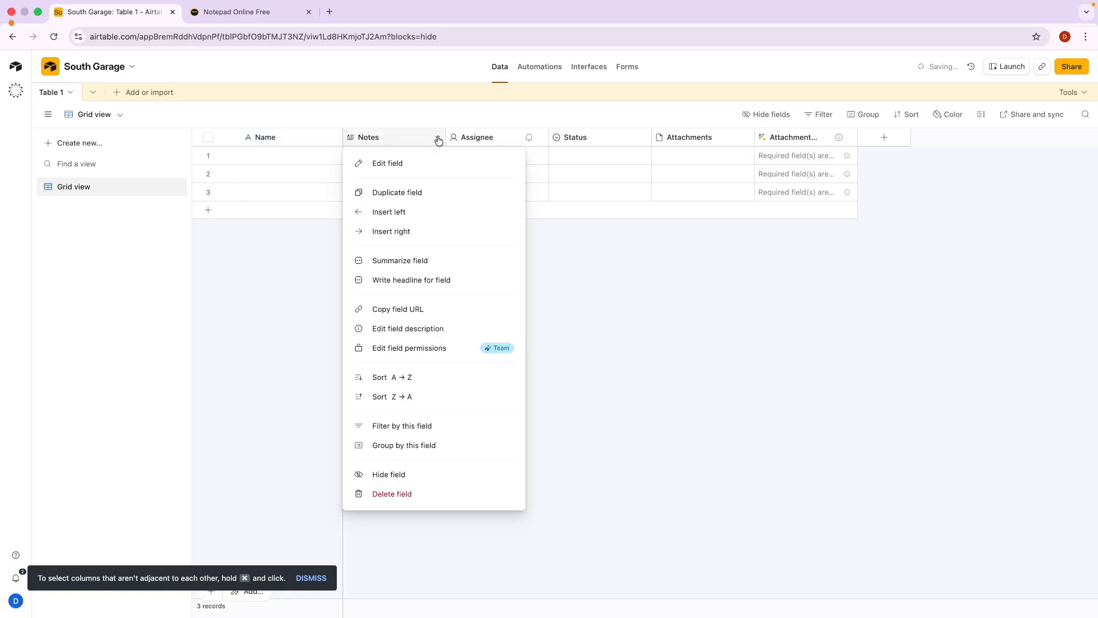
left_click(399, 496)
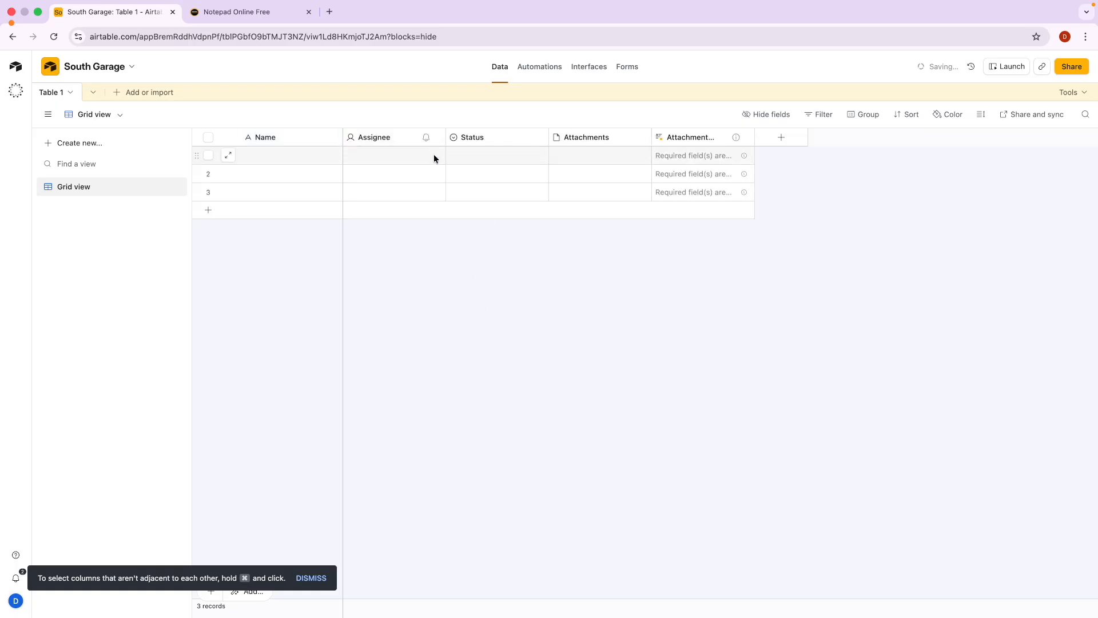
left_click(438, 143)
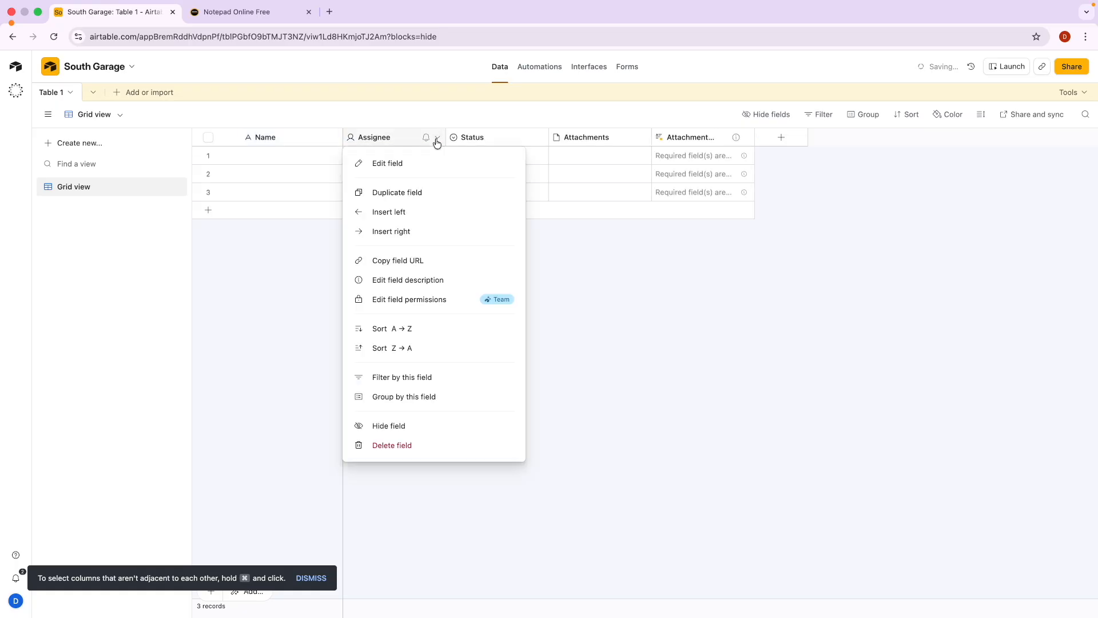
left_click(401, 447)
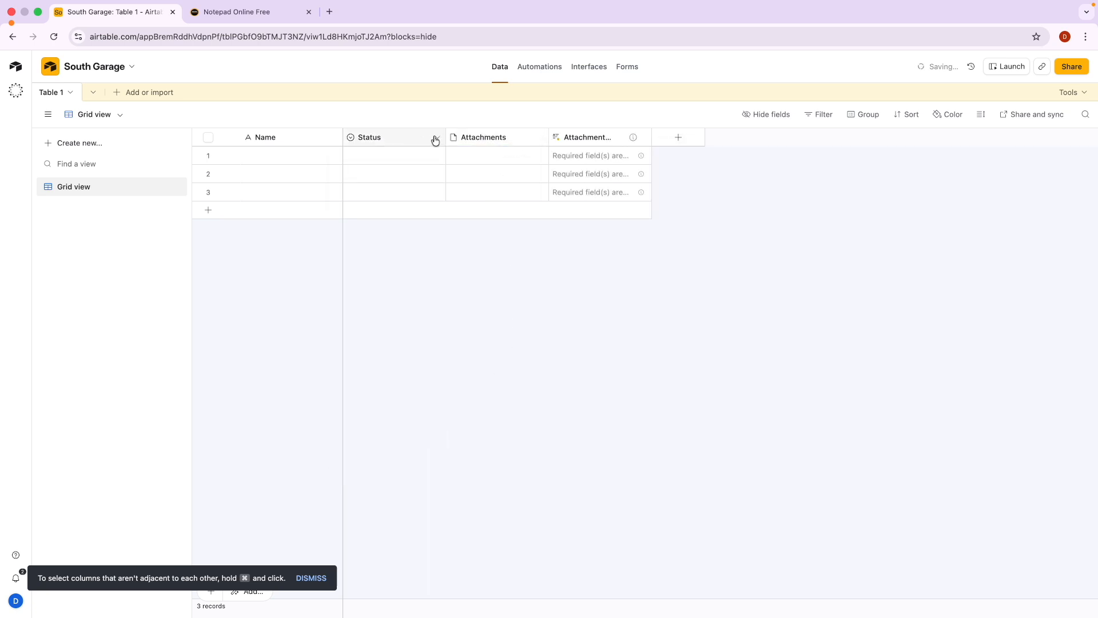
Delete the Status, Attachments and remaining summary field, leaving only Name.
left_click(438, 140)
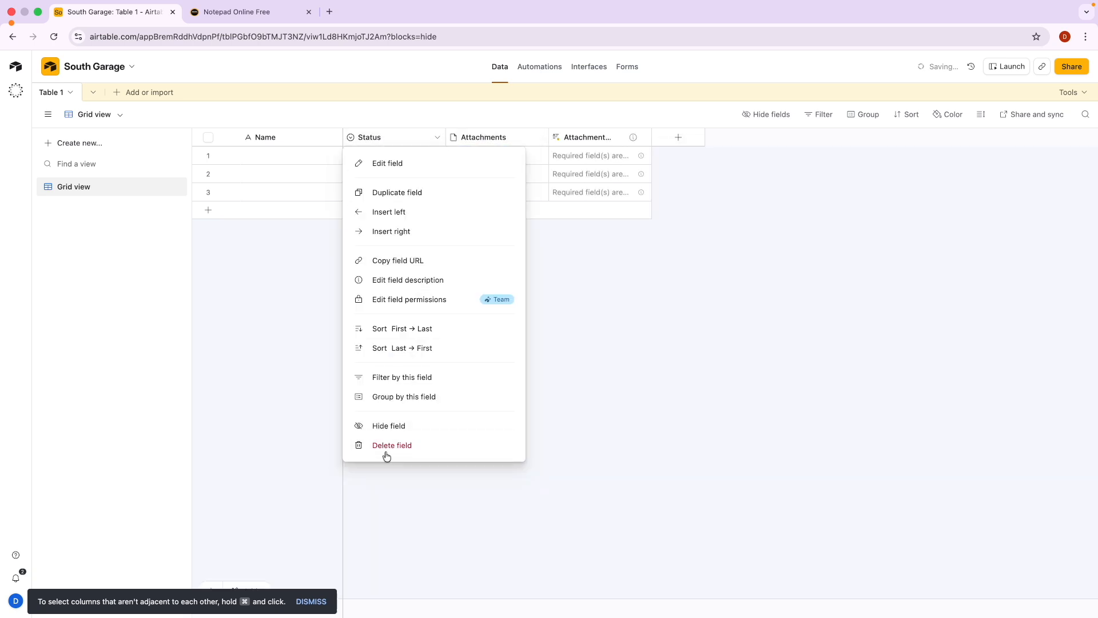
left_click(387, 448)
left_click(438, 139)
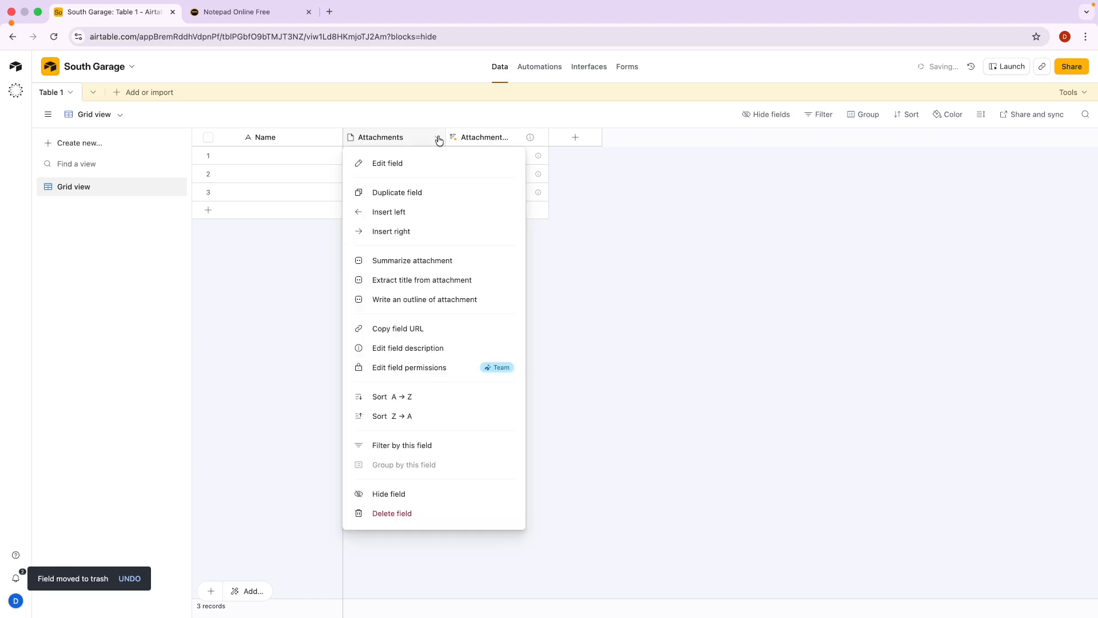
left_click(391, 512)
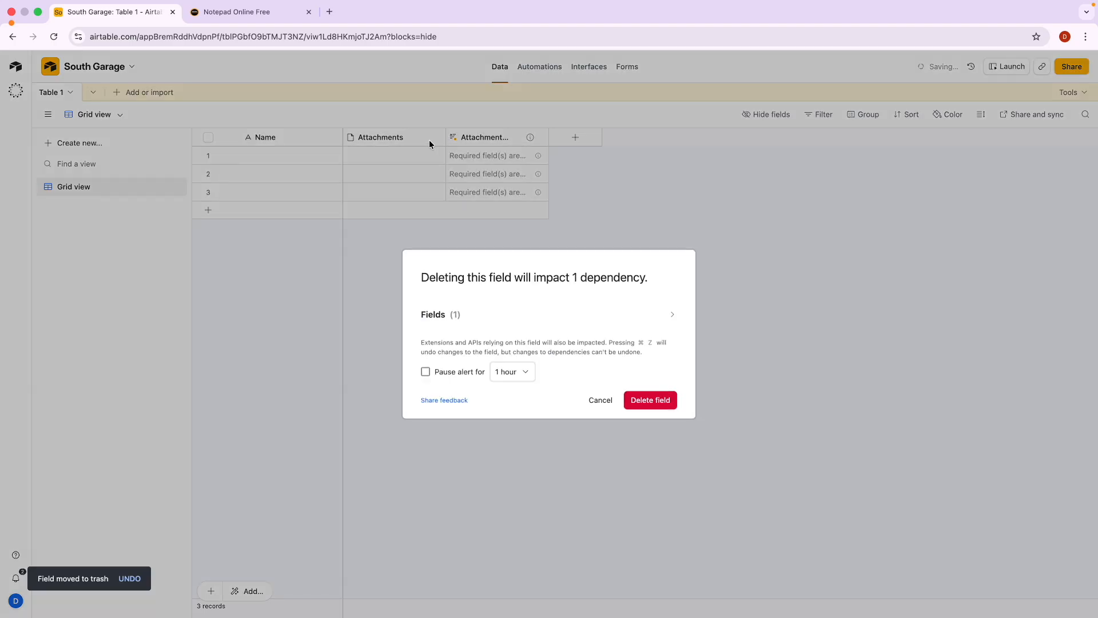
left_click(650, 399)
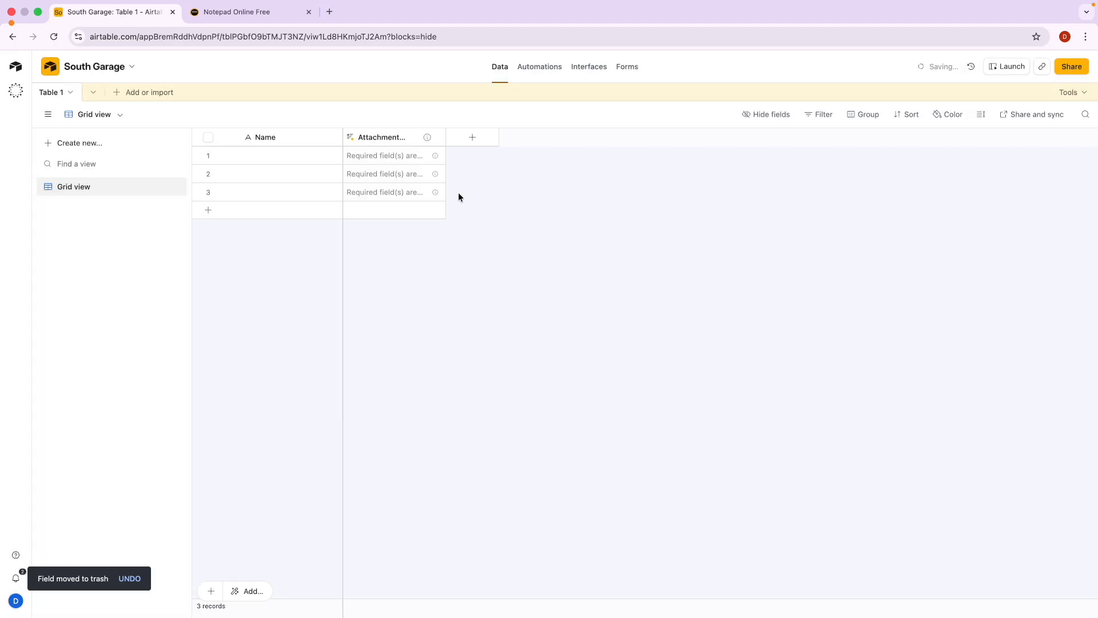
left_click(437, 137)
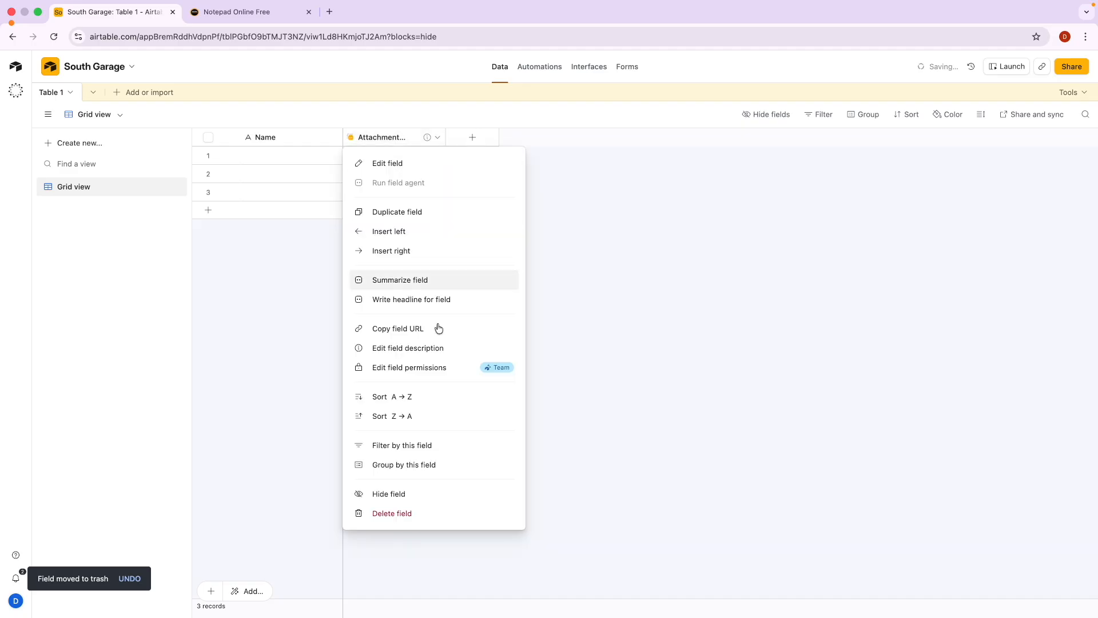
left_click(391, 512)
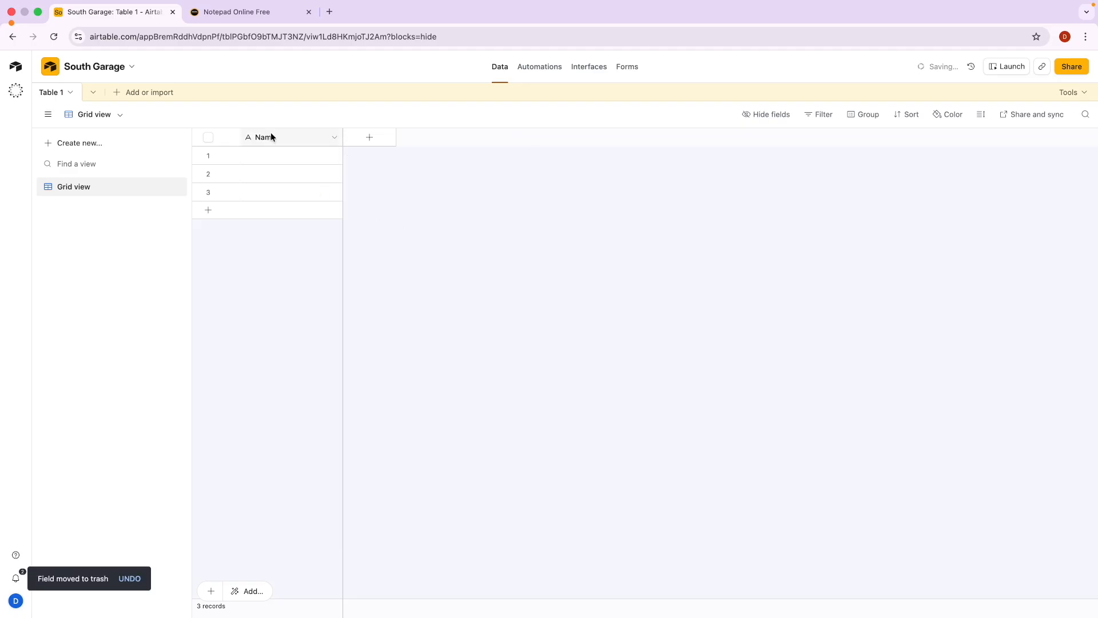
Enter a name in the first record's Name cell.
left_click(266, 158)
type("Kua")
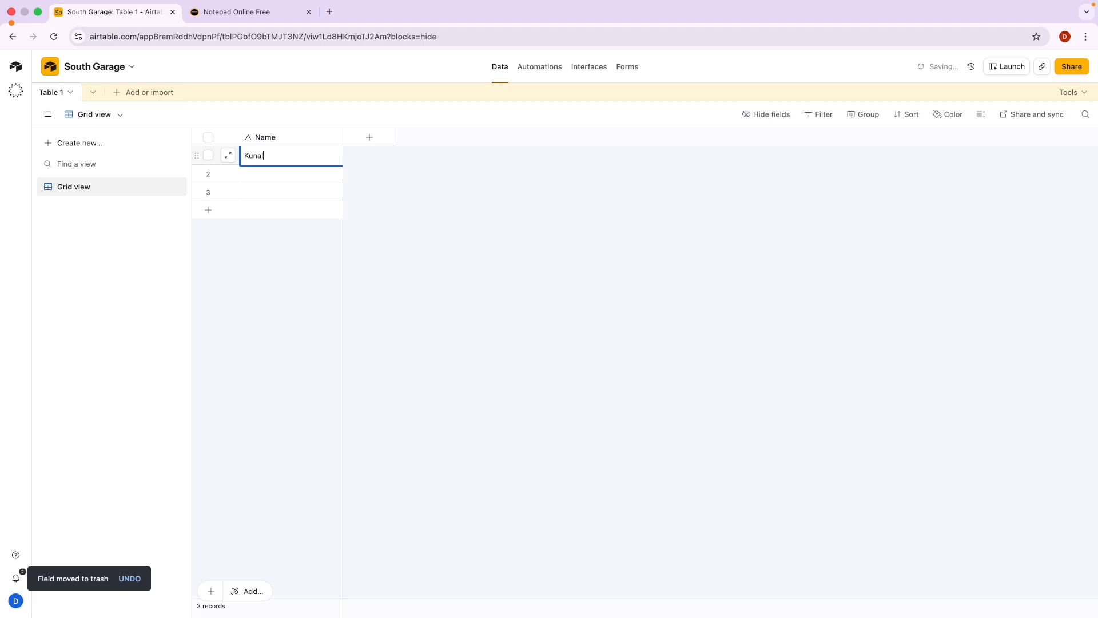
key("Return")
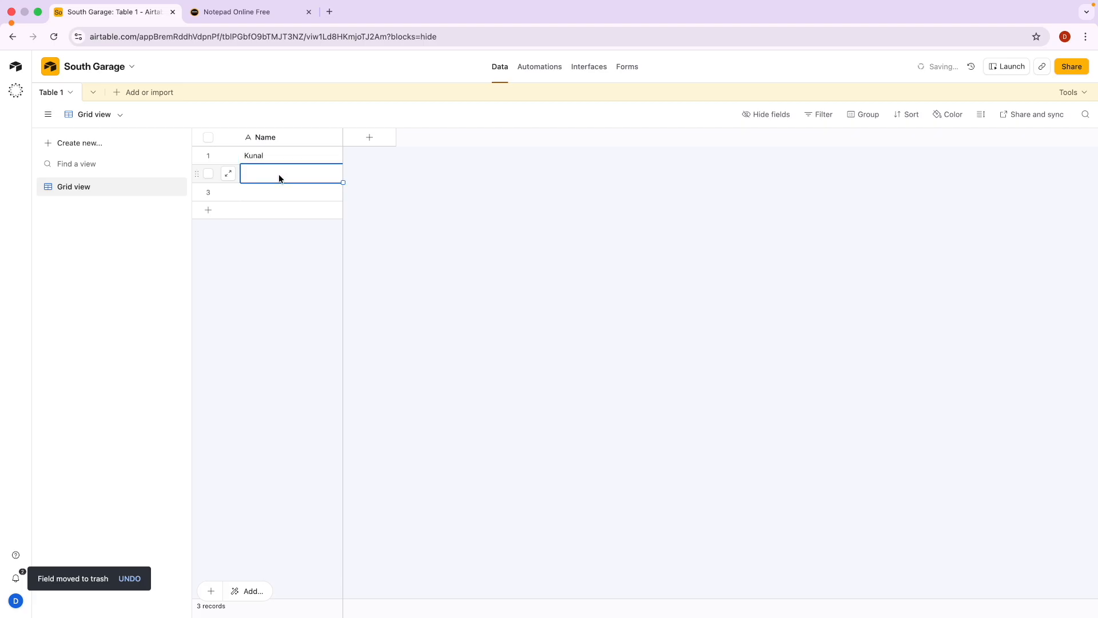
Add a new URL-type field named Website.
left_click(370, 138)
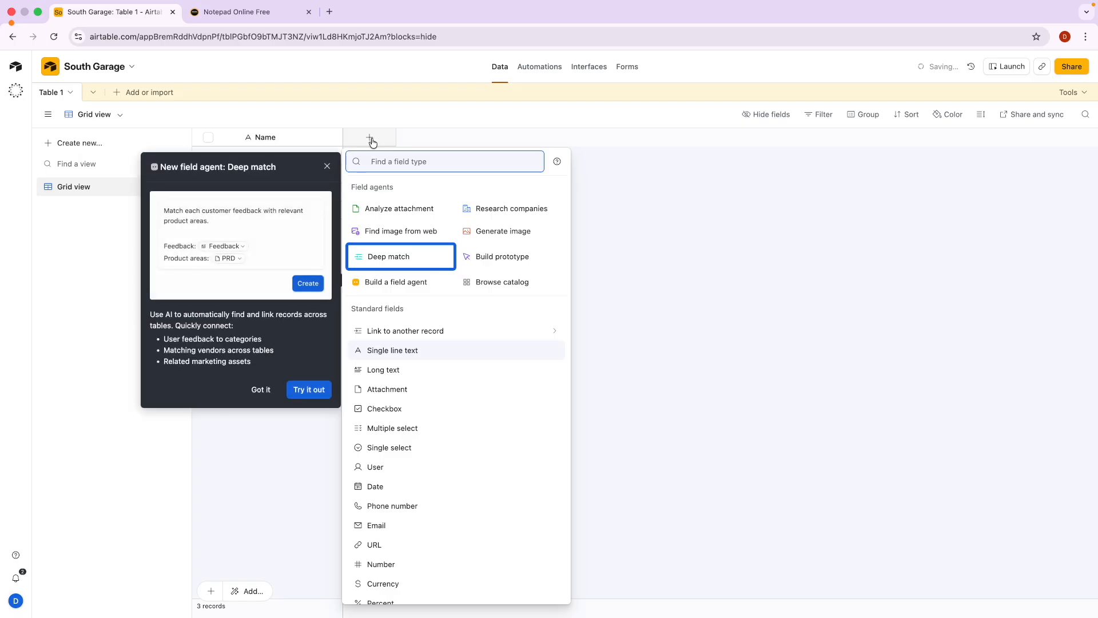
scroll(400, 435, "down", 3)
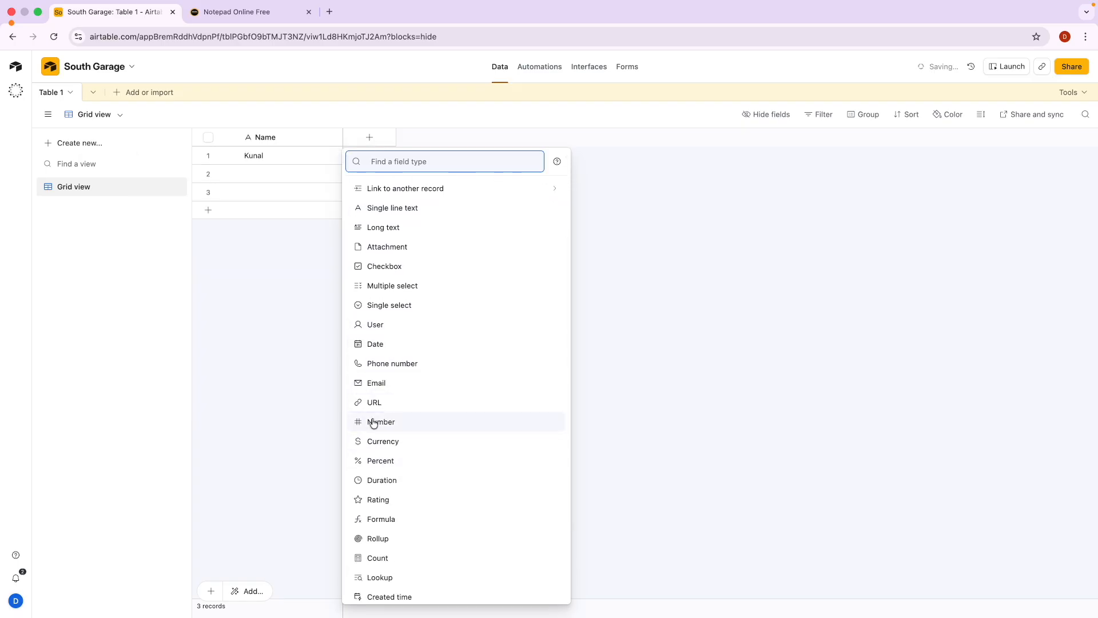
left_click(387, 403)
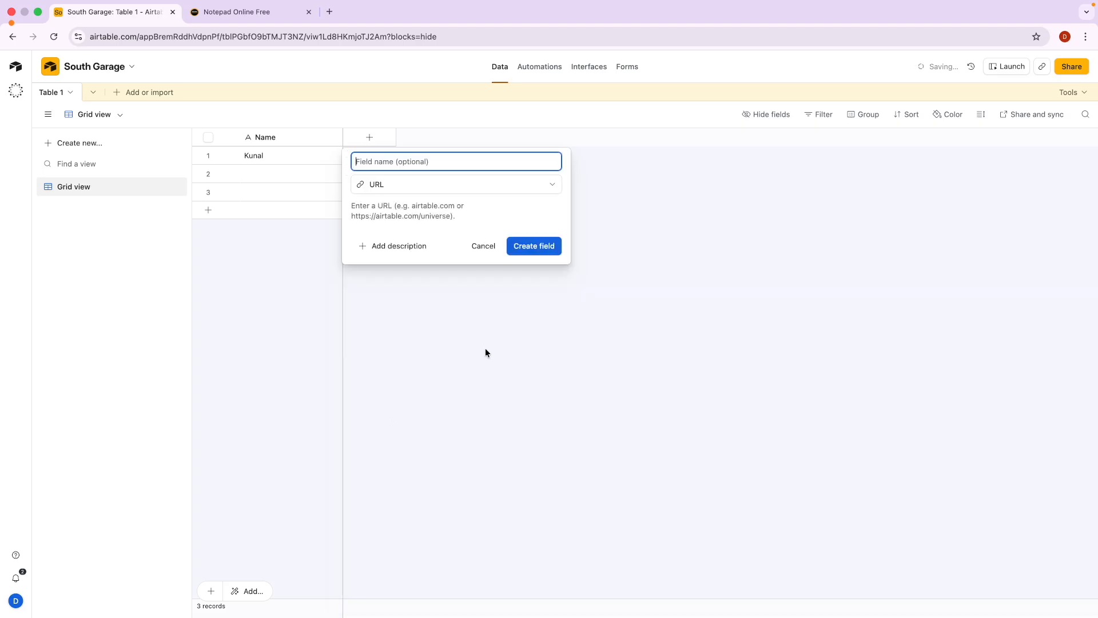
type("Website")
left_click(547, 247)
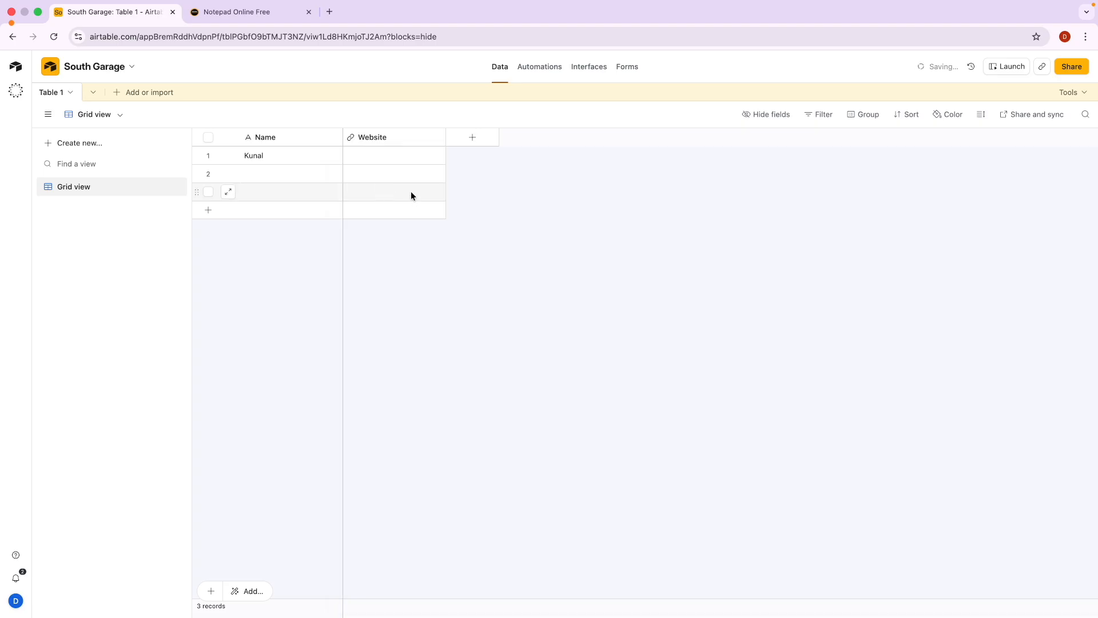
left_click(396, 159)
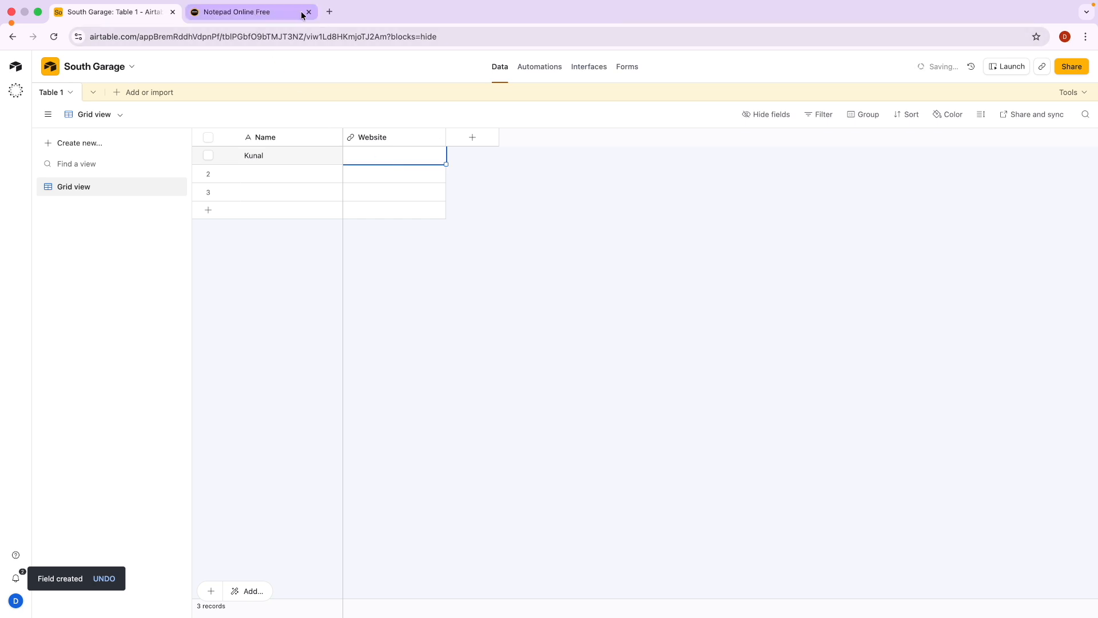
left_click(329, 12)
type("ku")
key("Return")
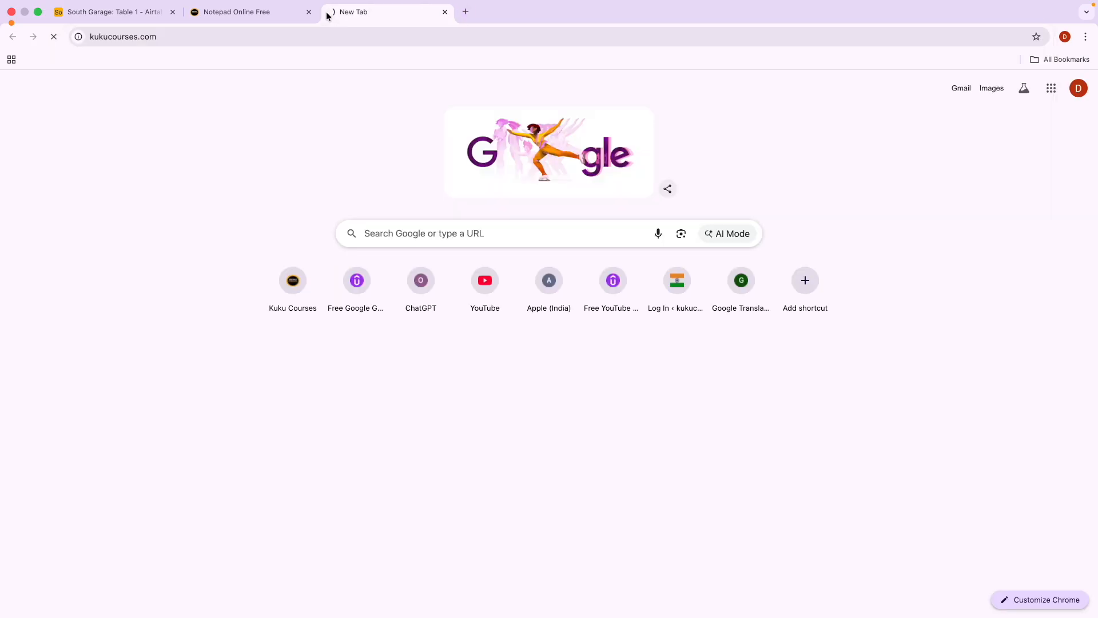
left_click(480, 35)
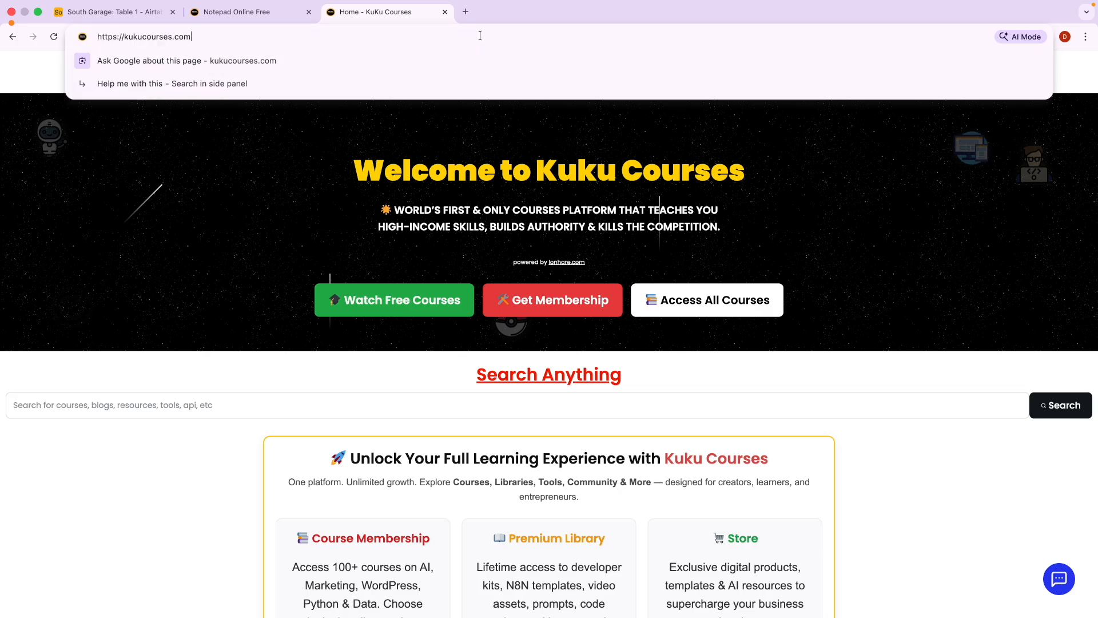
left_click(117, 11)
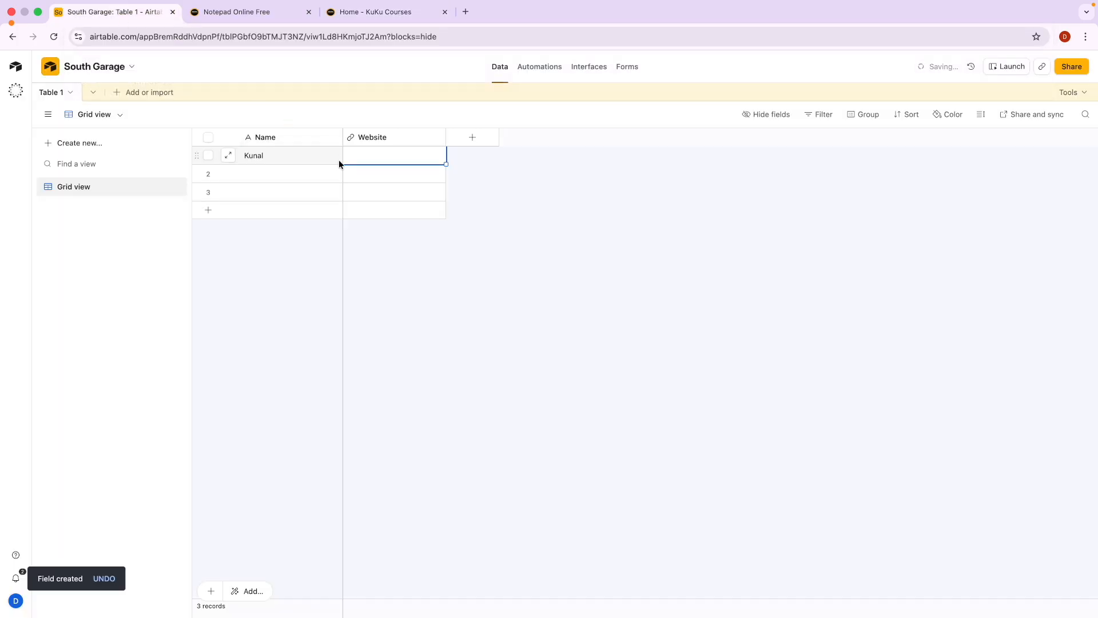
type("https://kukucourses.com/")
left_click(514, 180)
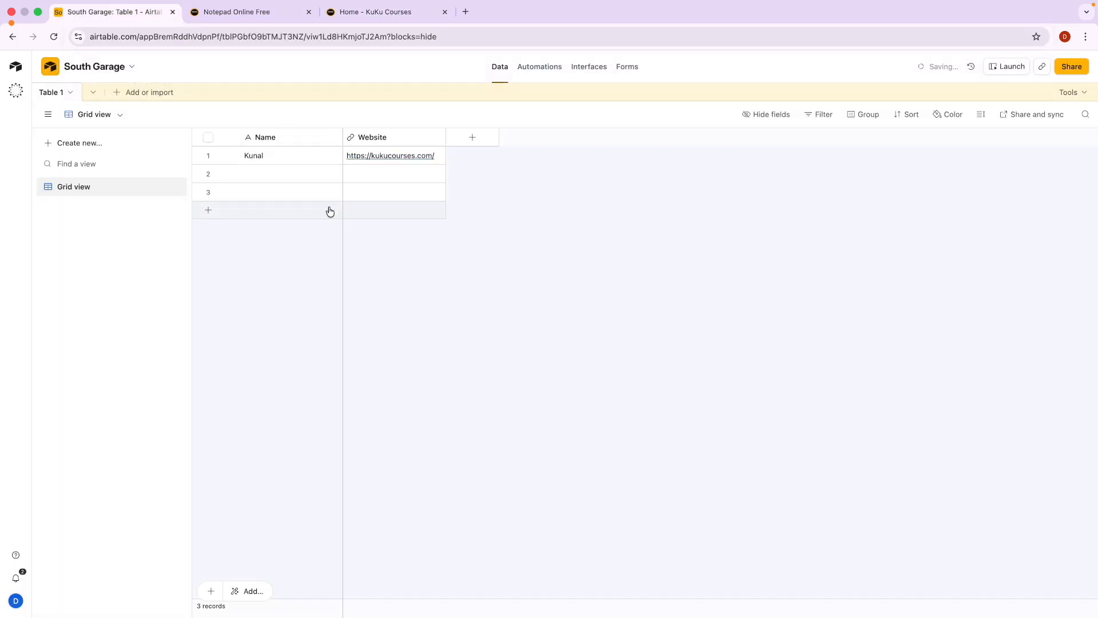
Start a new field of type Single select.
left_click(469, 139)
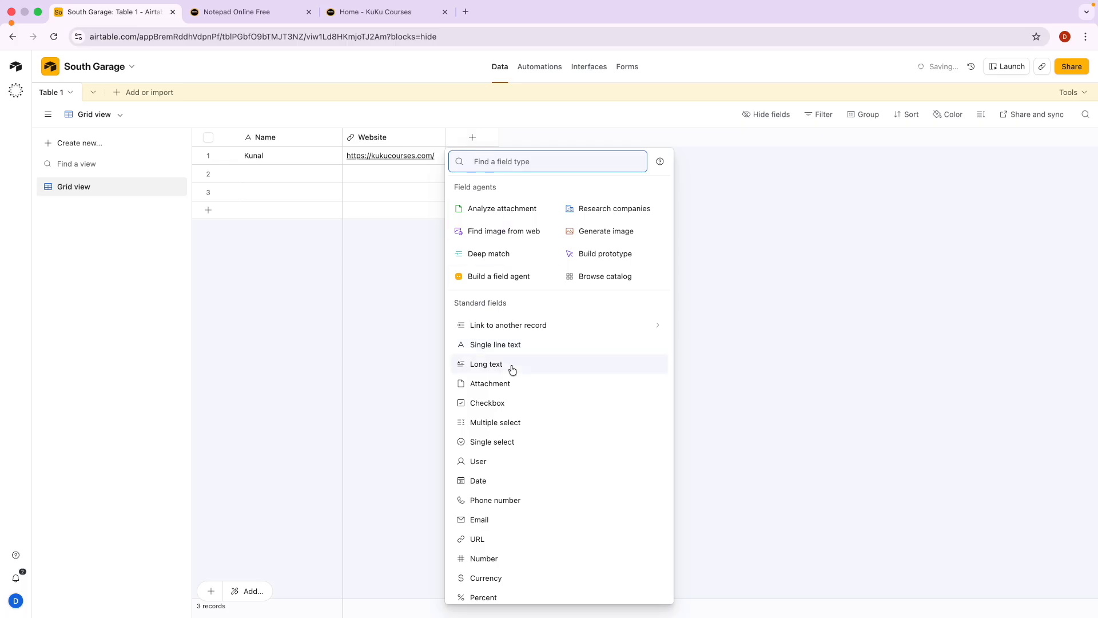
scroll(496, 508, "down", 1)
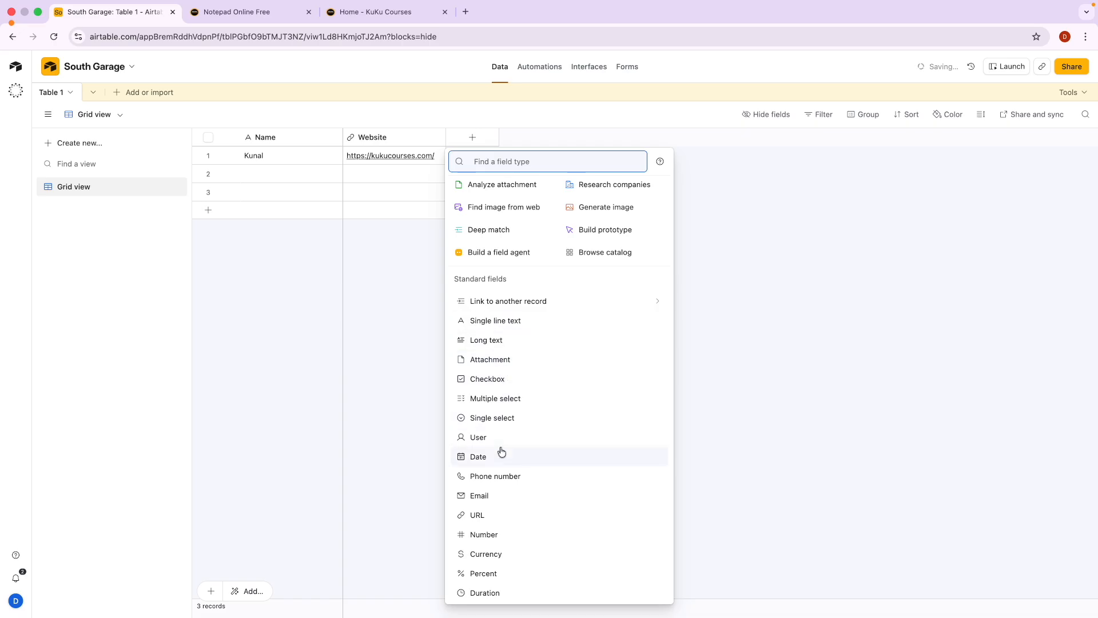
scroll(491, 562, "down", 1)
scroll(491, 562, "down", 3)
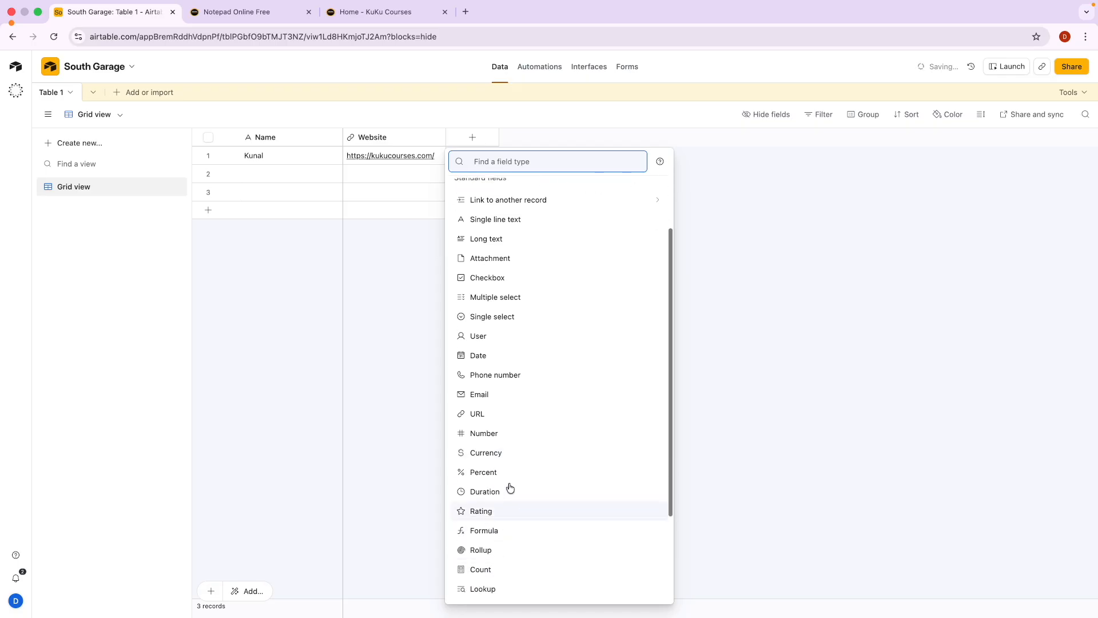
scroll(490, 498, "up", 4)
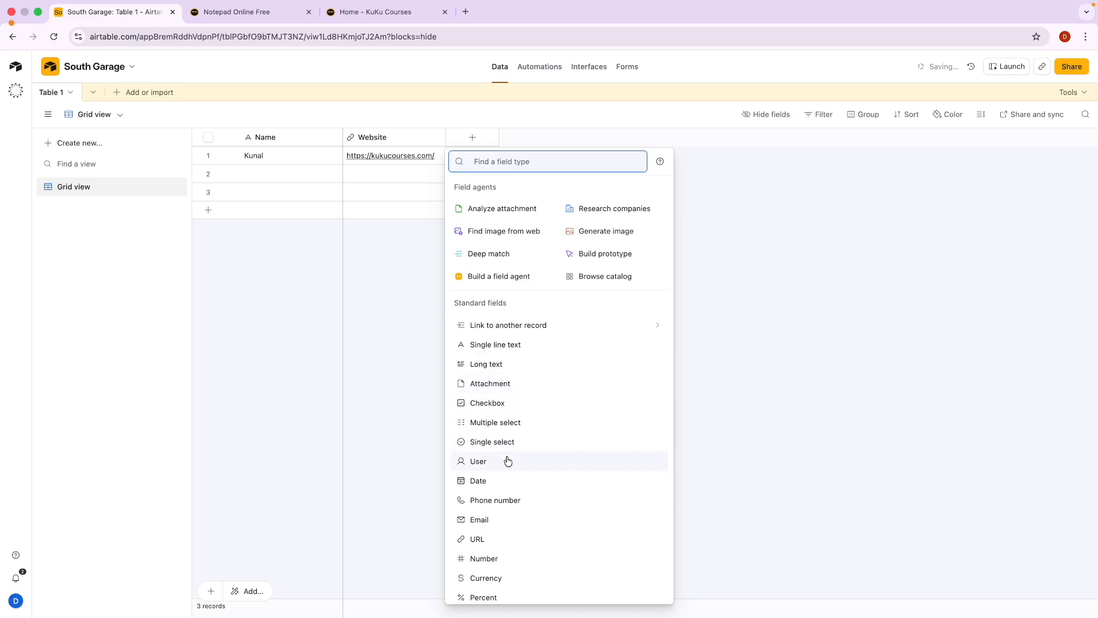
left_click(526, 442)
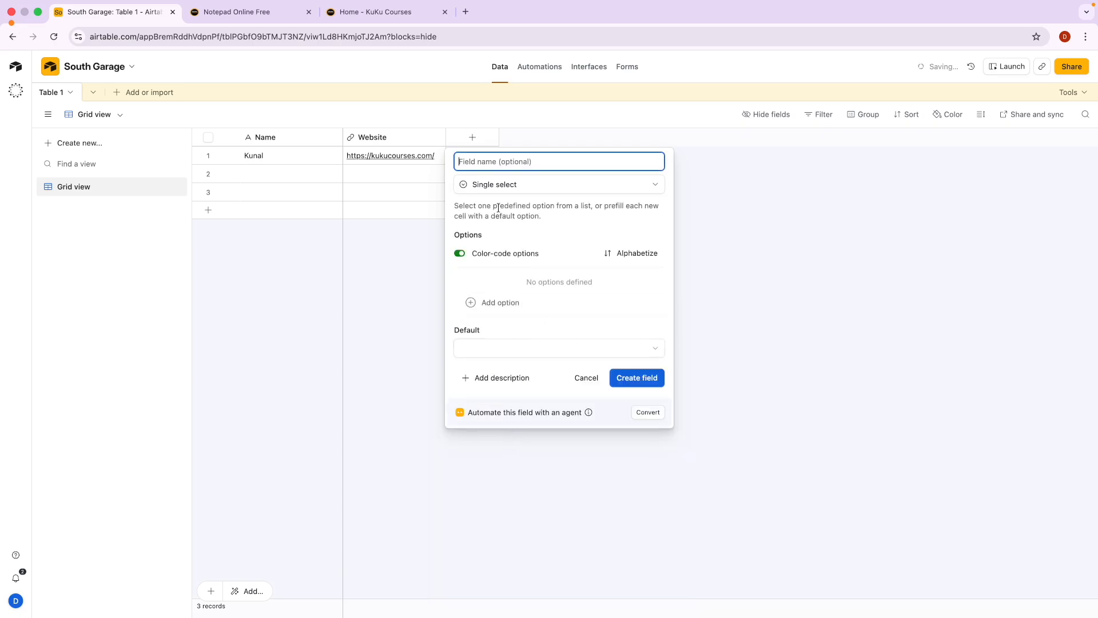
Name the field 'Owner of Website?' with options Yes and No, and create it.
key("Caps_Lock")
type("Owne")
type("r of Website?")
left_click(497, 302)
type("Yes")
left_click(503, 301)
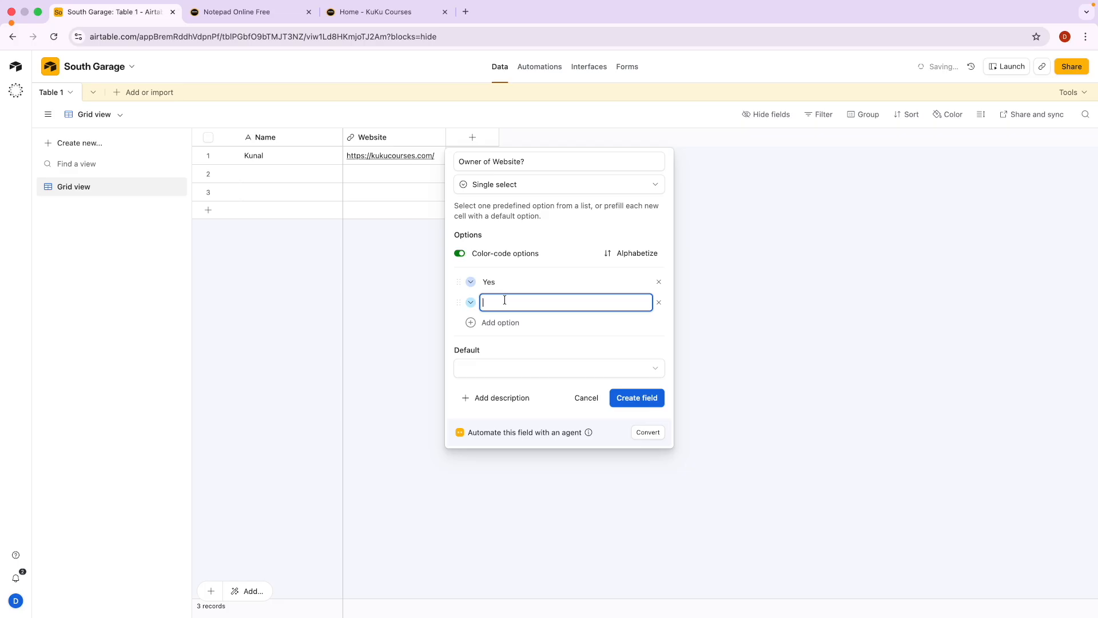
type("No")
left_click(636, 398)
Set the first record's Owner of Website? to Yes.
left_click(500, 160)
left_click(537, 155)
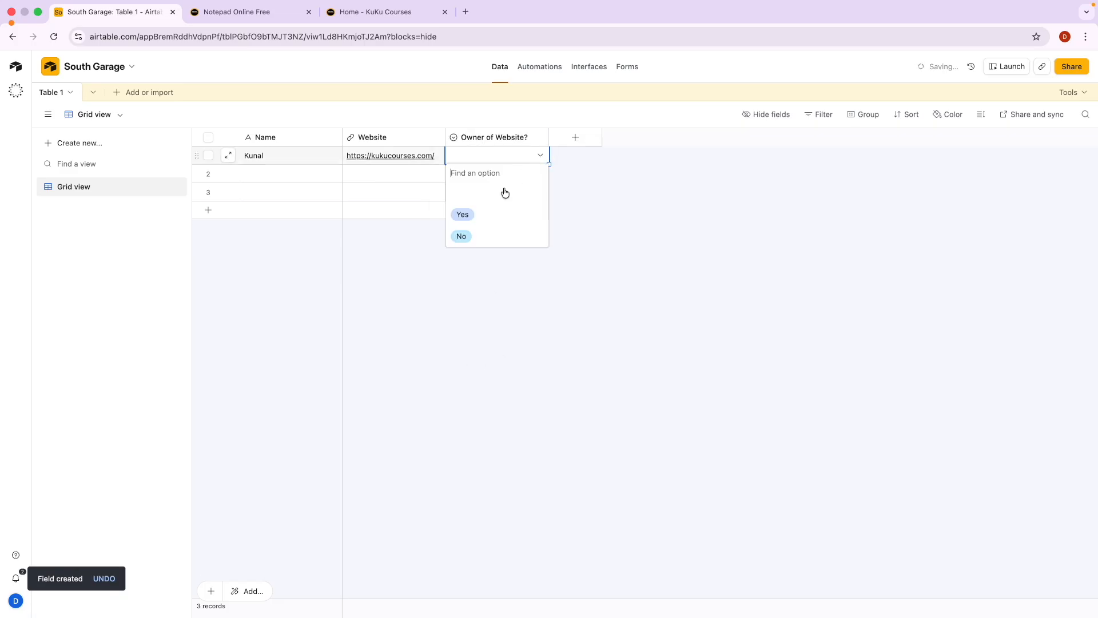
left_click(483, 223)
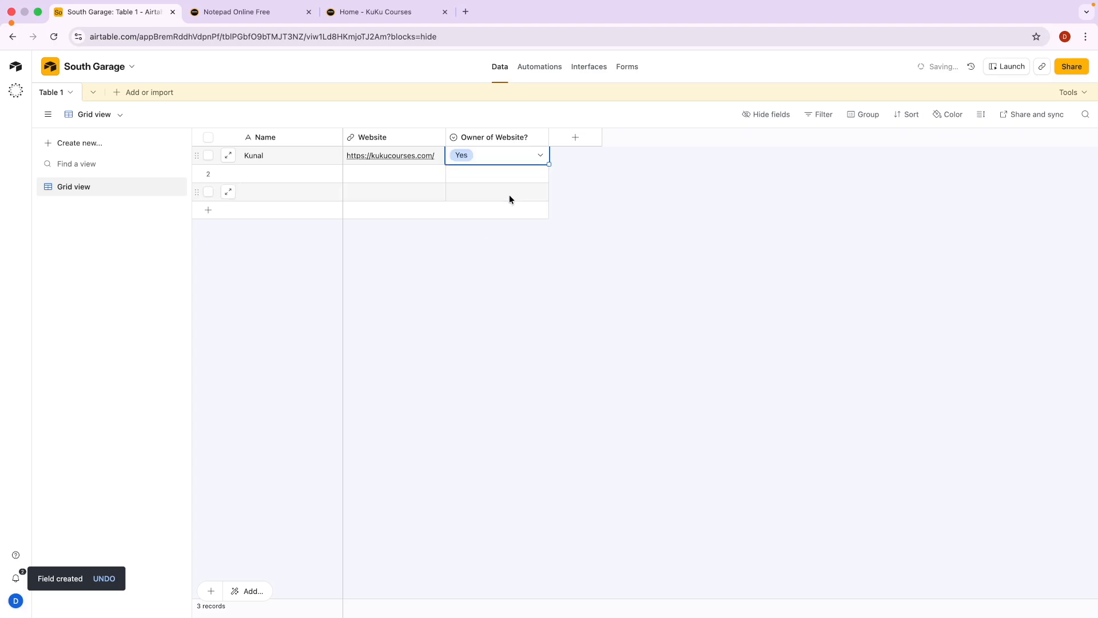
left_click(255, 175)
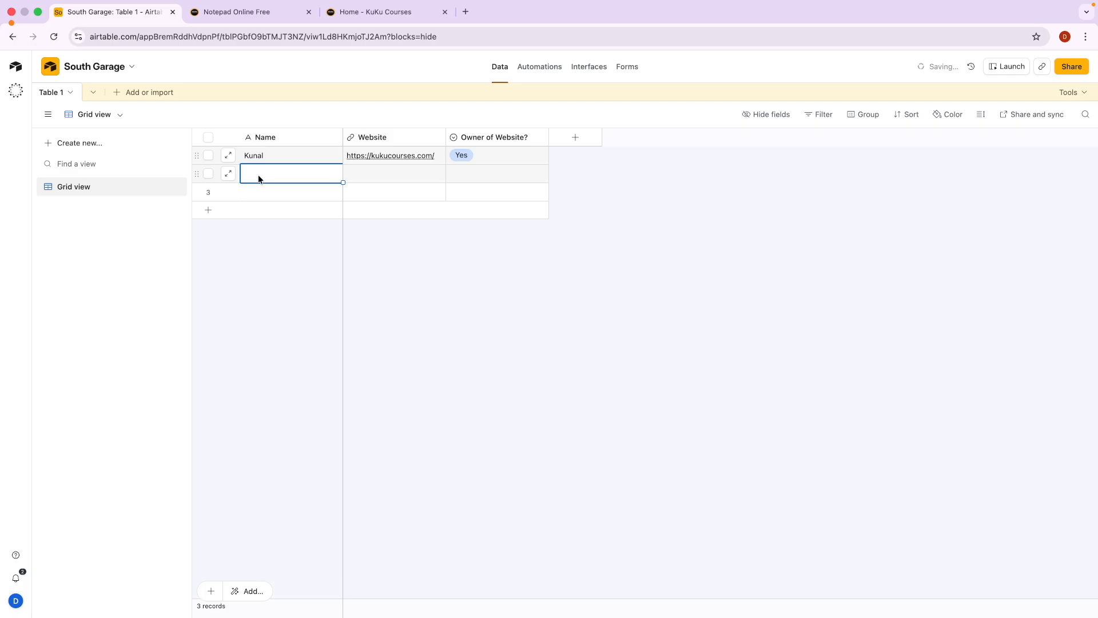
type("John")
left_click(371, 180)
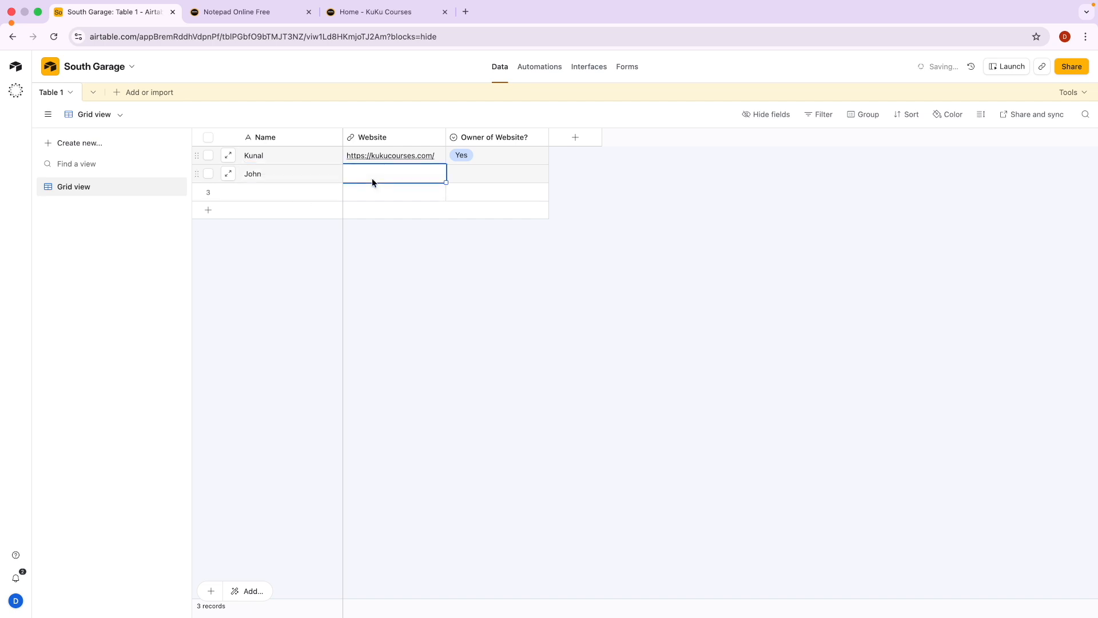
type("https://gogle.com")
key("Return")
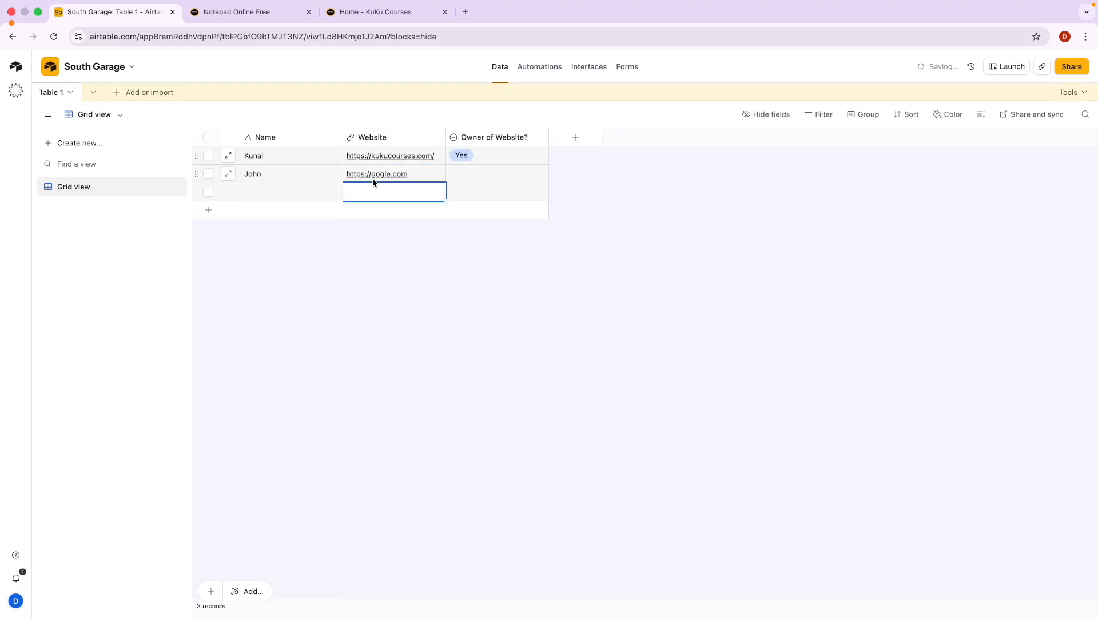
Set the second record's Owner of Website? to No.
left_click(494, 175)
left_click(518, 176)
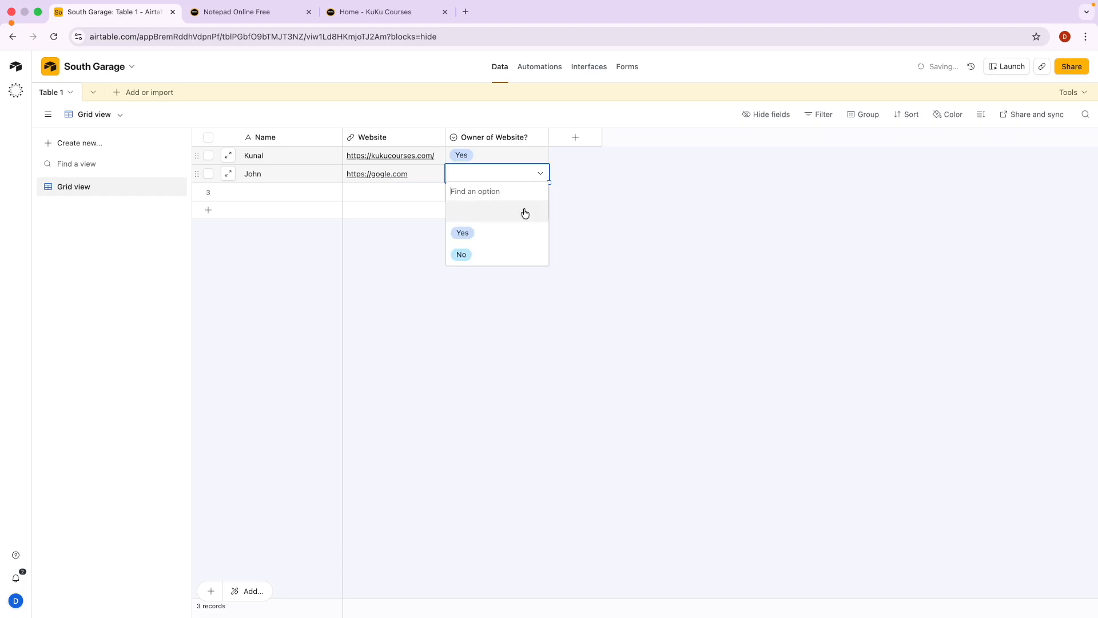
left_click(495, 259)
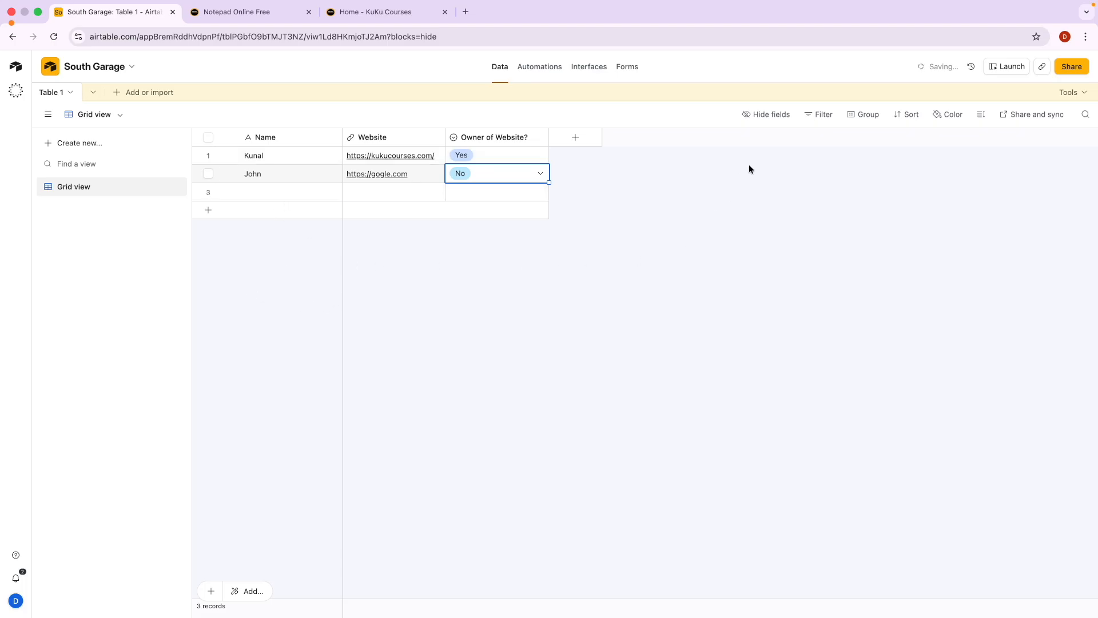
Hide the Website field, then show it again.
left_click(766, 117)
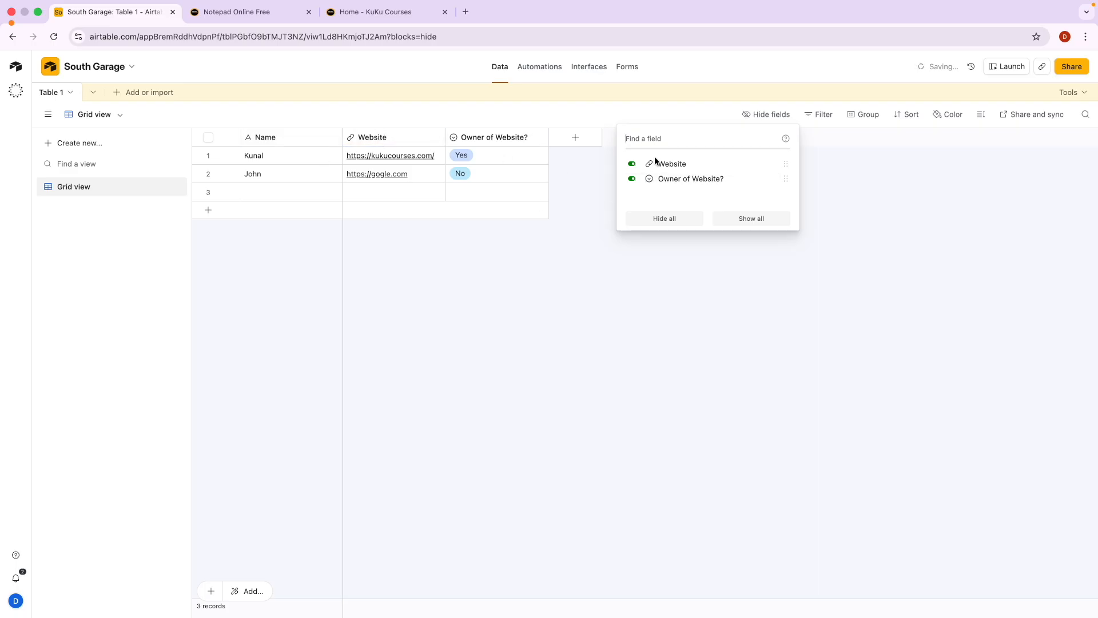
left_click(632, 164)
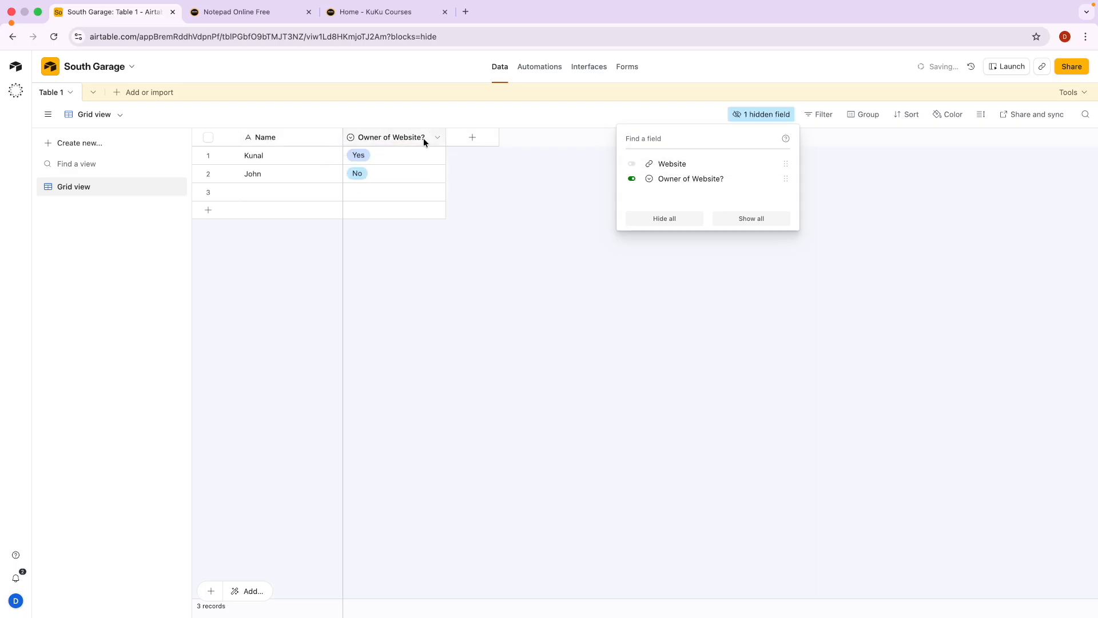
left_click(632, 164)
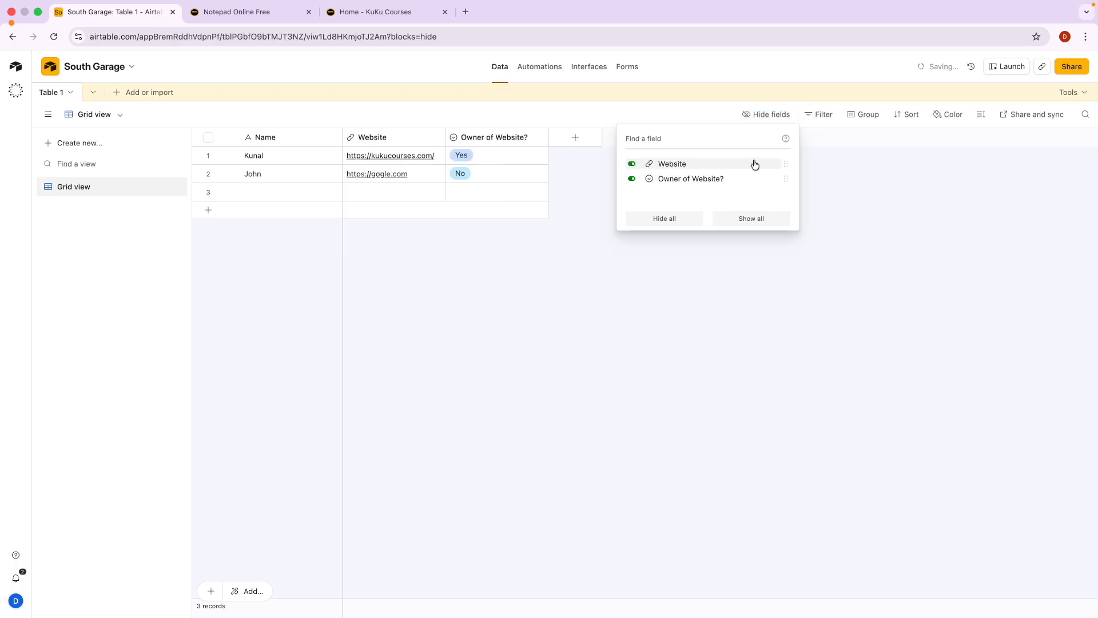
left_click(765, 117)
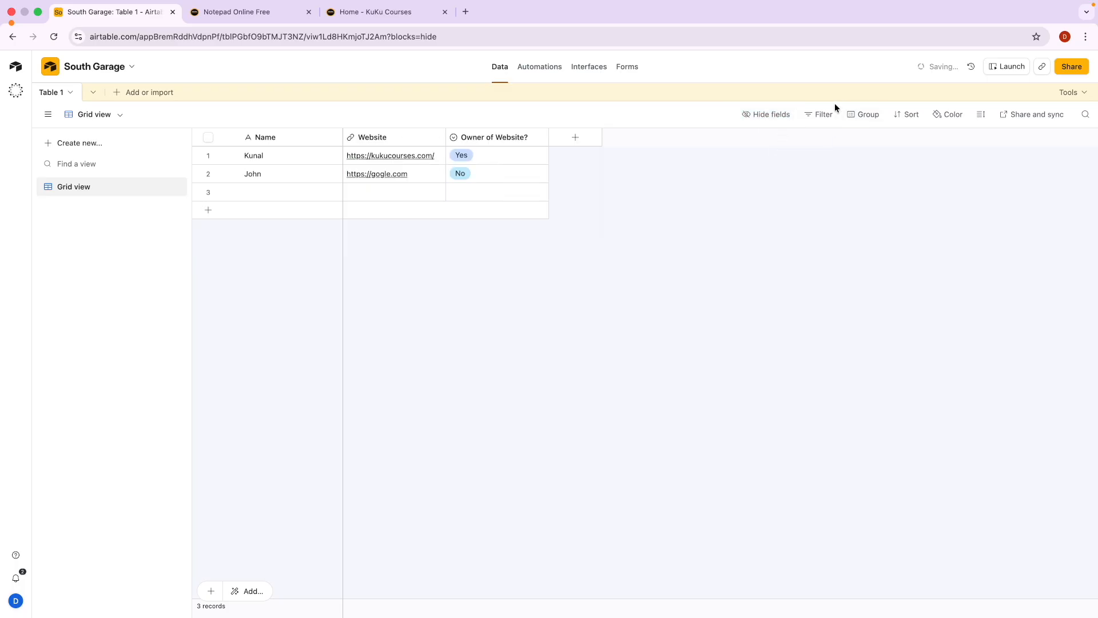
Add a filter showing records whose Name contains 'un'.
left_click(821, 113)
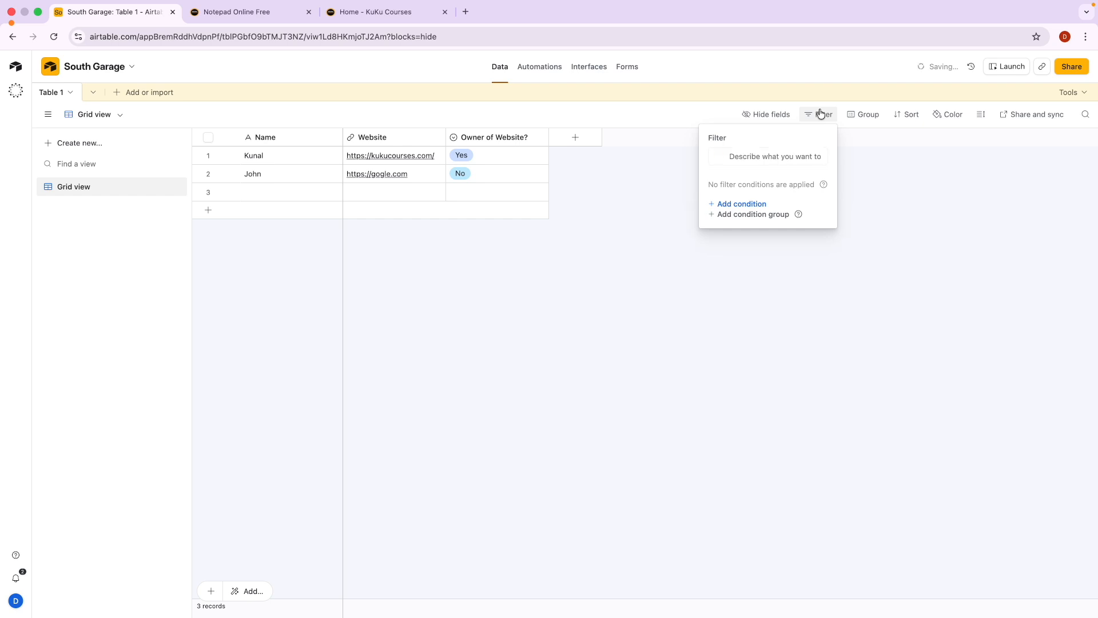
left_click(736, 205)
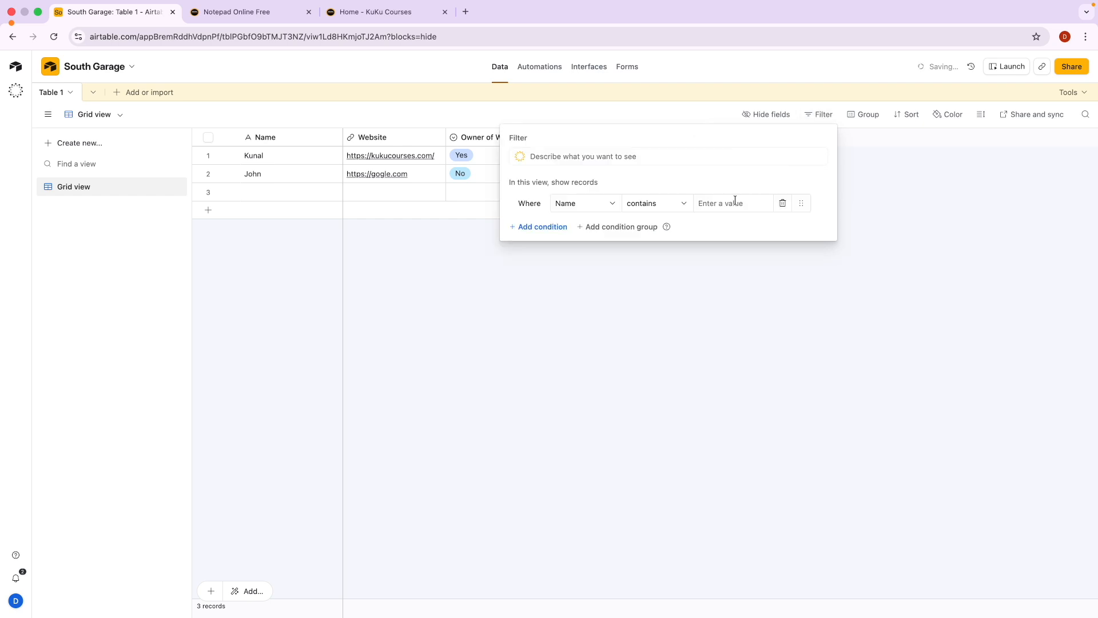
left_click(576, 204)
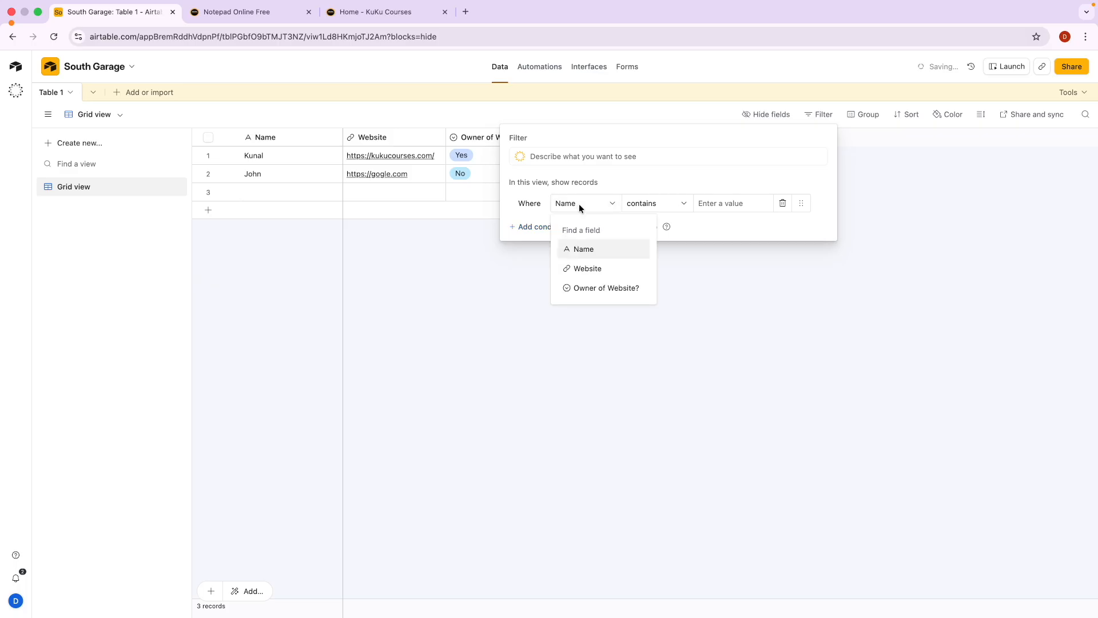
left_click(599, 255)
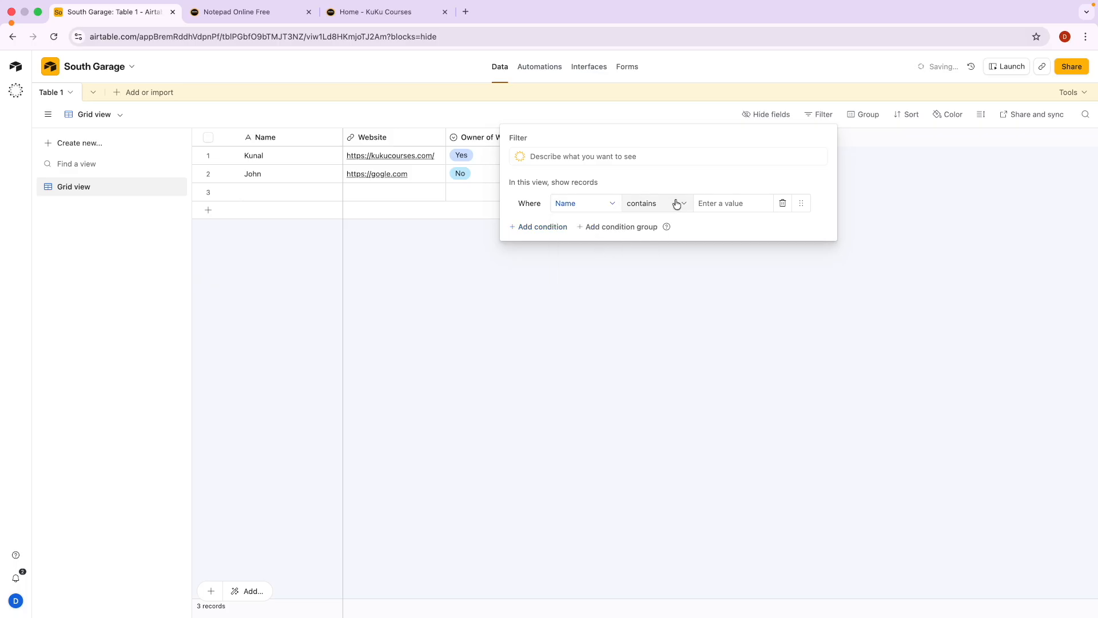
left_click(726, 202)
type("un")
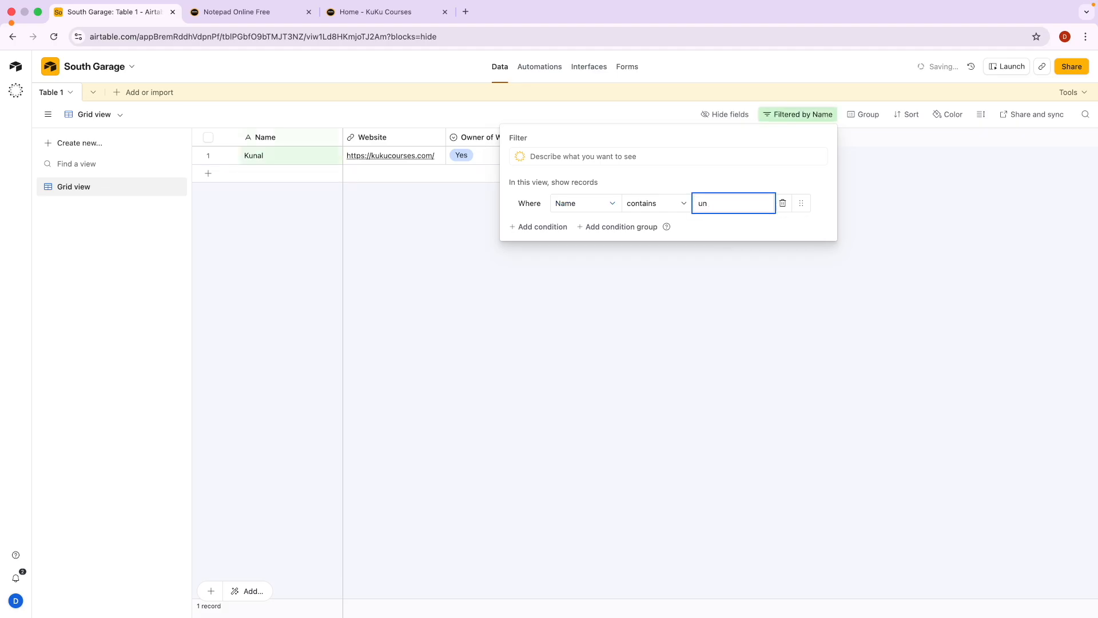
Look over the filtered grid, then delete the Name contains 'un' condition.
key("alt+Tab")
scroll(731, 196, "up", 5)
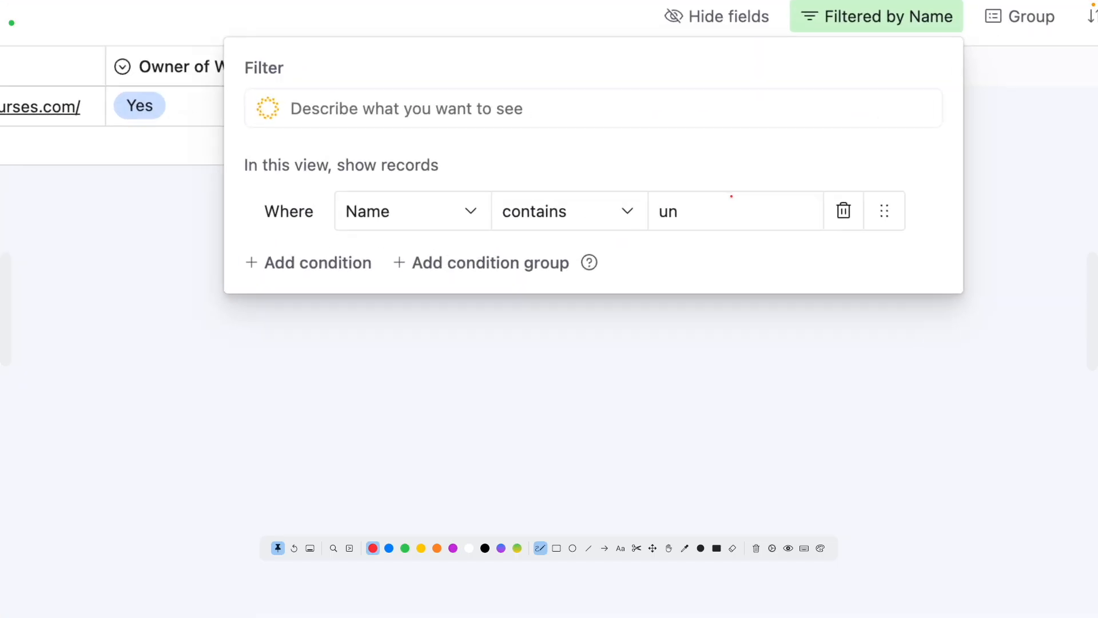
scroll(731, 196, "left", 4)
scroll(731, 196, "up", 1)
left_click_drag(305, 195, 304, 195)
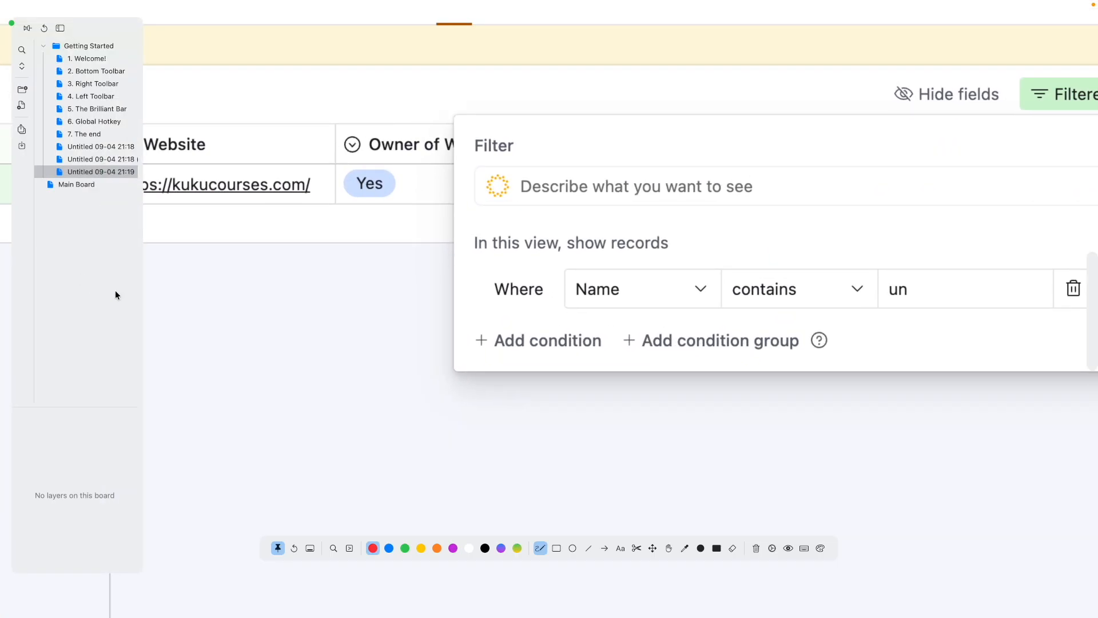
left_click(273, 293)
scroll(281, 293, "left", 1)
scroll(281, 294, "left", 10)
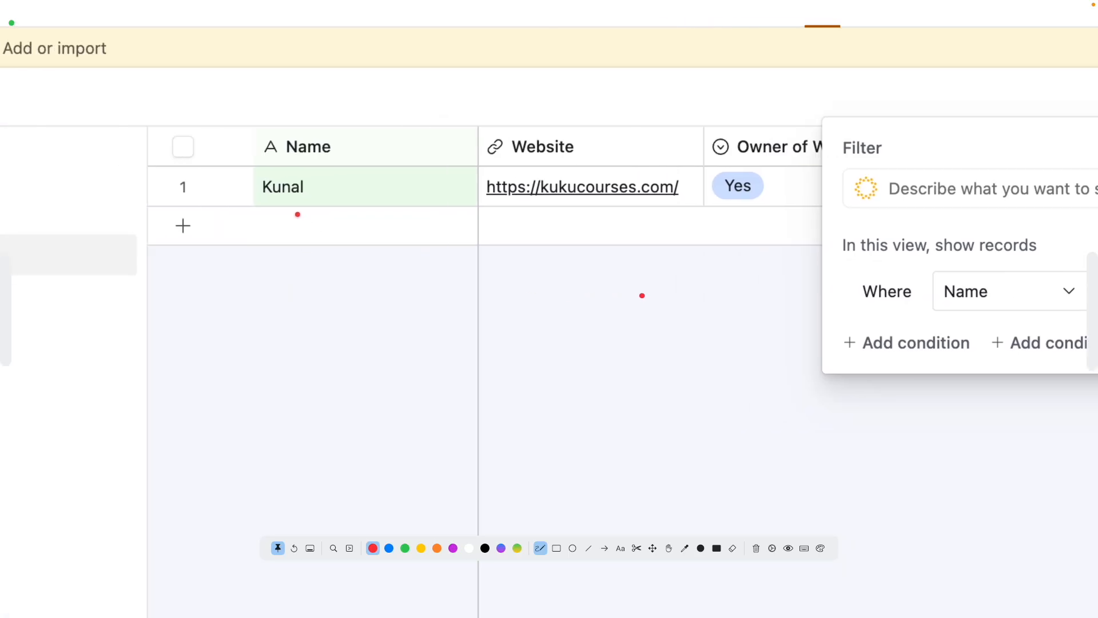
left_click_drag(274, 196, 287, 198)
scroll(456, 261, "right", 10)
mouse_move(894, 274)
left_mouse_down()
mouse_move(867, 276)
mouse_move(889, 311)
mouse_move(902, 276)
left_mouse_up()
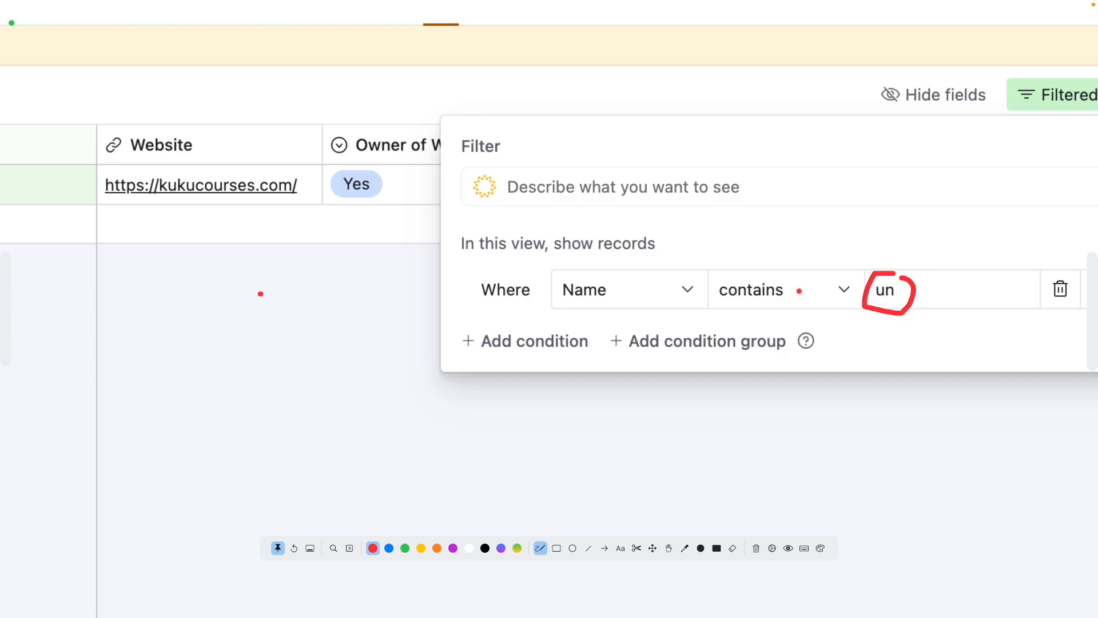
left_click_drag(752, 306, 774, 307)
left_click_drag(560, 305, 612, 305)
key("Escape")
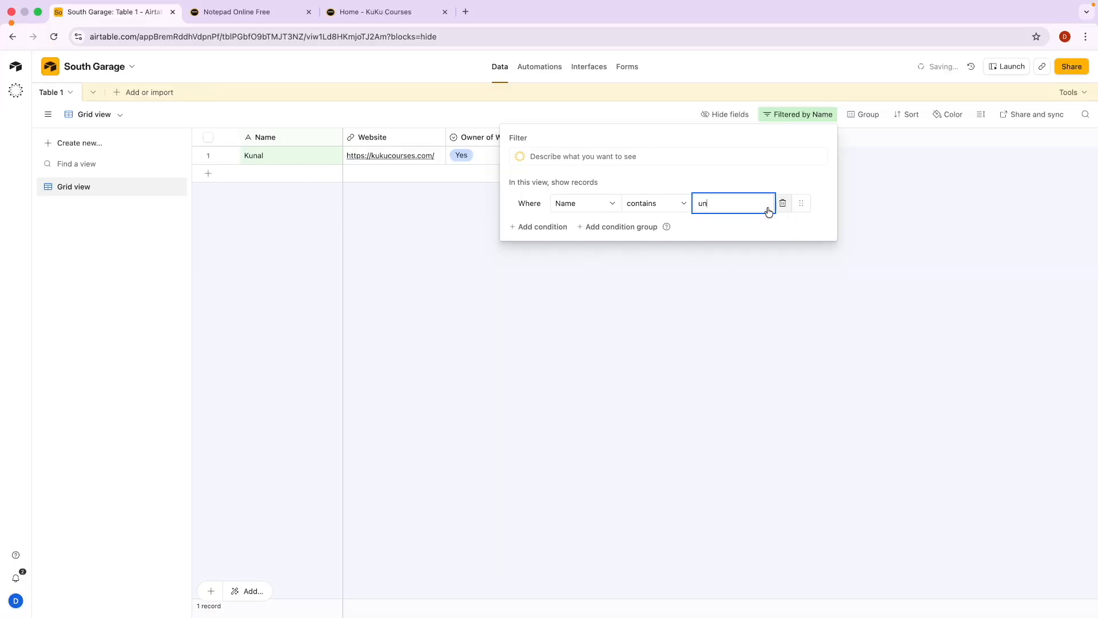
left_click(571, 206)
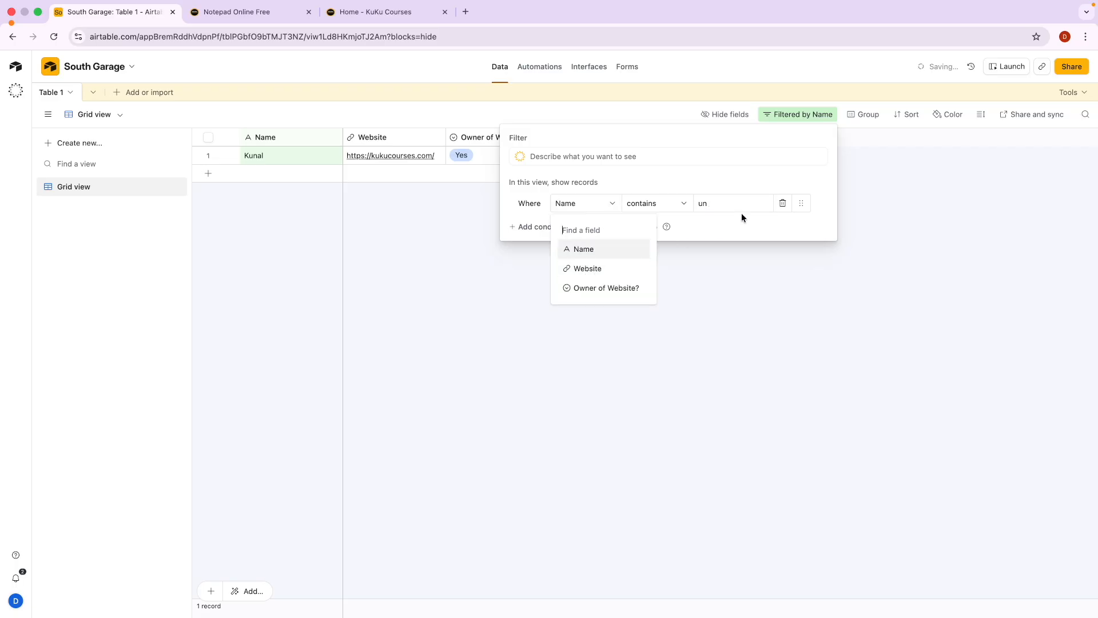
left_click(782, 203)
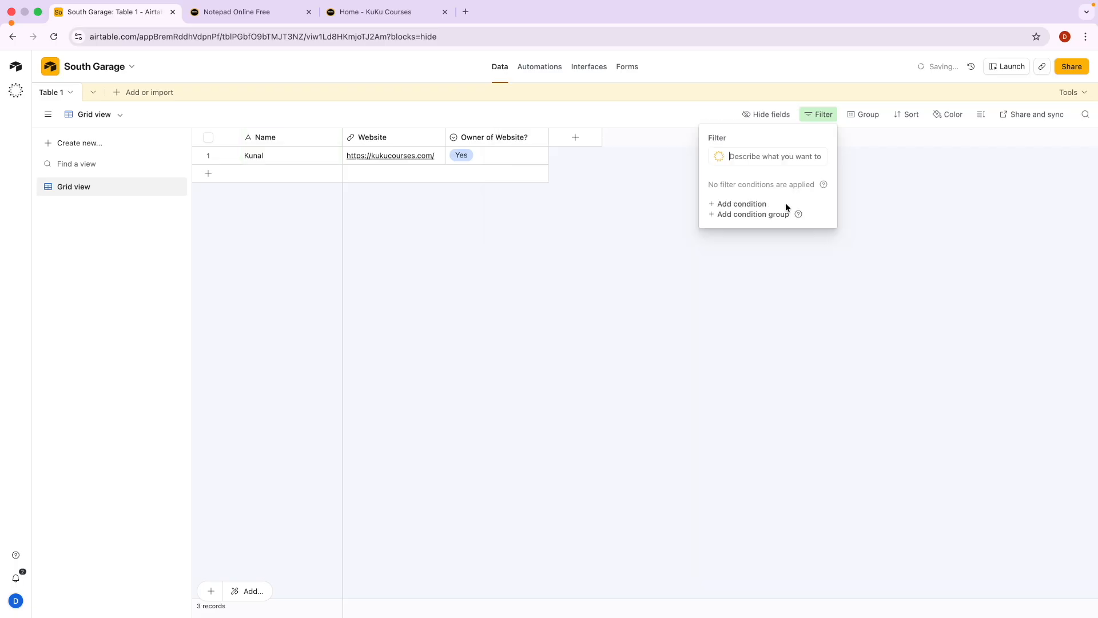
Close the filter panel and check the grouping options without grouping.
left_click(661, 224)
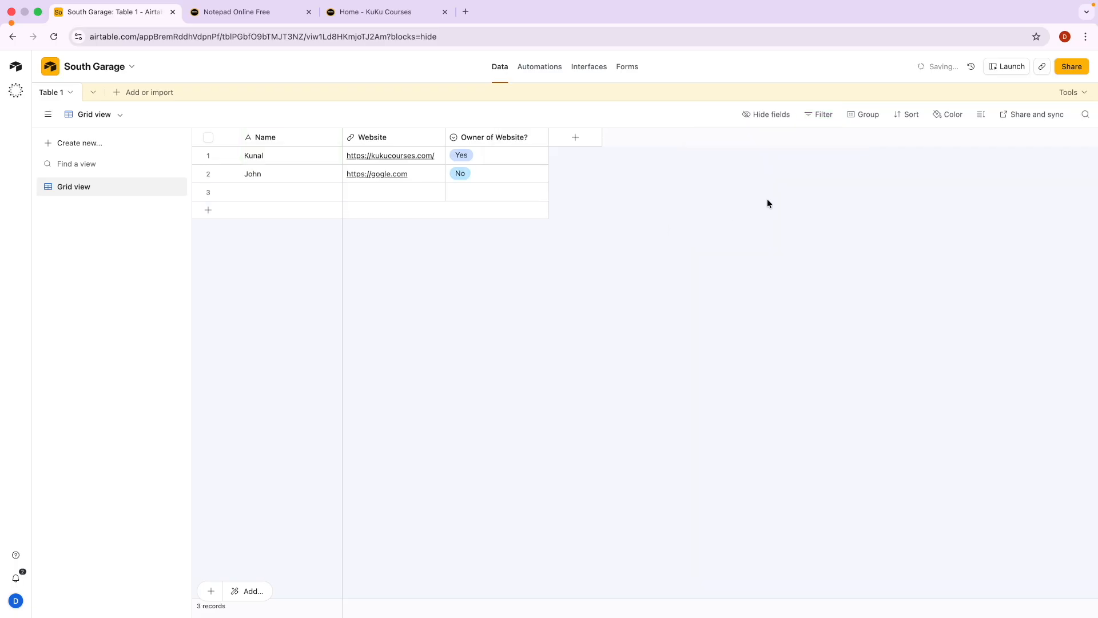
left_click(866, 117)
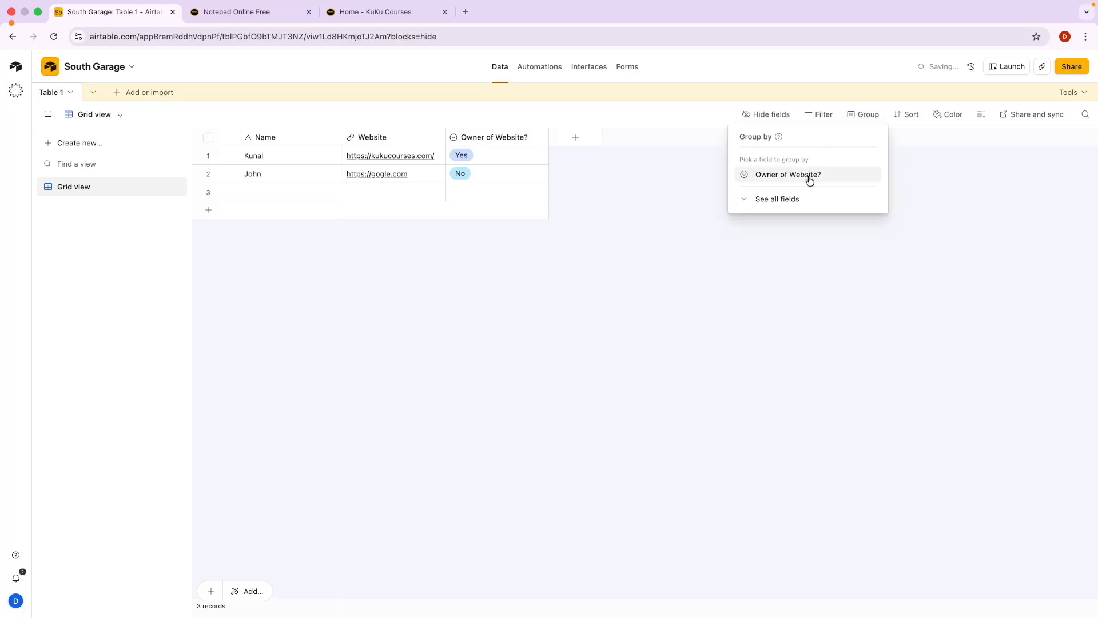
left_click(954, 168)
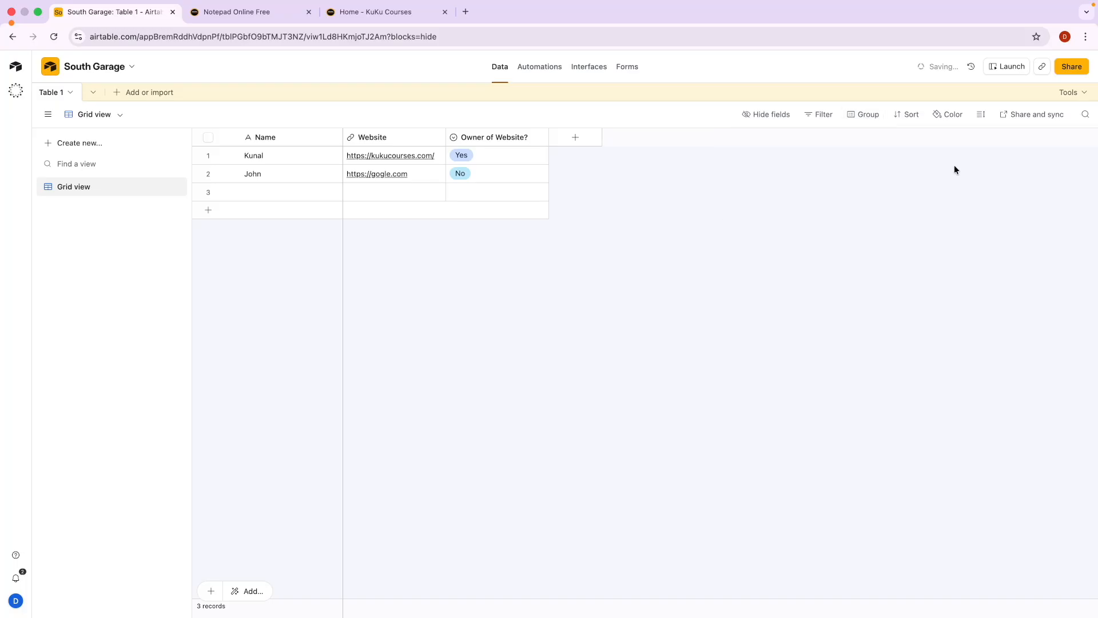
Sort by Website, switch it to Z → A, then remove the sort.
left_click(914, 118)
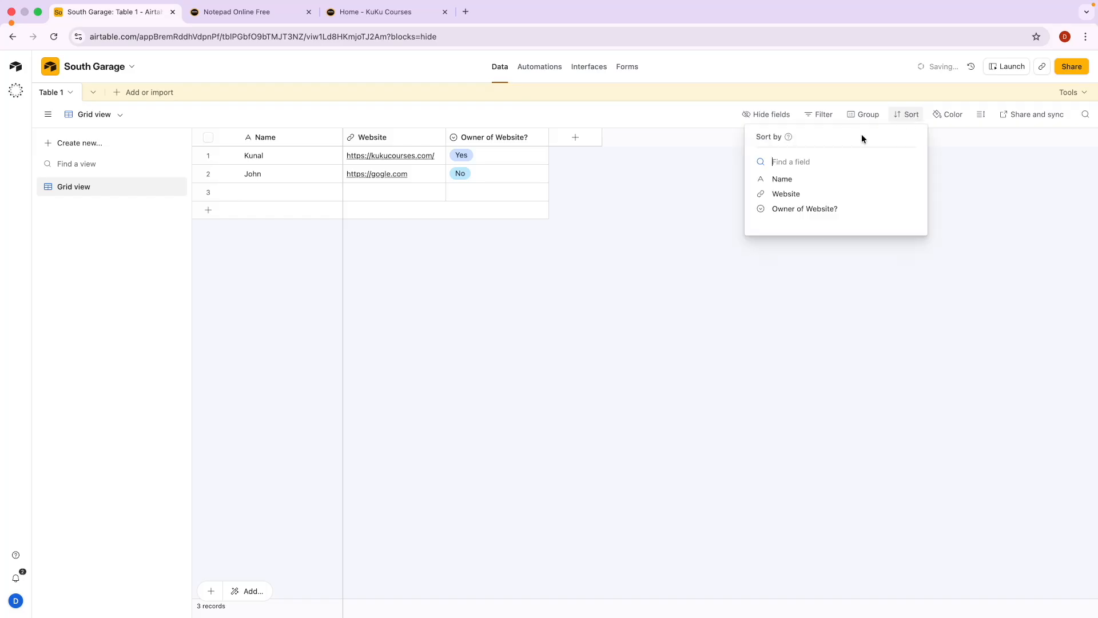
left_click(805, 195)
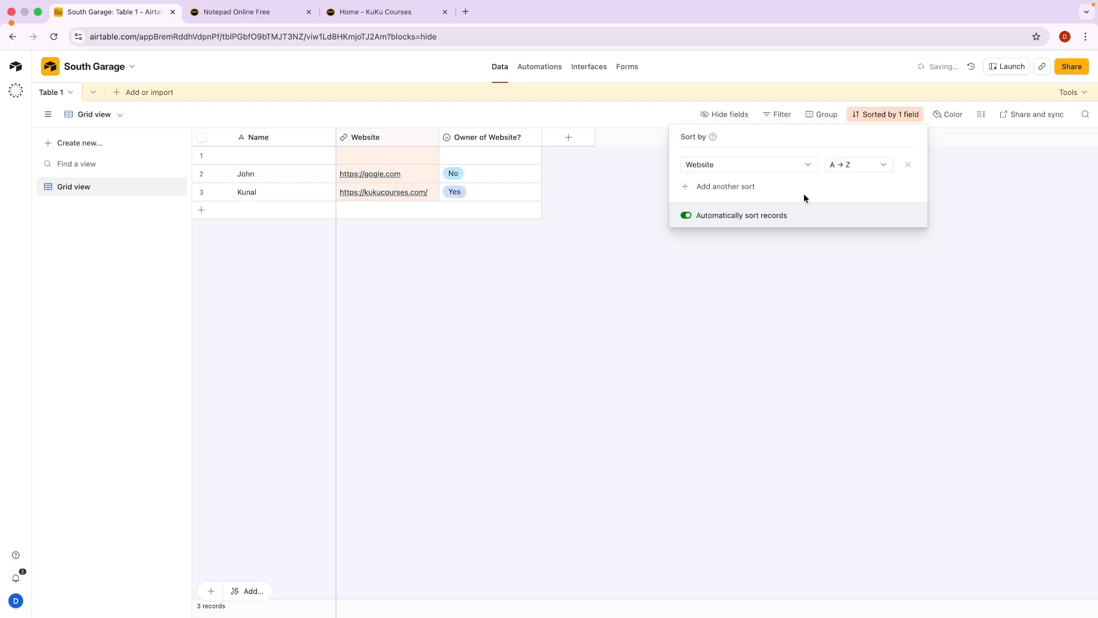
left_click(848, 166)
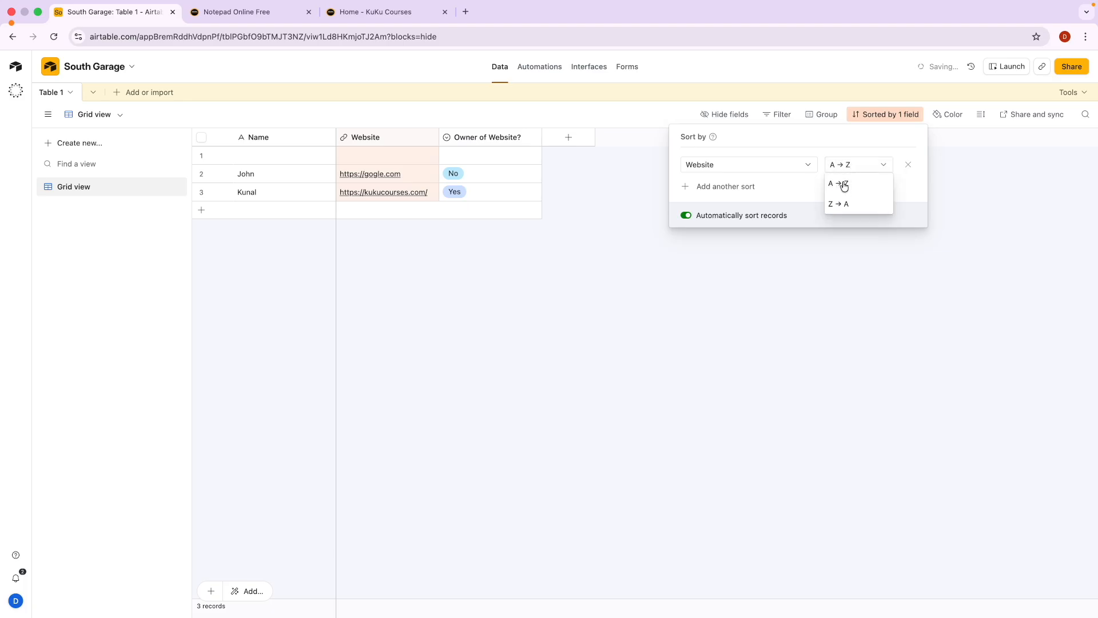
left_click(841, 203)
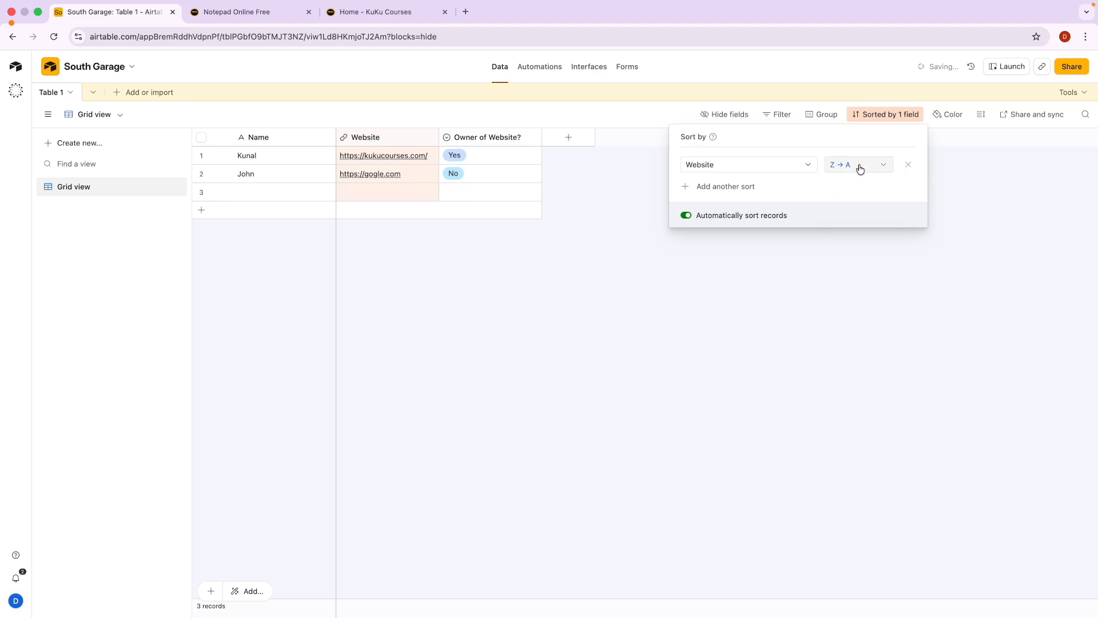
left_click(909, 166)
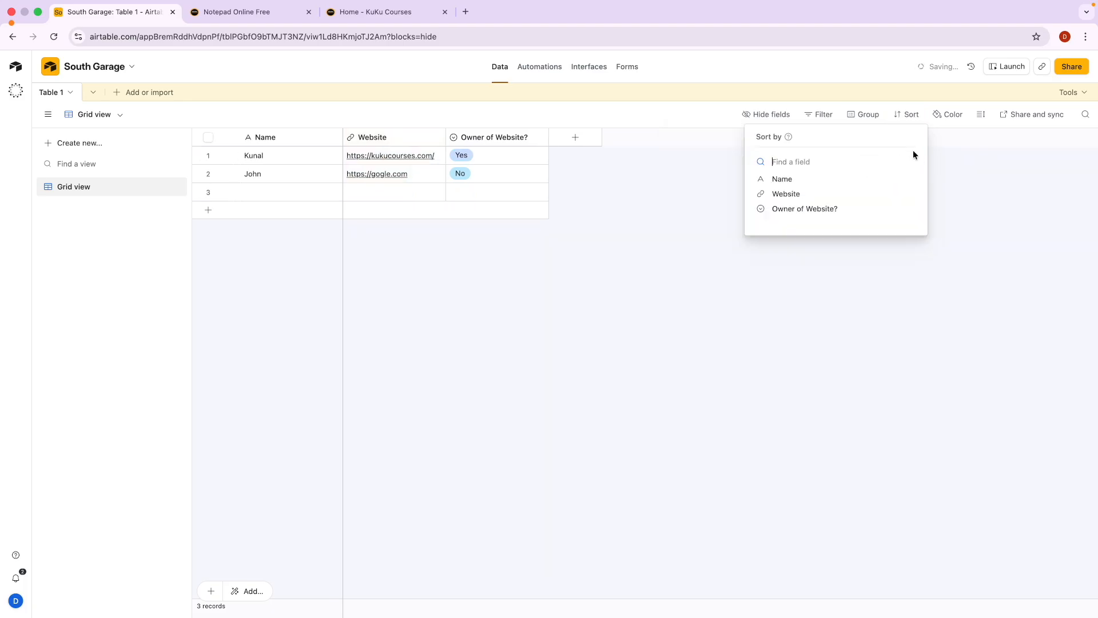
left_click(970, 181)
Dismiss the record colouring upgrade notice and begin renaming Table 1.
left_click(954, 114)
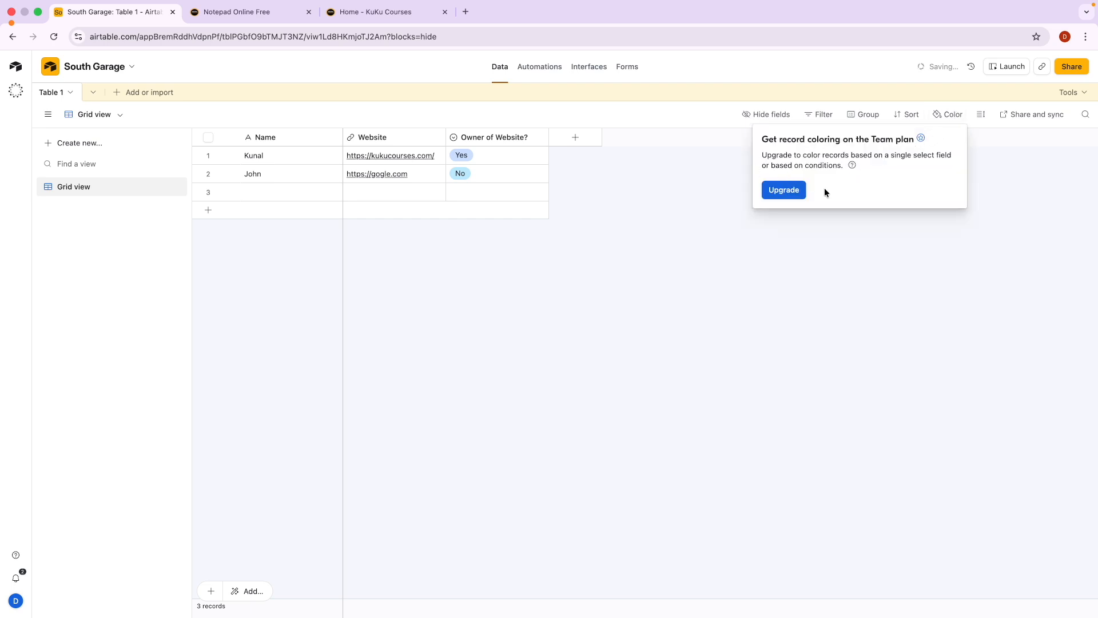
left_click(904, 246)
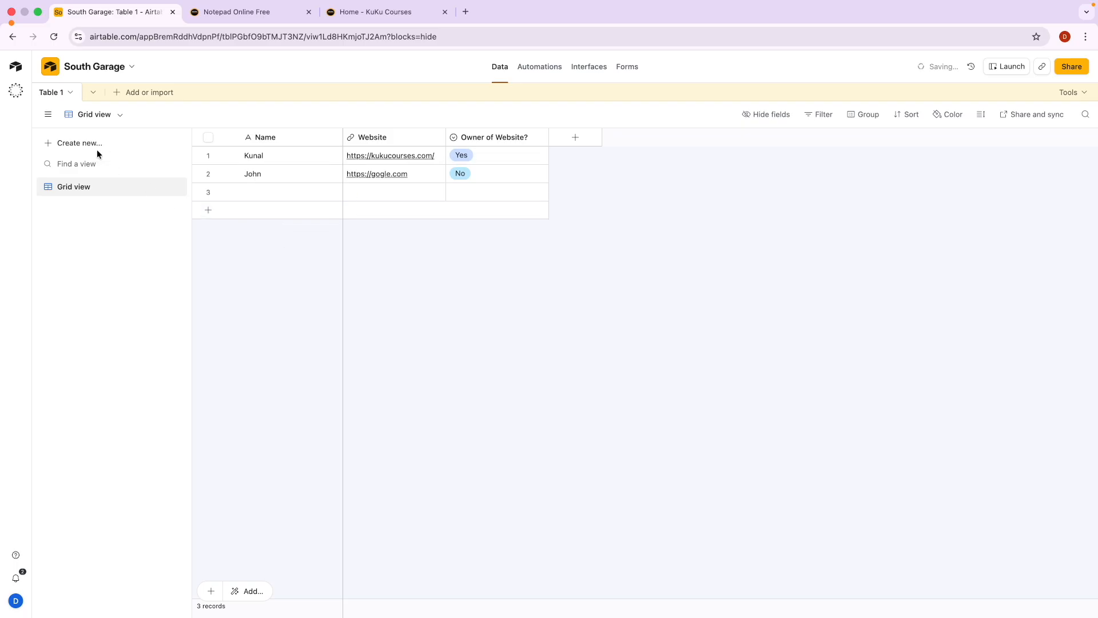
left_click(71, 93)
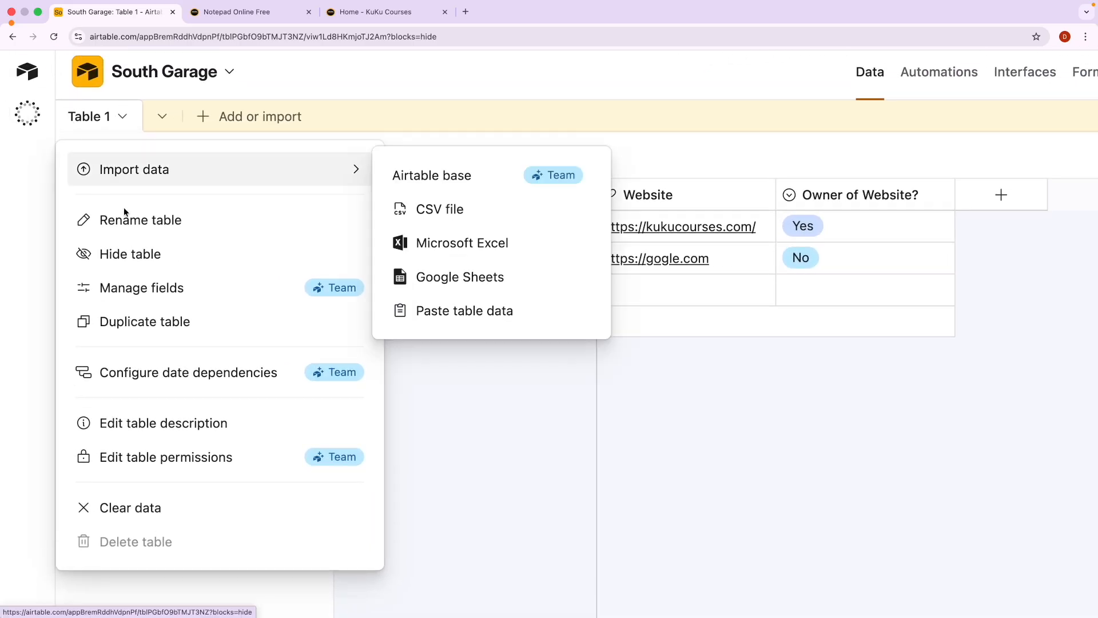
left_click(133, 221)
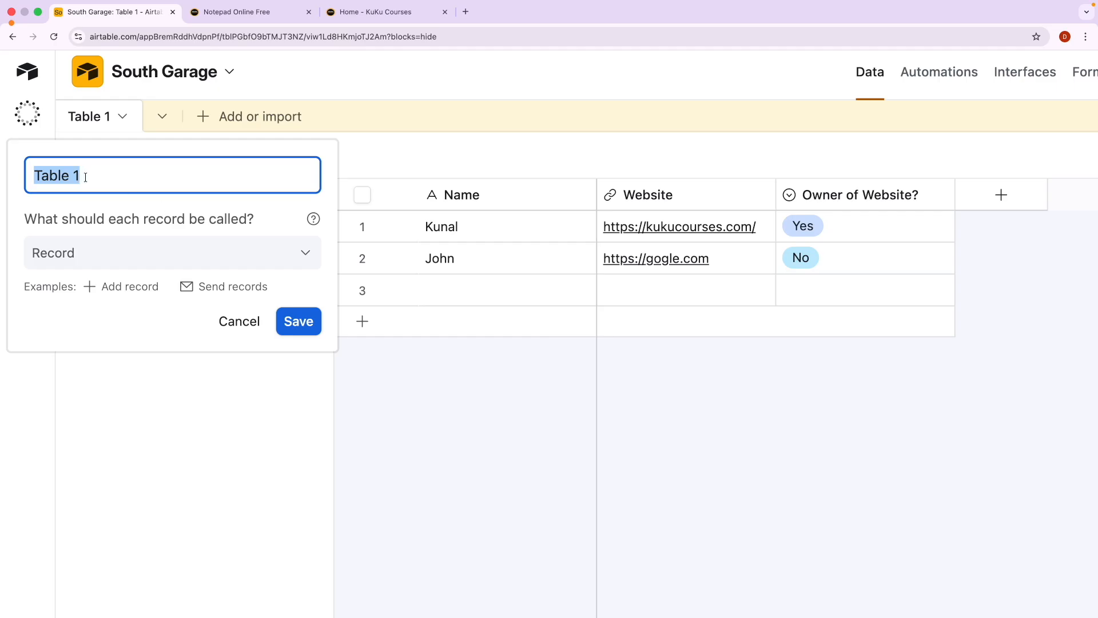
Load chatgpt.com in a new browser tab.
left_click(465, 11)
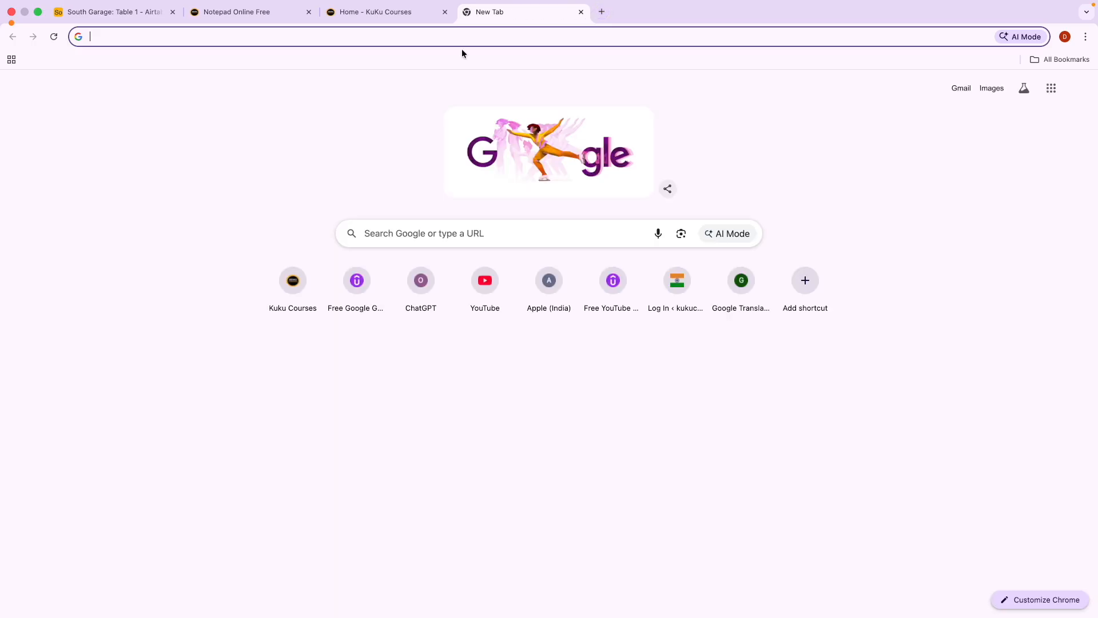
type("united")
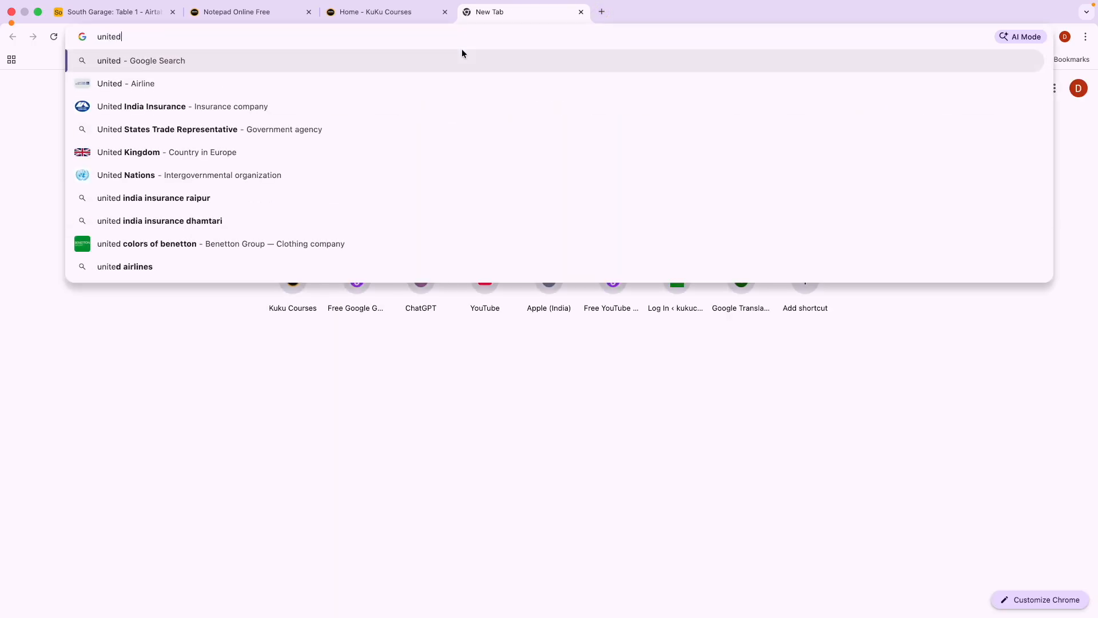
type(" sat")
key("BackSpace")
key("BackSpace")
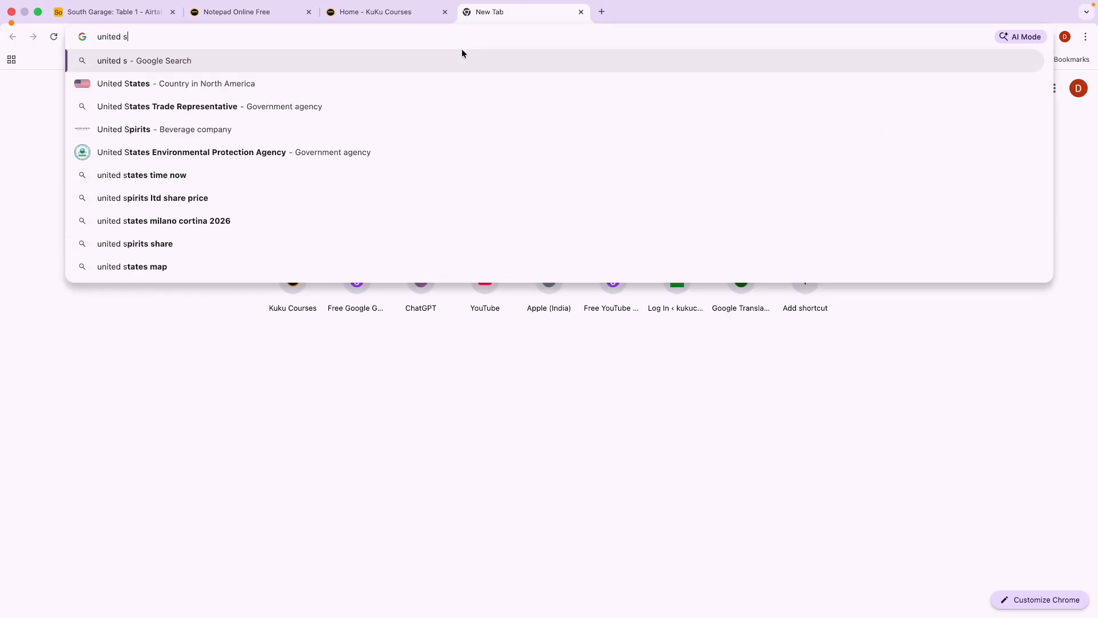
type("t")
key("Down")
key("super+a")
type("c")
key("Return")
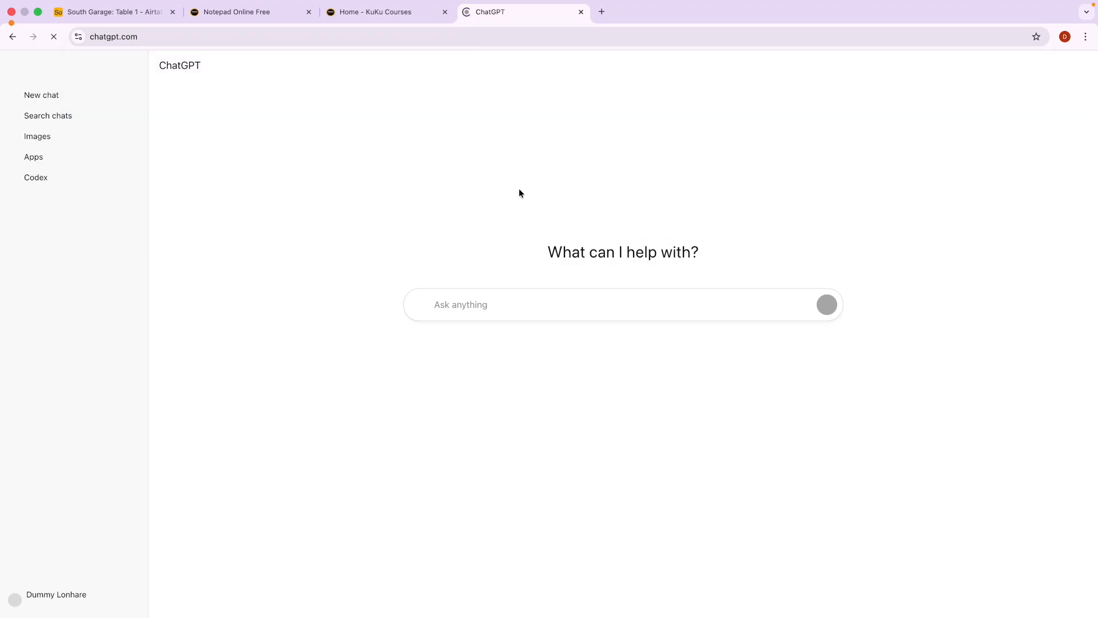
Ask 'south states in US', collapse the sidebar, and open Delaware's details.
type("so")
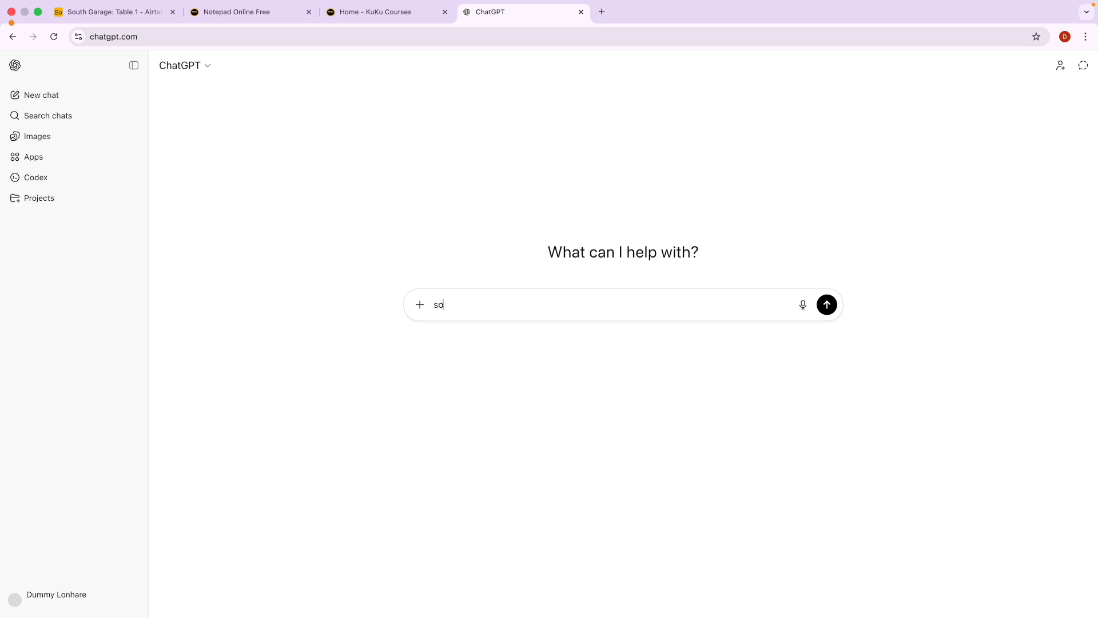
type("uth states ")
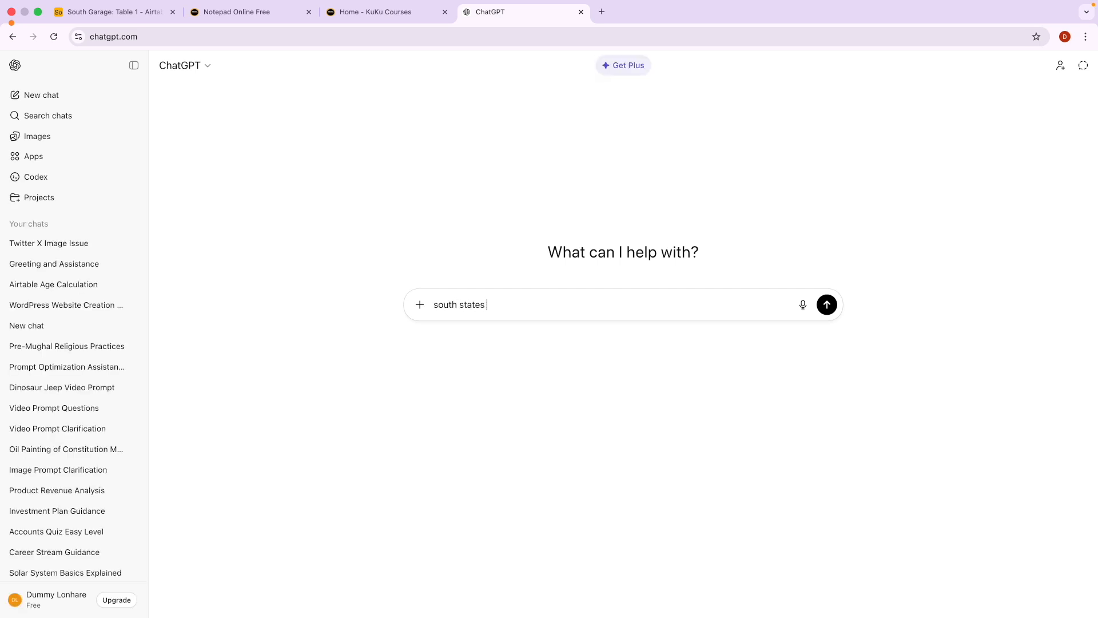
type("in US")
key("Return")
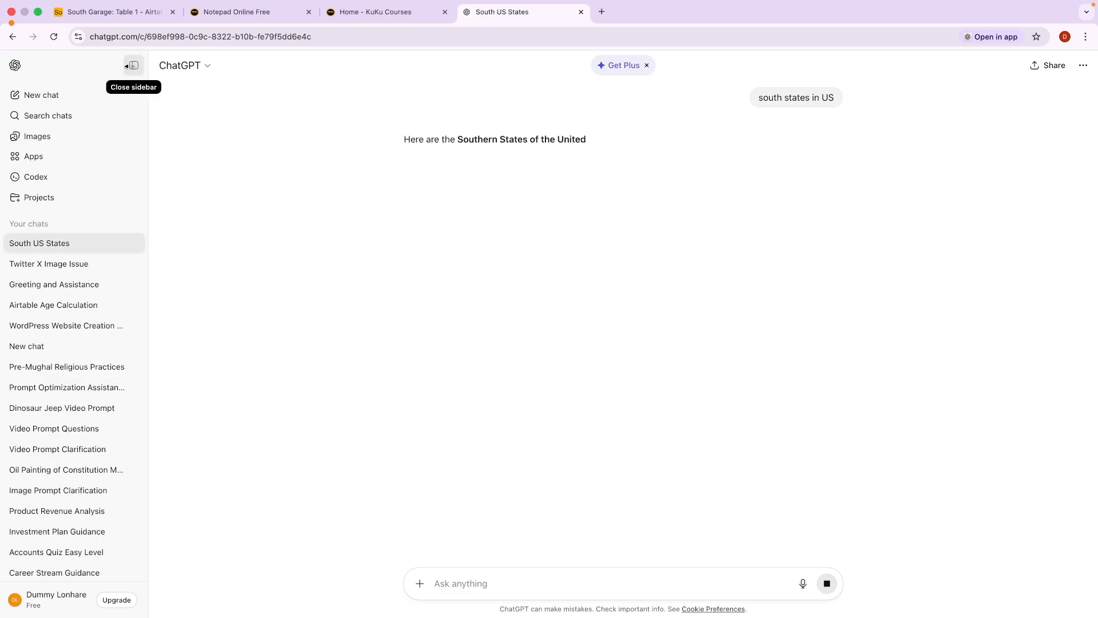
left_click(134, 65)
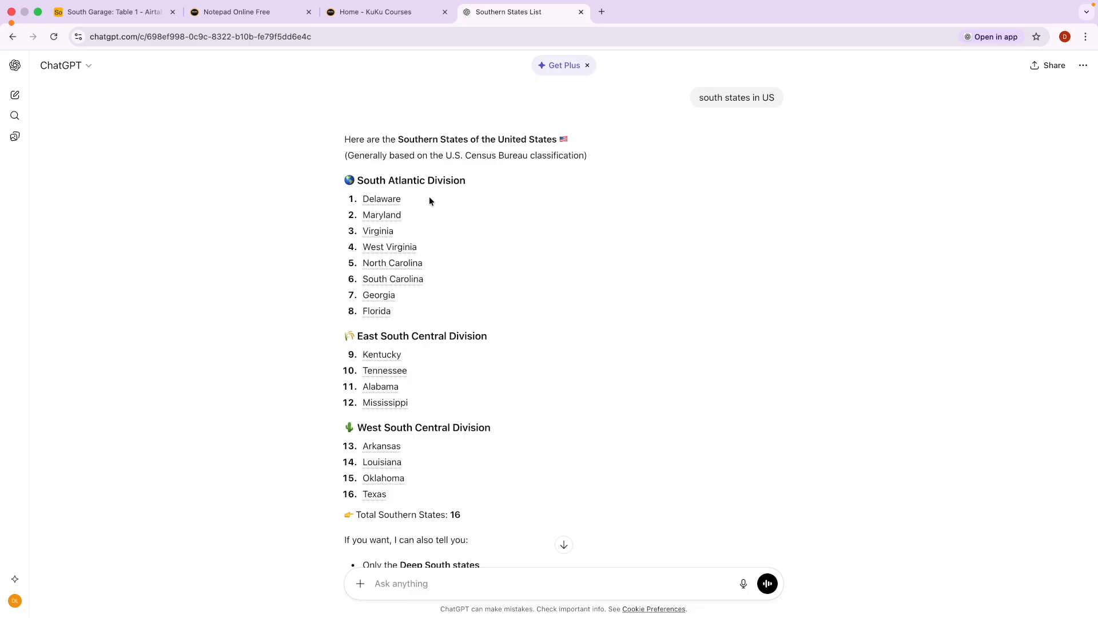
left_click_drag(408, 201, 364, 196)
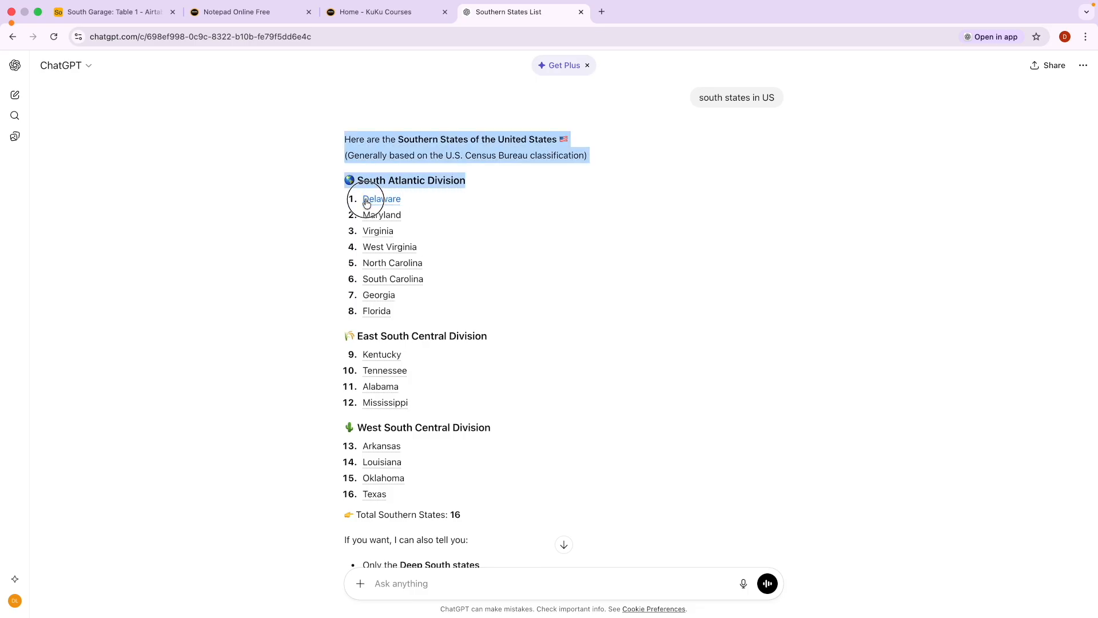
left_click(398, 202)
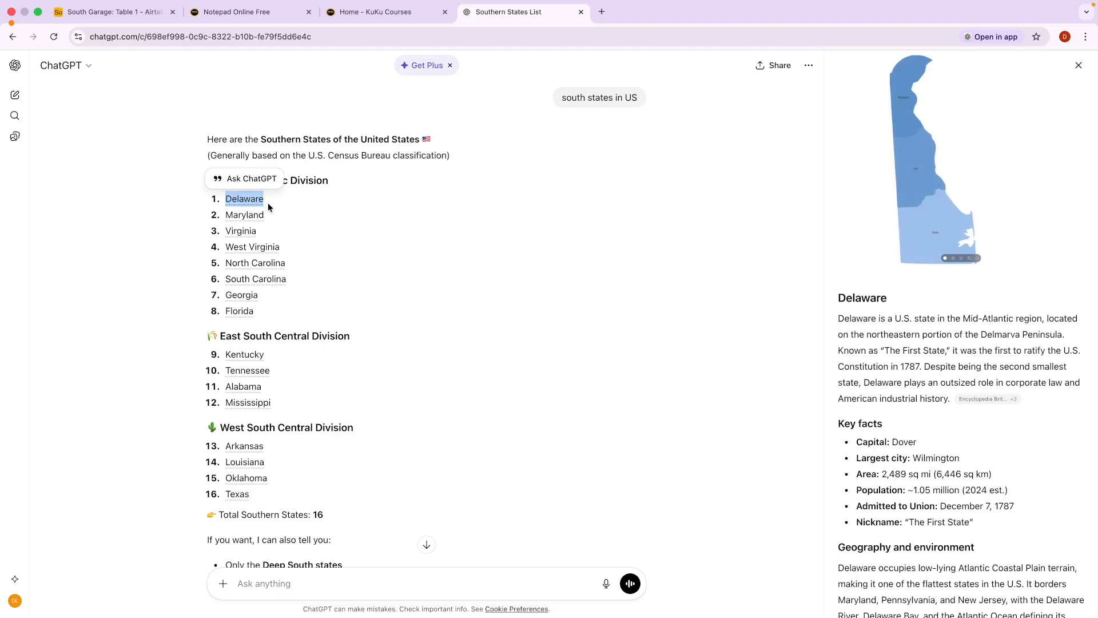
Copy 'Delaware' from ChatGPT and save it as Table 1's new name.
double_click(865, 319)
key("super+c")
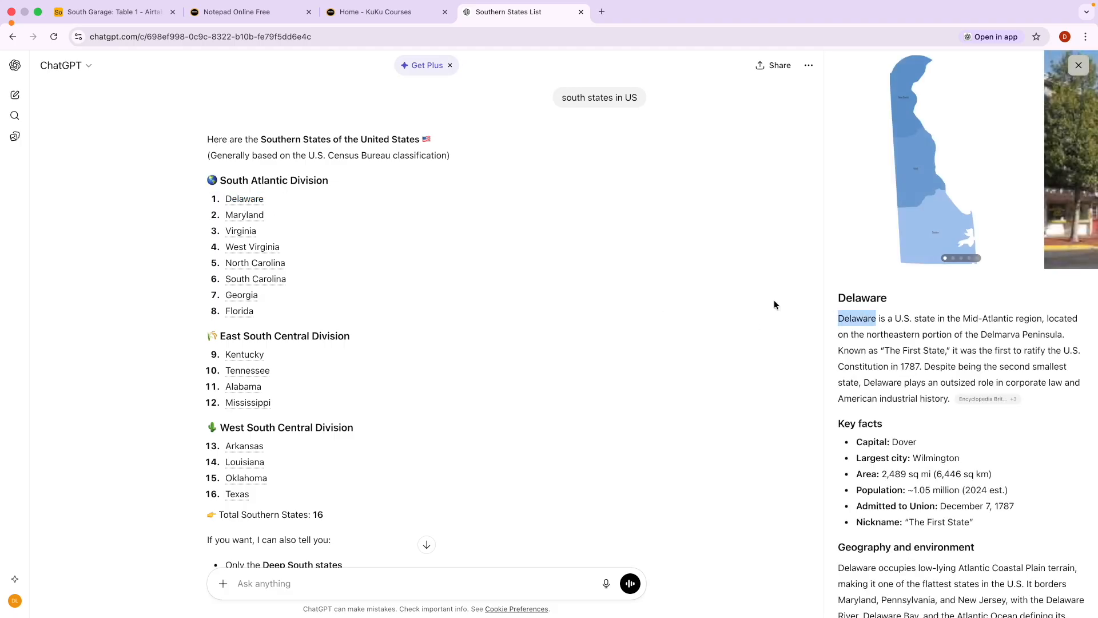
left_click(97, 11)
key("super+v")
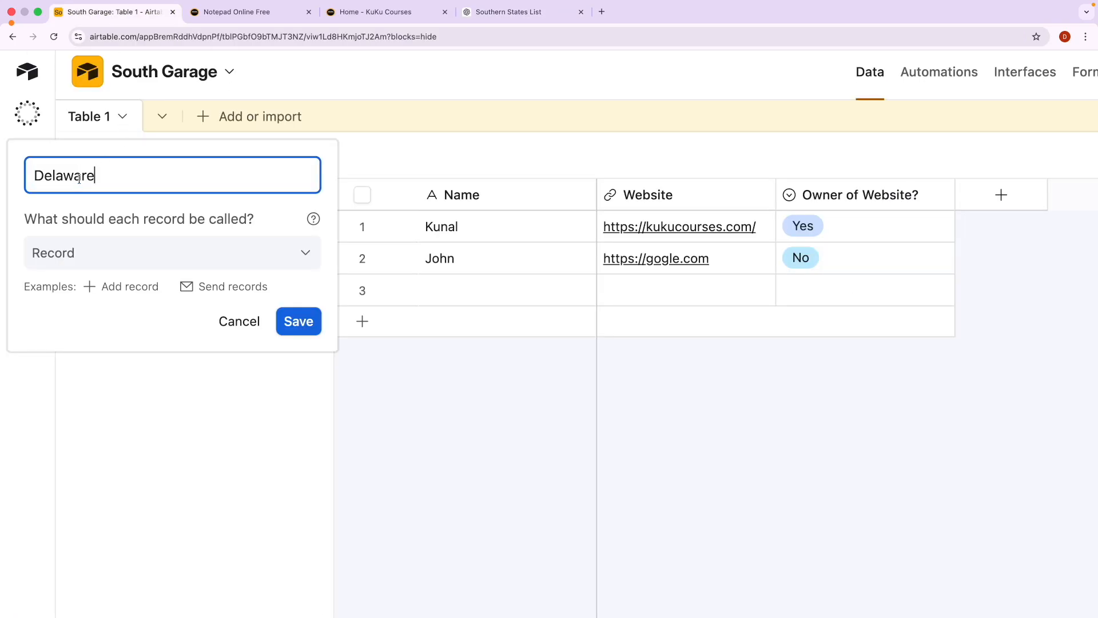
left_click(297, 322)
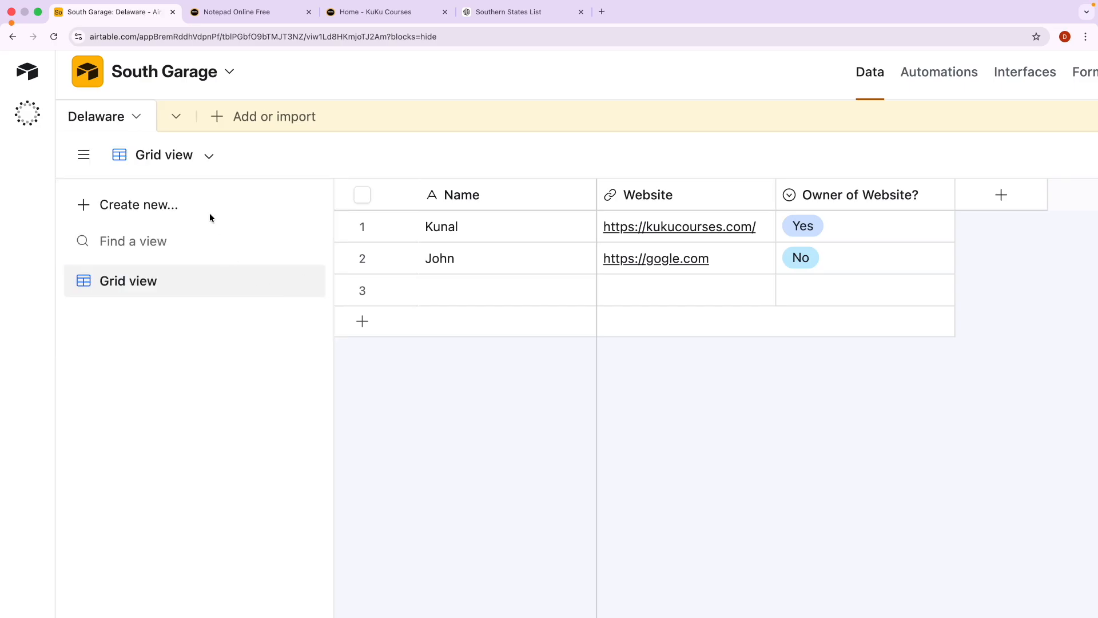
Add a new blank table, Table 2, started from scratch.
left_click(228, 114)
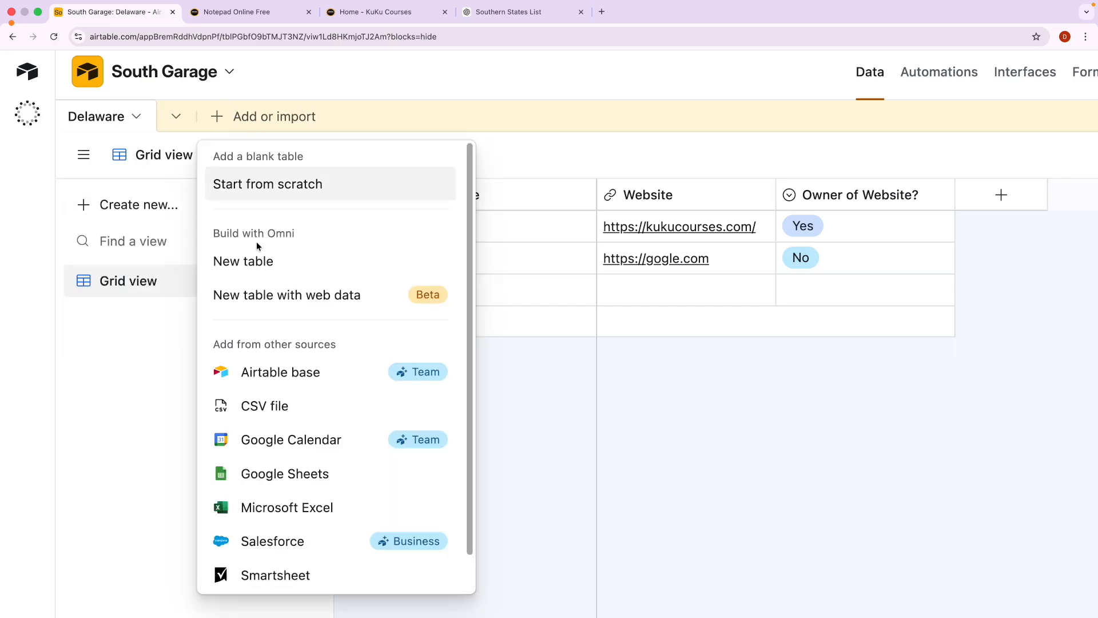
left_click(261, 263)
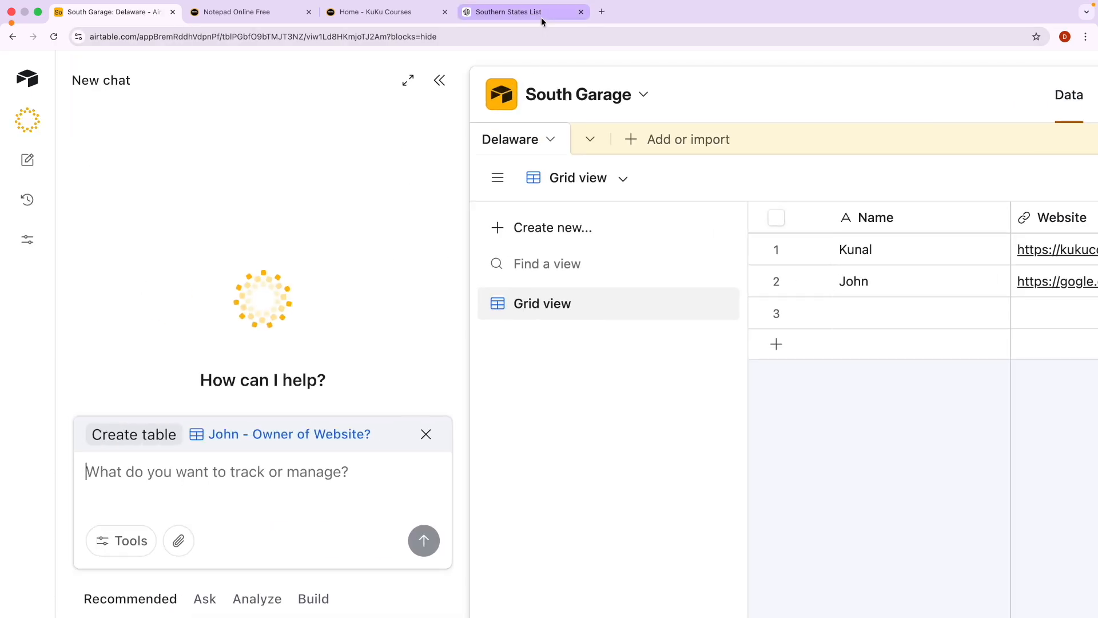
left_click(438, 80)
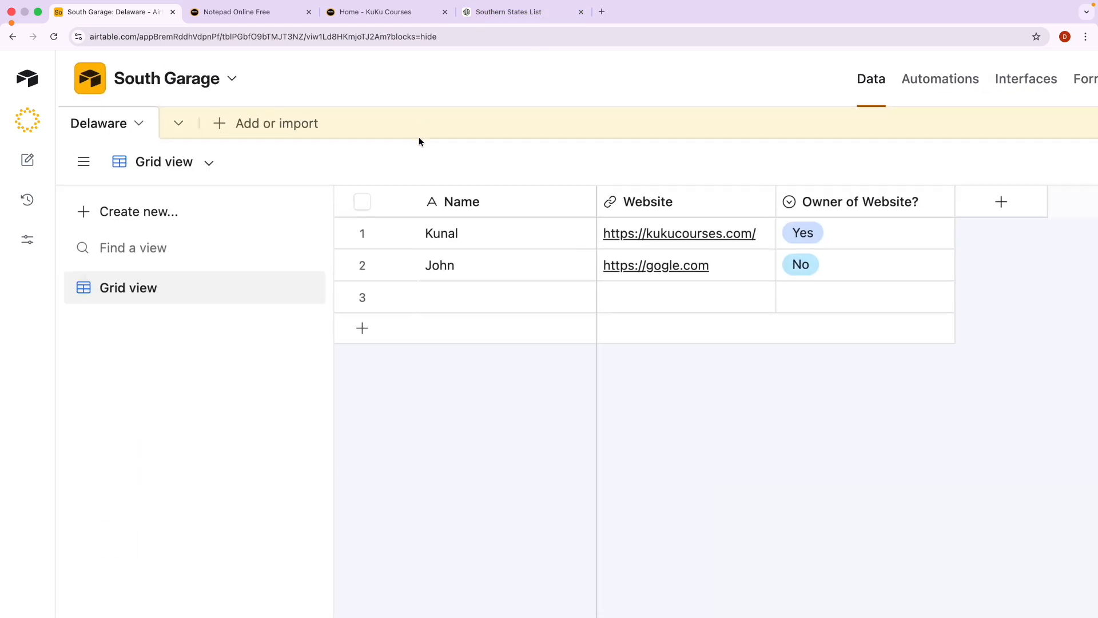
left_click(217, 127)
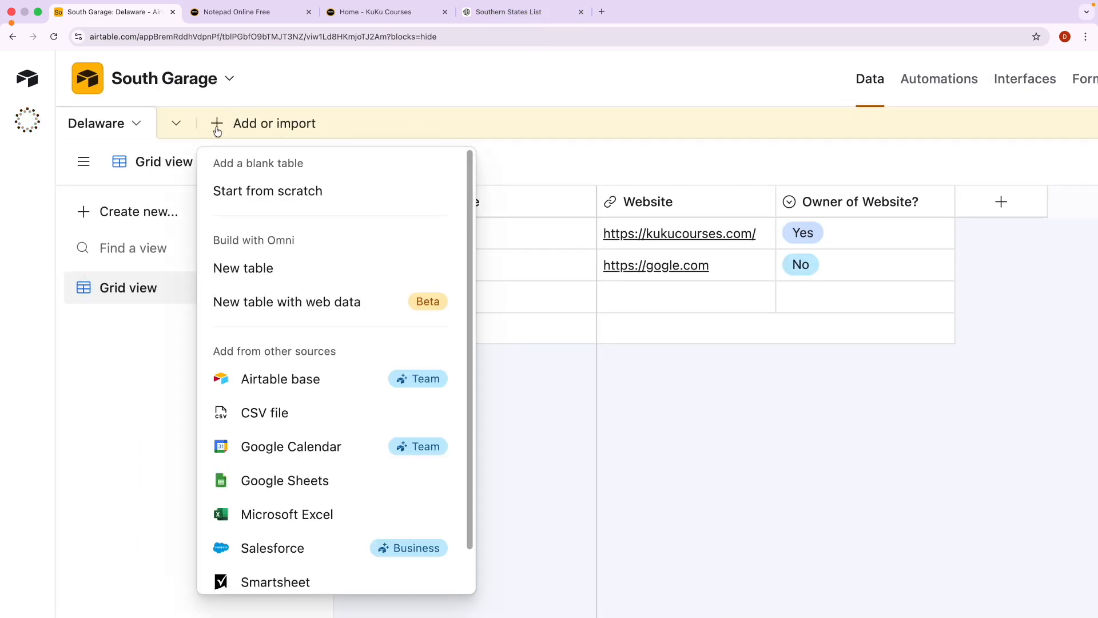
left_click(280, 191)
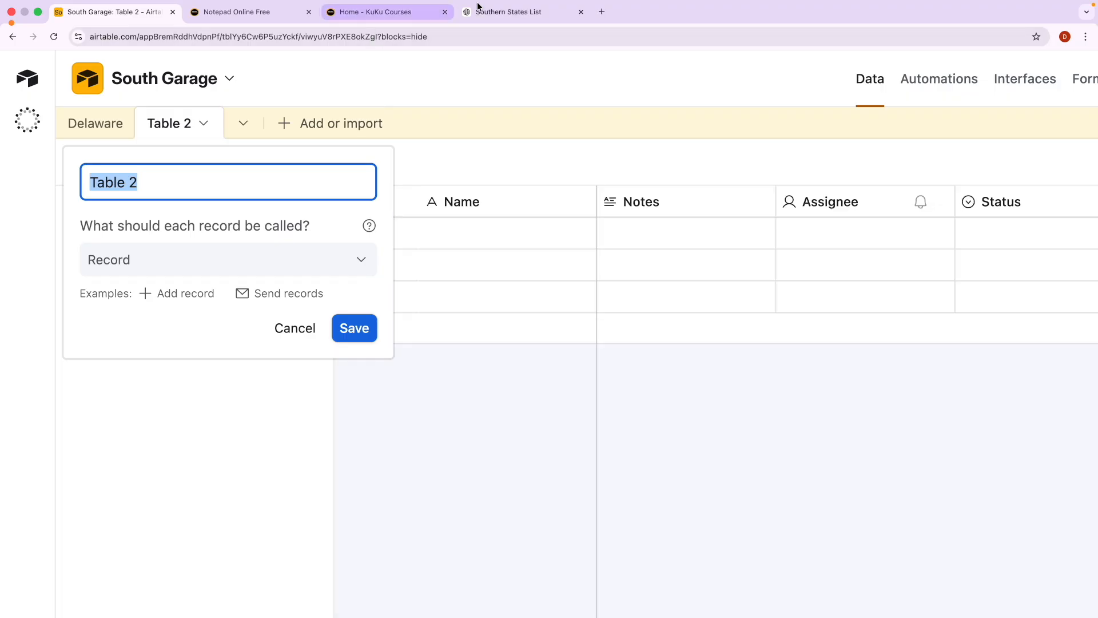
Copy 'Virginia' from the southern states list and save it as Table 2's name.
left_click(510, 11)
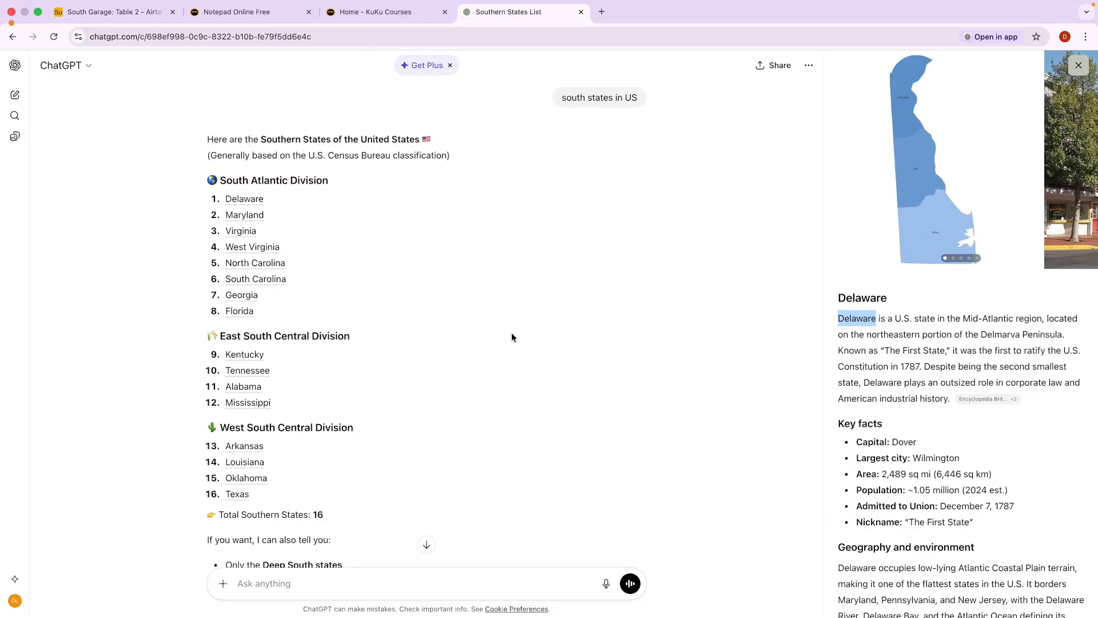
left_click(244, 232)
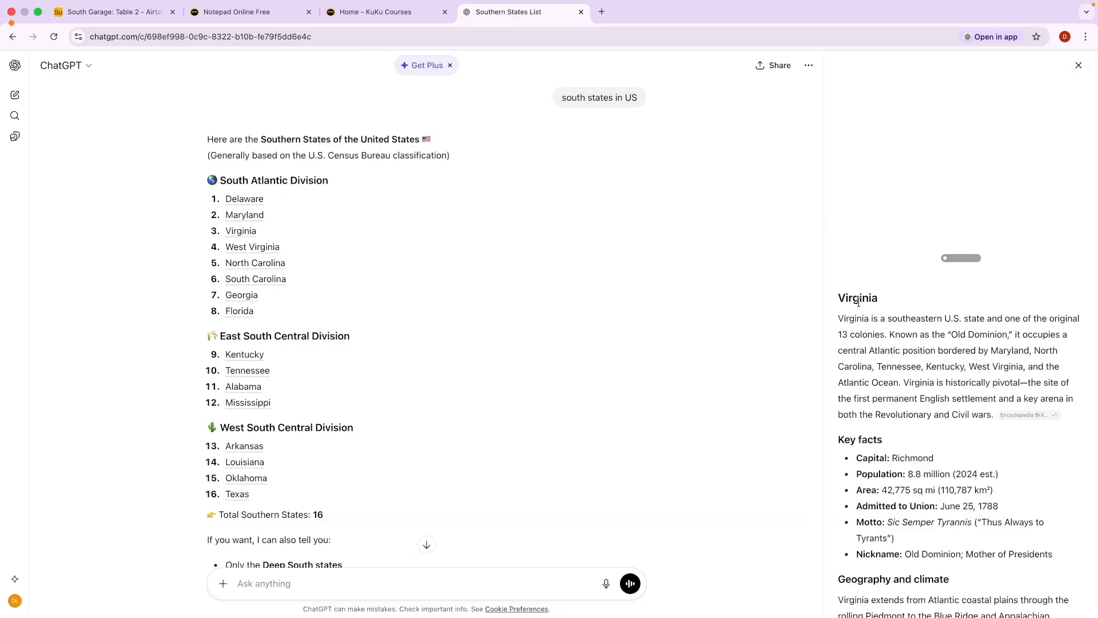
double_click(859, 297)
key("ctrl+c")
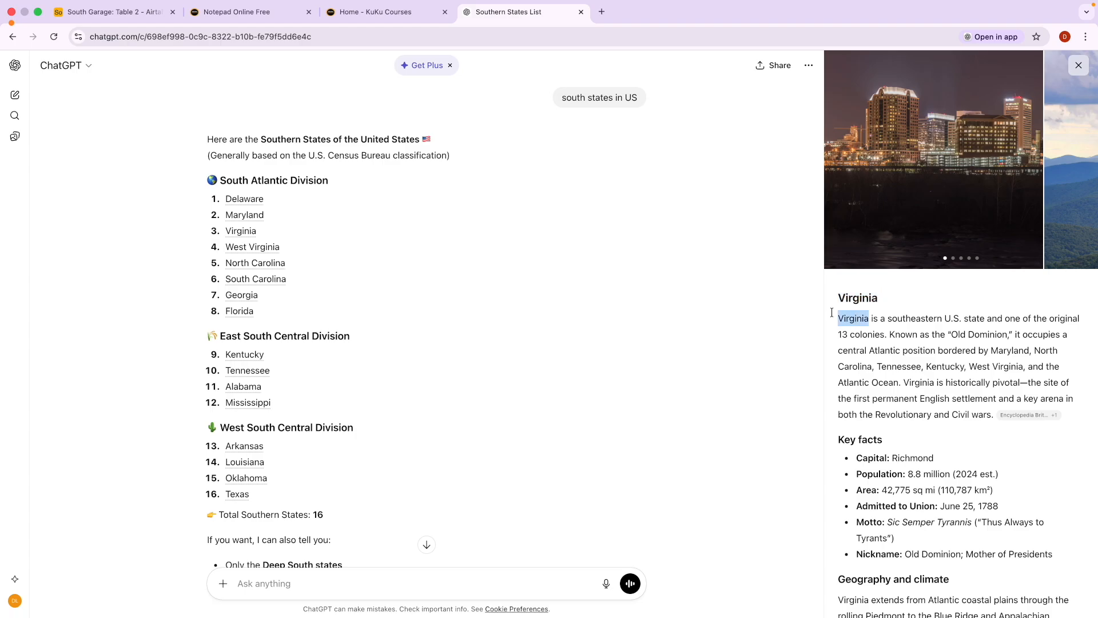
left_click(108, 11)
key("ctrl+v")
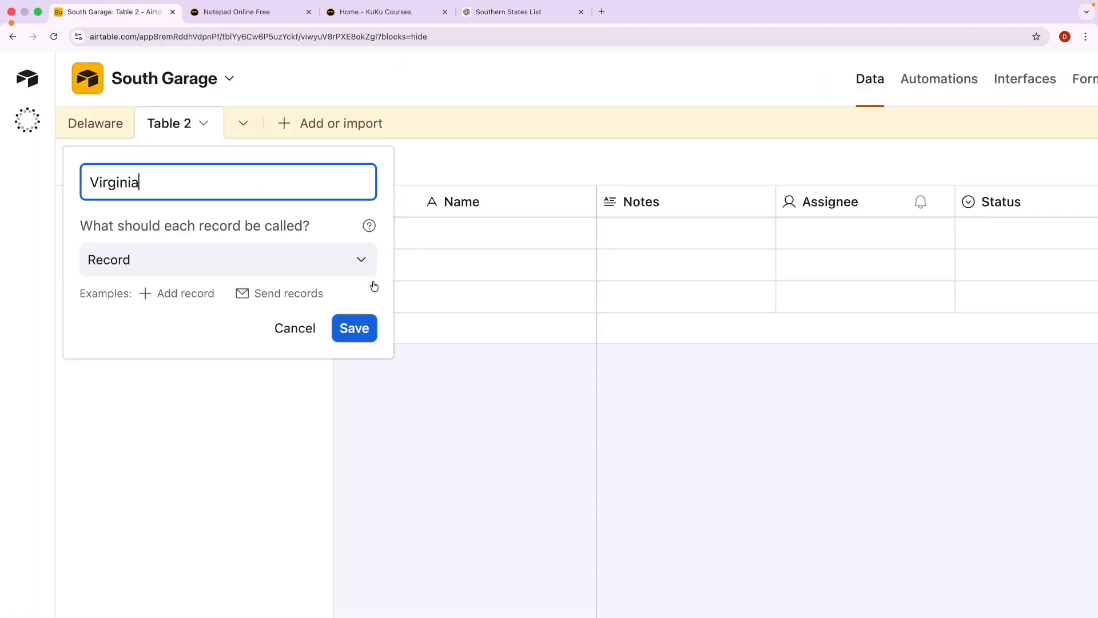
left_click(356, 328)
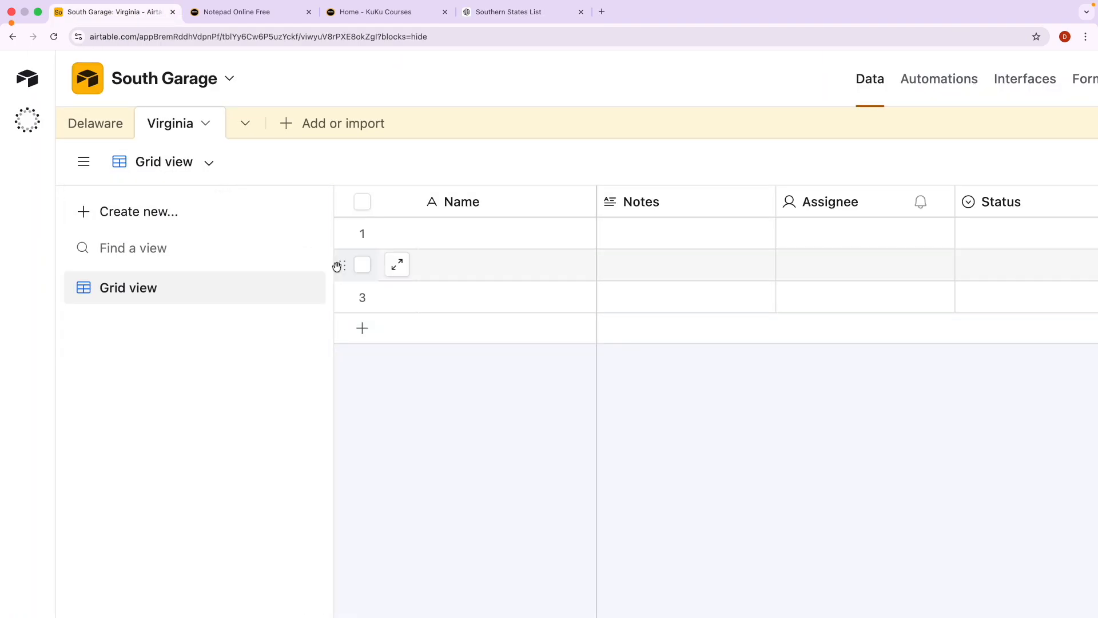
Check the Delaware and Virginia tables, then reset the page zoom to normal size.
left_click(95, 124)
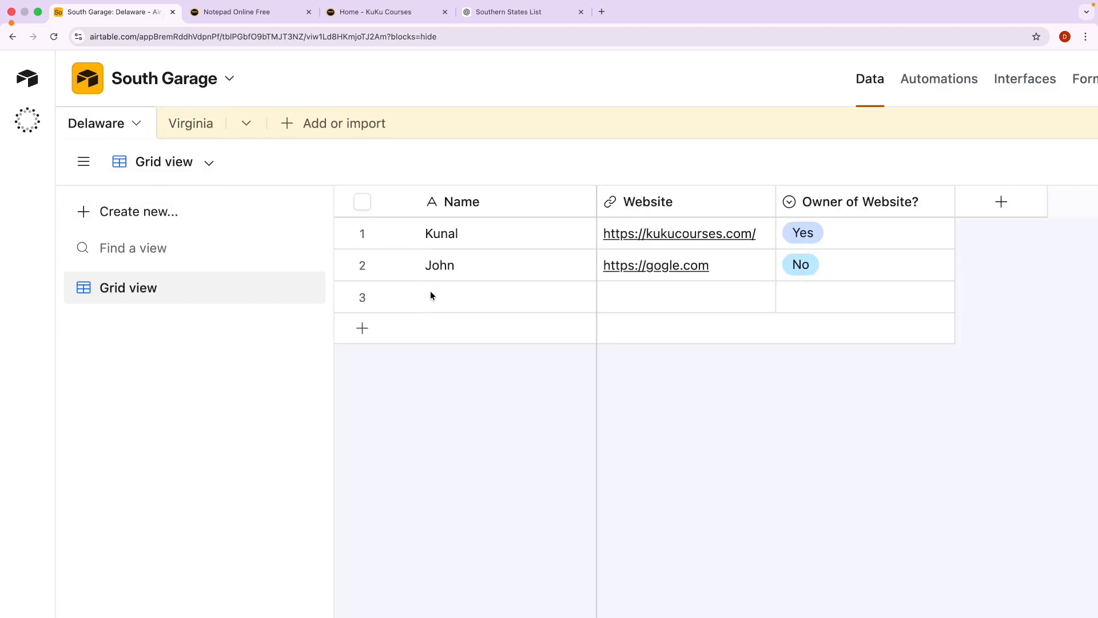
left_click(194, 124)
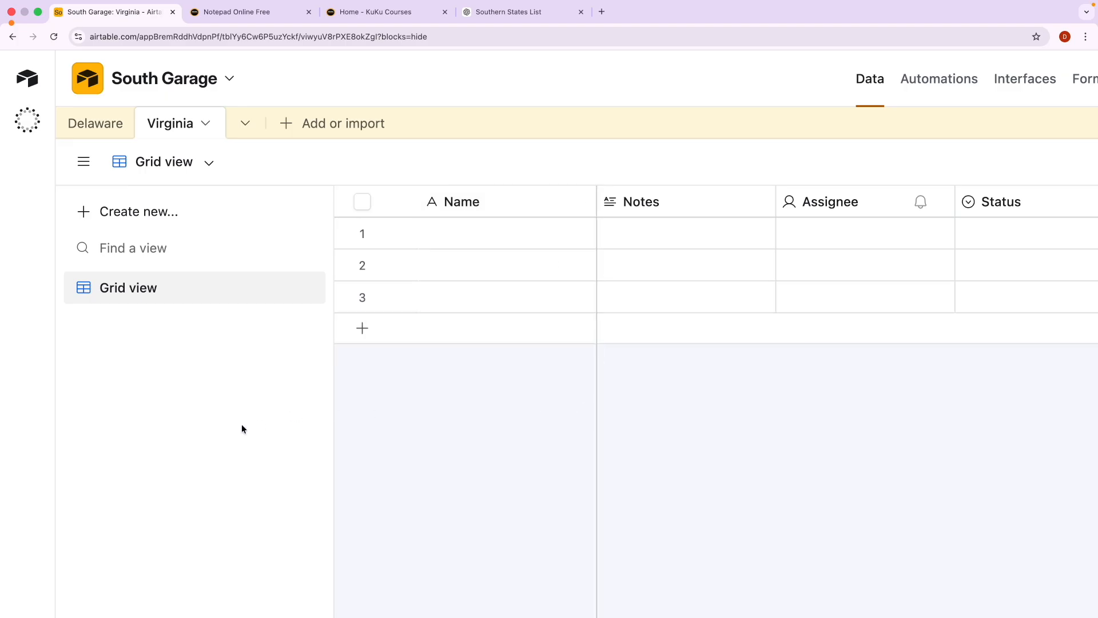
key("ctrl+0")
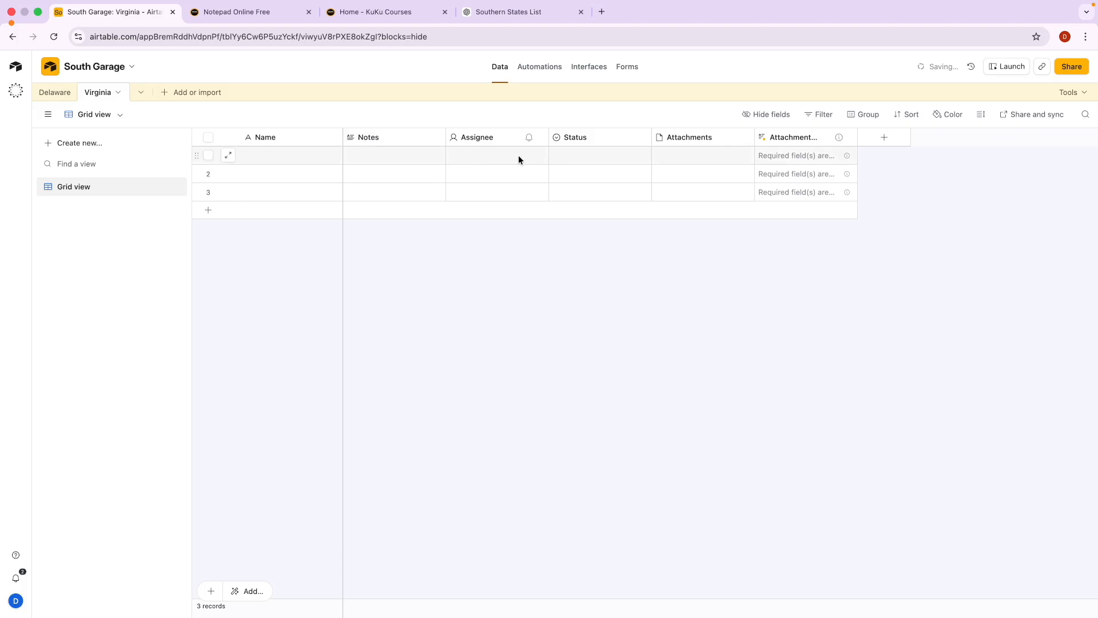
Make Virginia's Notes a 5-star Rating field, rate row 1 three stars, then open Delaware.
left_click(436, 139)
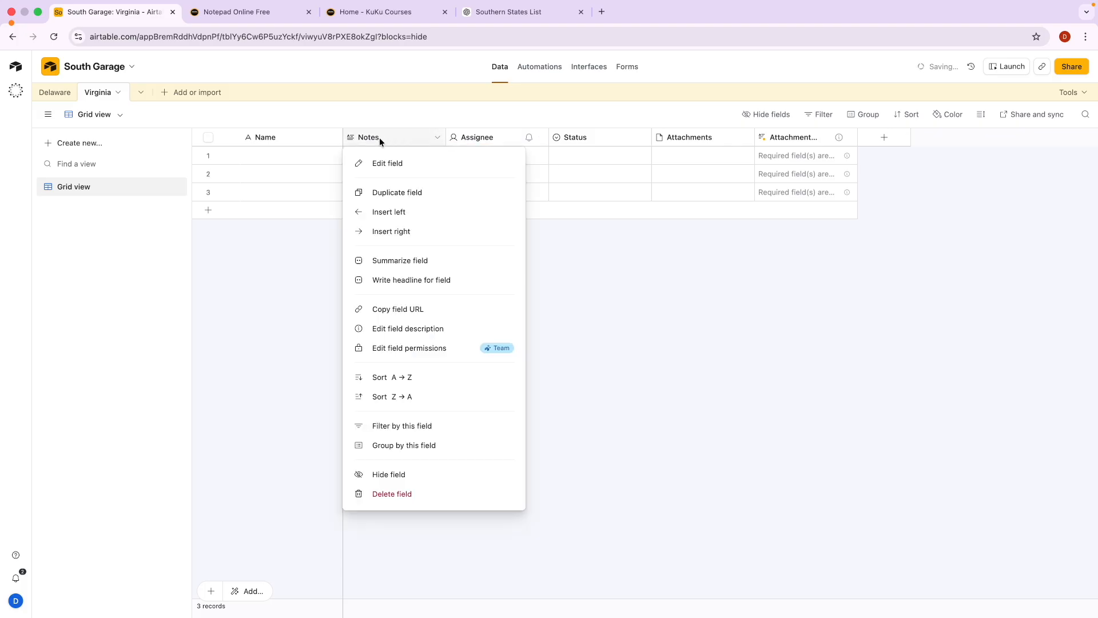
left_click(391, 164)
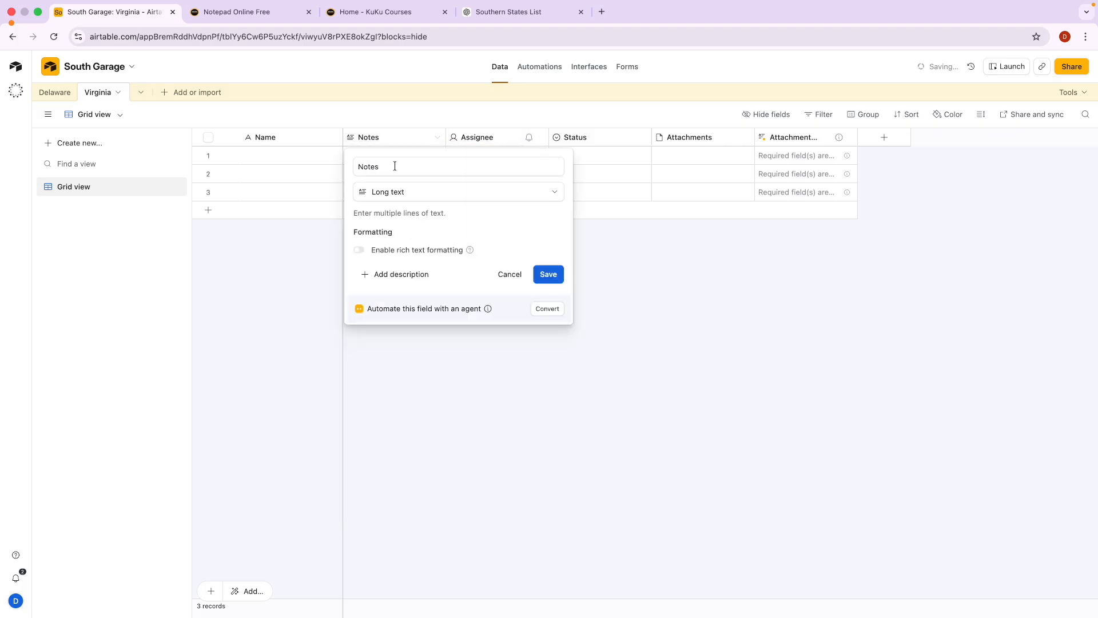
left_click(407, 198)
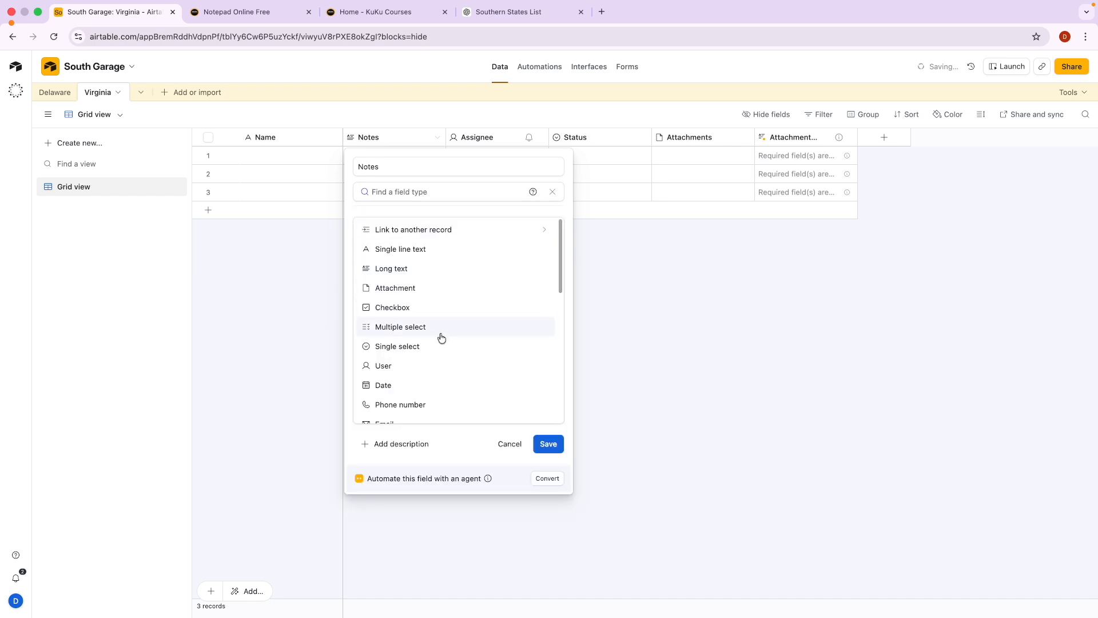
scroll(428, 382, "down", 5)
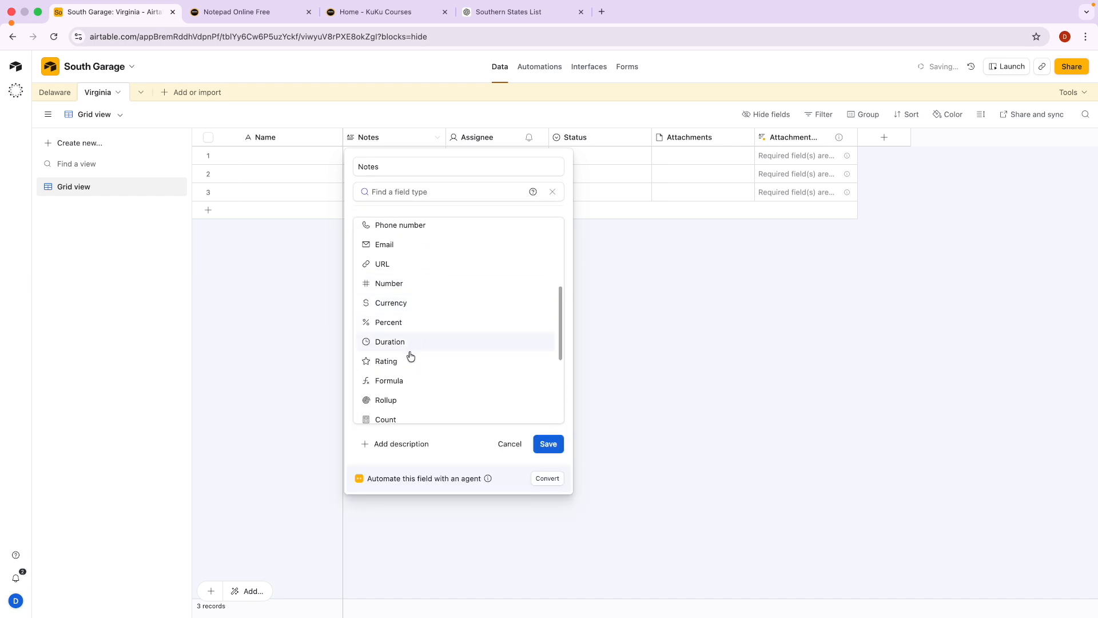
left_click(406, 366)
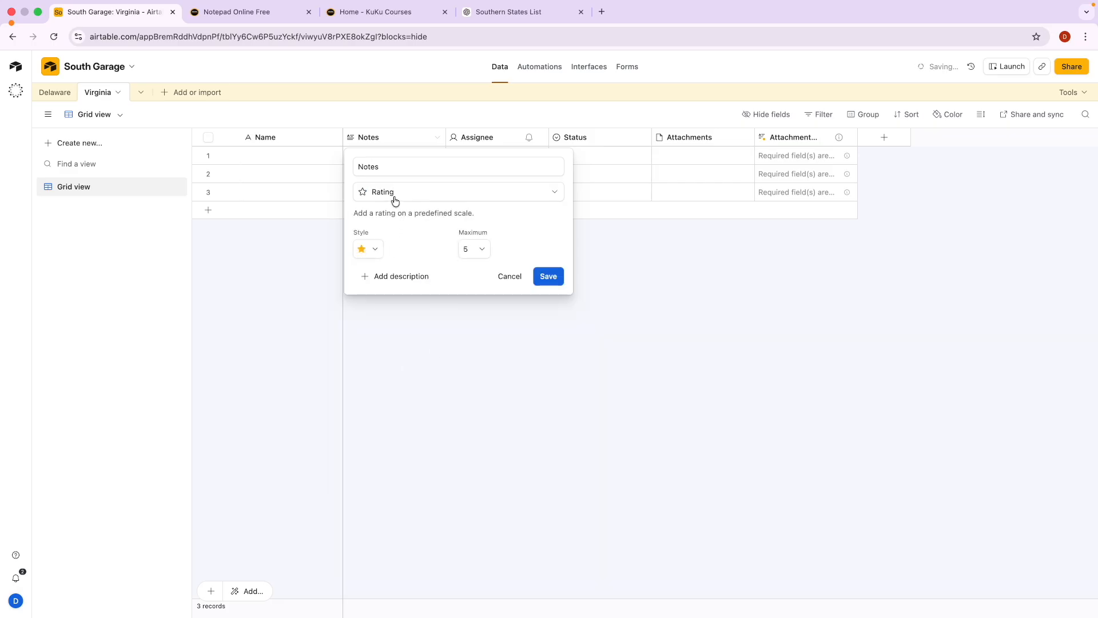
left_click(474, 249)
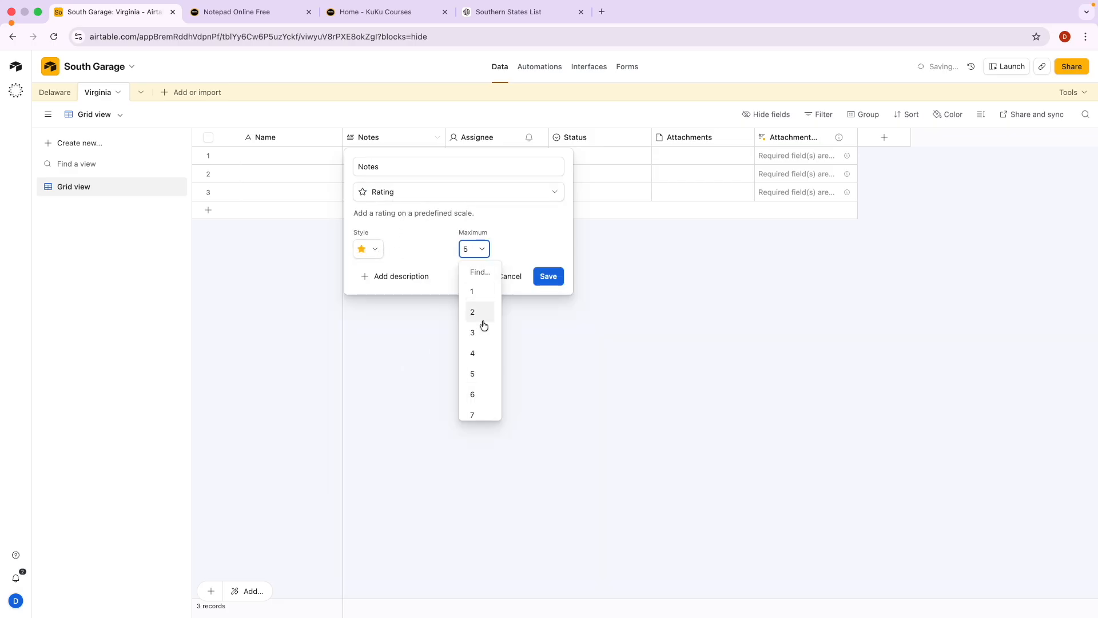
left_click(483, 375)
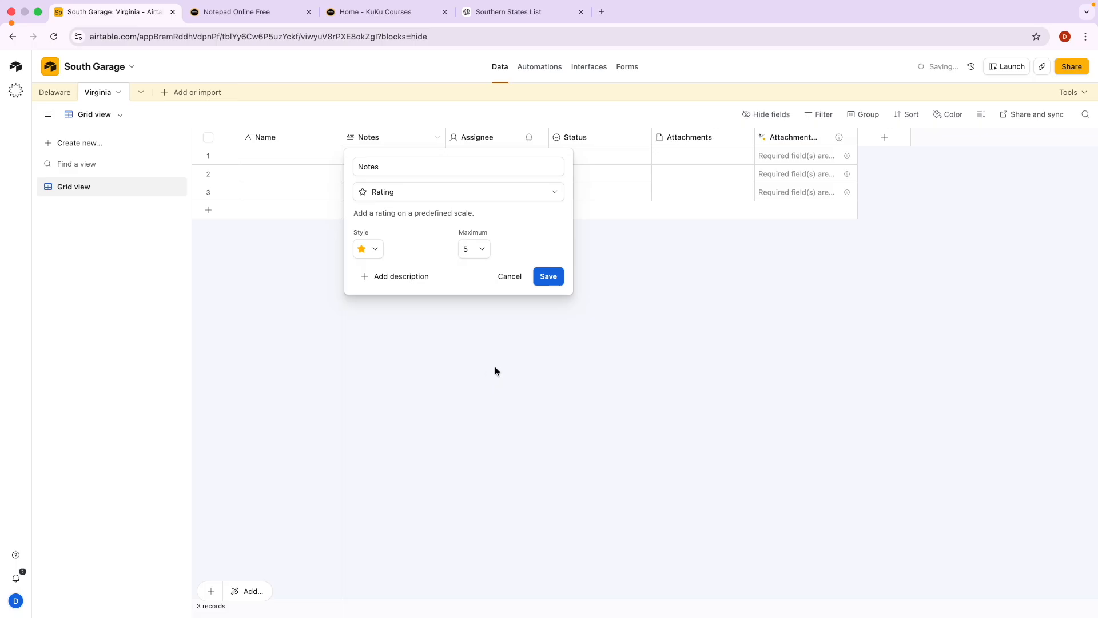
left_click(548, 277)
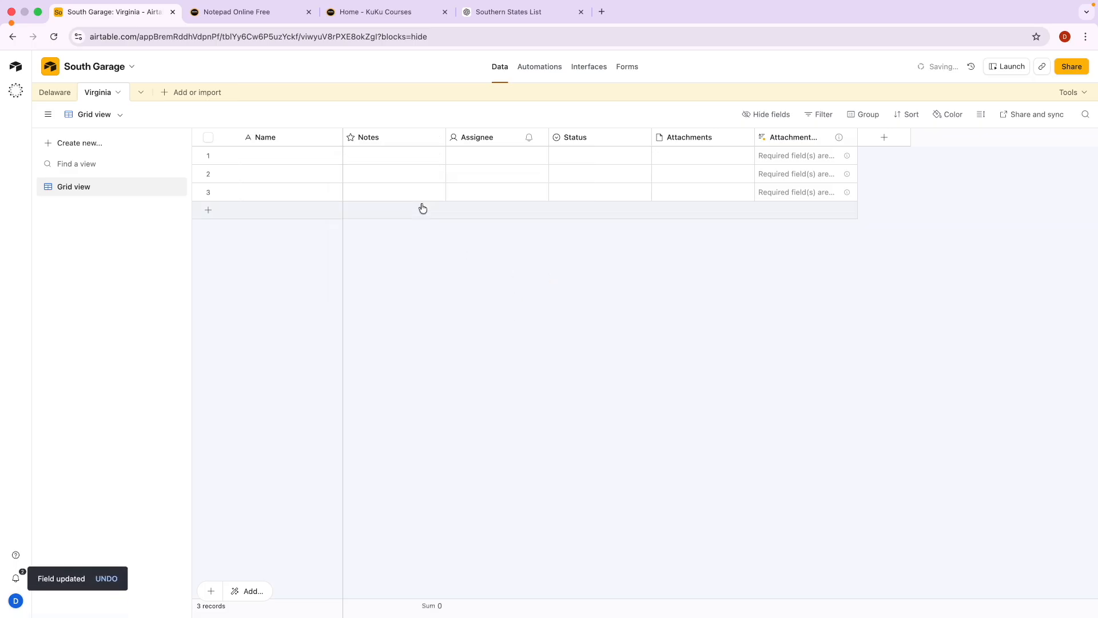
left_click(369, 155)
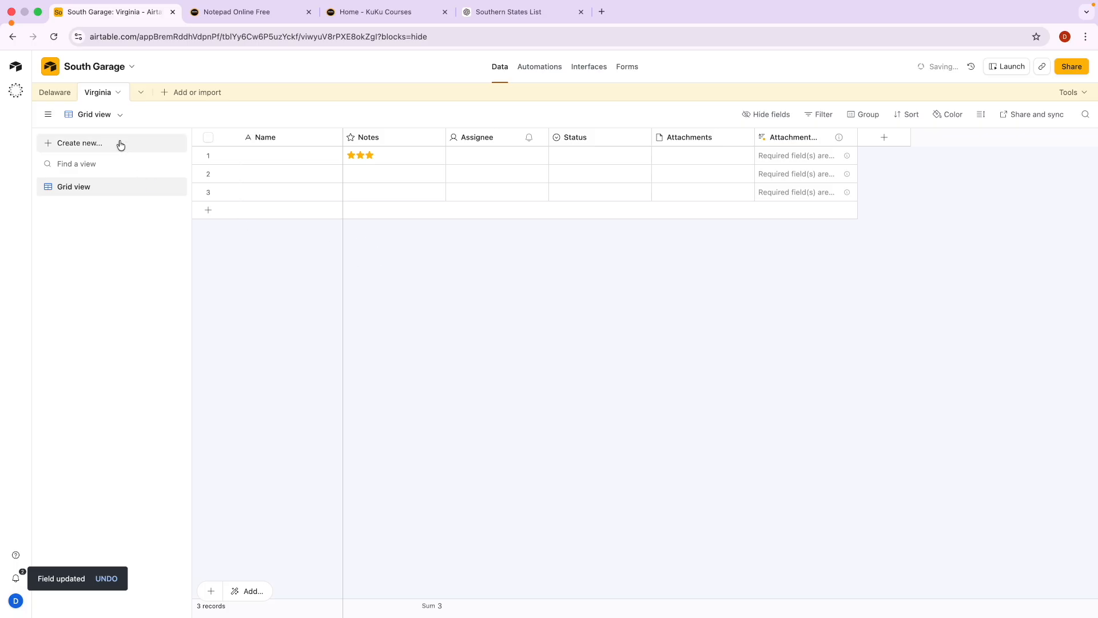
left_click(57, 96)
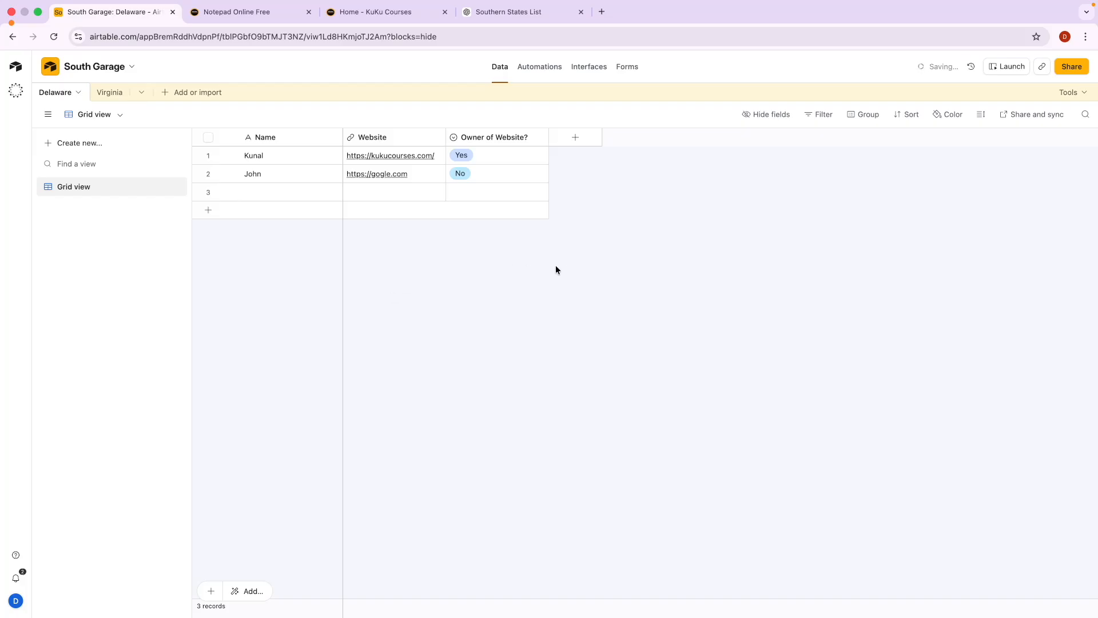
Create and copy a public share link for Delaware's grid view.
left_click(1030, 120)
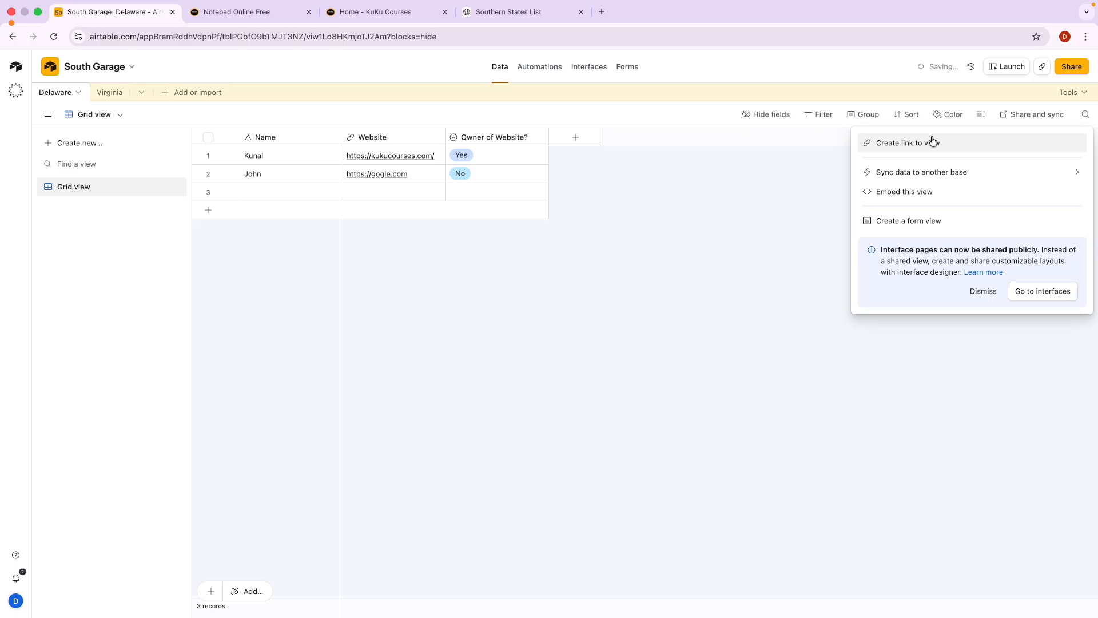
left_click(889, 150)
left_click(1057, 161)
Preview the shared Delaware view in a private window, then close the sharing options.
left_click(1084, 37)
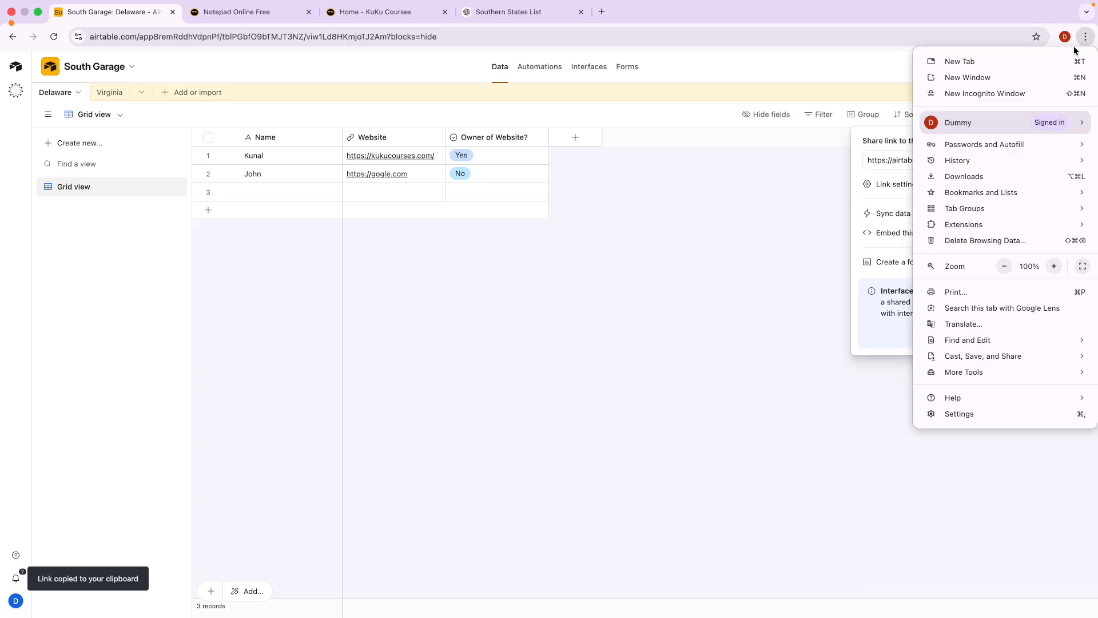
left_click(1016, 90)
key("super+v")
key("Return")
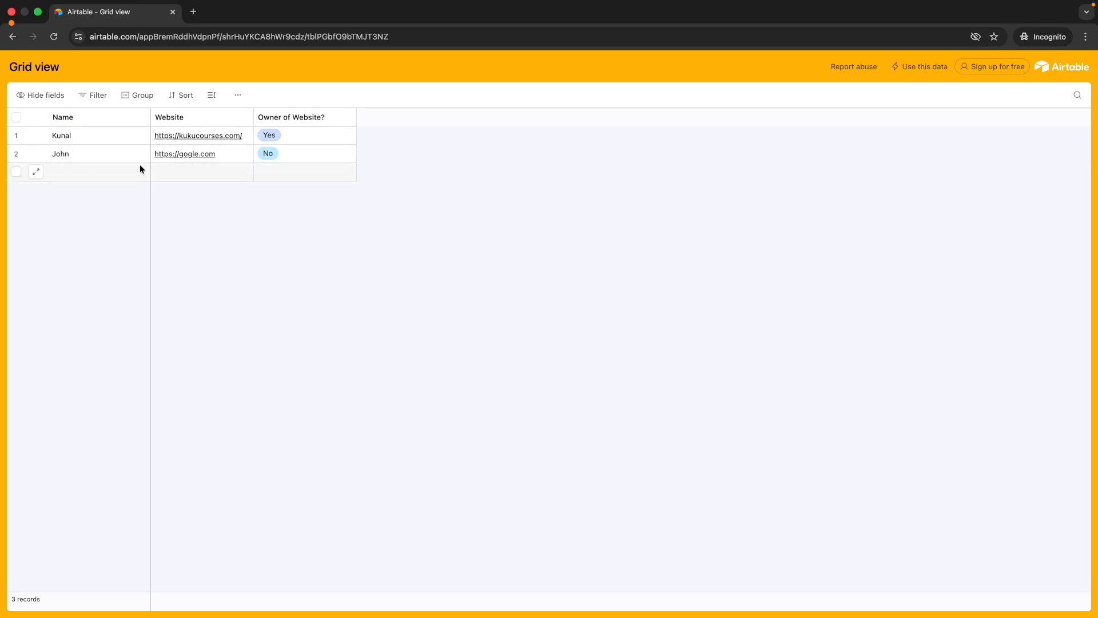
key("ctrl+Left")
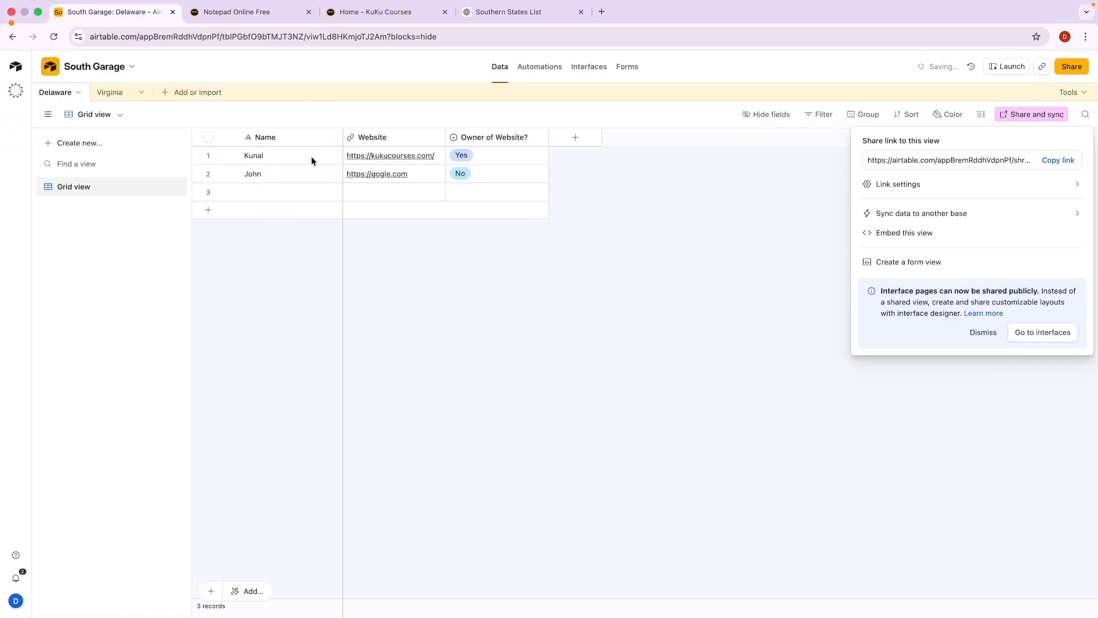
left_click(400, 250)
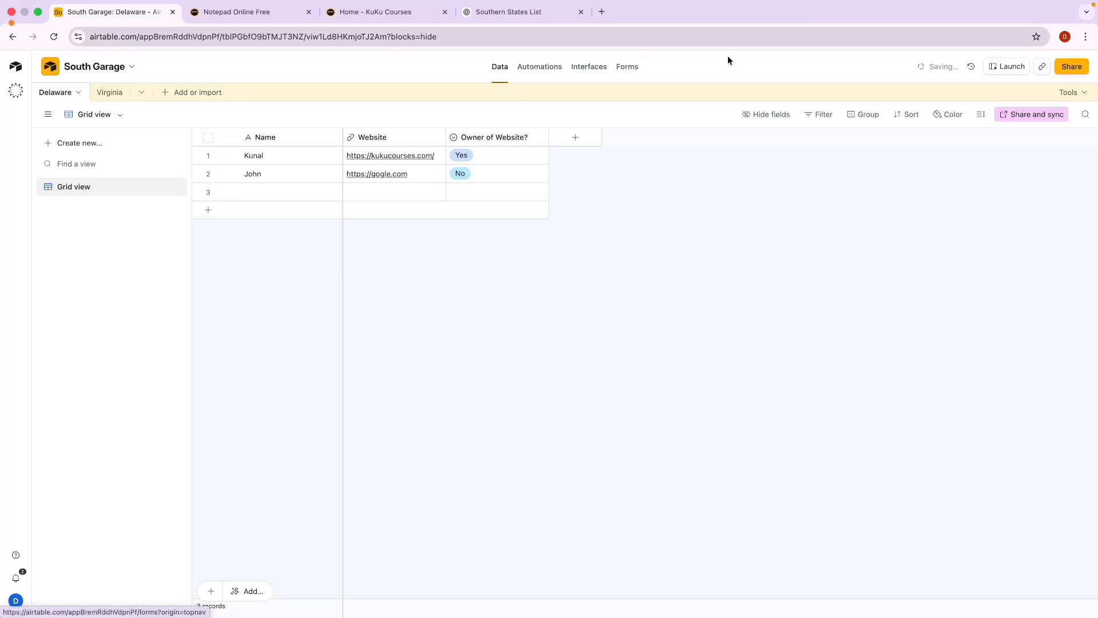
scroll(577, 80, "up", 5)
scroll(577, 80, "up", 1)
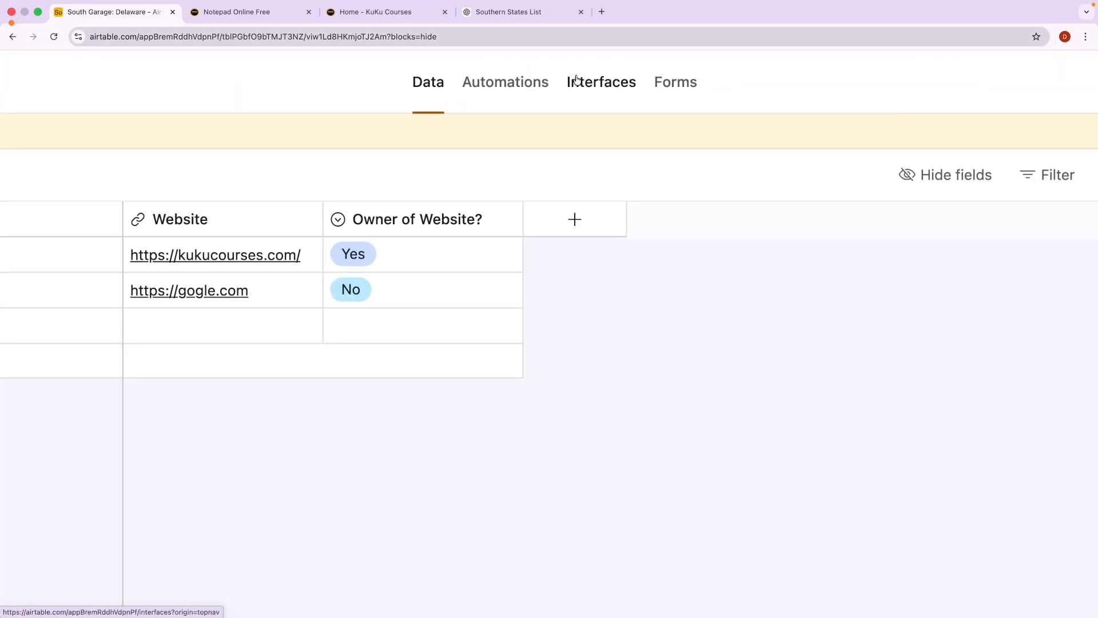
key("ctrl+a")
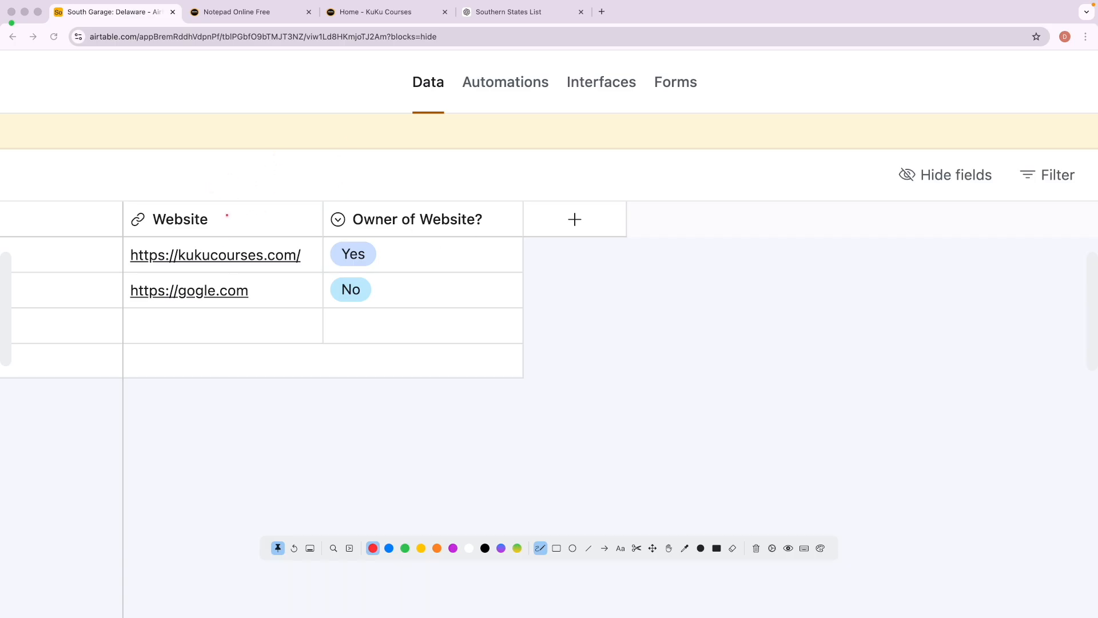
Review and mark up the Airtable notes in Notepad Online Free.
left_click(232, 12)
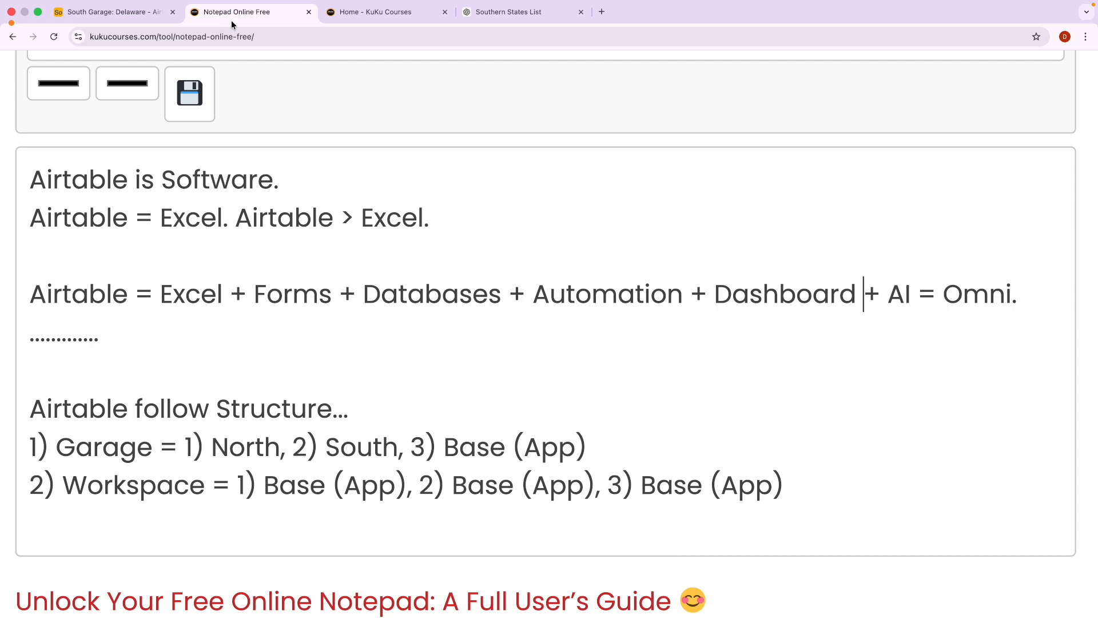
key("ctrl+a")
mouse_move(195, 276)
left_mouse_down()
mouse_move(147, 292)
mouse_move(238, 311)
mouse_move(215, 279)
left_mouse_up()
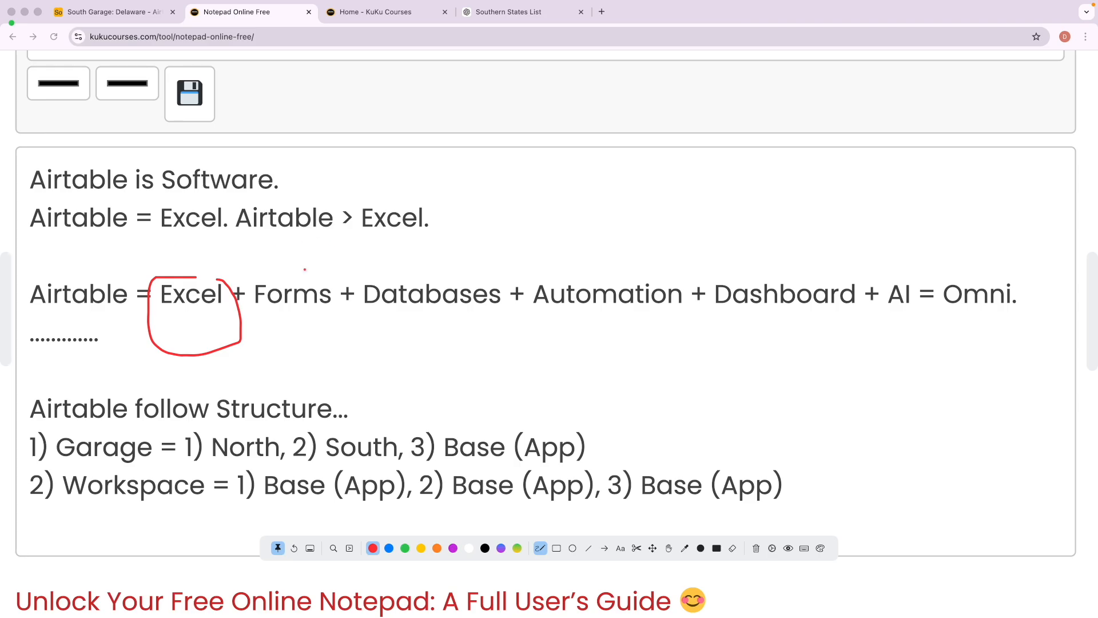
mouse_move(447, 272)
left_mouse_down()
mouse_move(392, 272)
mouse_move(362, 326)
mouse_move(514, 306)
mouse_move(445, 255)
left_mouse_up()
key("Escape")
key("Escape")
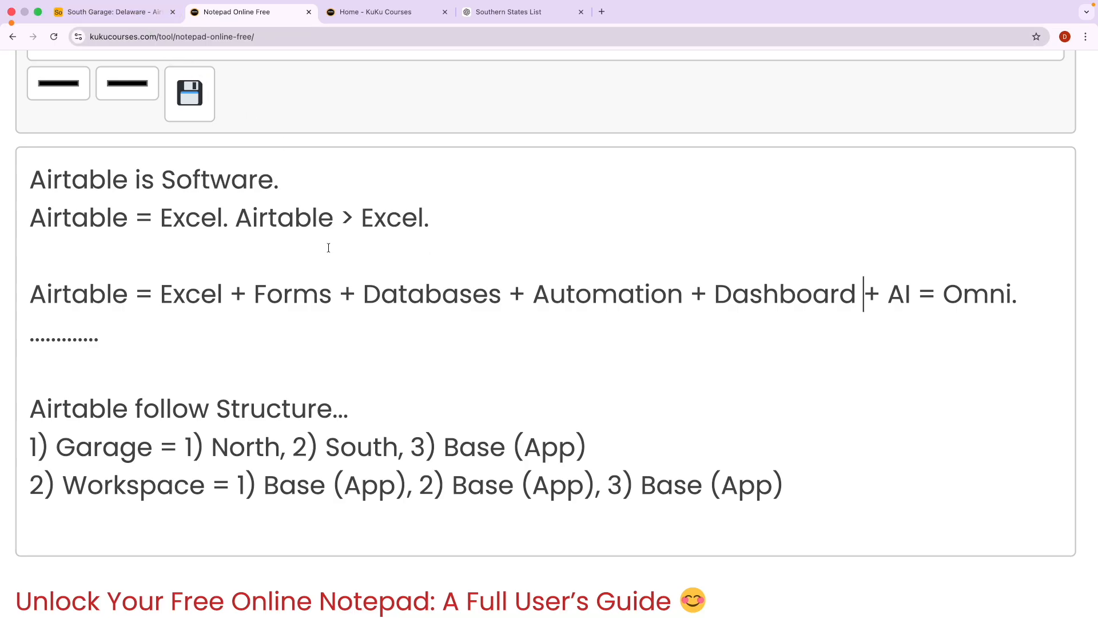
key("ctrl+a")
left_click_drag(379, 314, 475, 312)
key("Escape")
key("Escape")
Glance at South Garage, clear the notepad markings, and return to the Delaware grid.
left_click(136, 12)
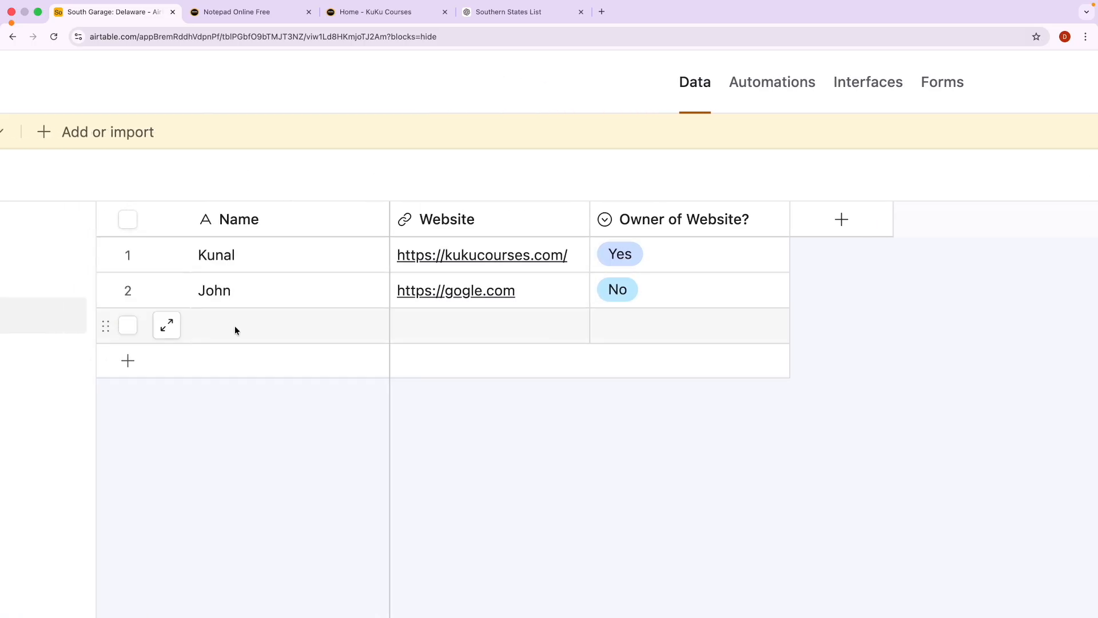
left_click(266, 12)
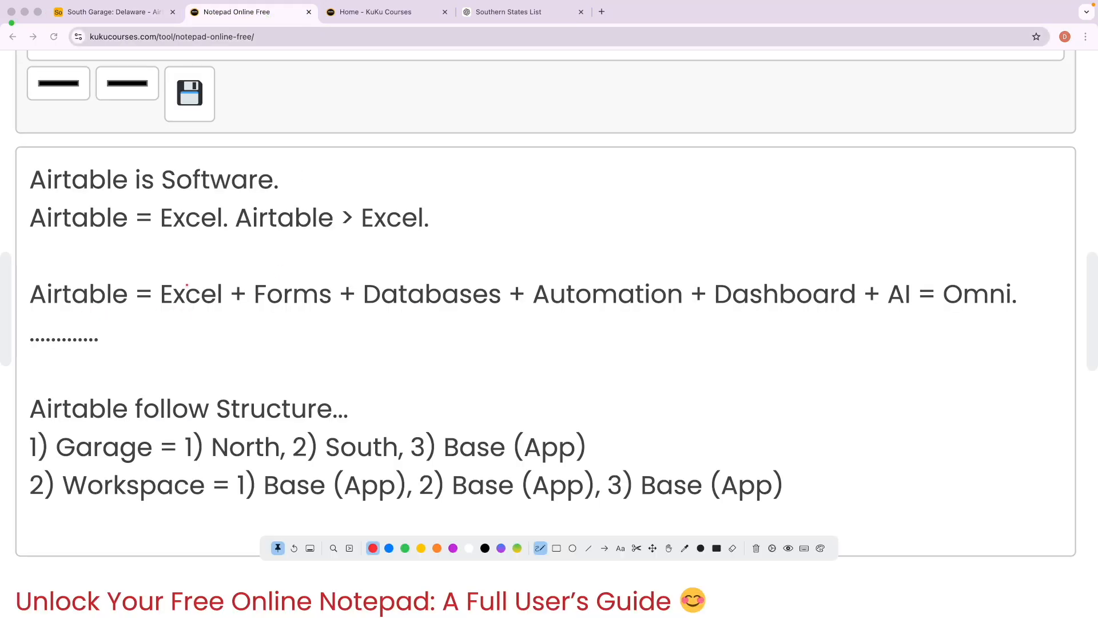
left_click_drag(184, 273, 217, 262)
left_click_drag(394, 276, 418, 269)
mouse_move(275, 270)
left_mouse_down()
mouse_move(233, 272)
mouse_move(294, 333)
mouse_move(333, 311)
mouse_move(280, 271)
left_mouse_up()
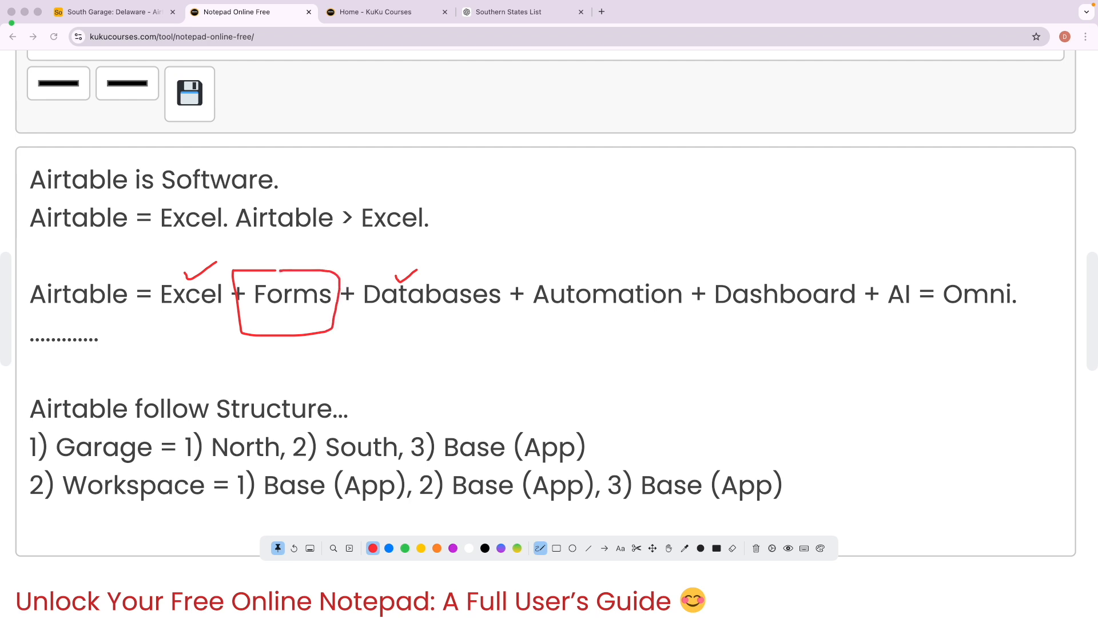
key("Delete")
key("Escape")
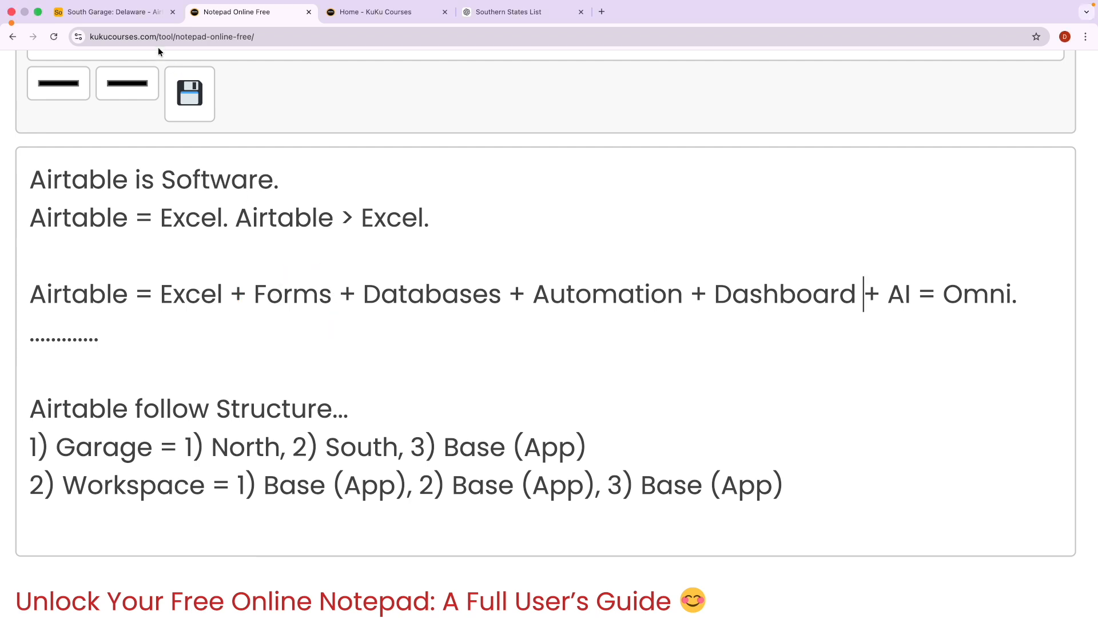
left_click(123, 12)
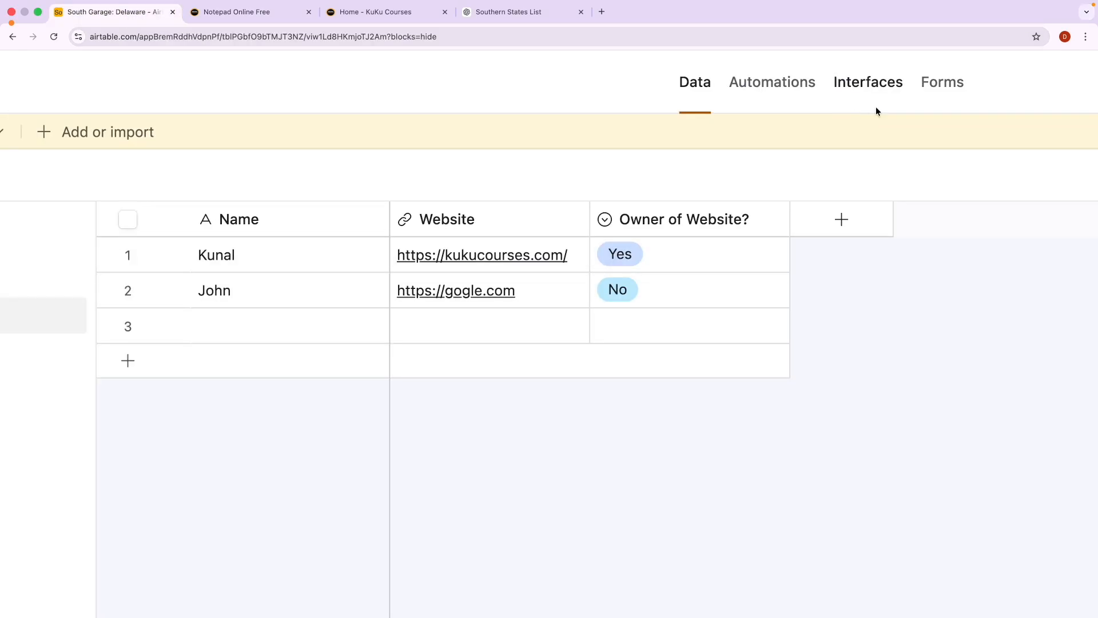
key("ctrl+a")
mouse_move(969, 267)
left_mouse_down()
mouse_move(923, 268)
mouse_move(920, 412)
mouse_move(1009, 289)
mouse_move(946, 273)
mouse_move(983, 318)
mouse_move(935, 307)
left_mouse_up()
mouse_move(952, 389)
left_mouse_down()
mouse_move(766, 443)
mouse_move(527, 348)
mouse_move(518, 329)
mouse_move(541, 331)
left_mouse_up()
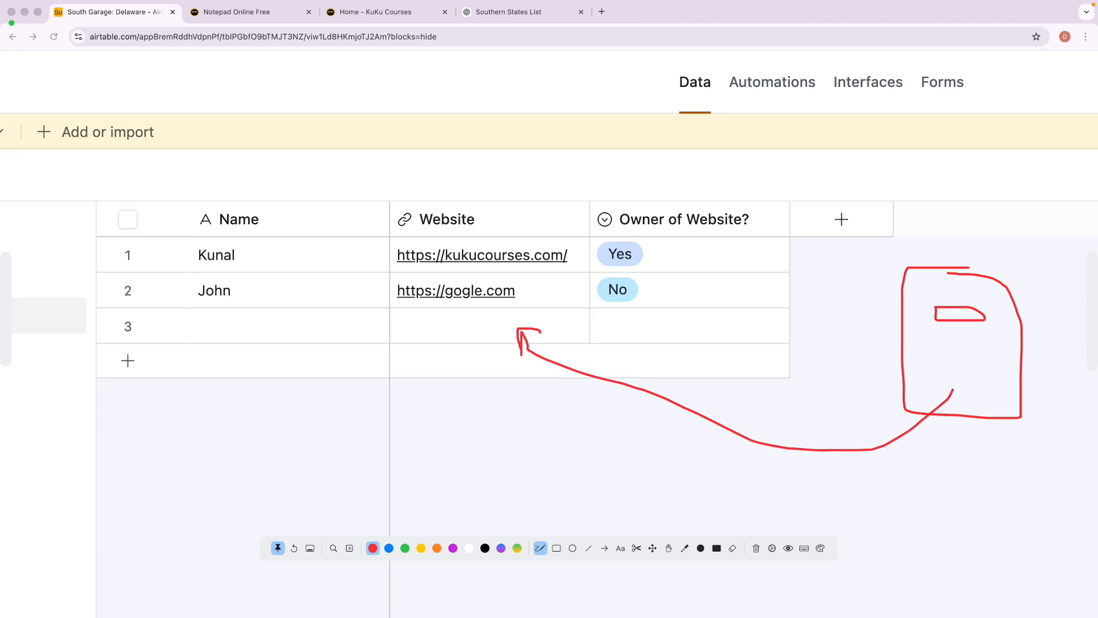
mouse_move(962, 61)
left_mouse_down()
mouse_move(895, 62)
mouse_move(964, 108)
mouse_move(983, 74)
mouse_move(971, 66)
mouse_move(972, 96)
mouse_move(957, 99)
left_mouse_up()
Build a form from scratch on the Delaware table, creating 'New Delaware'.
key("Delete")
key("Escape")
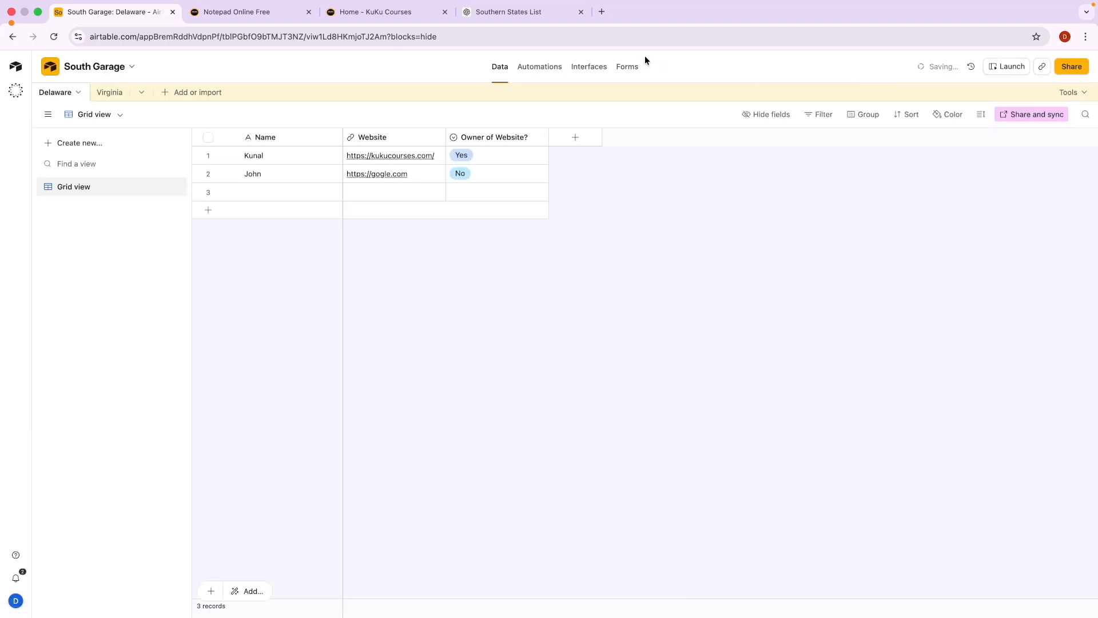
left_click(629, 67)
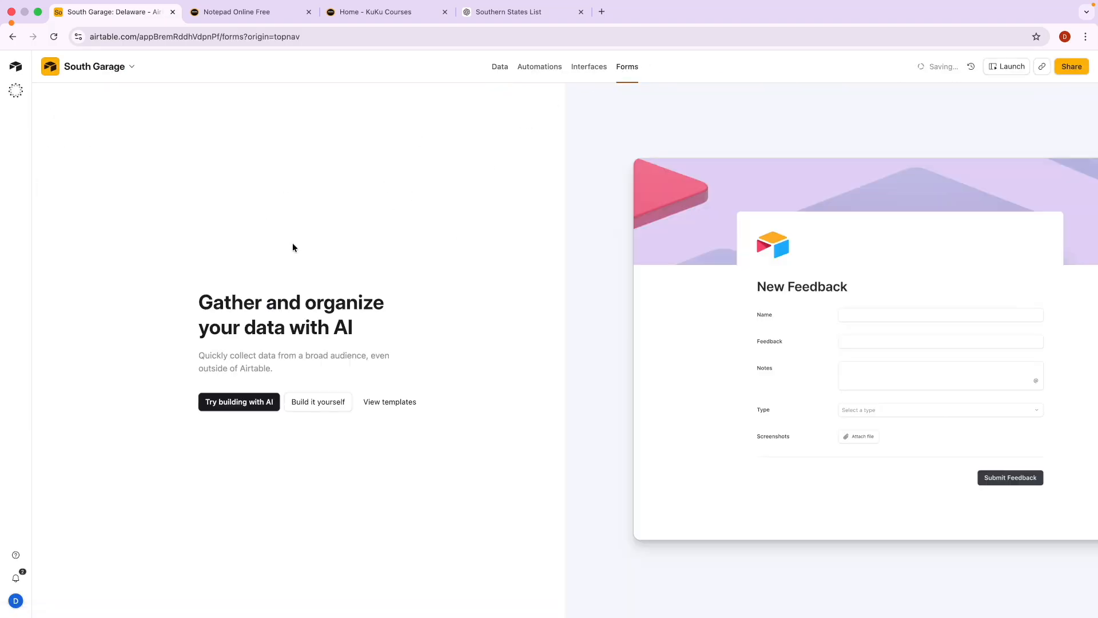
left_click(324, 403)
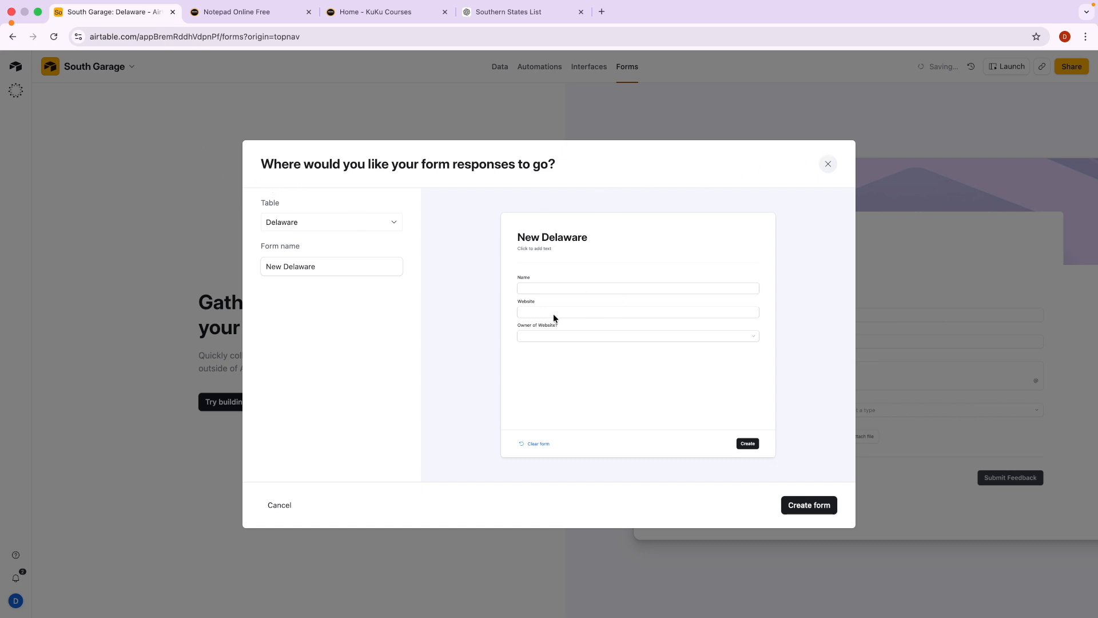
scroll(633, 304, "up", 5)
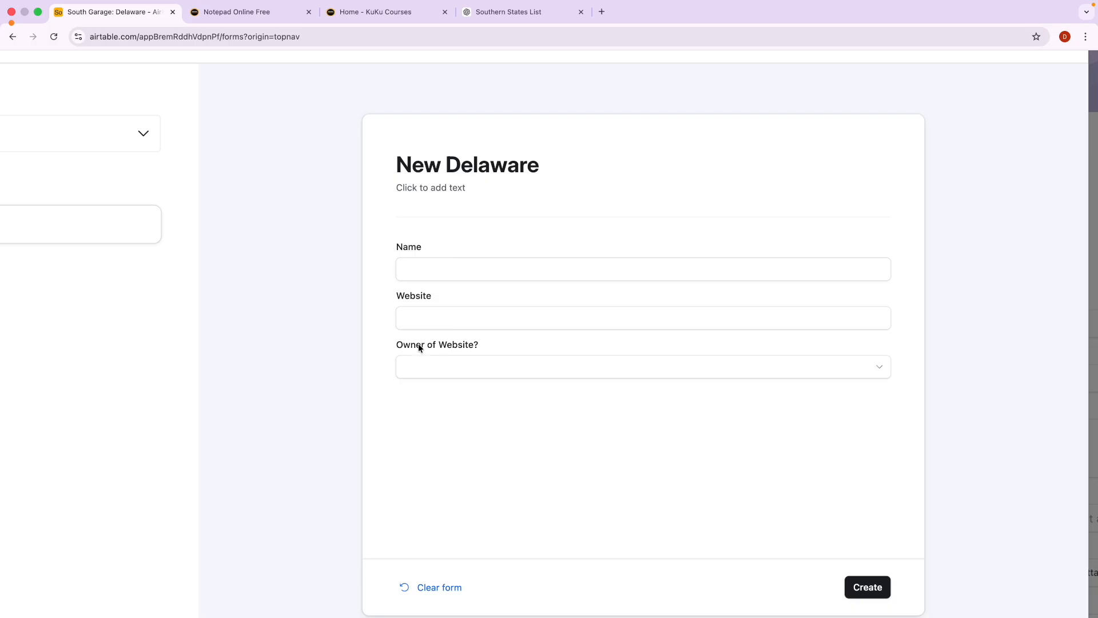
scroll(469, 344, "down", 5)
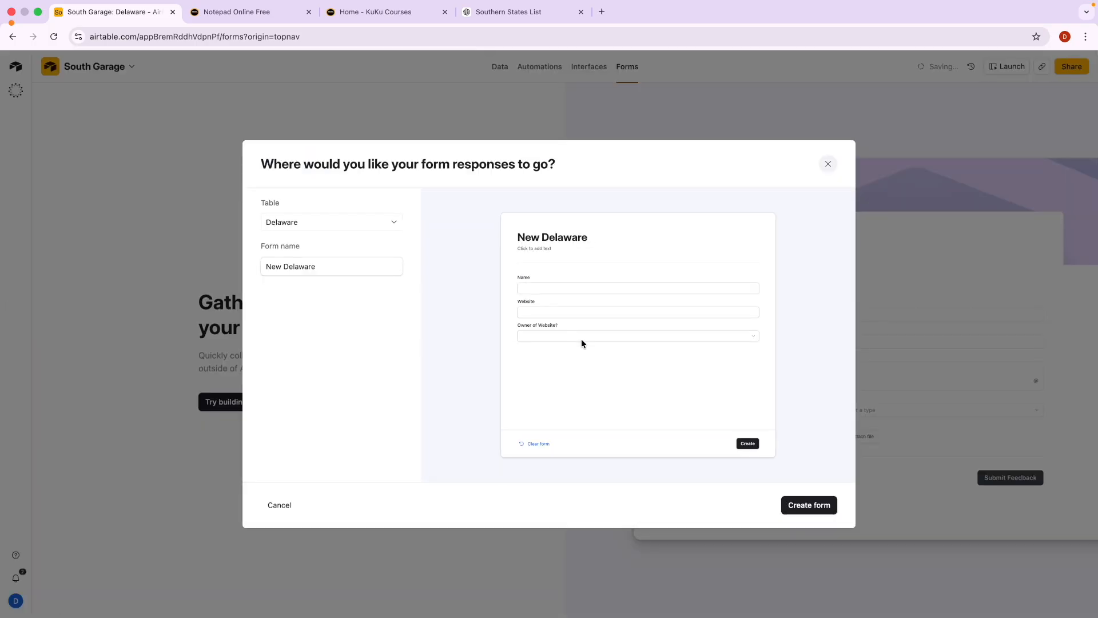
left_click(809, 506)
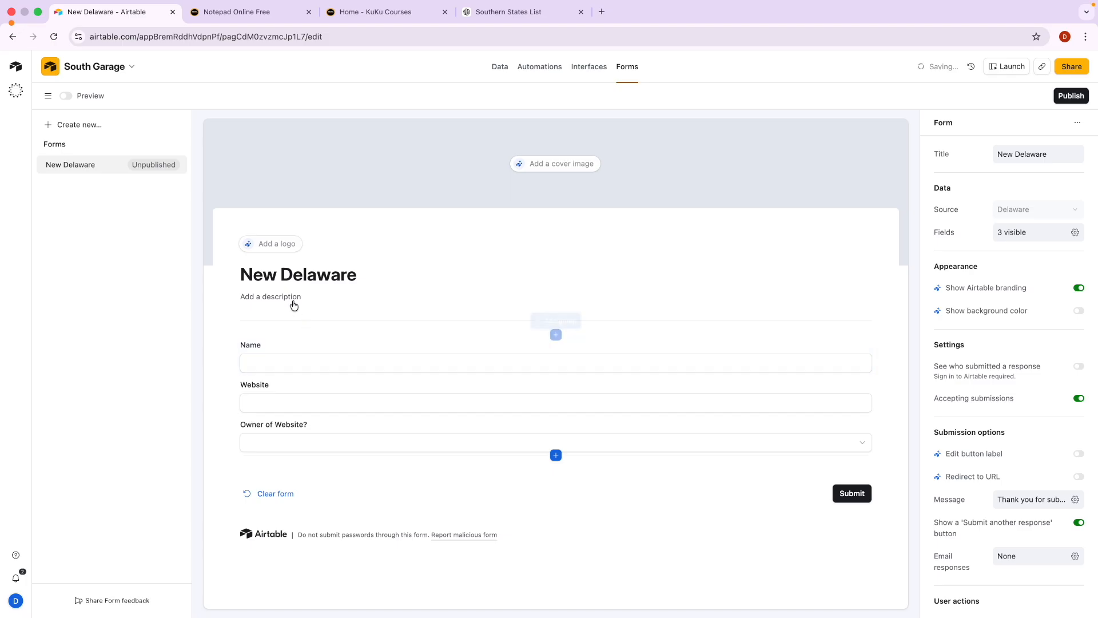
Change the form title from 'New Delaware' to 'Delaware'.
left_click(278, 277)
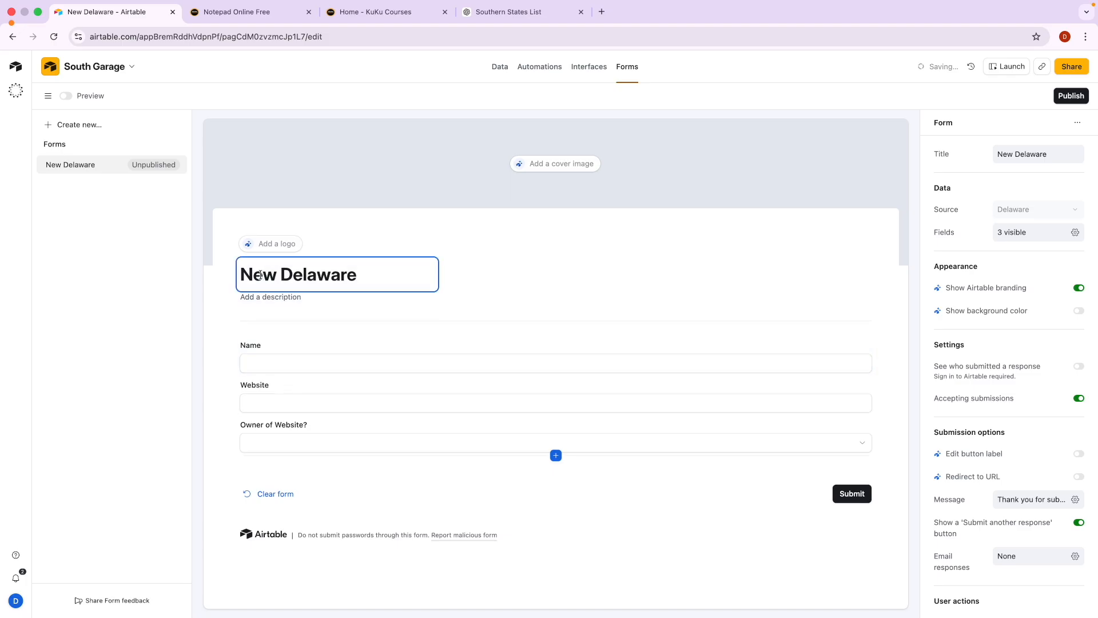
triple_click(260, 275)
double_click(260, 275)
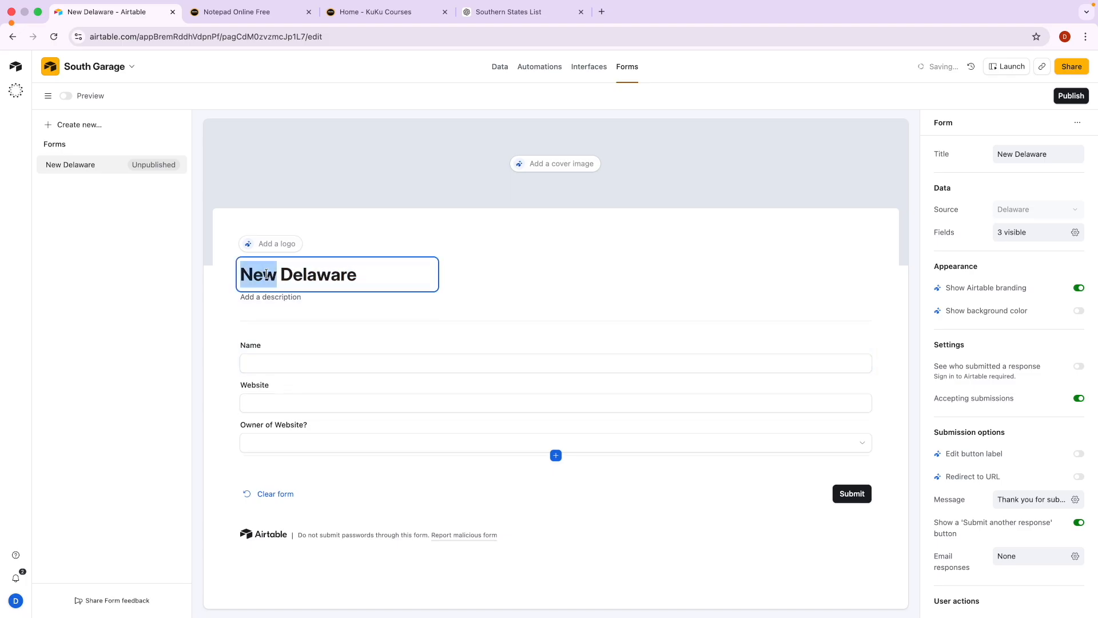
key("BackSpace")
Add the description 'Fill this form for garage data' with 'data' in bold.
left_click(266, 297)
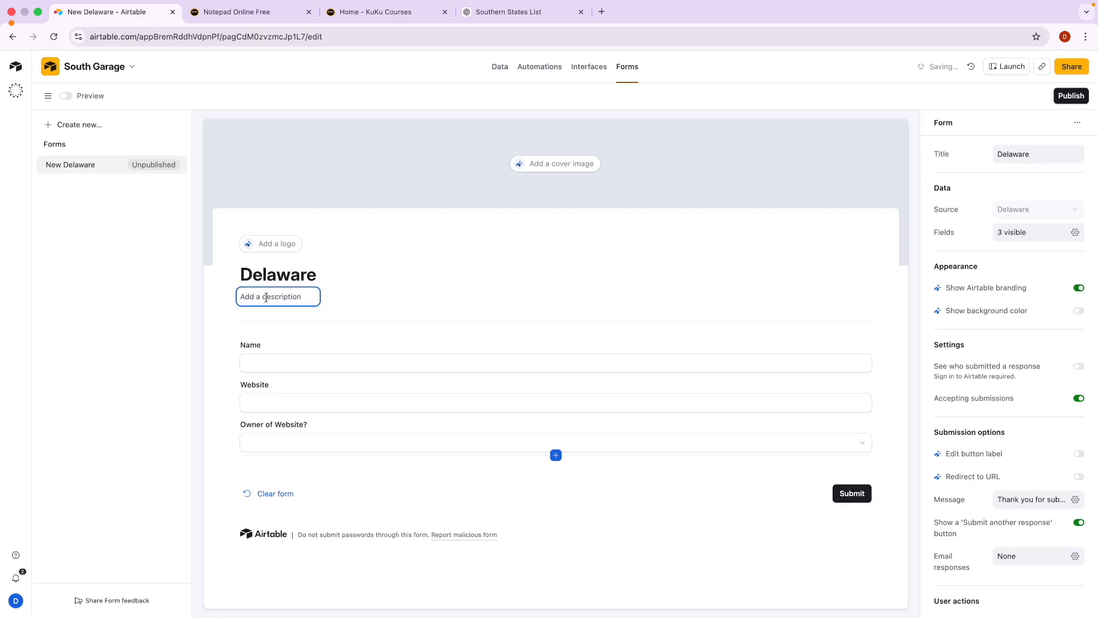
type("F")
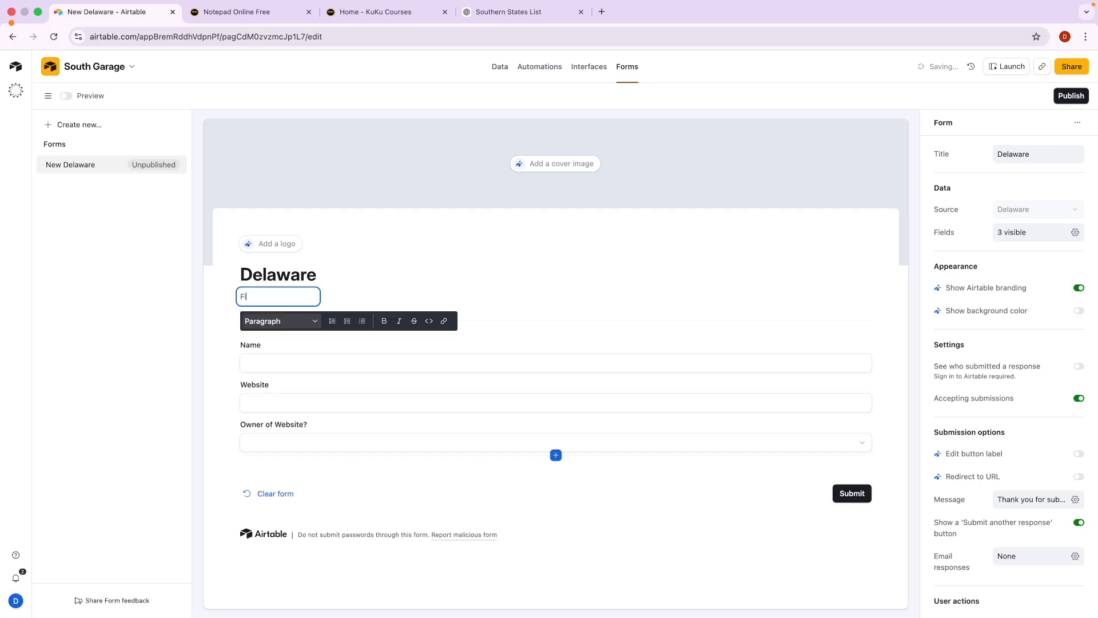
type("ill this form for garage data")
double_click(331, 293)
left_click(384, 321)
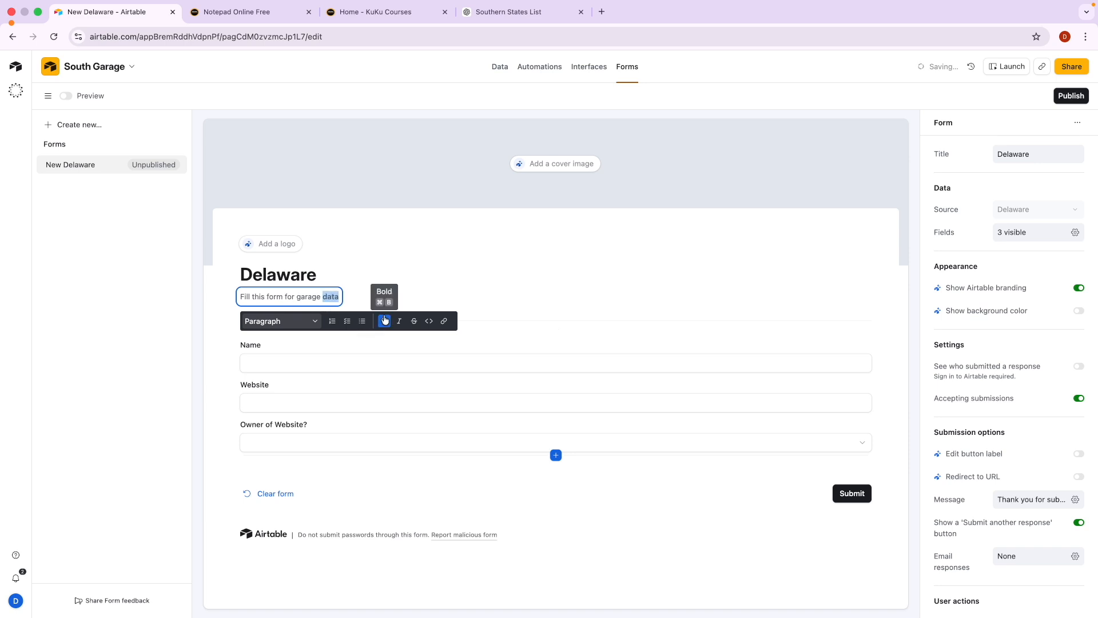
left_click(298, 359)
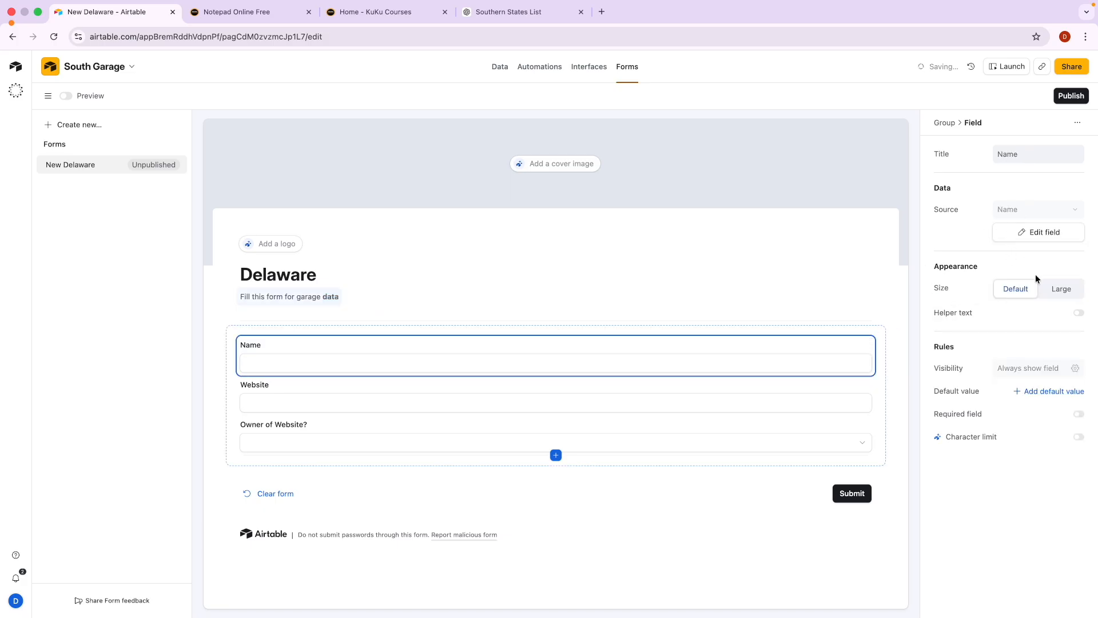
Set the Name input to Large and make Name, Website and Owner of Website? required.
left_click(1060, 290)
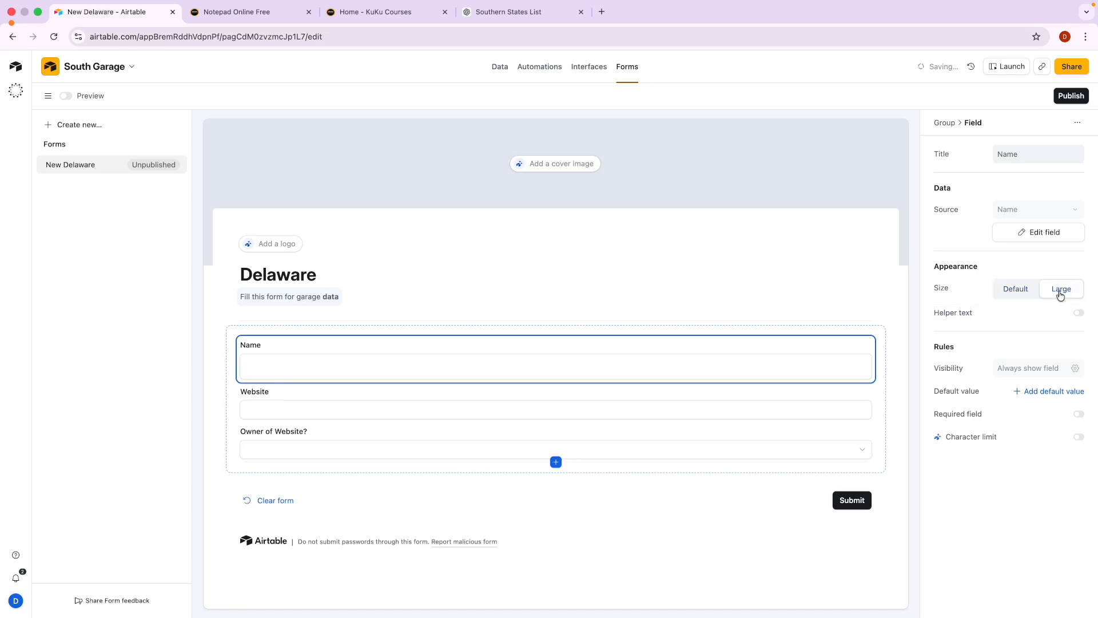
left_click(343, 396)
left_click(316, 357)
left_click(1078, 414)
left_click(449, 405)
left_click(1078, 413)
left_click(324, 444)
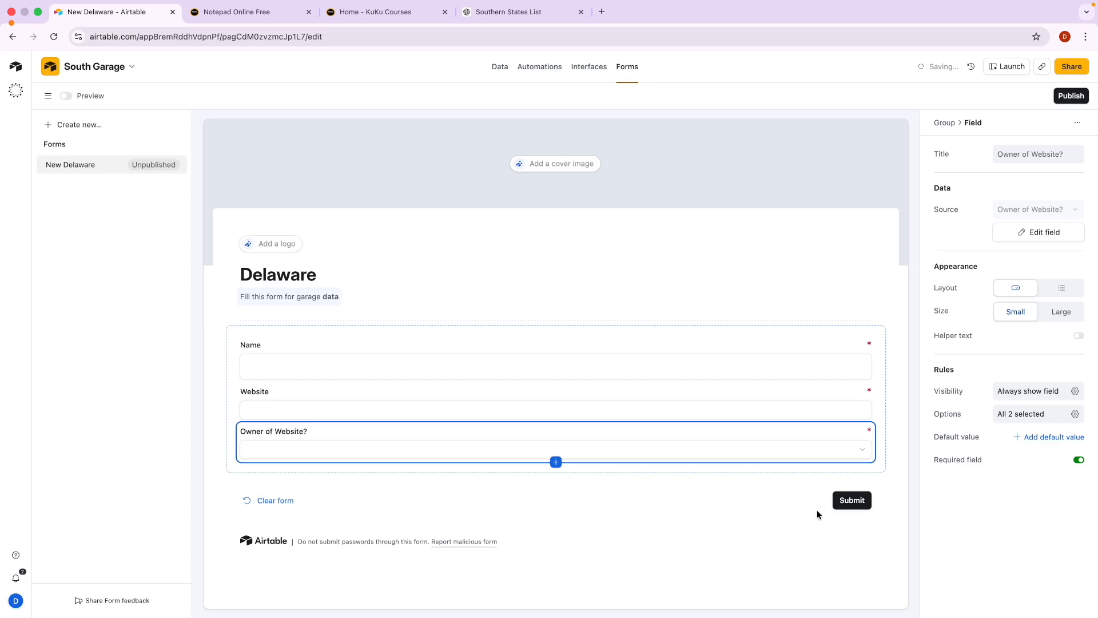
left_click(862, 501)
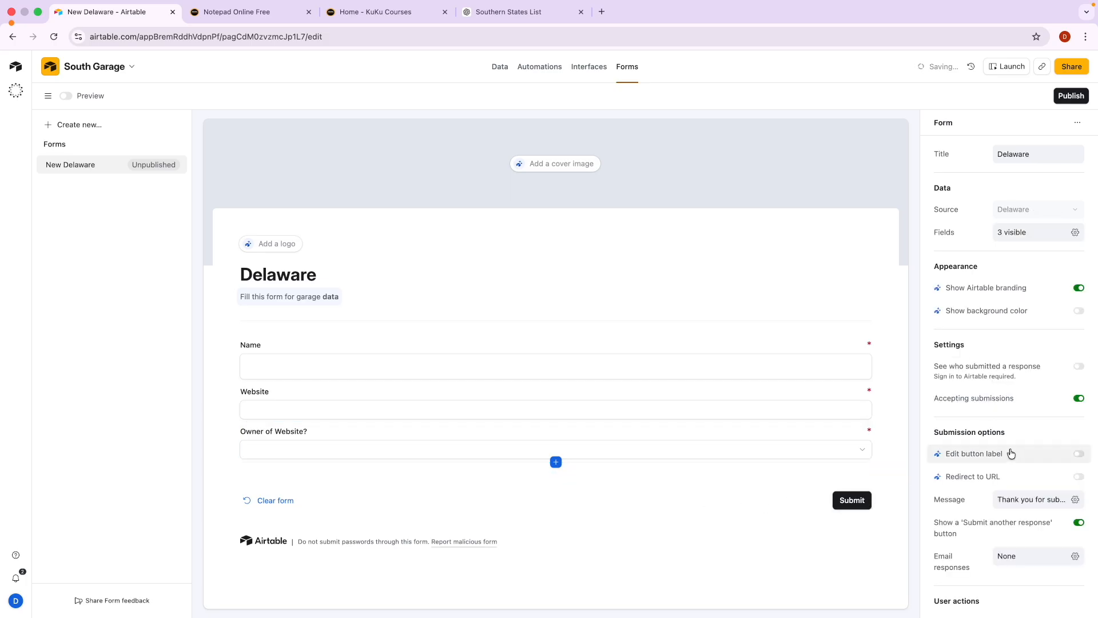
scroll(1006, 453, "down", 1)
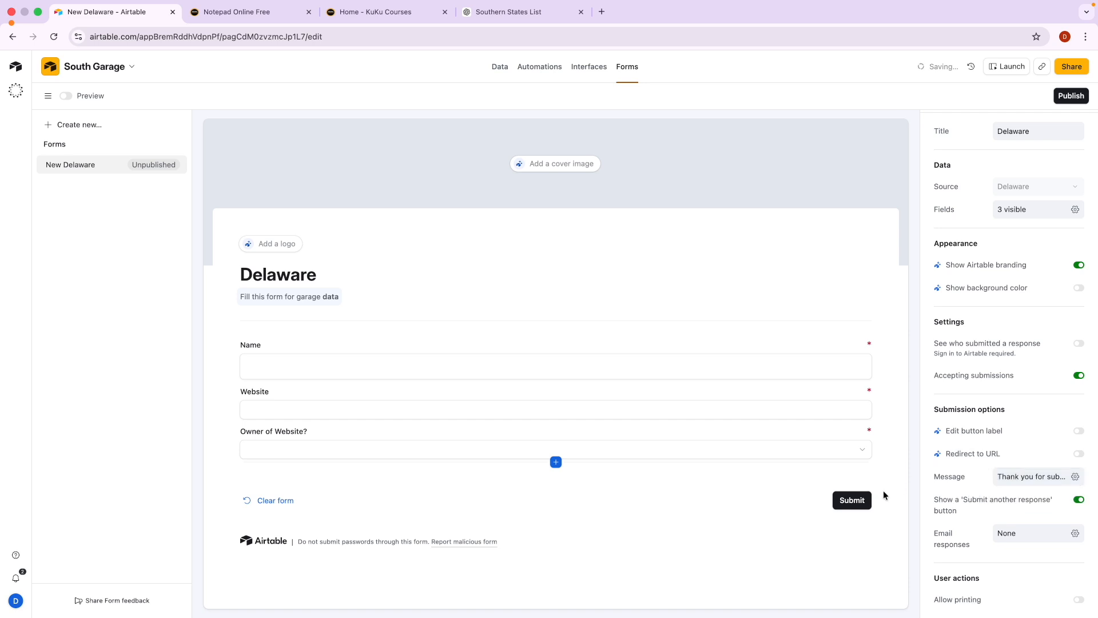
scroll(1041, 472, "up", 5)
scroll(1041, 472, "right", 2)
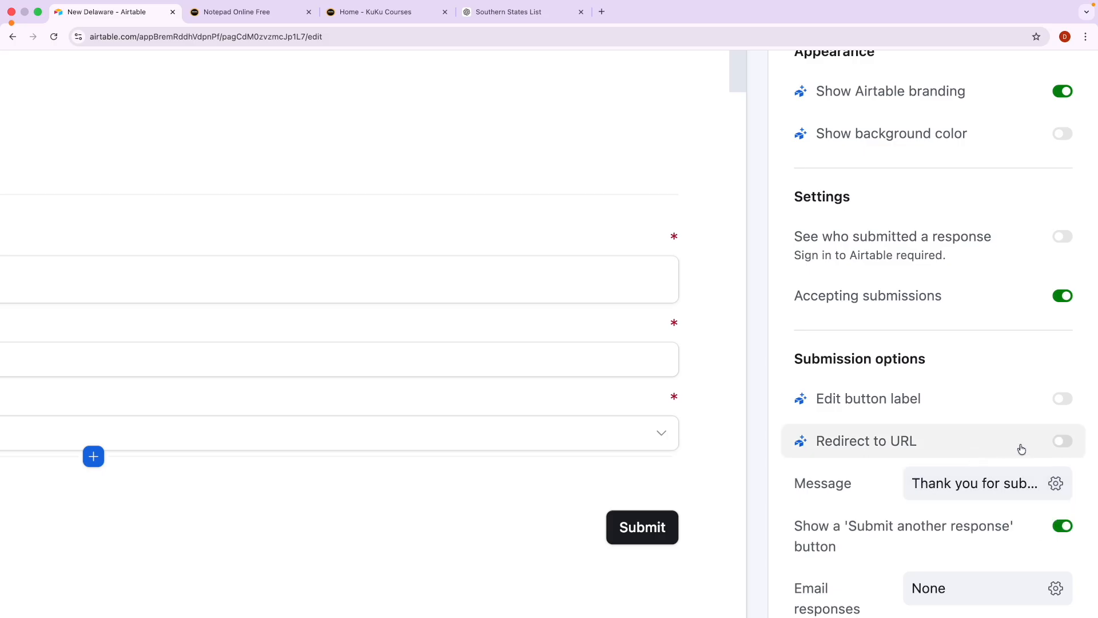
left_click(1062, 443)
scroll(1038, 447, "down", 5)
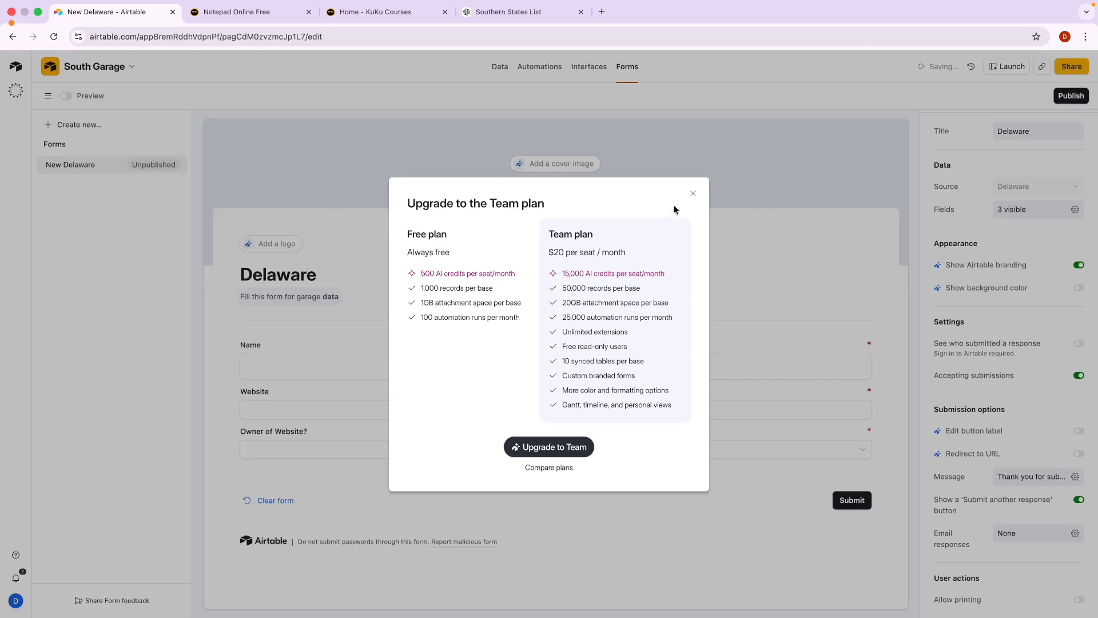
left_click(692, 195)
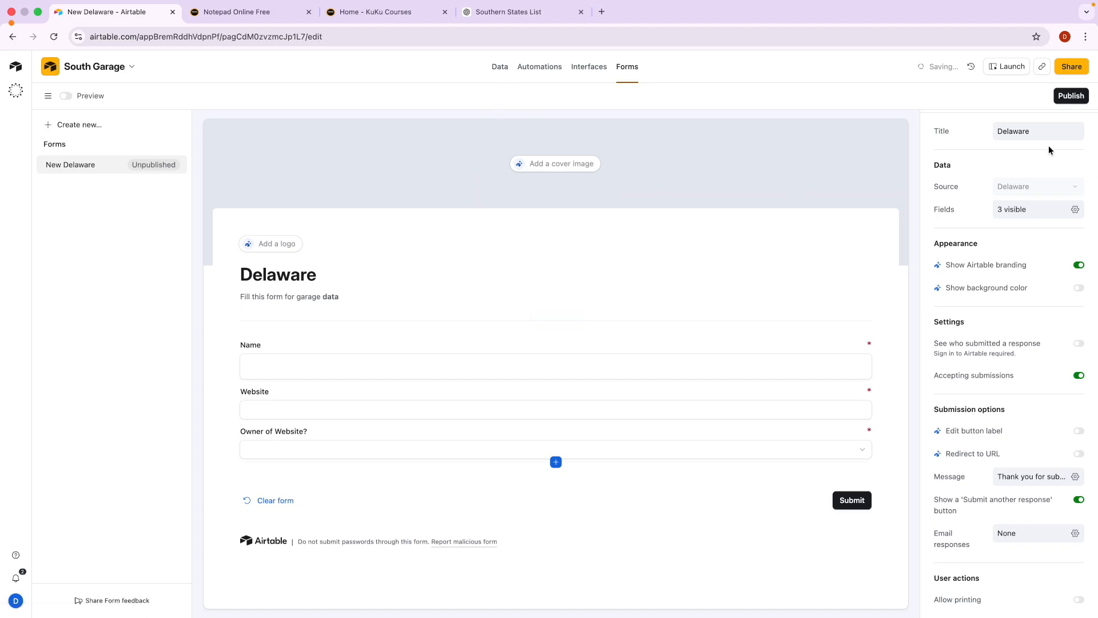
Publish the Delaware form to anyone on the web and copy its link.
left_click(1075, 98)
left_click(1075, 98)
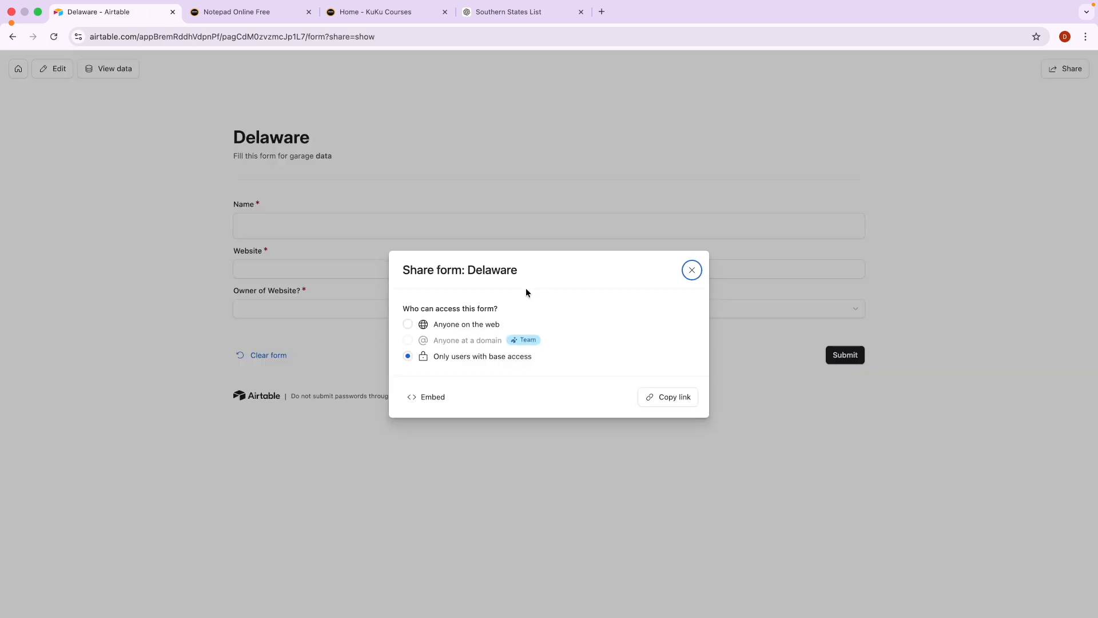
left_click(410, 326)
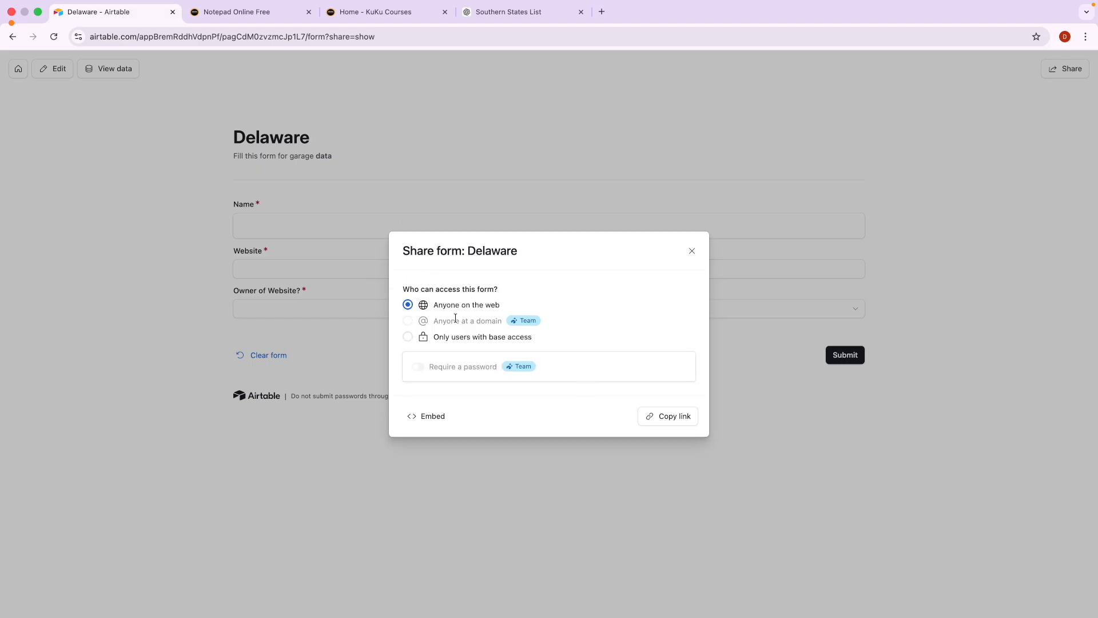
left_click(689, 420)
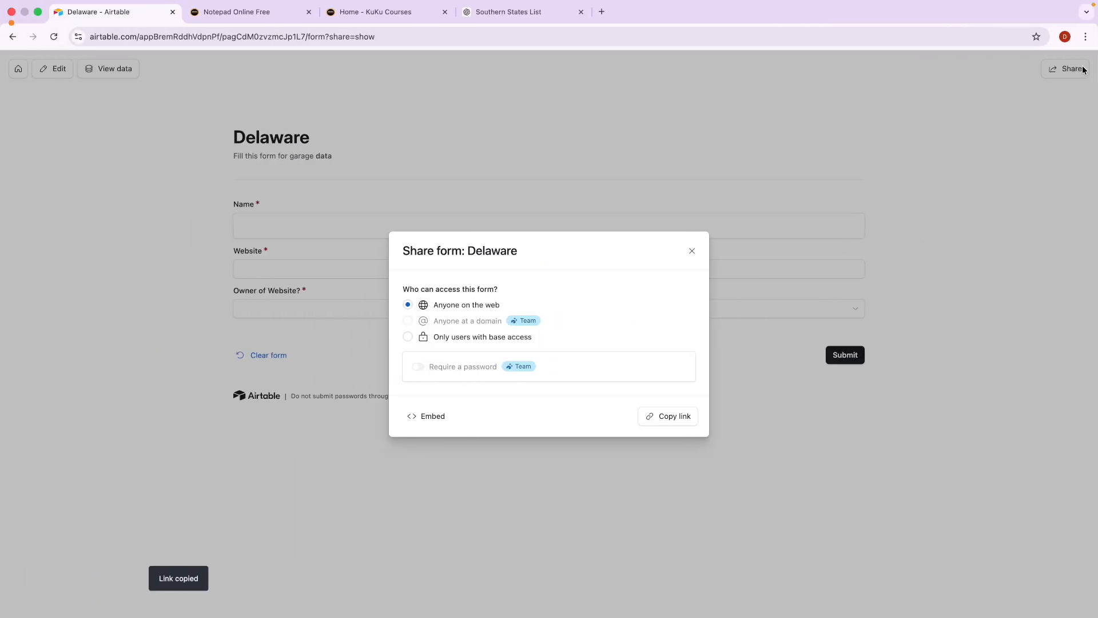
Load the public form link in a new private browsing window.
left_click(1086, 37)
left_click(1014, 94)
key("super+v")
key("Return")
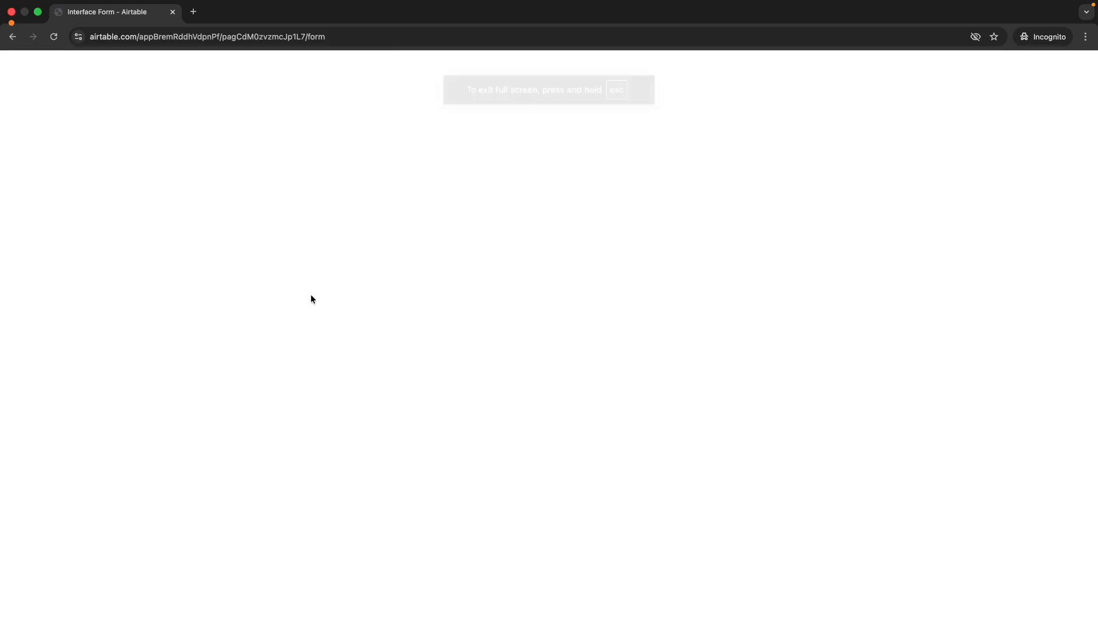
key("ctrl+Left")
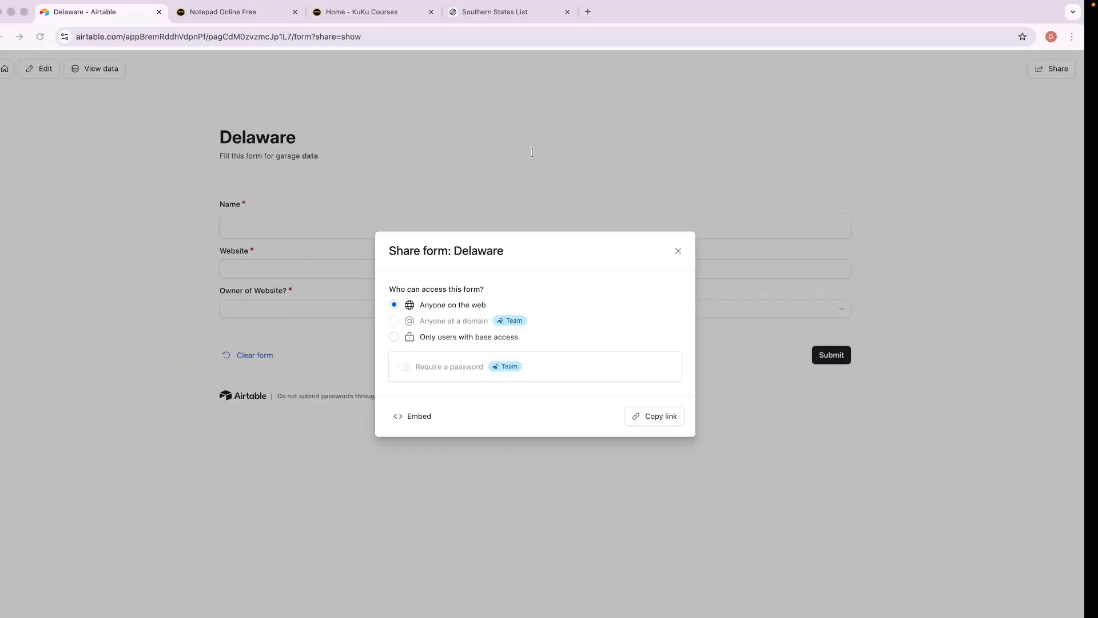
Close the sharing settings and go back to the South Garage base.
left_click(216, 141)
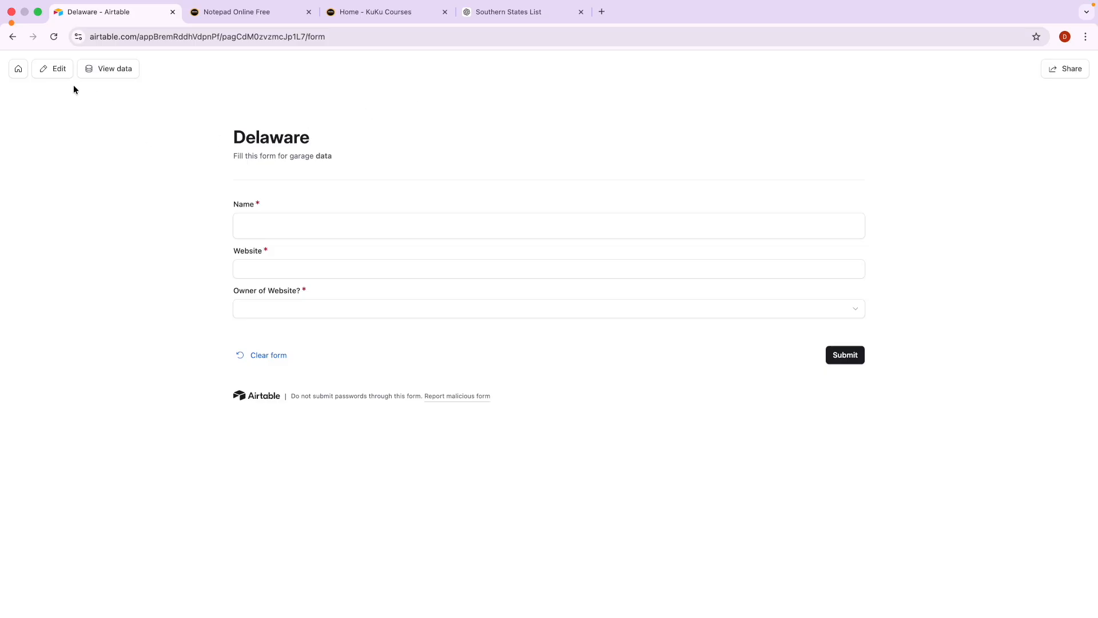
left_click(18, 69)
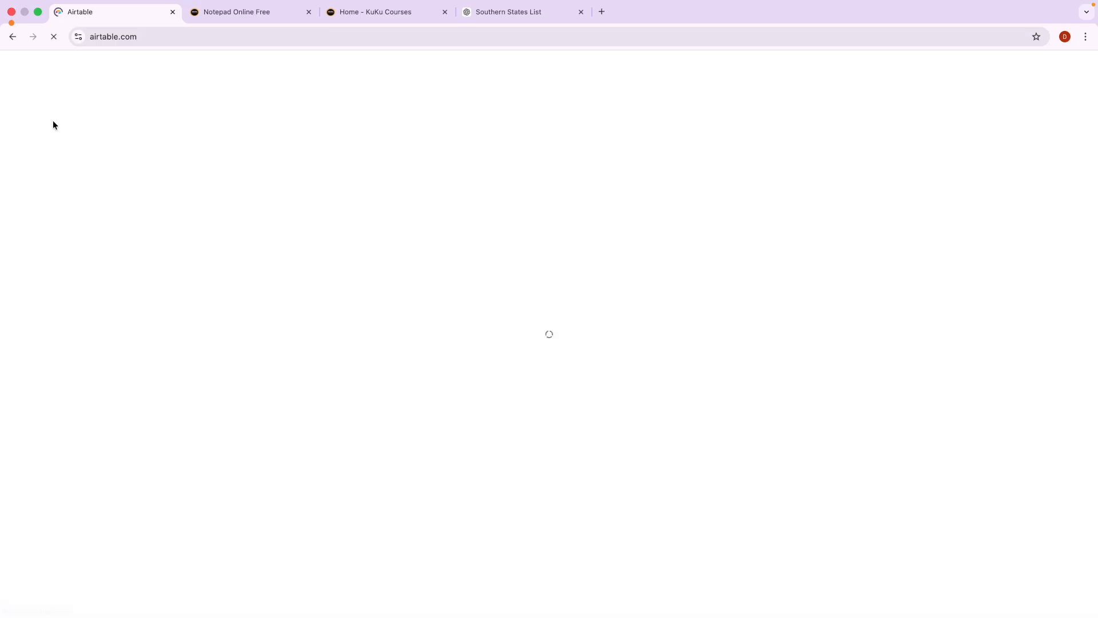
left_click(279, 288)
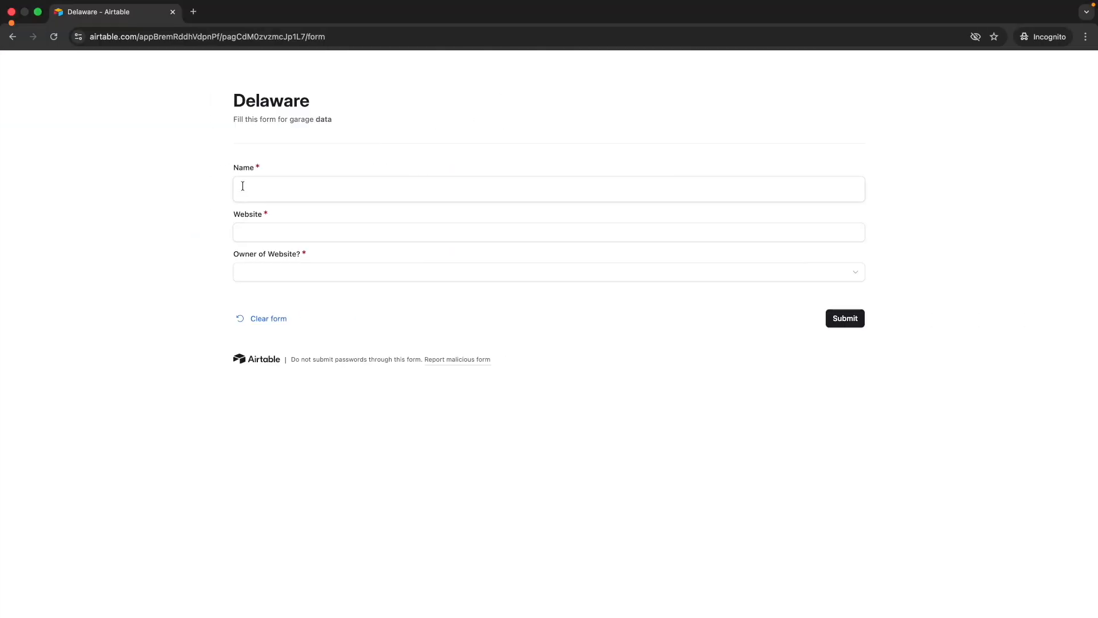
Submit a first test response with a respondent name, google.com, and Owner of Website? Yes.
left_click(242, 186)
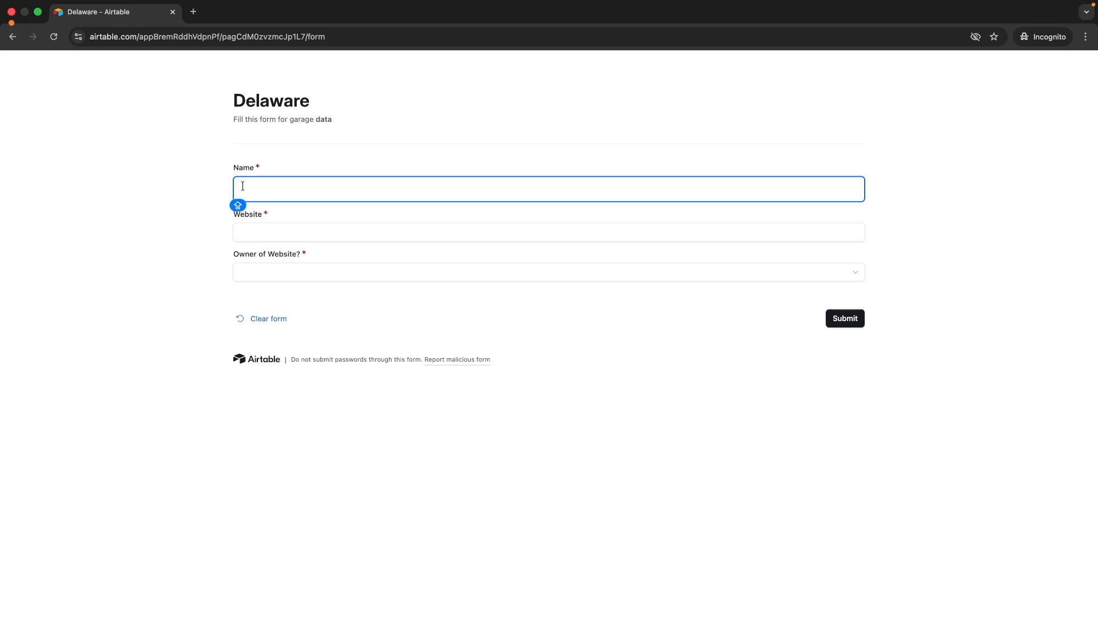
type("Larry")
left_click(259, 227)
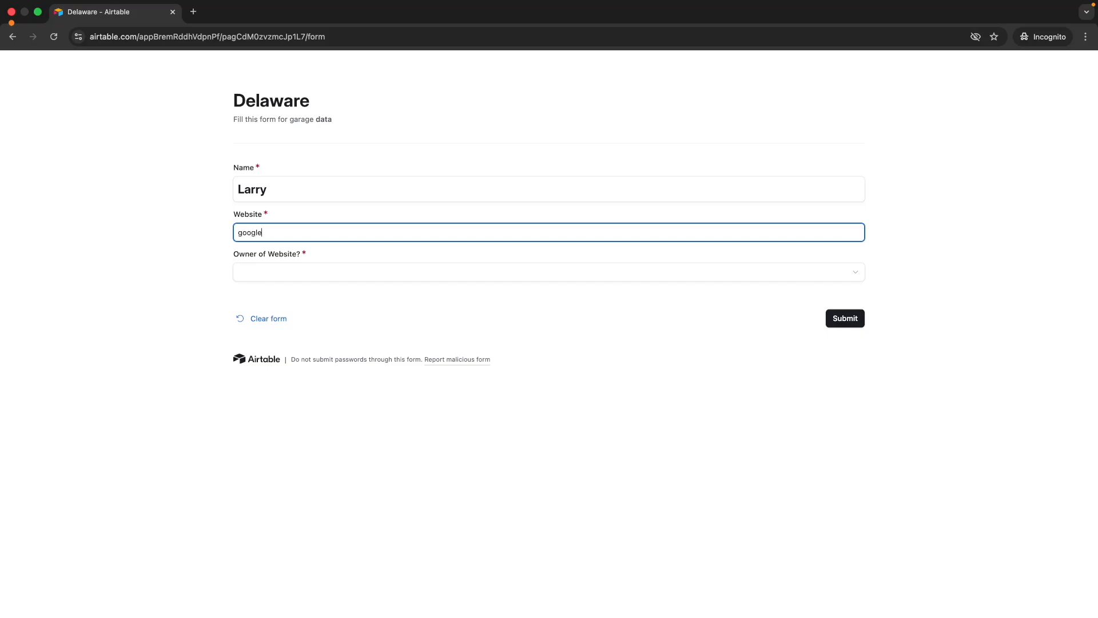
left_click(263, 274)
left_click(281, 342)
left_click(465, 452)
key("ctrl+Left")
key("ctrl+Right")
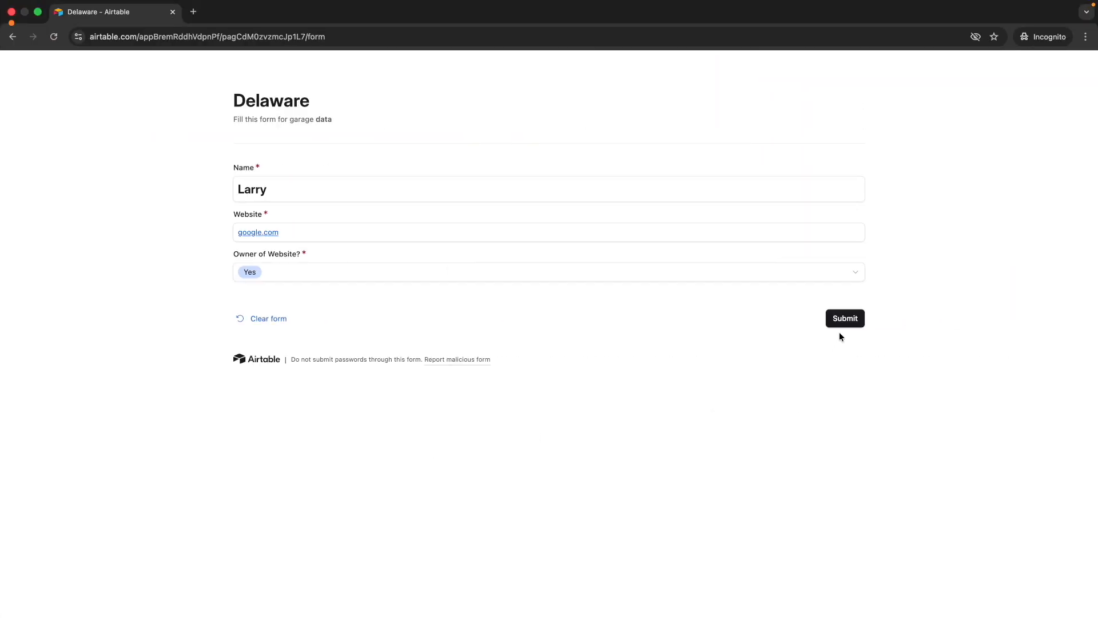
left_click(844, 321)
key("ctrl+Left")
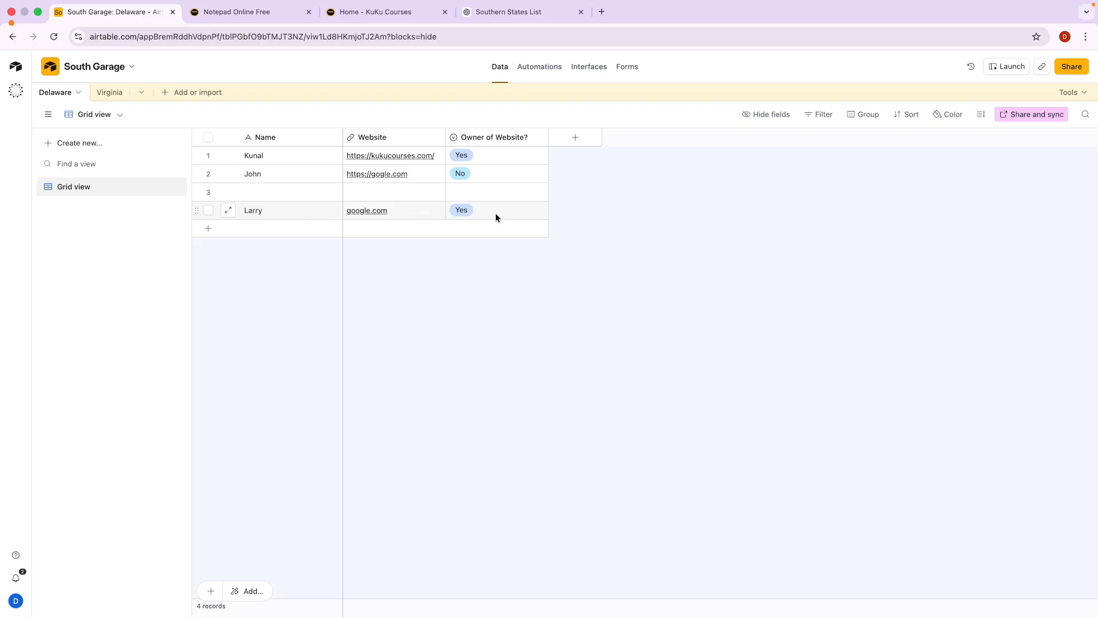
key("ctrl+Right")
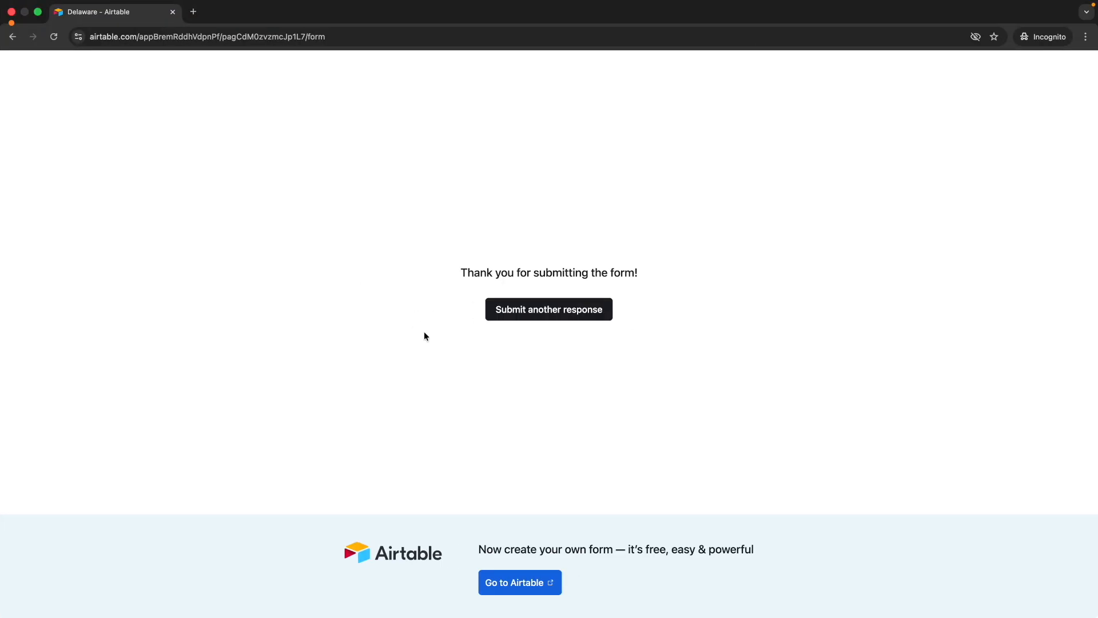
Submit a second response for x.com with Owner of Website? Yes, then view the grid.
left_click(533, 315)
left_click(255, 192)
key("Caps_Lock")
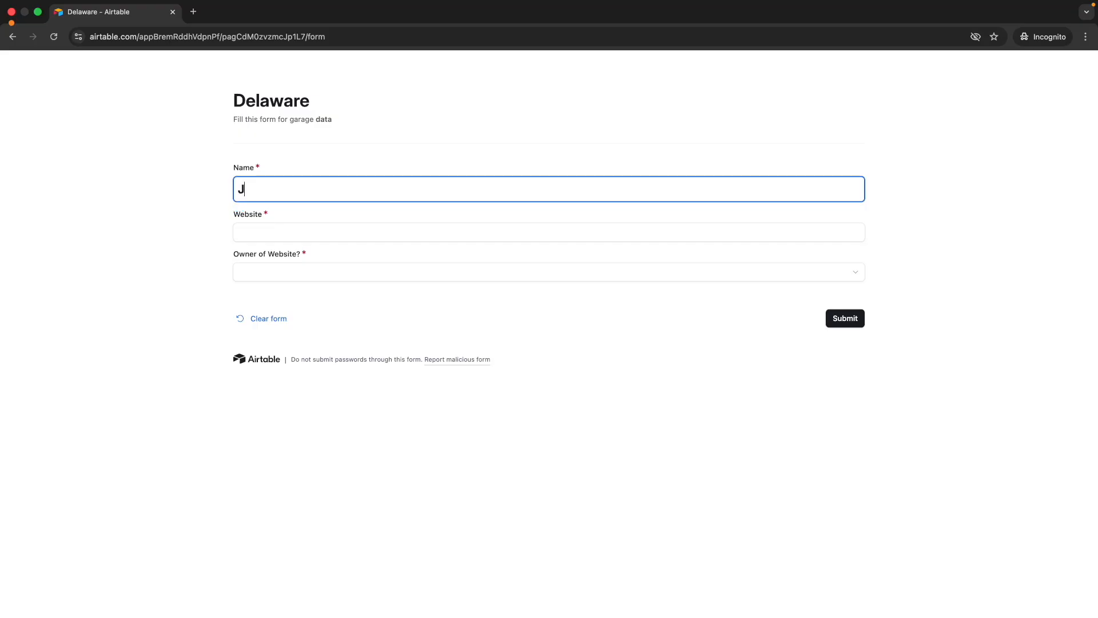
type("Elon Musk")
left_click(261, 228)
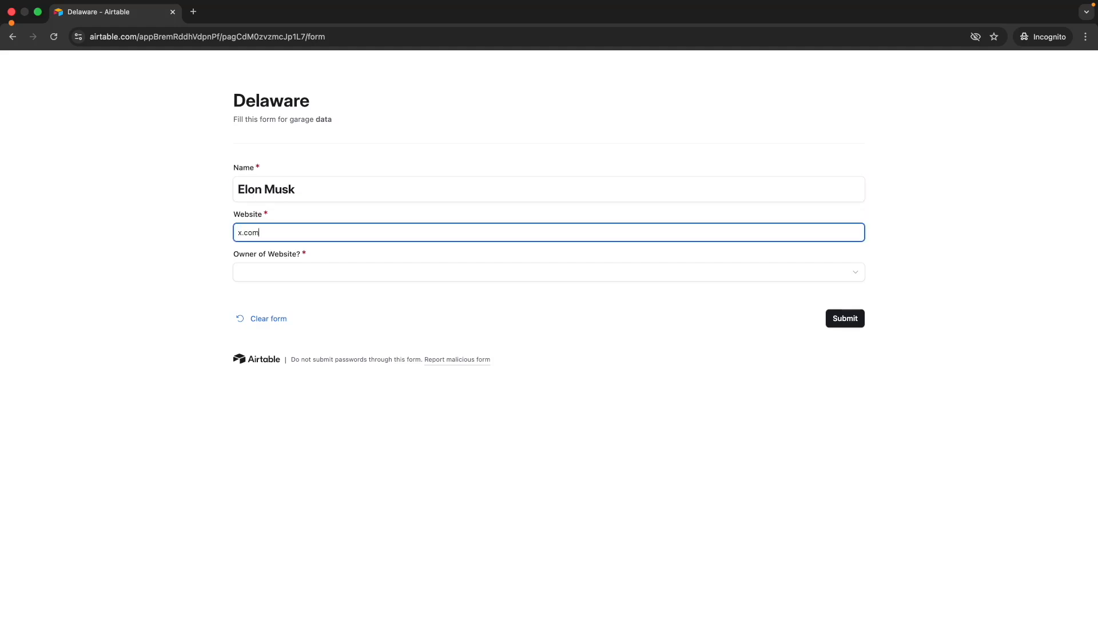
left_click(269, 279)
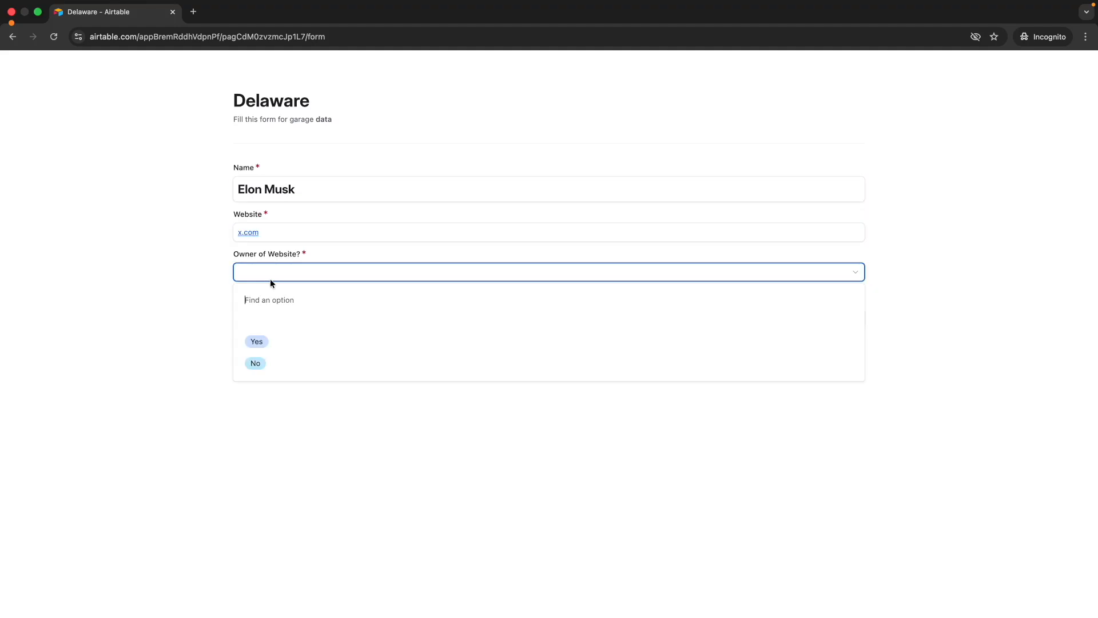
left_click(279, 336)
left_click(848, 319)
key("ctrl+Left")
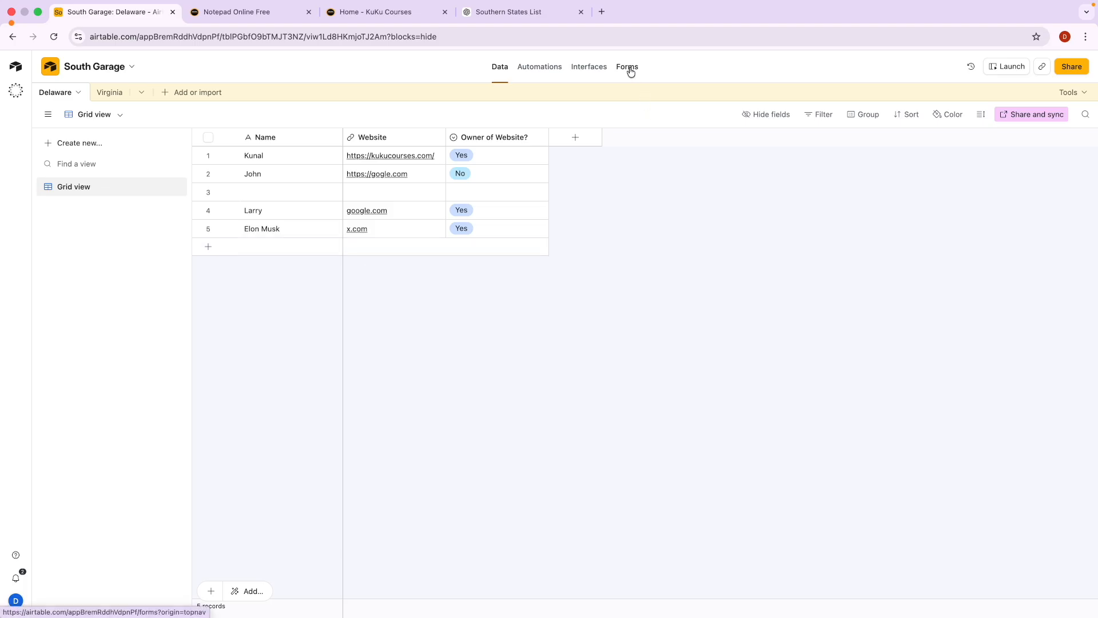
Make a quick on-screen annotation, then switch to the Notepad Online Free structure notes.
key("ctrl+shift+a")
mouse_move(633, 54)
left_mouse_down()
mouse_move(606, 56)
mouse_move(649, 82)
mouse_move(652, 54)
mouse_move(628, 53)
mouse_move(637, 139)
mouse_move(619, 211)
mouse_move(557, 301)
mouse_move(421, 277)
mouse_move(426, 265)
mouse_move(445, 269)
left_mouse_up()
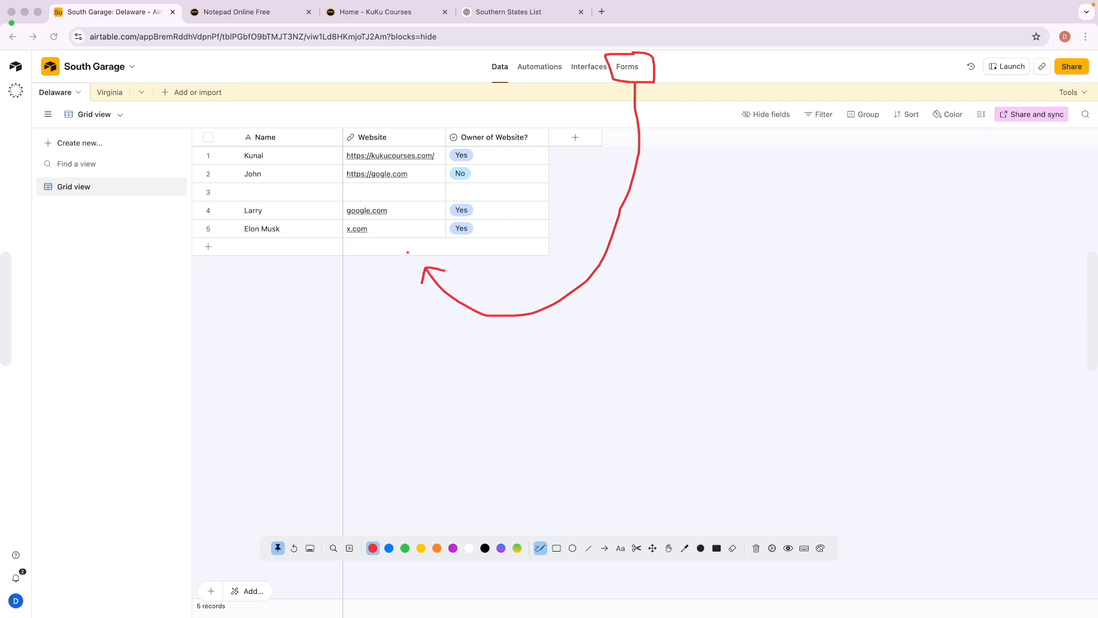
key("Escape")
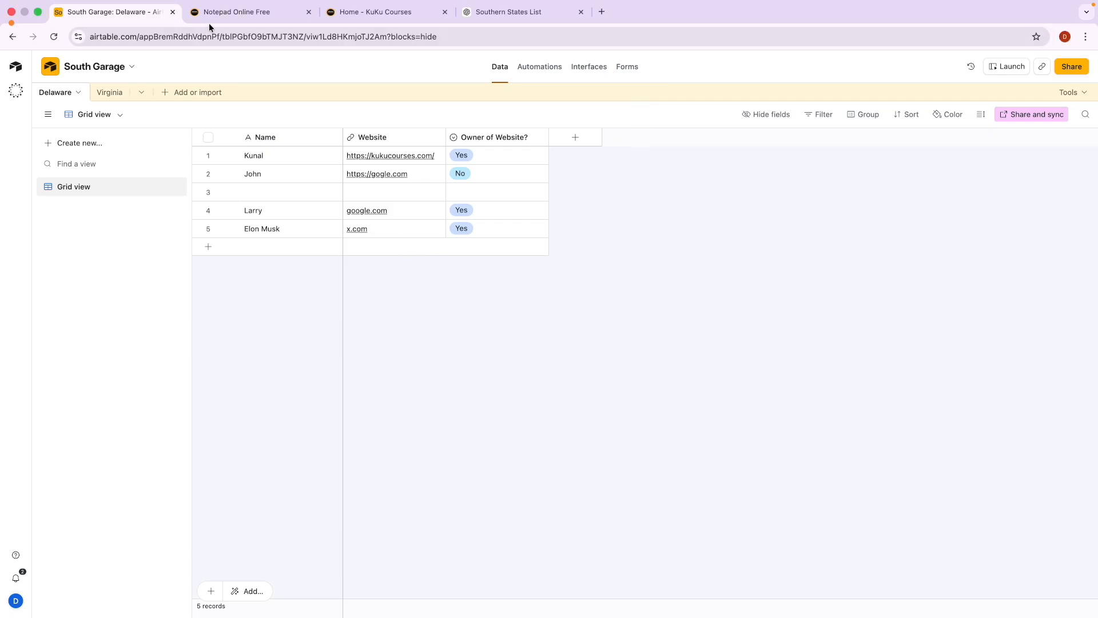
left_click(238, 19)
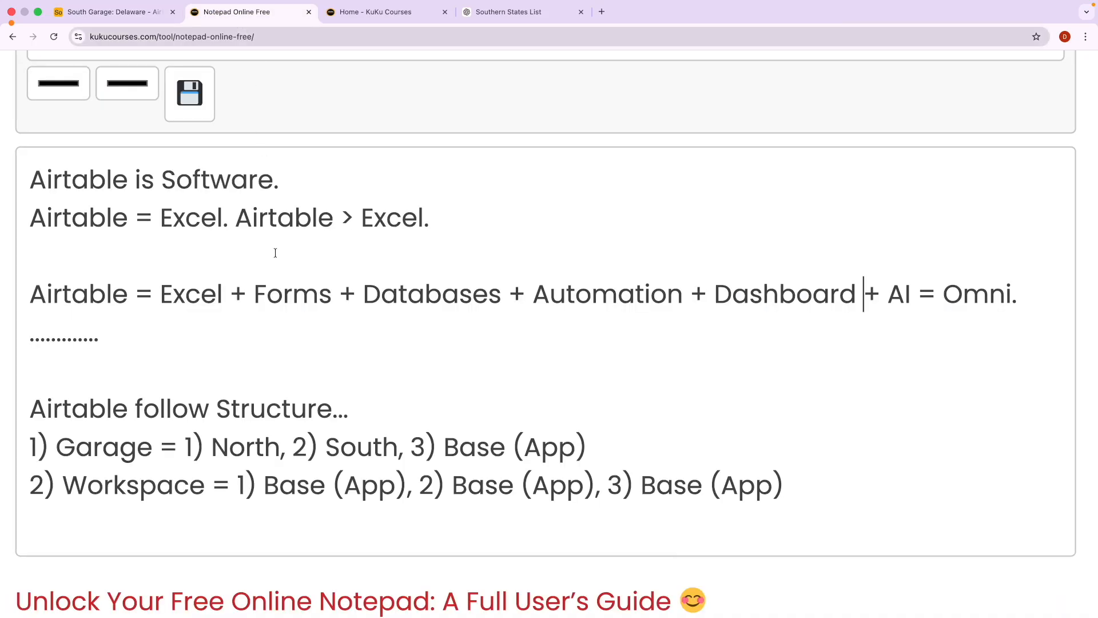
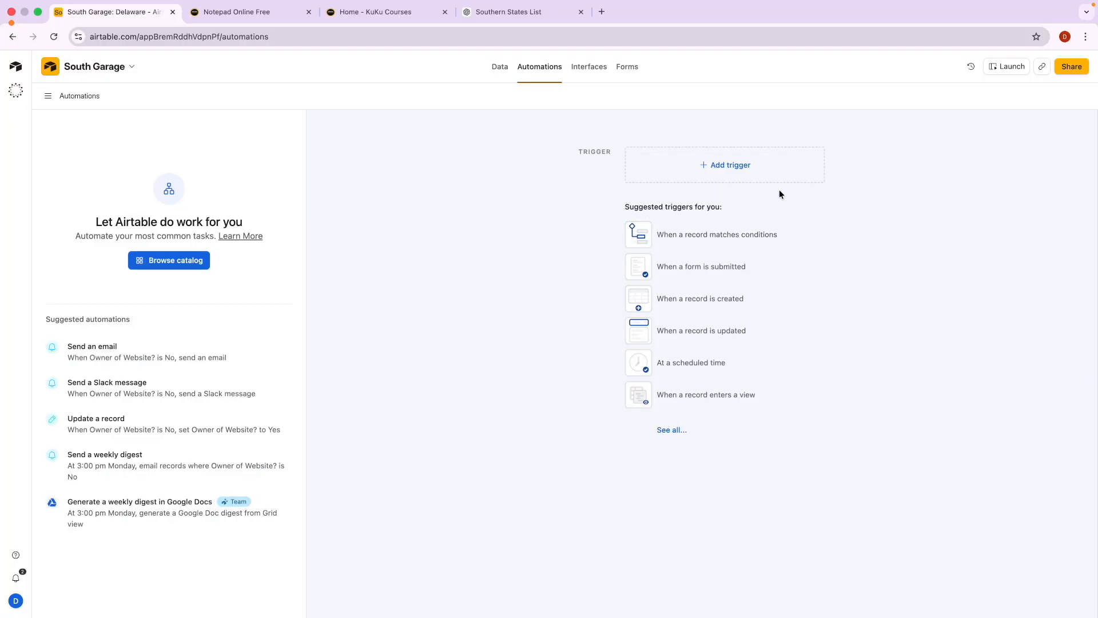
Give Automation 1 a 'When a record is created' trigger and check its missing configuration.
left_click(730, 166)
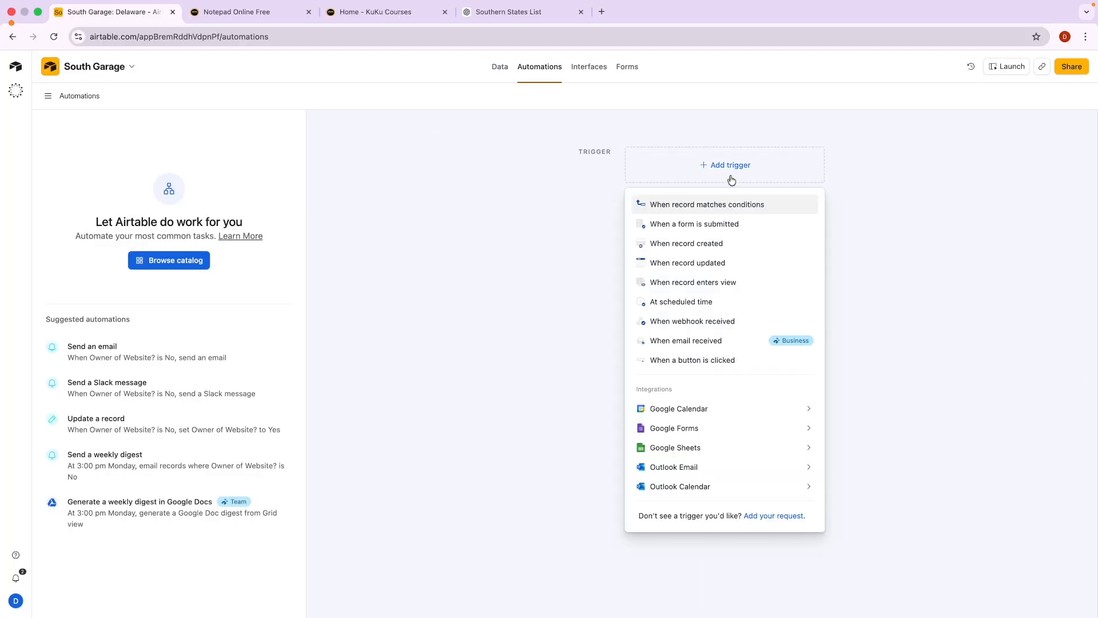
scroll(744, 223, "up", 3)
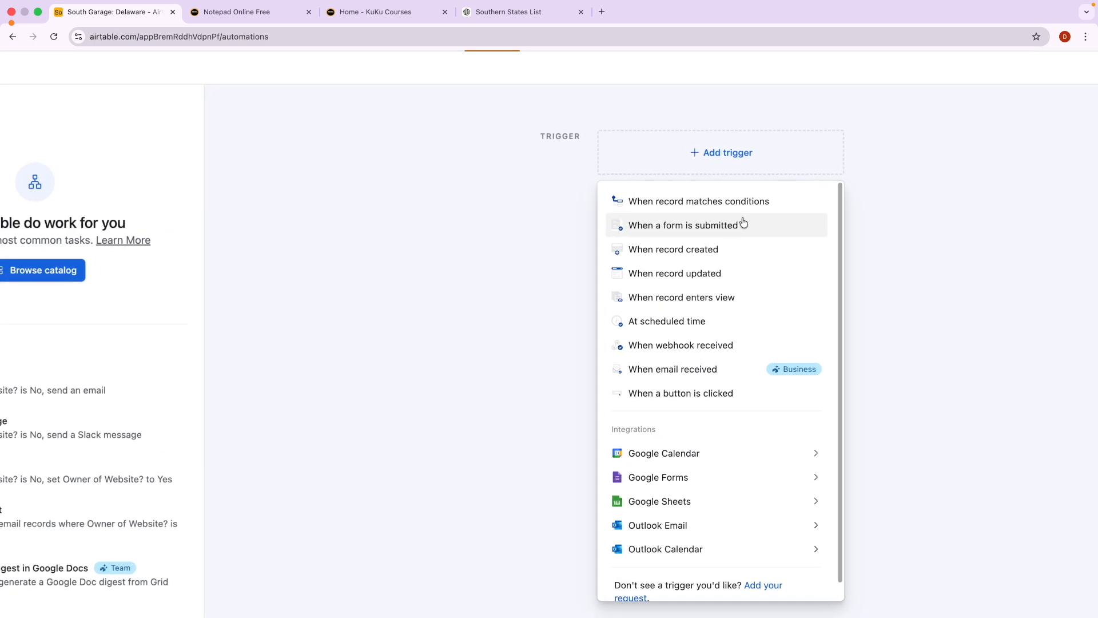
scroll(744, 223, "up", 3)
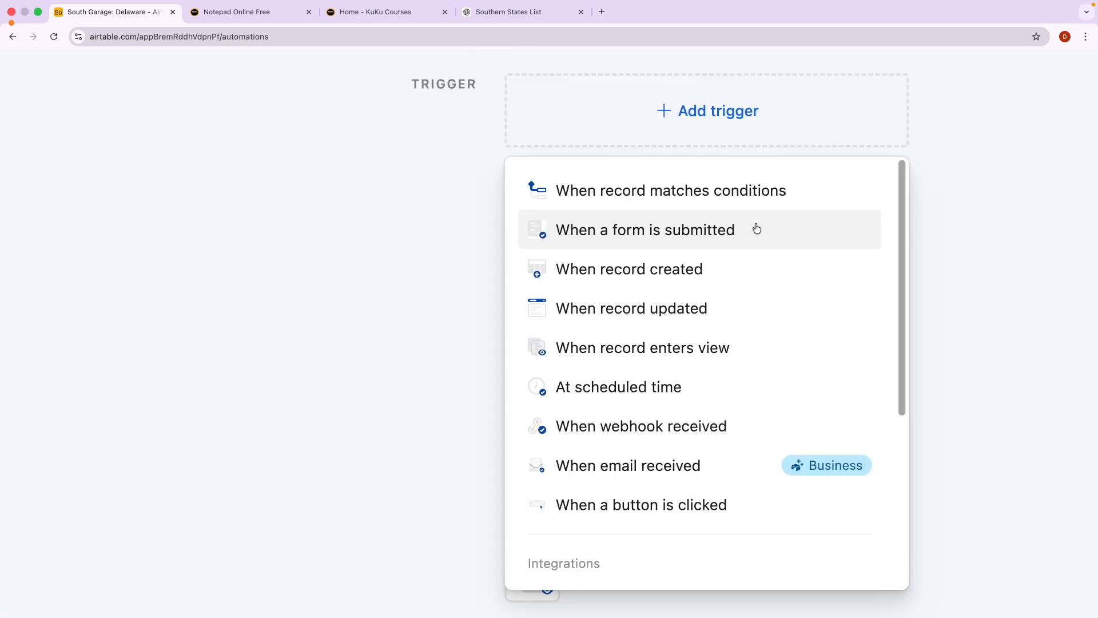
left_click(640, 275)
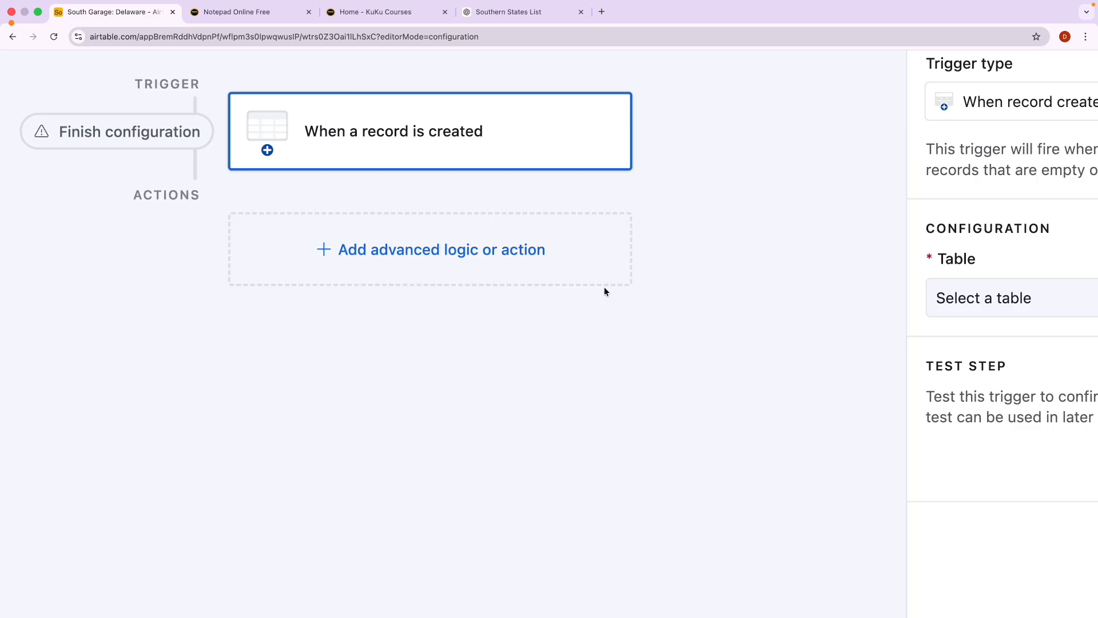
key("ctrl+a")
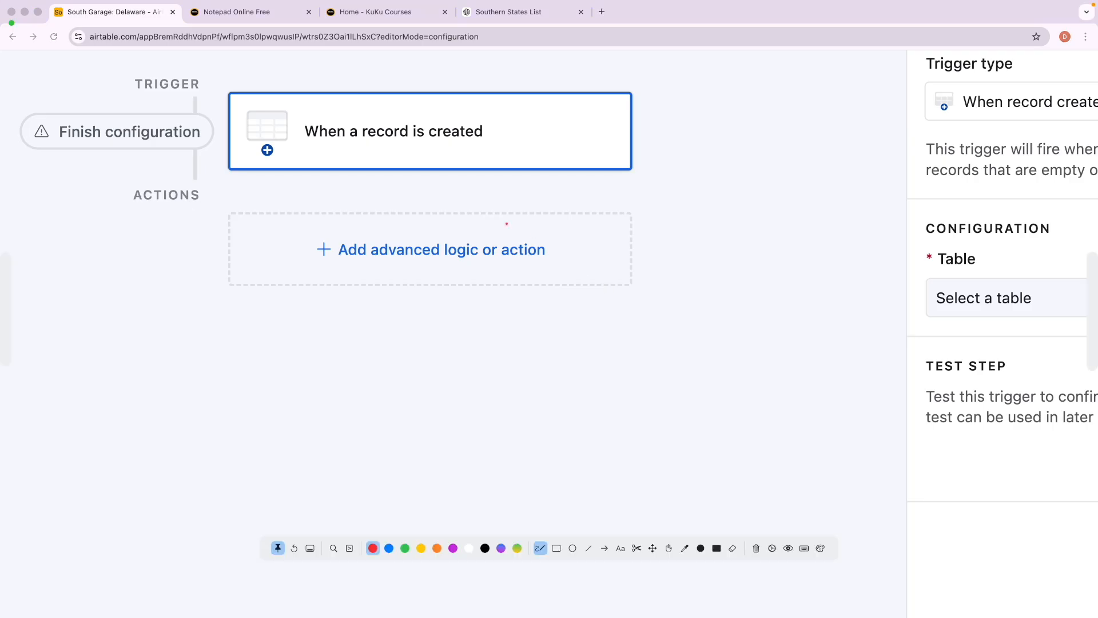
key("Escape")
scroll(926, 423, "down", 5)
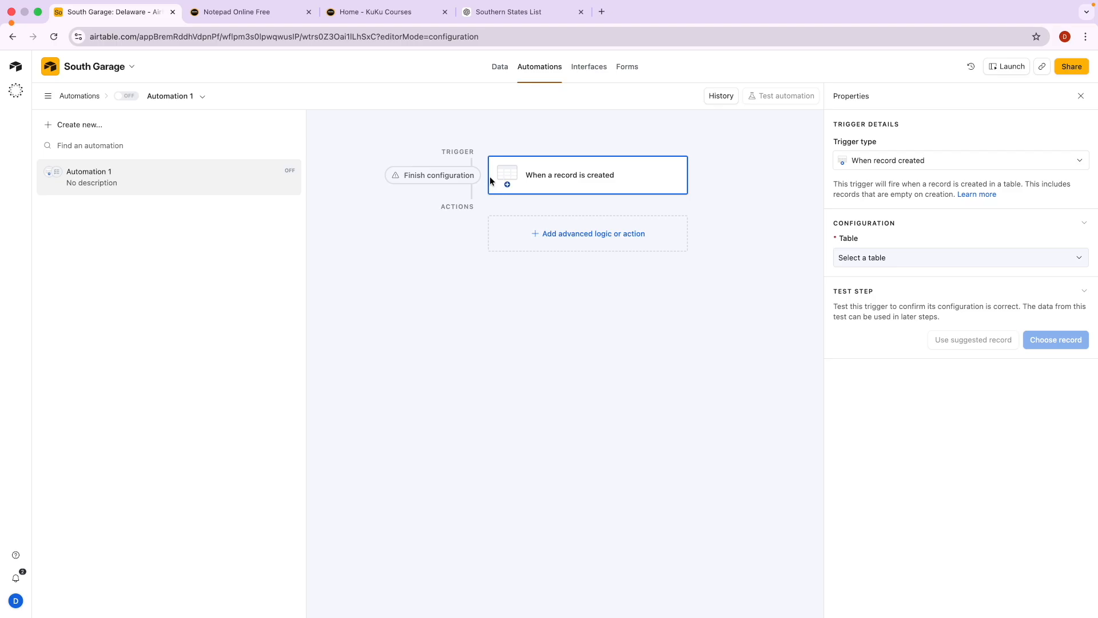
left_click(530, 177)
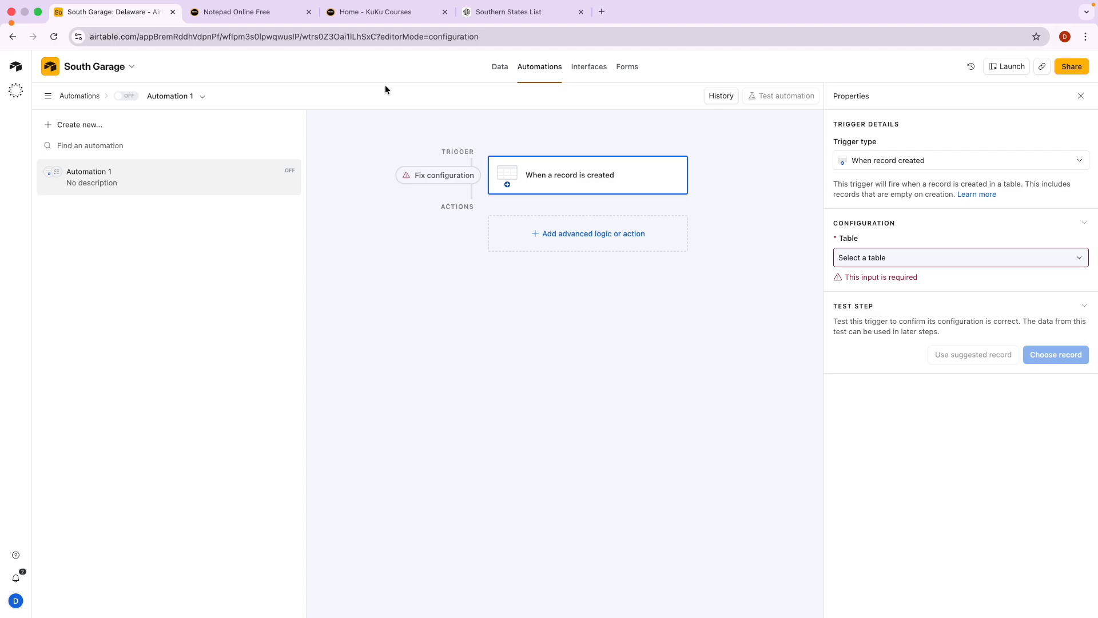
Look over the Delaware table's records.
left_click(496, 73)
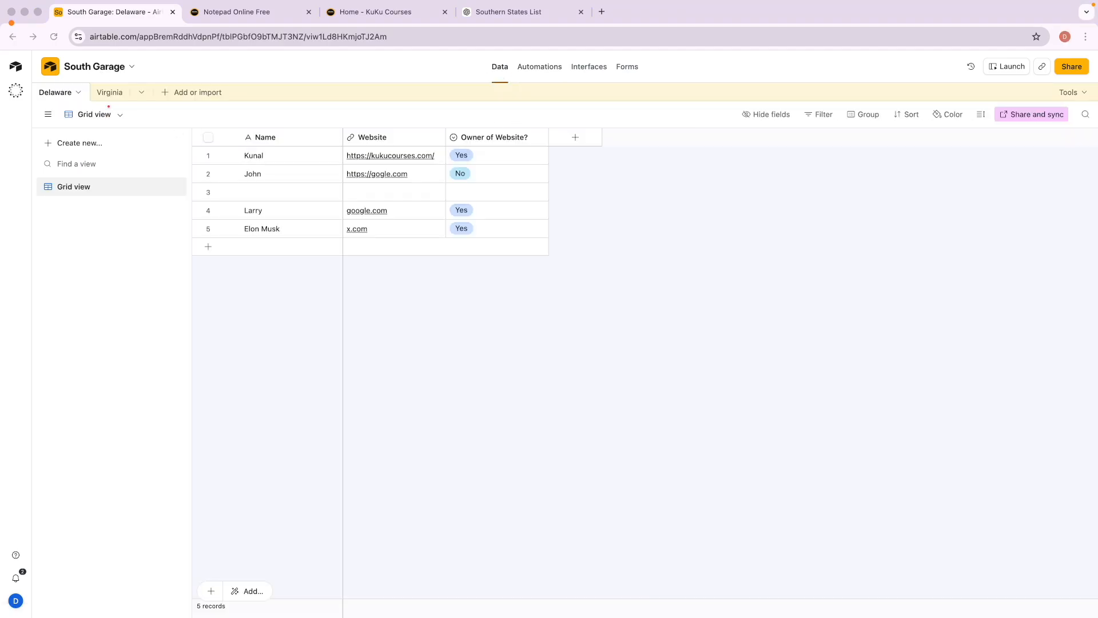
mouse_move(75, 83)
left_mouse_down()
mouse_move(27, 87)
mouse_move(70, 96)
mouse_move(113, 82)
mouse_move(109, 104)
mouse_move(121, 87)
left_mouse_up()
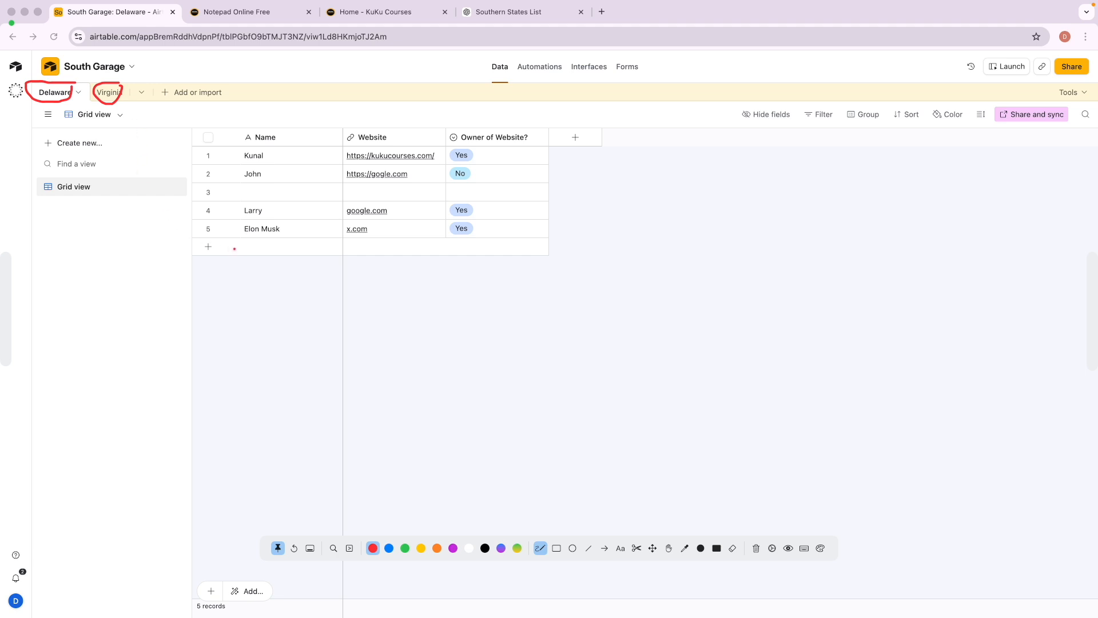
mouse_move(241, 249)
left_mouse_down()
mouse_move(334, 255)
mouse_move(284, 240)
mouse_move(241, 245)
left_mouse_up()
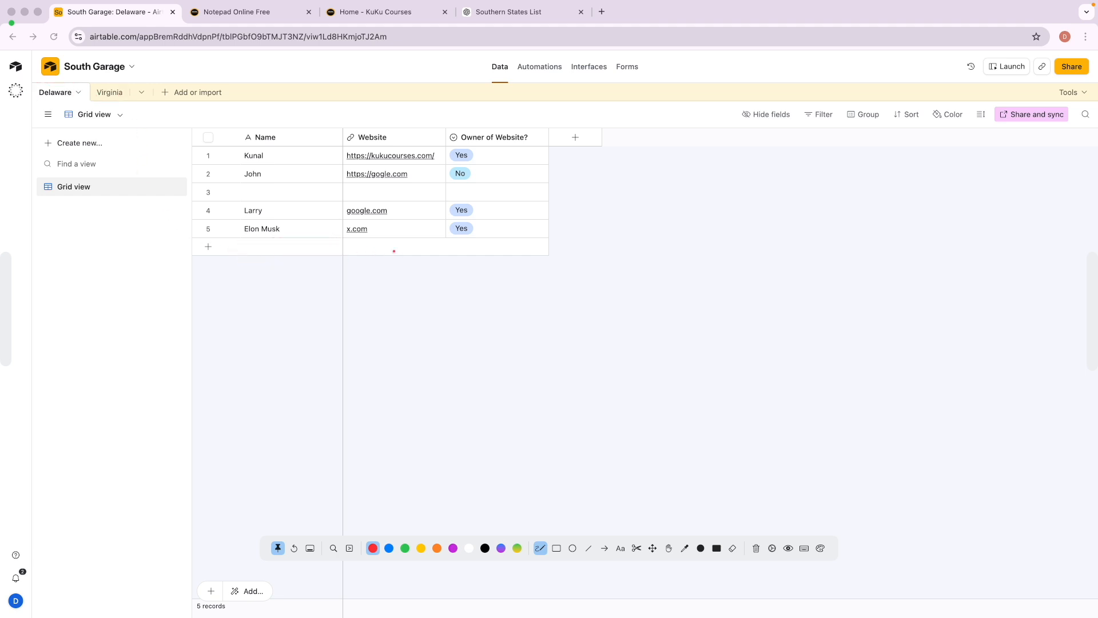
key("Escape")
Set the trigger's table to Delaware, then return to the Delaware records grid.
left_click(550, 71)
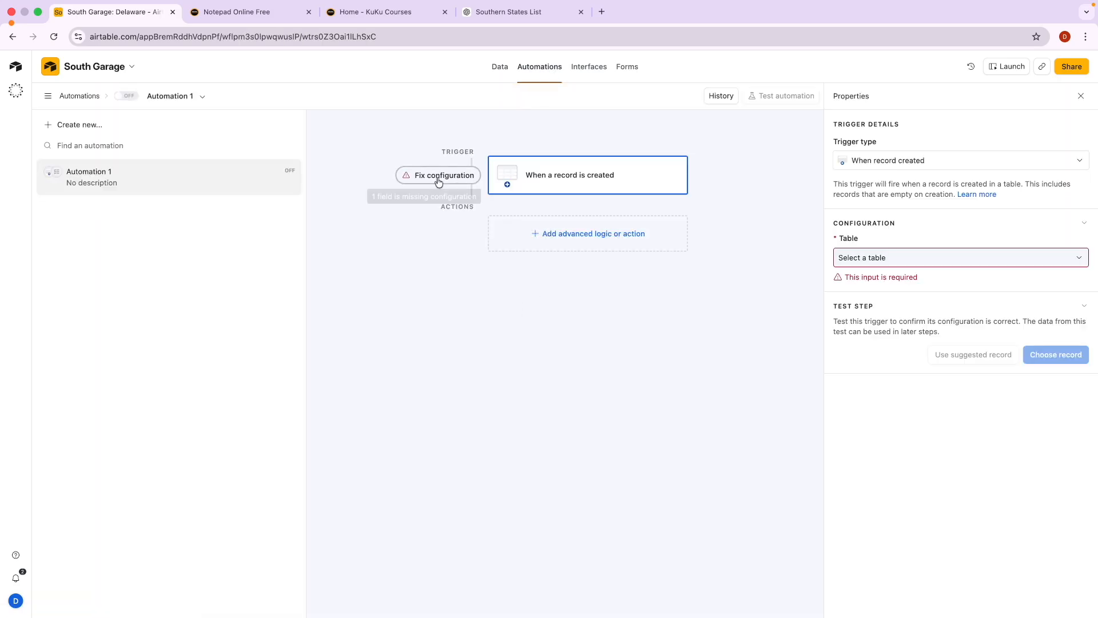
left_click(437, 175)
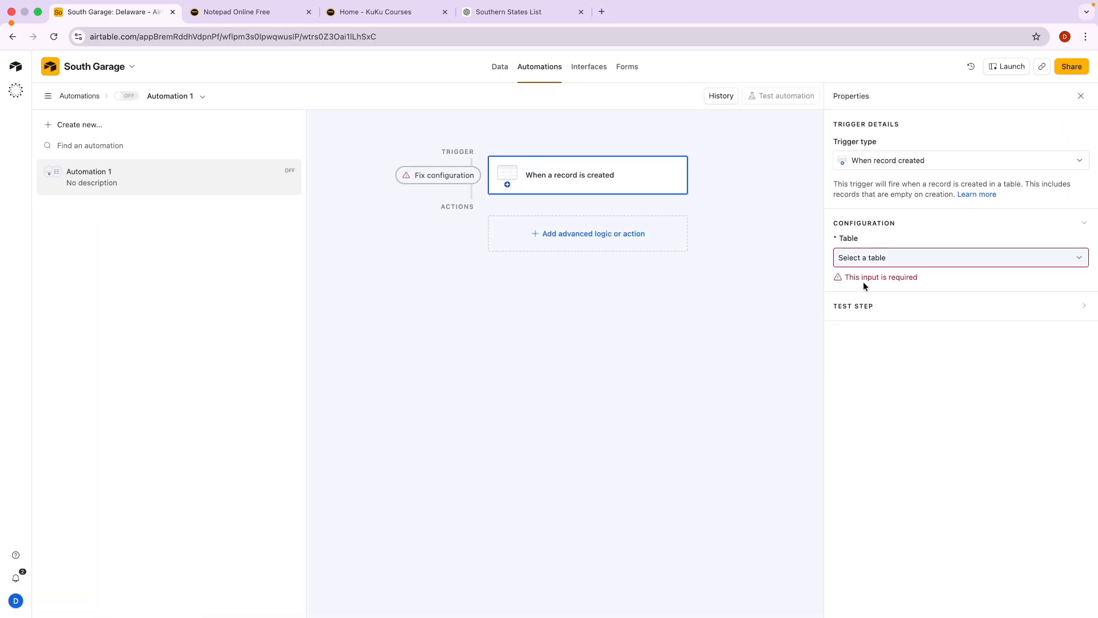
left_click(882, 257)
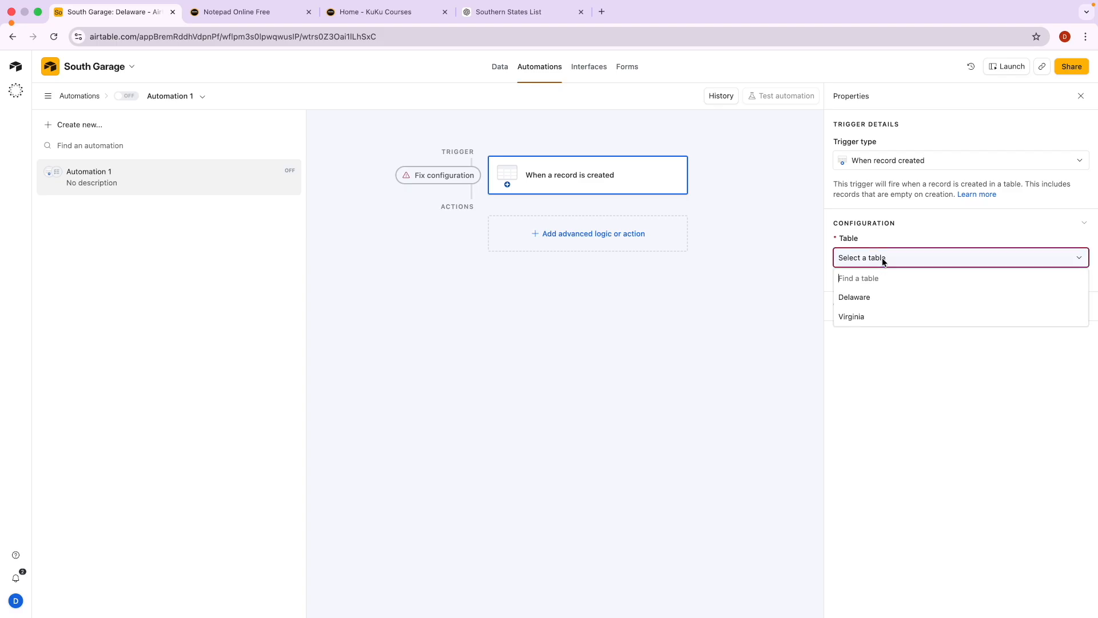
left_click(875, 299)
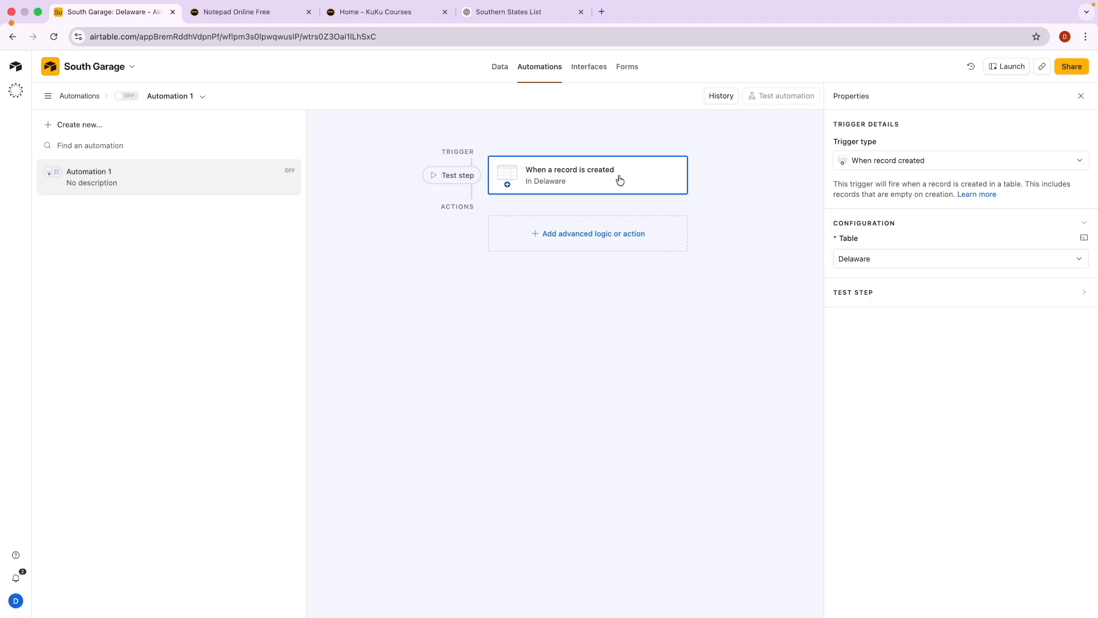
left_click(498, 81)
mouse_move(273, 236)
left_mouse_down()
mouse_move(252, 238)
mouse_move(314, 262)
mouse_move(453, 240)
mouse_move(252, 234)
left_mouse_up()
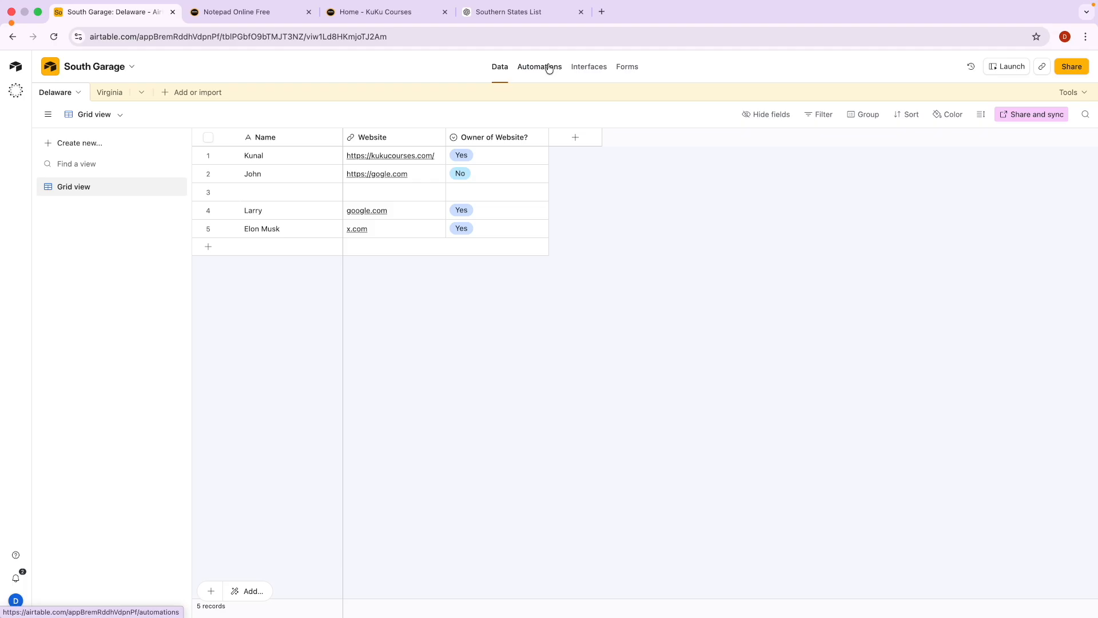
Add a Create record action that targets the Virginia table.
left_click(532, 76)
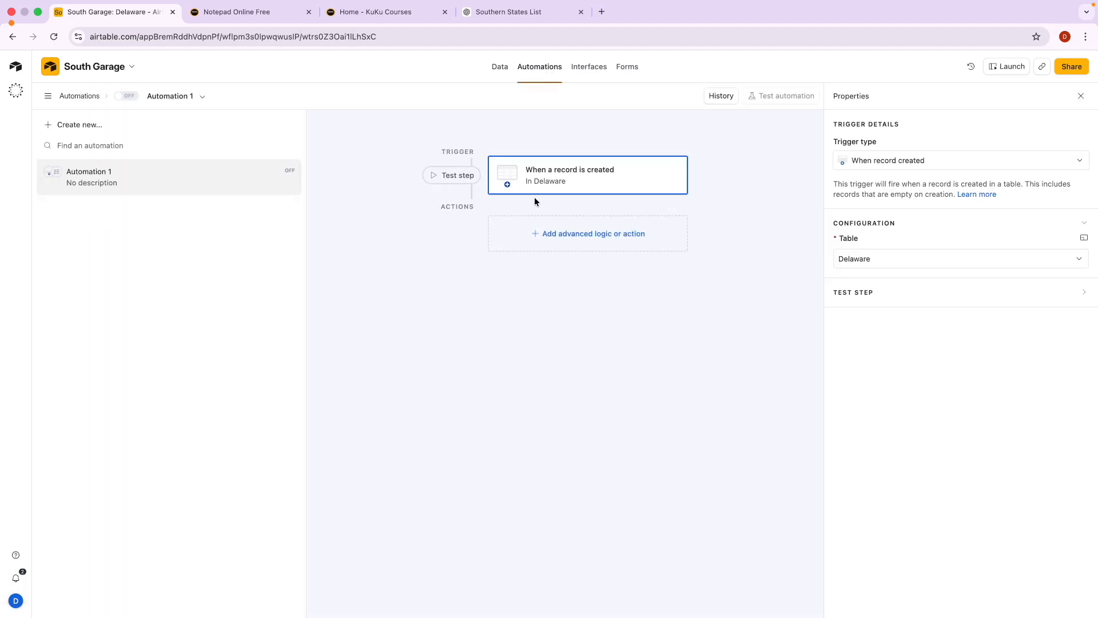
left_click(566, 235)
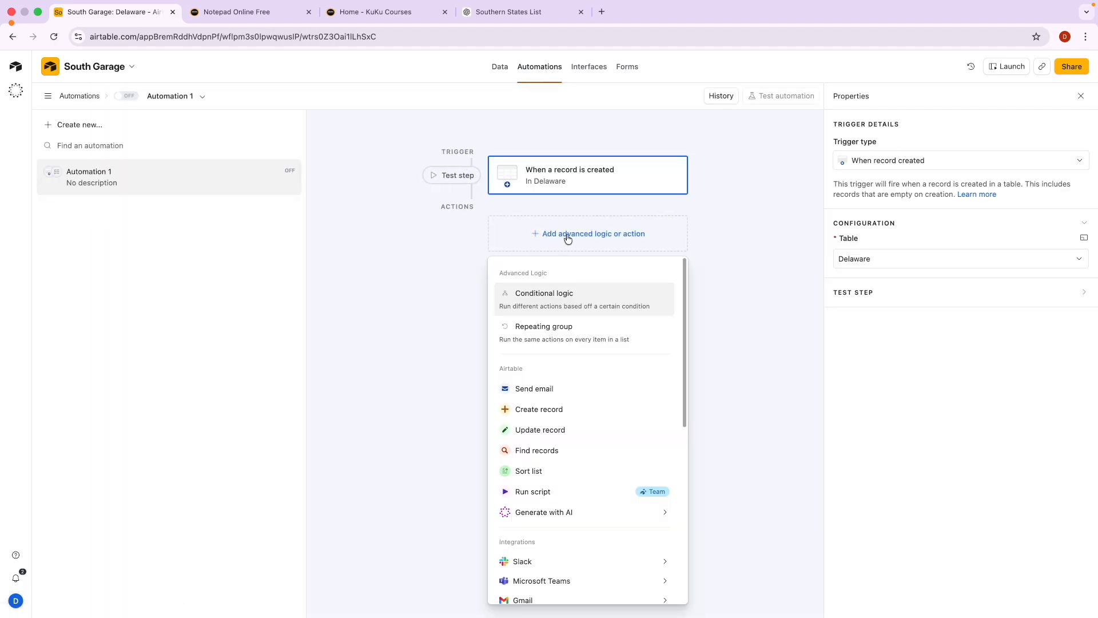
scroll(547, 450, "down", 1)
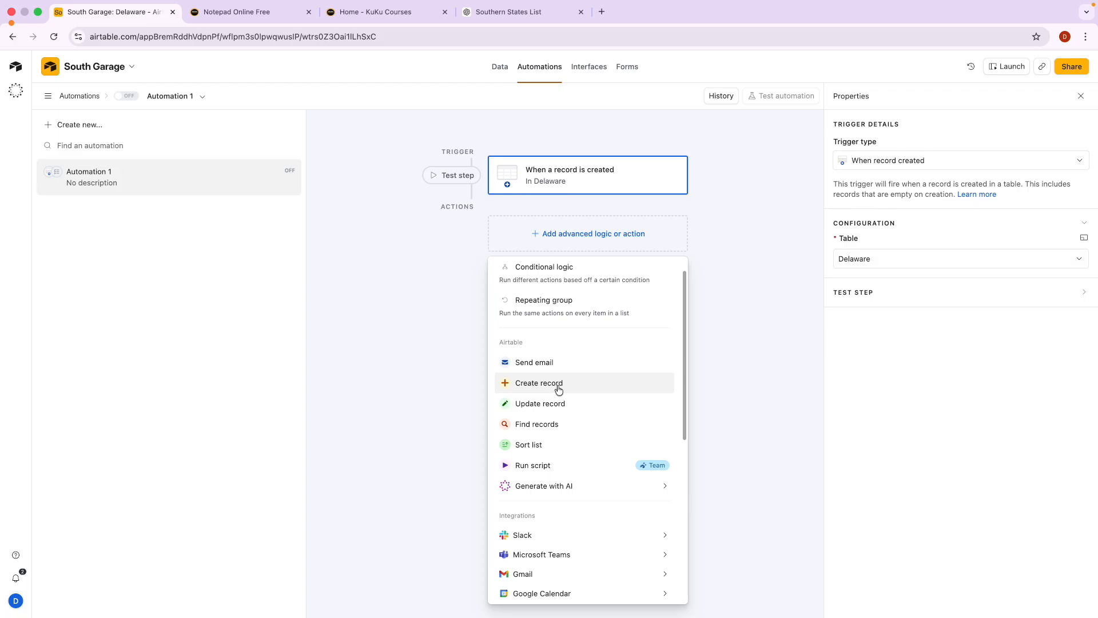
left_click(559, 389)
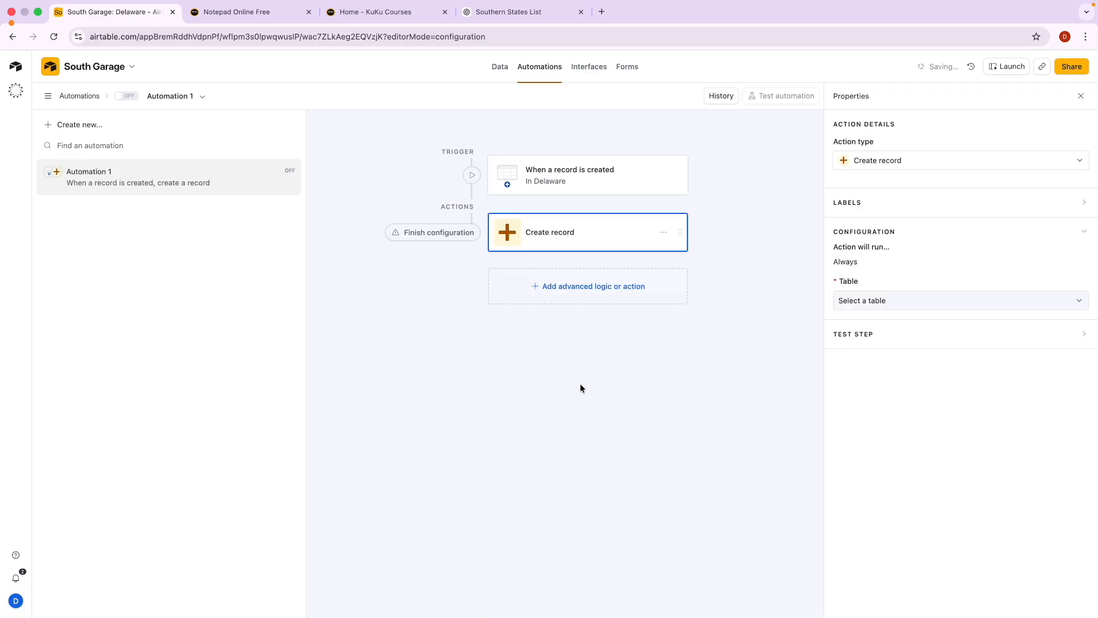
left_click(873, 303)
left_click(863, 362)
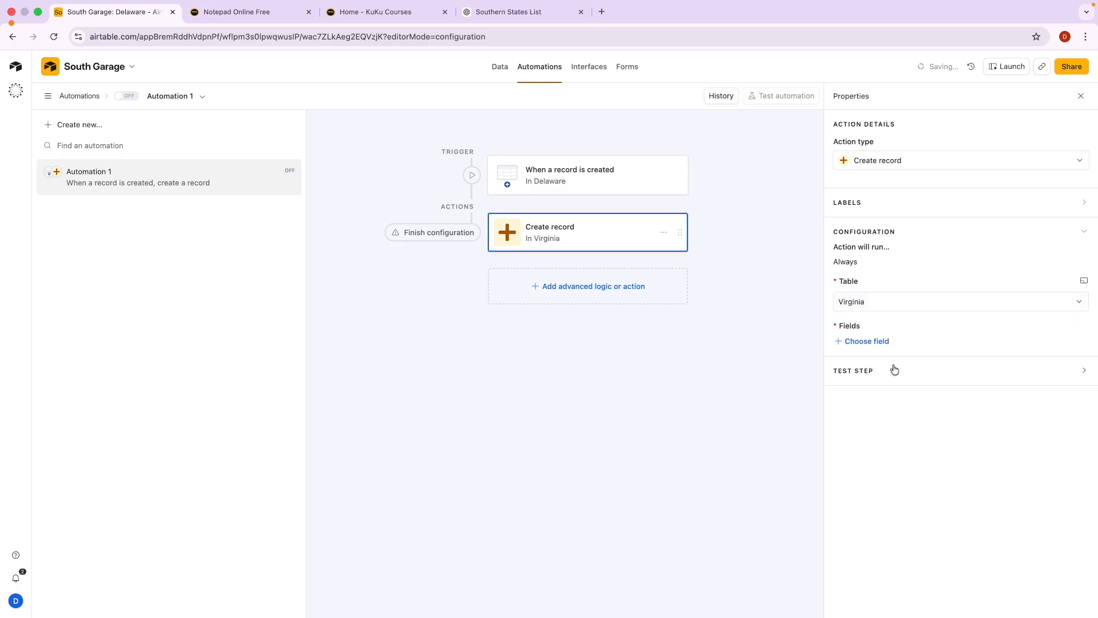
Fill the new Virginia record's Name with the triggering record's Name.
left_click(873, 341)
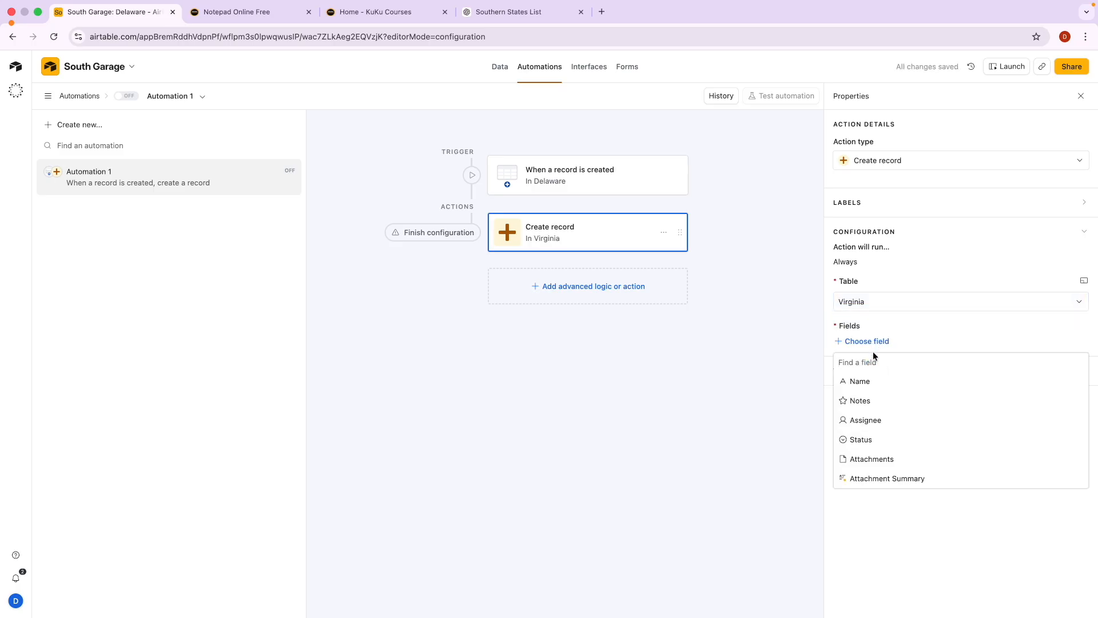
left_click(877, 381)
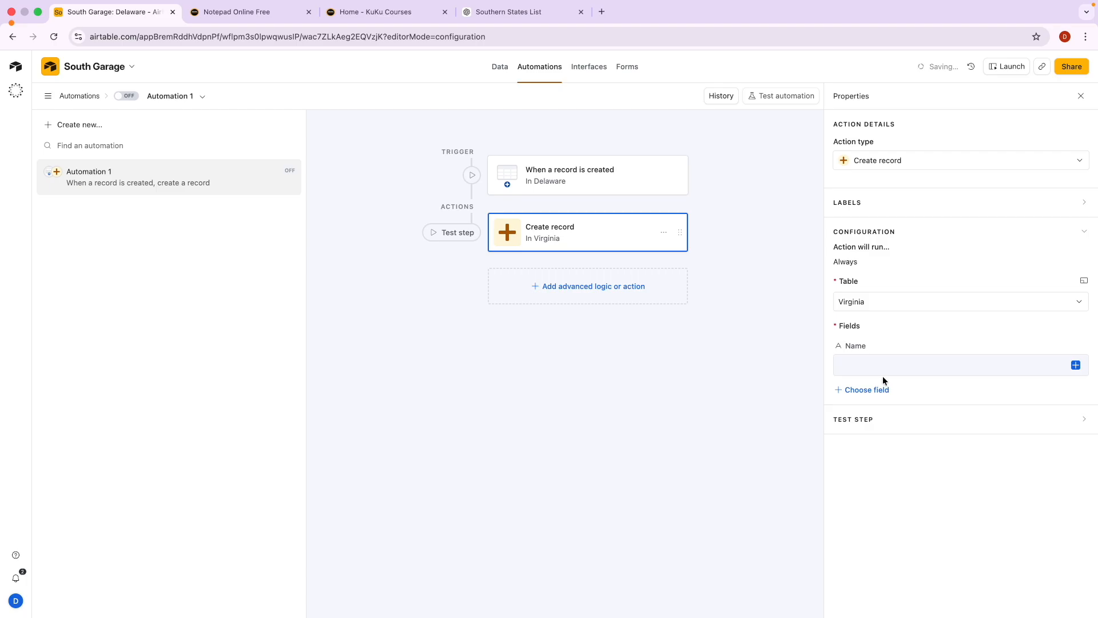
left_click(1075, 365)
scroll(964, 452, "down", 4)
left_click(968, 451)
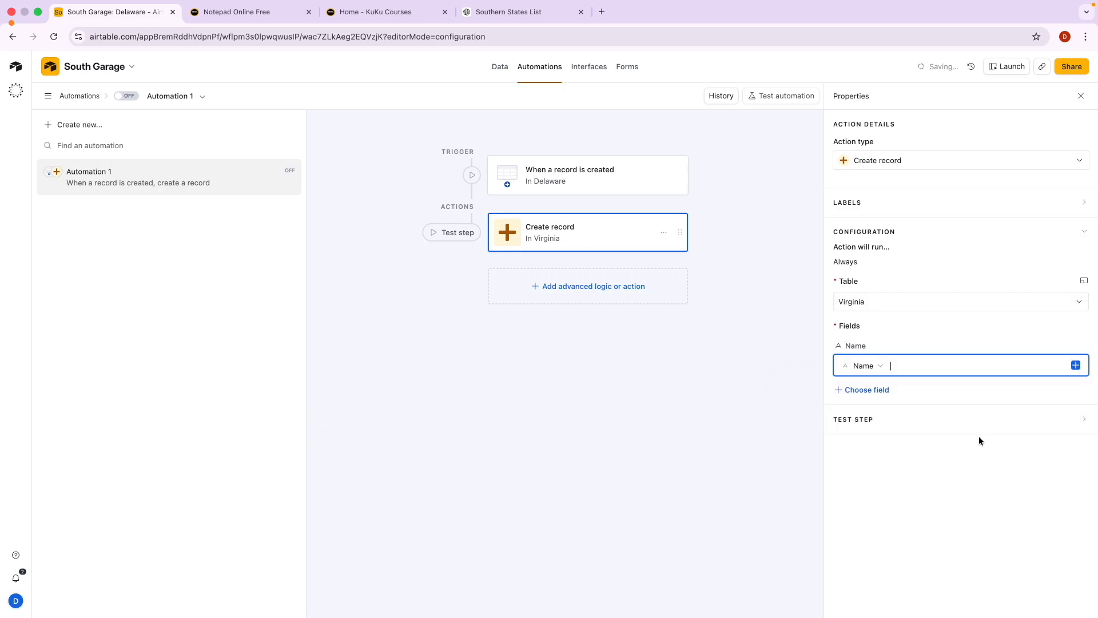
left_click(864, 394)
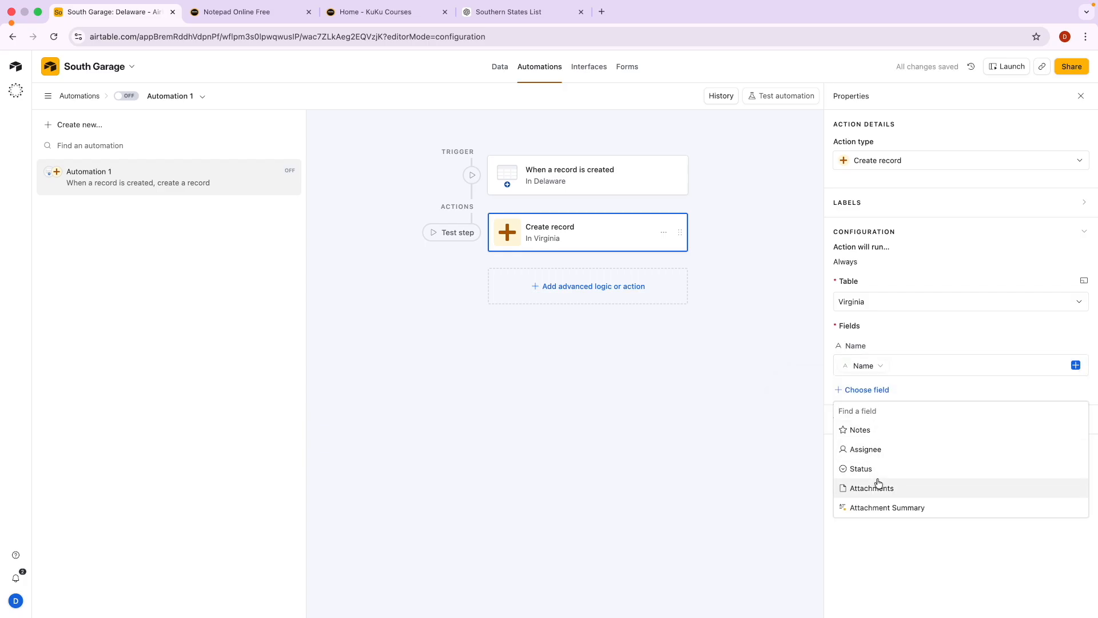
type("w")
key("BackSpace")
key("BackSpace")
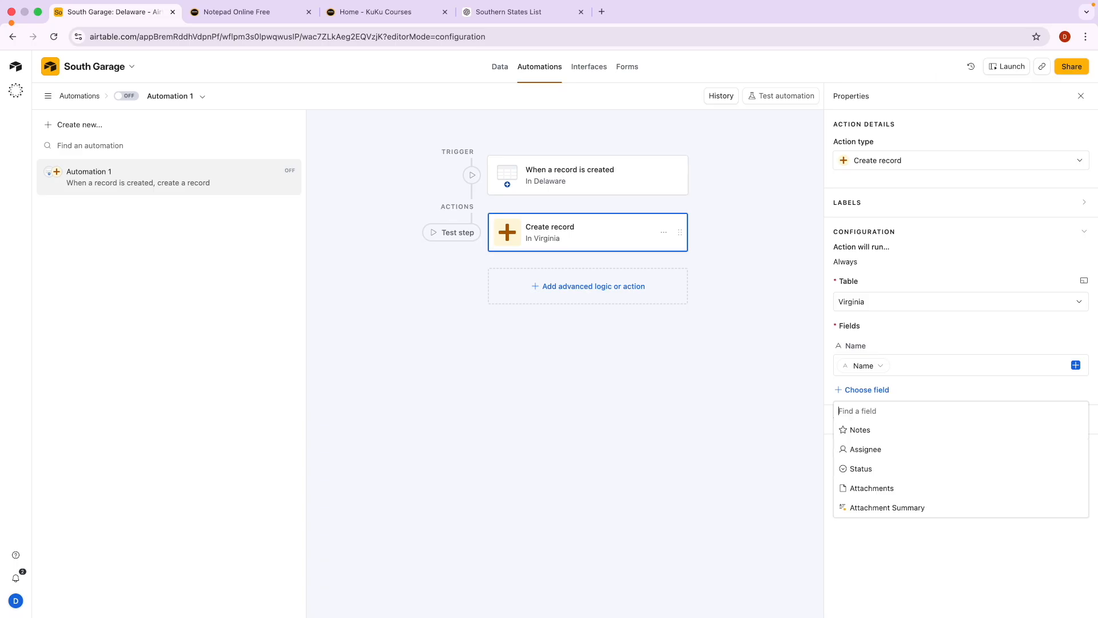
key("Escape")
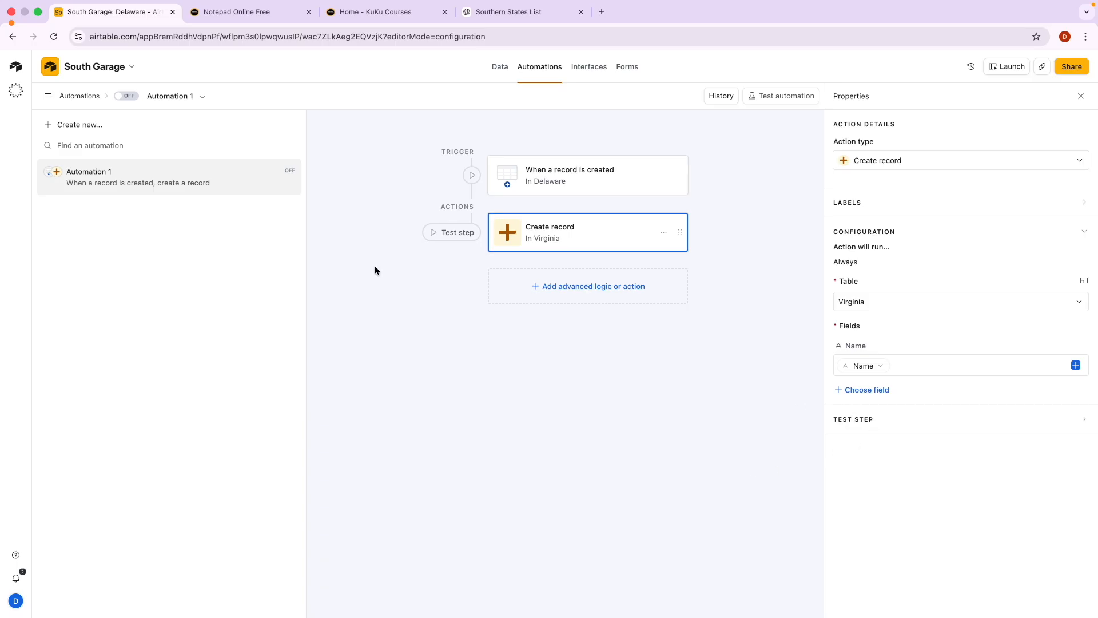
Leave the automation switched off and open the Virginia table.
left_click(500, 67)
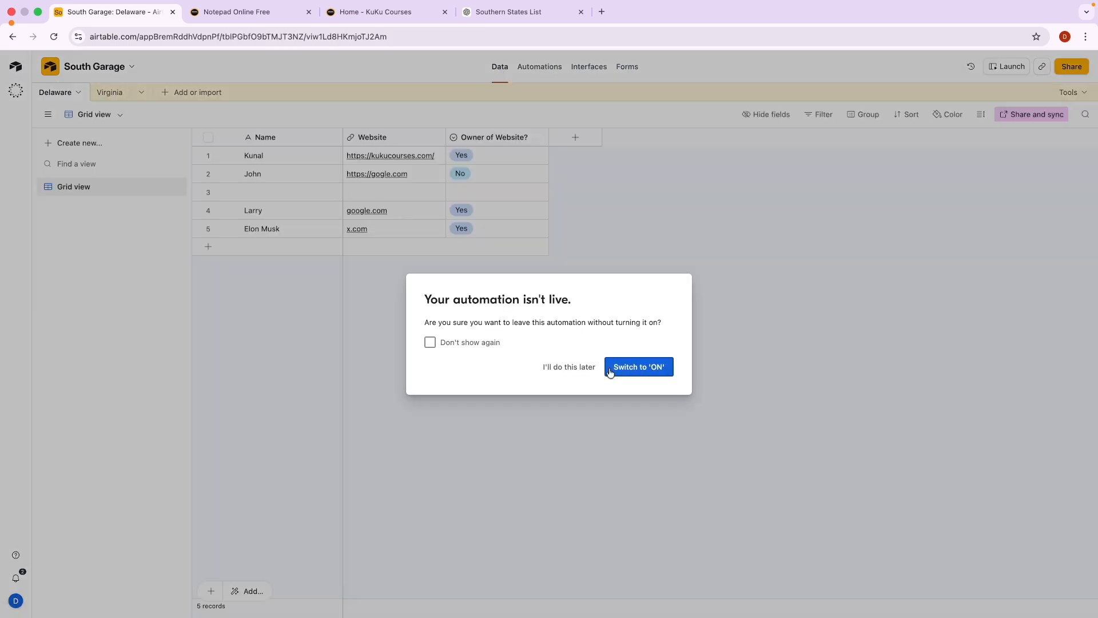
left_click(571, 369)
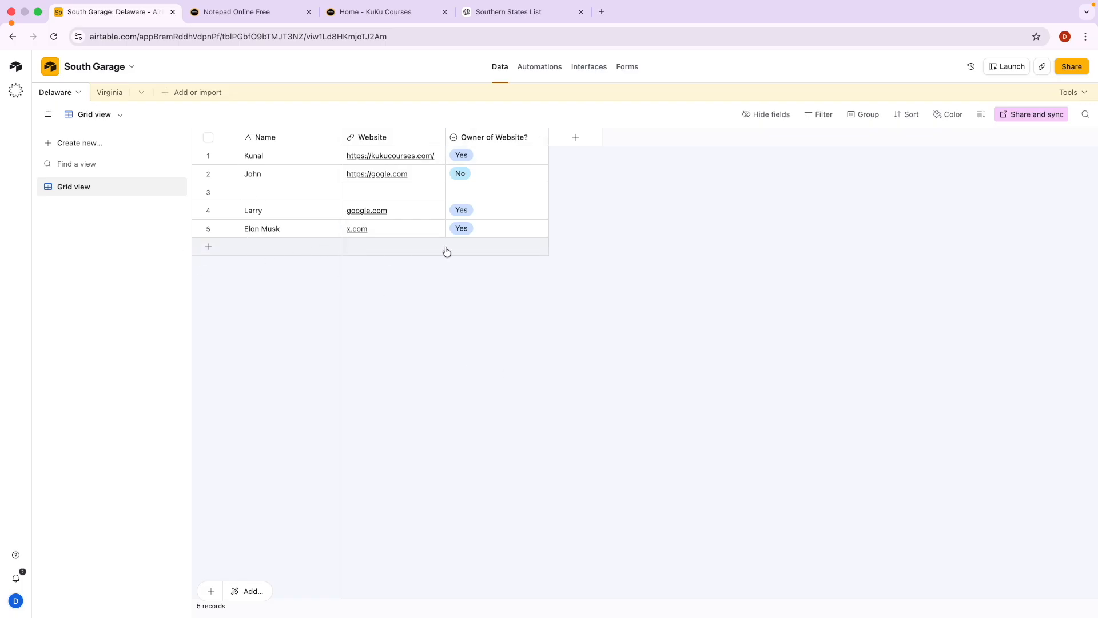
left_click(108, 92)
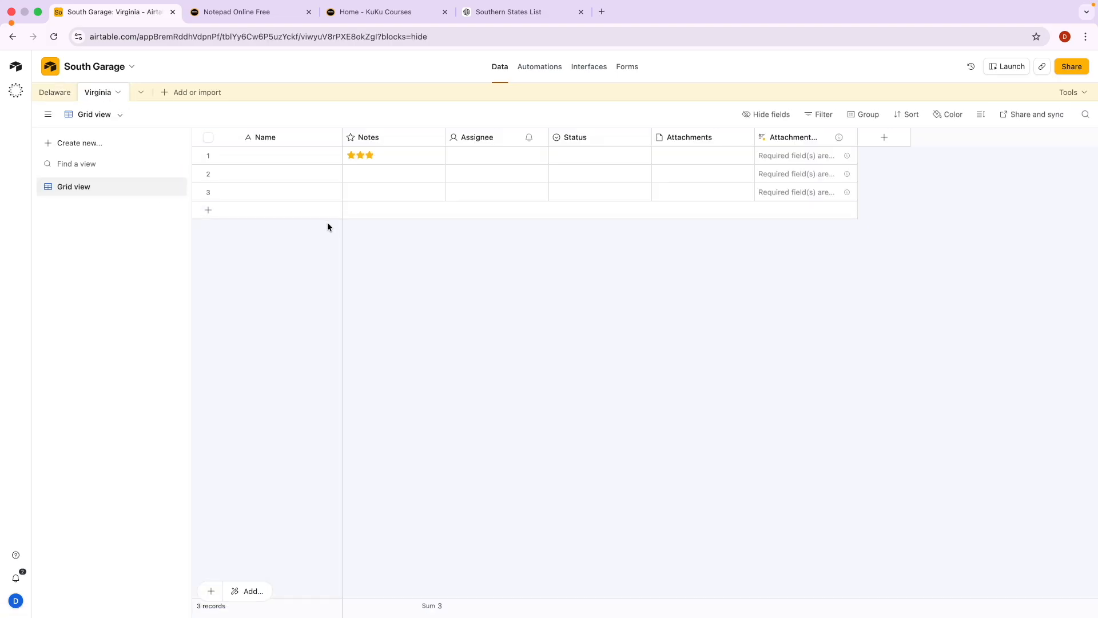
Create a URL field named 'Website New' in Virginia.
left_click(878, 142)
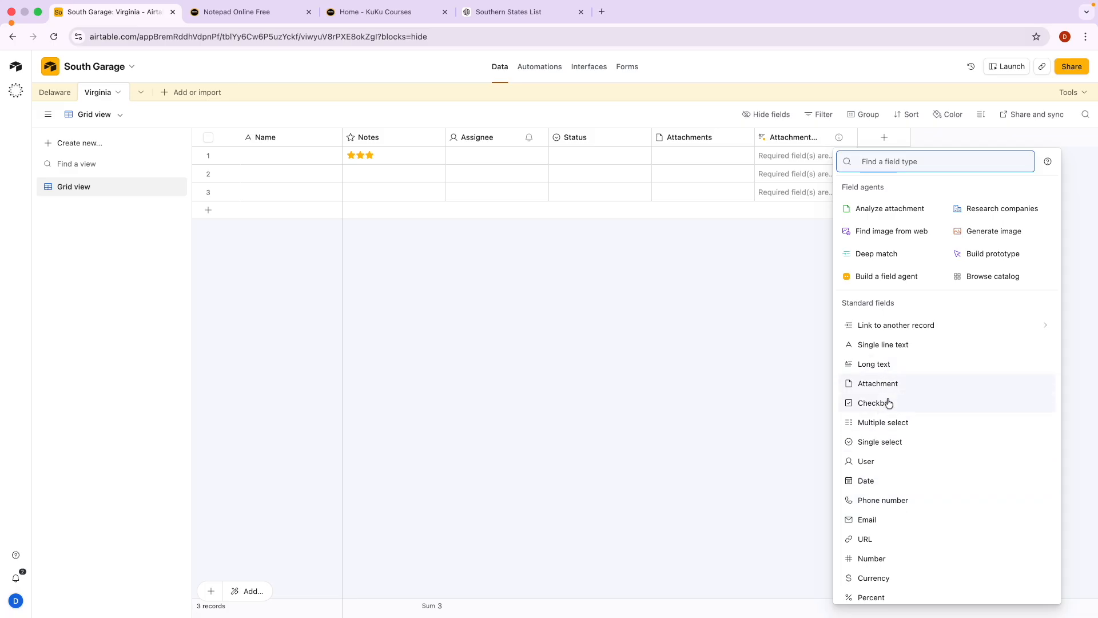
scroll(887, 422, "down", 2)
scroll(885, 488, "down", 2)
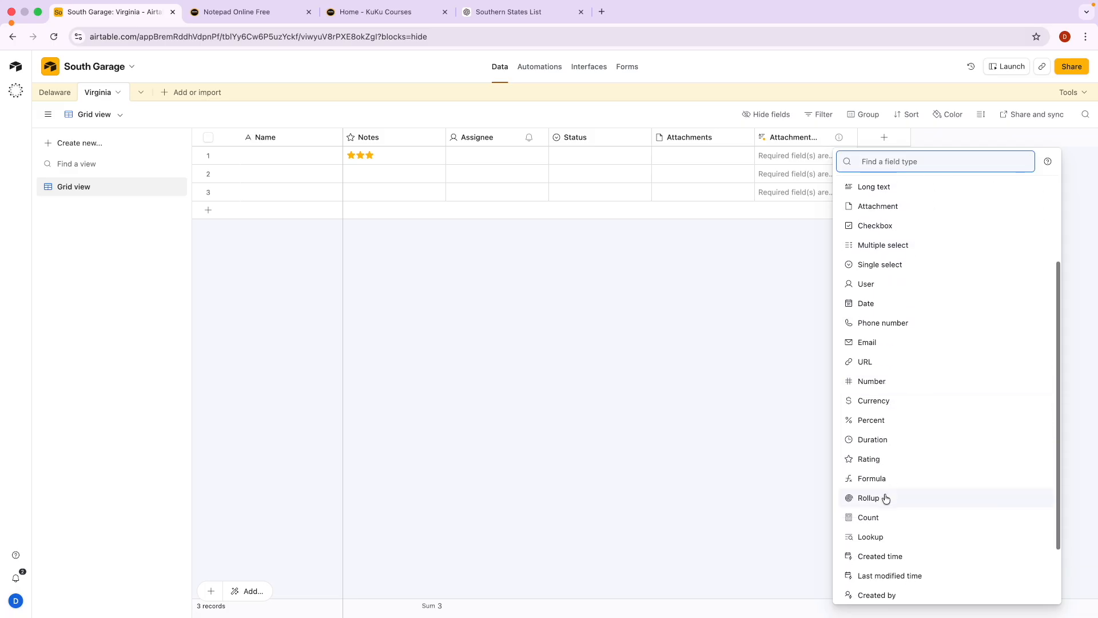
left_click(877, 363)
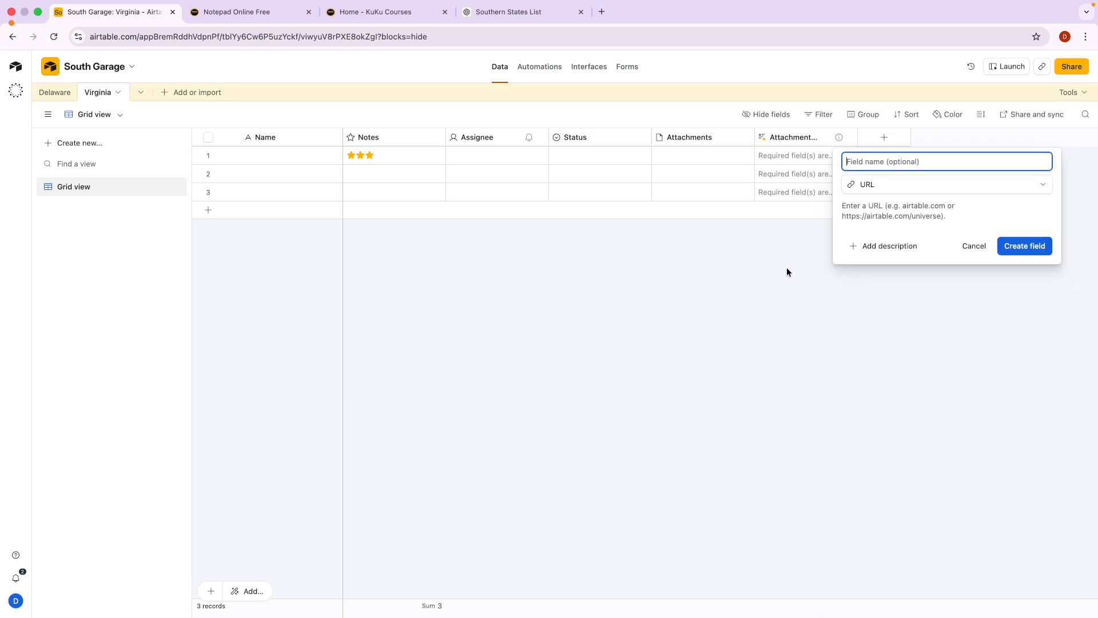
type("Website New")
left_click(1042, 246)
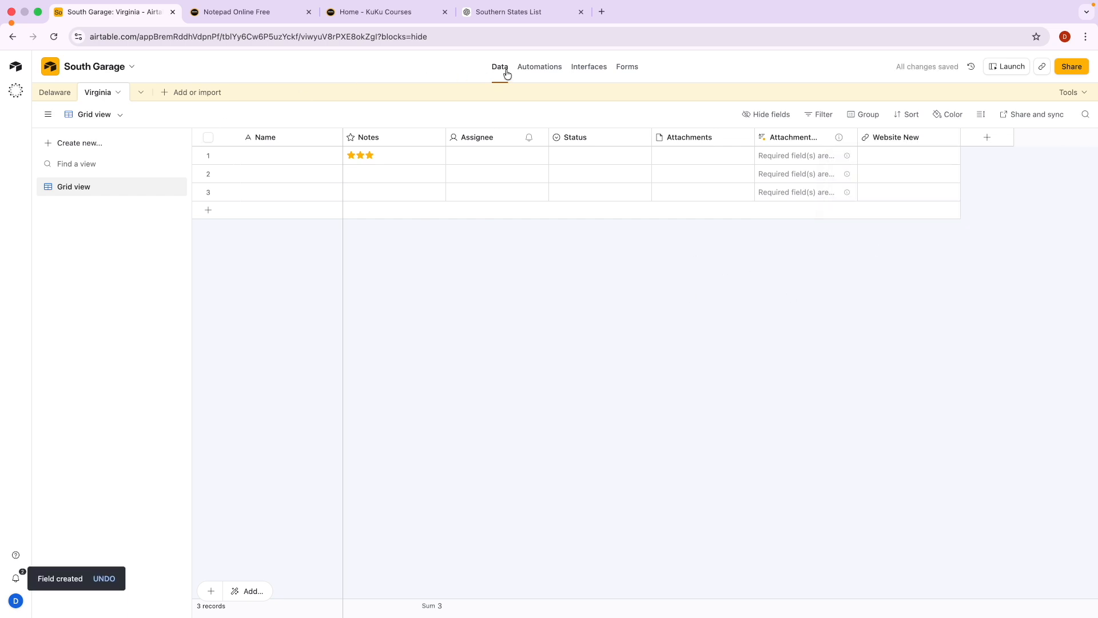
Map the Create record action's Website New field to the trigger record's Website value.
left_click(537, 67)
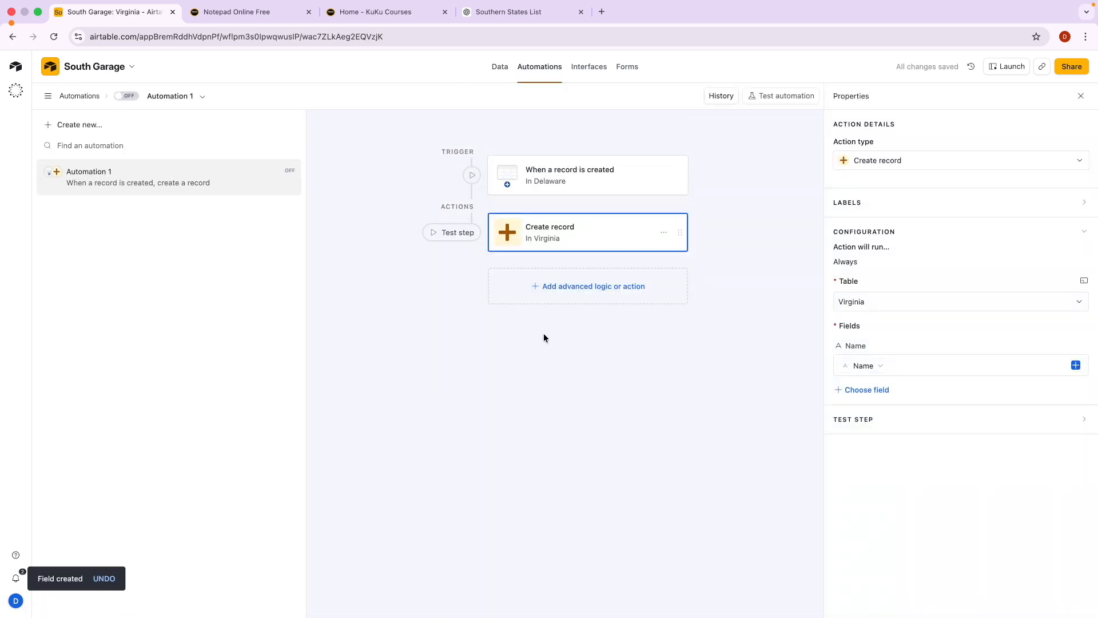
left_click(537, 239)
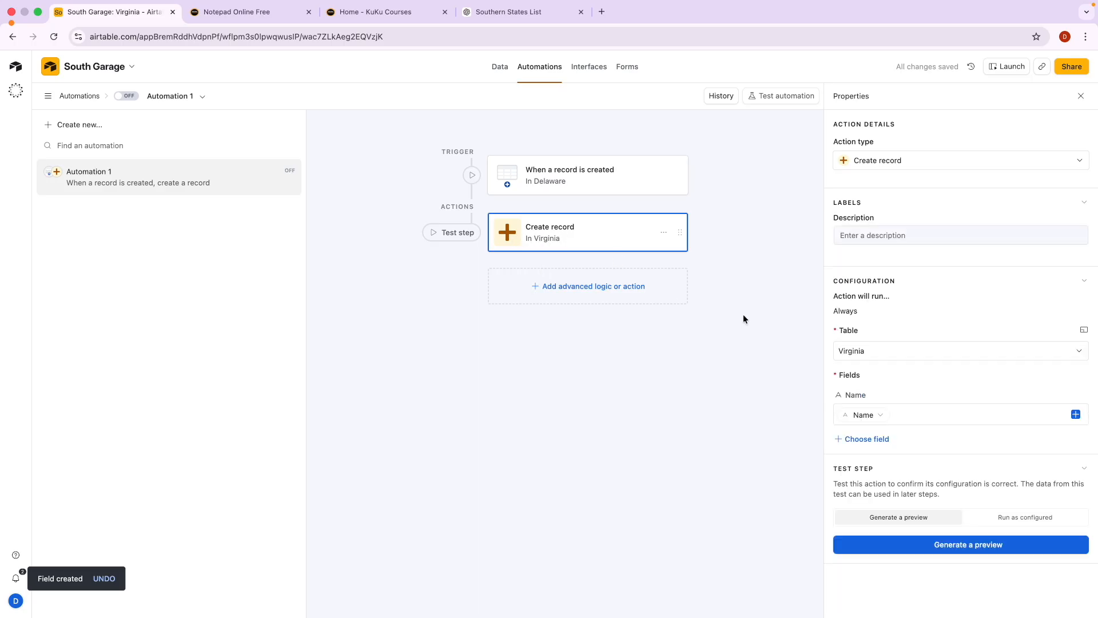
left_click(866, 438)
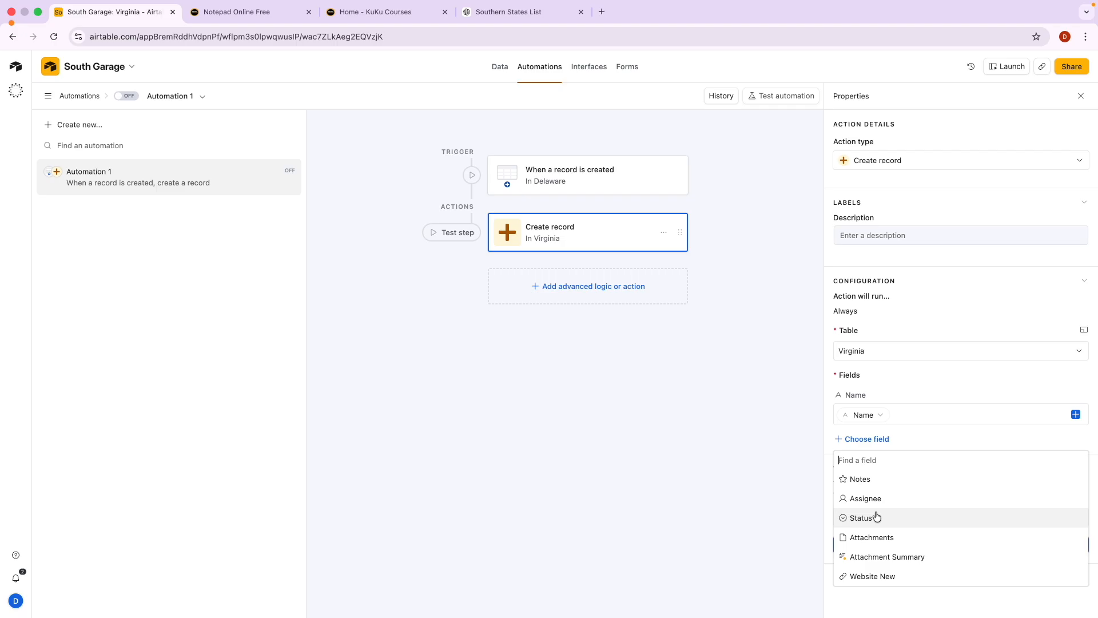
left_click(878, 579)
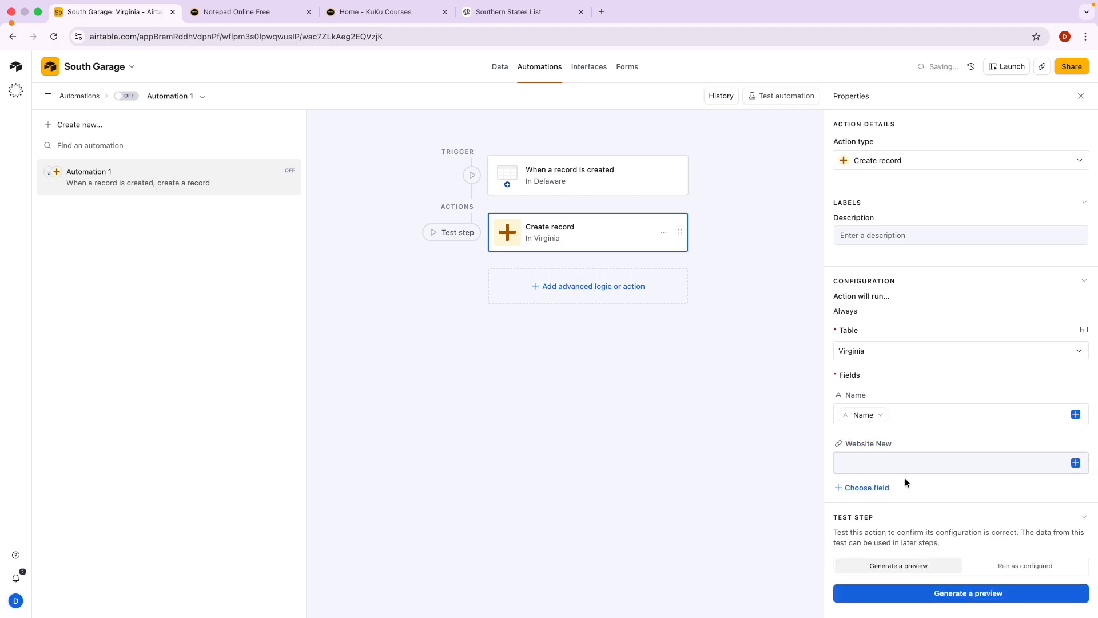
left_click(1075, 464)
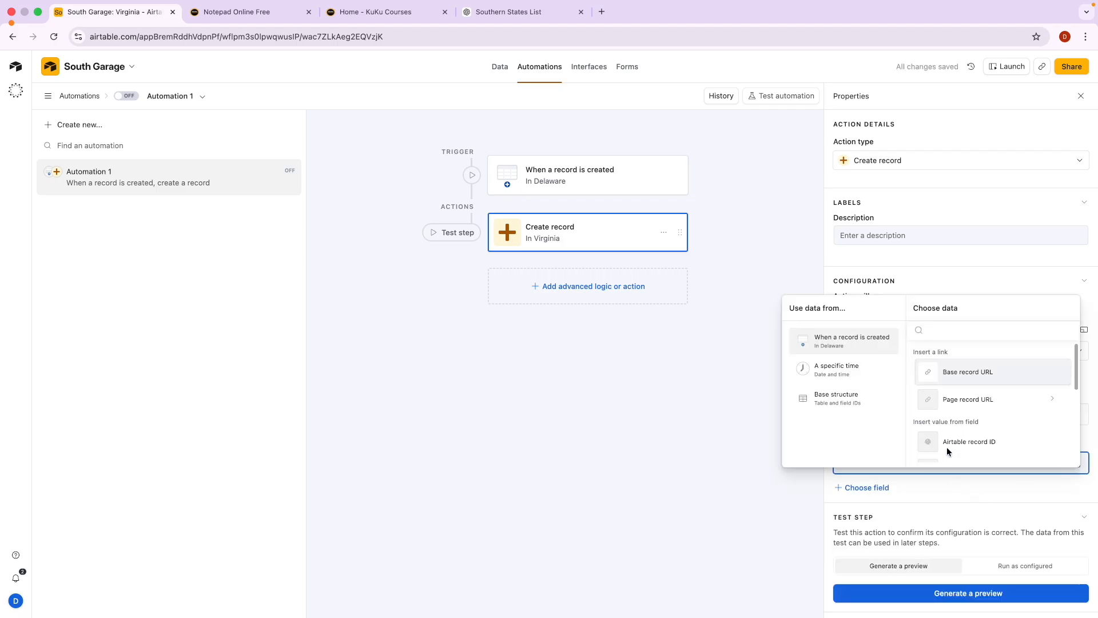
scroll(967, 401, "down", 5)
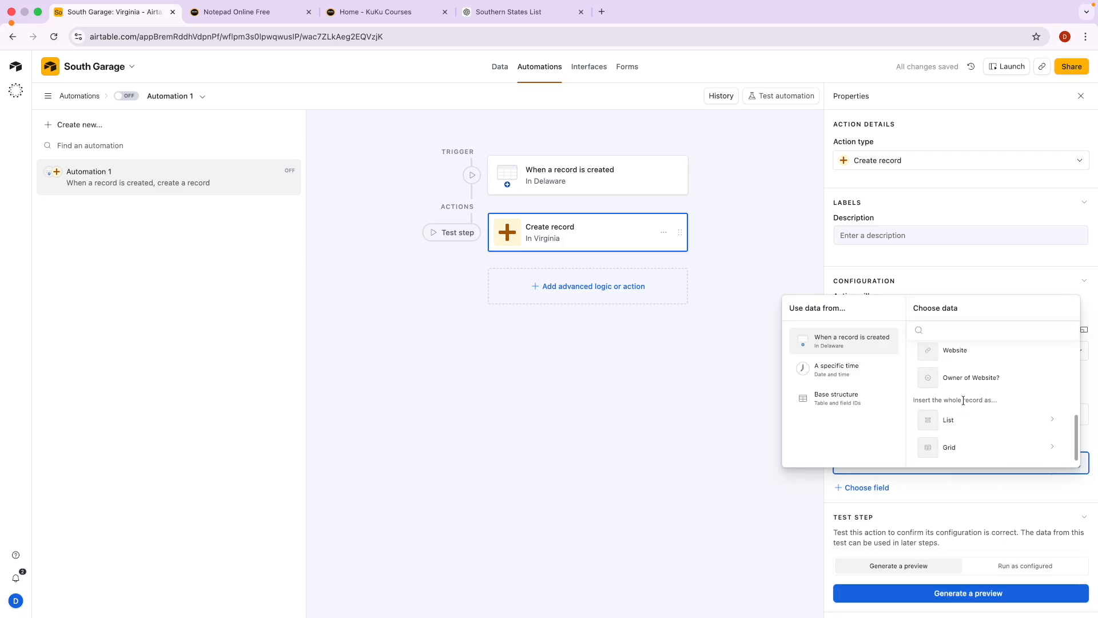
left_click(961, 357)
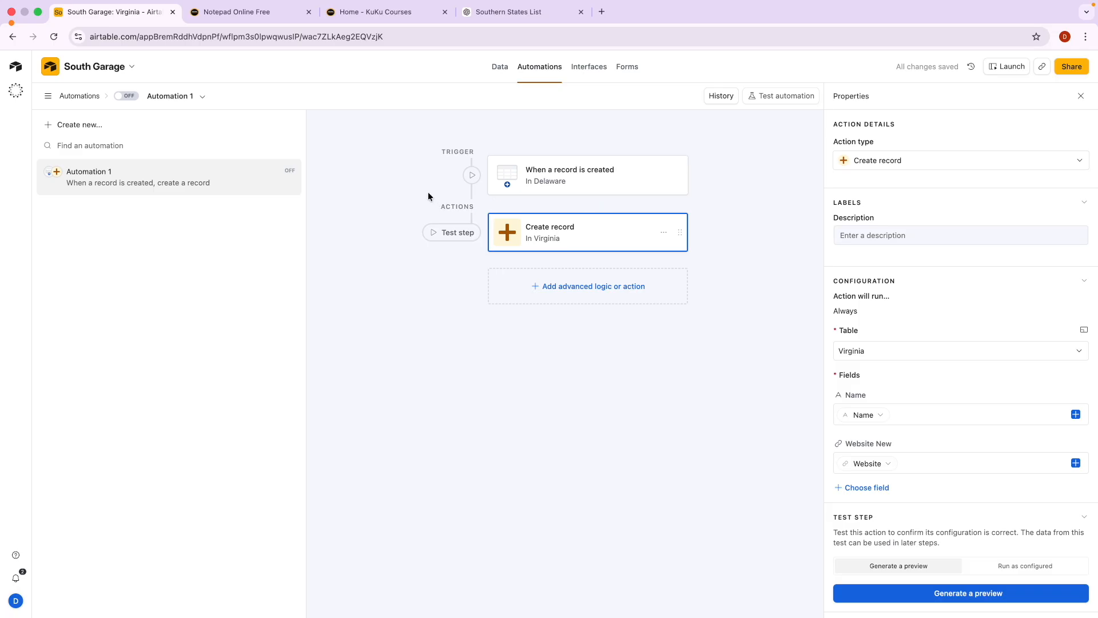
key("alt+Tab")
scroll(443, 173, "up", 5)
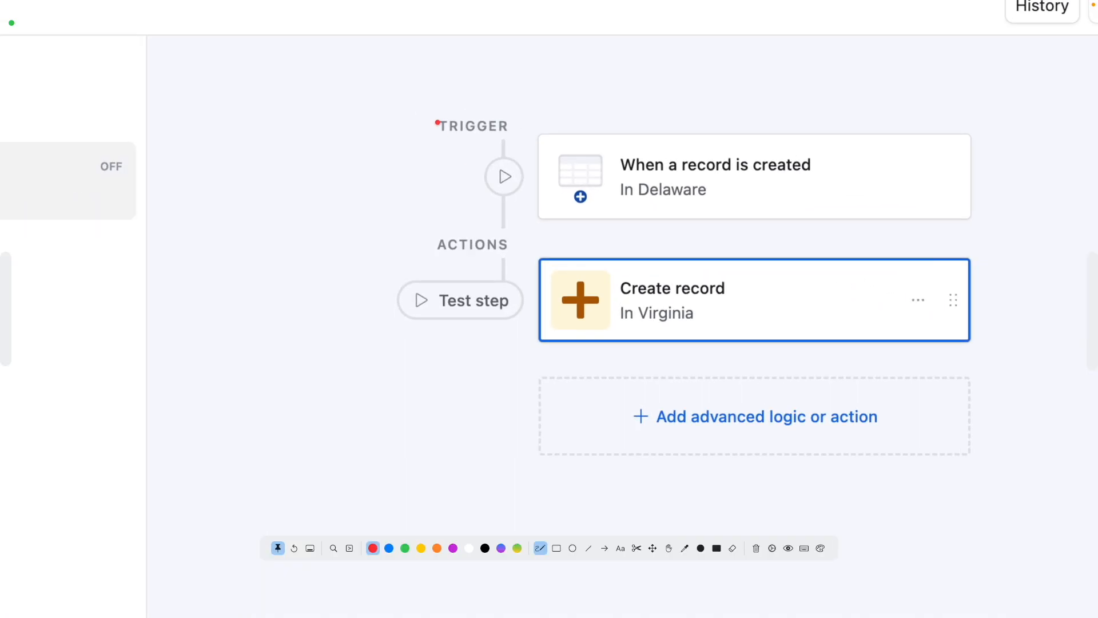
mouse_move(433, 109)
left_mouse_down()
mouse_move(444, 139)
mouse_move(537, 145)
mouse_move(466, 105)
mouse_move(433, 108)
left_mouse_up()
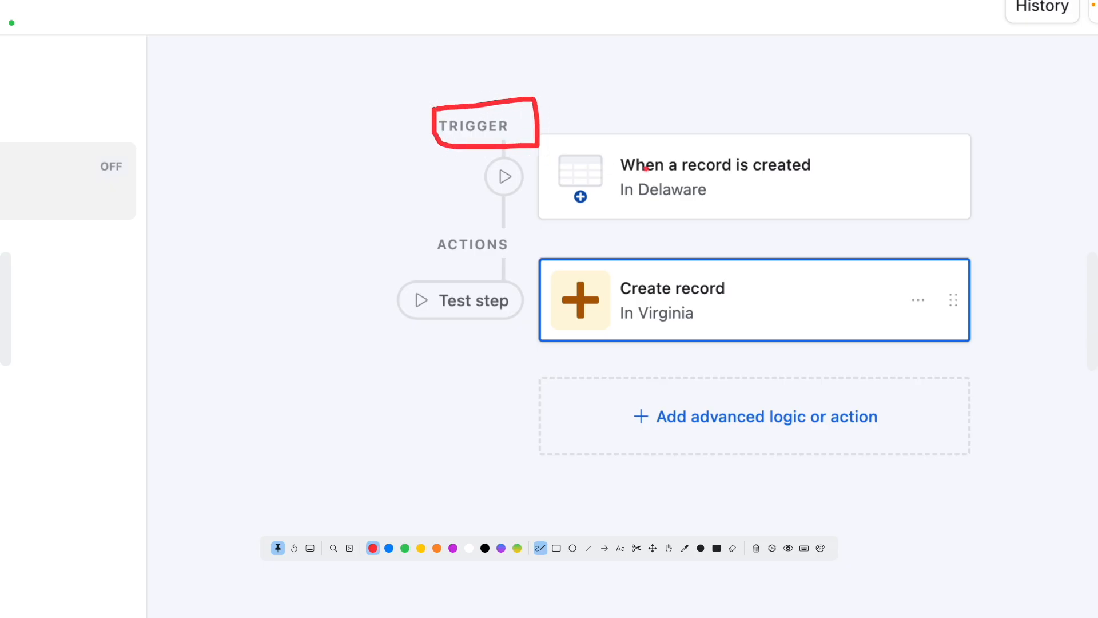
left_click_drag(661, 178, 777, 178)
left_click_drag(665, 201, 712, 201)
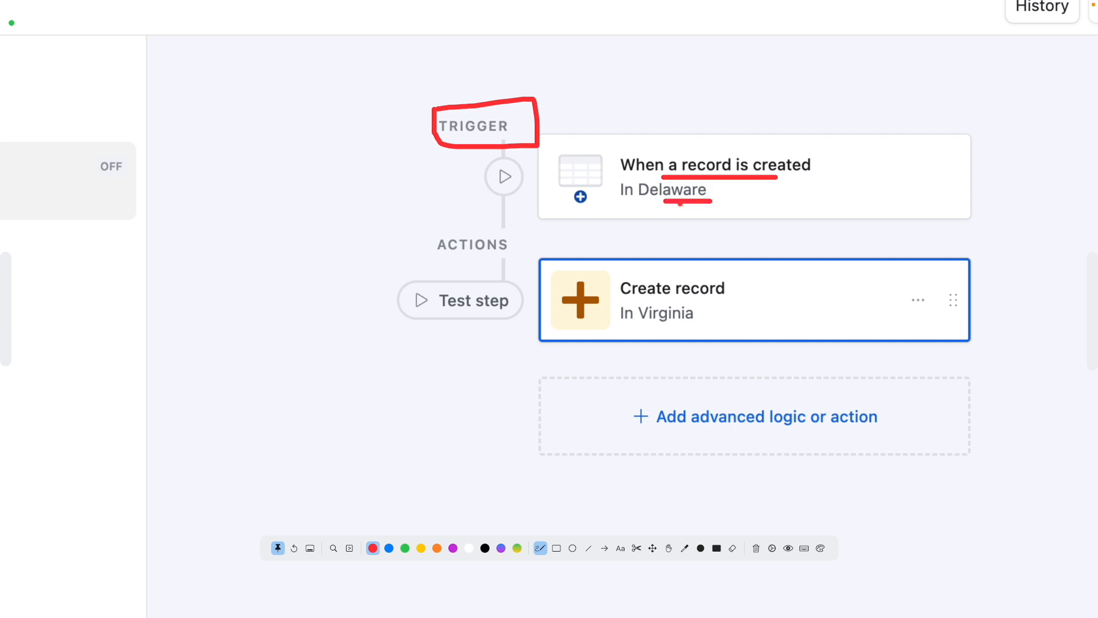
mouse_move(500, 229)
left_mouse_down()
mouse_move(423, 256)
mouse_move(495, 260)
mouse_move(510, 247)
mouse_move(488, 229)
left_mouse_up()
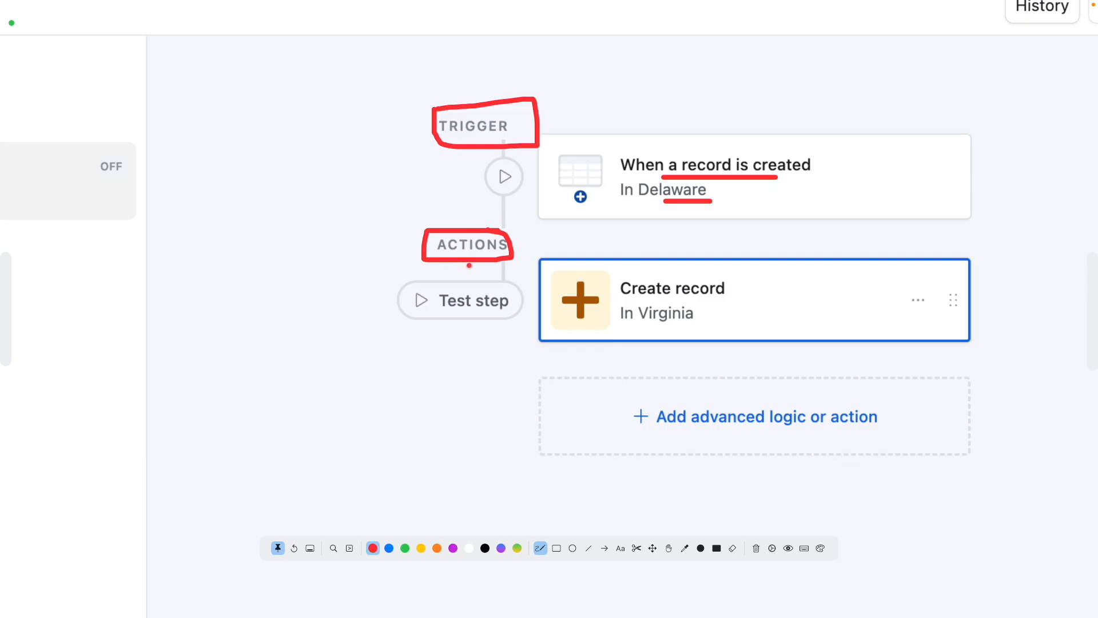
mouse_move(708, 266)
left_mouse_down()
mouse_move(591, 342)
mouse_move(728, 274)
left_mouse_up()
key("Escape")
key("Escape")
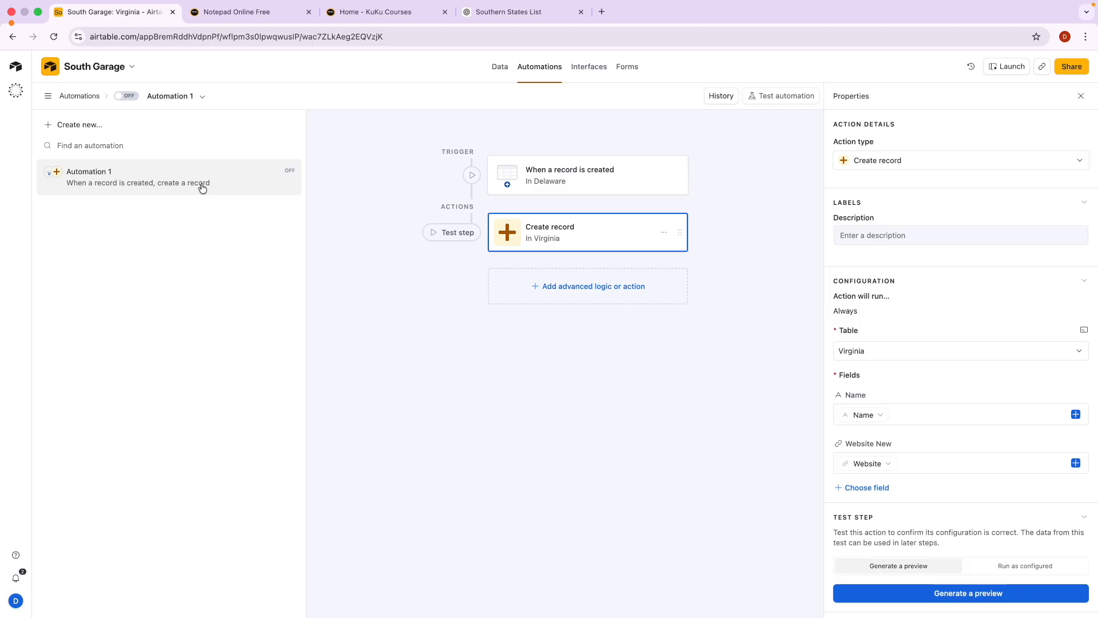
Return to the data view without turning the automation on, showing the Delaware table.
left_click(499, 68)
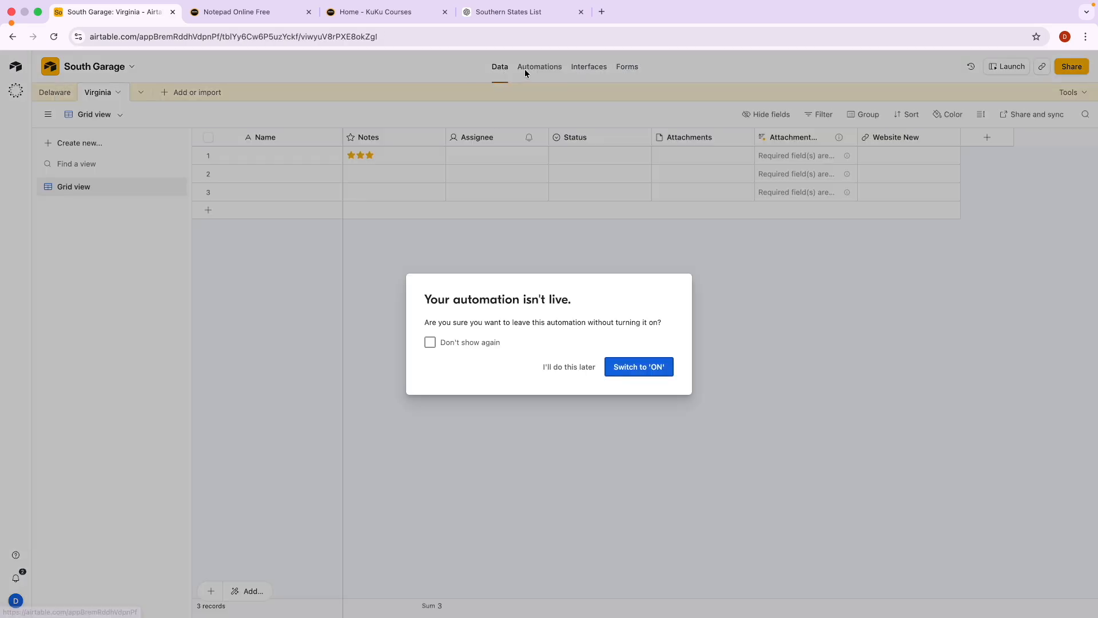
left_click(576, 366)
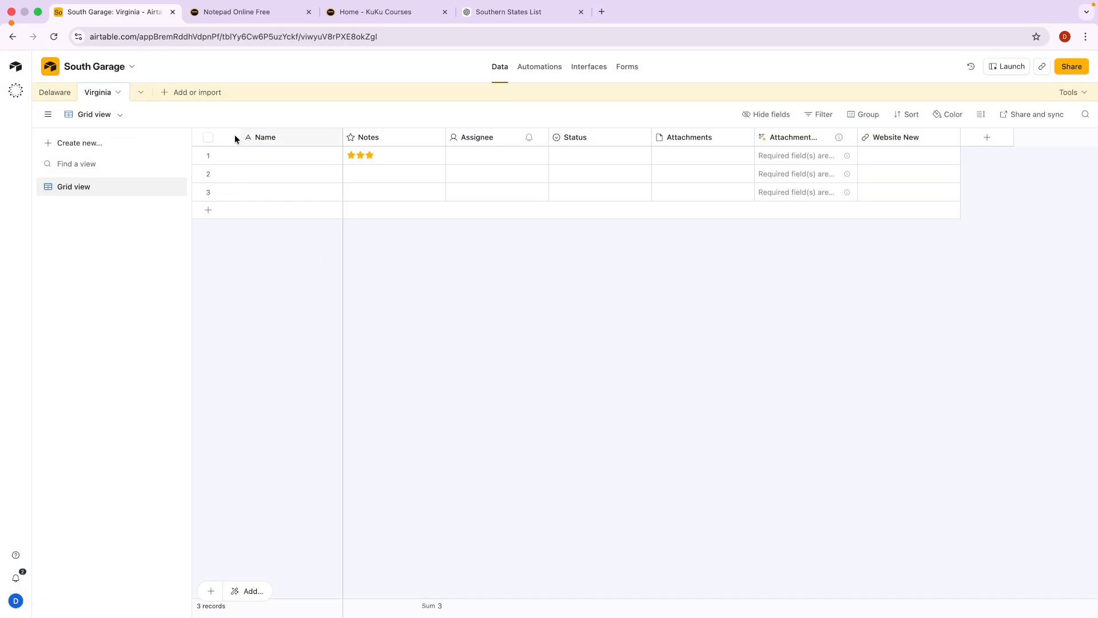
left_click(66, 95)
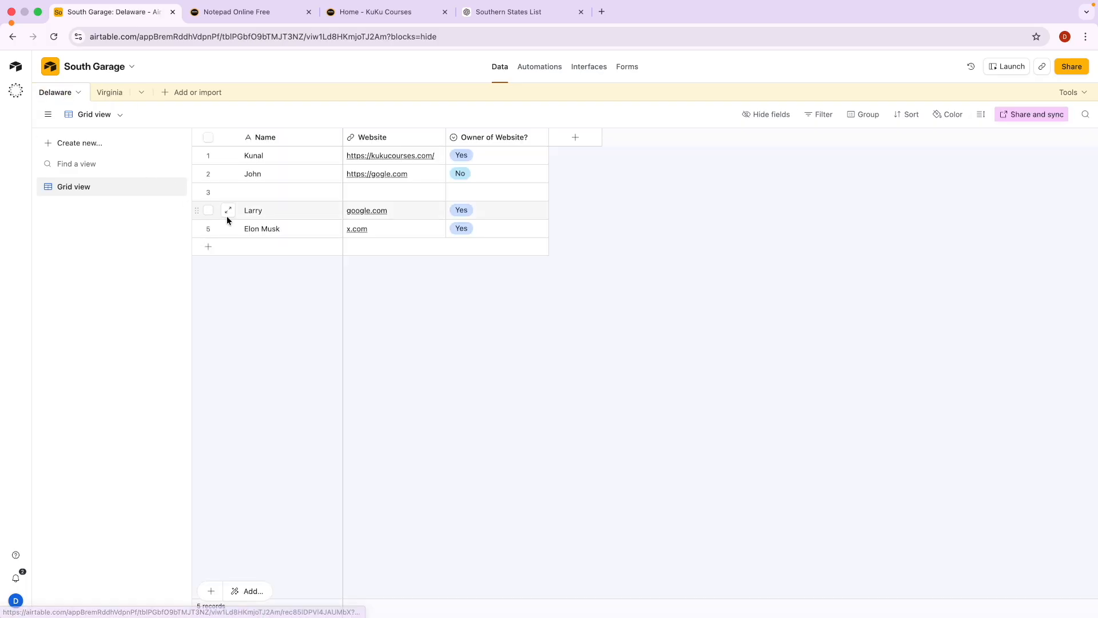
left_click(265, 196)
type("leo")
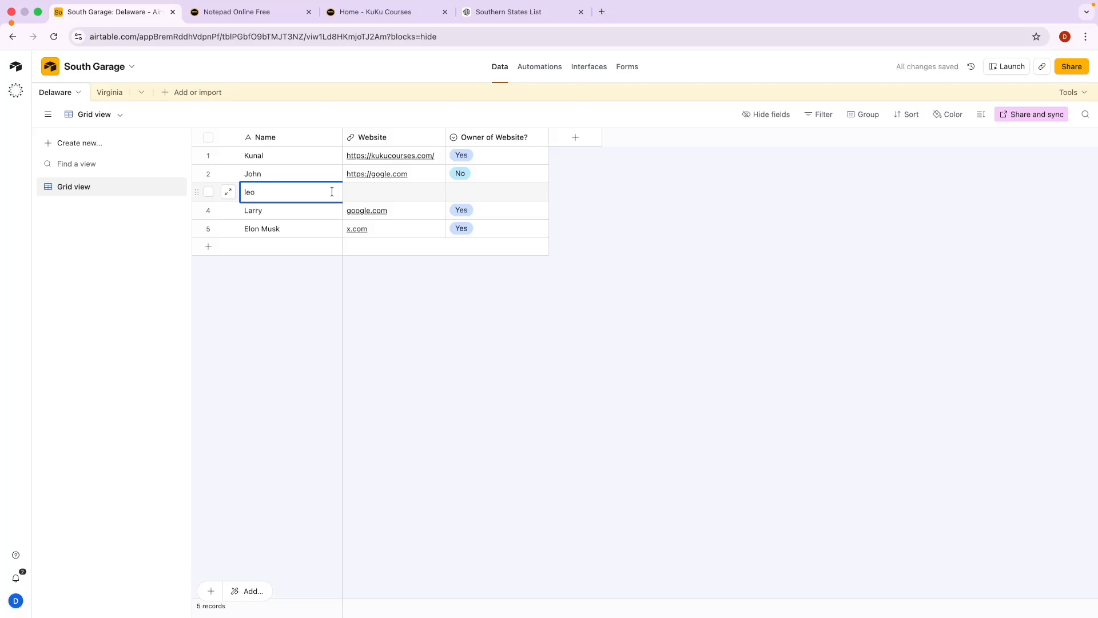
left_click(369, 195)
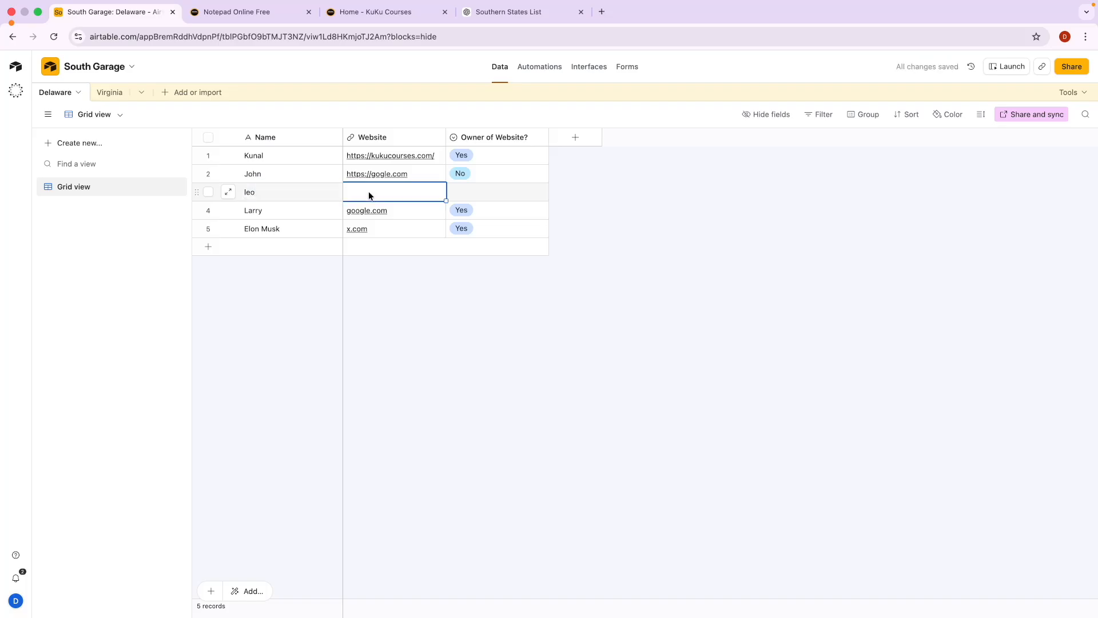
type("https://ls.in")
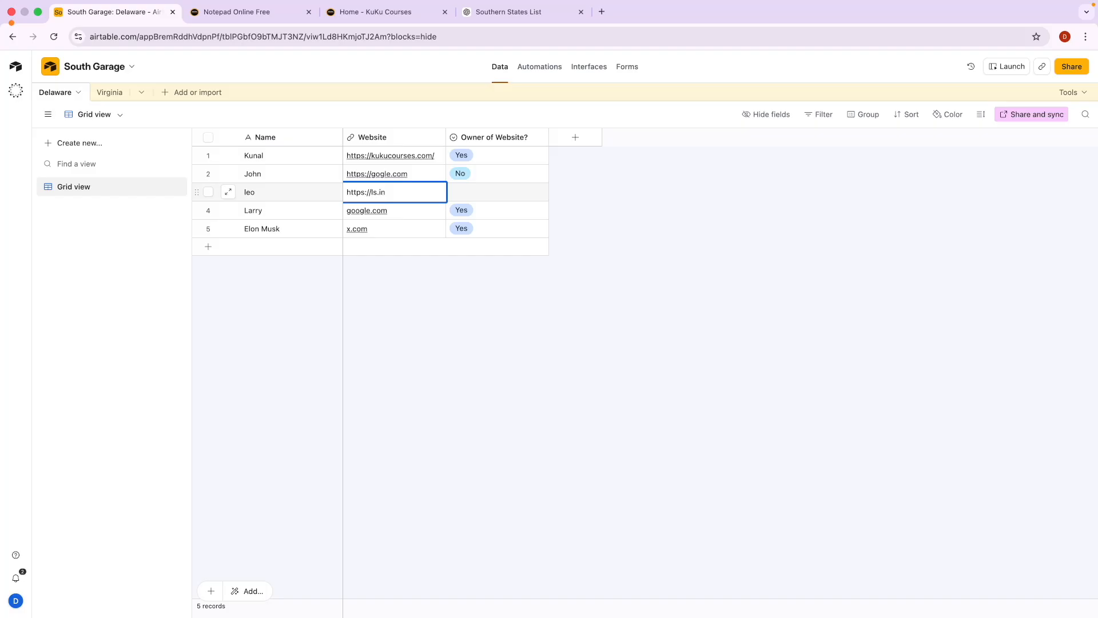
key("Return")
left_click(283, 194)
left_click(427, 192)
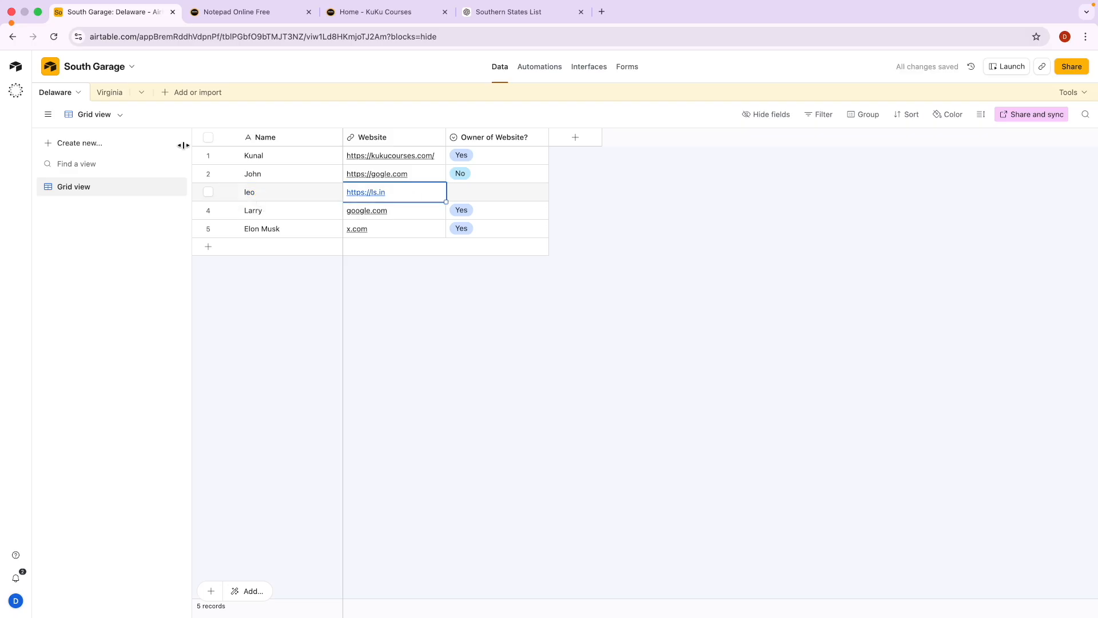
Check Virginia for a new record, then go back to the automations page.
left_click(109, 96)
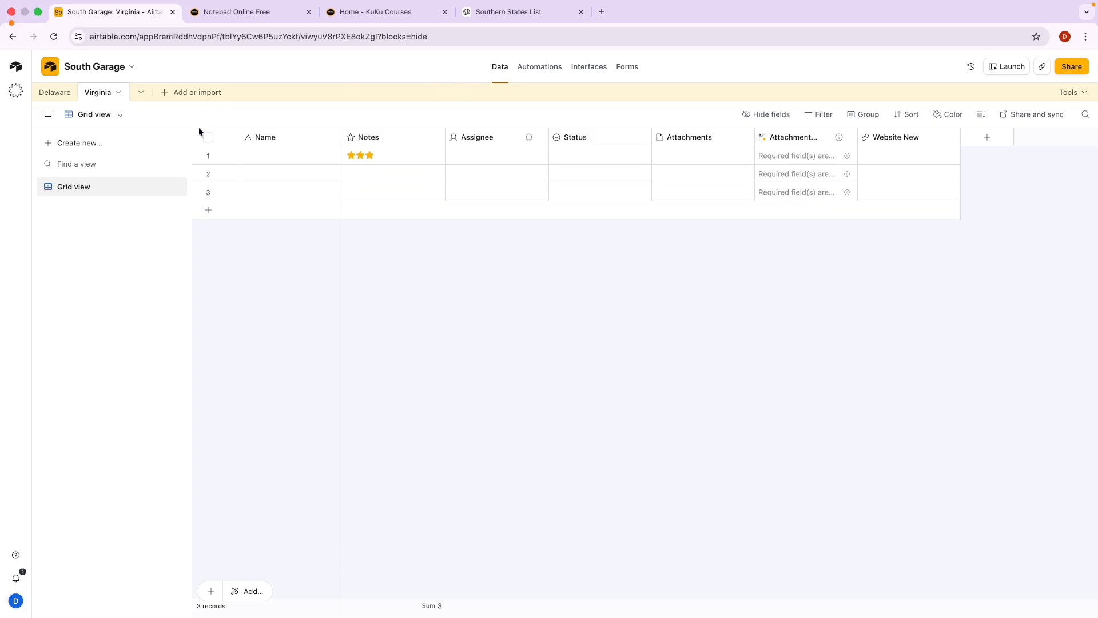
left_click(52, 92)
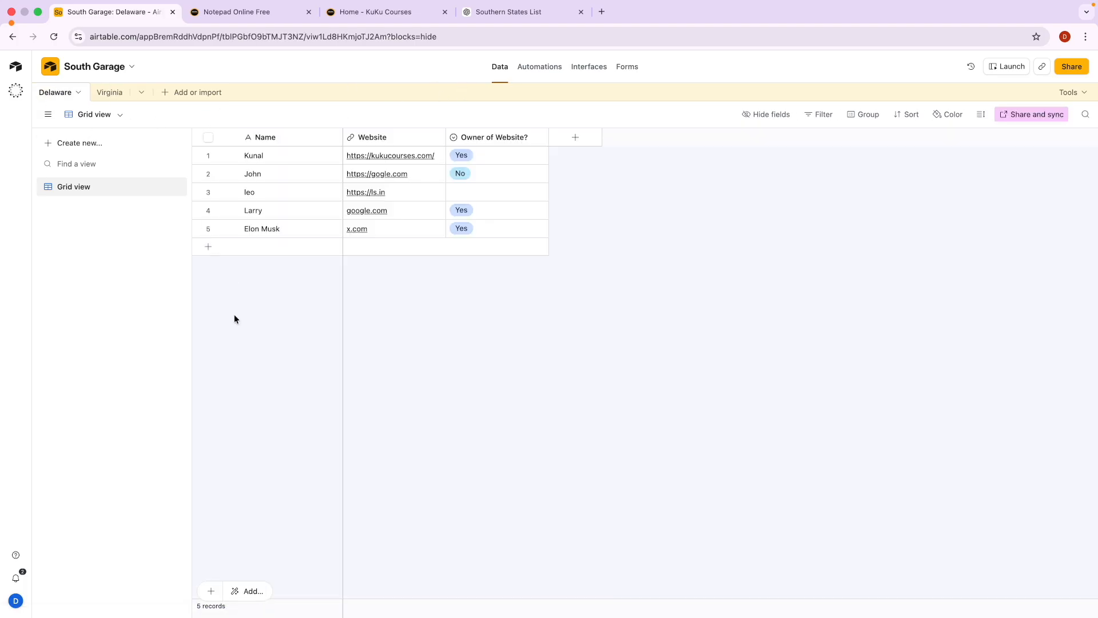
left_click(541, 67)
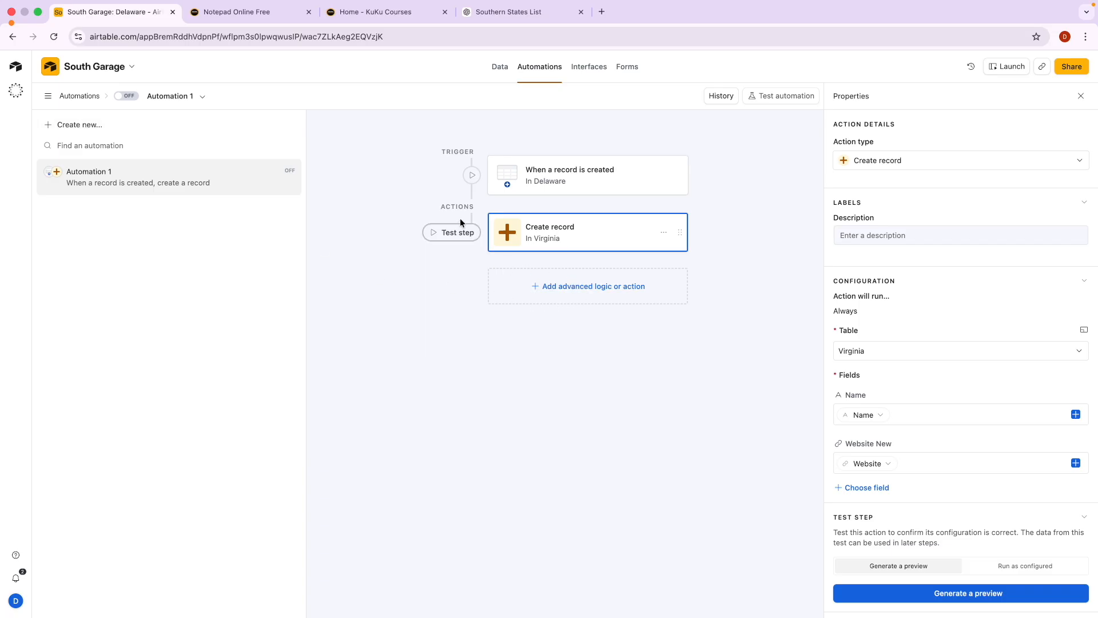
Browse the advanced logic and action options without adding one, then go to KuKu Courses.
left_click(566, 300)
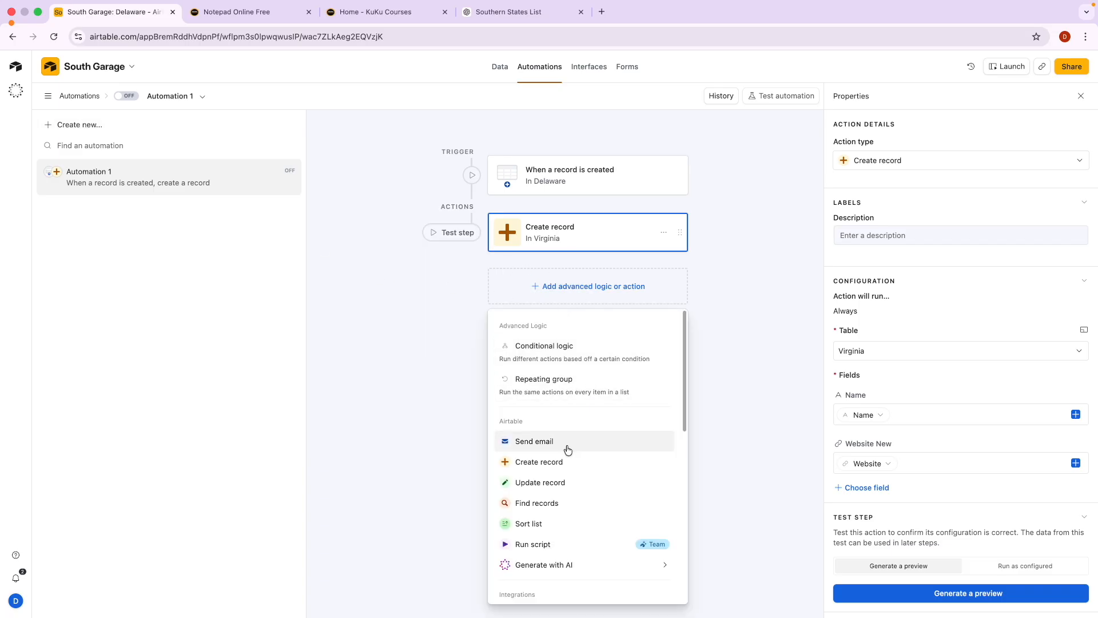
scroll(568, 498, "down", 2)
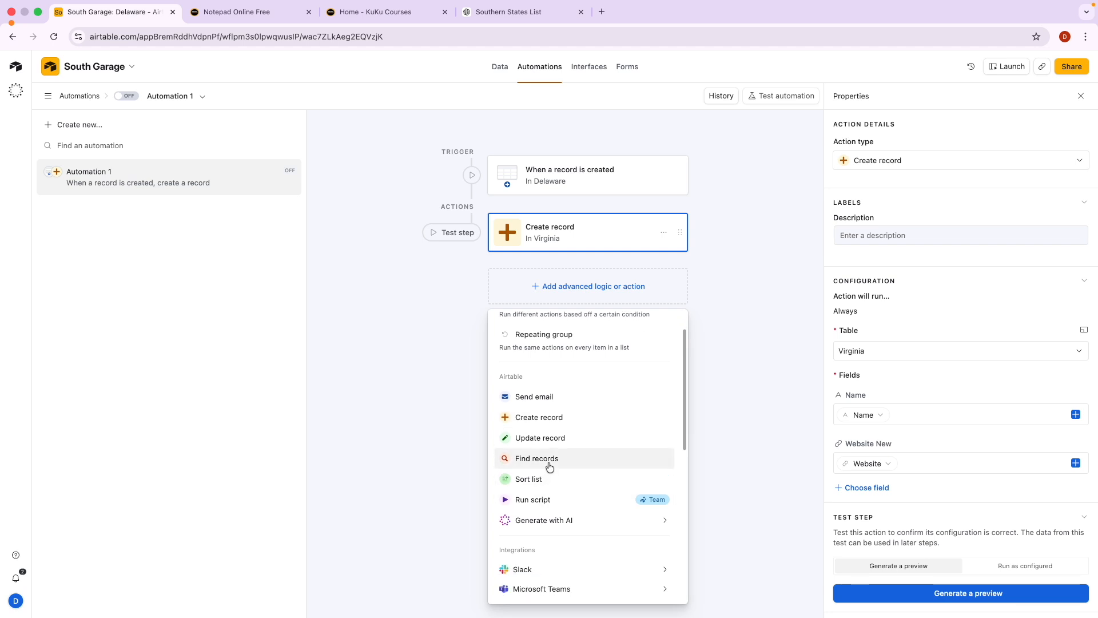
scroll(549, 466, "down", 5)
mouse_move(549, 438)
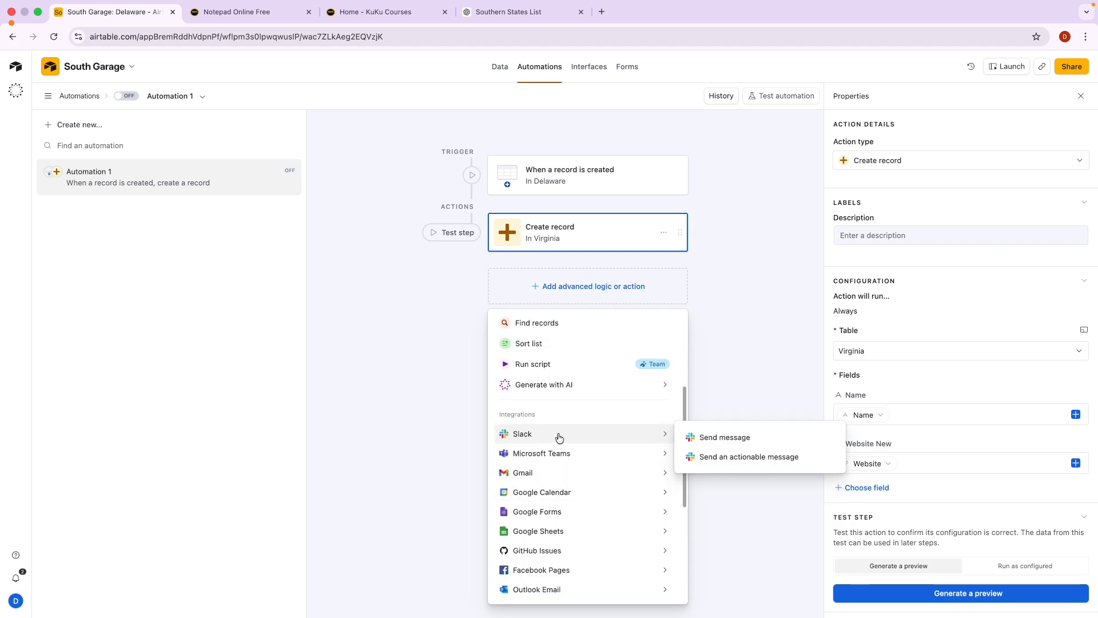
mouse_move(547, 479)
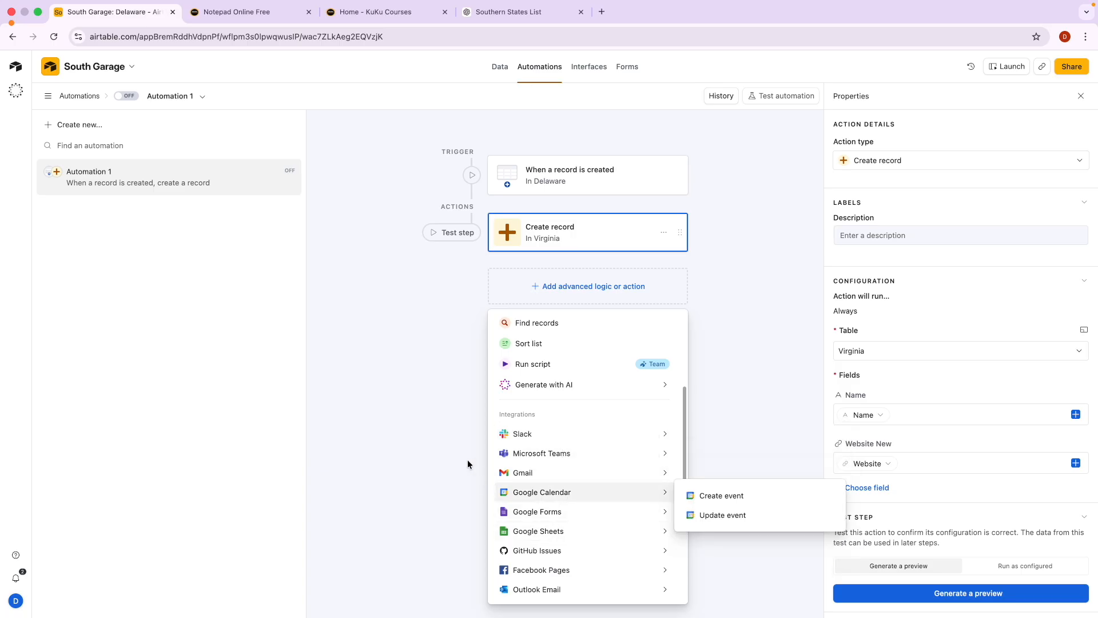
left_click(384, 358)
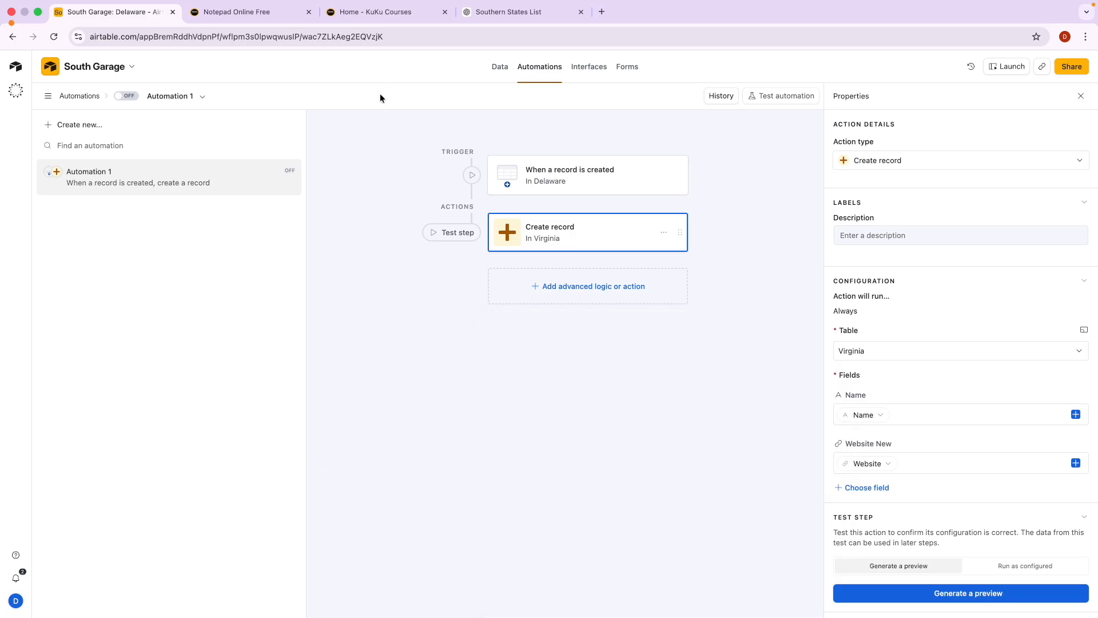
left_click(380, 12)
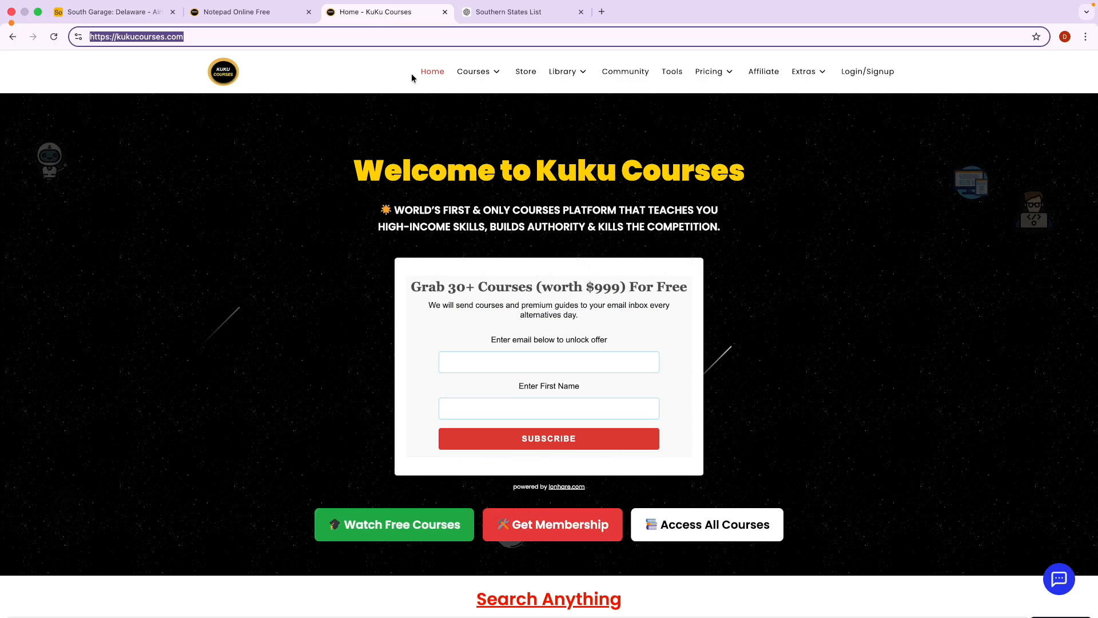
Search the KuKu Courses catalogue for 'airtable'.
left_click(473, 73)
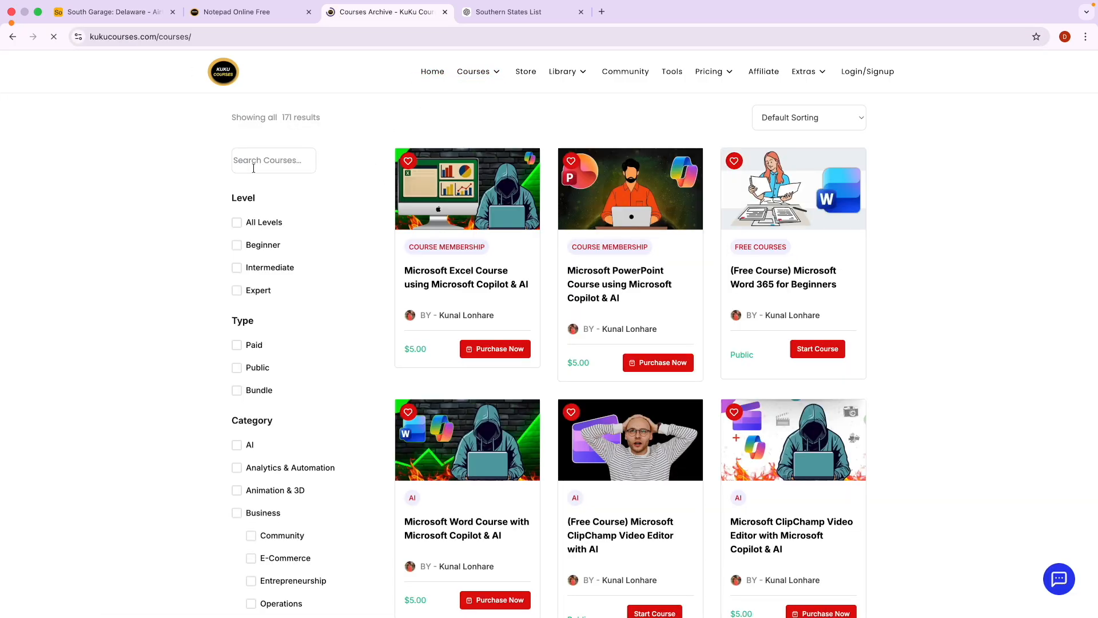
scroll(257, 167, "up", 5)
left_click(257, 167)
type("airtable")
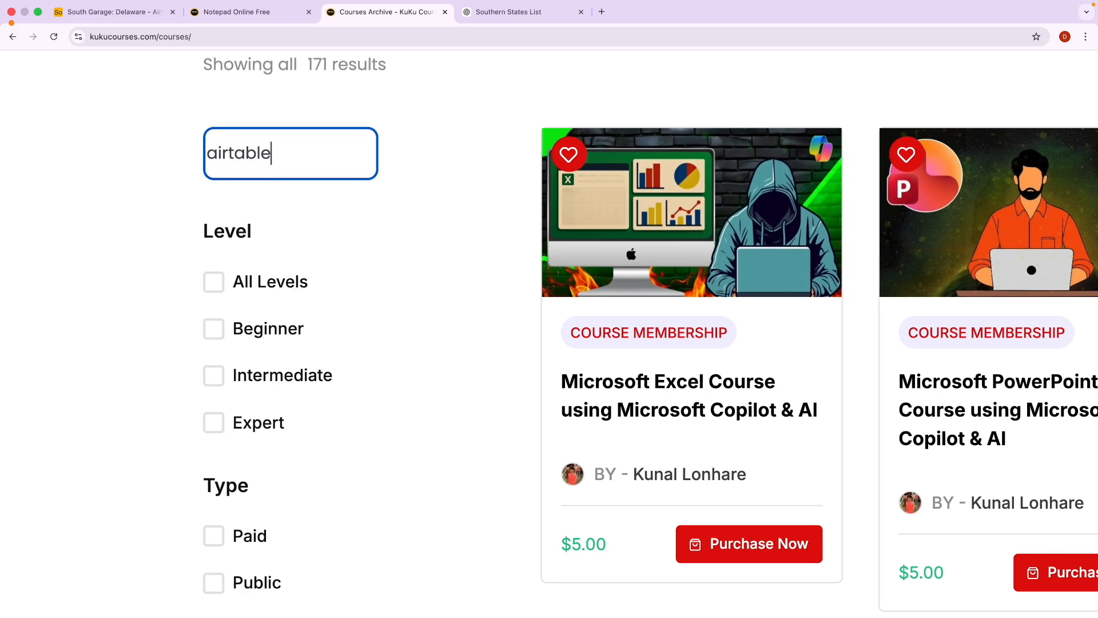
Open the Full Airtable Course + N8N Automation page, then return to the South Garage base.
scroll(258, 167, "down", 5)
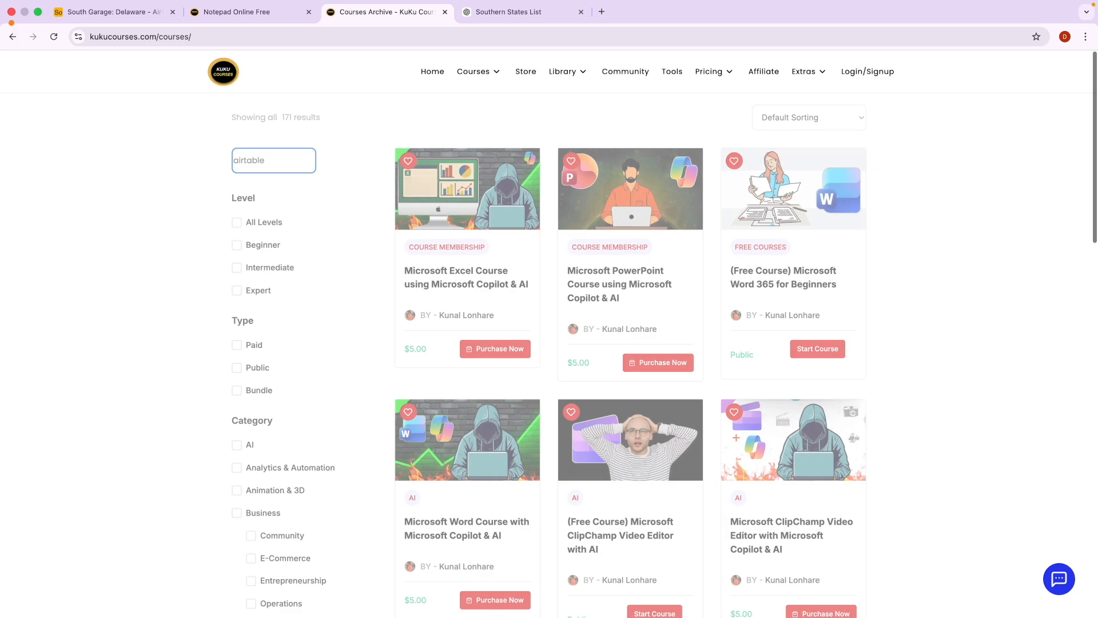
scroll(434, 268, "up", 5)
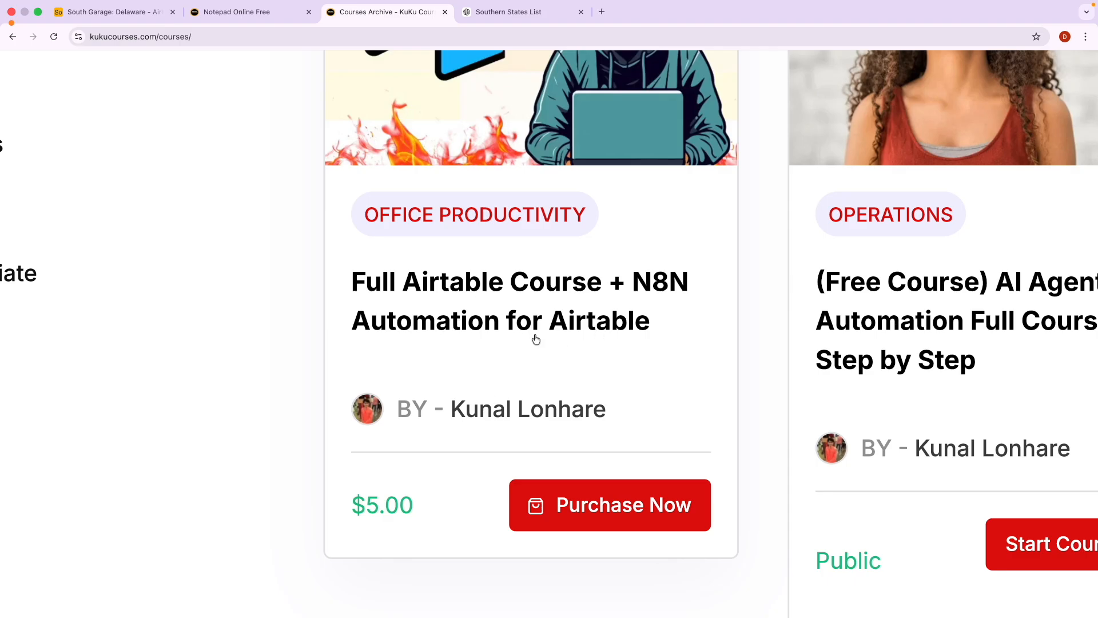
scroll(558, 332, "down", 5)
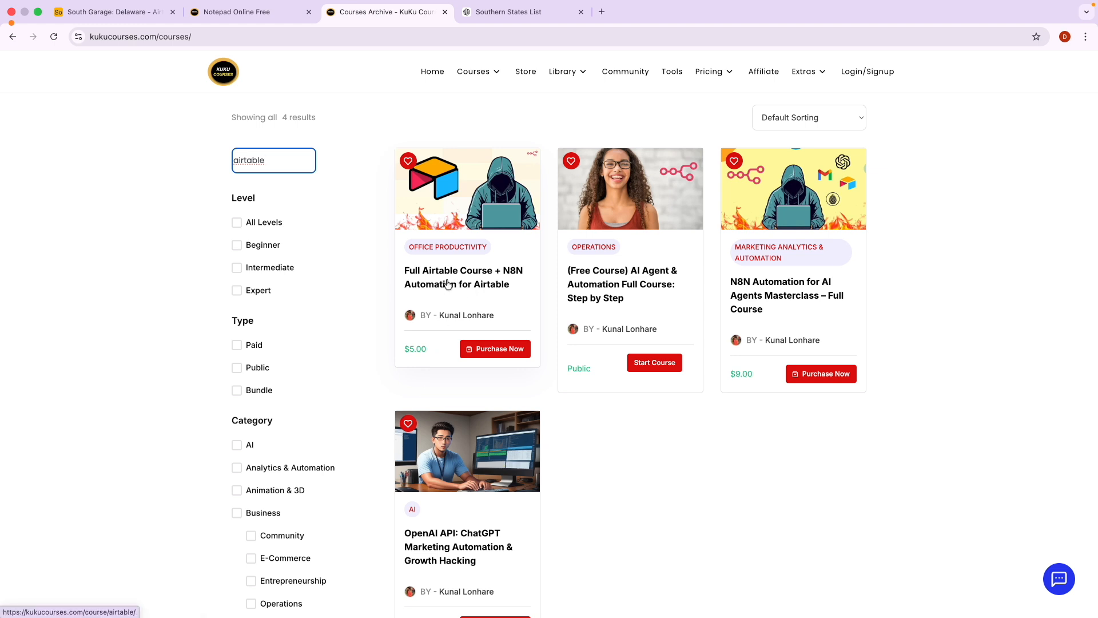
left_click(484, 285)
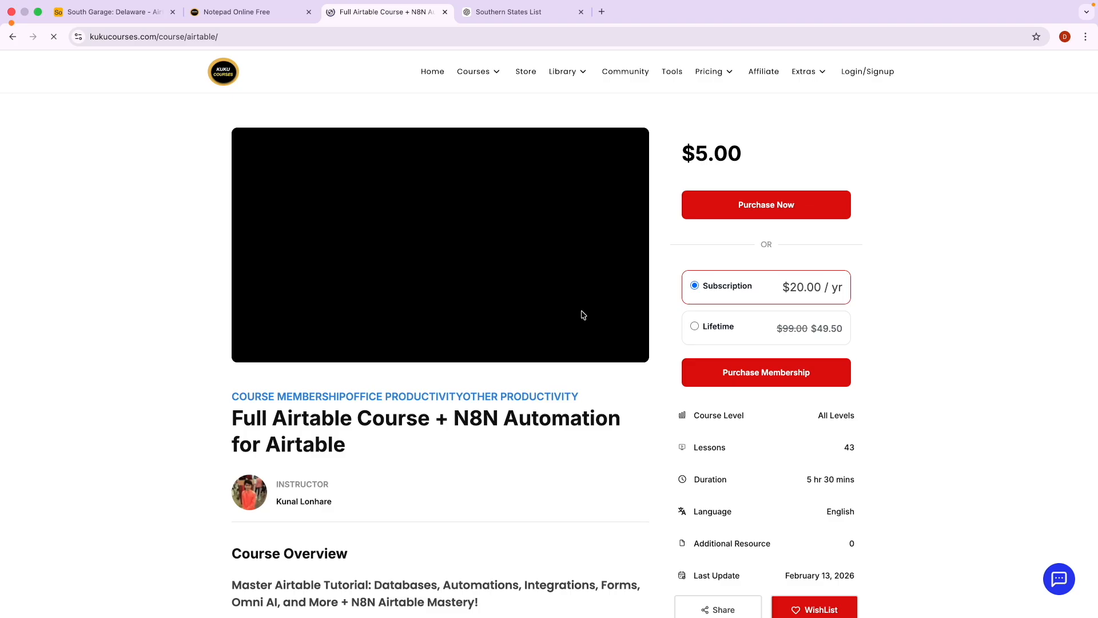
left_click(105, 18)
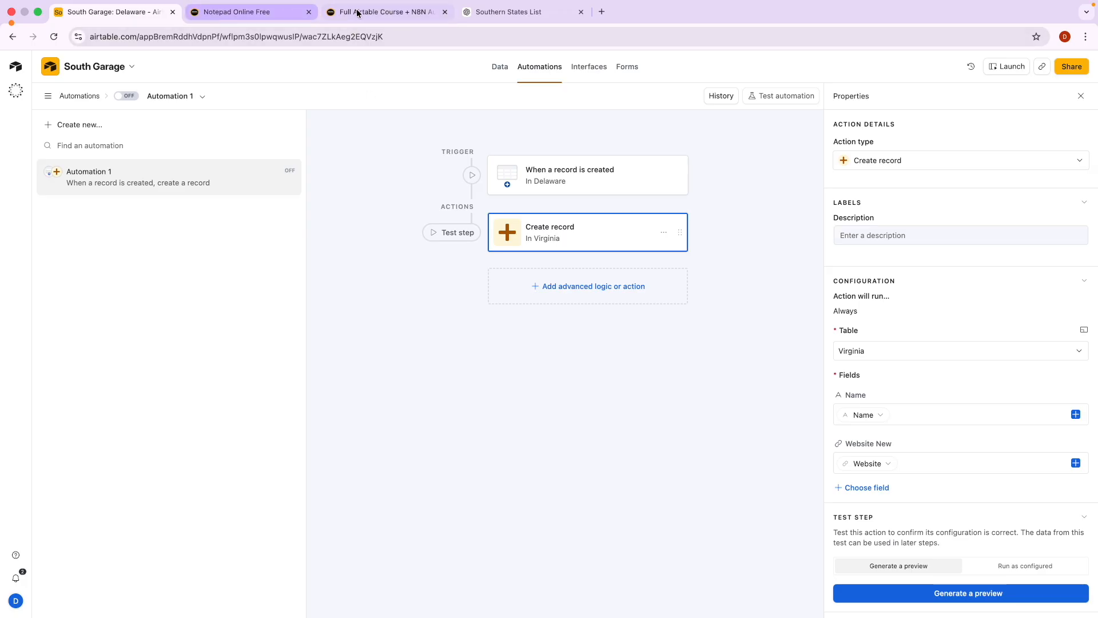
Back on the course page, note the 5 hr 30 mins duration and scroll to Course Content.
left_click(378, 13)
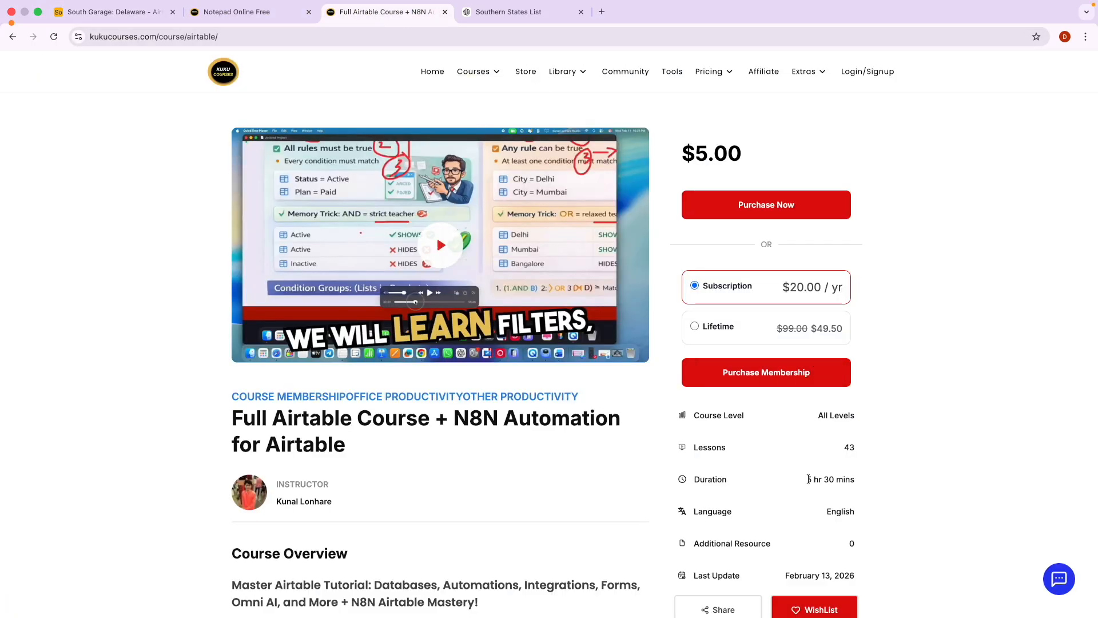
left_click_drag(808, 479, 855, 478)
left_click(872, 495)
scroll(483, 551, "down", 15)
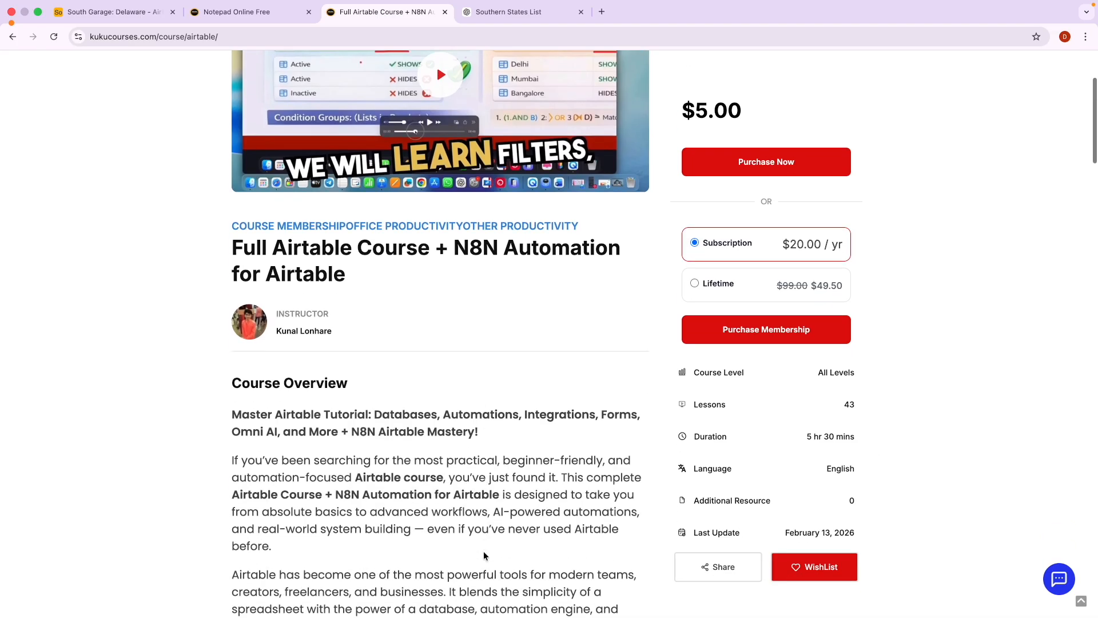
scroll(483, 551, "down", 15)
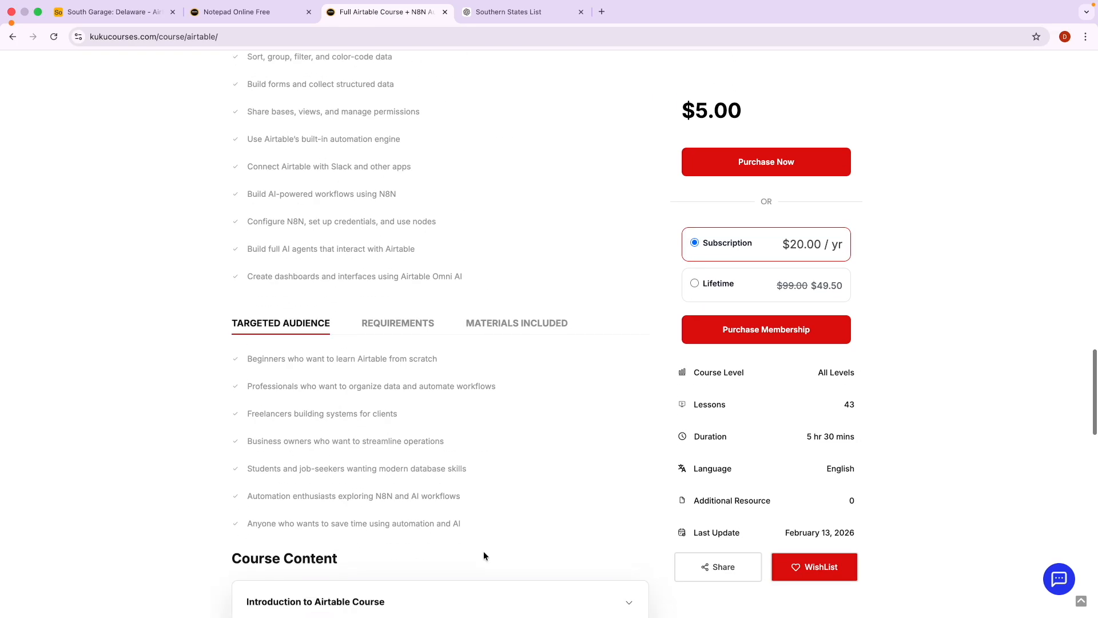
scroll(485, 555, "down", 7)
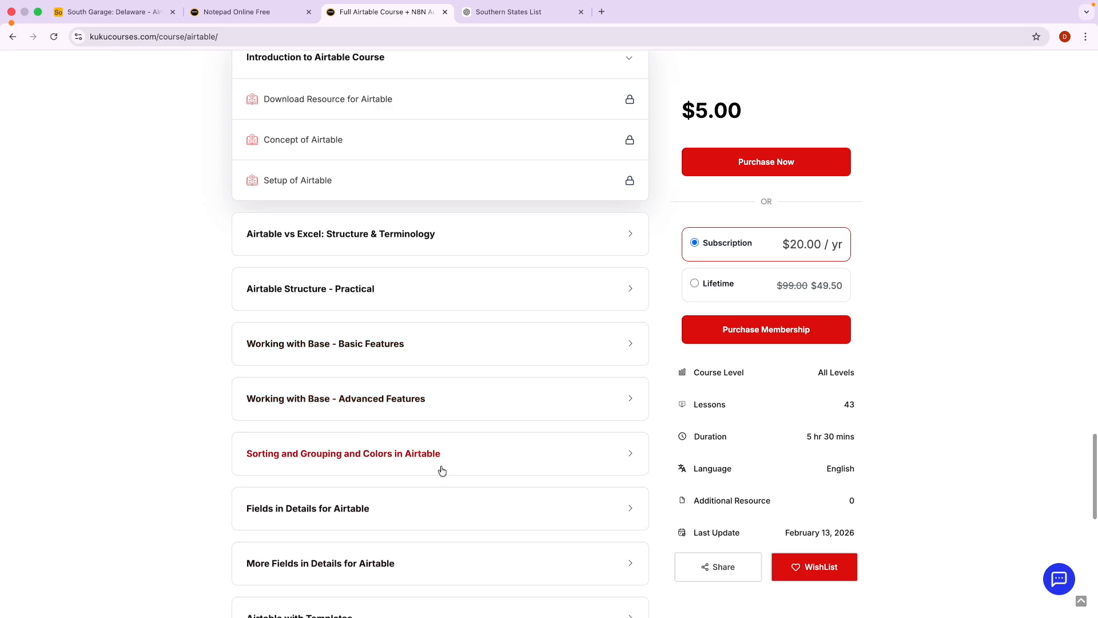
scroll(441, 470, "down", 6)
scroll(441, 467, "up", 3)
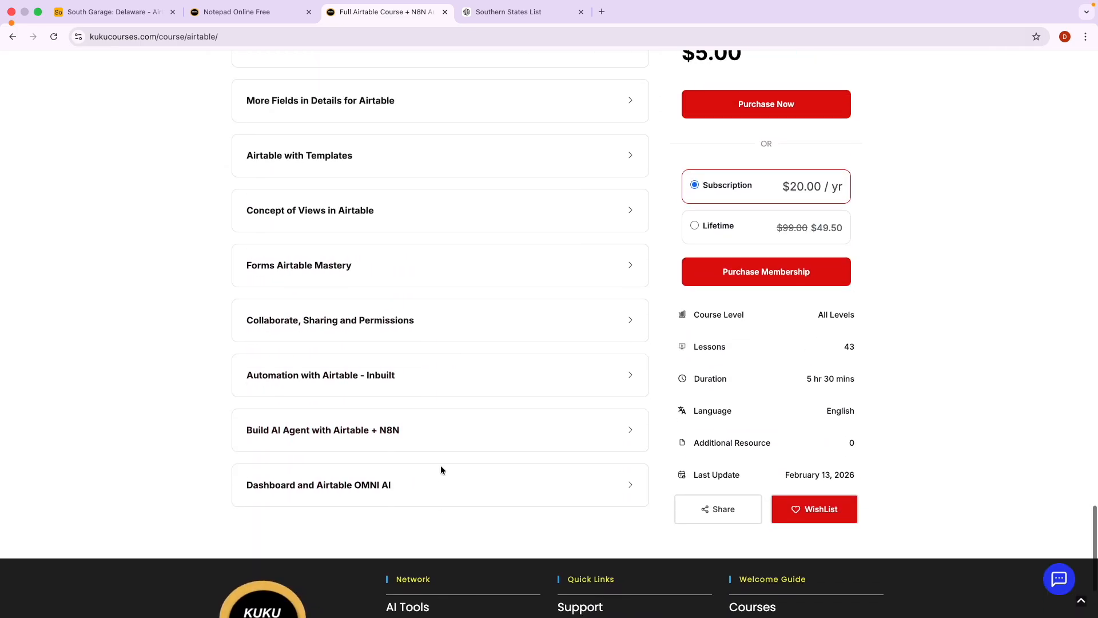
Expand the Automation with Airtable - Inbuilt section and highlight its Slack and Advanced Automation lessons.
left_click(348, 390)
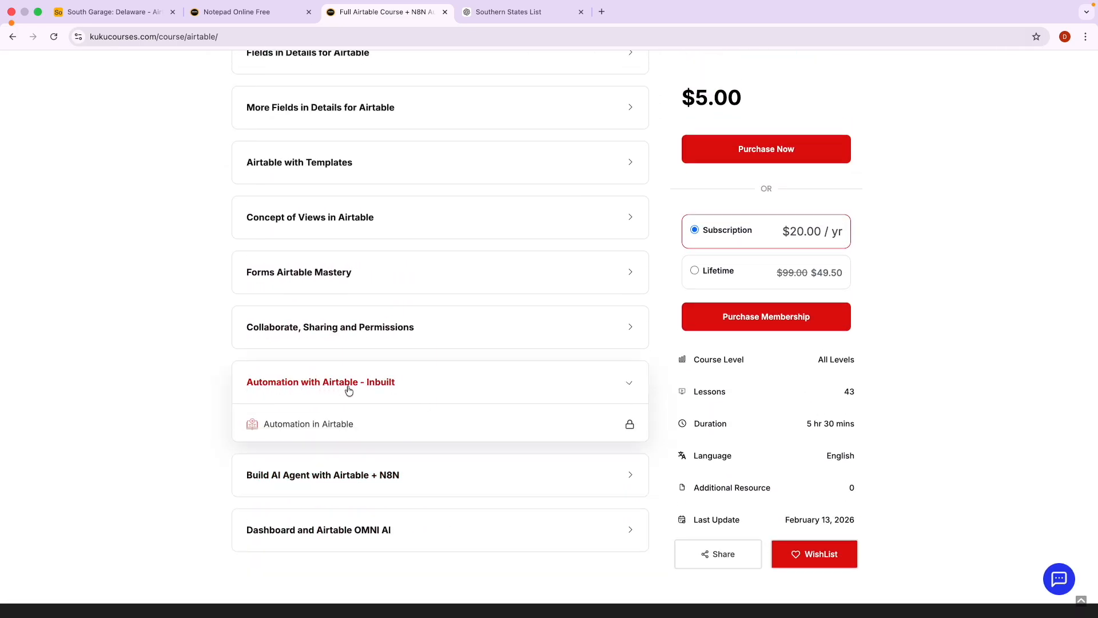
left_click_drag(295, 464, 430, 475)
left_click_drag(328, 506, 377, 506)
left_click(112, 12)
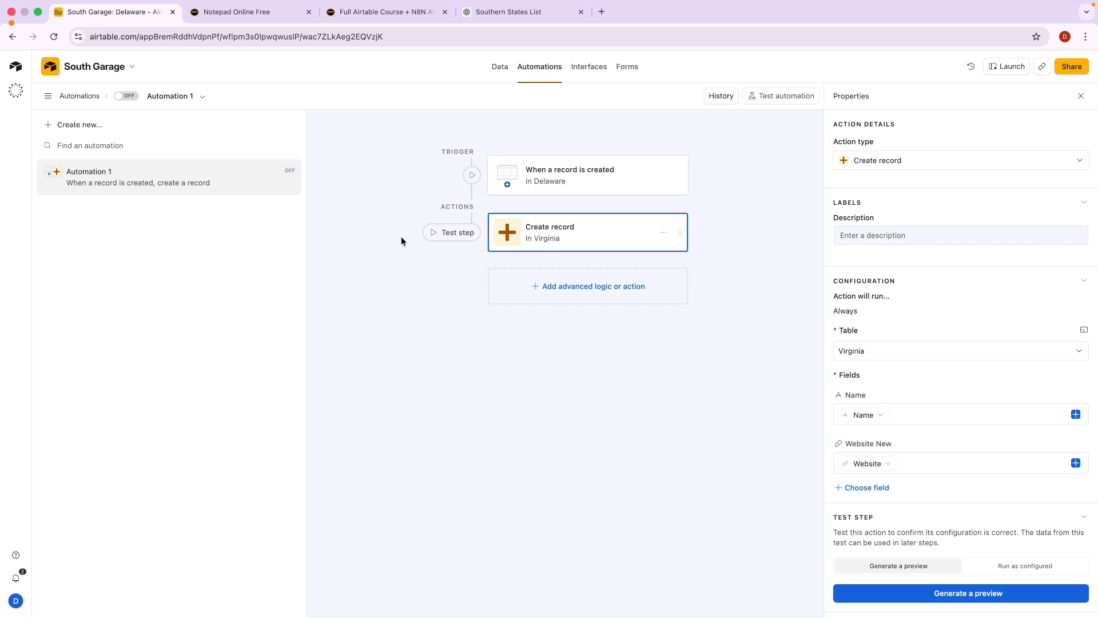
left_click(409, 12)
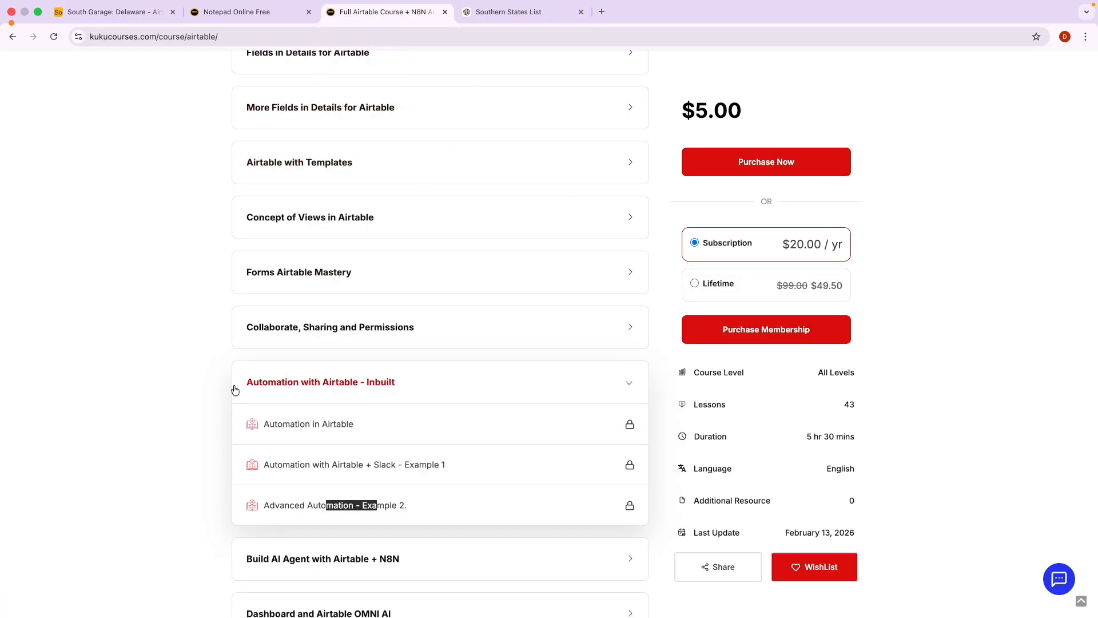
left_click(208, 387)
Expand the Build AI Agent with Airtable + N8N section to show its five lessons.
scroll(294, 324, "up", 3)
scroll(294, 324, "up", 4)
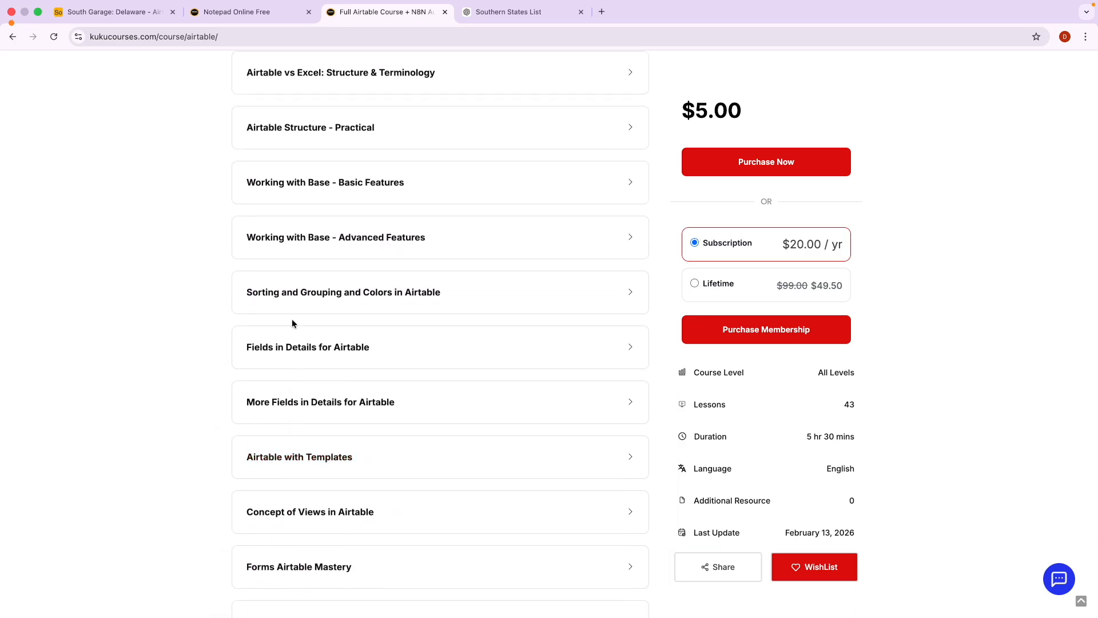
scroll(292, 323, "up", 5)
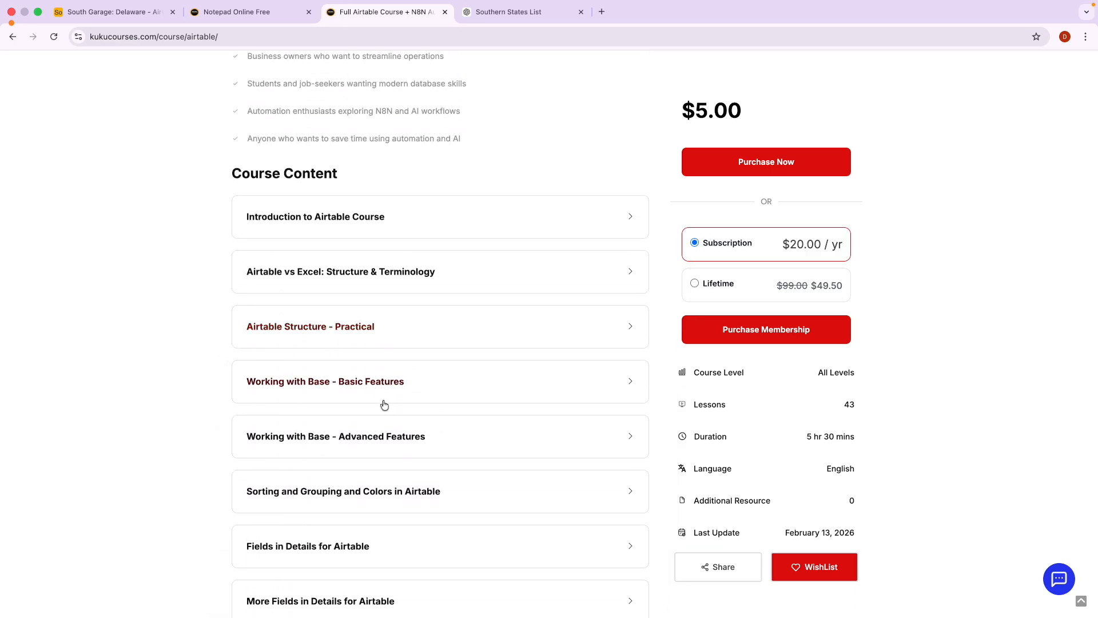
scroll(382, 403, "down", 12)
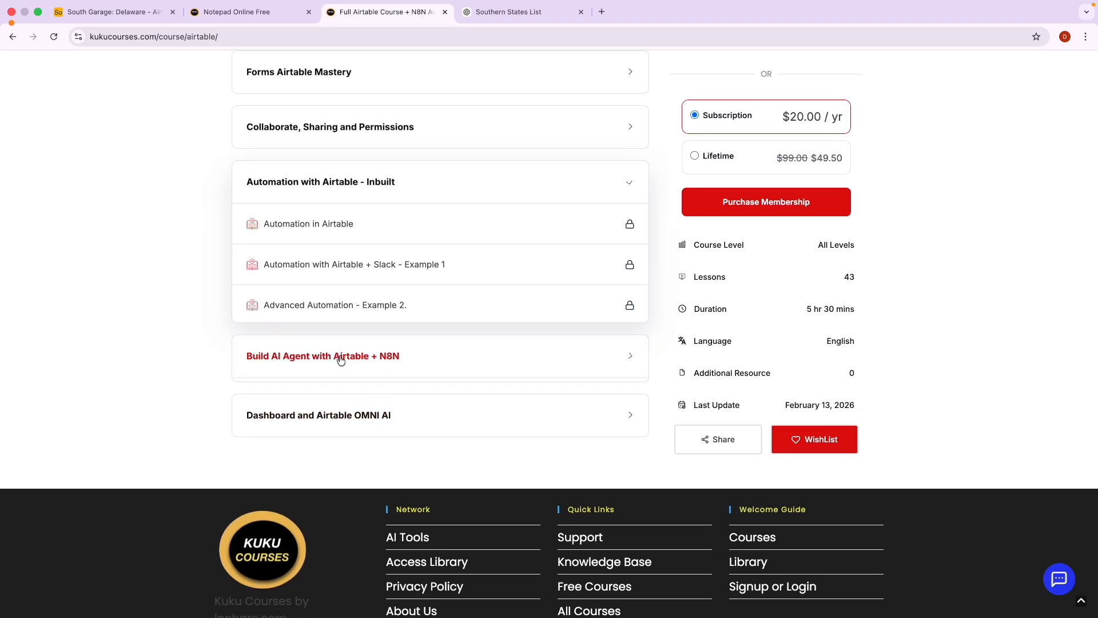
left_click(341, 357)
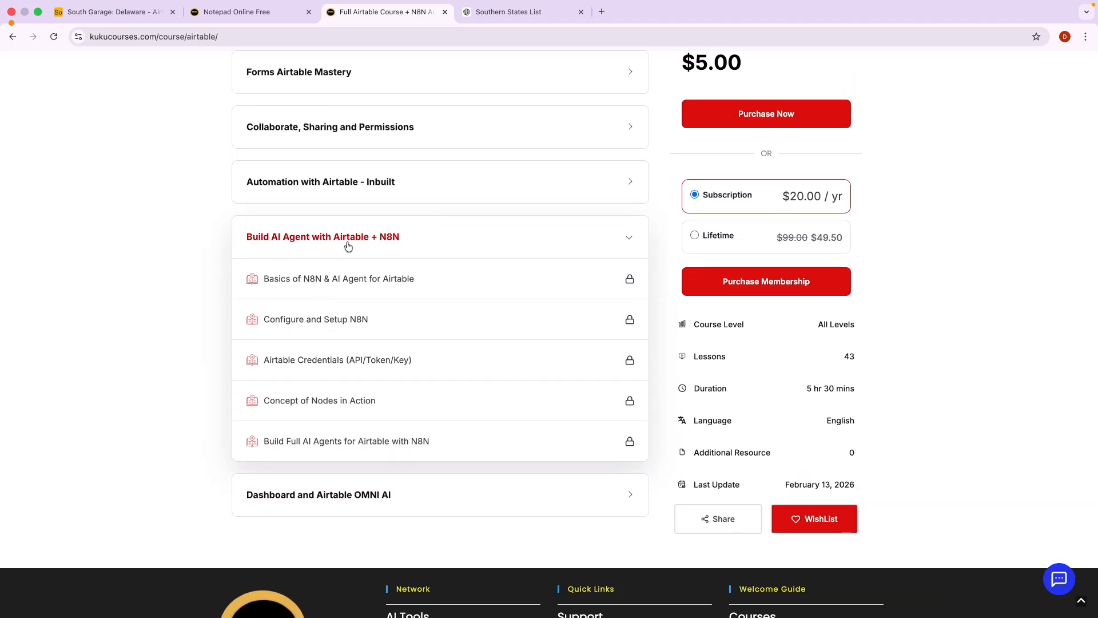
scroll(346, 242, "up", 3)
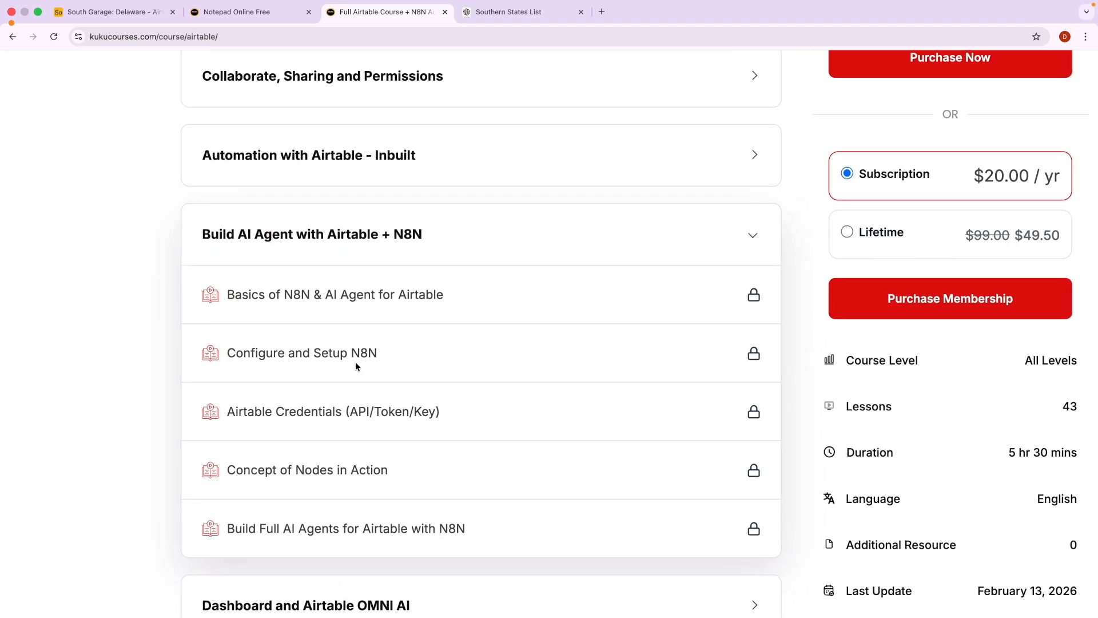
scroll(355, 361, "down", 3)
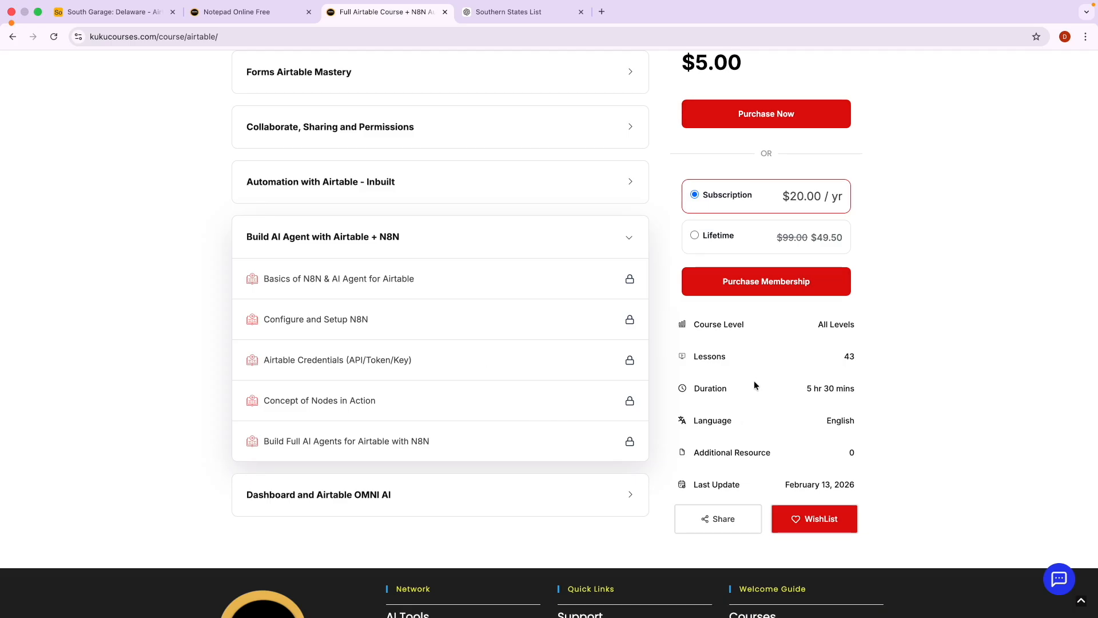
Highlight the 43-lesson count and $5.00 price, then bring up link options for Courses.
double_click(848, 356)
scroll(846, 350, "up", 7)
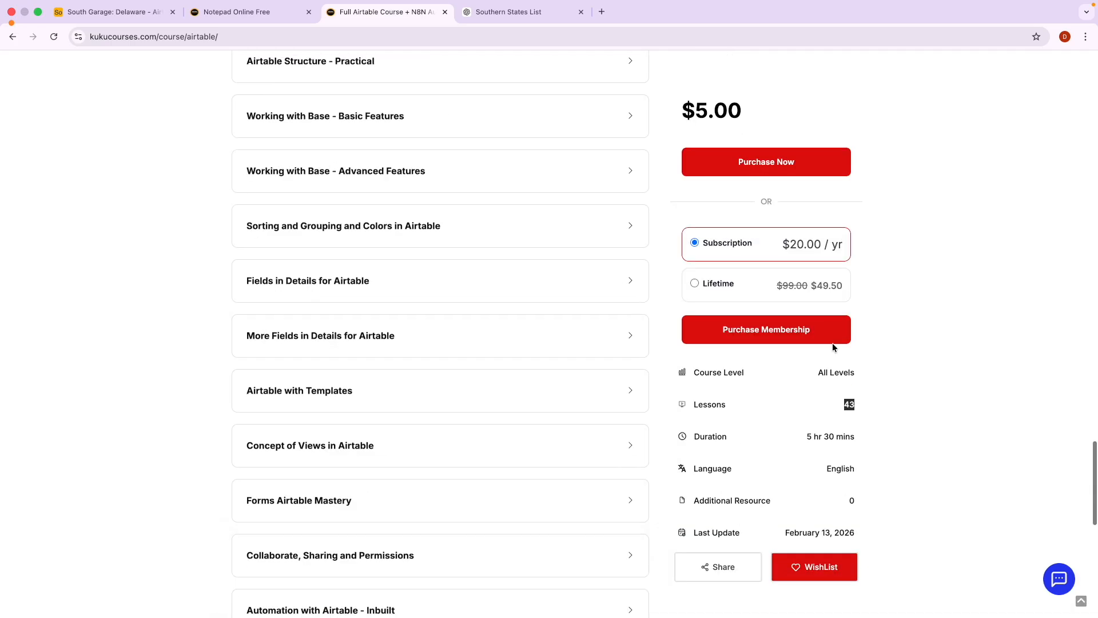
left_click_drag(681, 110, 738, 112)
scroll(731, 117, "up", 15)
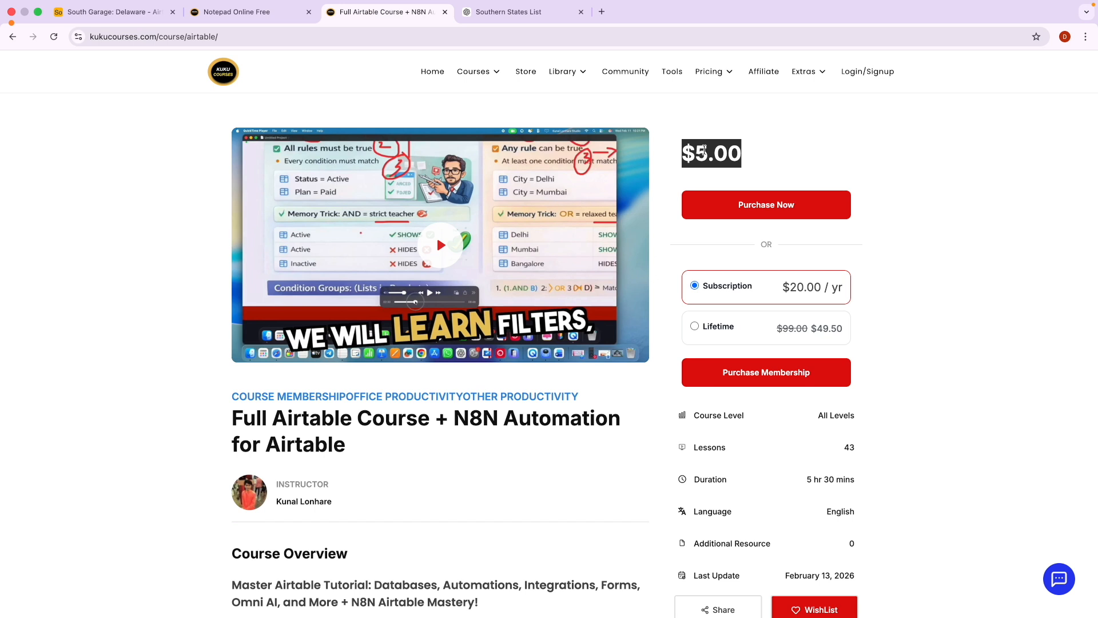
left_click(700, 157)
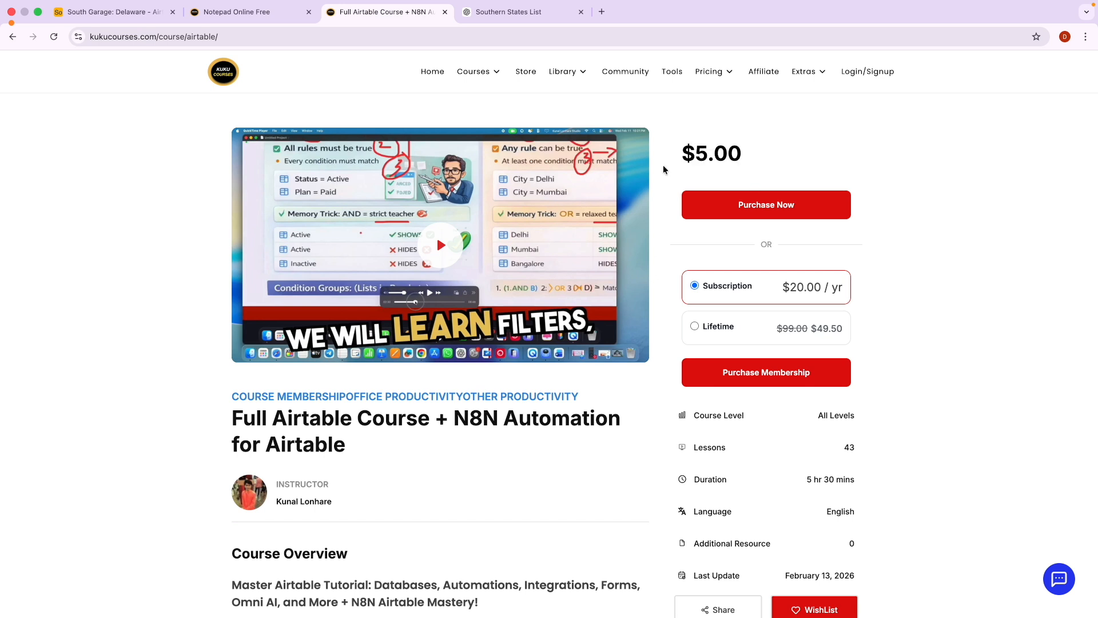
right_click(475, 79)
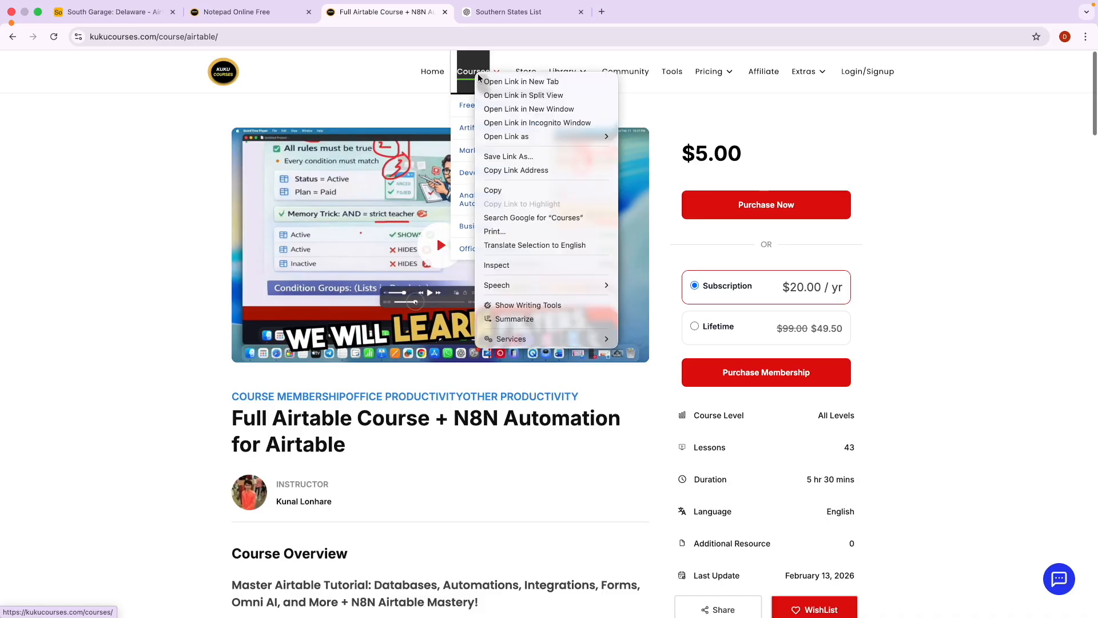
Open the Courses archive in a new tab and filter it to Public courses.
left_click(497, 83)
left_click(482, 15)
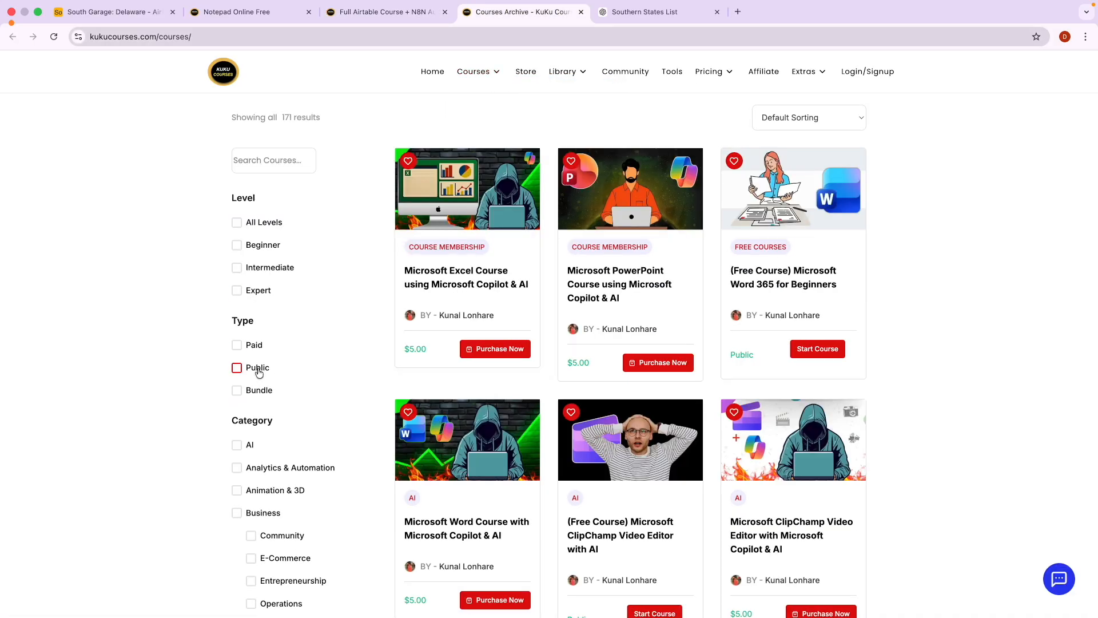
left_click(237, 368)
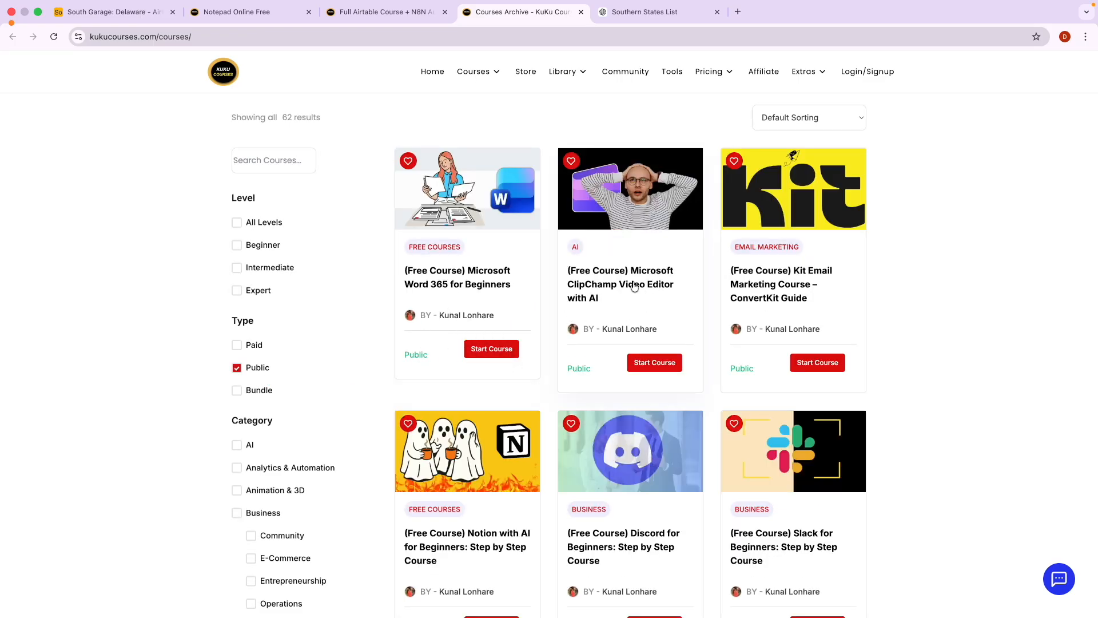
scroll(763, 324, "down", 4)
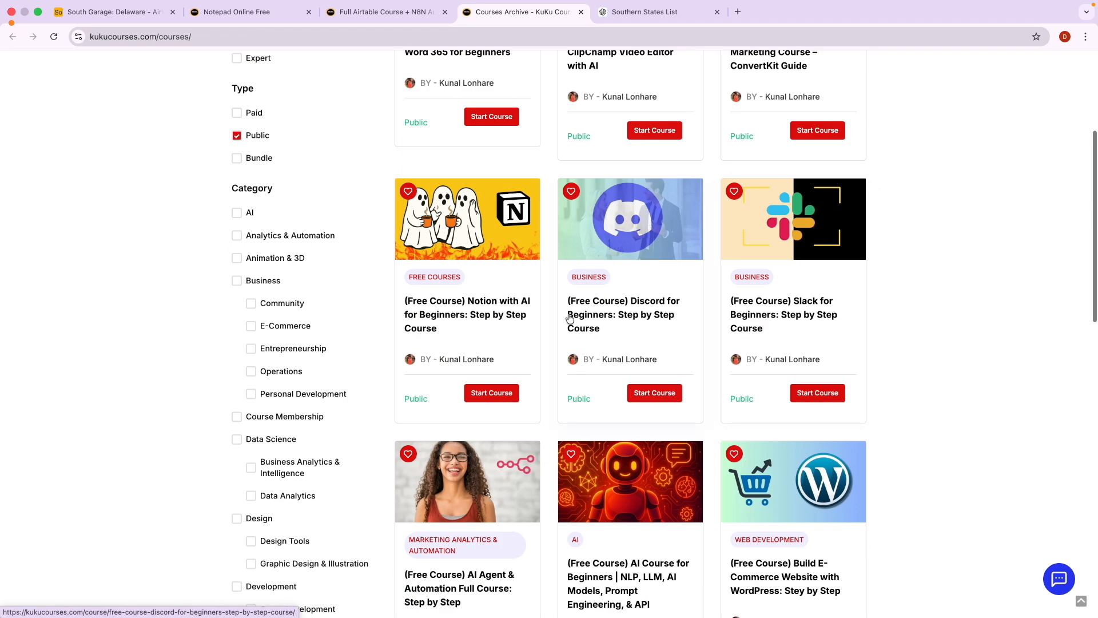
scroll(486, 331, "down", 5)
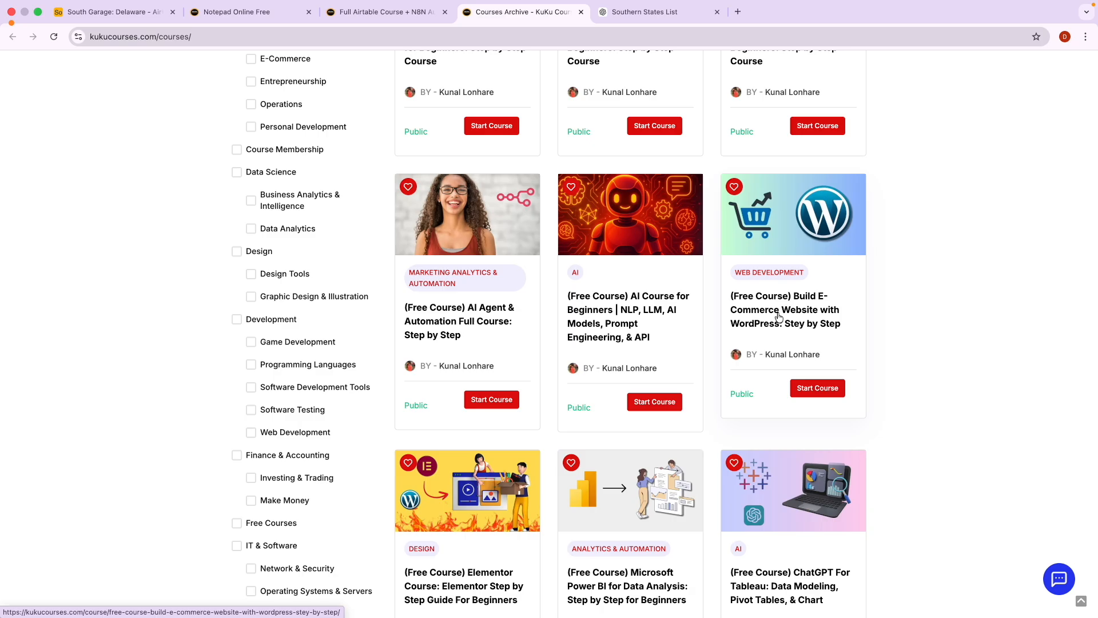
scroll(686, 368, "down", 2)
scroll(600, 449, "down", 3)
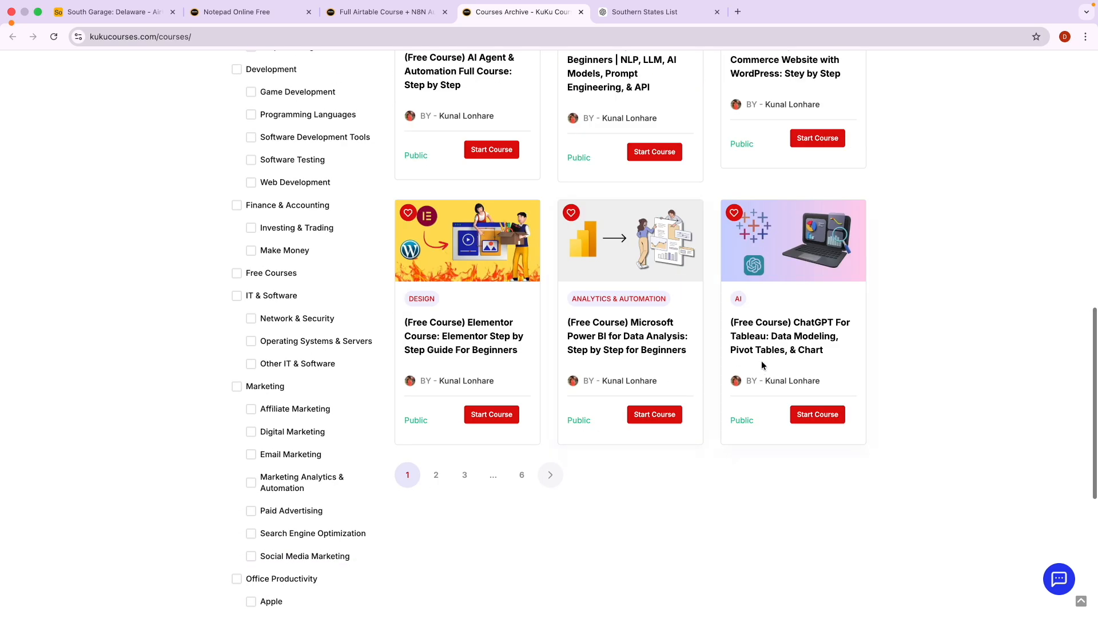
View page 2 of Public courses, then switch the filter to Paid and open page 2.
left_click(433, 475)
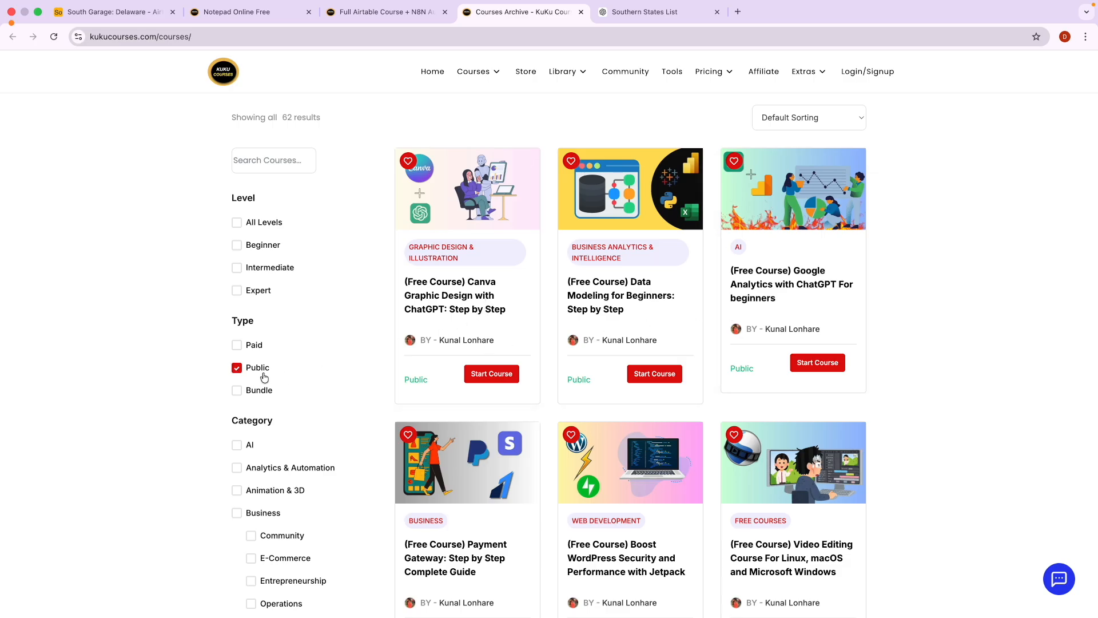
left_click(241, 372)
left_click(237, 344)
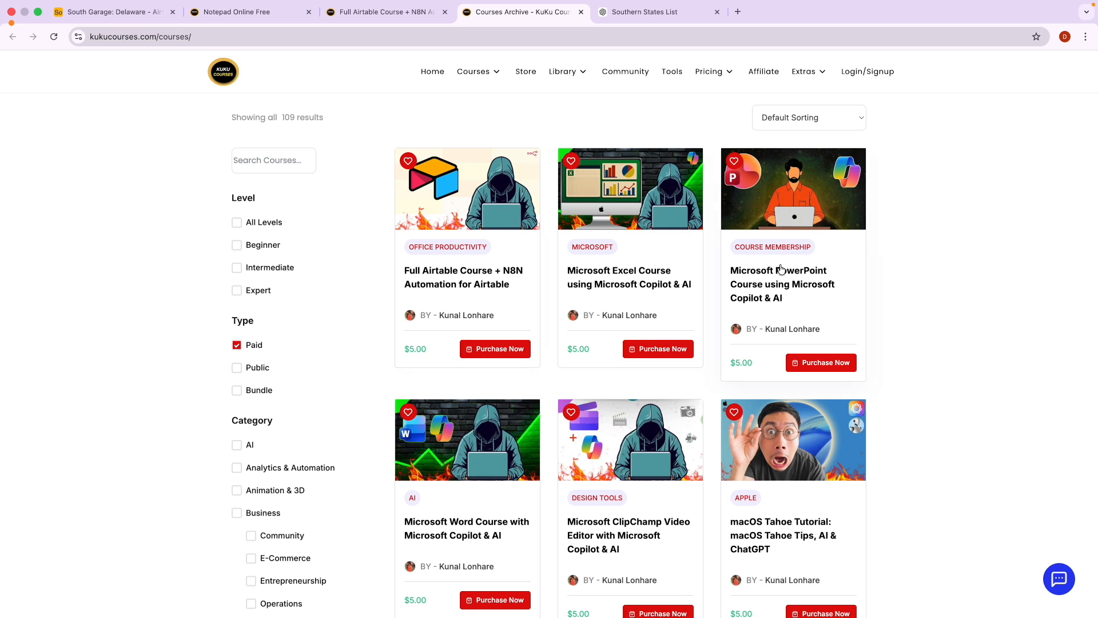
scroll(608, 358, "down", 7)
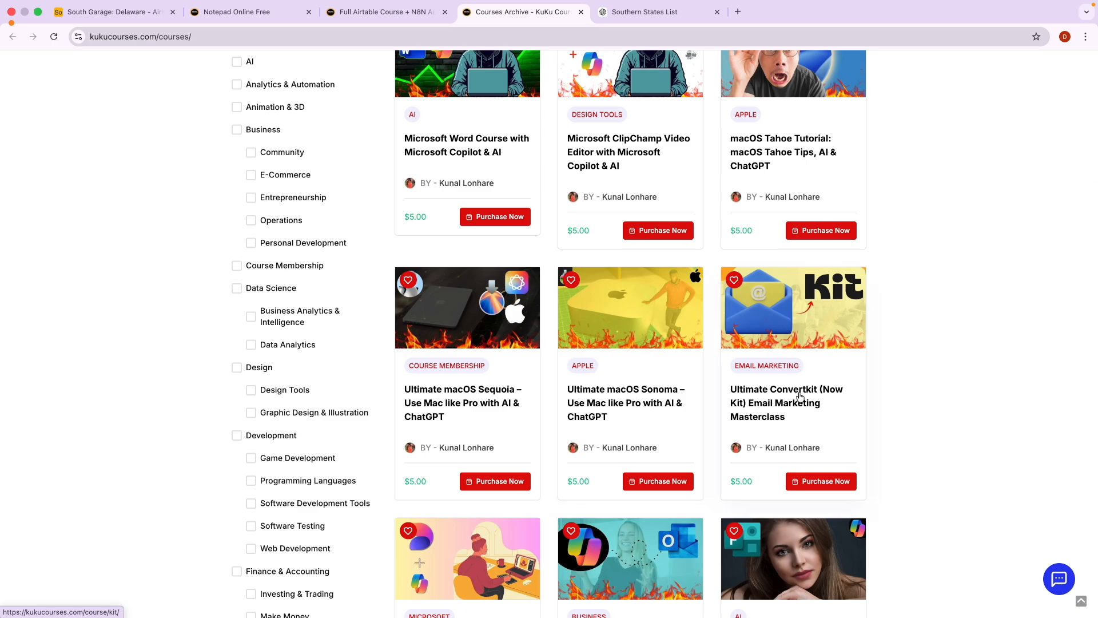
scroll(800, 396, "down", 5)
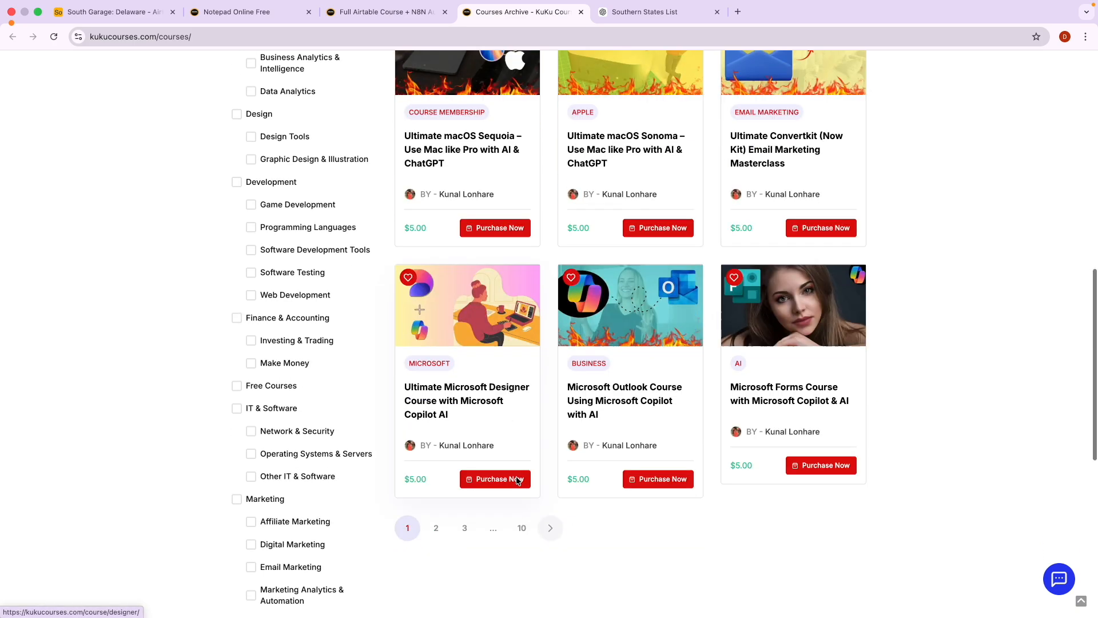
scroll(518, 480, "down", 2)
left_click(436, 445)
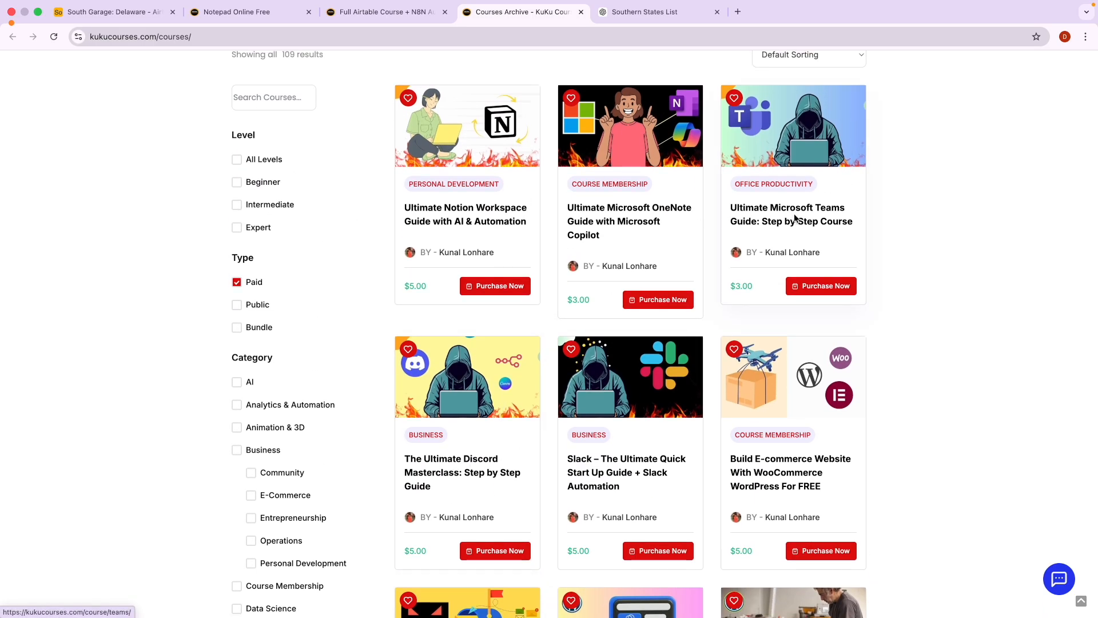
Scroll through the Paid results, briefly highlighting a price, and return to the top.
scroll(595, 377, "down", 2)
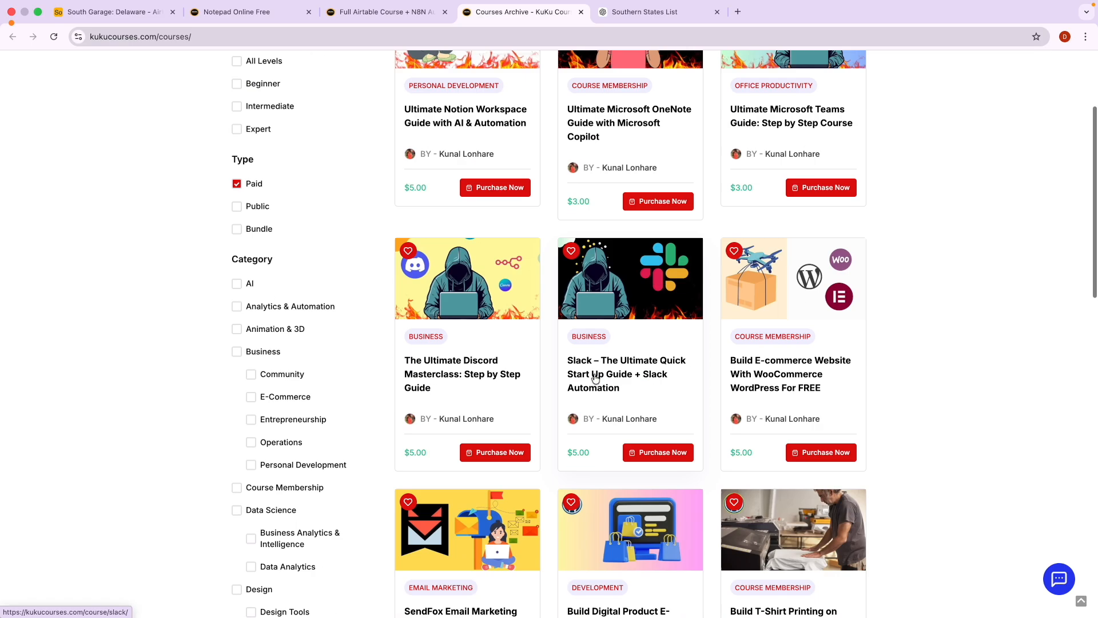
scroll(595, 377, "down", 3)
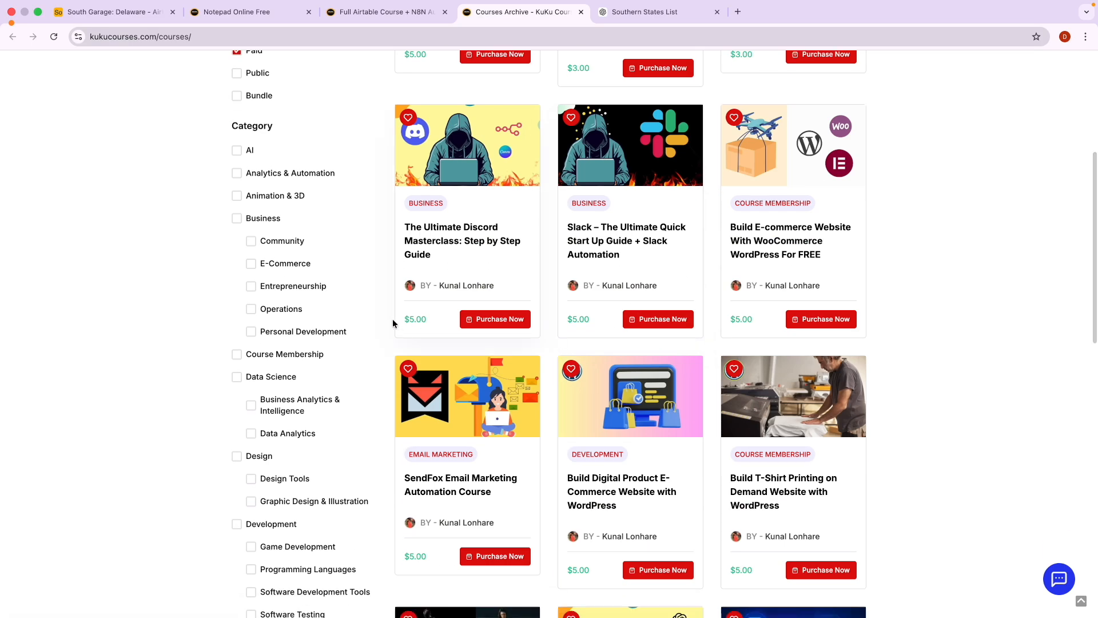
left_click_drag(404, 318, 422, 323)
left_click(423, 323)
scroll(423, 322, "up", 5)
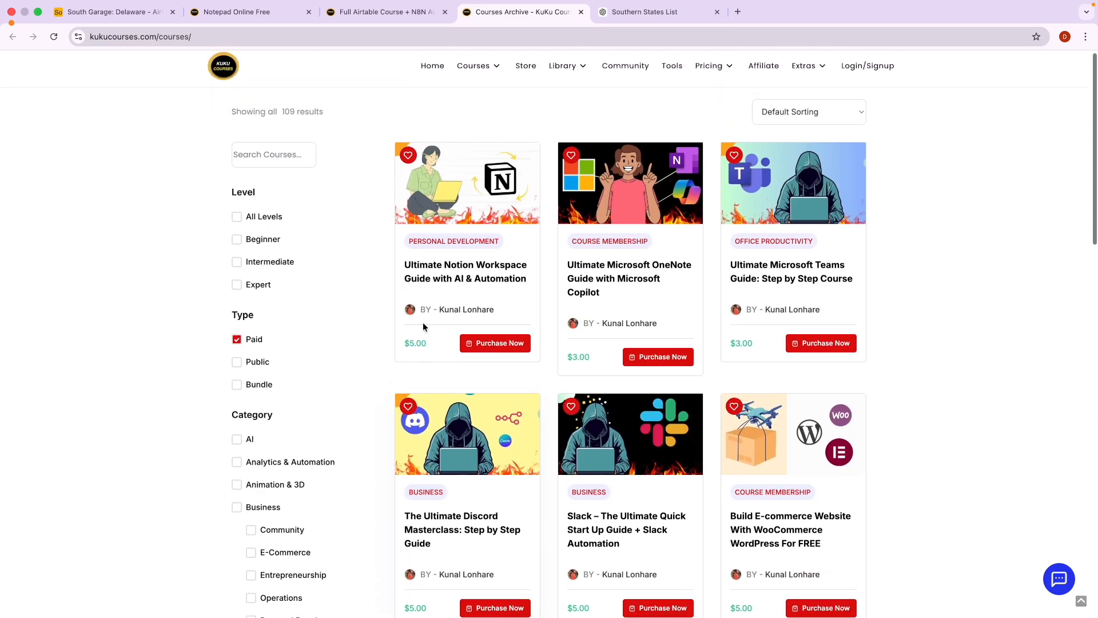
Open the Get Membership pricing page from the Pricing menu.
mouse_move(722, 77)
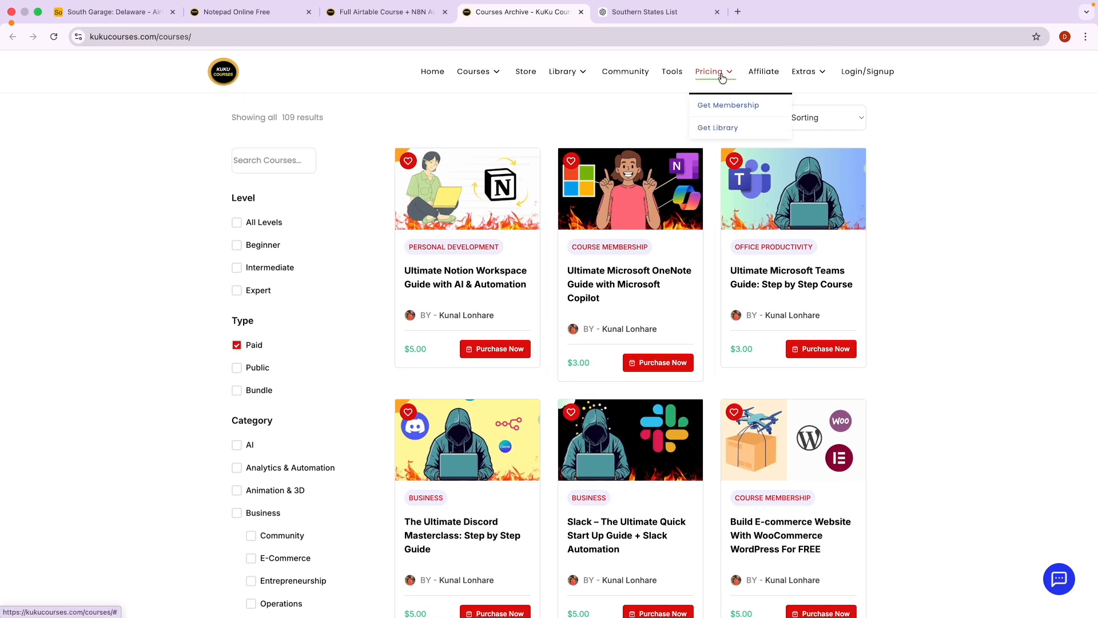
left_click(725, 105)
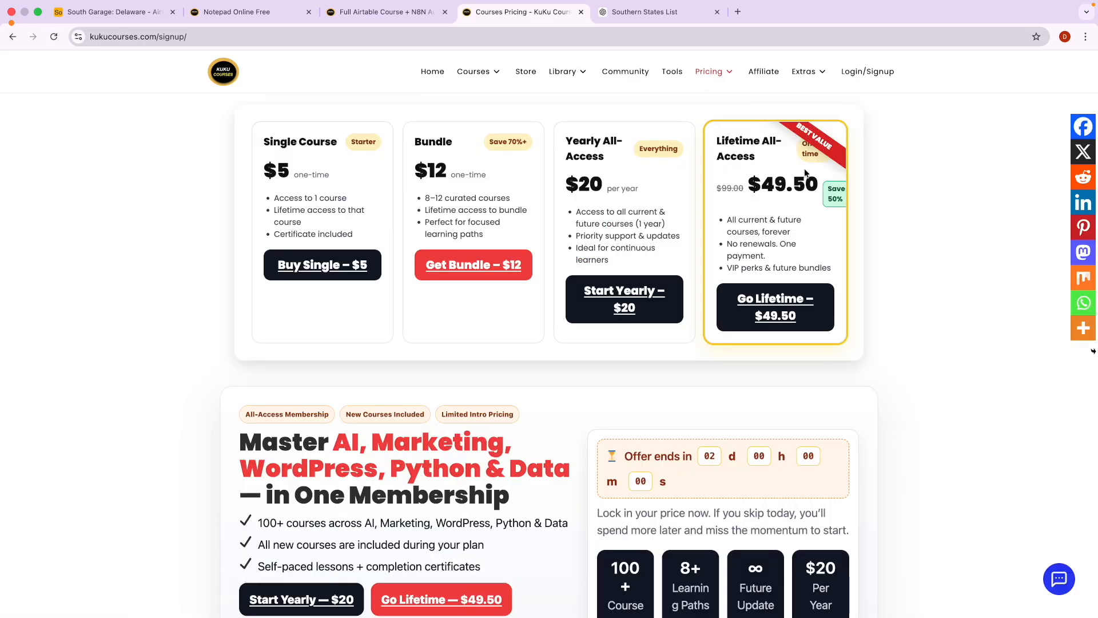
scroll(808, 171, "up", 5)
scroll(809, 166, "up", 3)
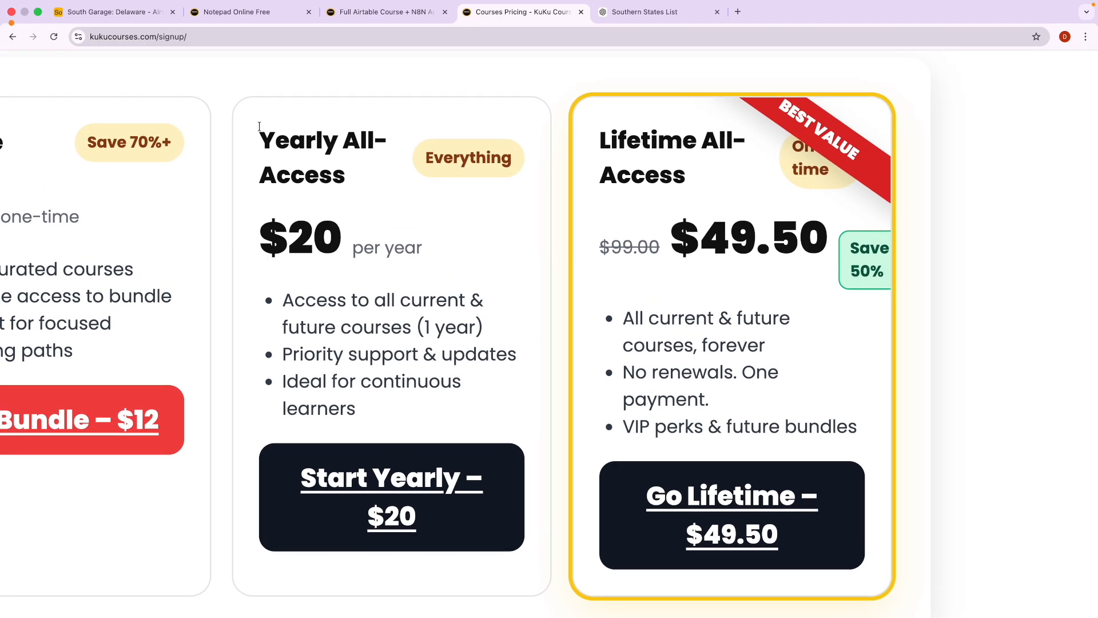
Highlight the Yearly and Lifetime All-Access headings, the $49.50 price and the lifetime benefits.
left_click_drag(259, 126, 355, 171)
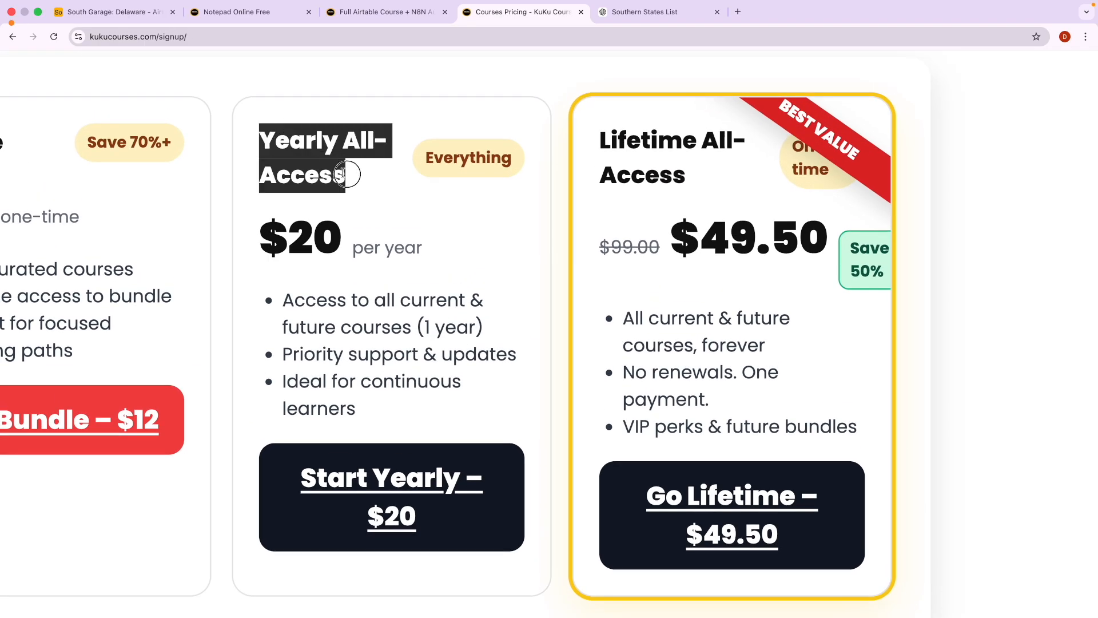
left_click(596, 147)
left_click_drag(597, 147, 684, 174)
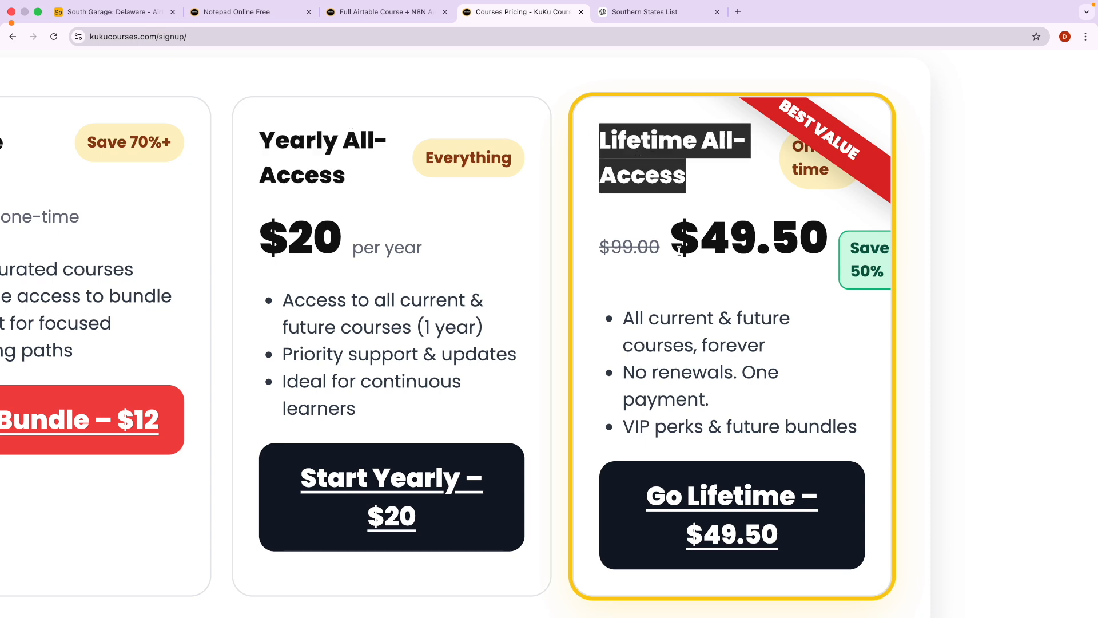
left_click_drag(665, 242, 829, 246)
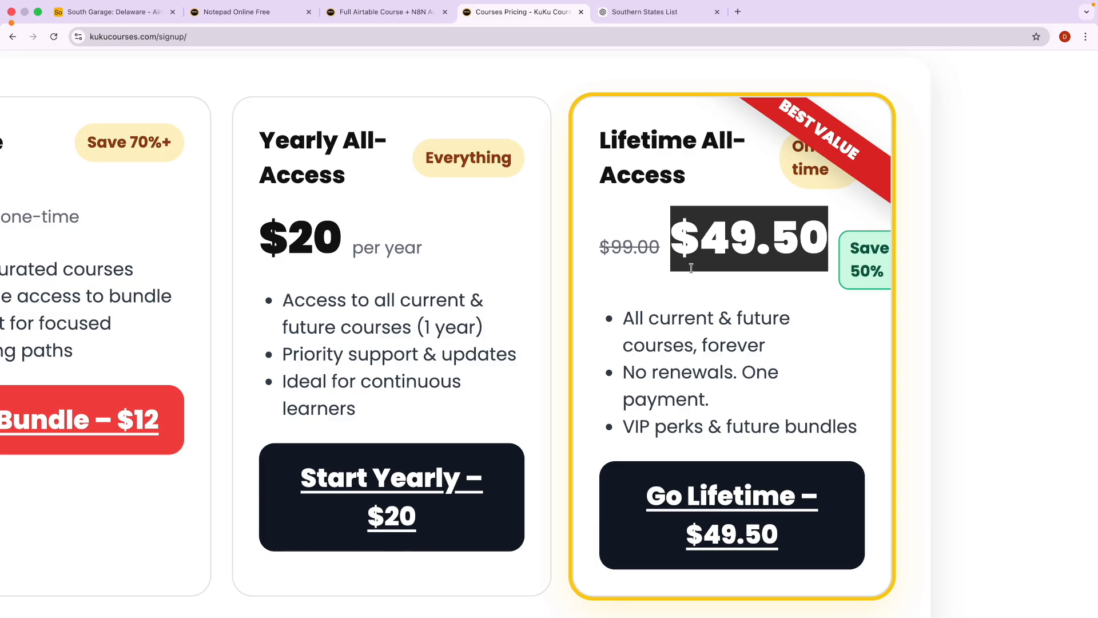
left_click_drag(632, 318, 711, 319)
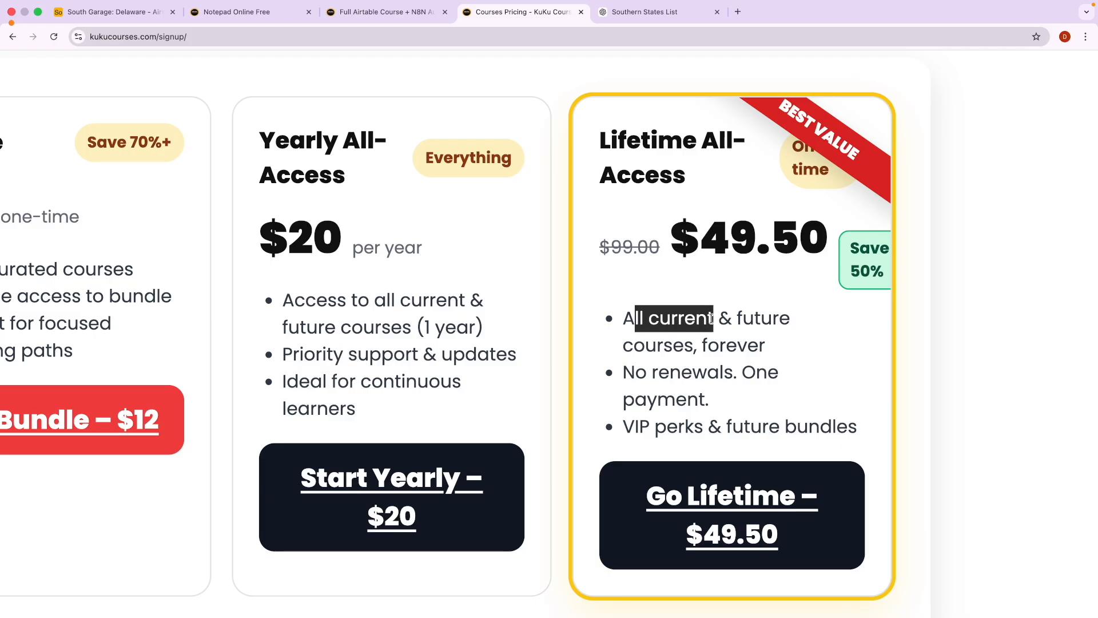
left_click_drag(736, 318, 770, 343)
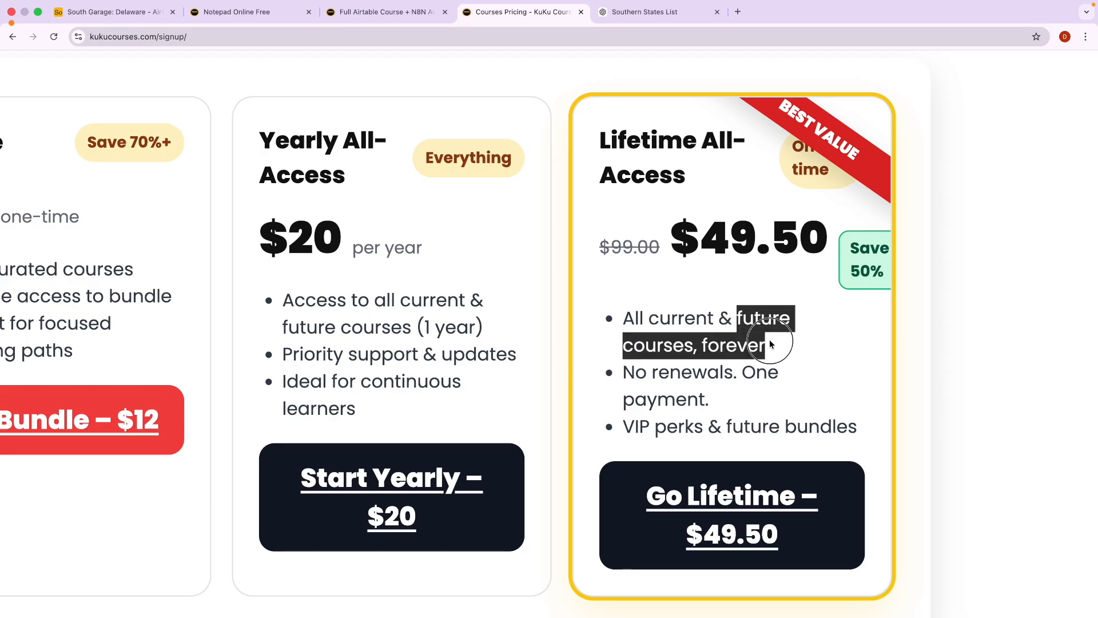
left_click(735, 363)
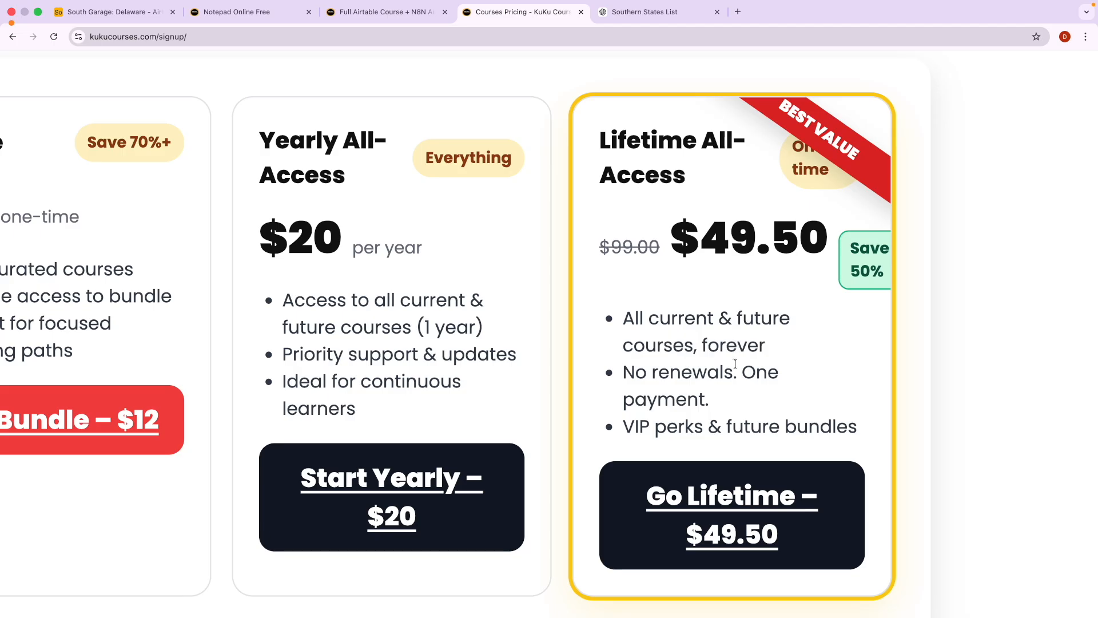
scroll(654, 337, "down", 5)
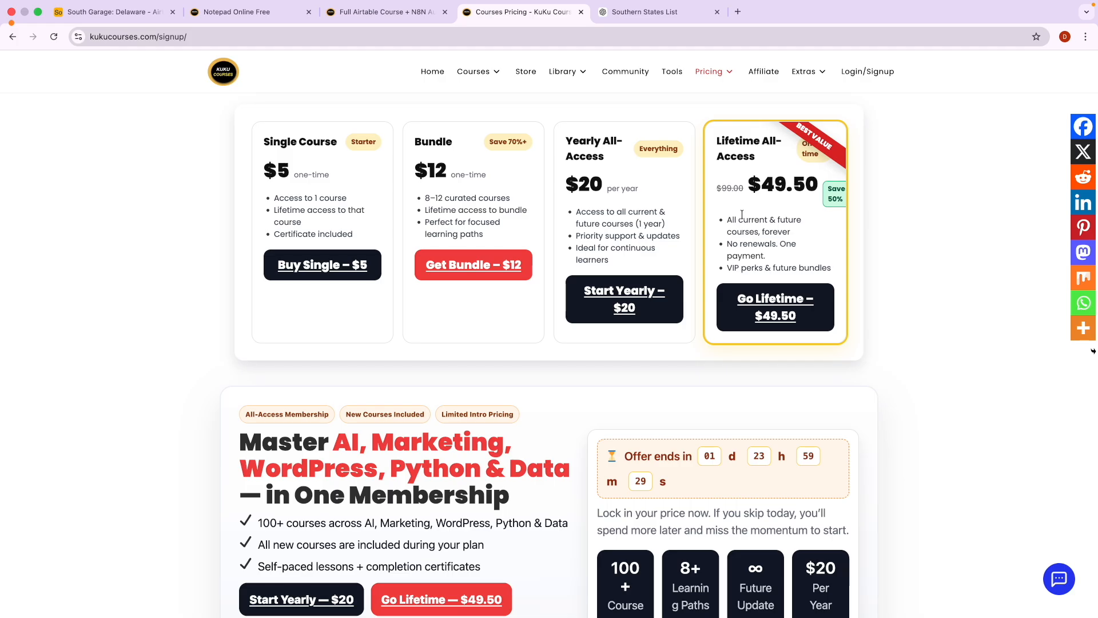
mouse_move(484, 80)
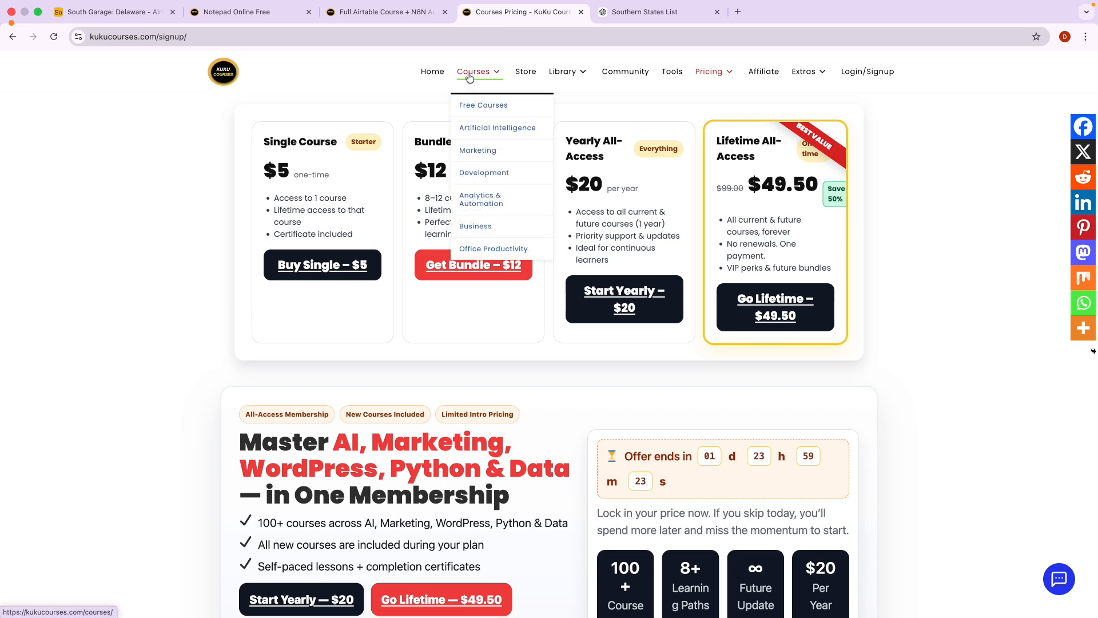
Open the Free Library and highlight the Affiliate SEO Optimized Blog Post row.
mouse_move(564, 73)
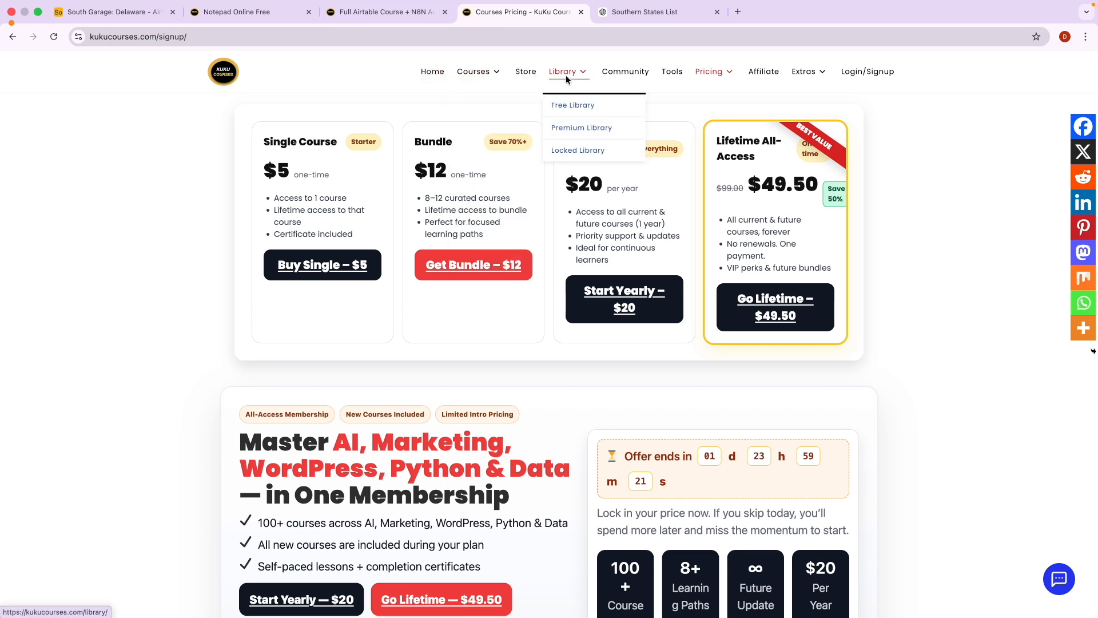
left_click(566, 106)
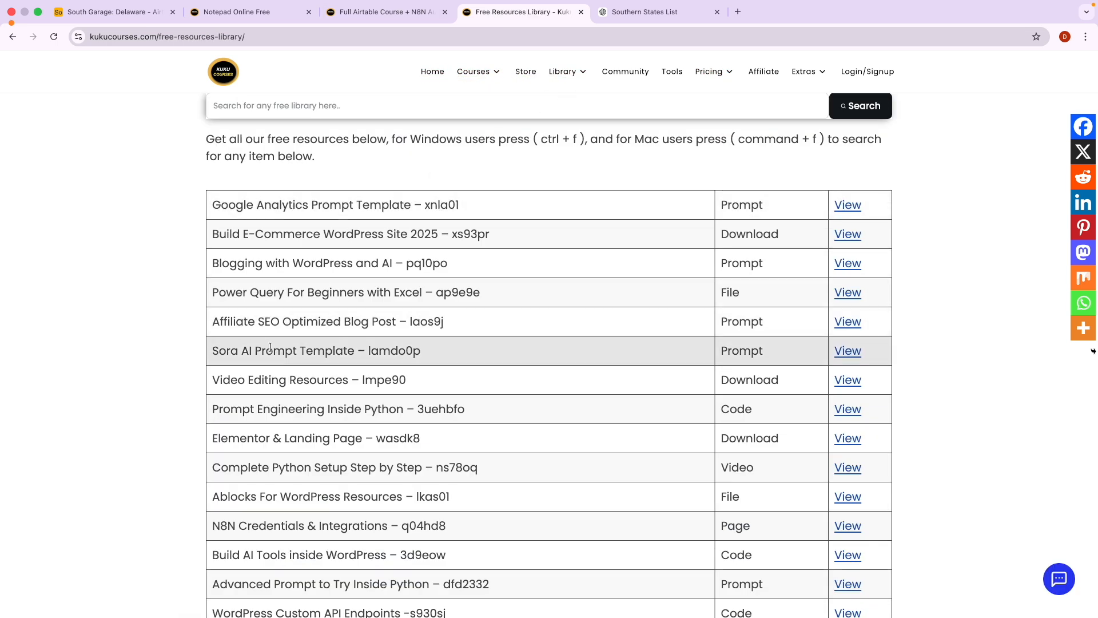
left_click_drag(216, 321, 392, 321)
left_click(441, 322)
left_click(768, 320)
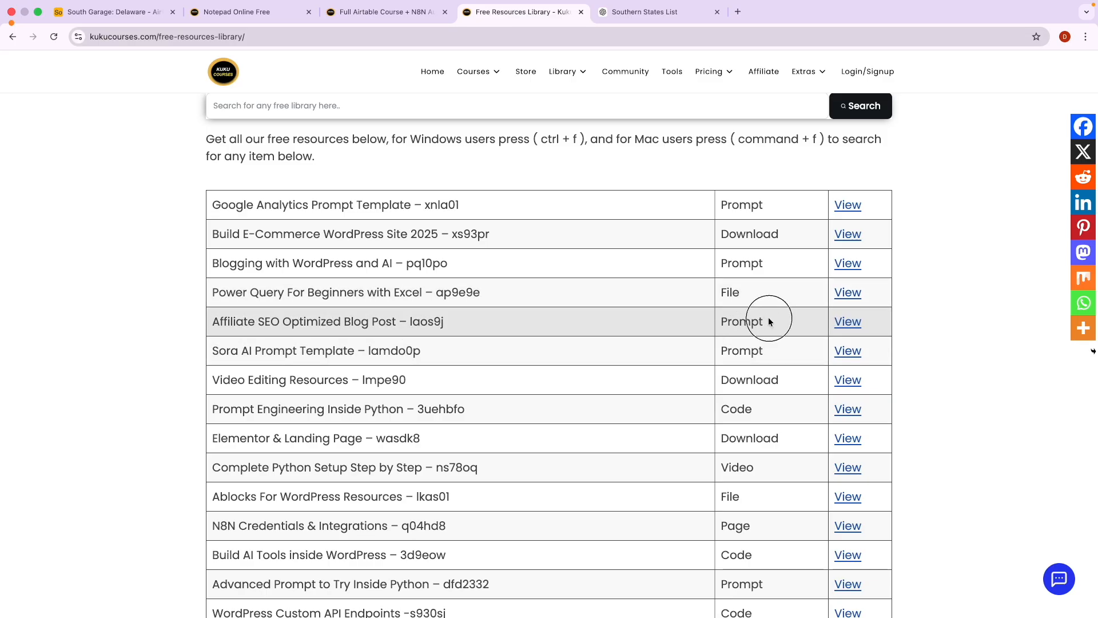
double_click(745, 320)
Open the Affiliate blog post prompt resource, close it, and highlight the N8N row.
left_click(846, 324)
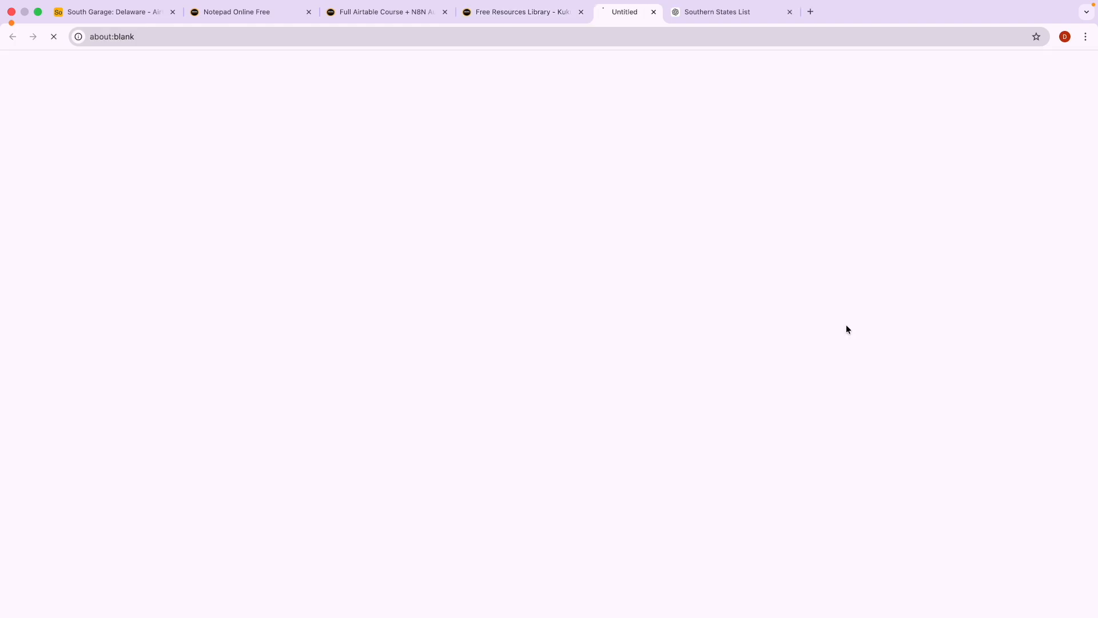
scroll(331, 284, "down", 4)
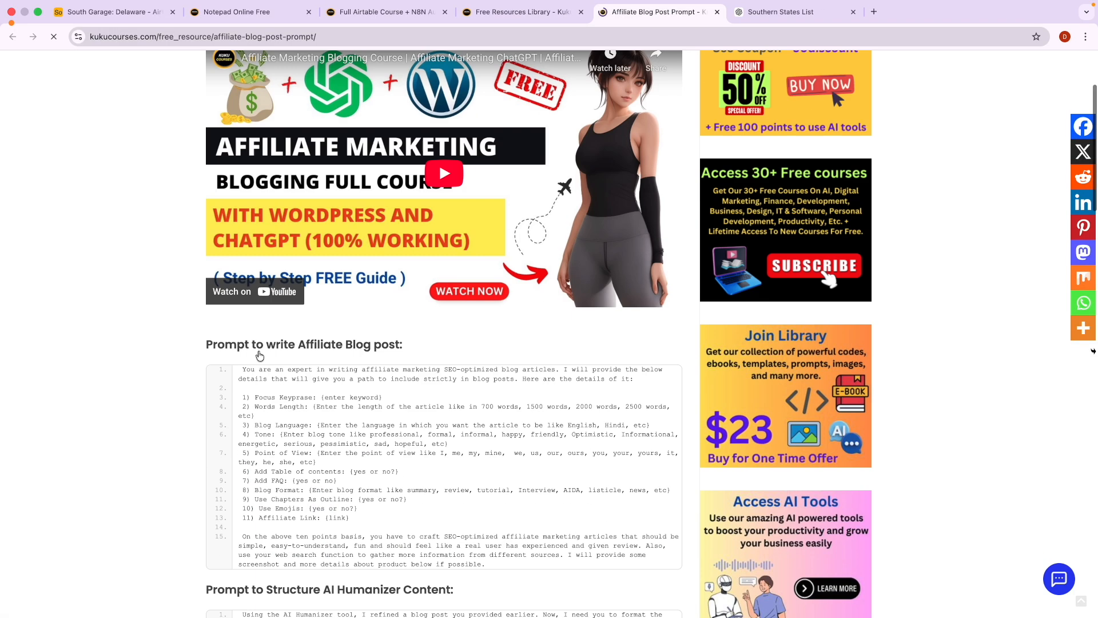
left_click_drag(350, 463, 281, 351)
scroll(330, 416, "up", 4)
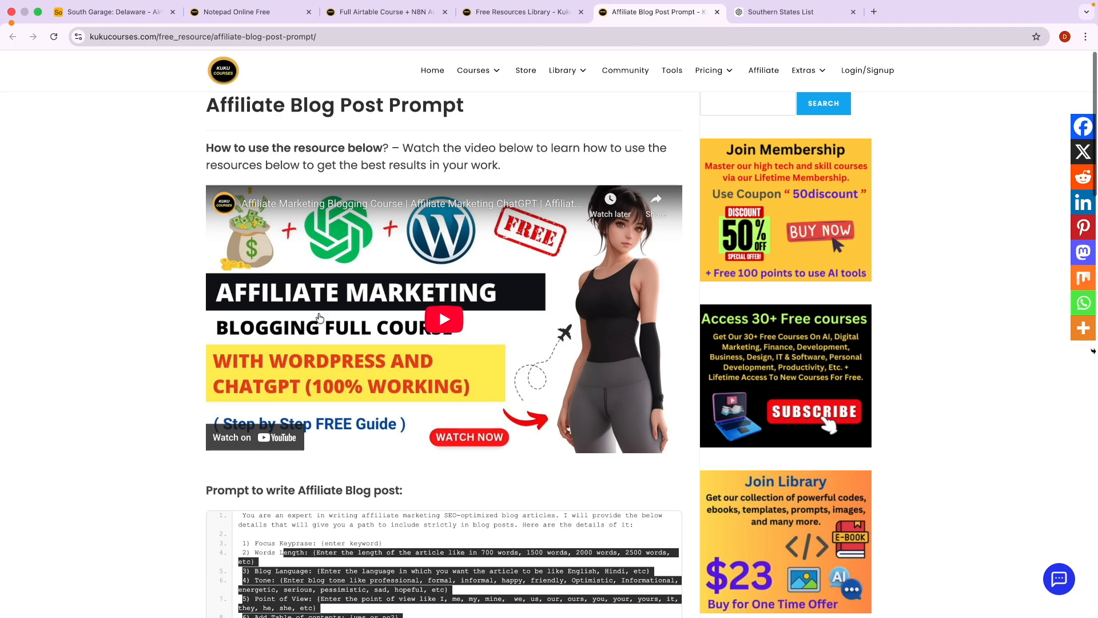
left_click(717, 11)
scroll(520, 244, "down", 4)
left_click(377, 302)
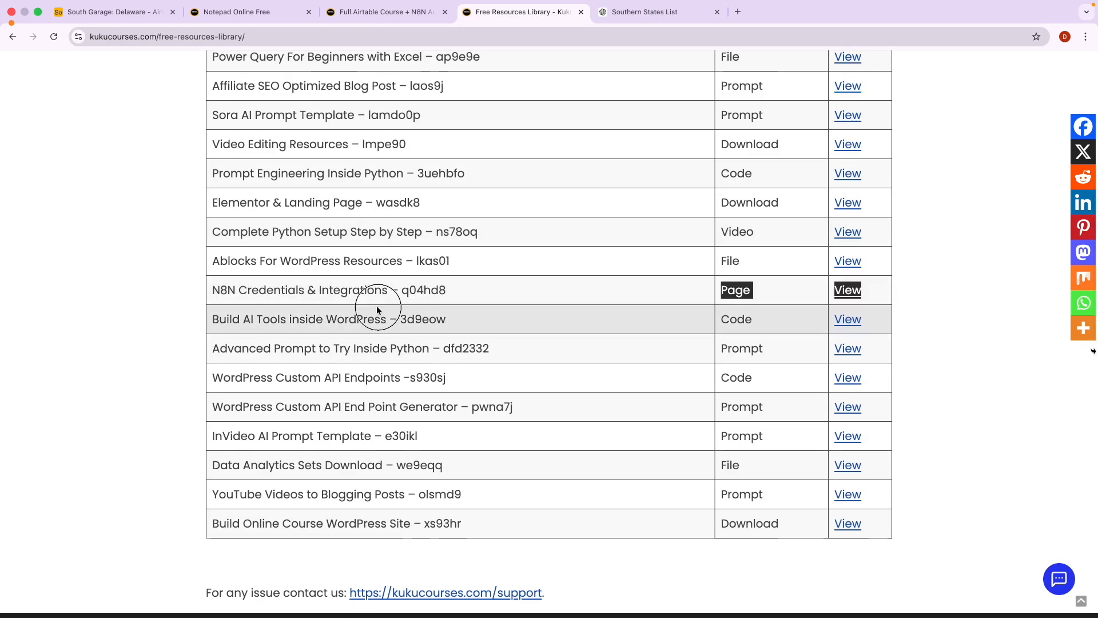
scroll(379, 307, "up", 4)
left_click(528, 205)
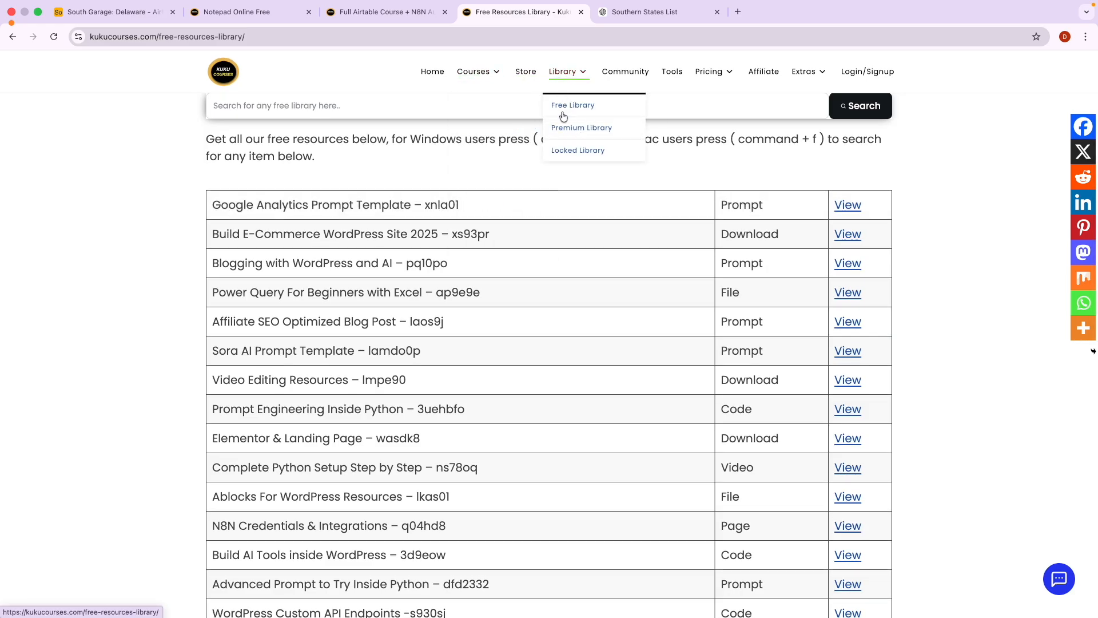
Browse the Premium Library page offering lifetime access for $23, then return Home.
left_click(560, 75)
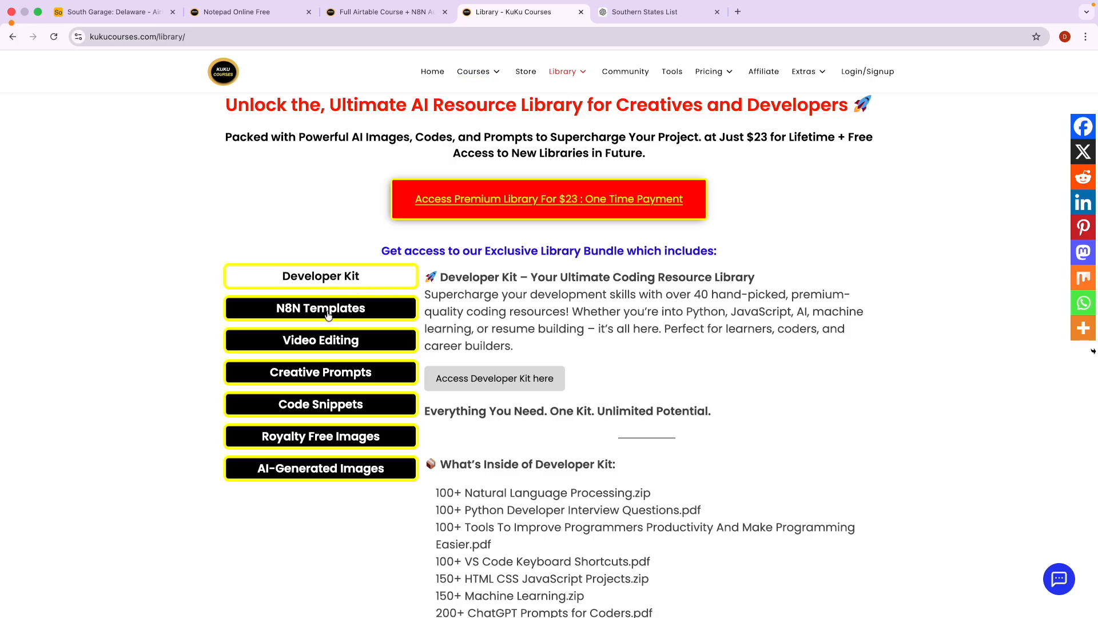
scroll(438, 344, "down", 1)
scroll(438, 346, "down", 4)
left_click_drag(454, 223, 524, 223)
left_click_drag(476, 291, 550, 291)
scroll(552, 289, "up", 5)
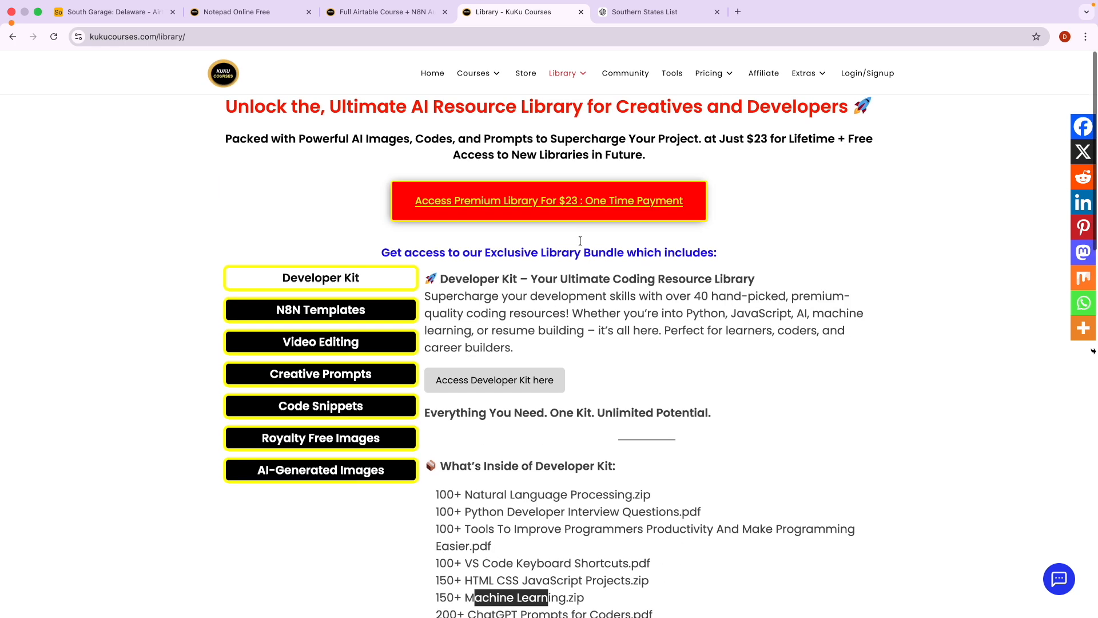
scroll(570, 209, "up", 3)
scroll(570, 209, "down", 3)
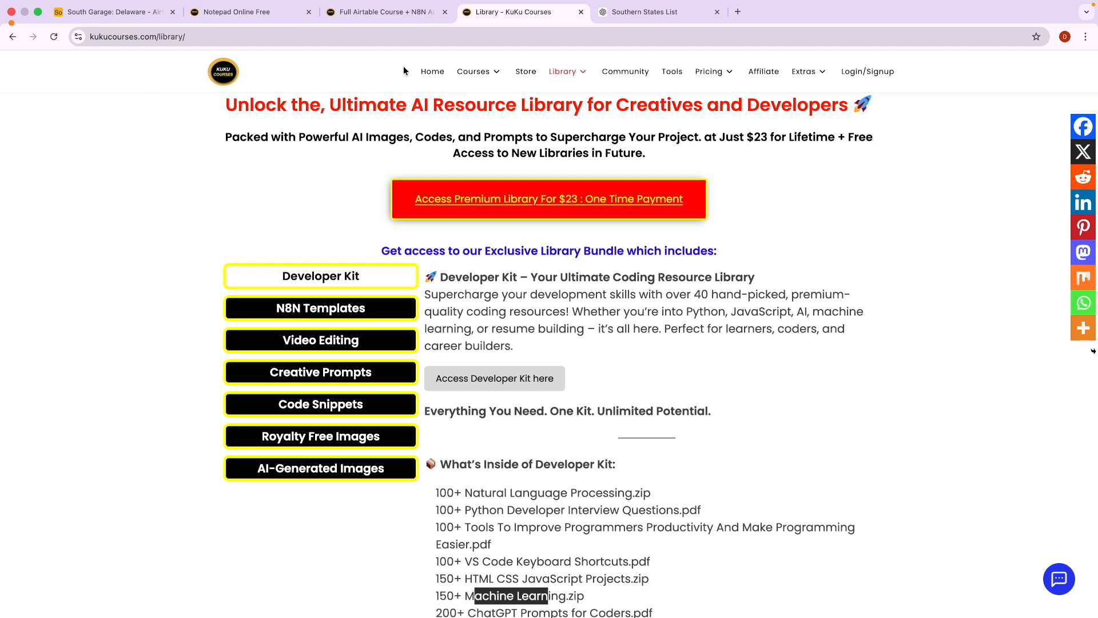
left_click(428, 71)
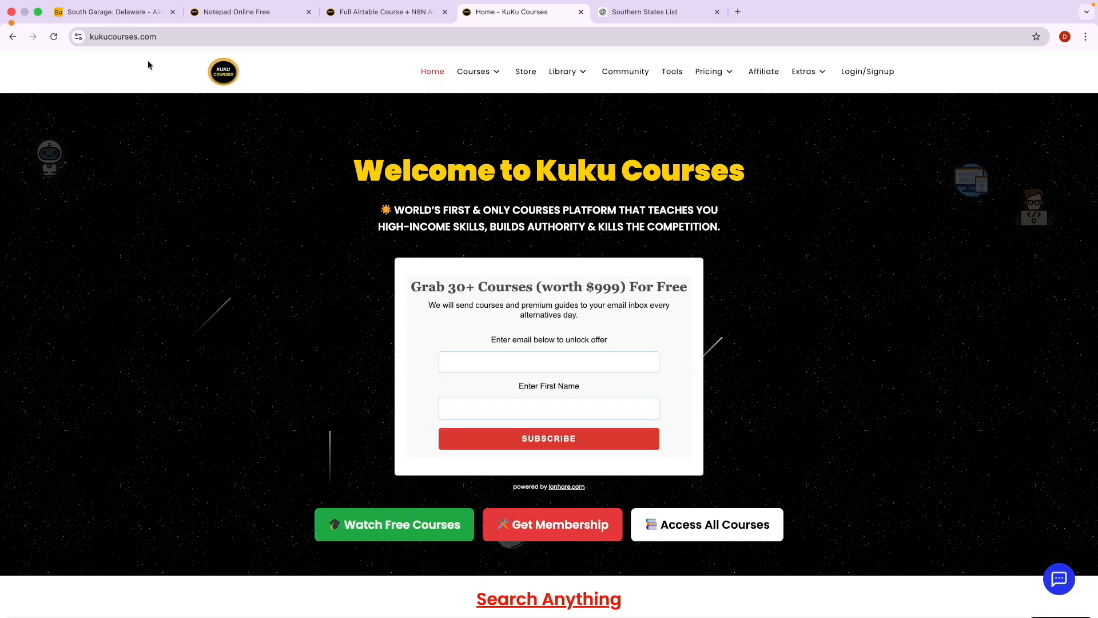
Return to the South Garage base and open the New Delaware form from Forms.
left_click(129, 17)
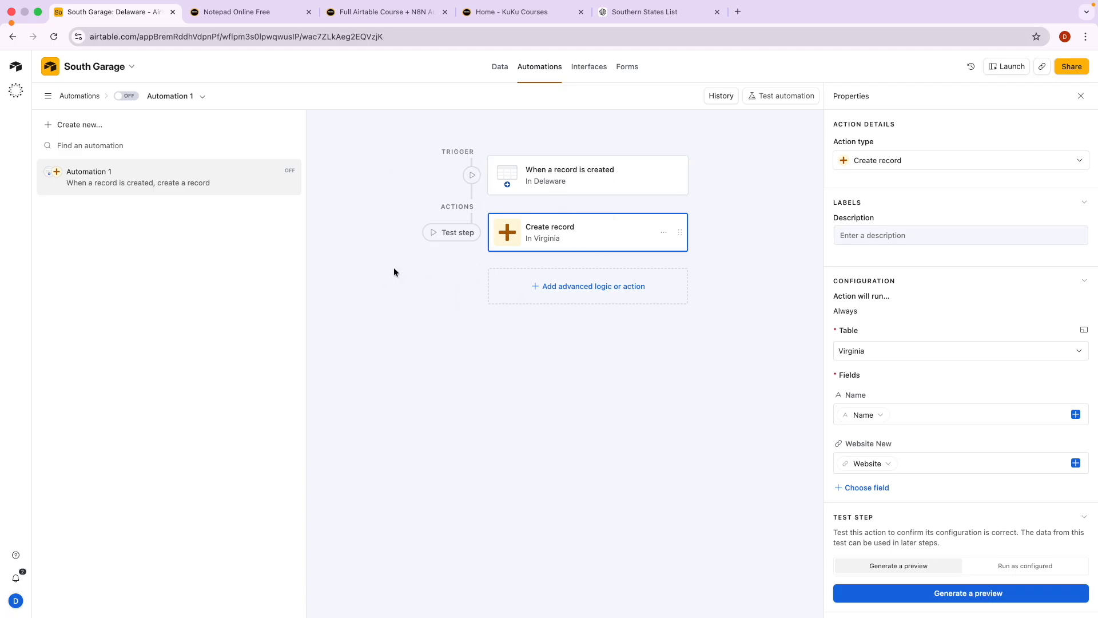
left_click(387, 12)
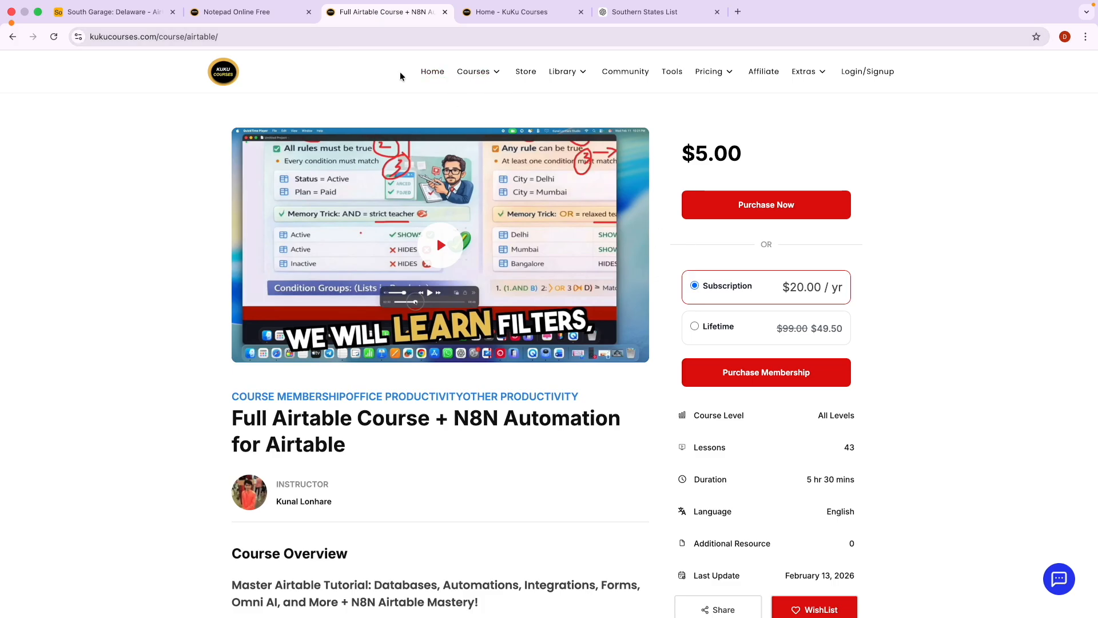
left_click(97, 19)
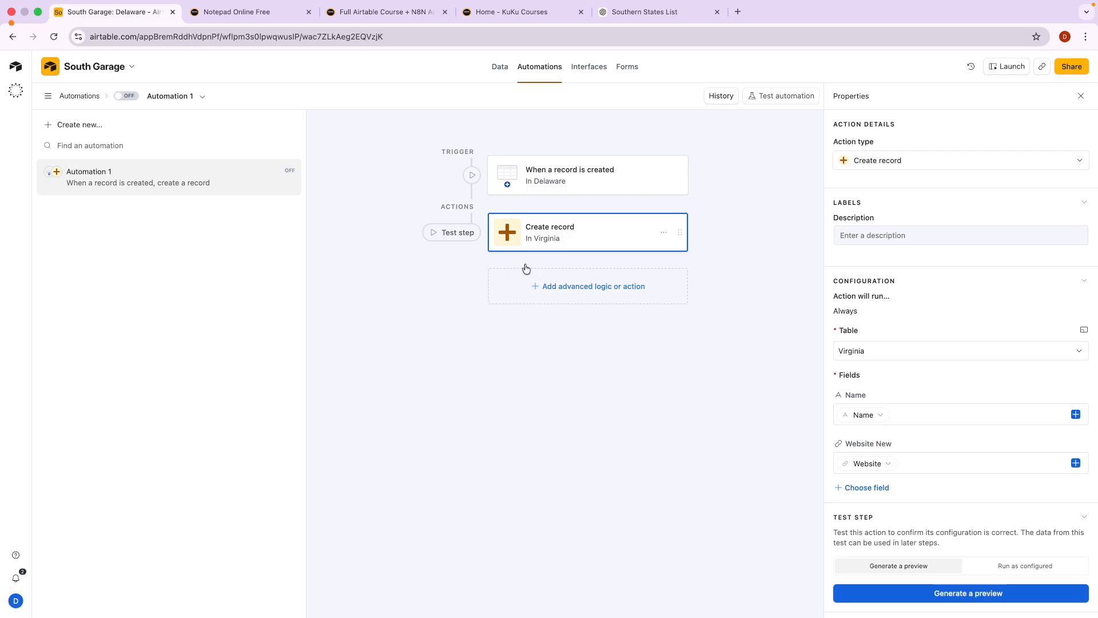
left_click(629, 67)
left_click(161, 221)
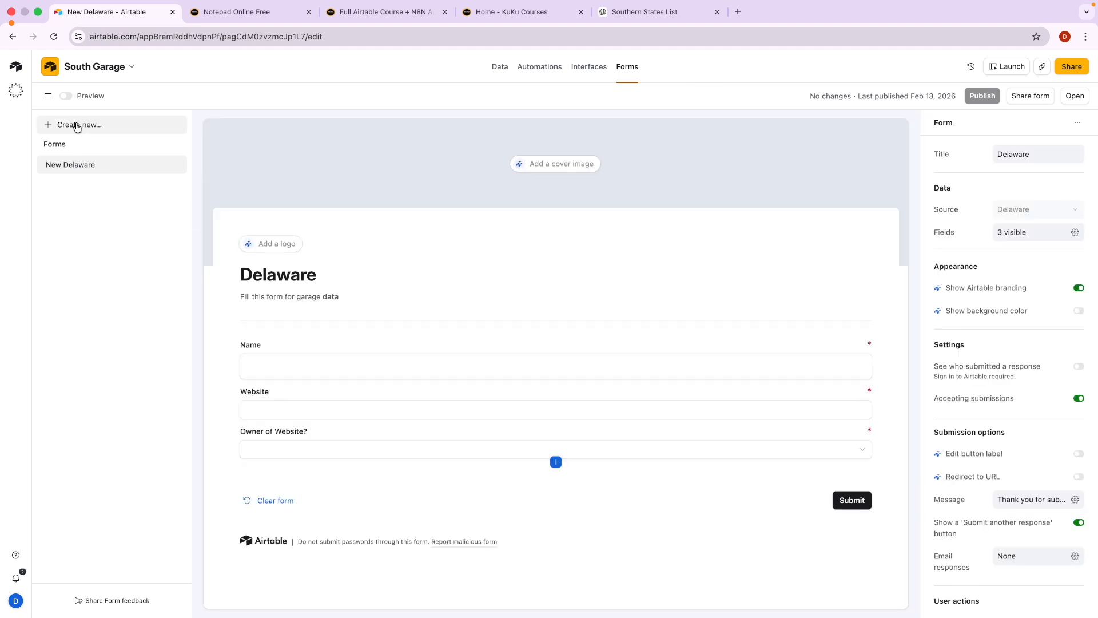
Copy the New Delaware form's public share link and return to the Delaware grid.
left_click(1029, 97)
left_click(684, 418)
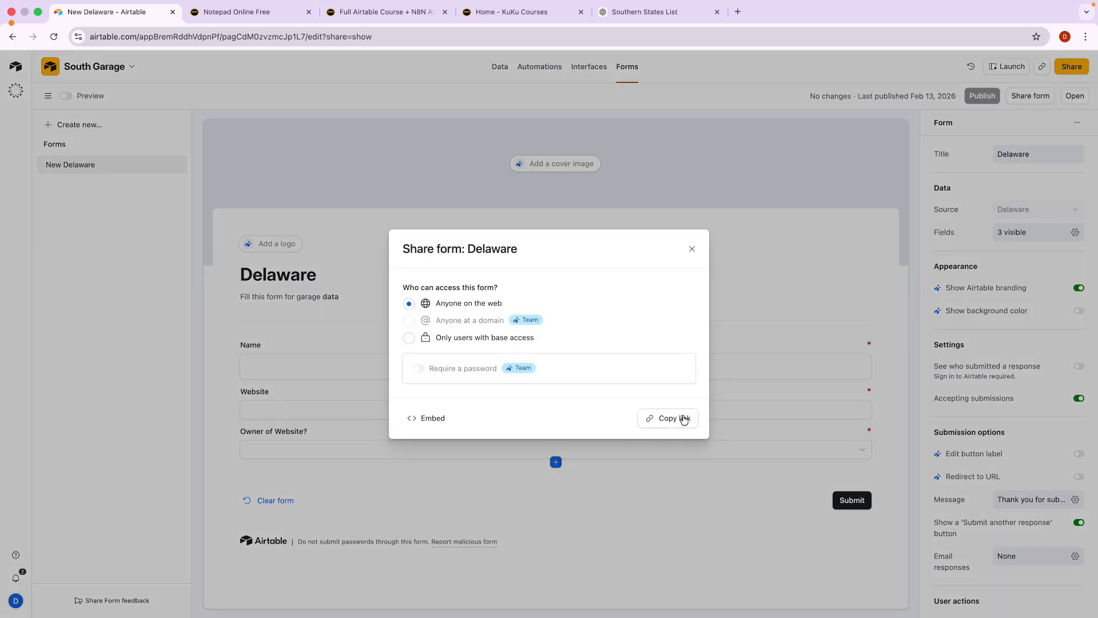
left_click(339, 162)
left_click(492, 68)
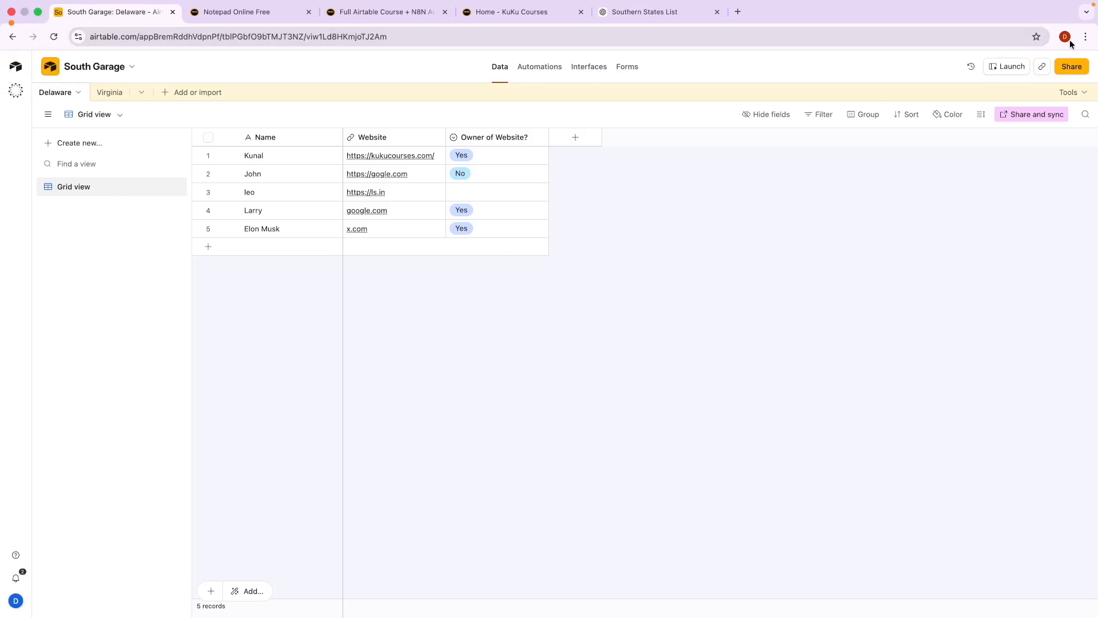
Load the copied form link in a new Chrome incognito window.
left_click(1080, 41)
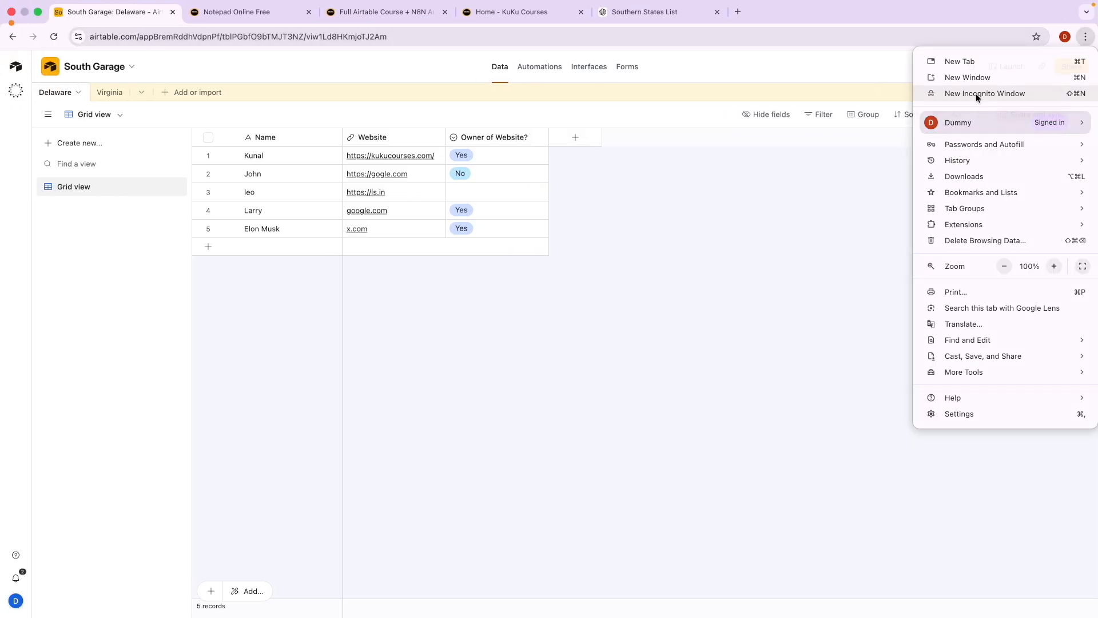
left_click(975, 93)
key("super+v")
key("Return")
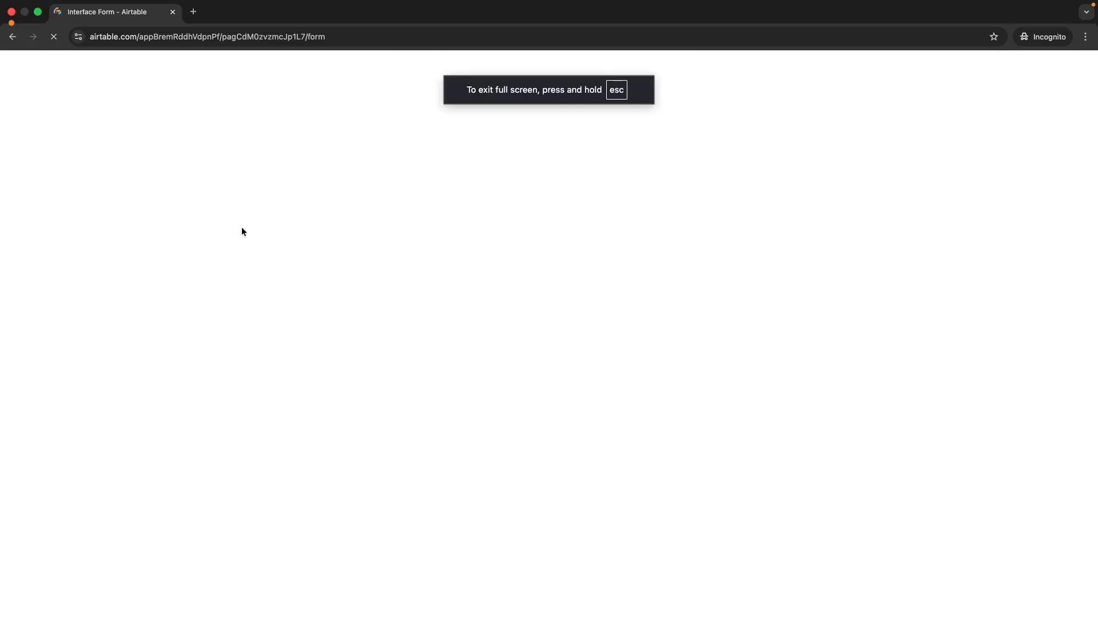
Mark the empty spot below the last Delaware record in red, then clear the annotations.
key("ctrl+Left")
key("ctrl+a")
mouse_move(580, 281)
left_mouse_down()
mouse_move(579, 336)
mouse_move(715, 289)
mouse_move(581, 282)
left_mouse_up()
mouse_move(623, 337)
left_mouse_down()
mouse_move(602, 346)
mouse_move(302, 284)
mouse_move(284, 252)
mouse_move(292, 260)
mouse_move(264, 245)
mouse_move(303, 244)
mouse_move(280, 239)
left_mouse_up()
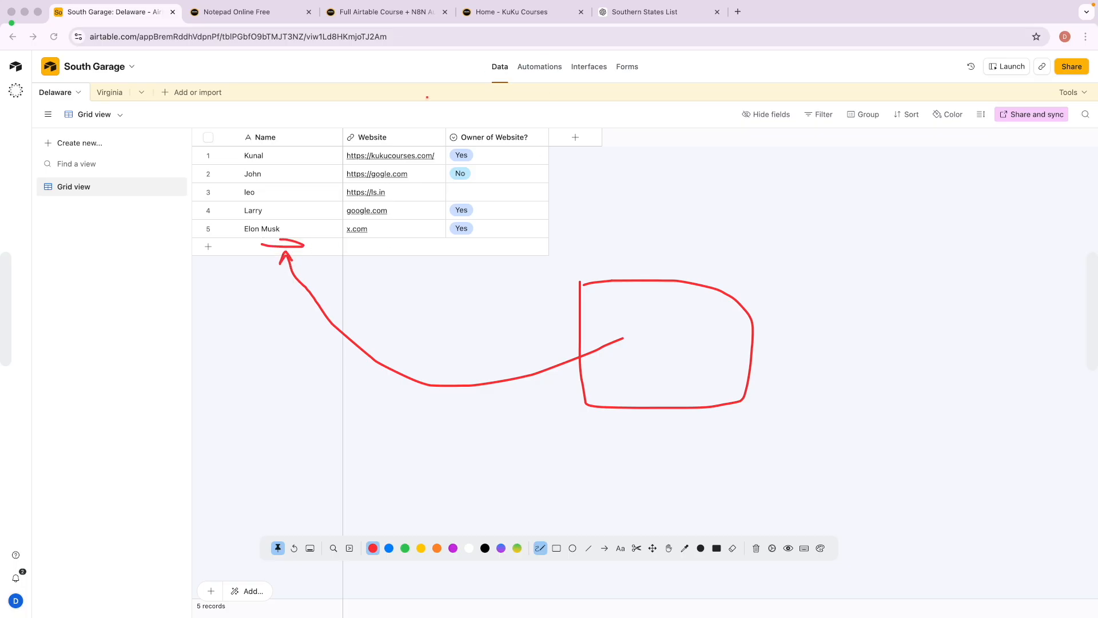
key("Delete")
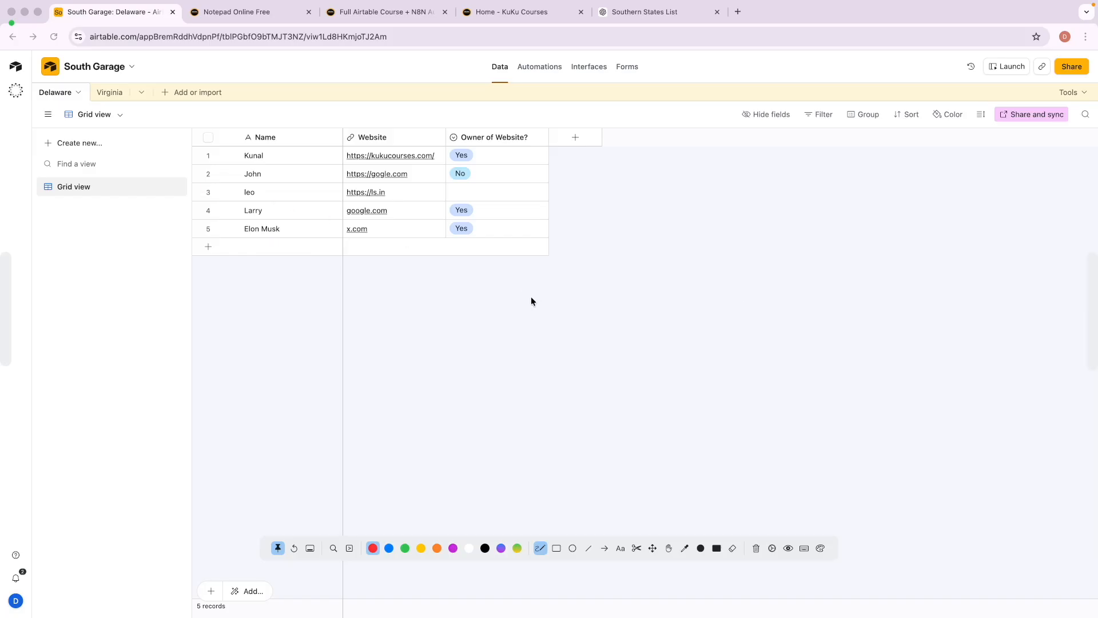
key("ctrl+Right")
Fill the form with a name, website amazon.com and Owner of Website? Yes, and submit it.
left_click(286, 199)
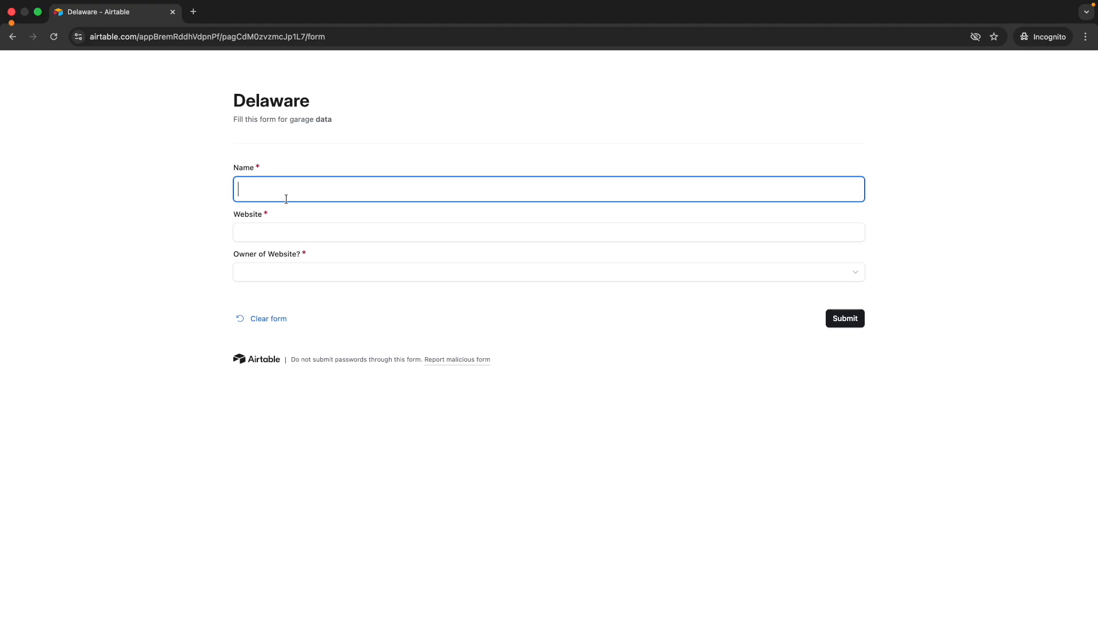
type("Jeff")
left_click(255, 231)
type("A")
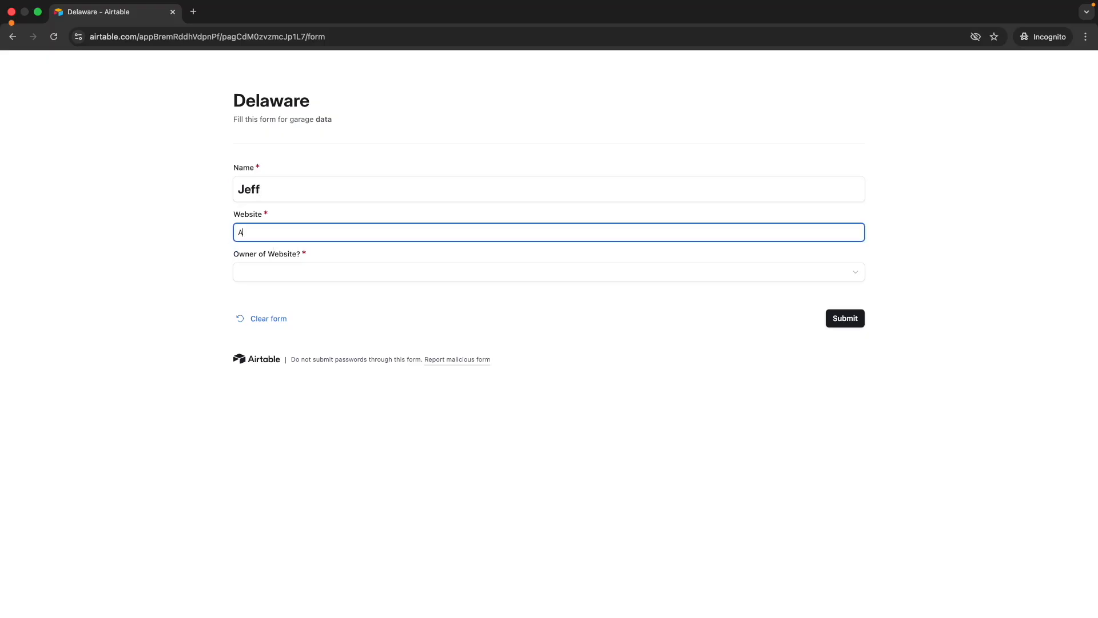
key("BackSpace")
key("BackSpace")
type("amazo")
left_click(270, 267)
left_click(286, 340)
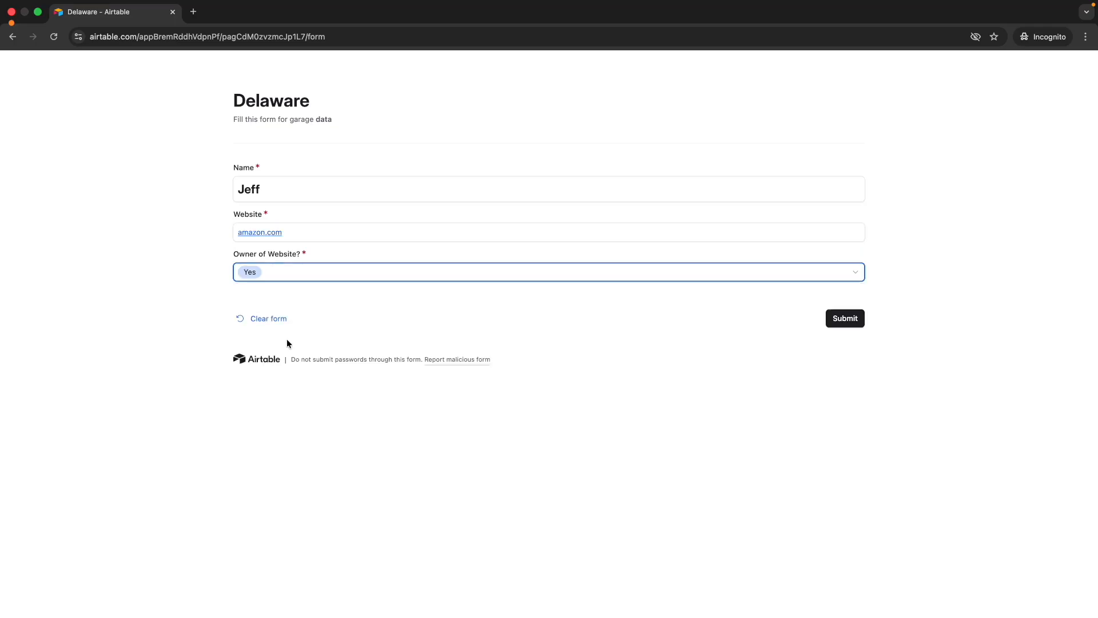
left_click(857, 318)
key("ctrl+Left")
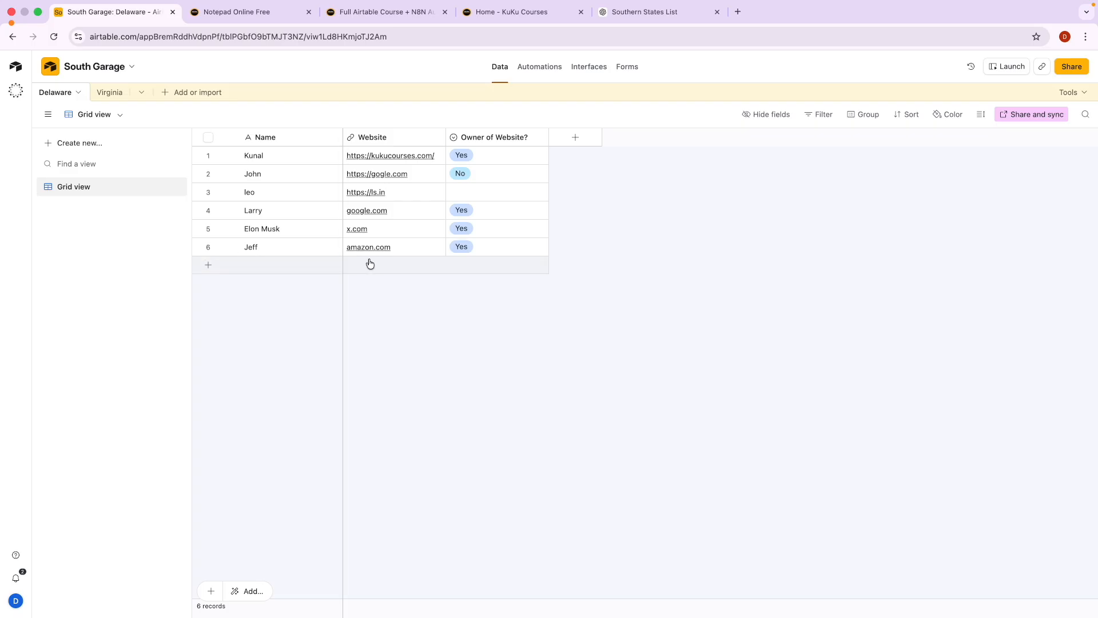
Switch Automation 1 from OFF to ON, then return to the Delaware table.
left_click(110, 93)
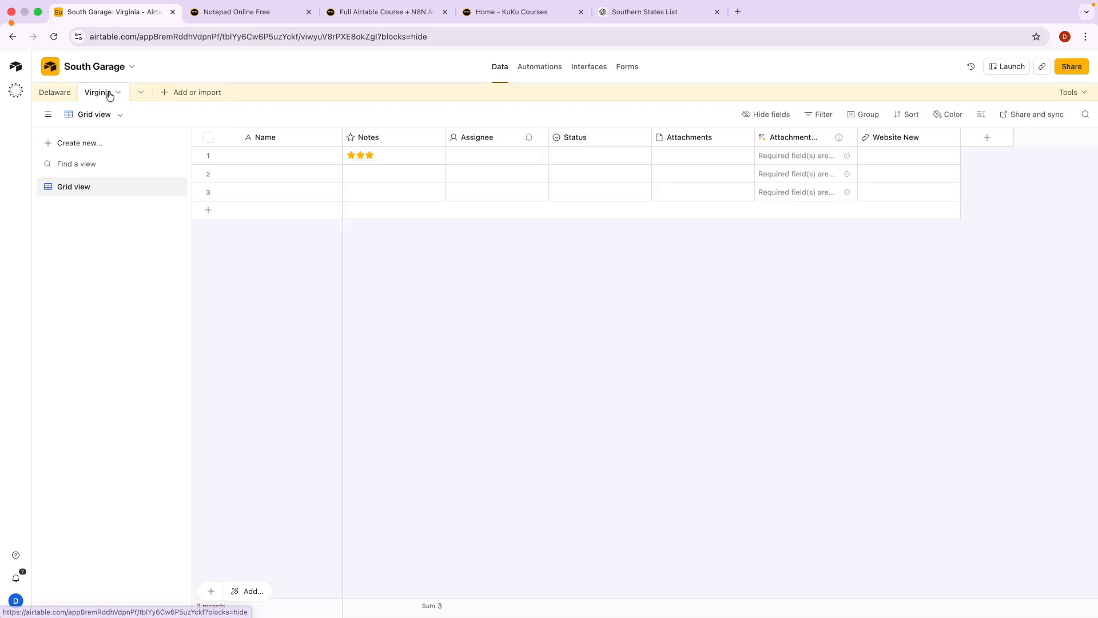
left_click(522, 73)
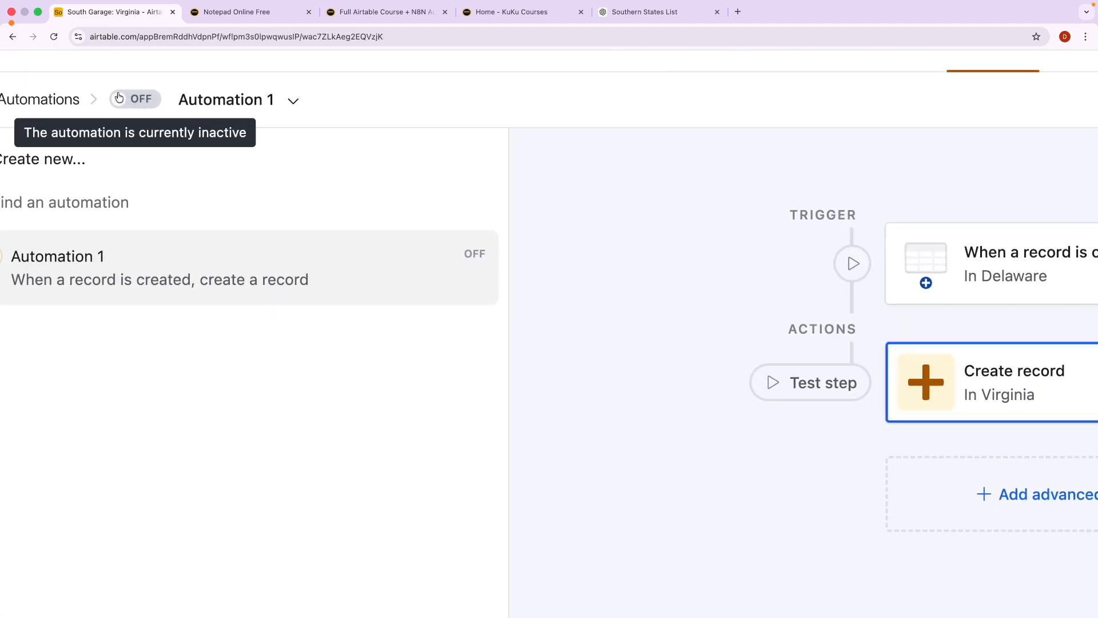
left_click(119, 97)
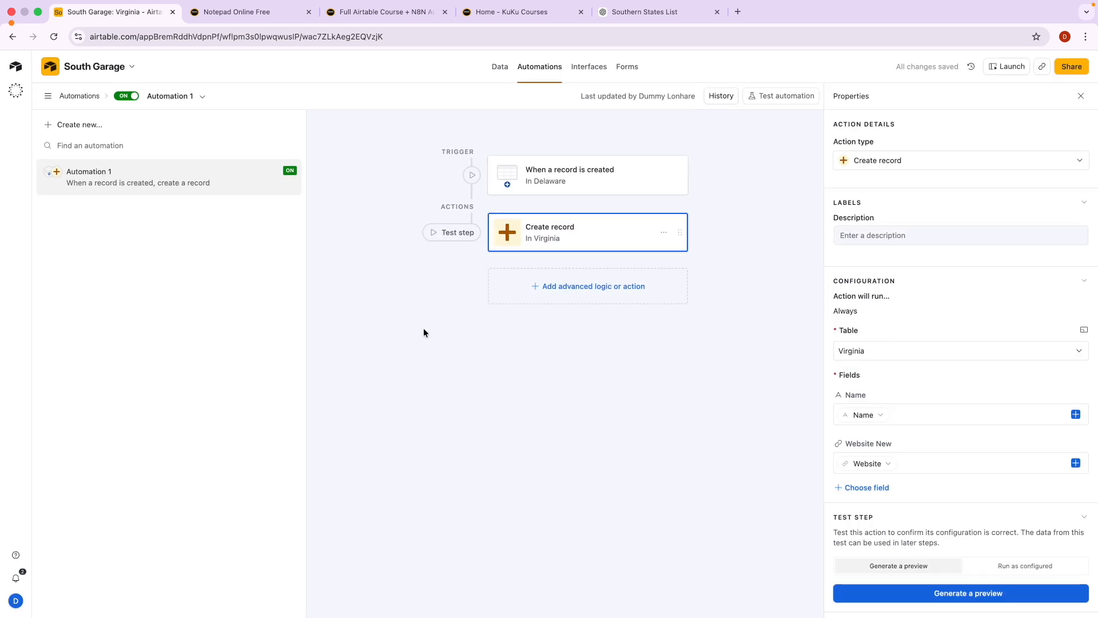
left_click(501, 67)
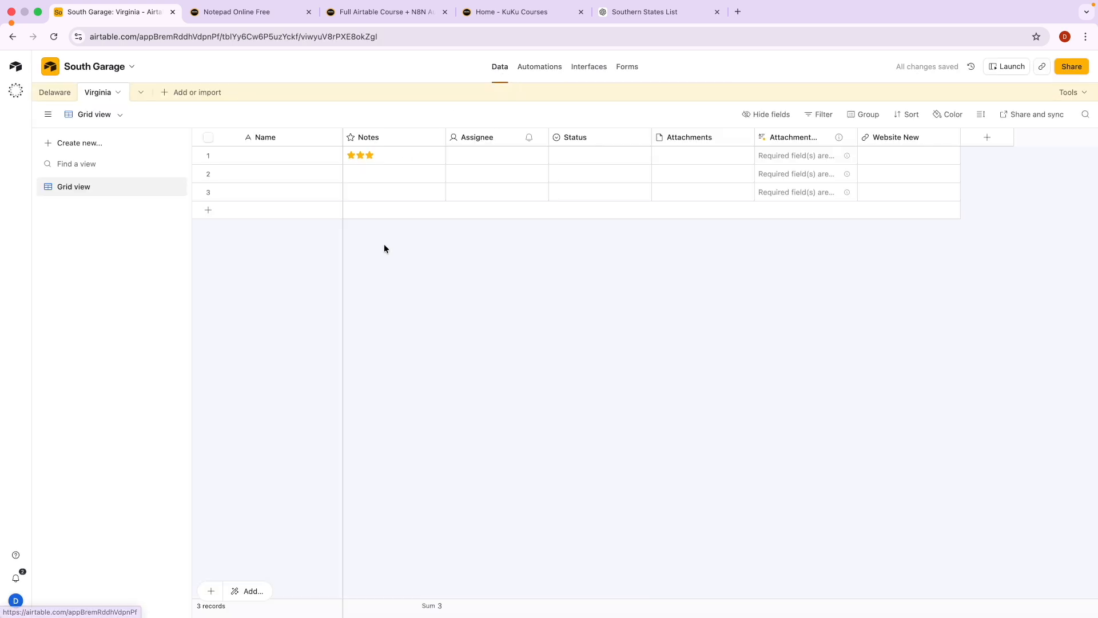
left_click(52, 93)
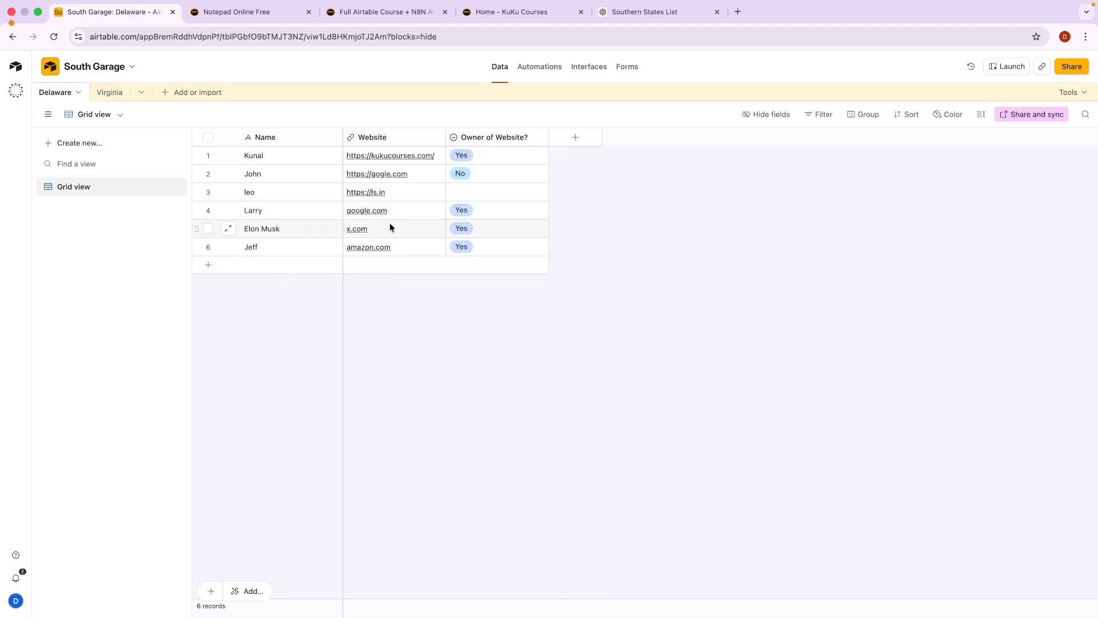
key("ctrl+Right")
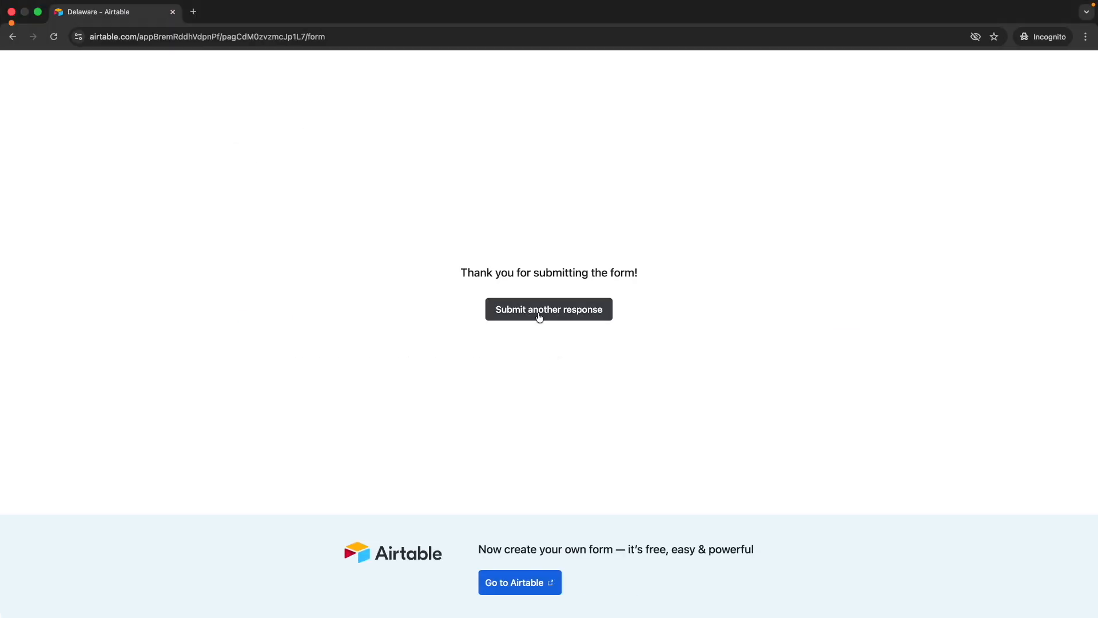
Submit another response with a name, website microsoft.com and Owner of Website? set to Yes.
left_click(539, 313)
left_click(318, 188)
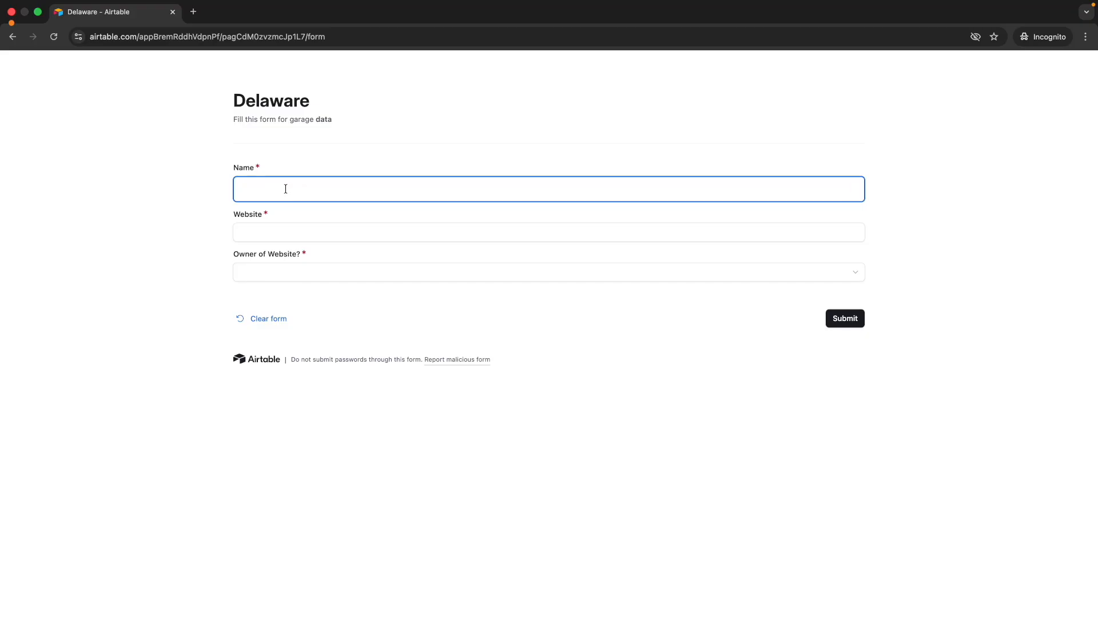
type("Bill")
left_click(302, 228)
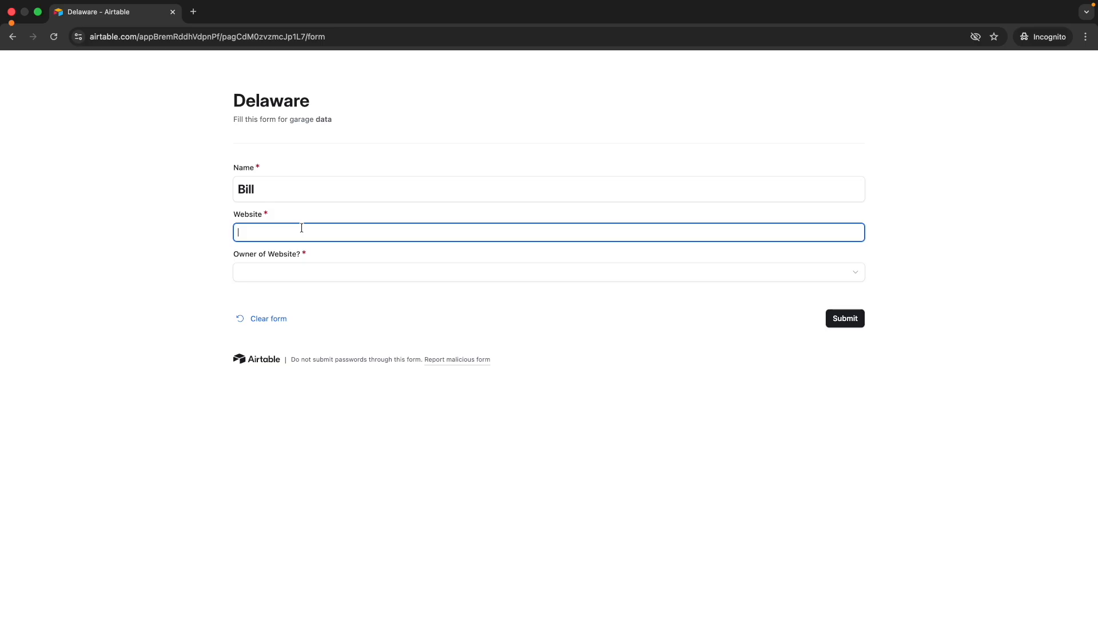
type("mi")
left_click(311, 277)
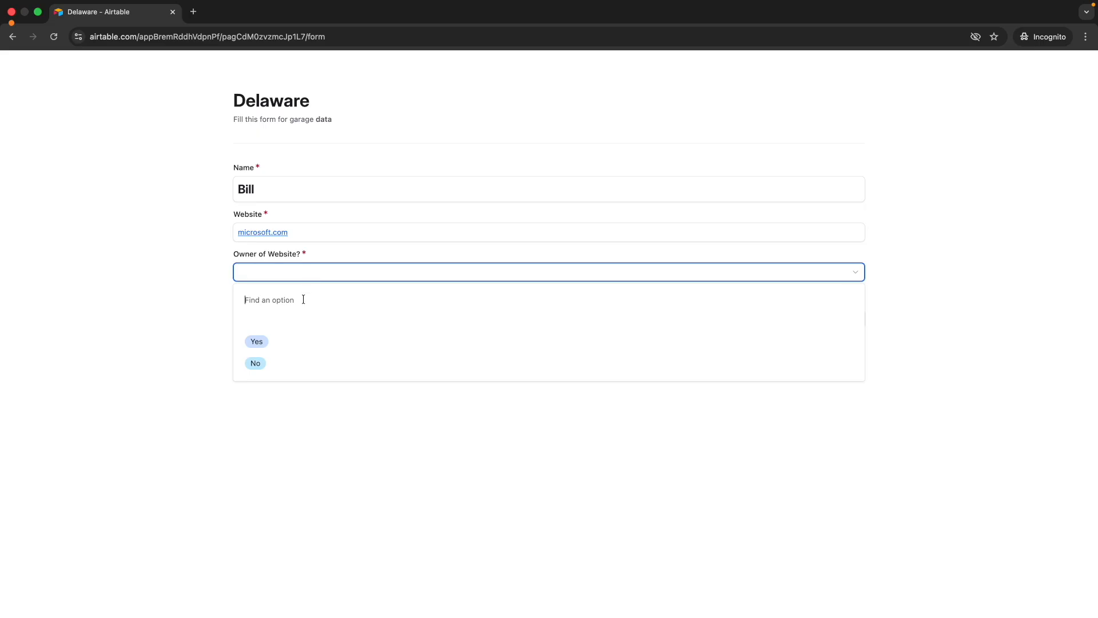
left_click(289, 347)
left_click(846, 318)
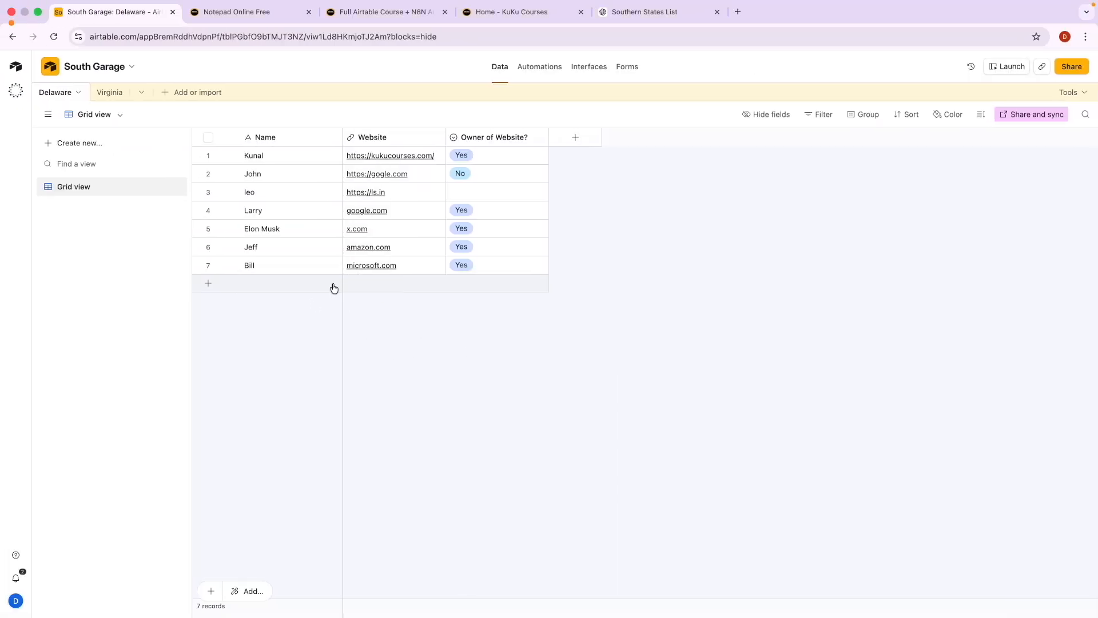
Check the new Virginia record, circle Automation 1's Virginia target table, and open Data in a new tab.
left_click(101, 91)
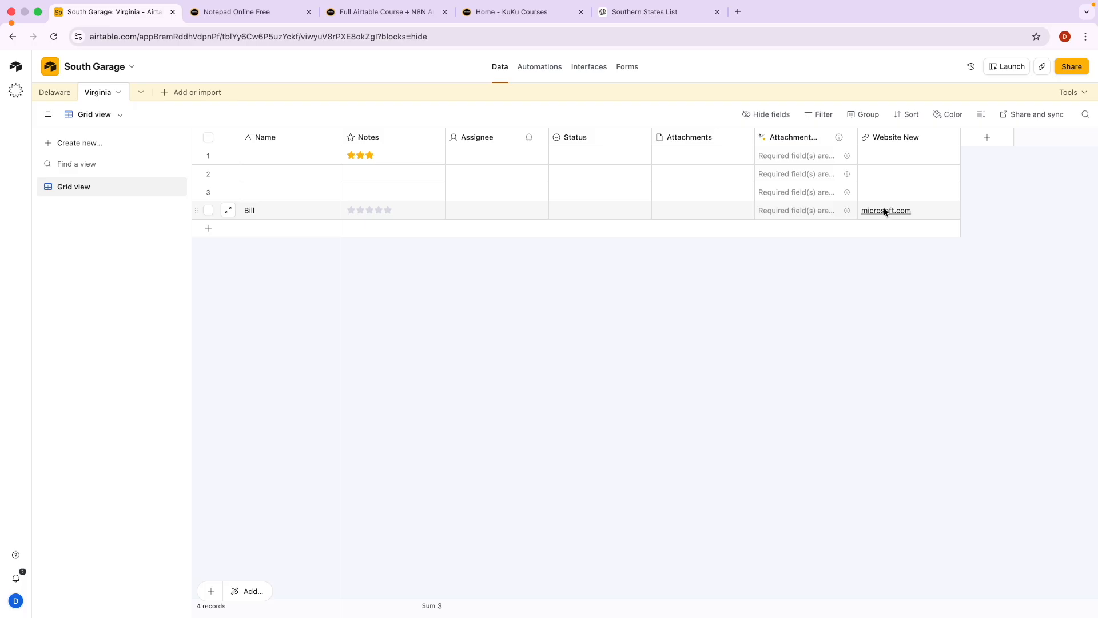
left_click(533, 69)
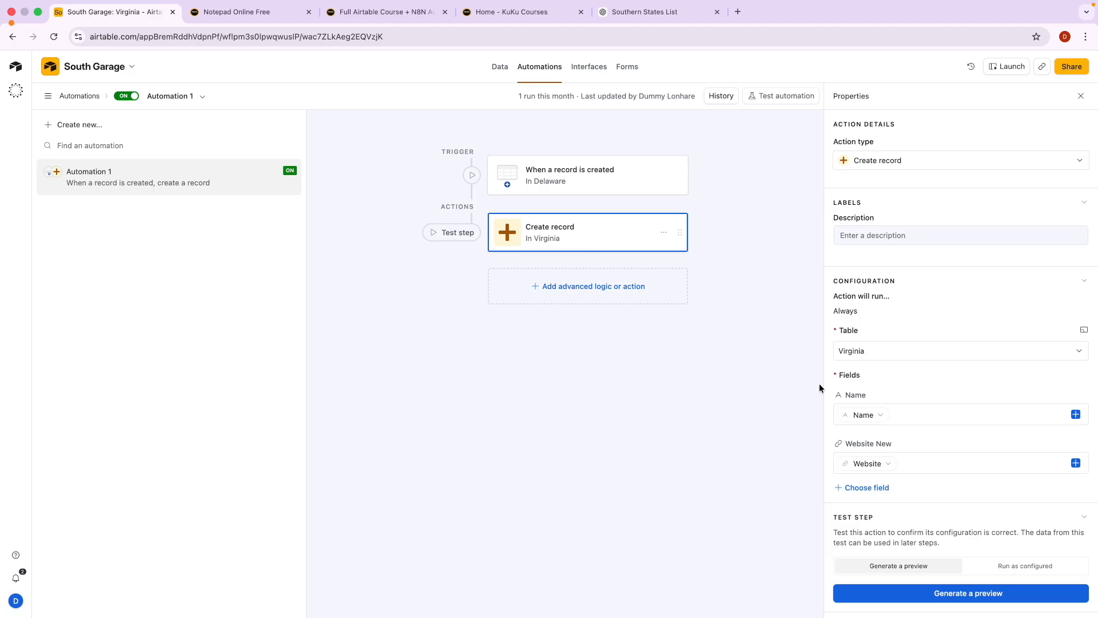
key("alt+Tab")
mouse_move(870, 341)
left_mouse_down()
mouse_move(827, 348)
mouse_move(887, 365)
left_mouse_up()
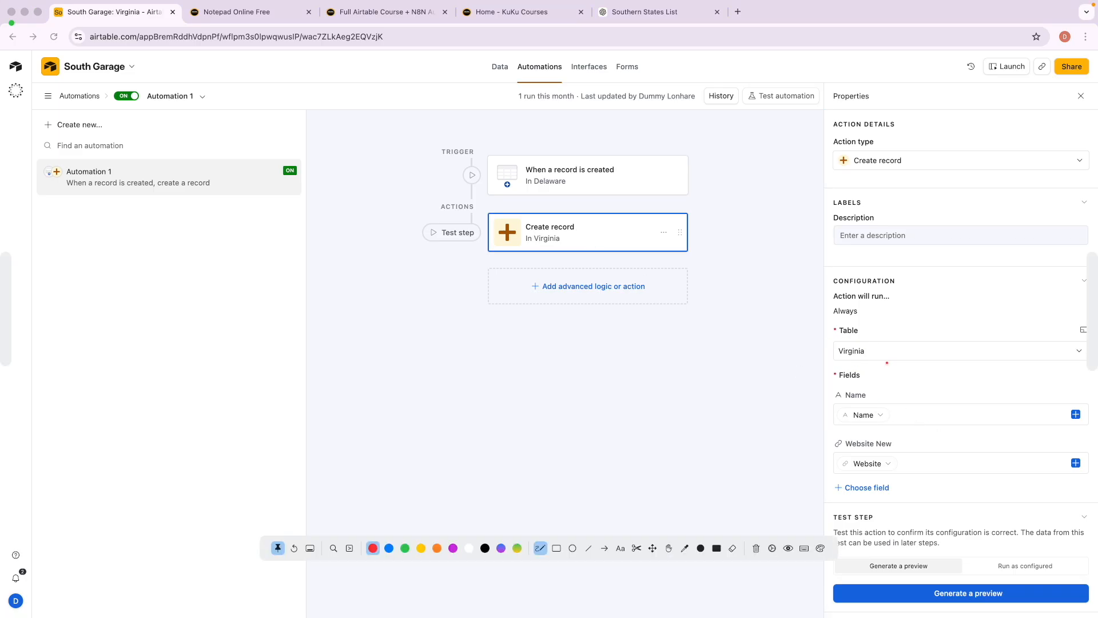
key("Escape")
right_click(500, 66)
left_click(399, 35)
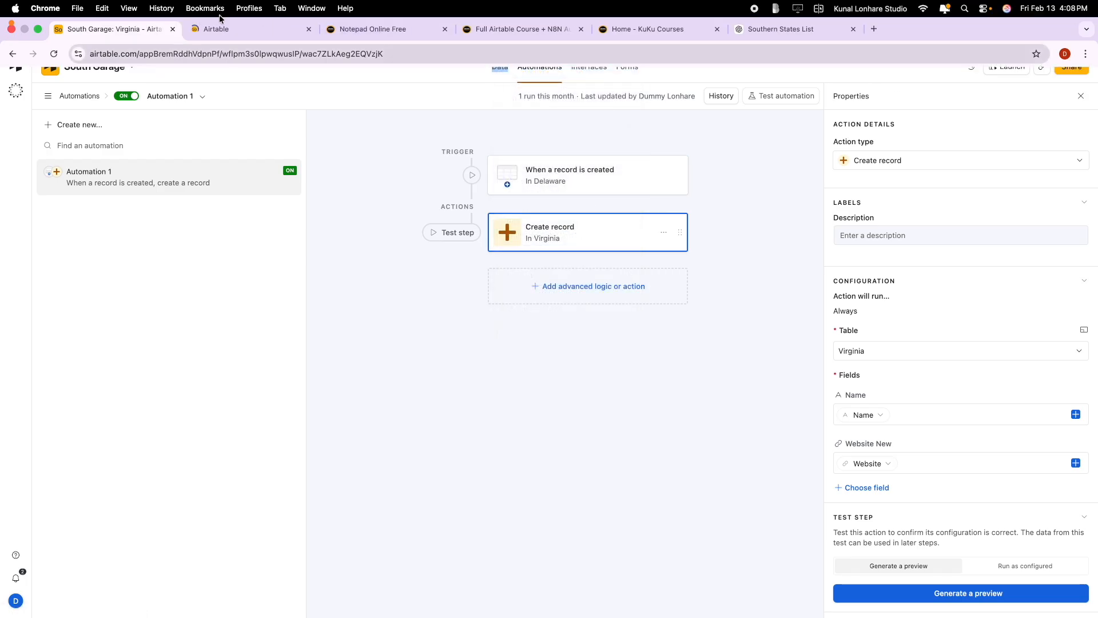
On the Virginia grid, mark the columns plus the new record's name and microsoft.com link in red.
left_click(220, 11)
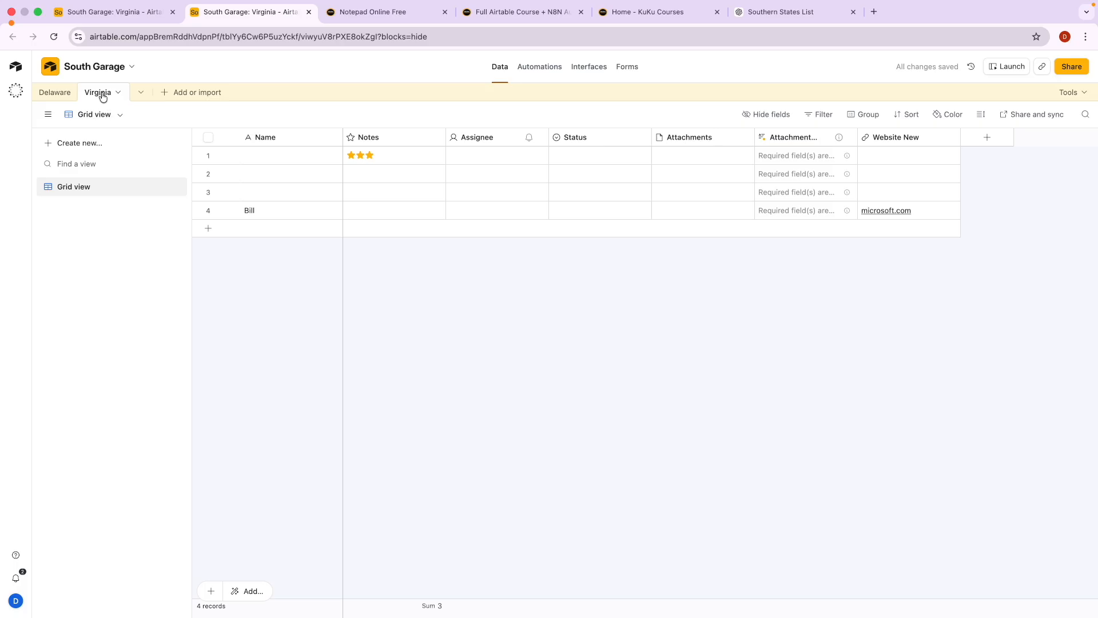
key("ctrl+a")
mouse_move(268, 114)
left_mouse_down()
mouse_move(221, 131)
mouse_move(273, 104)
left_mouse_up()
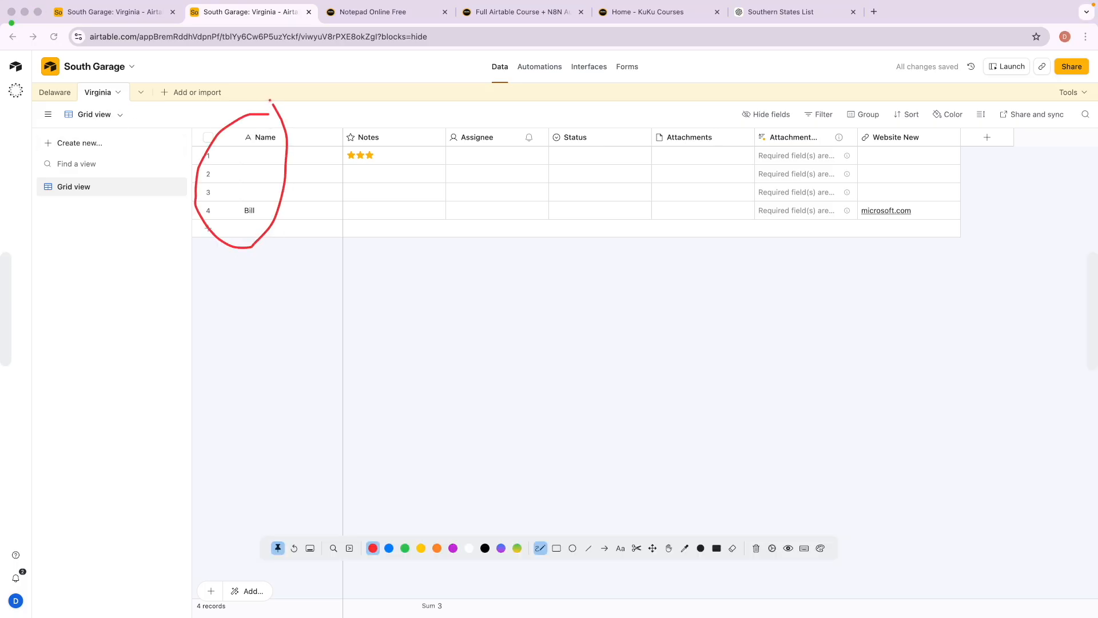
left_click_drag(355, 107, 382, 124)
mouse_move(451, 124)
left_mouse_down()
mouse_move(549, 147)
mouse_move(507, 109)
left_mouse_up()
mouse_move(903, 116)
left_mouse_down()
mouse_move(777, 176)
mouse_move(949, 123)
mouse_move(913, 106)
left_mouse_up()
left_click_drag(255, 148, 280, 145)
left_click_drag(241, 226, 269, 226)
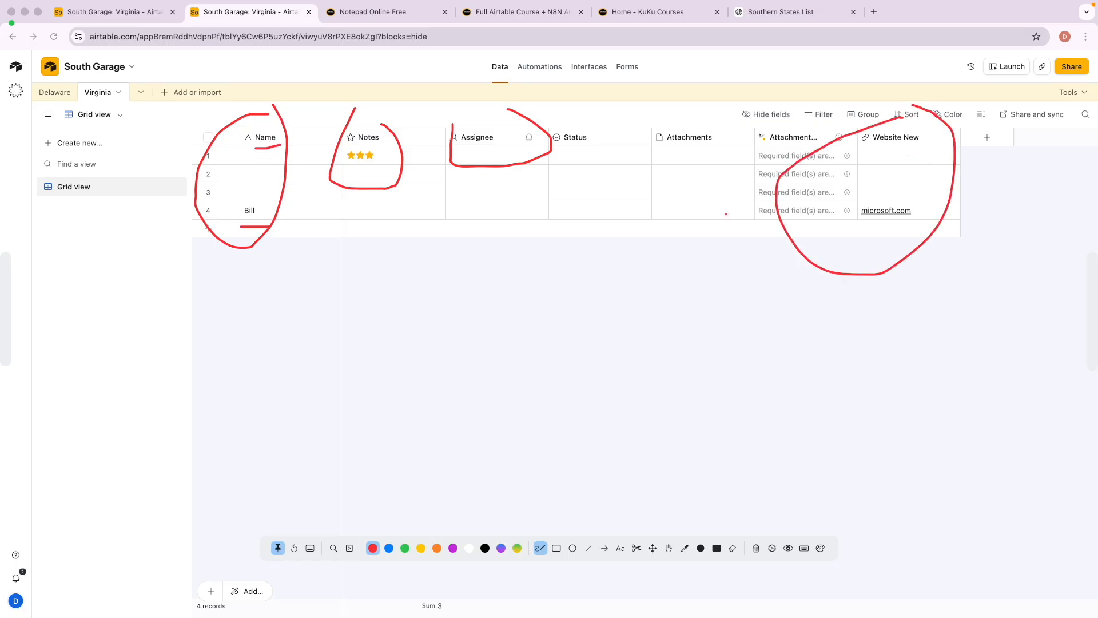
left_click_drag(866, 150, 891, 149)
left_click_drag(870, 218, 896, 217)
key("Escape")
Mark the automation's Name and Website New mappings, return to the Virginia grid, and close the course tab.
left_click(127, 18)
key("ctrl+a")
mouse_move(866, 381)
left_mouse_down()
mouse_move(831, 428)
mouse_move(886, 400)
mouse_move(877, 387)
left_mouse_up()
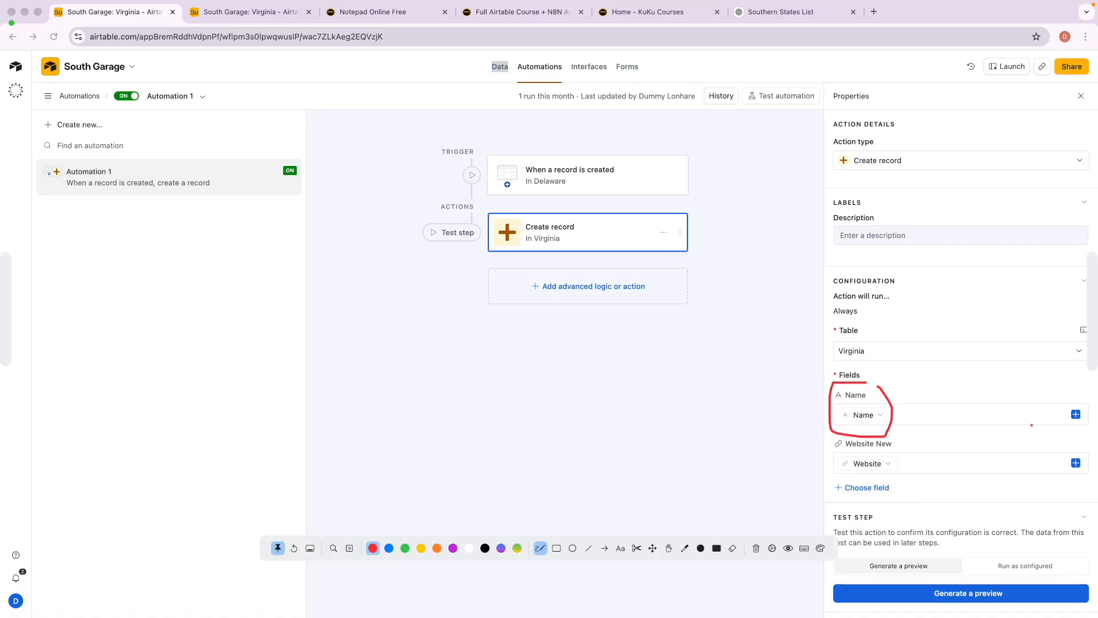
mouse_move(1077, 406)
left_mouse_down()
mouse_move(1055, 416)
mouse_move(1083, 401)
left_mouse_up()
left_click_drag(851, 454, 889, 454)
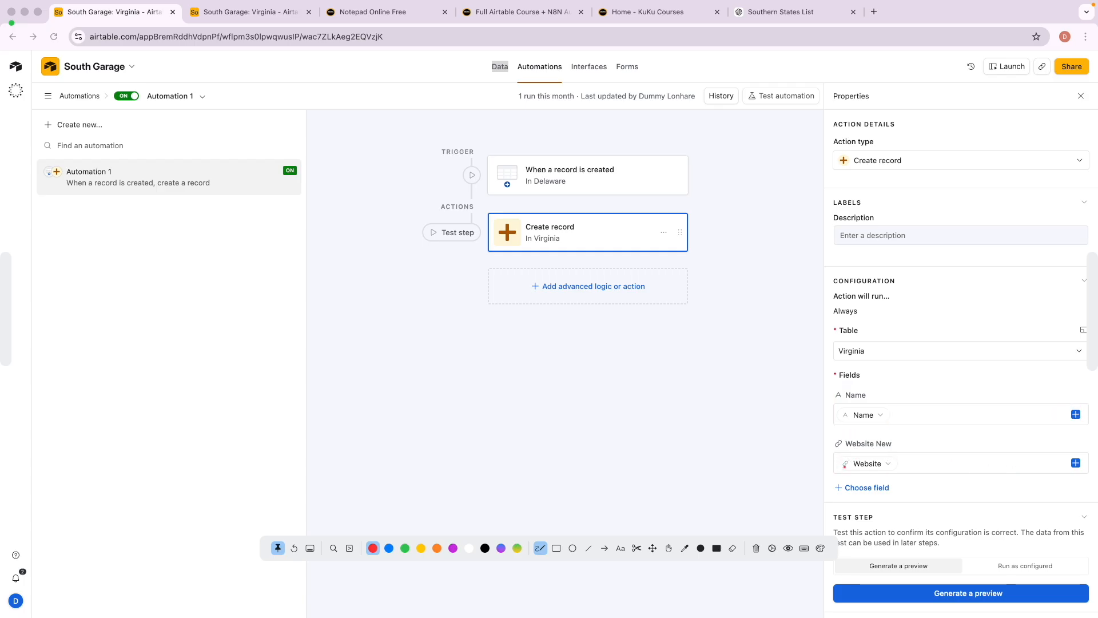
key("Escape")
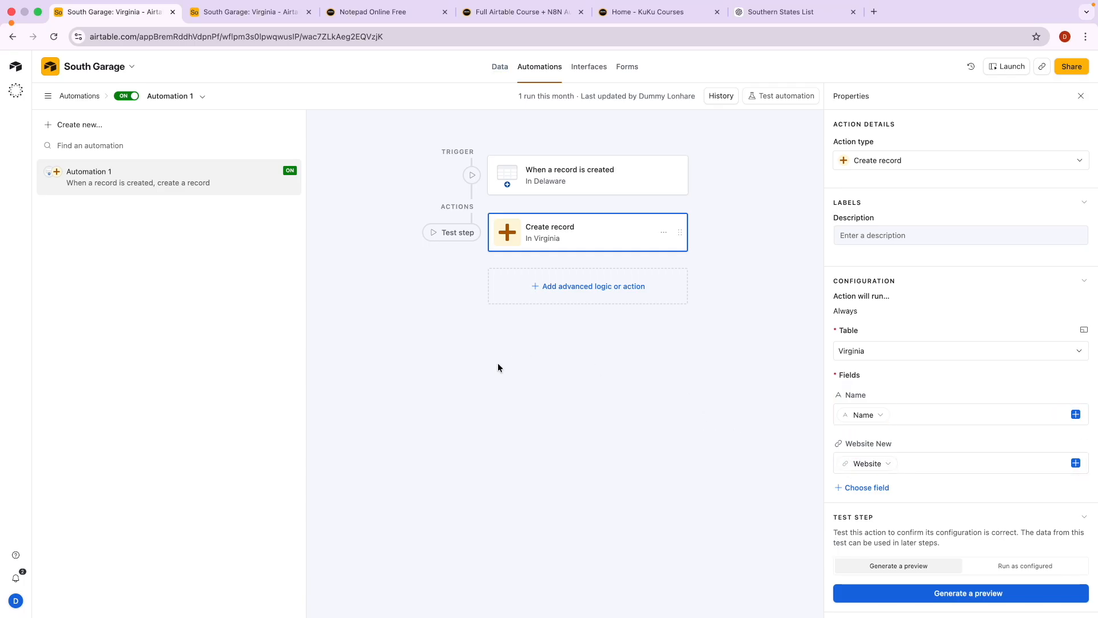
left_click(500, 76)
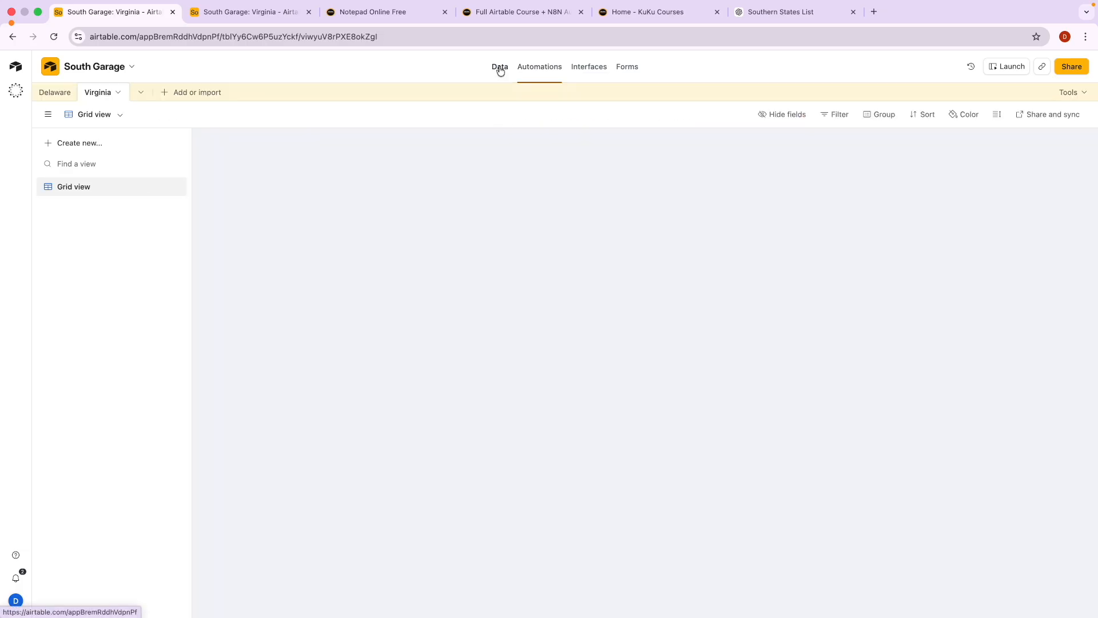
left_click(581, 12)
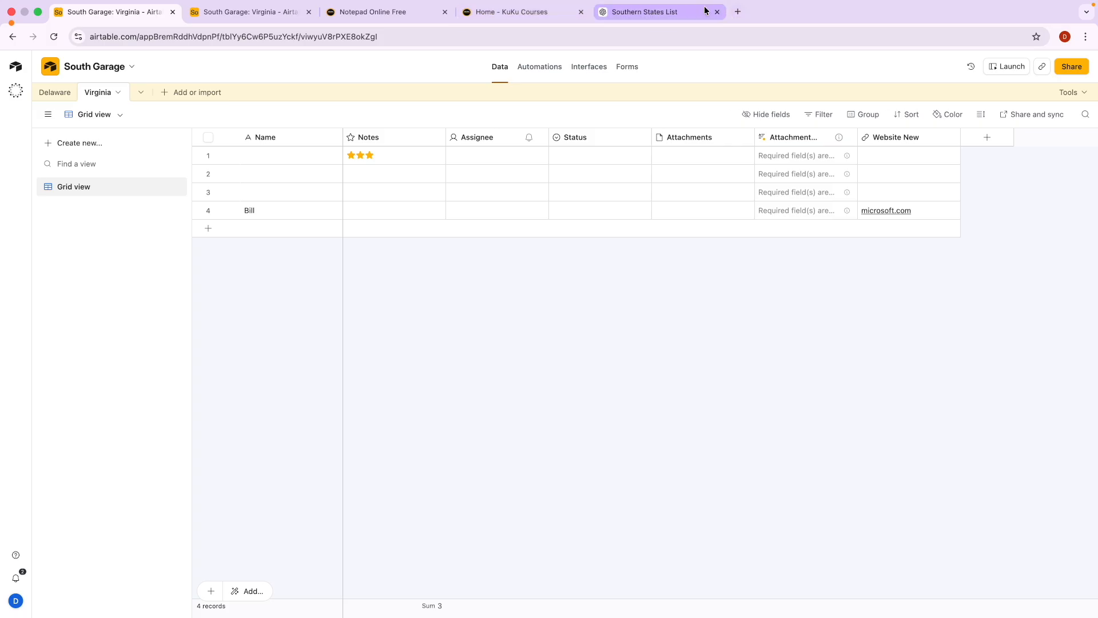
Switch to Notepad Online Free and underline 'Excel + Forms' in the Airtable note.
left_click(385, 13)
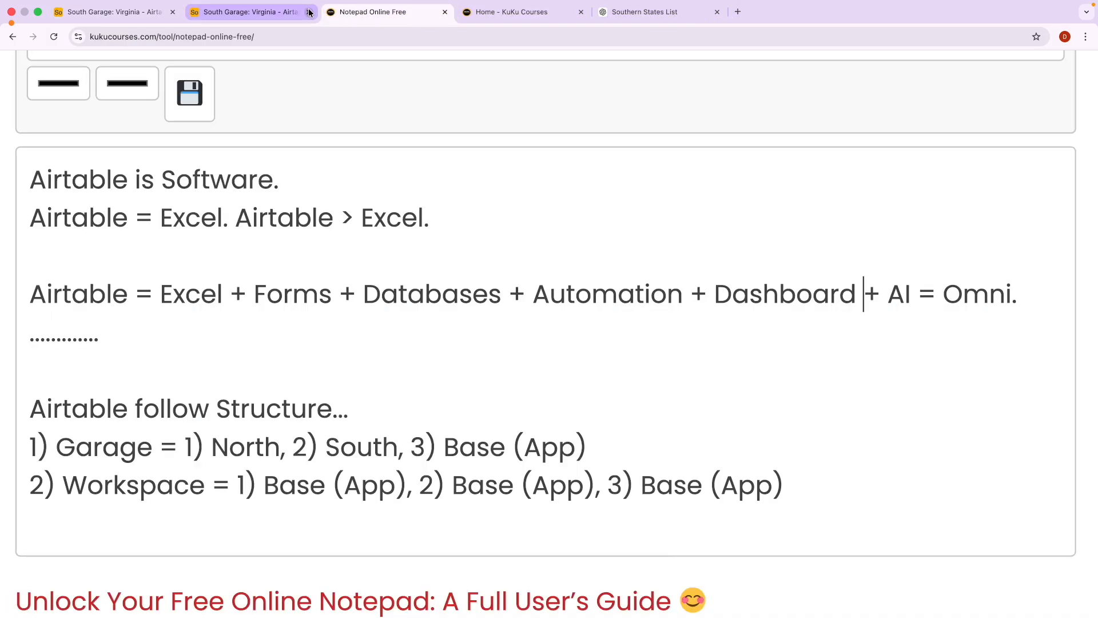
key("ctrl+shift+a")
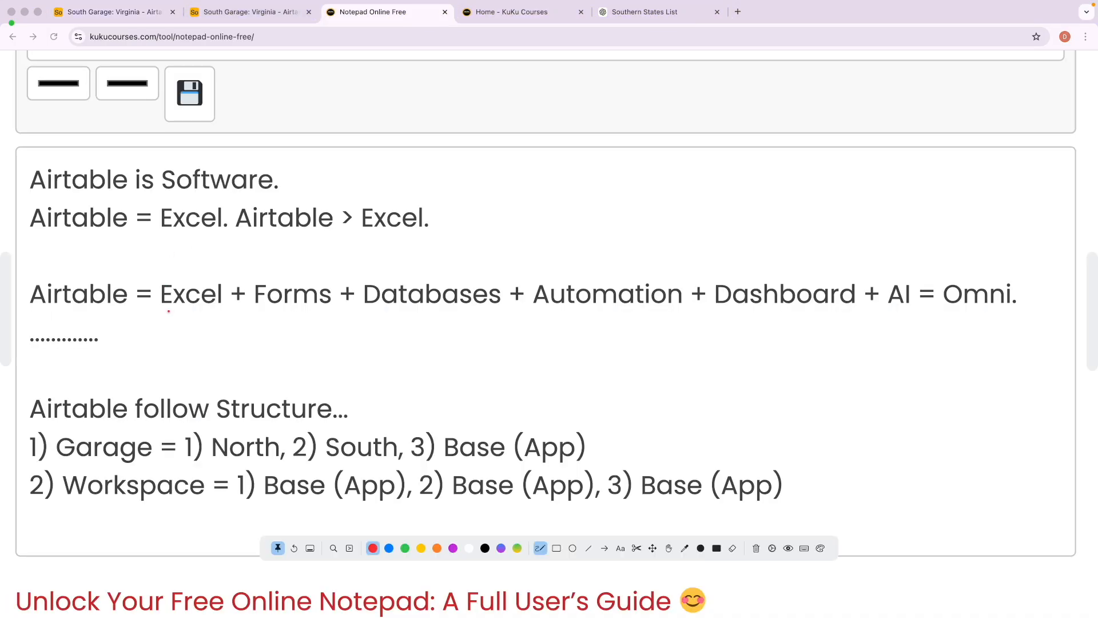
left_click_drag(168, 311, 681, 310)
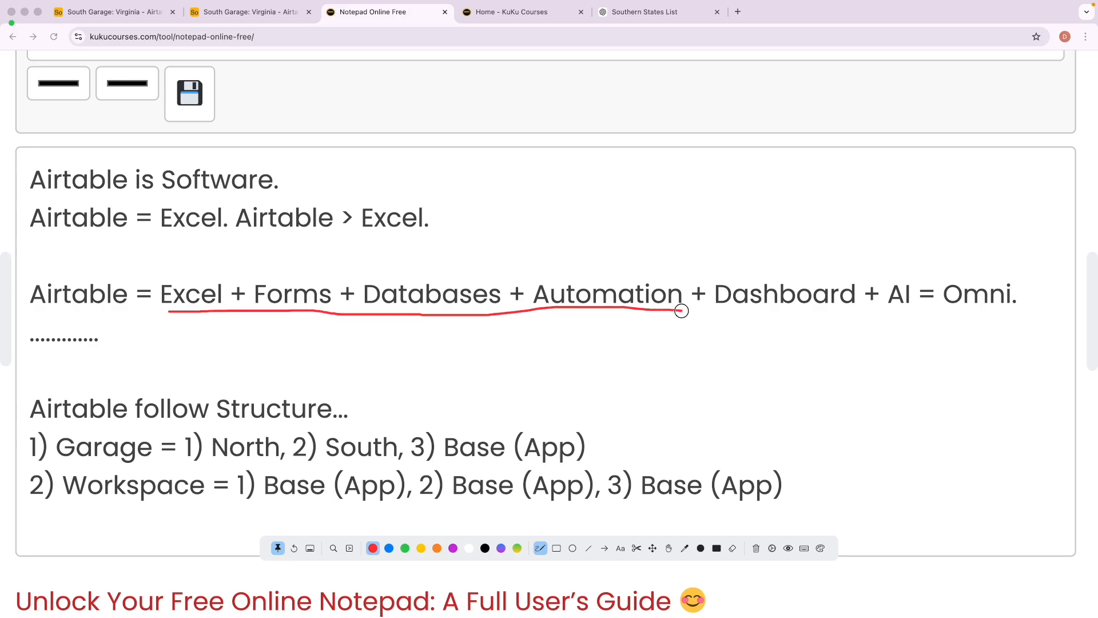
key("Escape")
Circle and underline 'Dashboard' in the note, then clear the drawings.
scroll(663, 396, "up", 1)
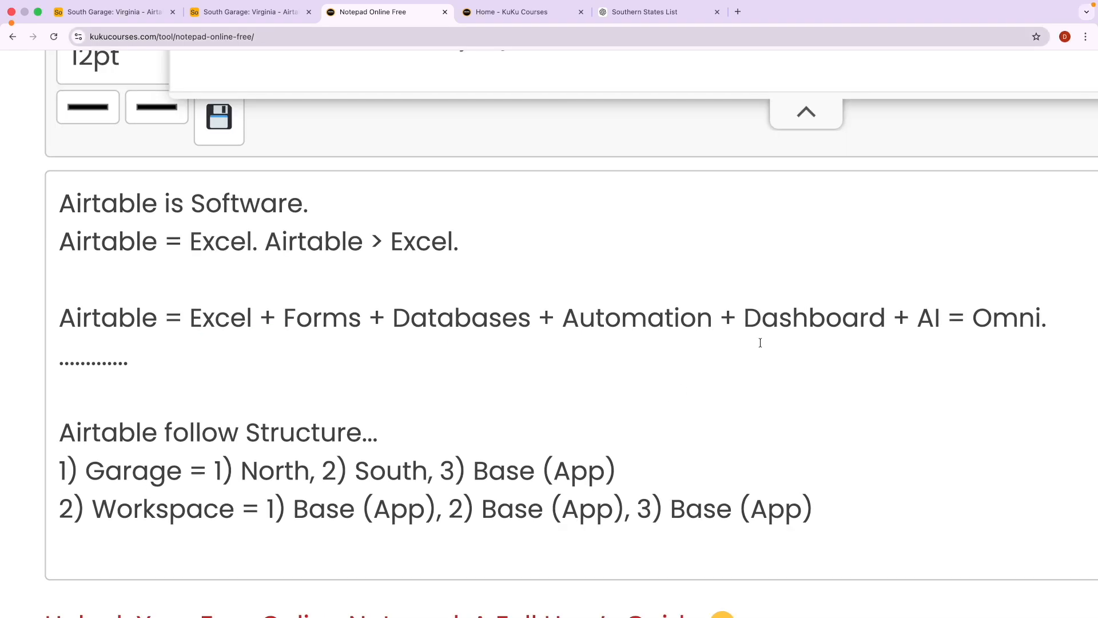
key("ctrl+a")
mouse_move(769, 291)
left_mouse_down()
mouse_move(728, 292)
mouse_move(757, 348)
mouse_move(884, 349)
mouse_move(888, 292)
mouse_move(756, 292)
left_mouse_up()
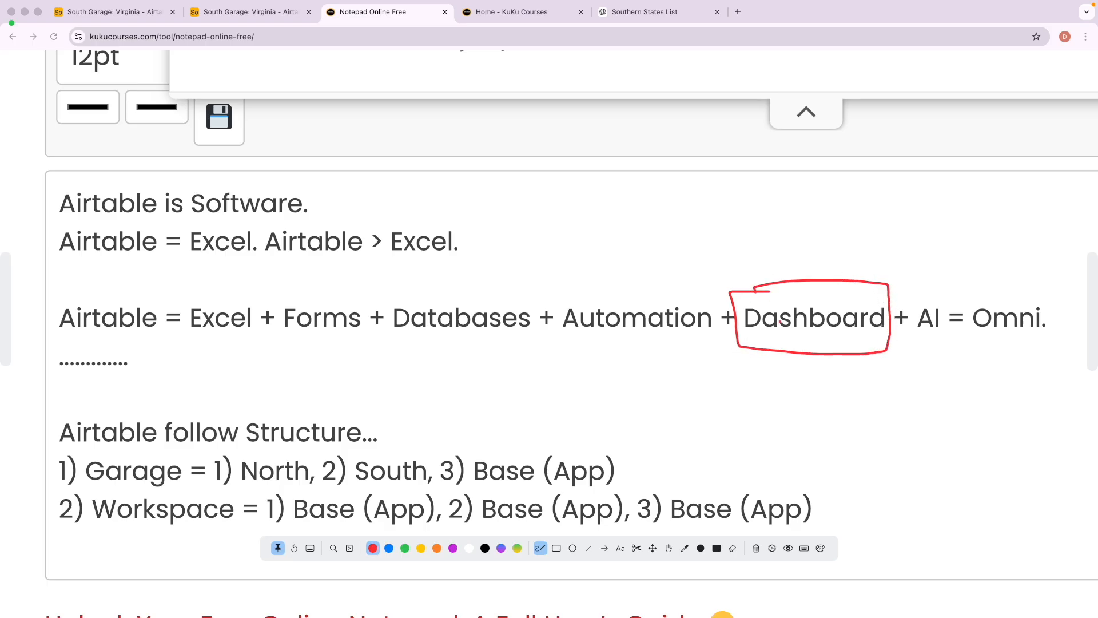
mouse_move(784, 337)
left_mouse_down()
mouse_move(856, 334)
mouse_move(829, 336)
left_mouse_up()
key("Escape")
key("Escape")
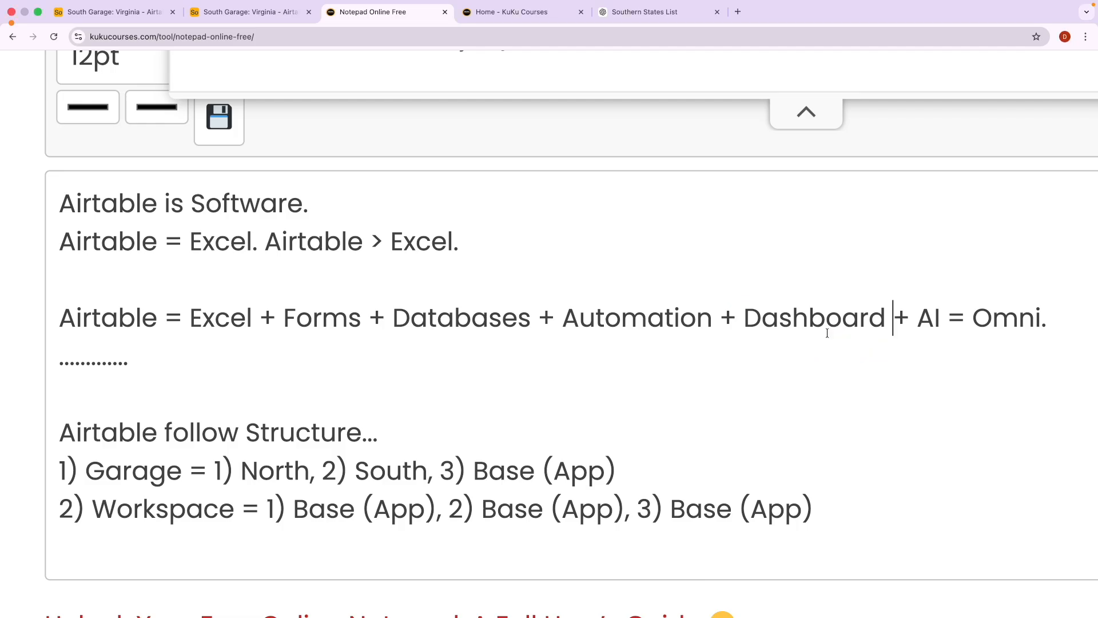
Return to the first South Garage tab and open the Delaware table.
left_click(123, 11)
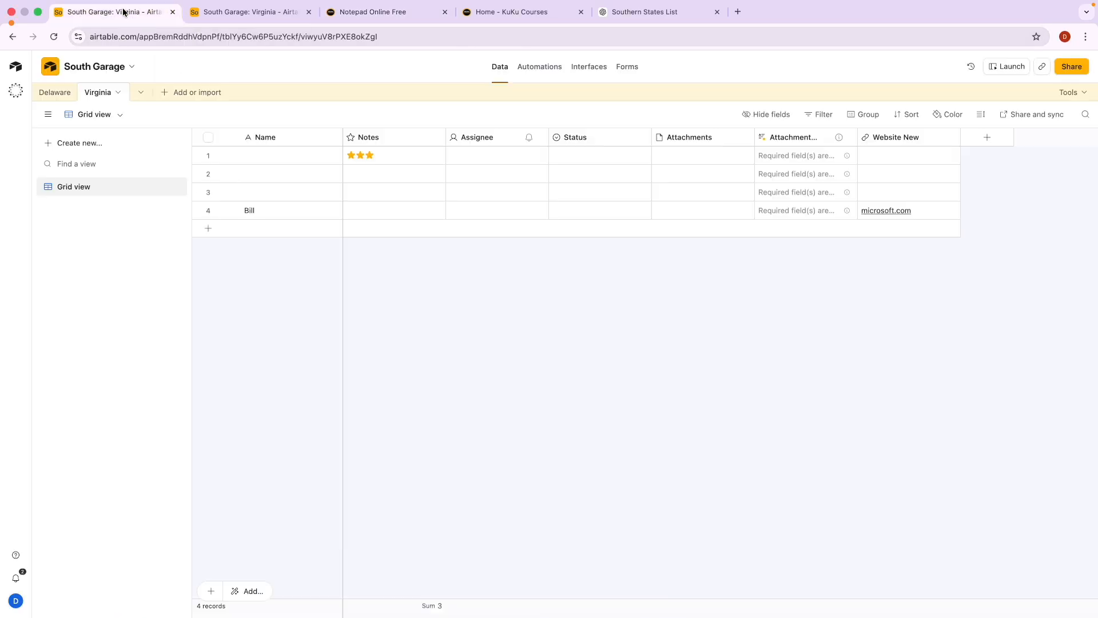
left_click(218, 11)
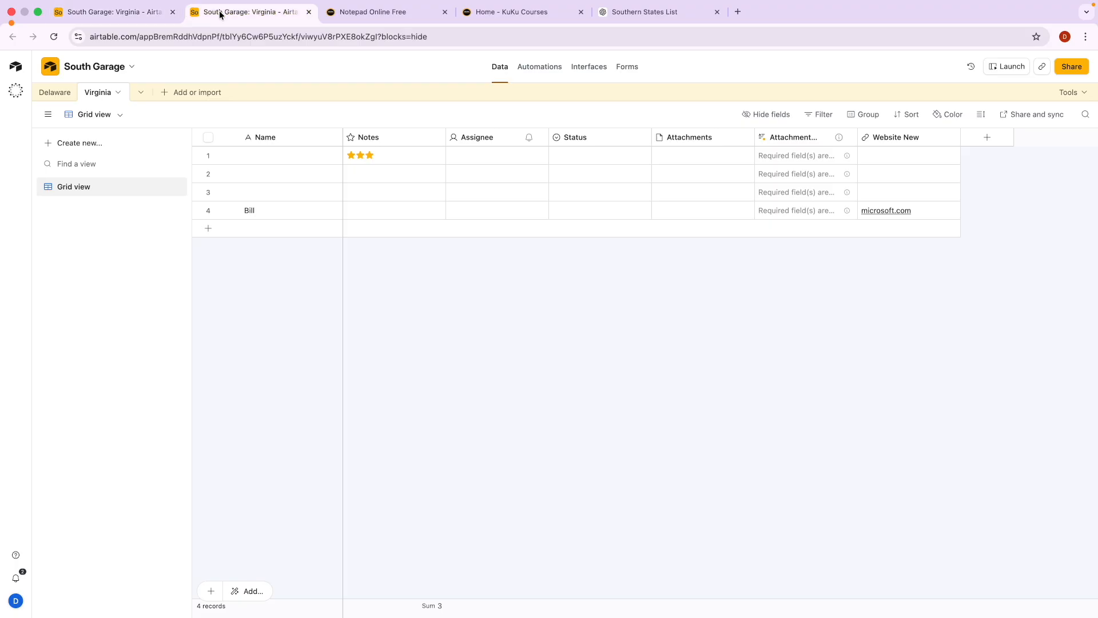
left_click(149, 14)
left_click(56, 95)
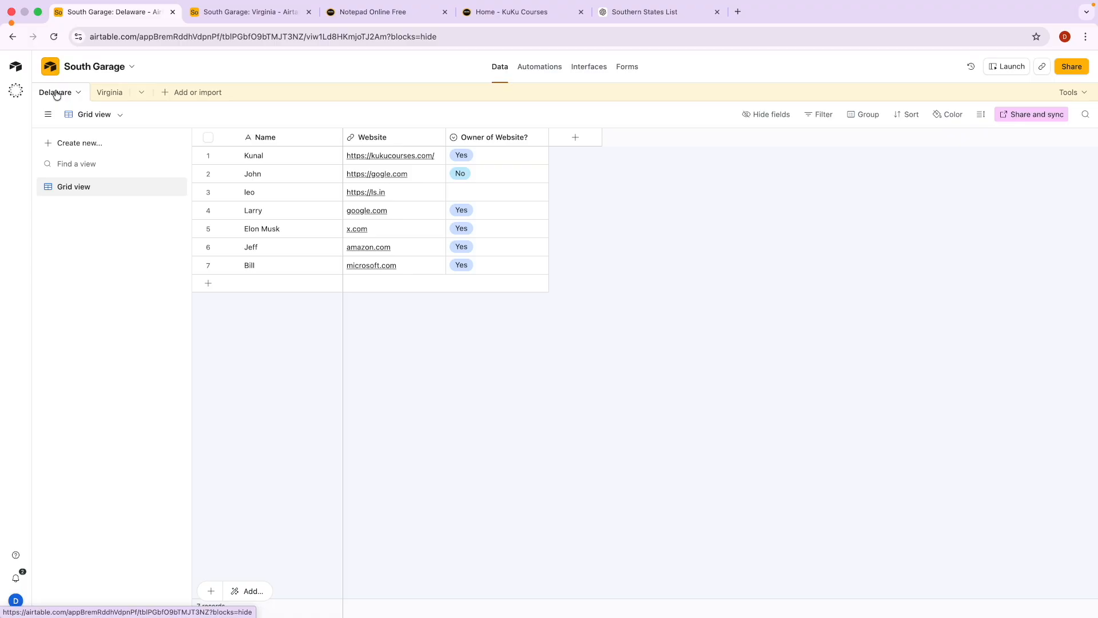
scroll(541, 104, "up", 5)
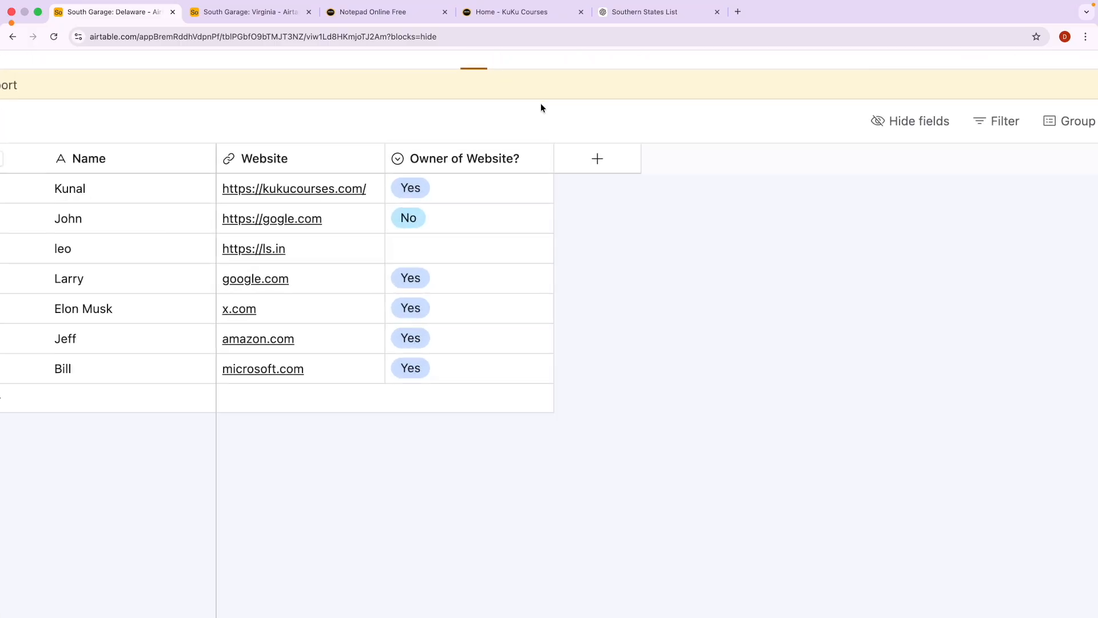
scroll(541, 104, "up", 1)
Mark up the Data, Automations, Forms and Interfaces areas, then clear the marks.
key("ctrl+a")
mouse_move(473, 62)
left_mouse_down()
mouse_move(488, 97)
mouse_move(493, 52)
mouse_move(495, 79)
mouse_move(550, 67)
left_mouse_up()
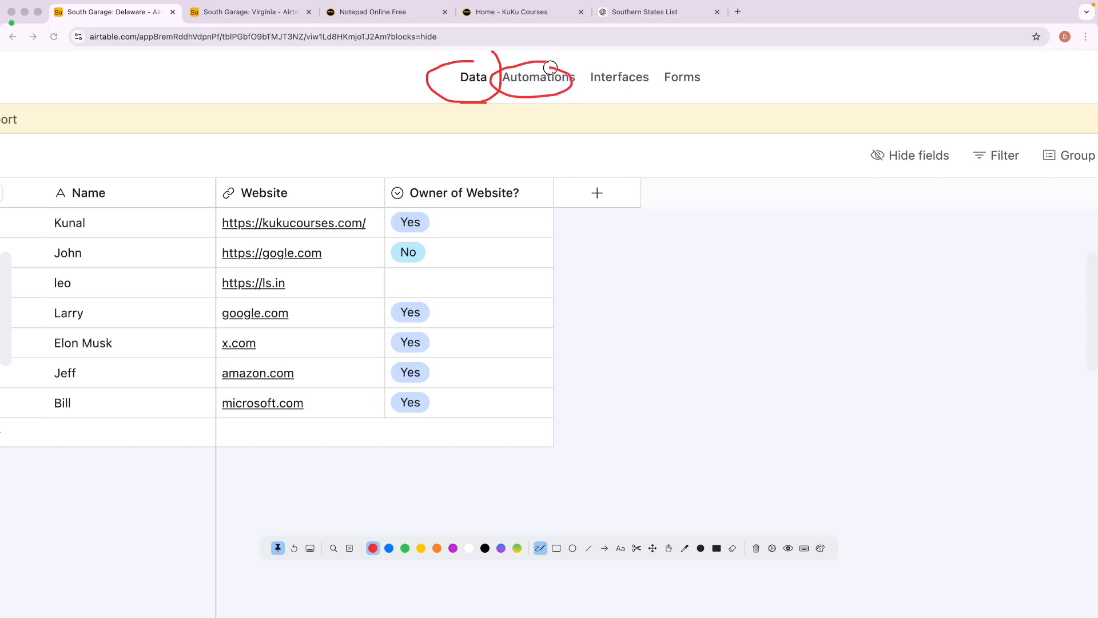
mouse_move(686, 60)
left_mouse_down()
mouse_move(718, 81)
mouse_move(706, 58)
left_mouse_up()
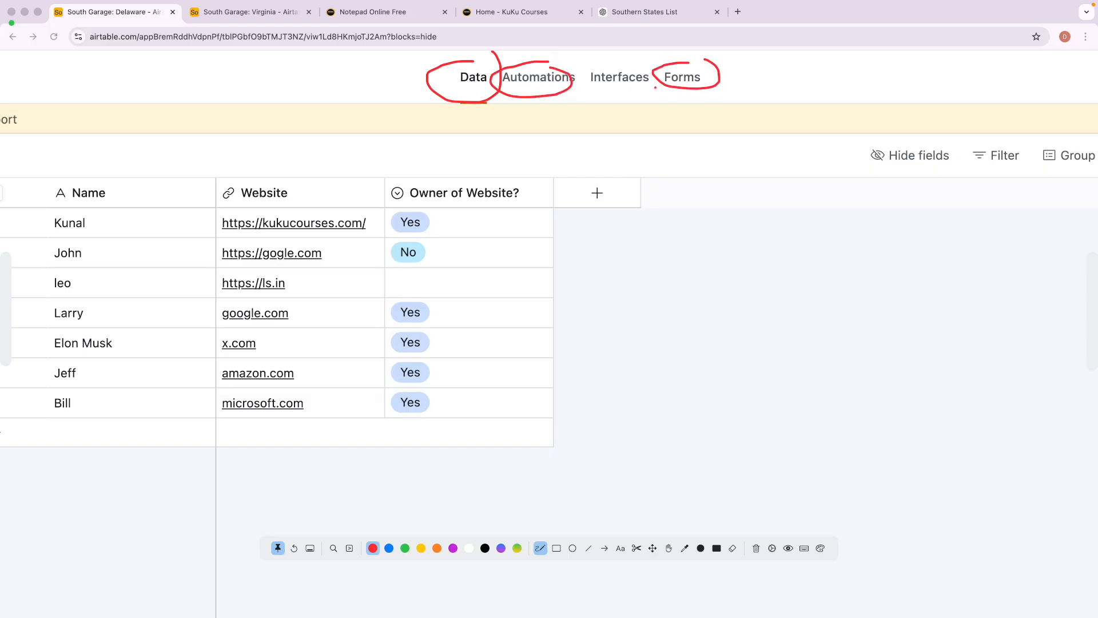
mouse_move(630, 102)
left_mouse_down()
mouse_move(642, 118)
mouse_move(632, 102)
mouse_move(627, 150)
left_mouse_up()
key("BackSpace")
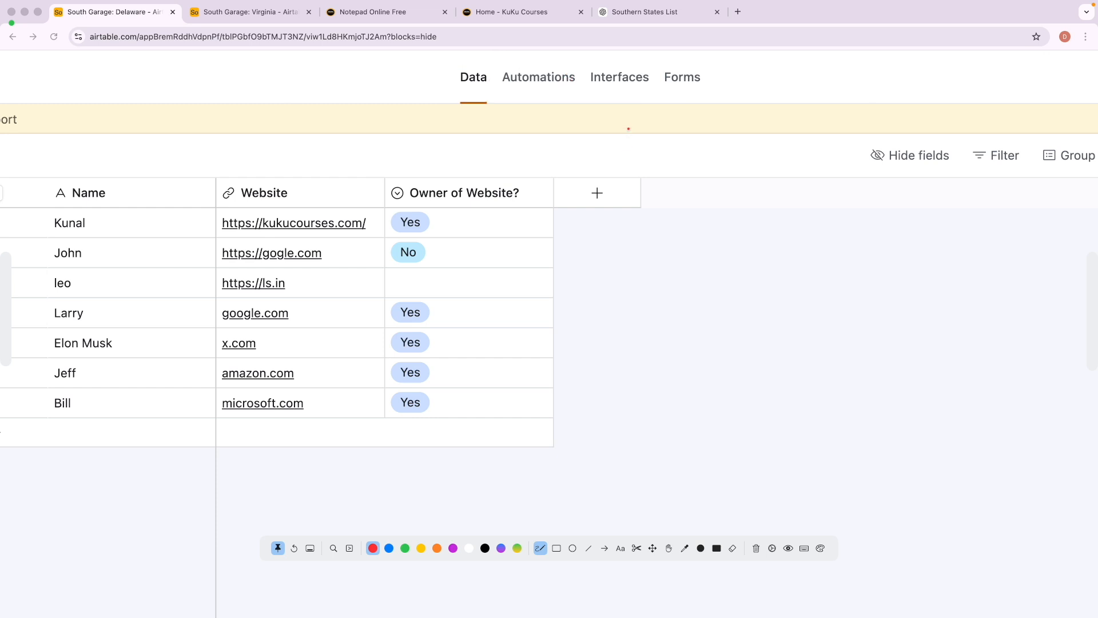
Start building a new interface from scratch and name it 'Garage'.
left_click(620, 80)
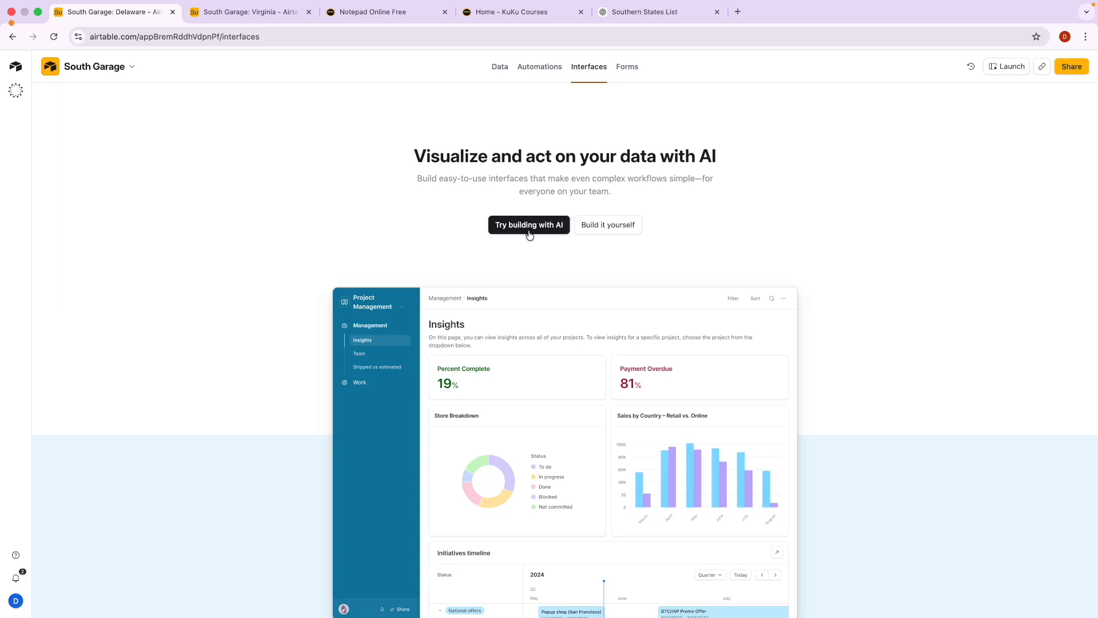
left_click(613, 228)
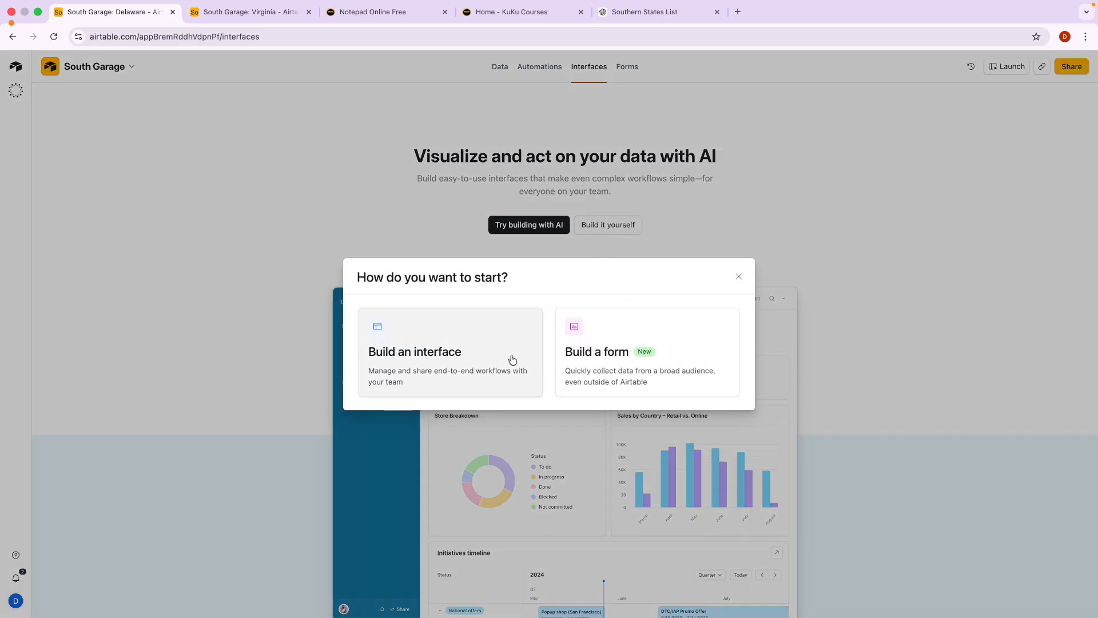
left_click(477, 358)
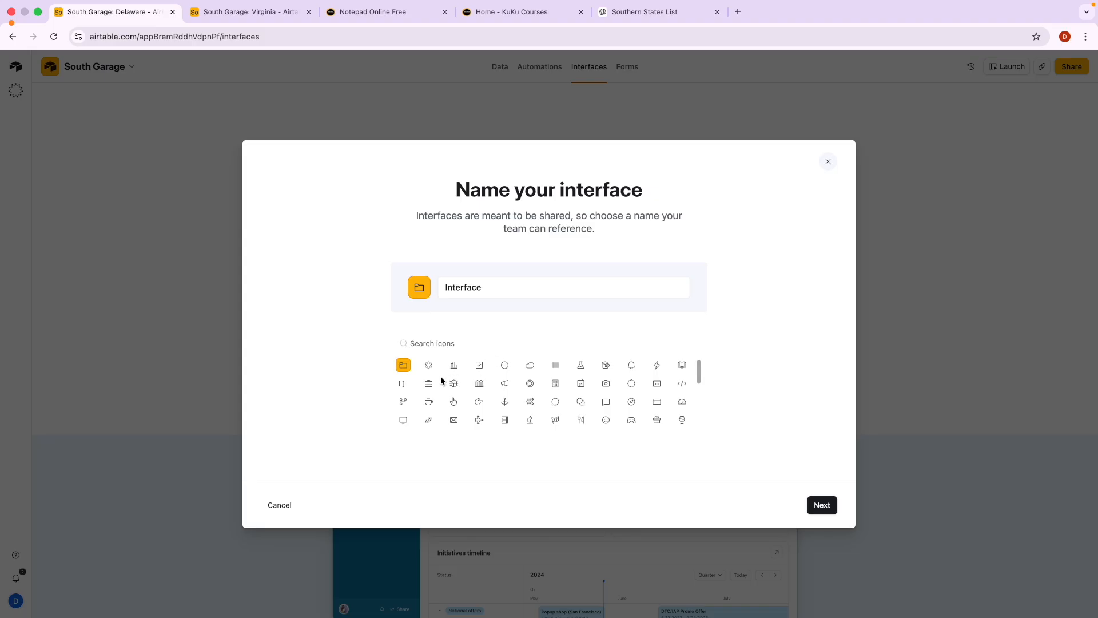
double_click(452, 287)
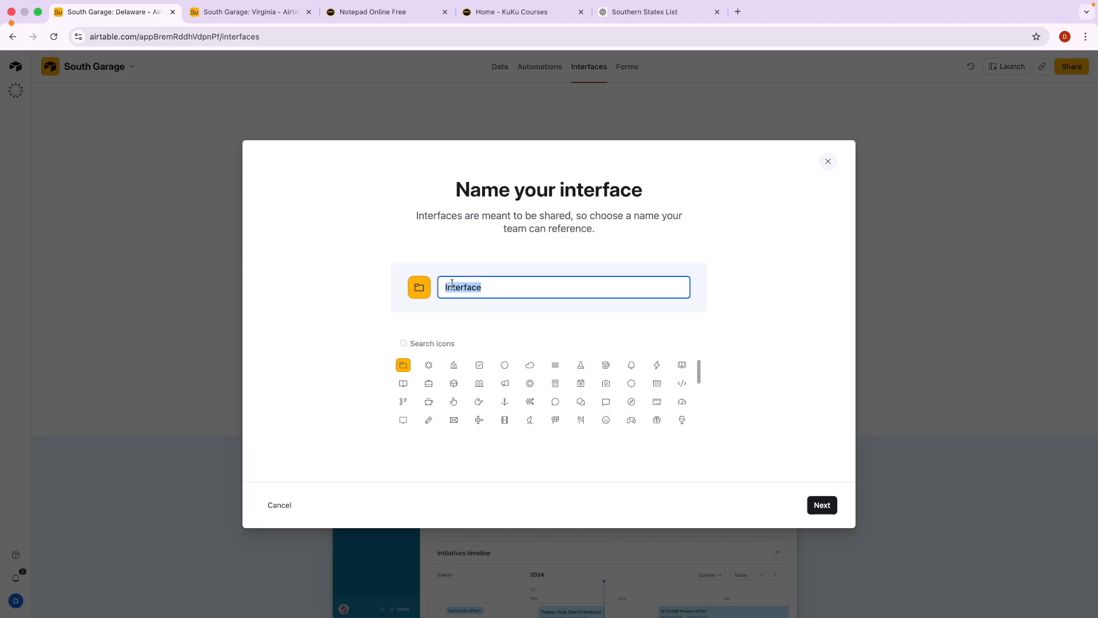
key("Caps_Lock")
type("Garage")
Give the Garage interface a game-controller icon and create it with the Blank layout.
scroll(543, 401, "down", 2)
left_click(631, 371)
left_click(827, 513)
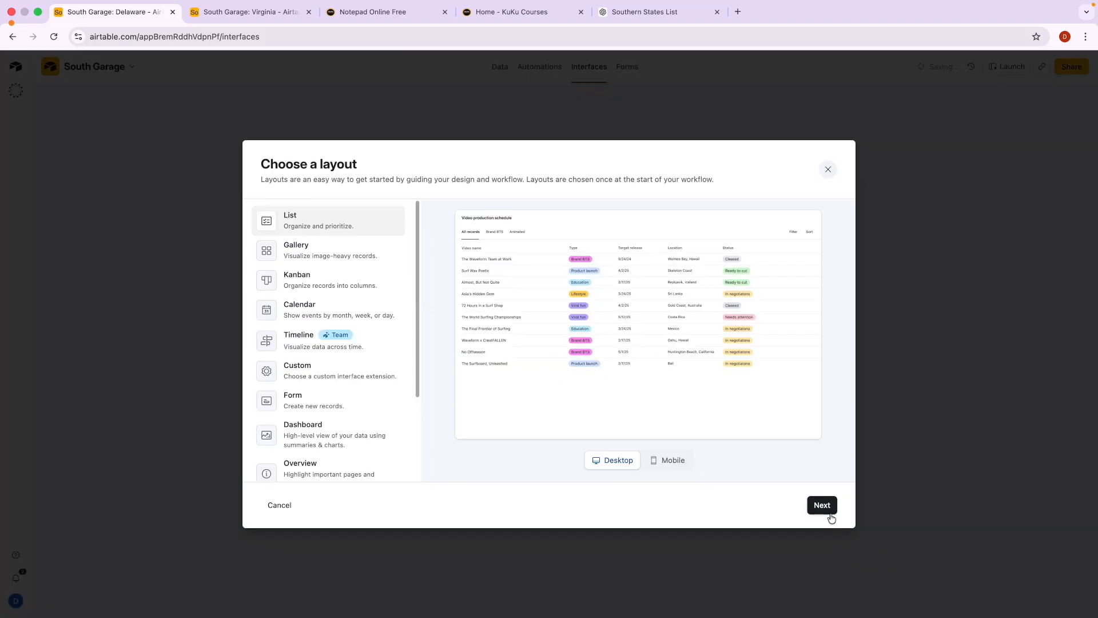
scroll(341, 286, "down", 3)
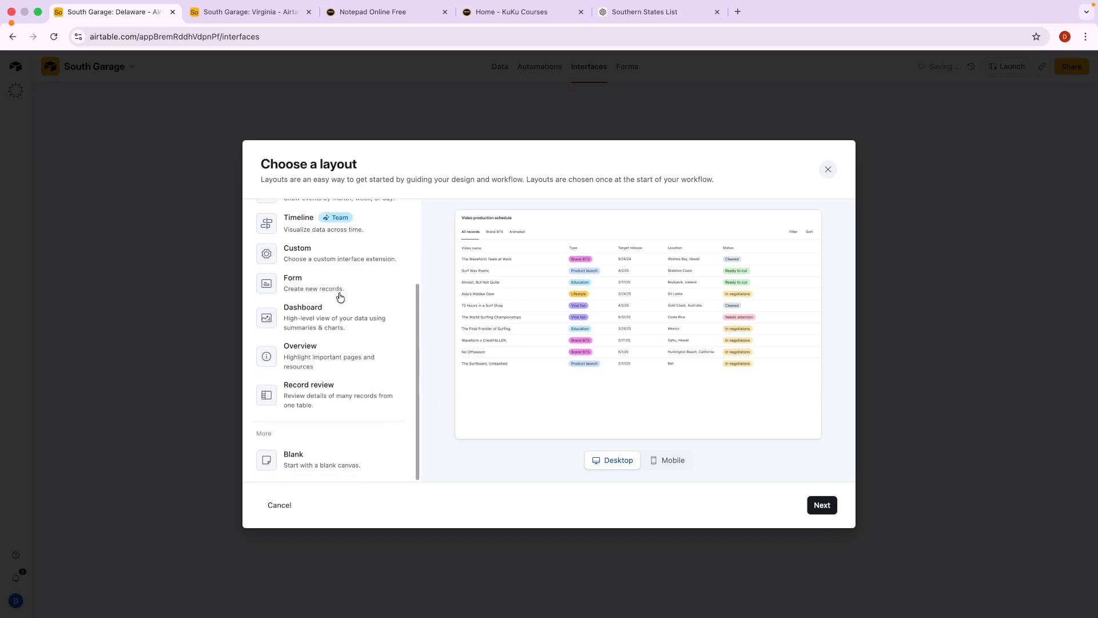
left_click(278, 458)
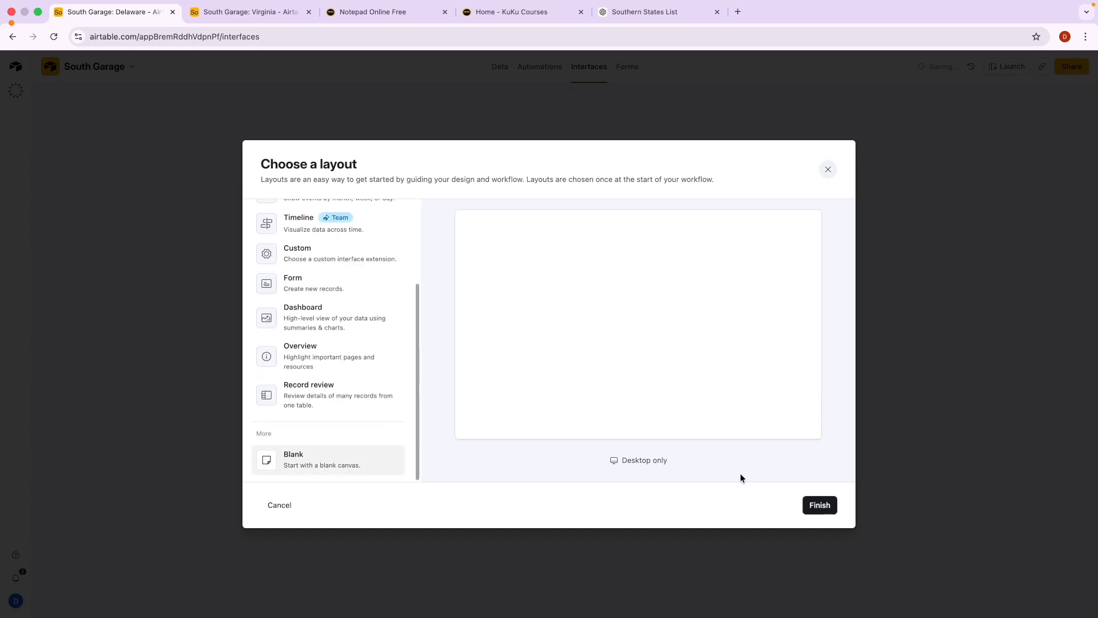
left_click(823, 507)
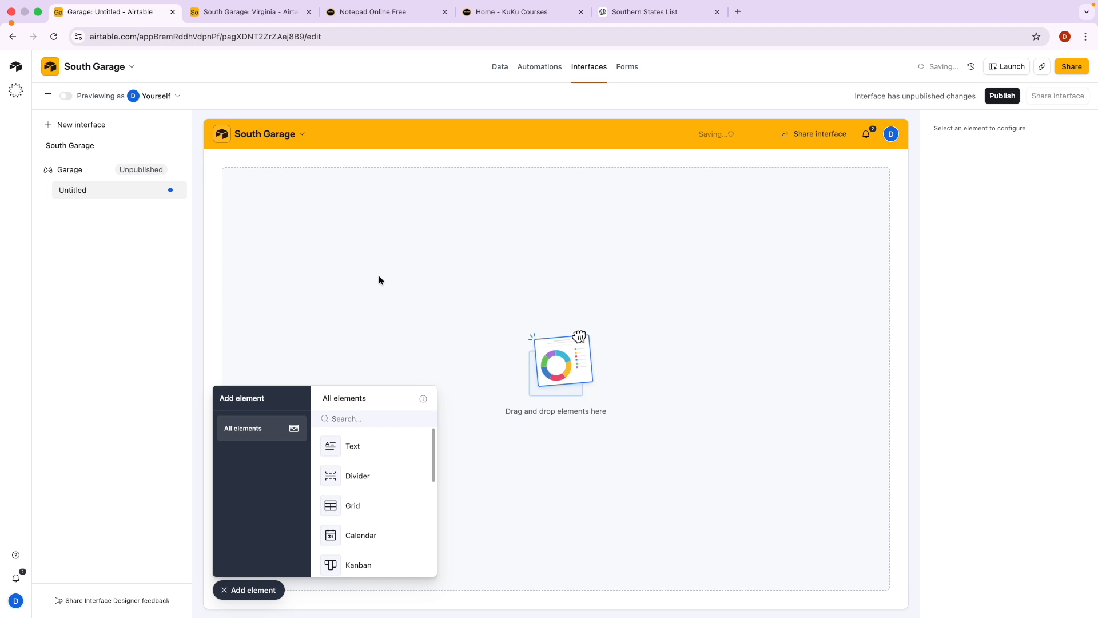
Outline the empty Garage interface canvas, then open Delaware in the second South Garage tab.
key("ctrl+Tab")
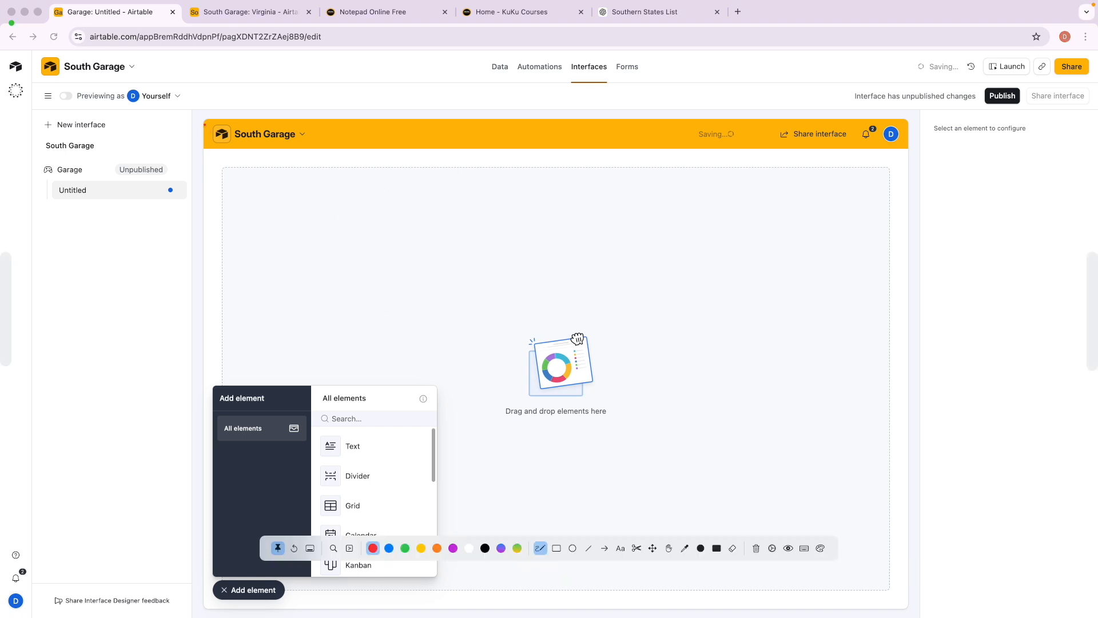
mouse_move(206, 249)
left_mouse_down()
mouse_move(206, 111)
mouse_move(802, 109)
mouse_move(885, 129)
mouse_move(896, 386)
left_mouse_up()
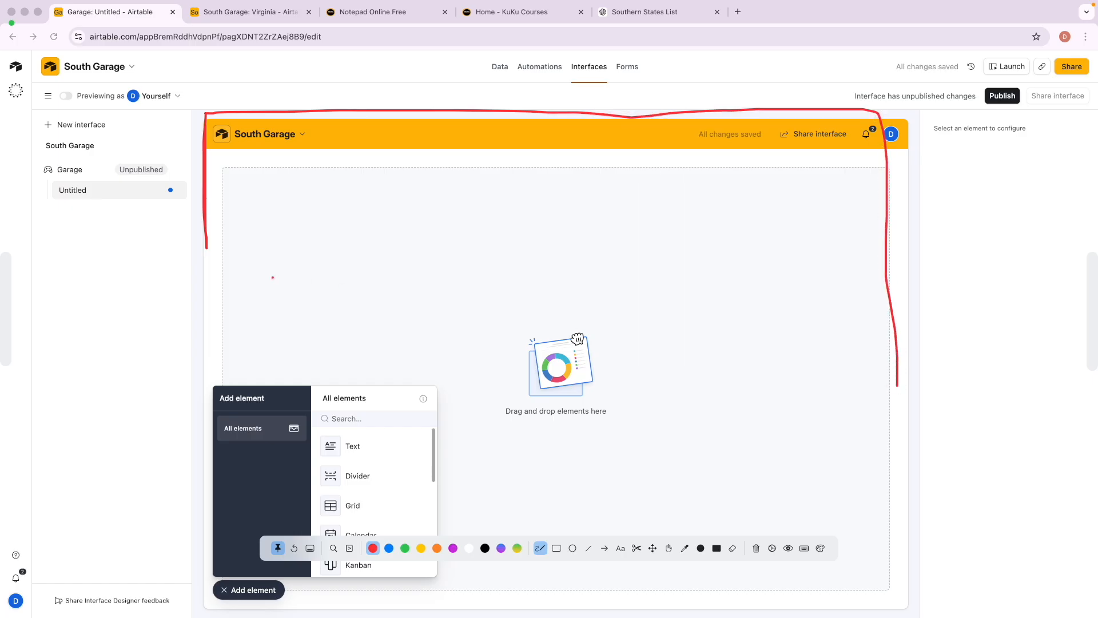
mouse_move(233, 180)
left_mouse_down()
mouse_move(589, 177)
mouse_move(791, 194)
mouse_move(796, 394)
mouse_move(410, 448)
mouse_move(267, 414)
left_mouse_up()
key("Delete")
key("Escape")
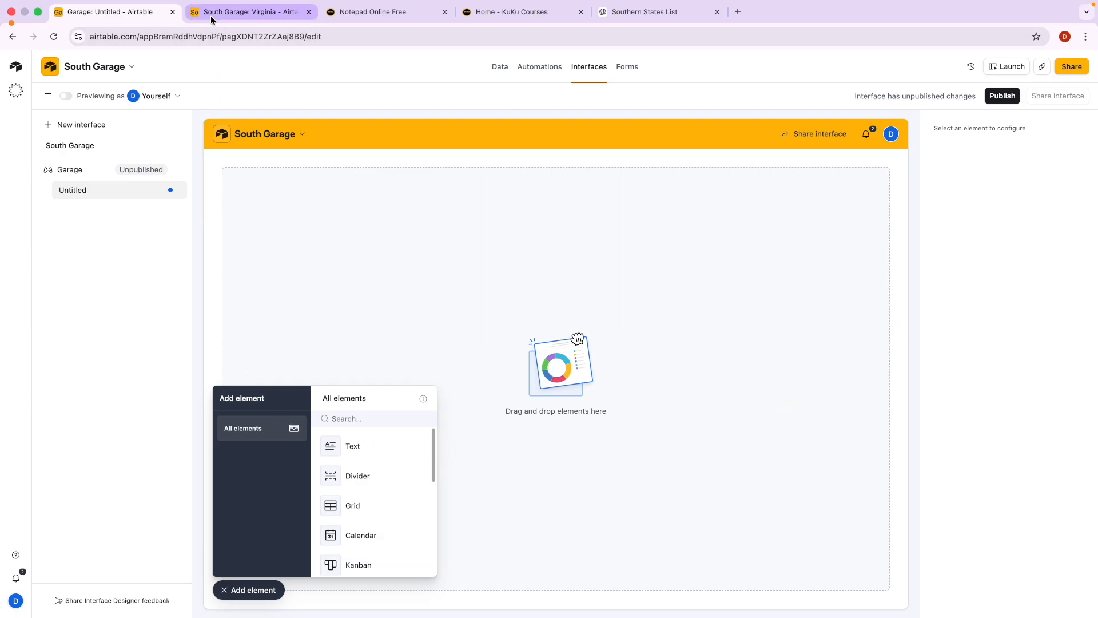
left_click(238, 11)
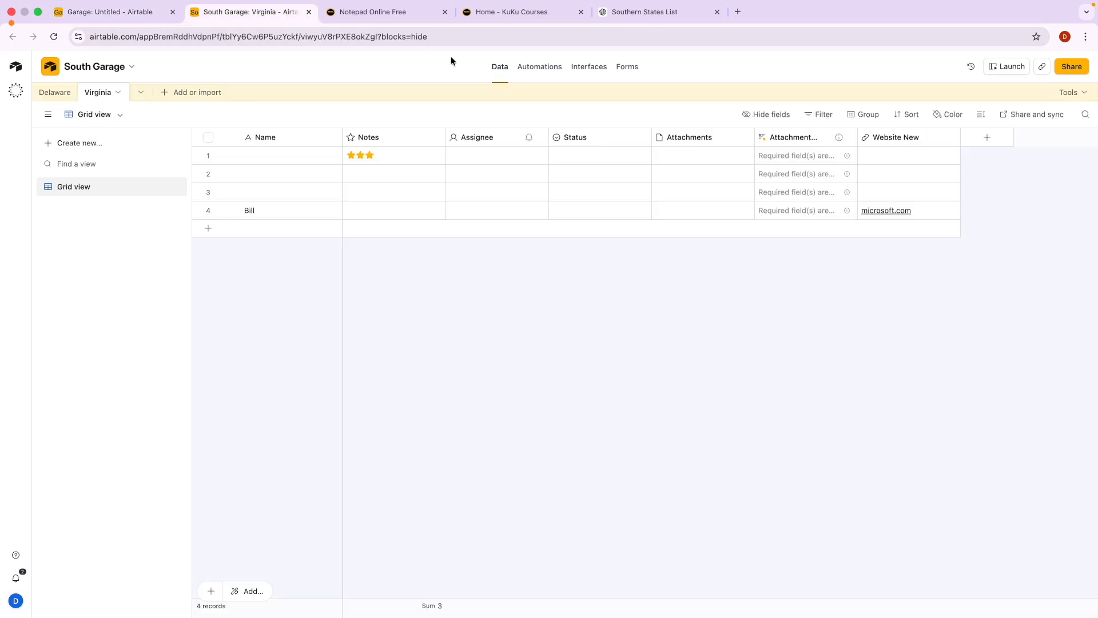
left_click(55, 92)
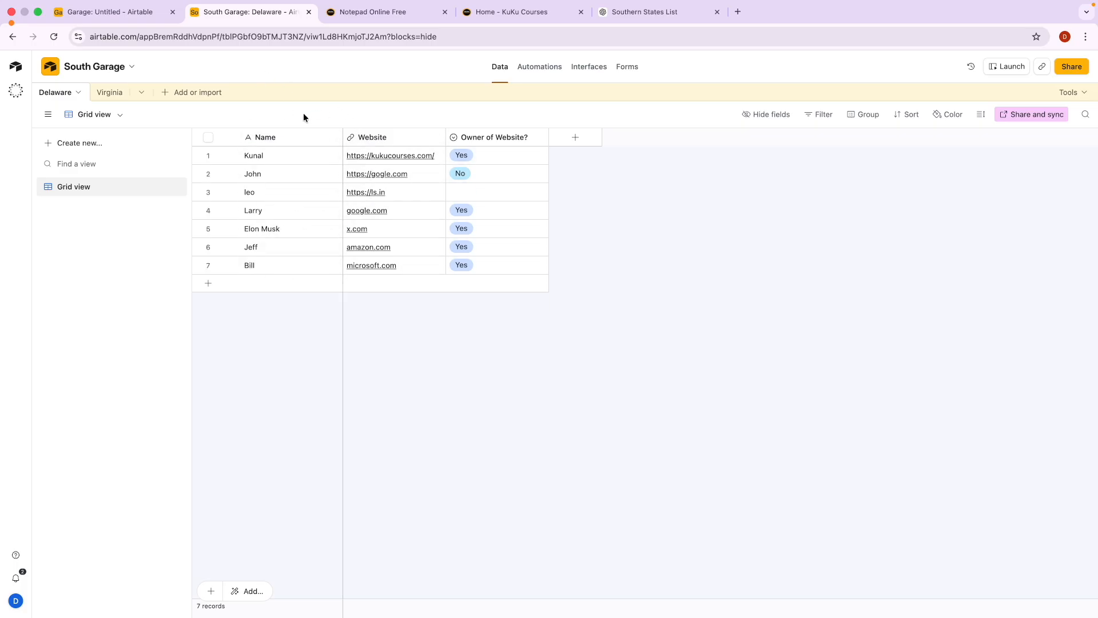
Rename the interface's Untitled page to 'North'.
left_click(94, 12)
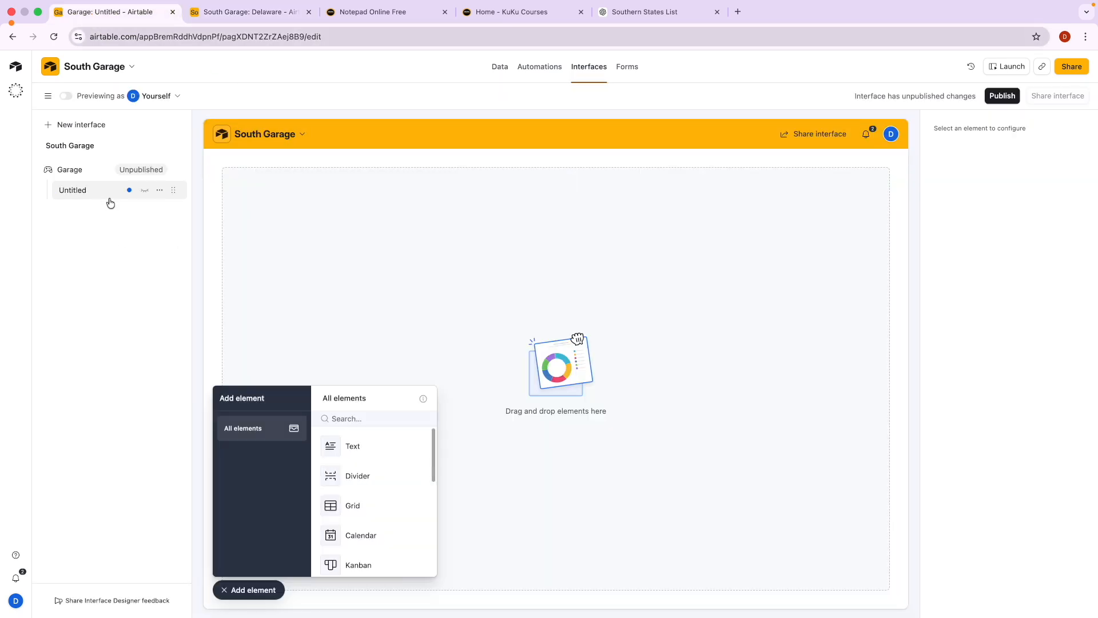
left_click(159, 190)
left_click(198, 220)
type("Nort")
key("super+a")
Compare the Delaware table's records against the interface editor.
left_click(243, 17)
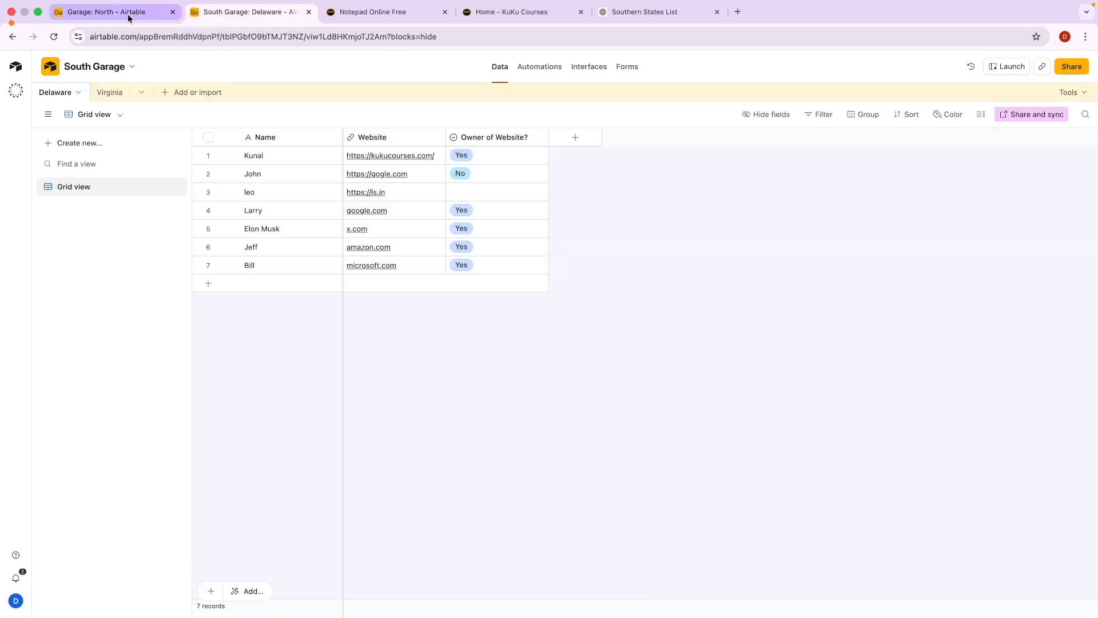
left_click(128, 13)
left_click(236, 14)
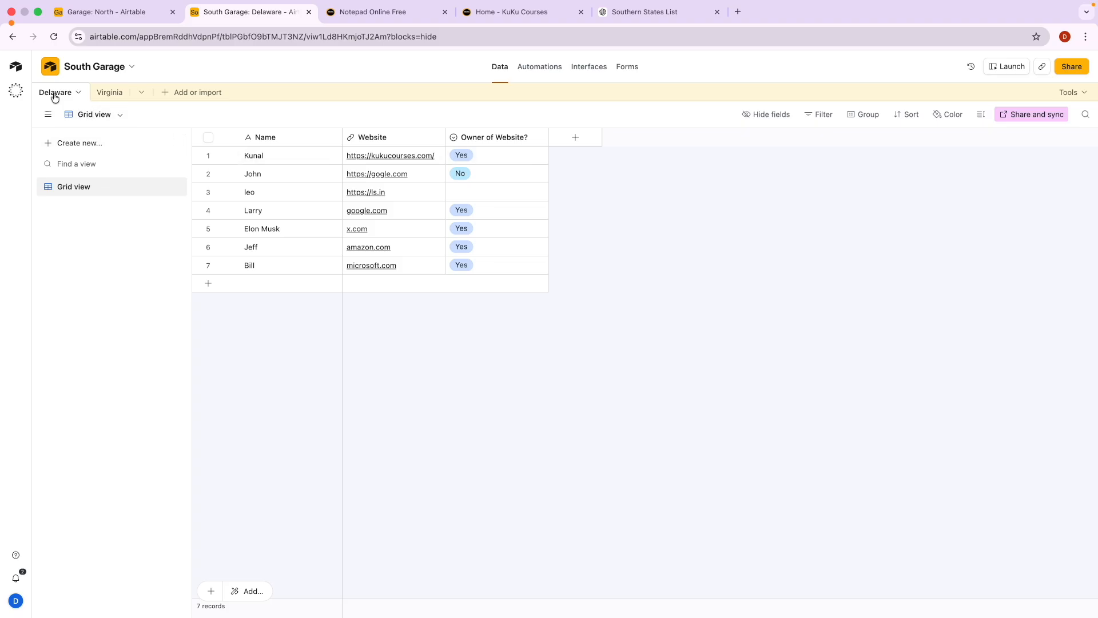
left_click(105, 16)
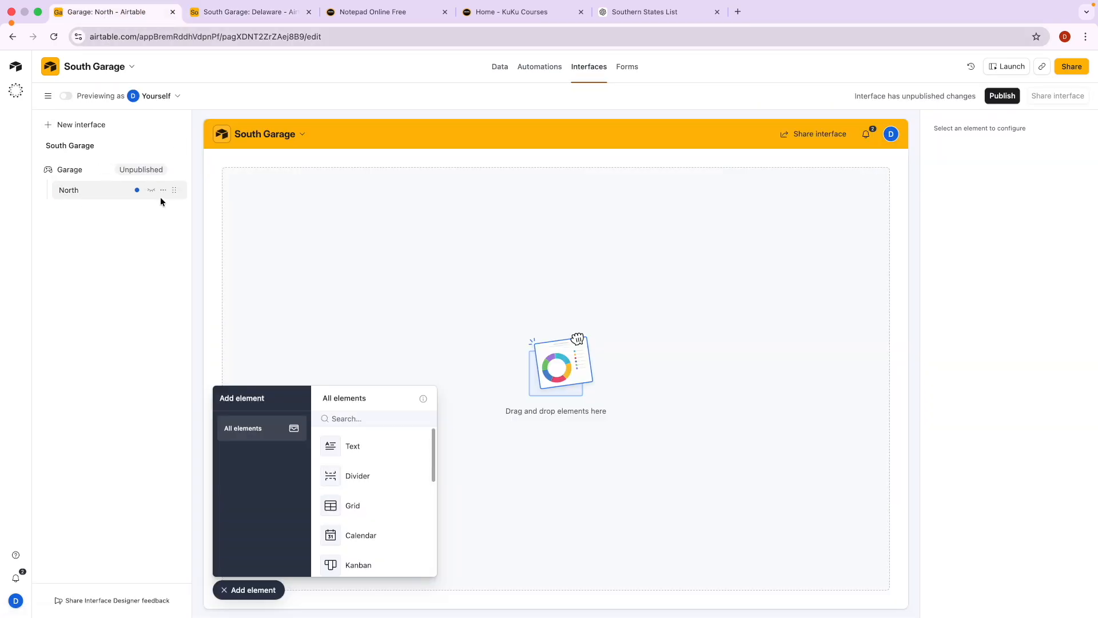
Rename the North page to 'Delaware' and close the Add element panel.
left_click(160, 190)
left_click(191, 222)
type("Delaware")
key("Return")
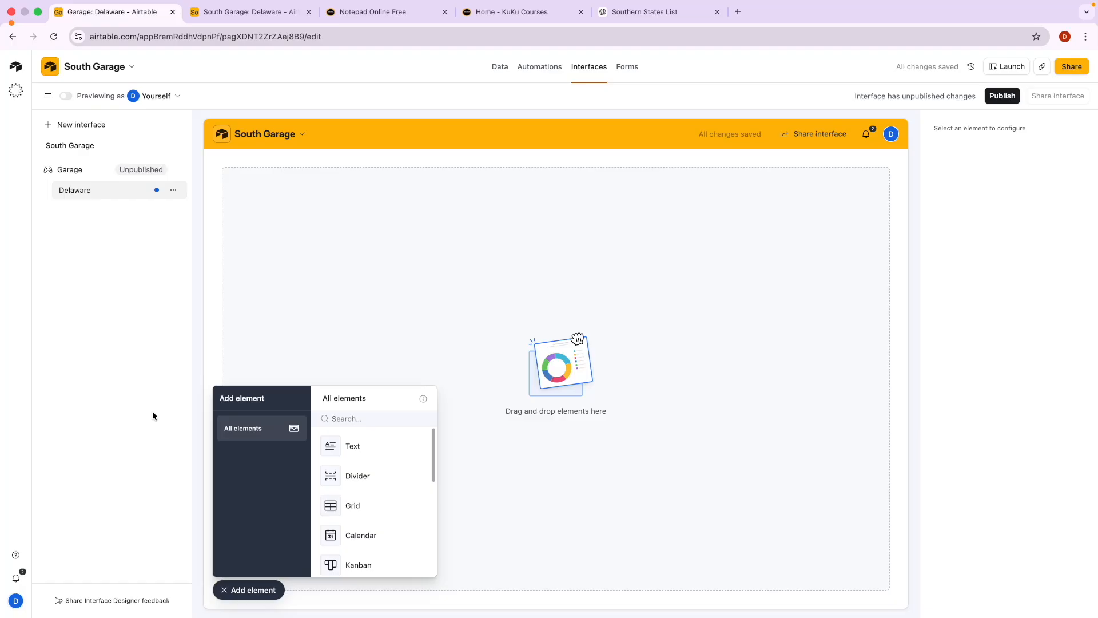
left_click(266, 586)
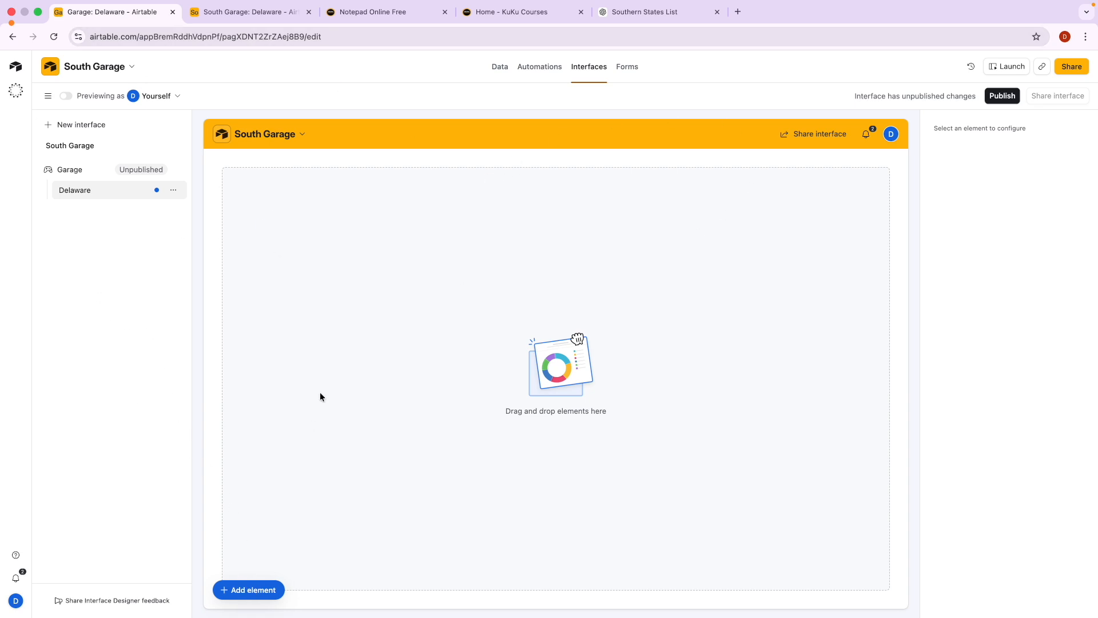
Add a top text element 'The Delware Garage Presentation' styled as a bold large heading.
left_click(244, 594)
left_click(352, 451)
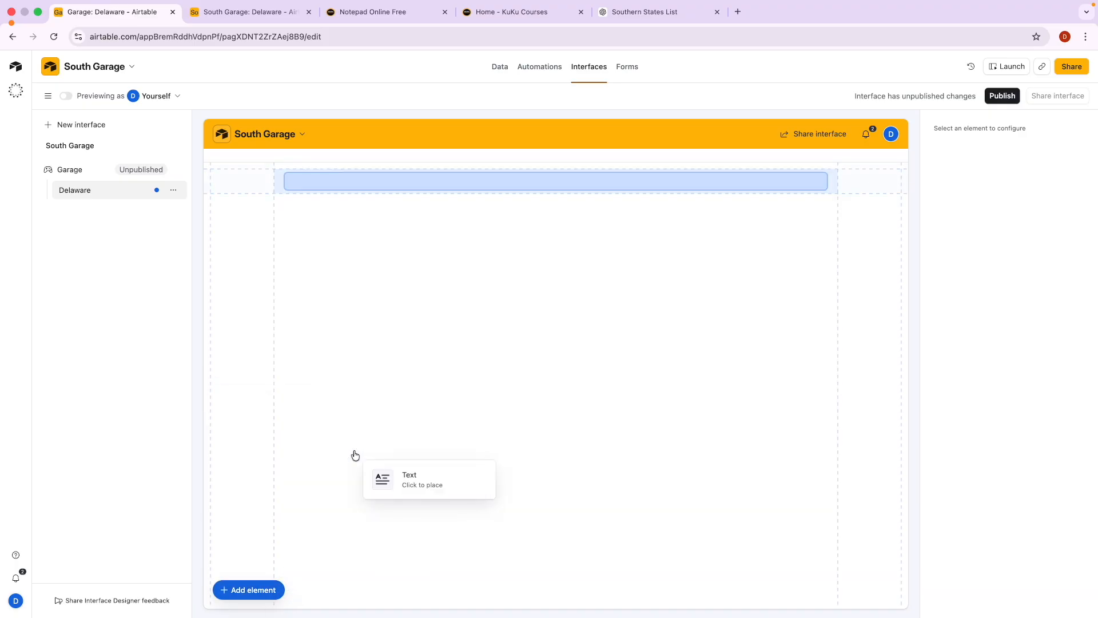
left_click(355, 182)
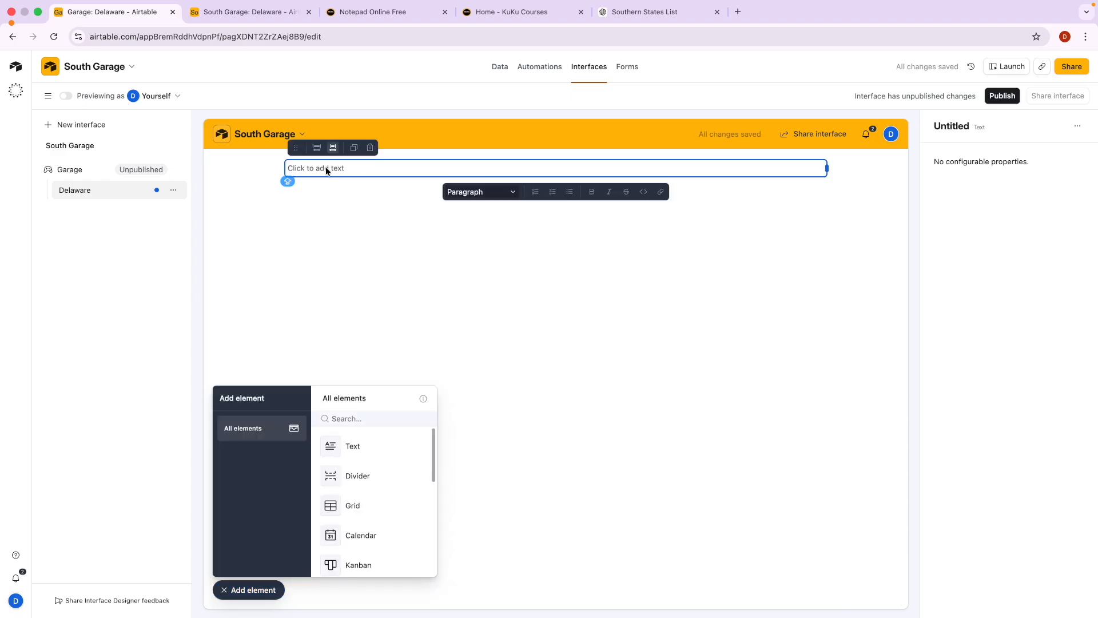
type("The Delware Garage Presentation")
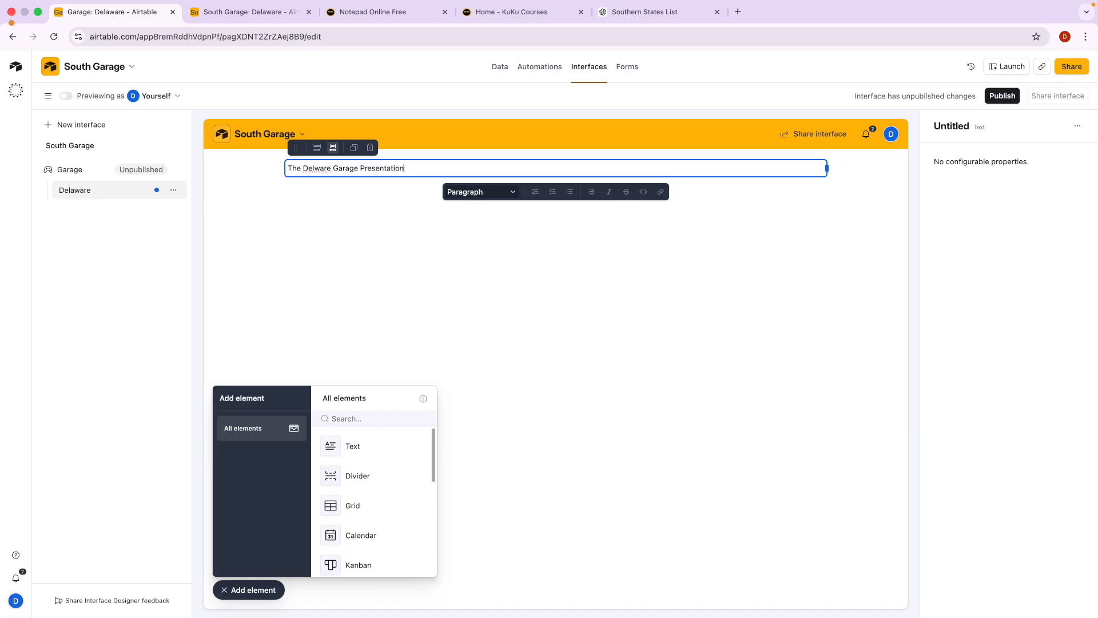
key("super+a")
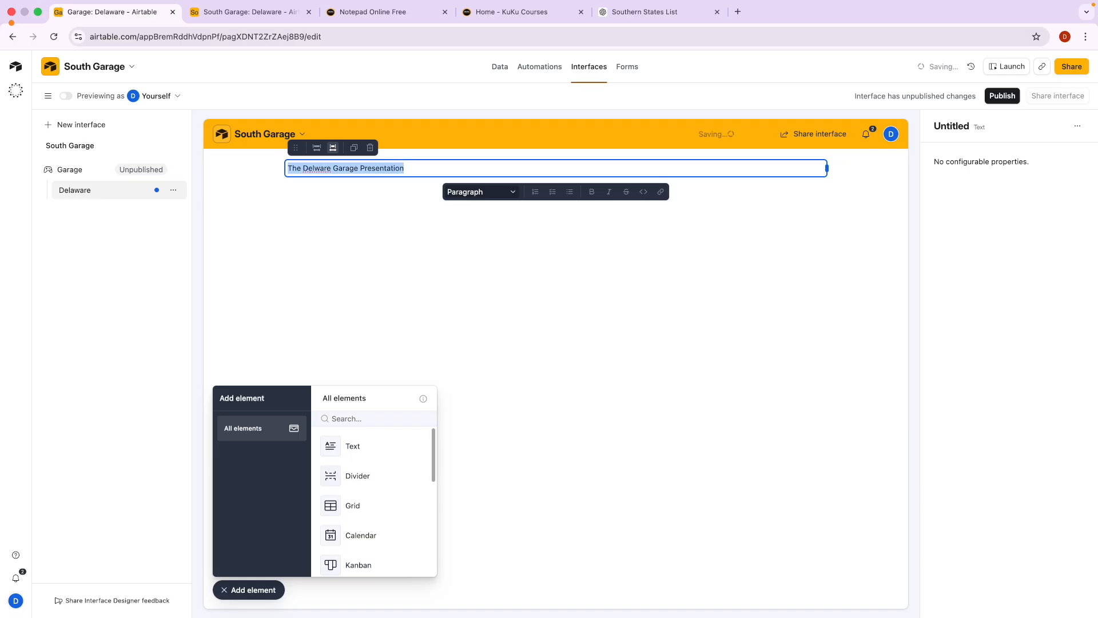
left_click(460, 194)
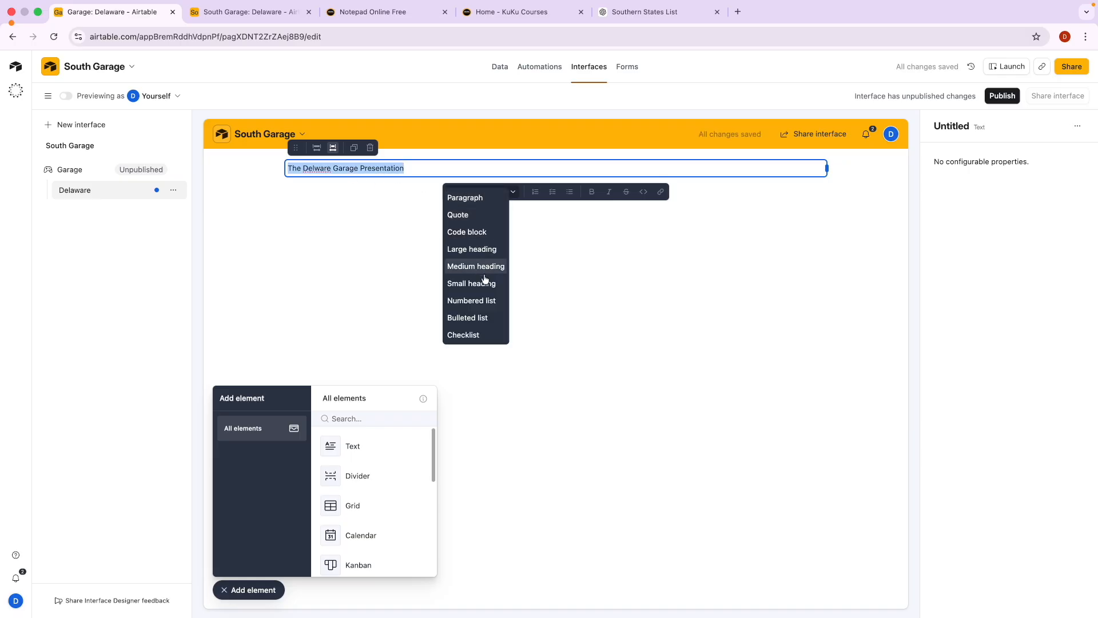
left_click(483, 249)
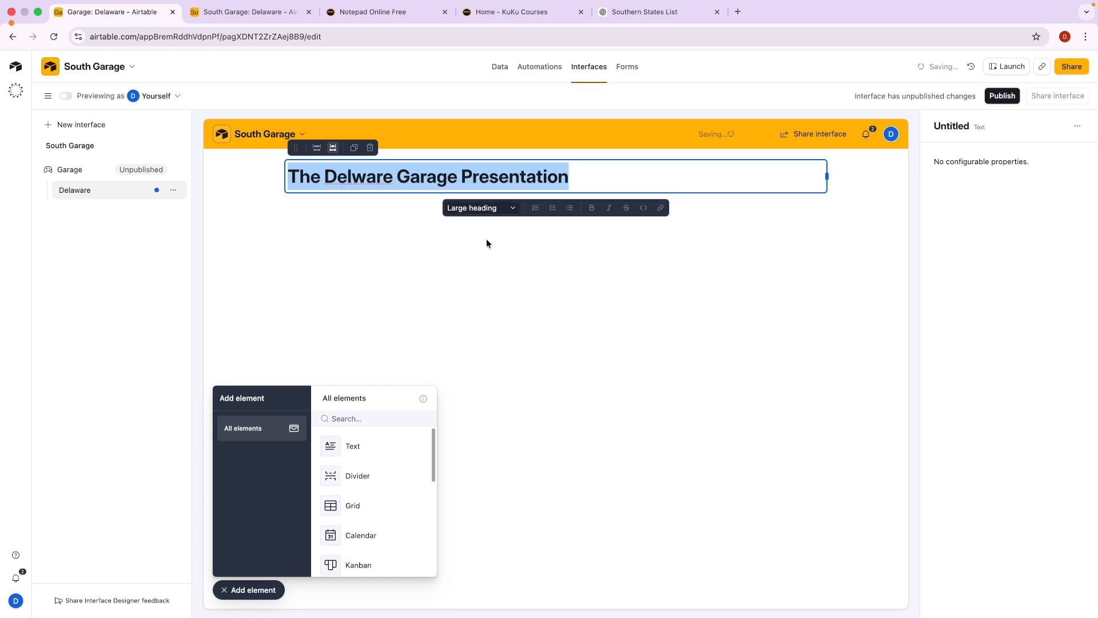
left_click(593, 209)
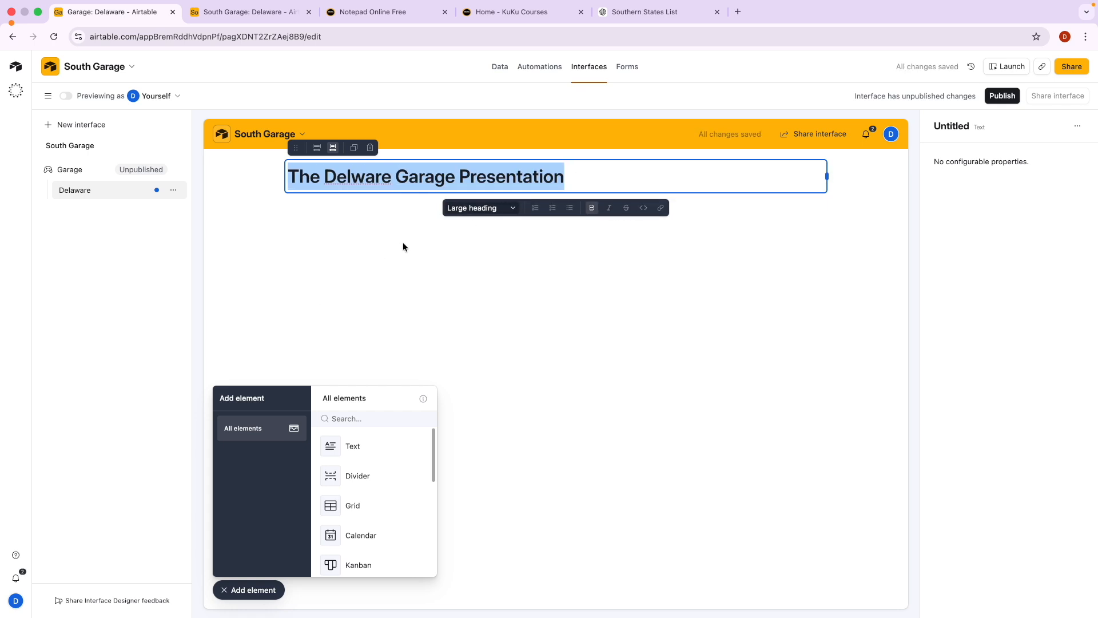
left_click(360, 215)
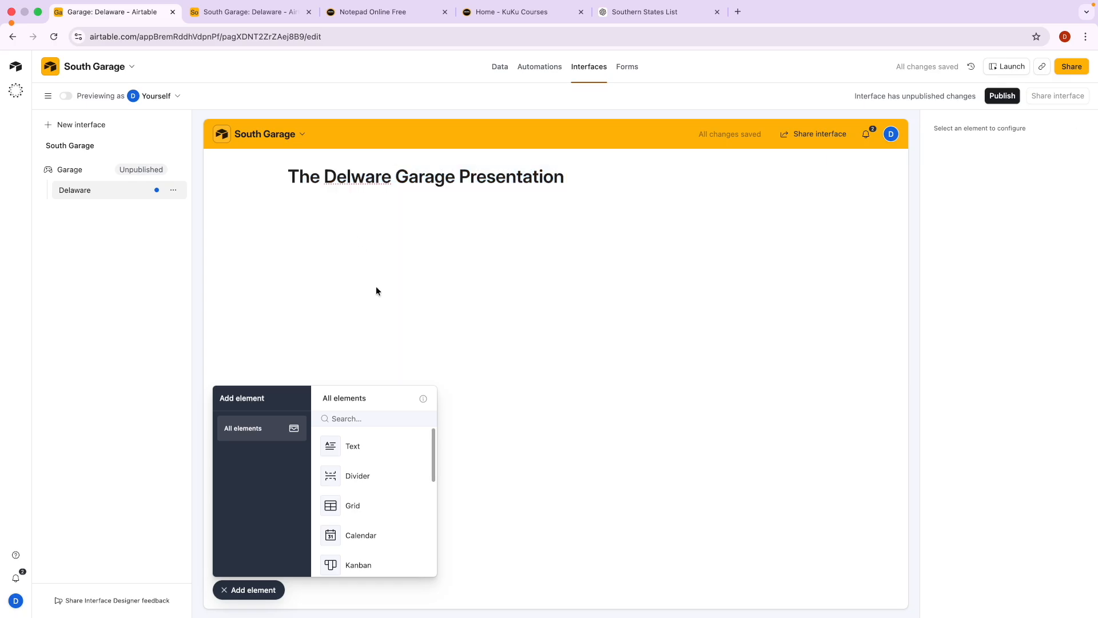
Place a divider beneath the title and stretch it to full page width.
scroll(350, 497, "down", 1)
scroll(350, 499, "up", 1)
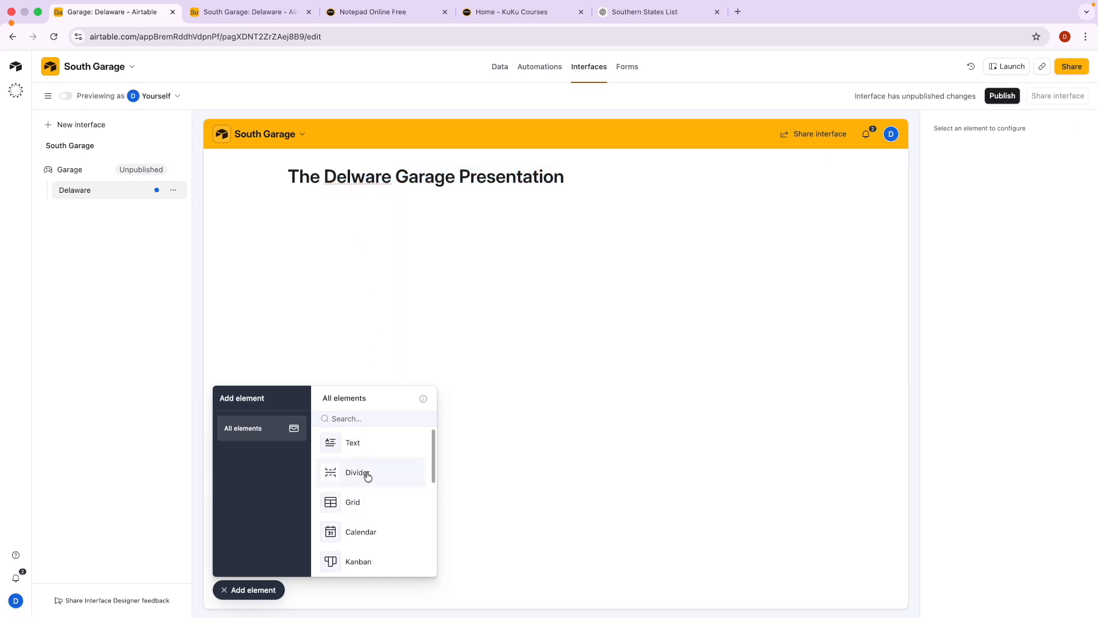
left_click(367, 473)
left_click(357, 219)
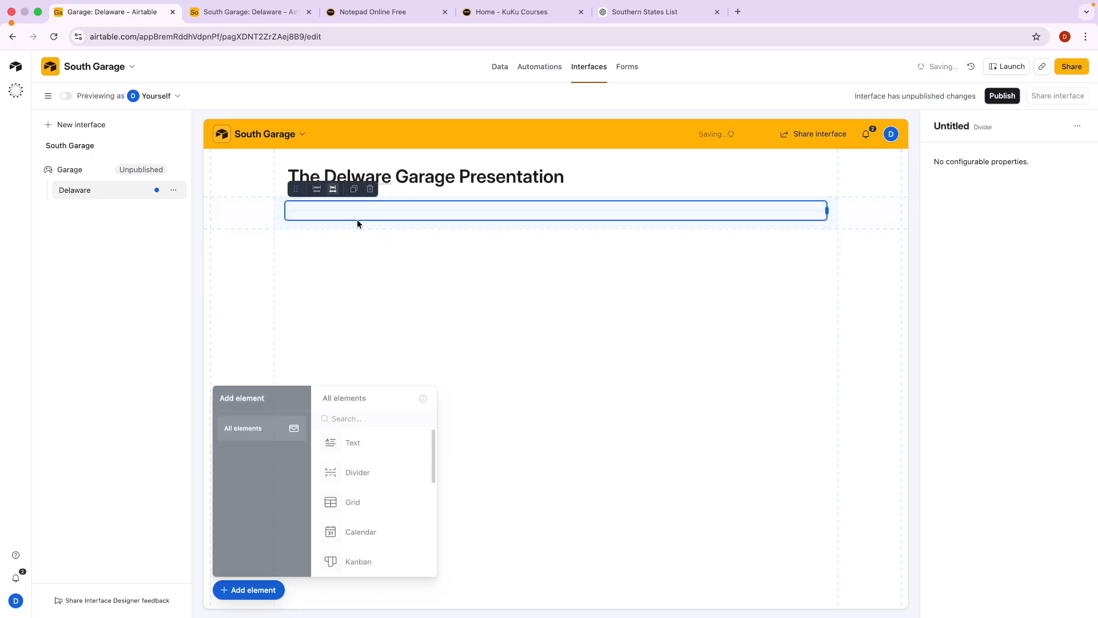
left_click(318, 189)
left_click(526, 289)
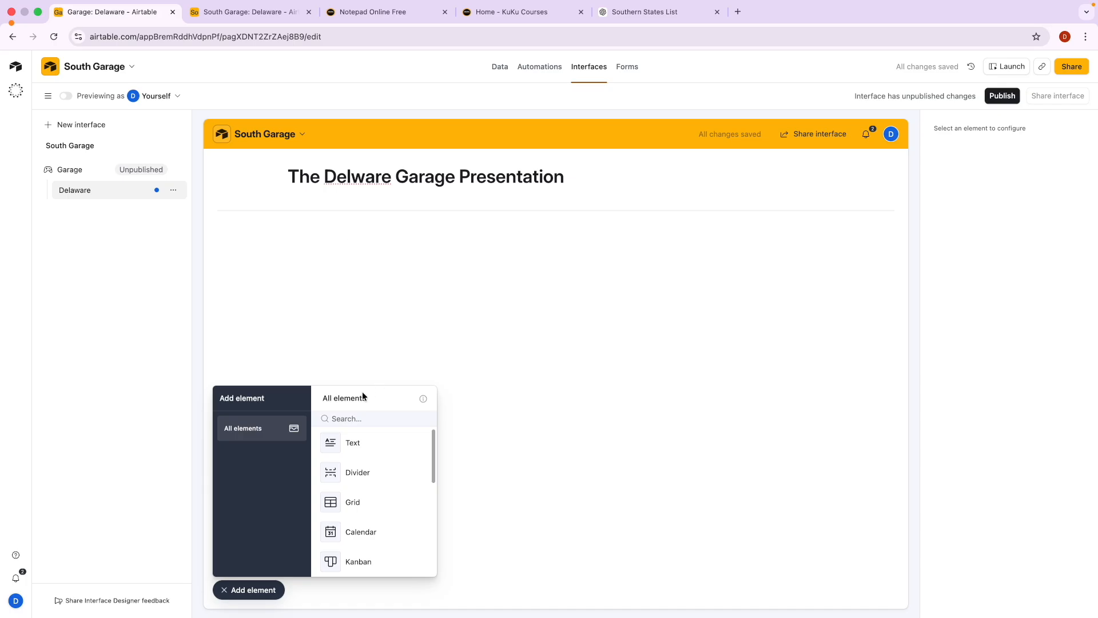
scroll(362, 460, "down", 5)
scroll(362, 462, "down", 1)
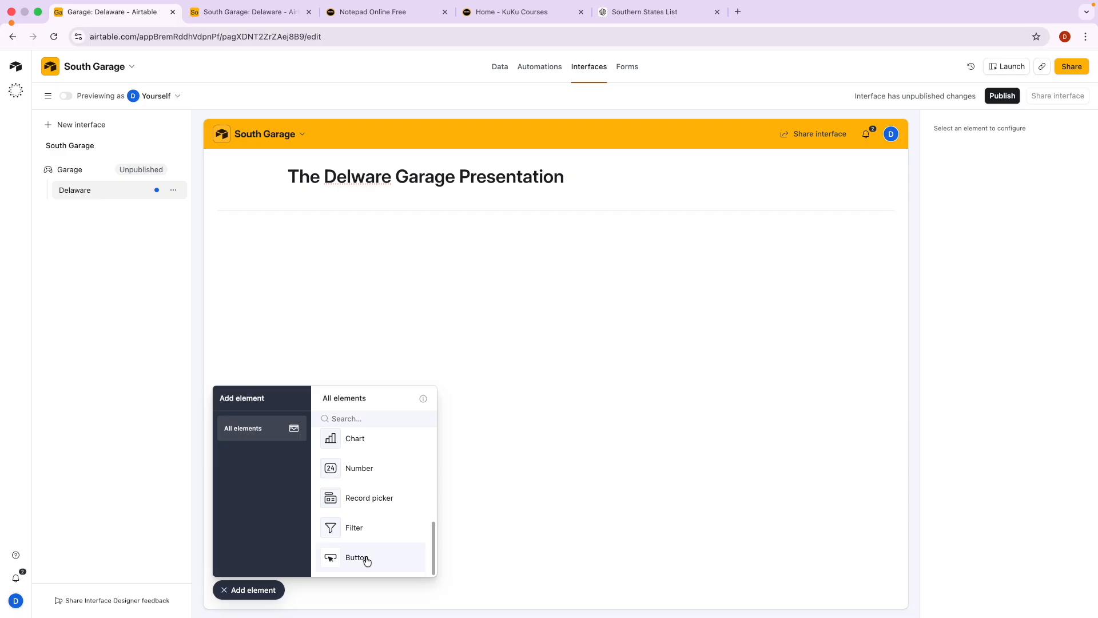
scroll(379, 493, "up", 6)
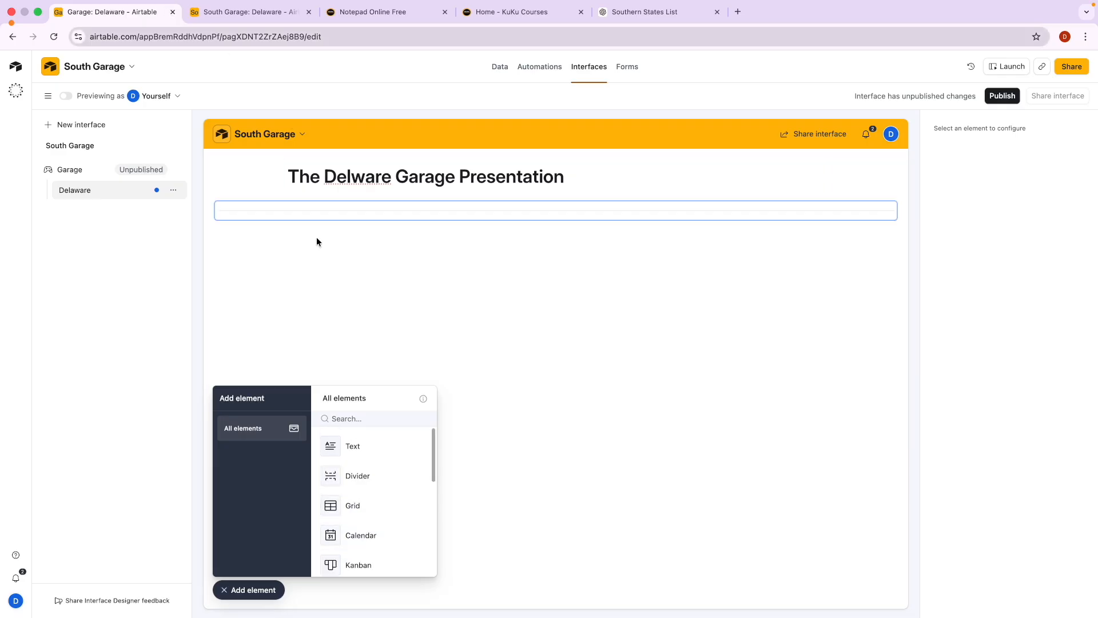
Add a Delaware records grid below the divider, narrowing and shortening it to its three columns.
left_click(377, 508)
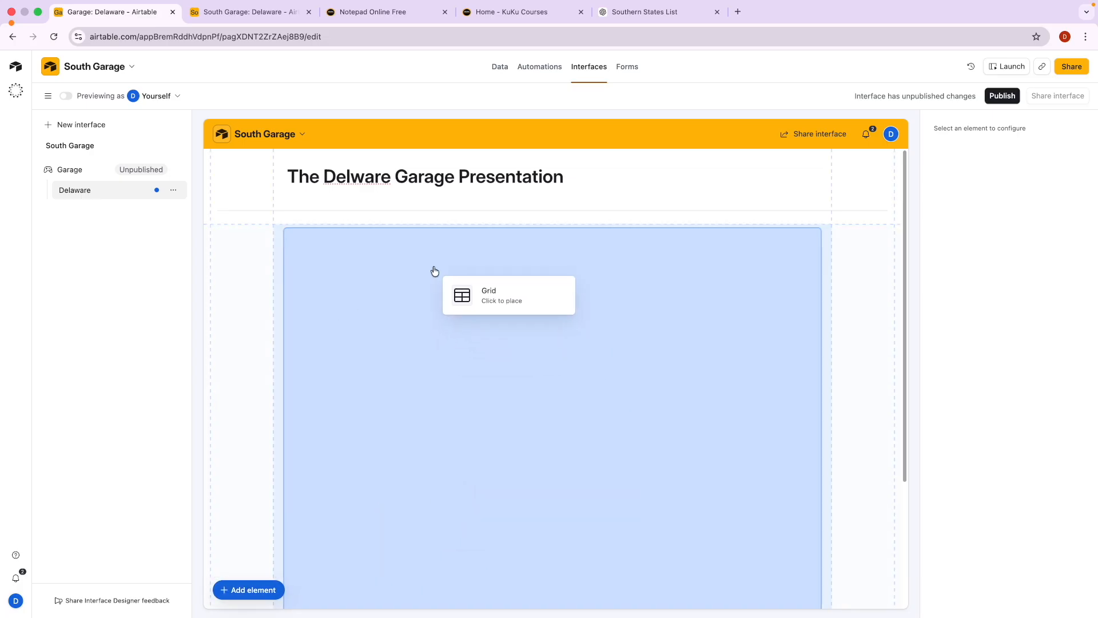
left_click(433, 265)
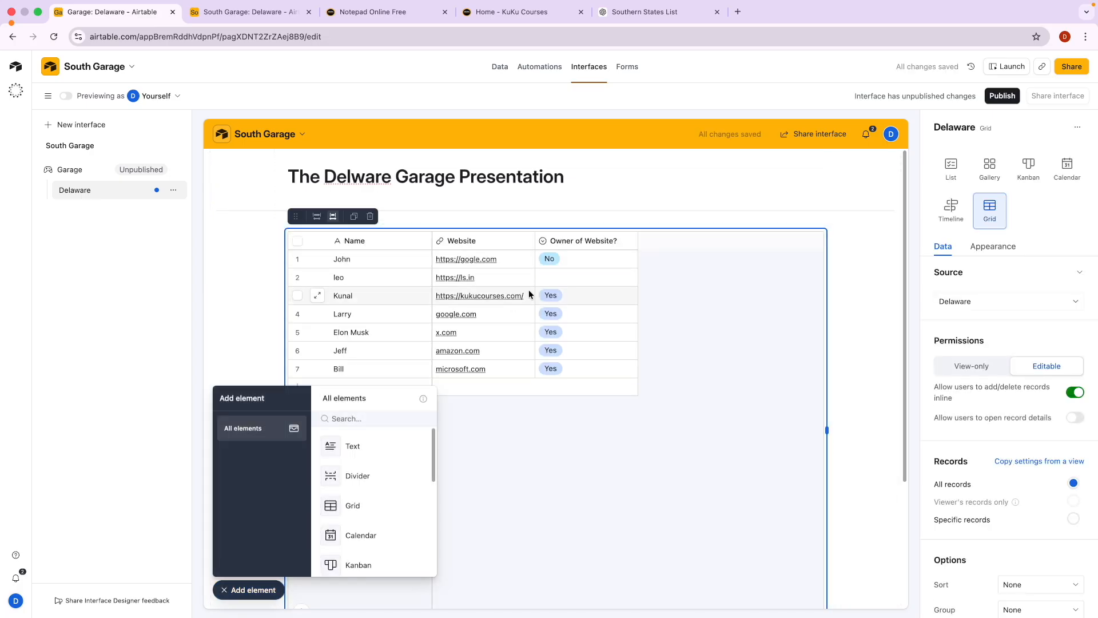
scroll(726, 372, "down", 3)
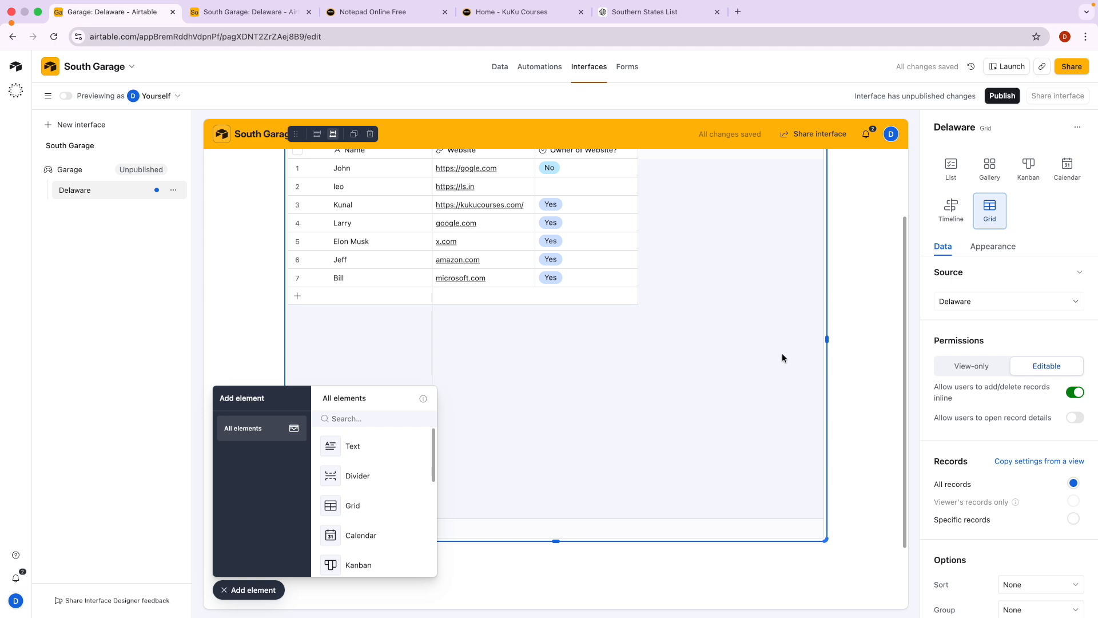
left_click_drag(826, 338, 643, 338)
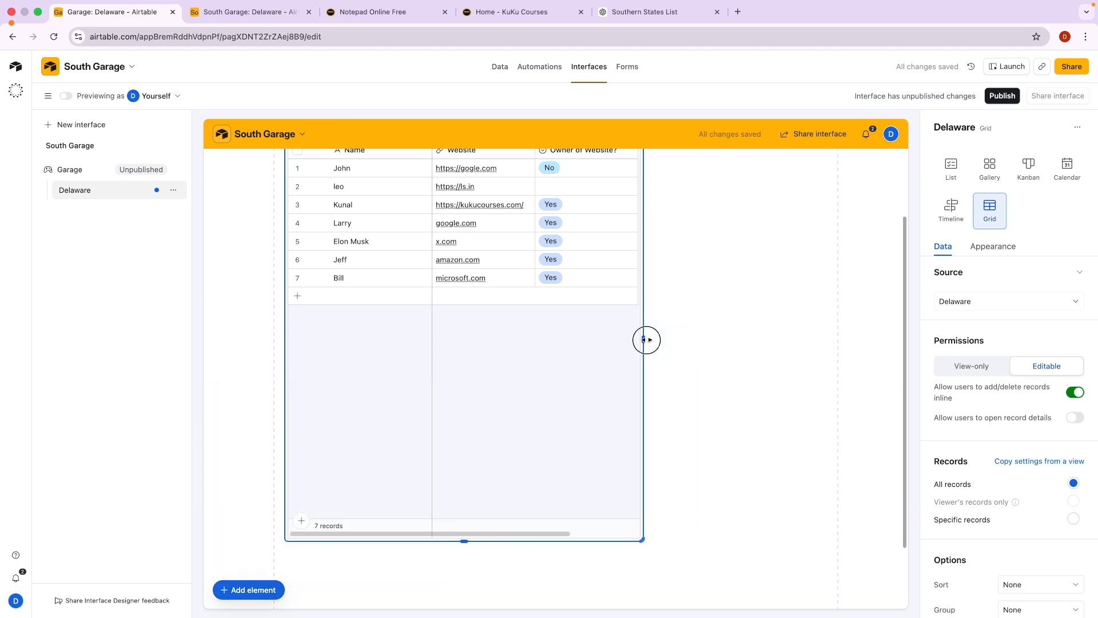
left_click_drag(461, 542, 422, 215)
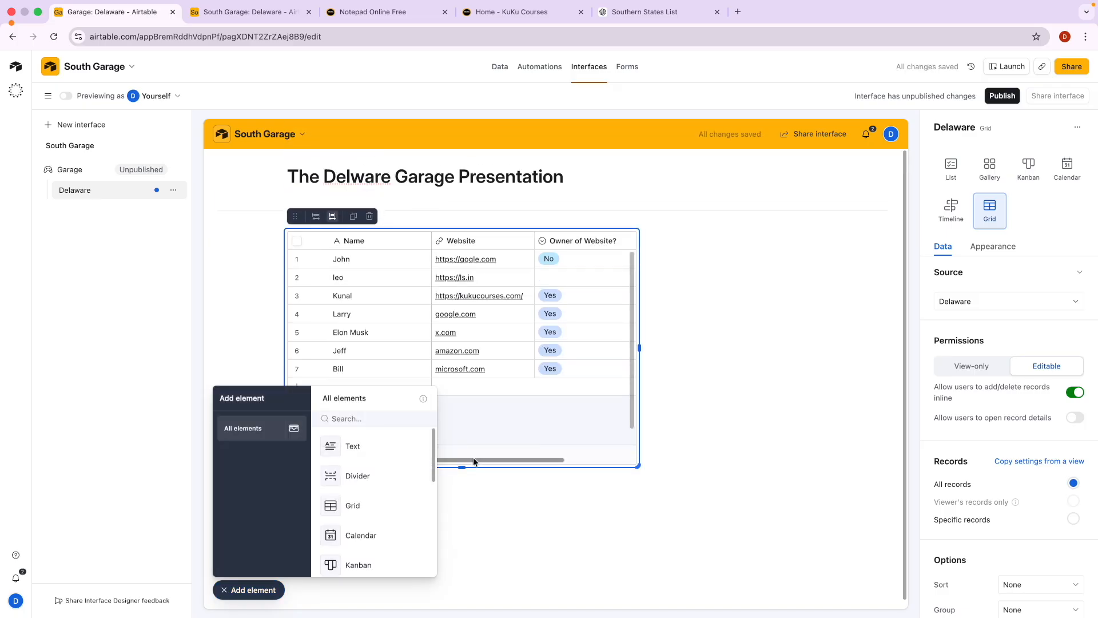
left_click(436, 331)
left_click_drag(436, 328, 436, 329)
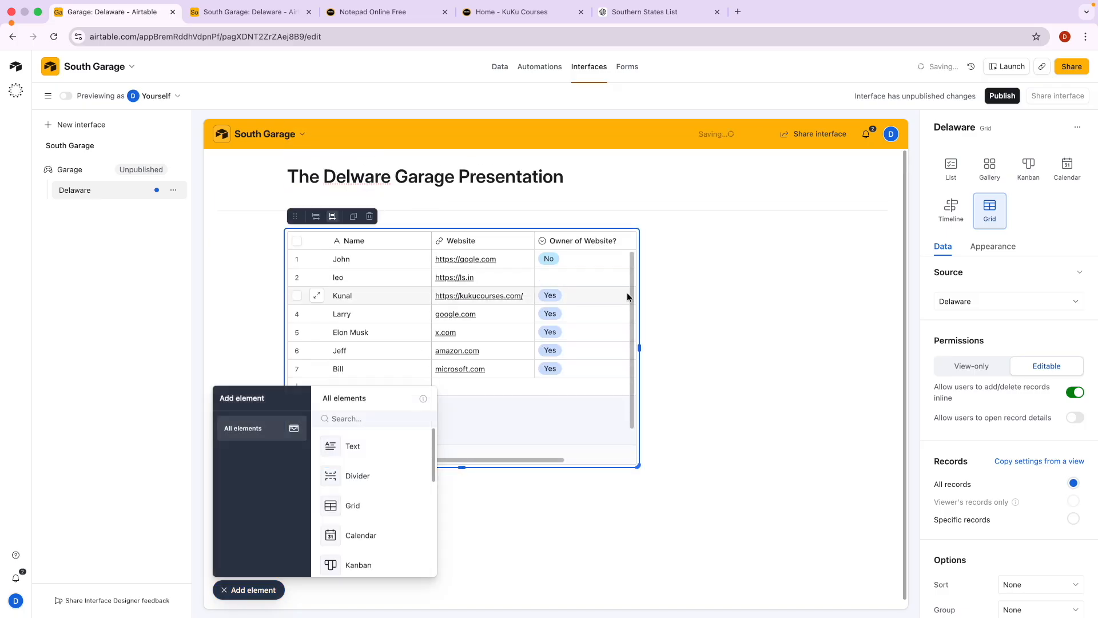
left_click_drag(295, 215, 606, 269)
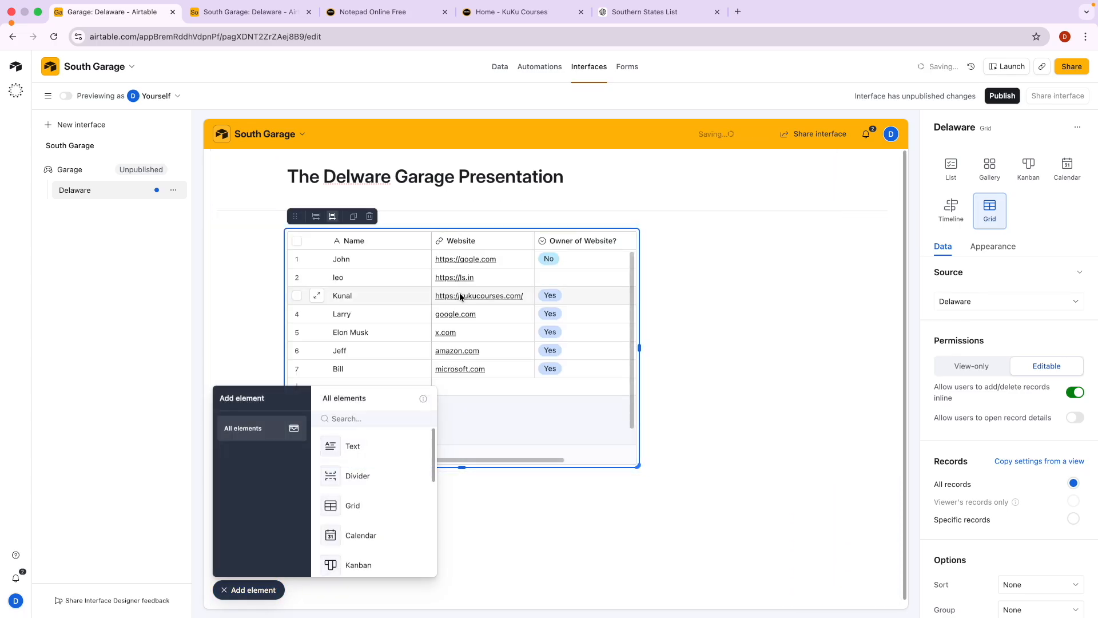
Rearrange the title and divider so the heading sits directly above the Delaware grid.
left_click(291, 171)
left_click_drag(296, 147, 404, 203)
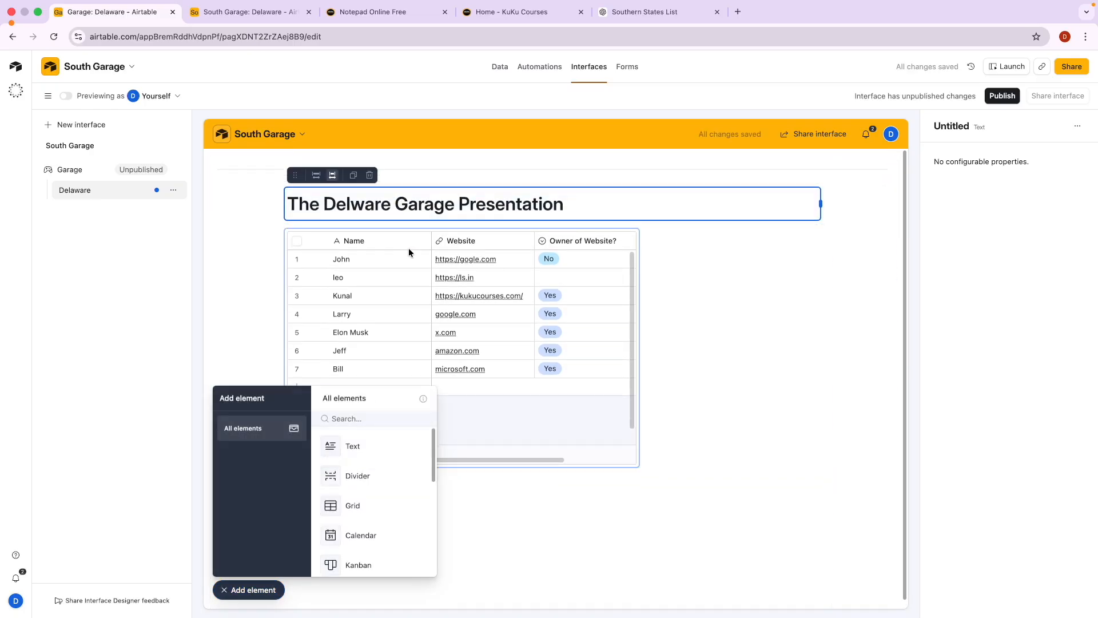
left_click_drag(293, 175, 303, 143)
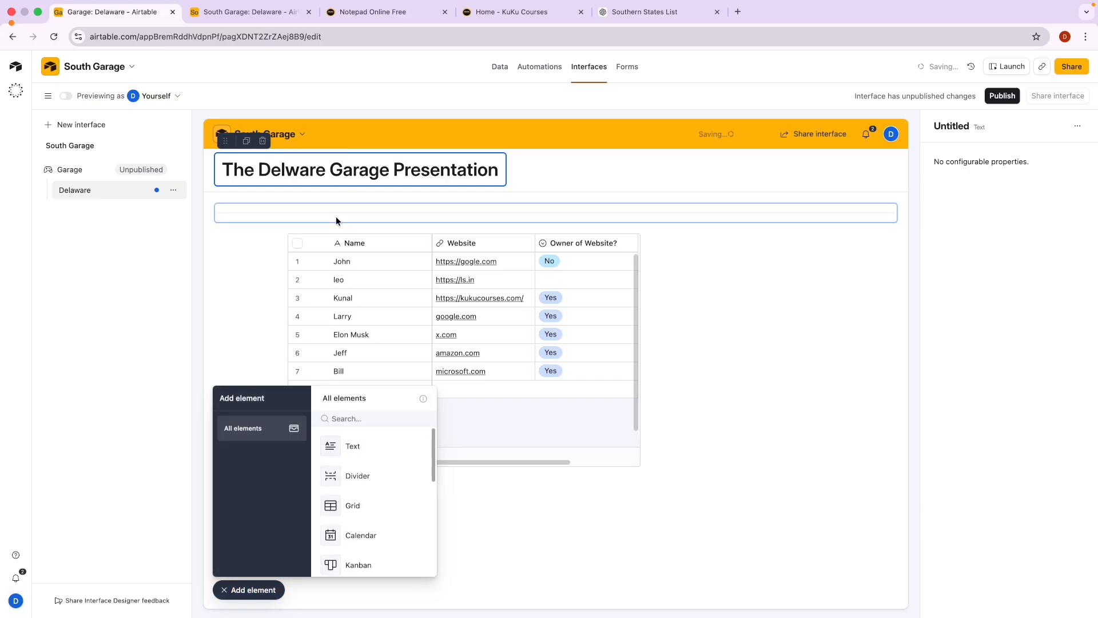
left_click_drag(226, 140, 554, 157)
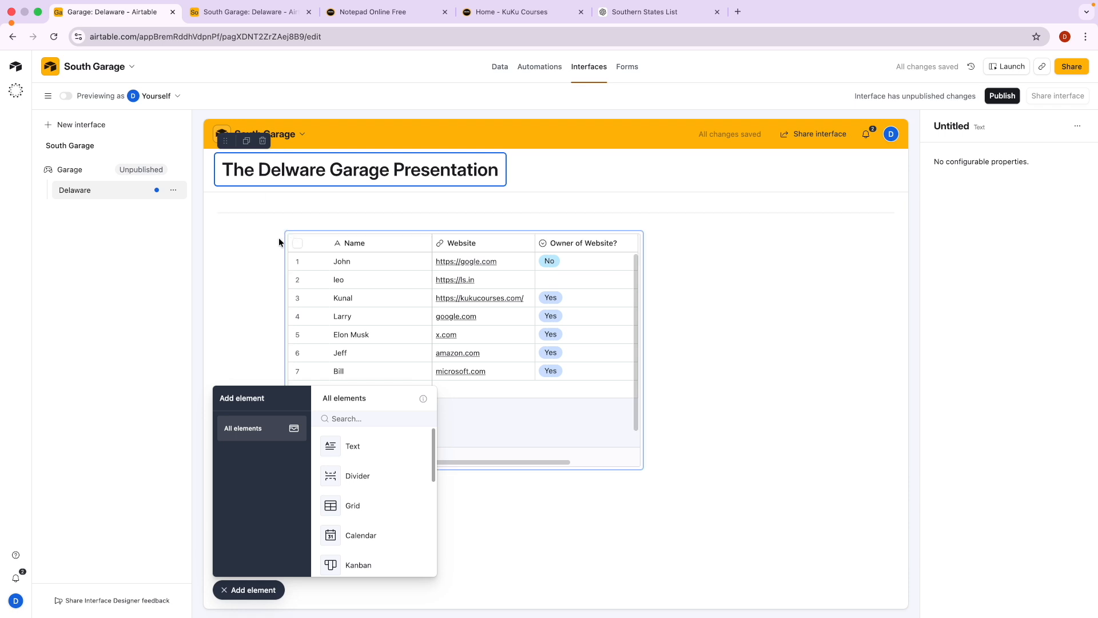
left_click(288, 215)
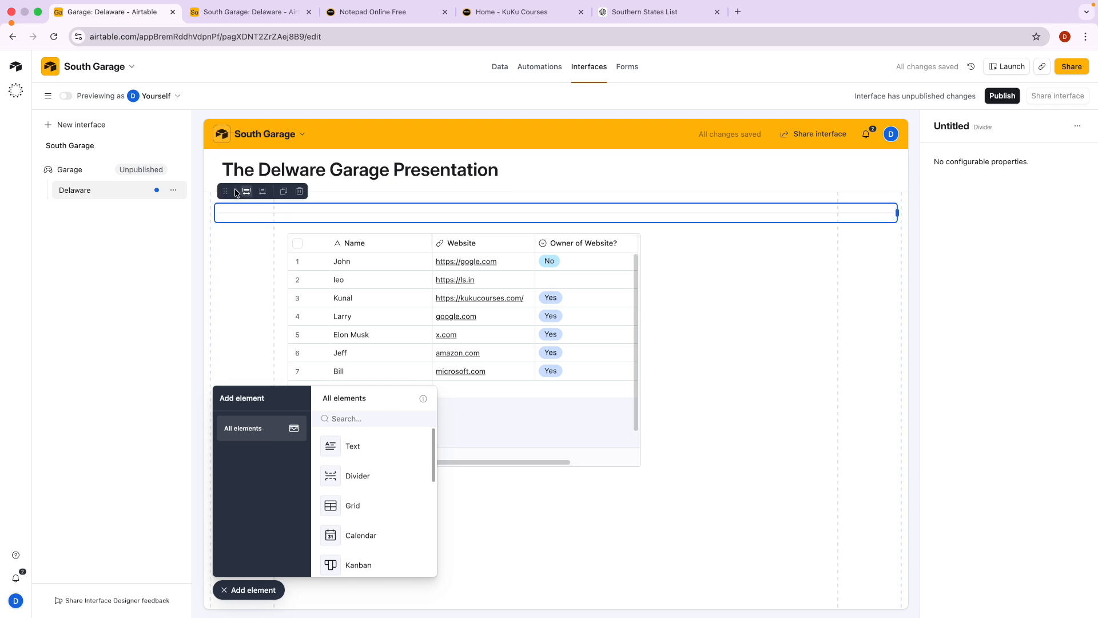
left_click_drag(226, 191, 249, 183)
left_click(220, 160)
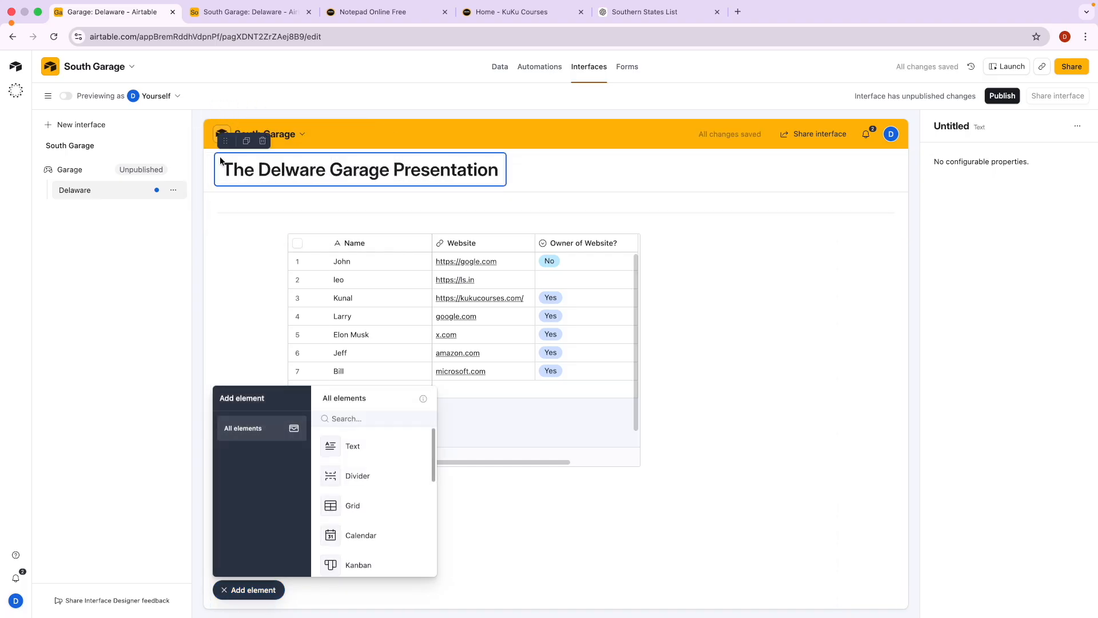
left_click_drag(220, 134, 240, 187)
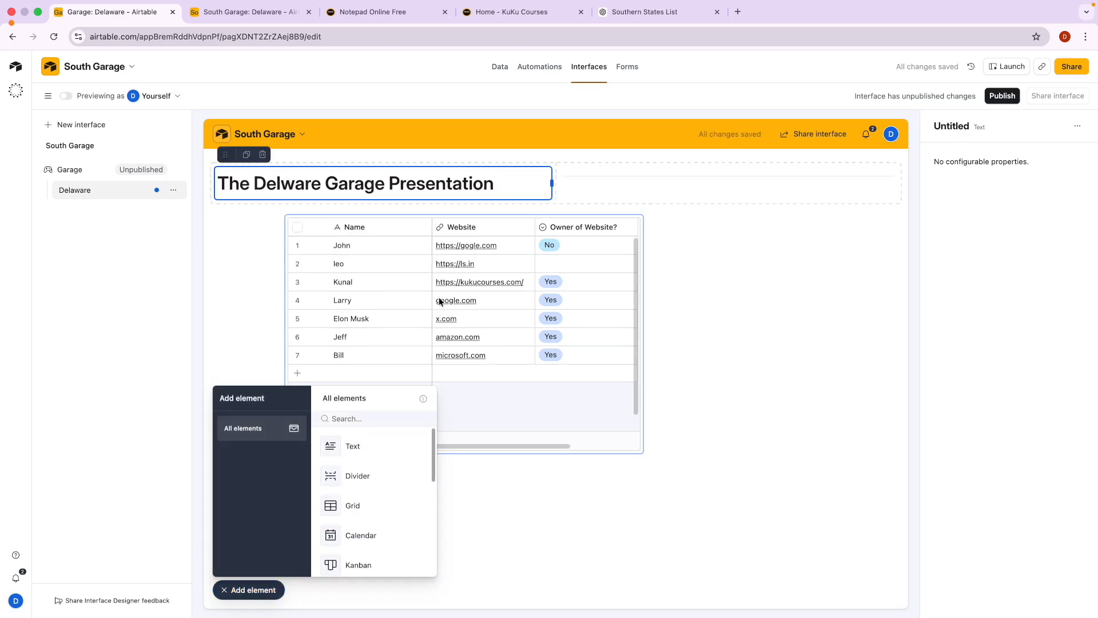
scroll(372, 510, "down", 3)
scroll(374, 538, "down", 2)
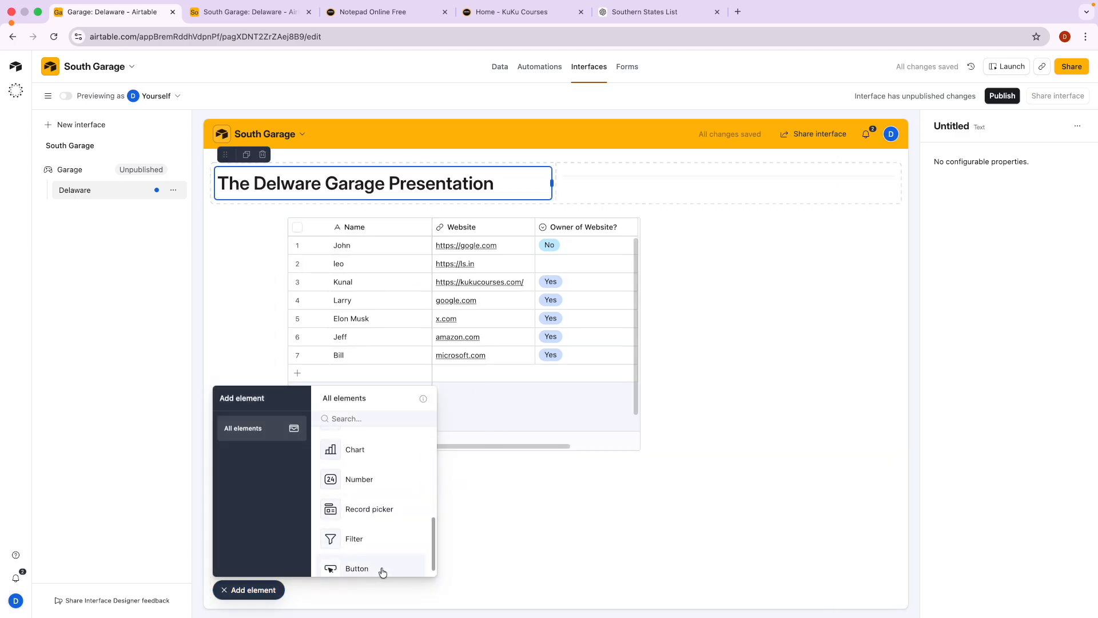
Place a new button element beneath the Delaware records grid.
left_click(380, 568)
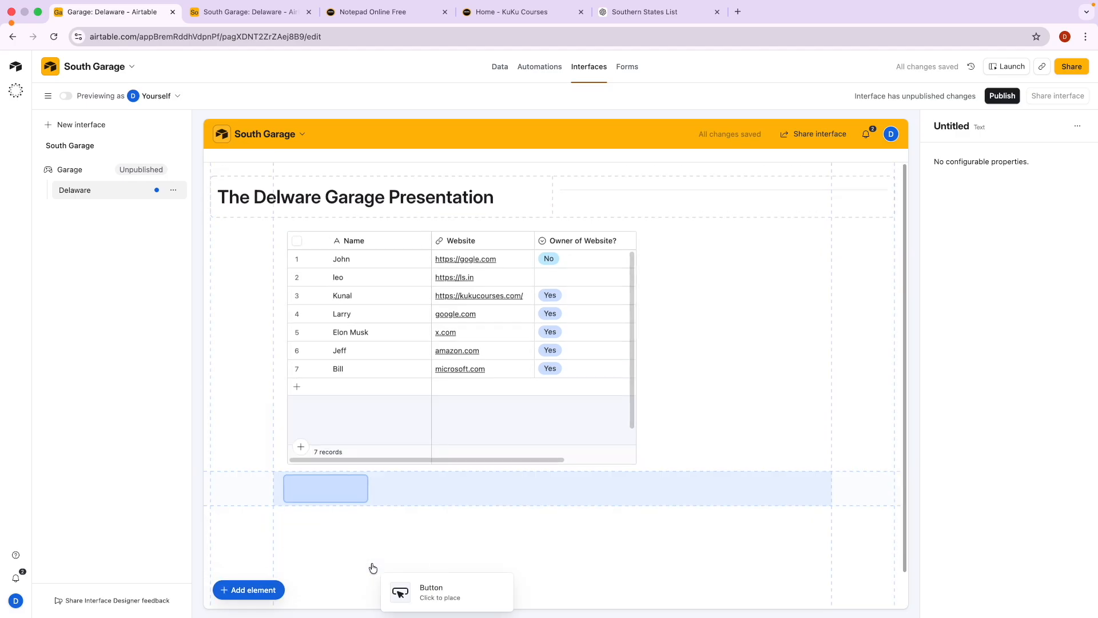
left_click(318, 490)
left_click(247, 589)
left_click(245, 595)
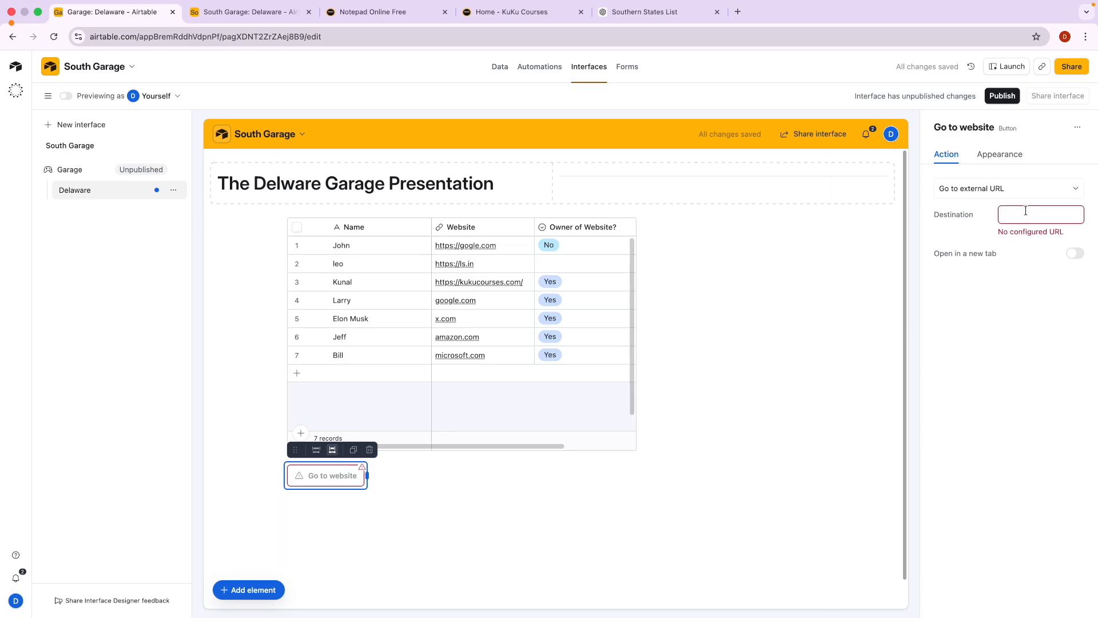
Make the button red and label it 'Contact Us'.
left_click(1012, 153)
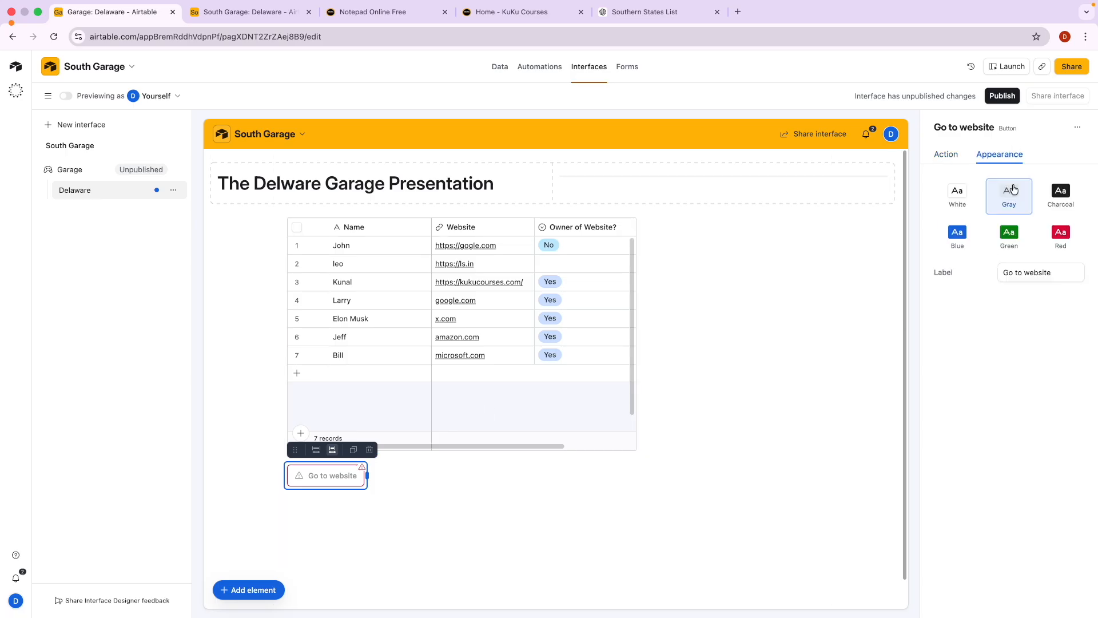
left_click(1059, 234)
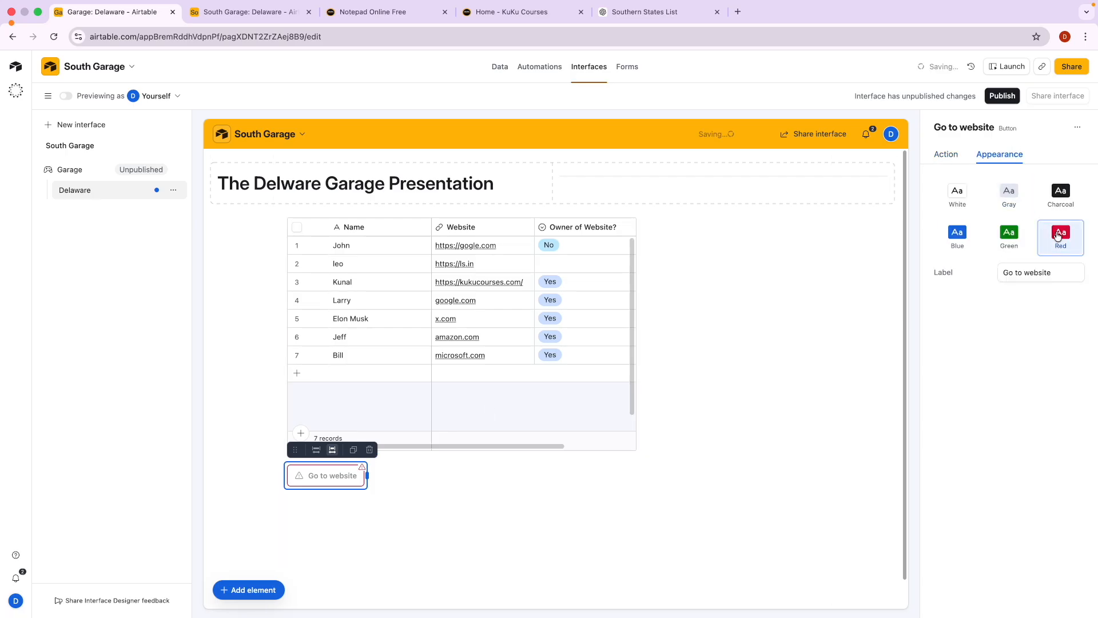
triple_click(1020, 277)
type("C")
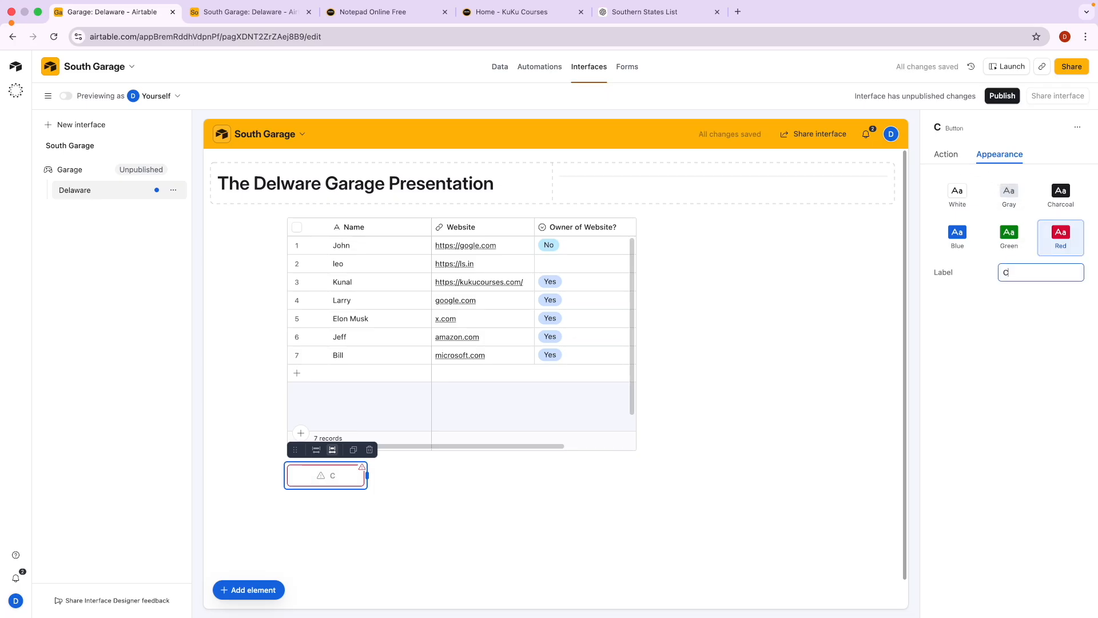
type("he")
key("ctrl+a")
type("Conta")
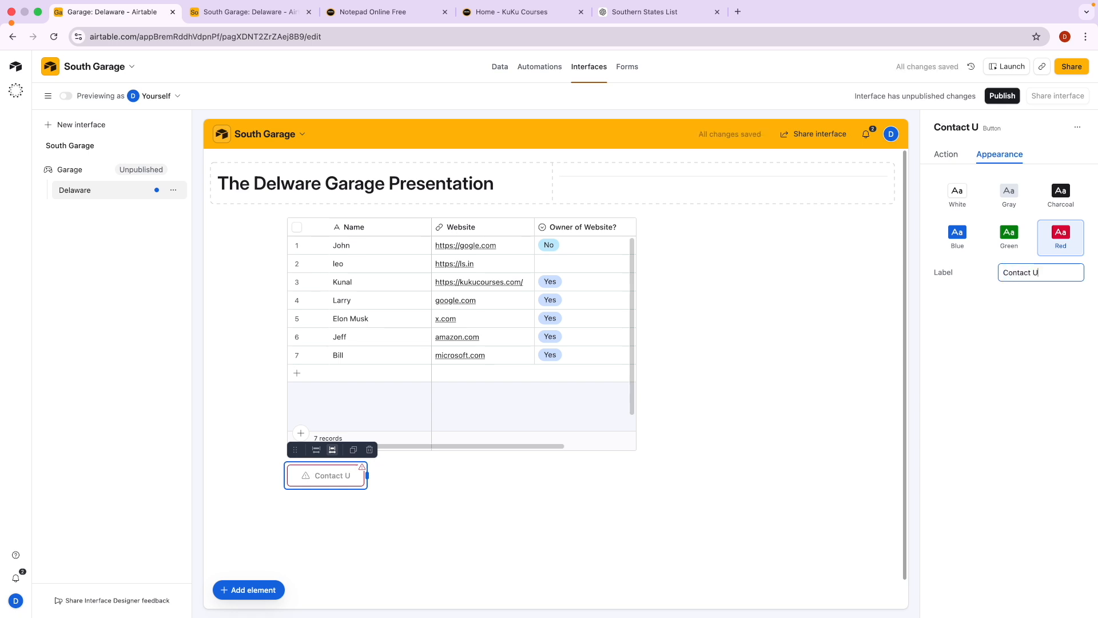
Set the button's destination to the Kuku Courses support page URL.
left_click(946, 154)
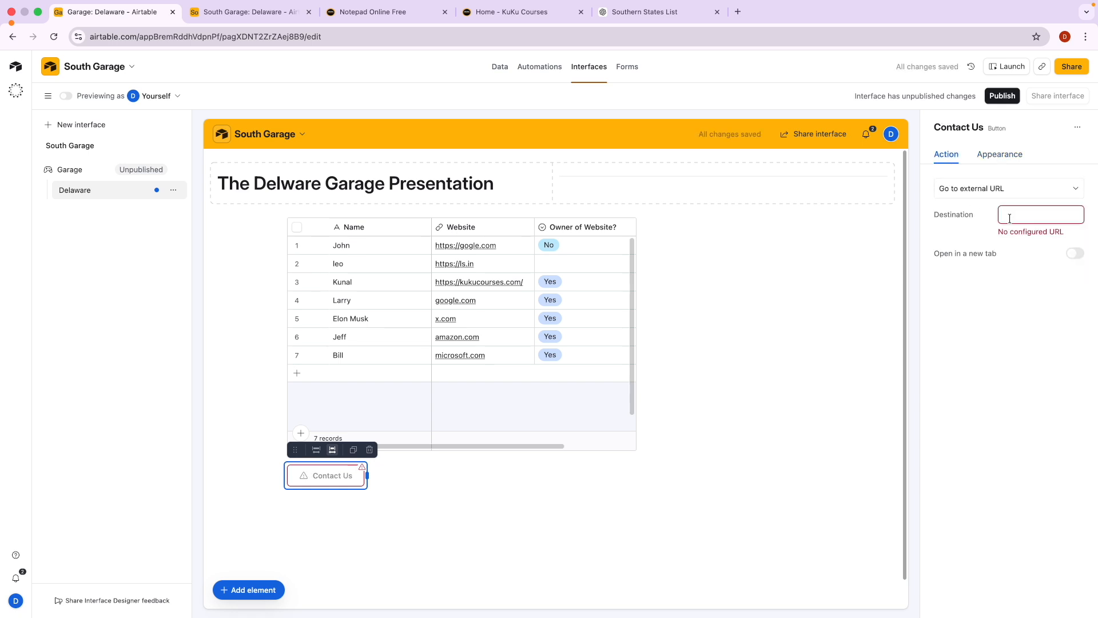
left_click(498, 12)
scroll(445, 390, "down", 20)
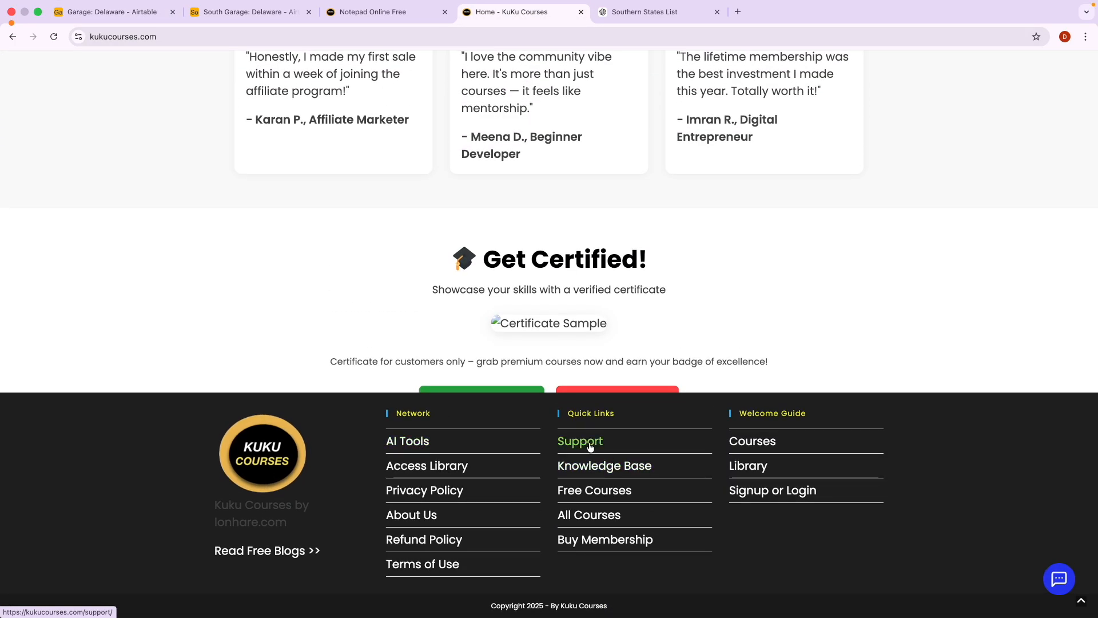
left_click(582, 441)
left_click(528, 37)
key("ctrl+c")
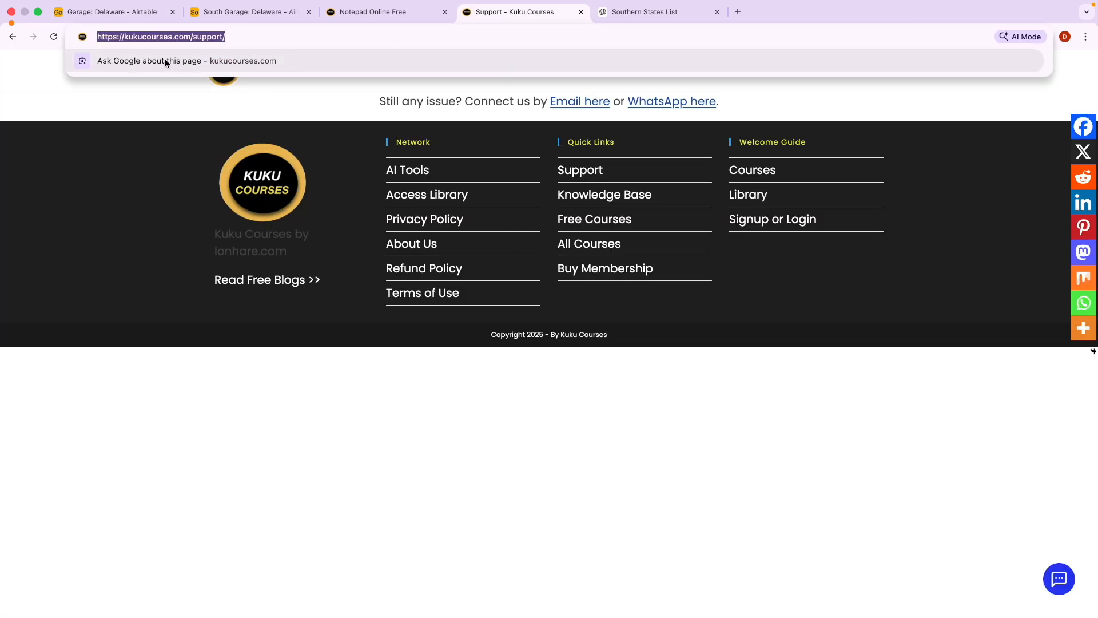
left_click(105, 11)
left_click(1024, 212)
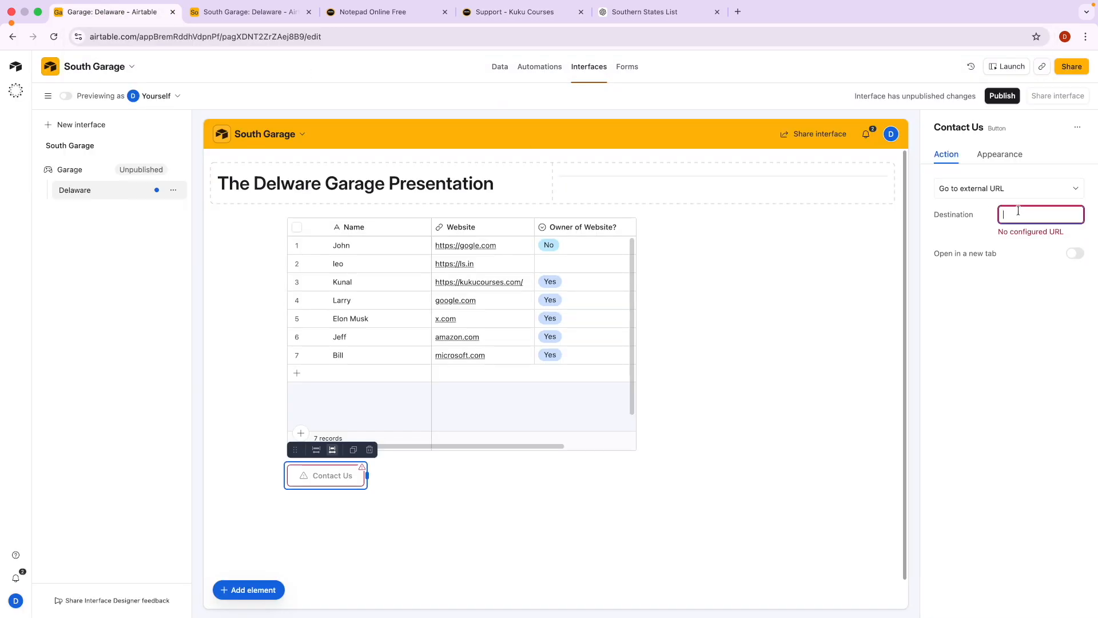
key("ctrl+v")
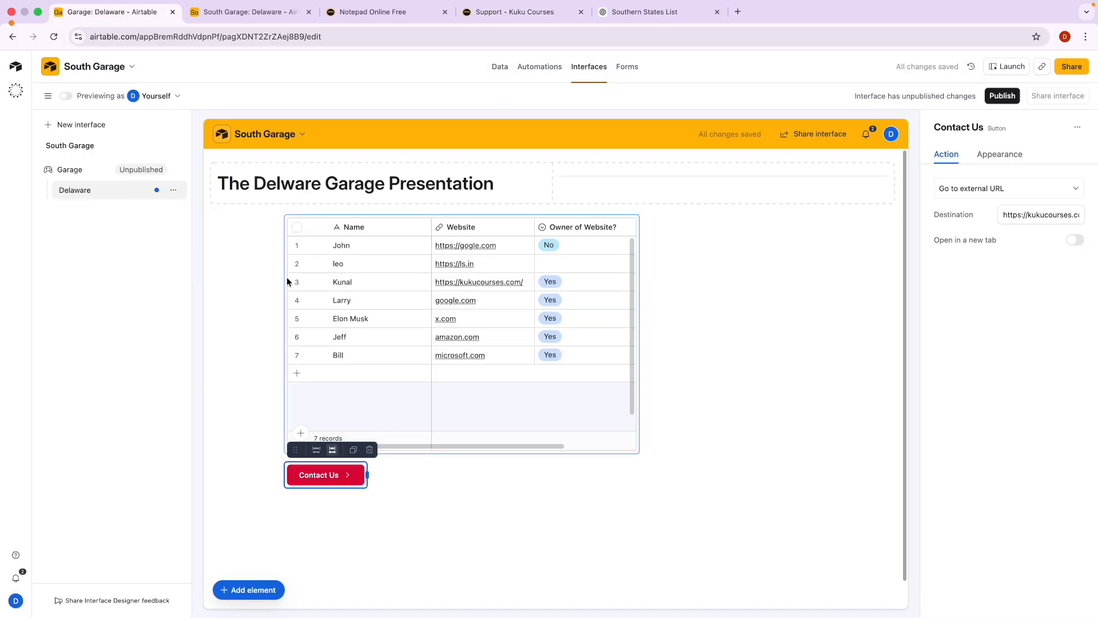
left_click(373, 188)
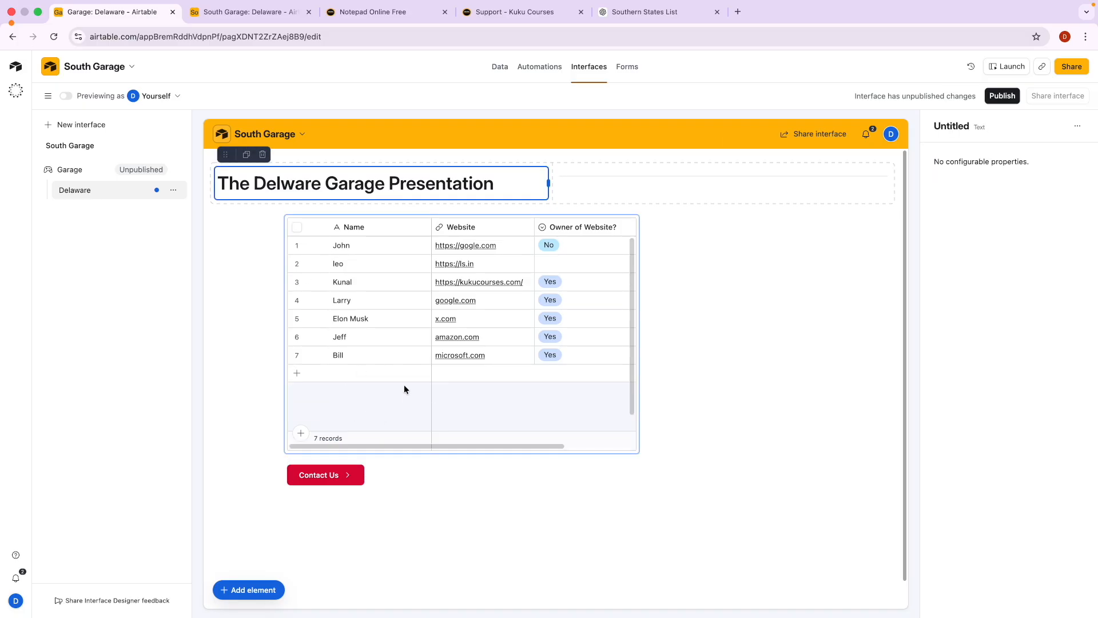
left_click(723, 363)
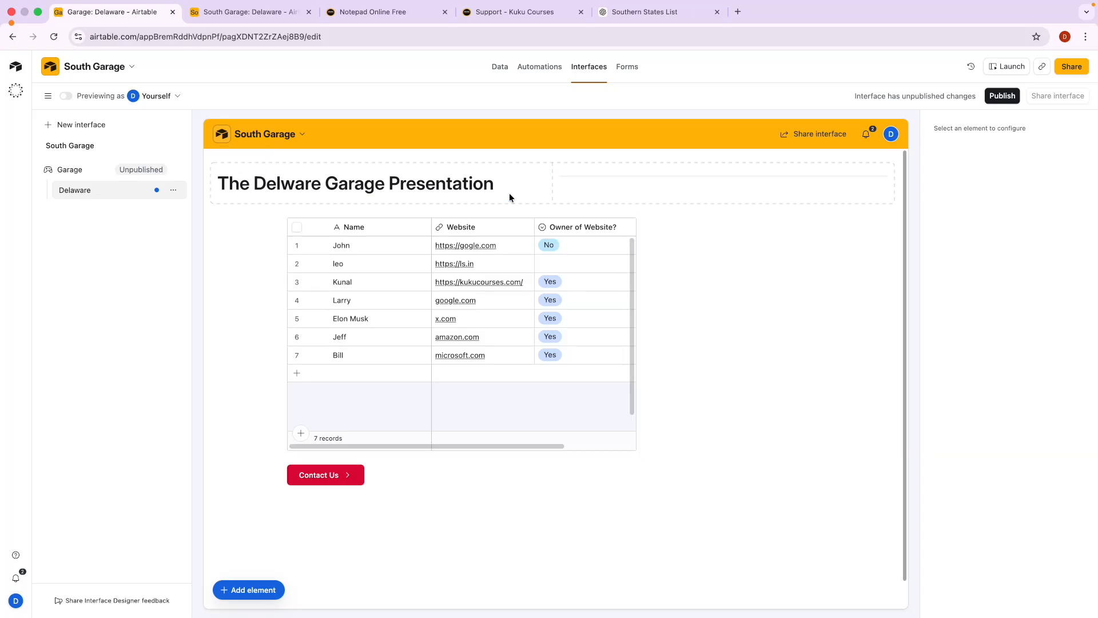
Publish the Garage interface and copy its share link.
left_click(1010, 96)
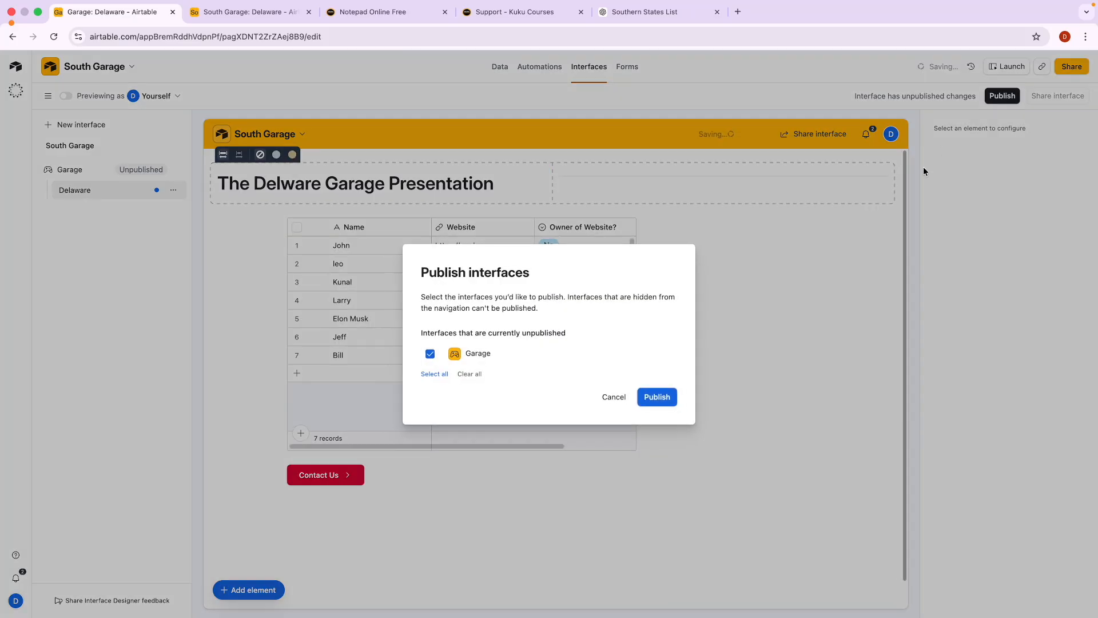
left_click(667, 396)
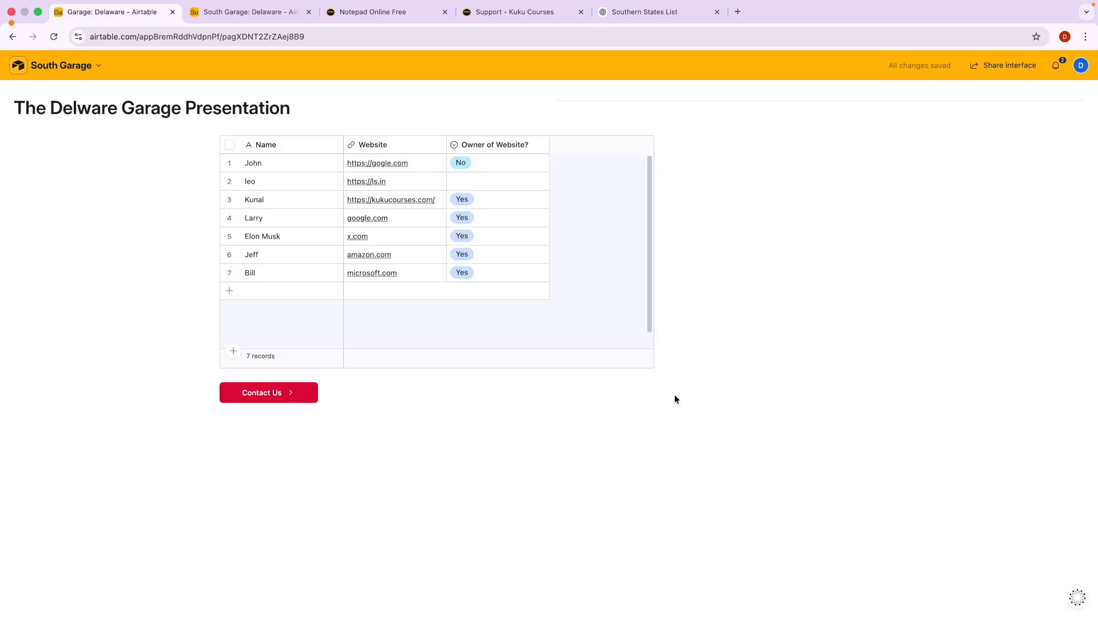
left_click(1002, 72)
left_click(1021, 98)
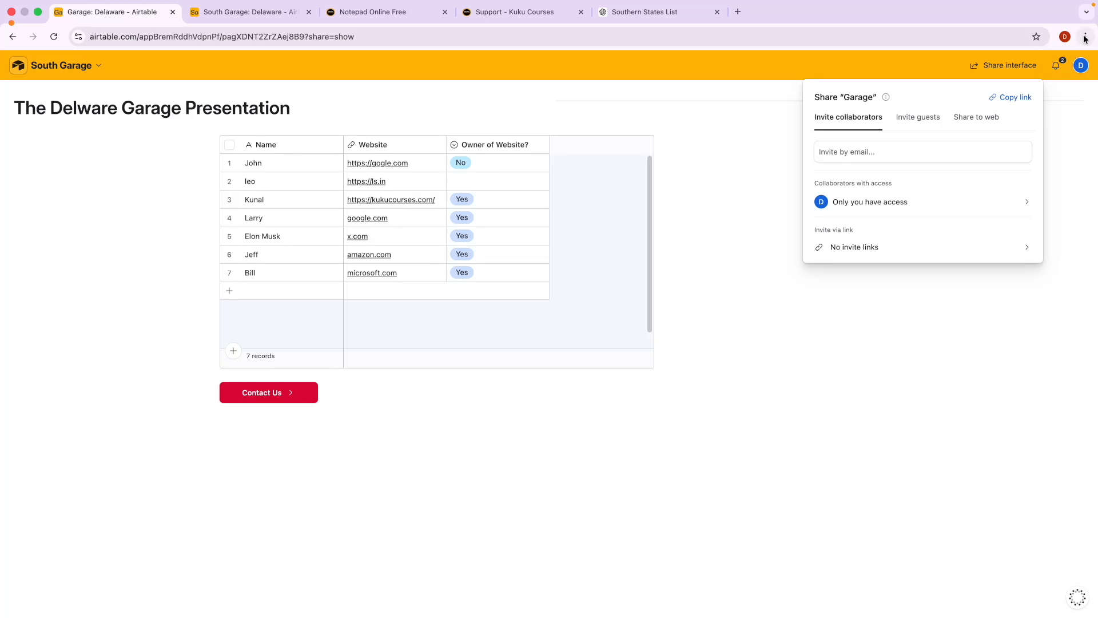
Load the copied interface link in a private browsing window.
left_click(1084, 37)
left_click(1025, 92)
key("Return")
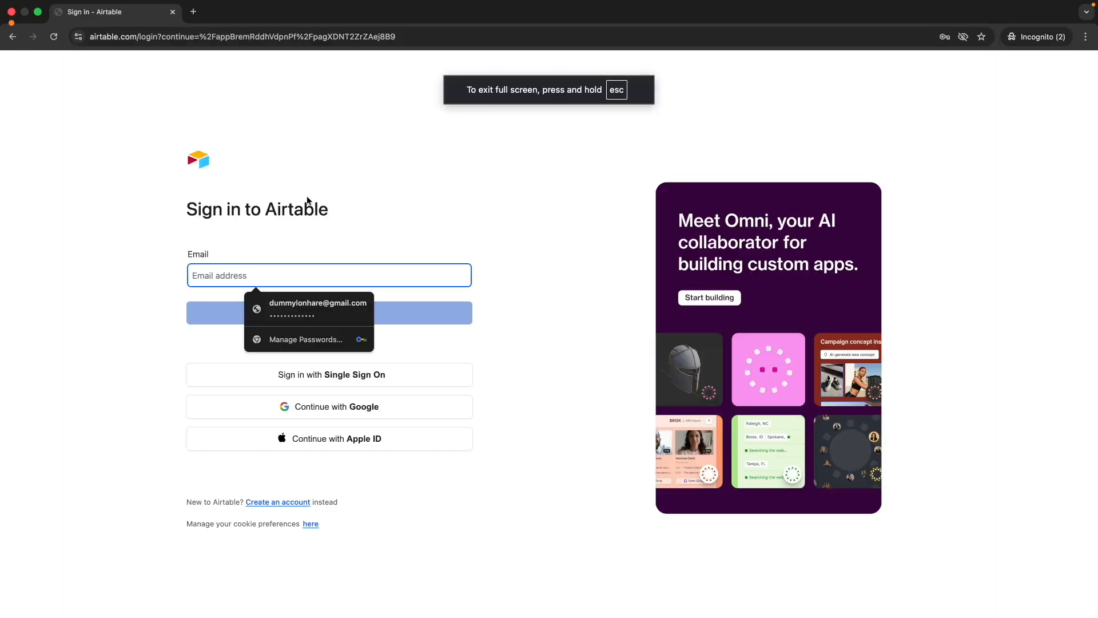
key("ctrl+Left")
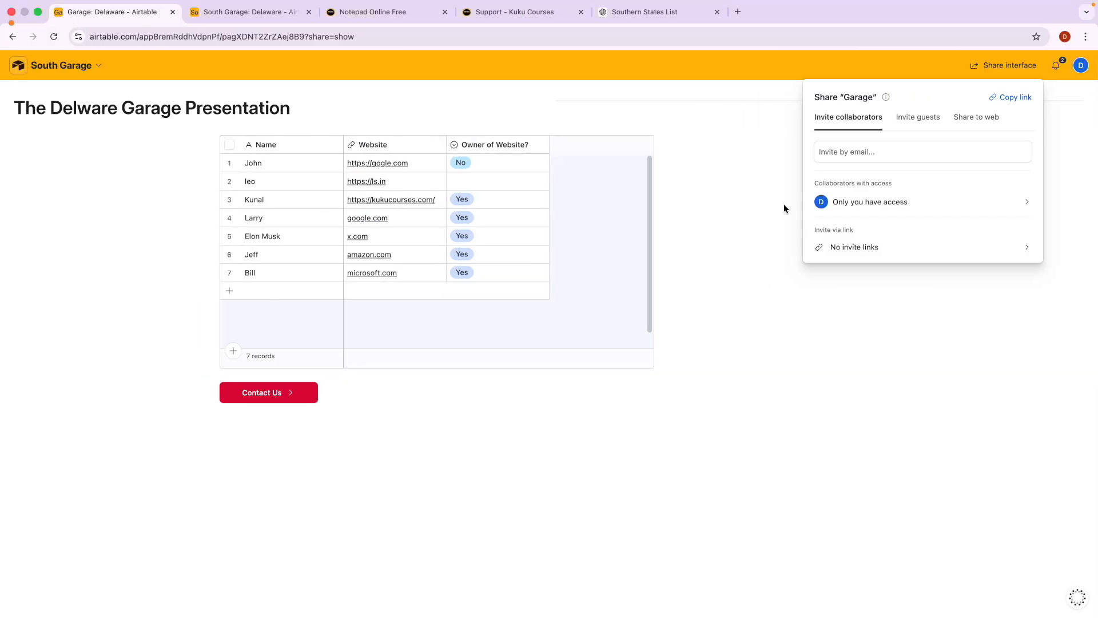
Check the public web-sharing options, which require the Team plan.
left_click(978, 118)
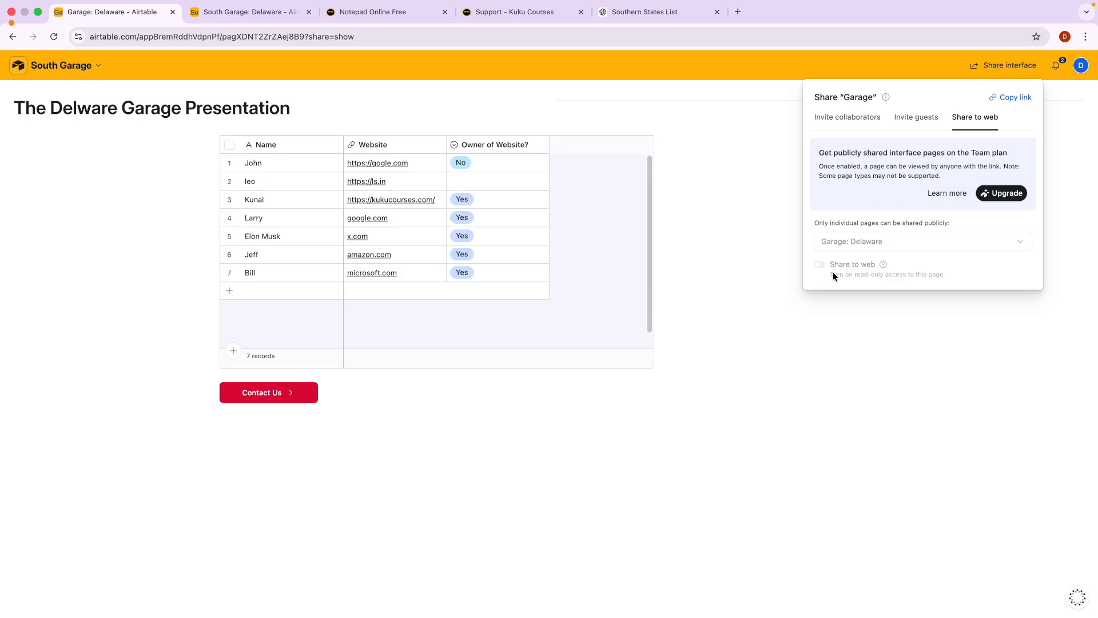
left_click(850, 118)
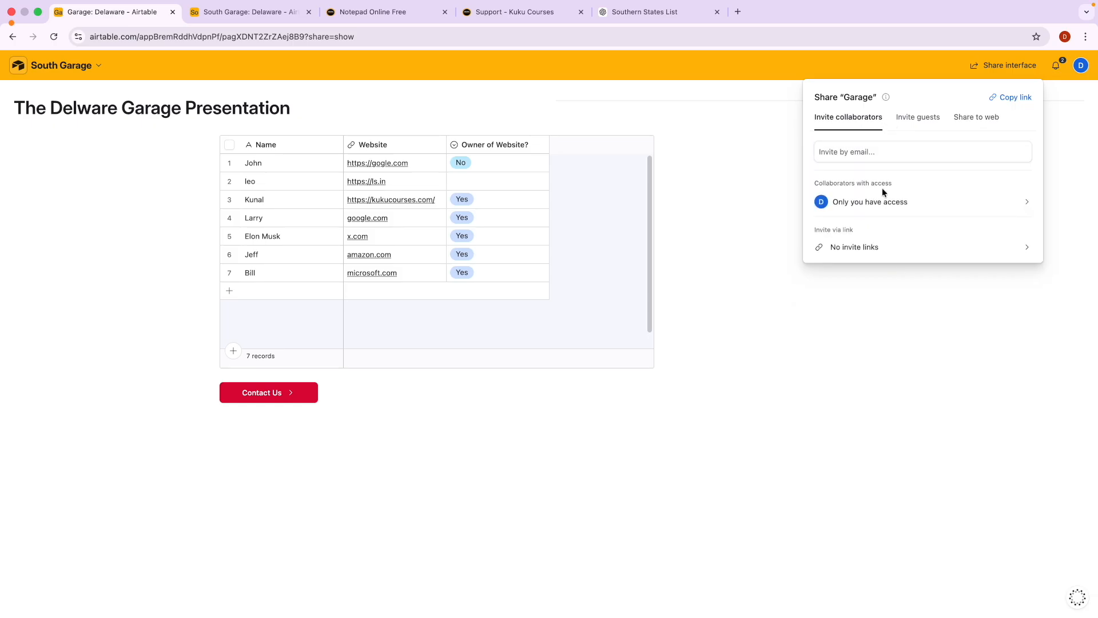
key("ctrl+Right")
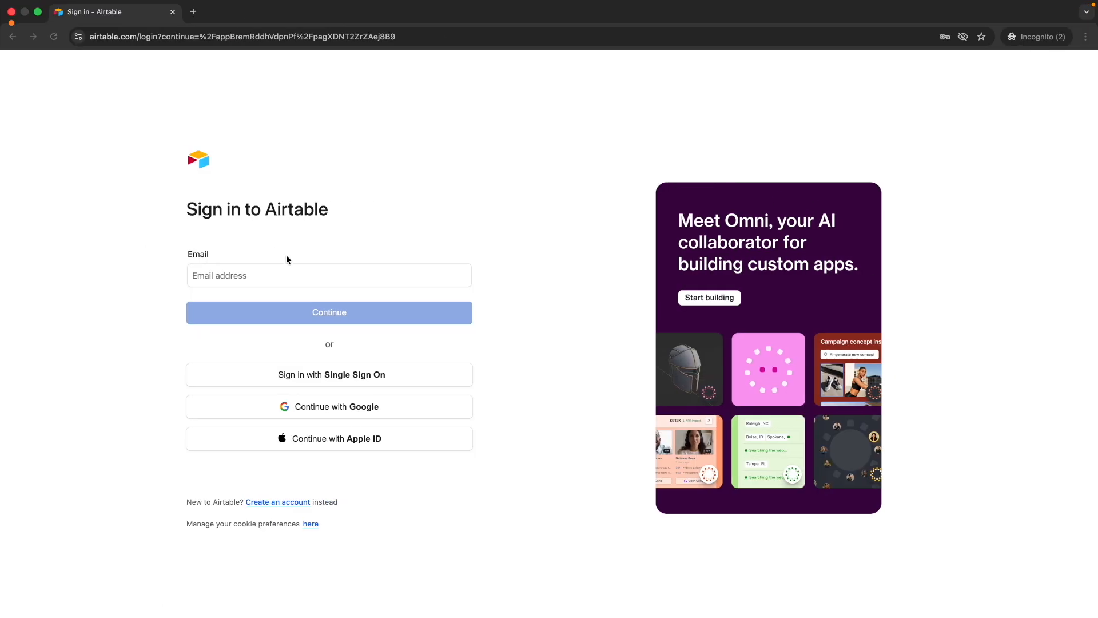
key("ctrl+Left")
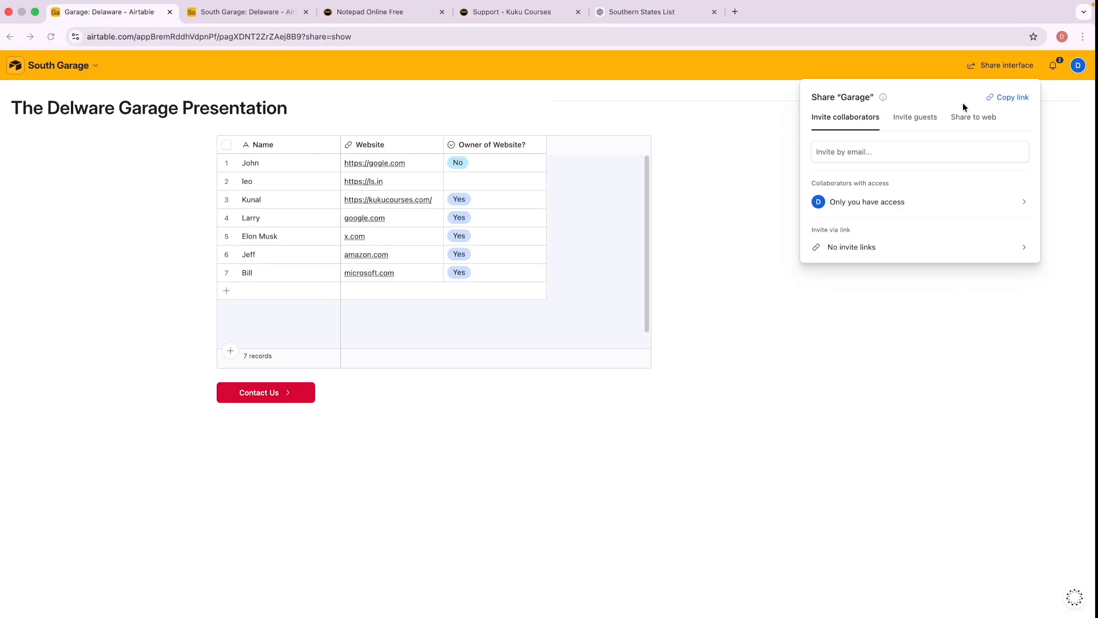
Load the interface link in the other browser profile and close the Reviews tab.
left_click(1064, 37)
left_click(940, 291)
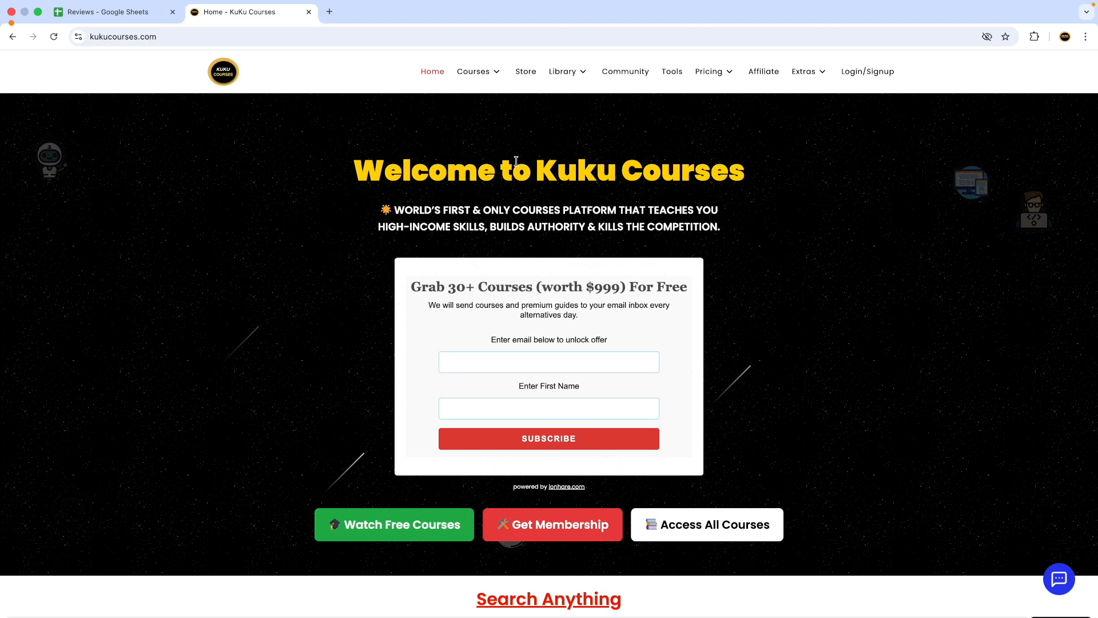
left_click(329, 12)
key("Return")
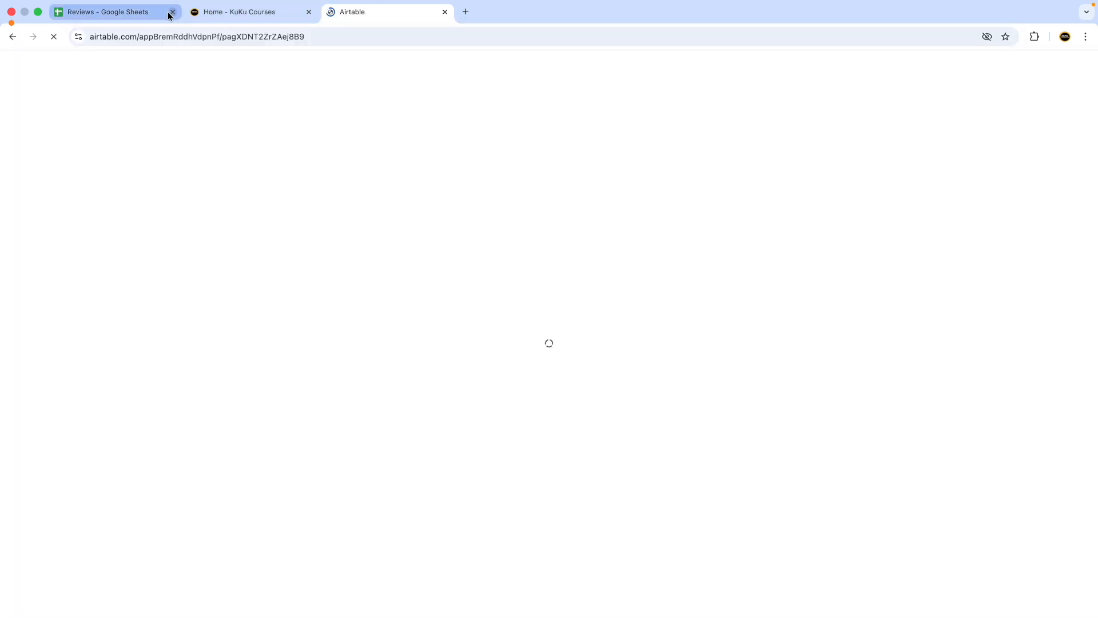
left_click(172, 12)
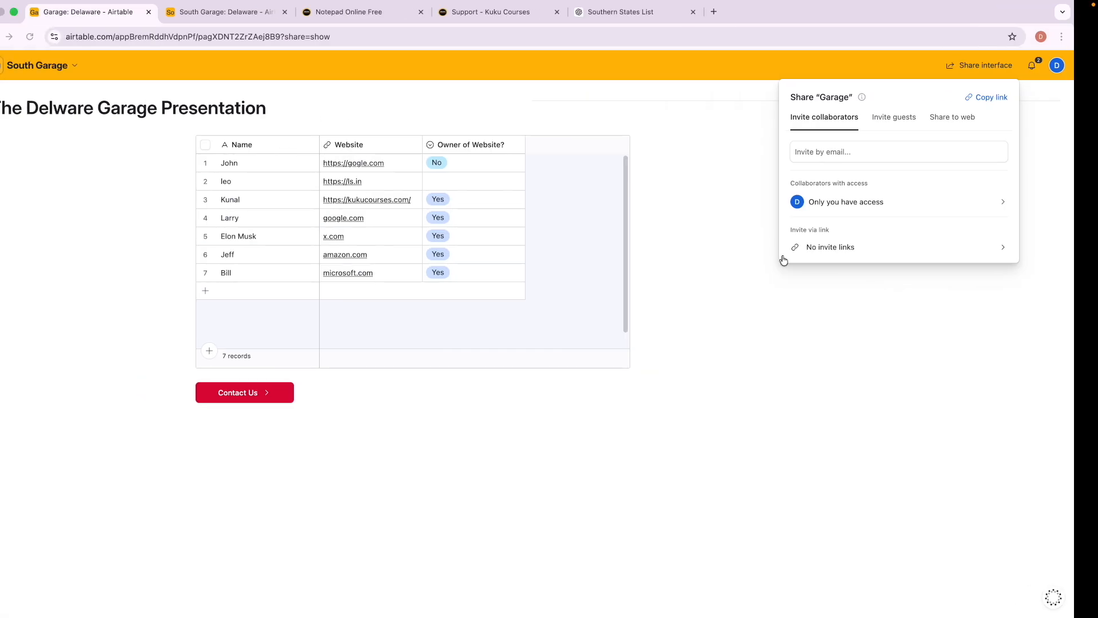
Create a new collaborator invite link with Read only permission.
left_click(910, 248)
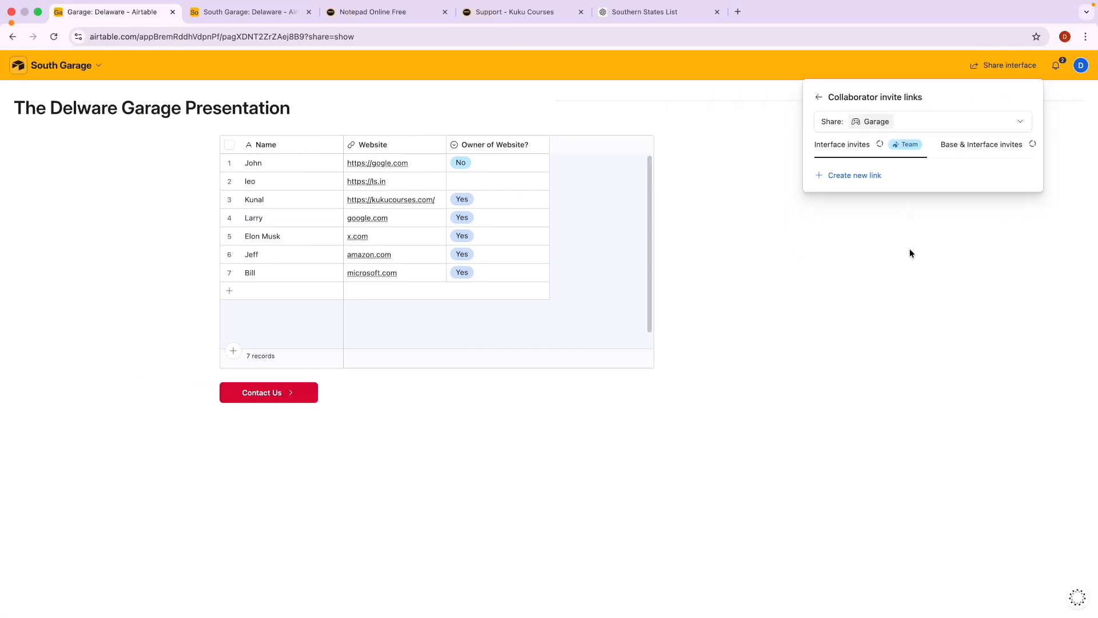
left_click(865, 175)
left_click(886, 163)
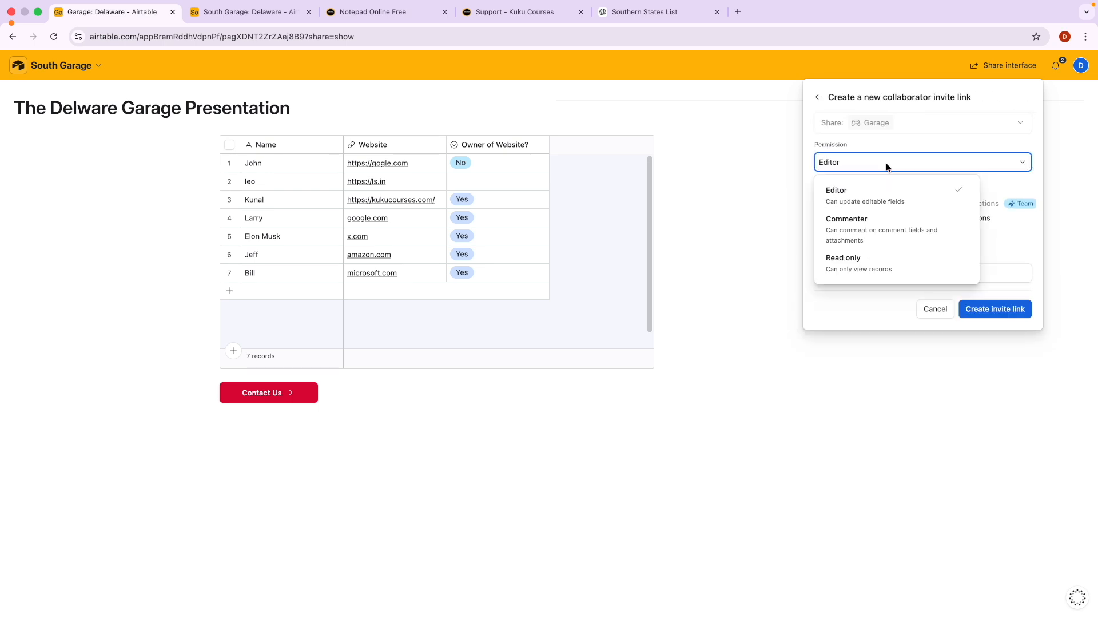
left_click(868, 267)
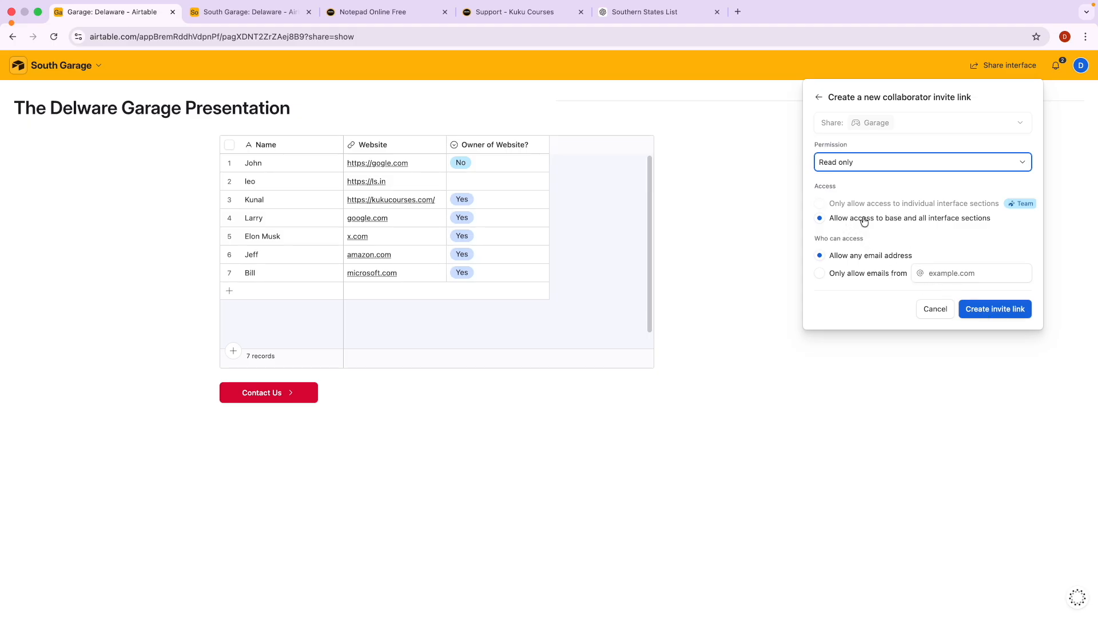
left_click(1001, 308)
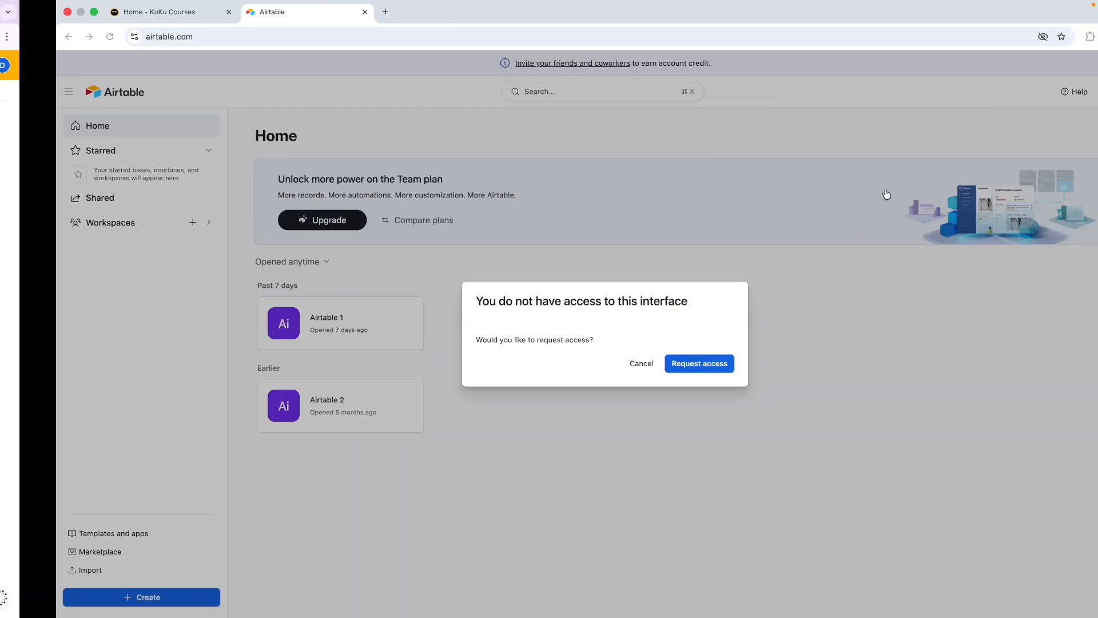
Load the read-only invite link in a new tab in the other profile.
left_click(330, 11)
key("Return")
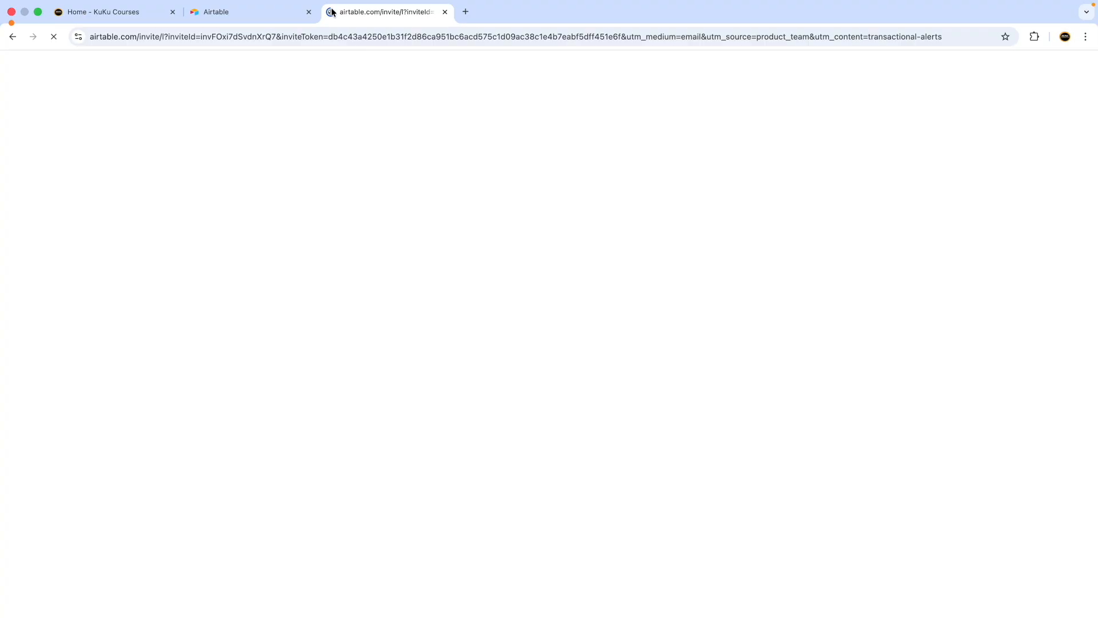
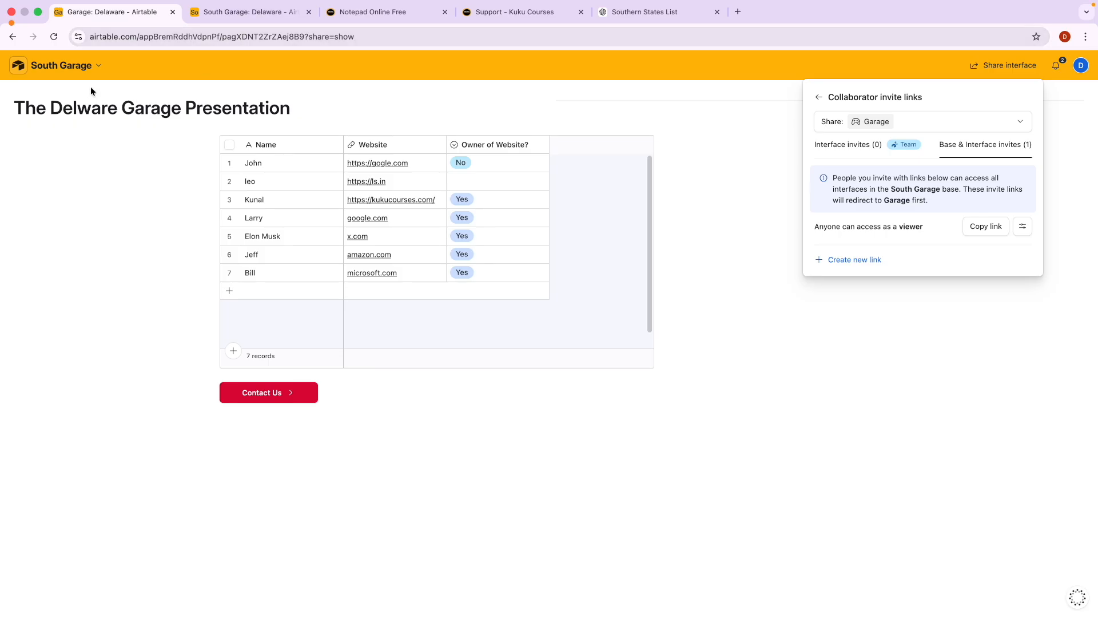
Return Home and reopen South Garage's 'The Delware Garage Presentation' page, repeating via the base menu.
left_click(25, 67)
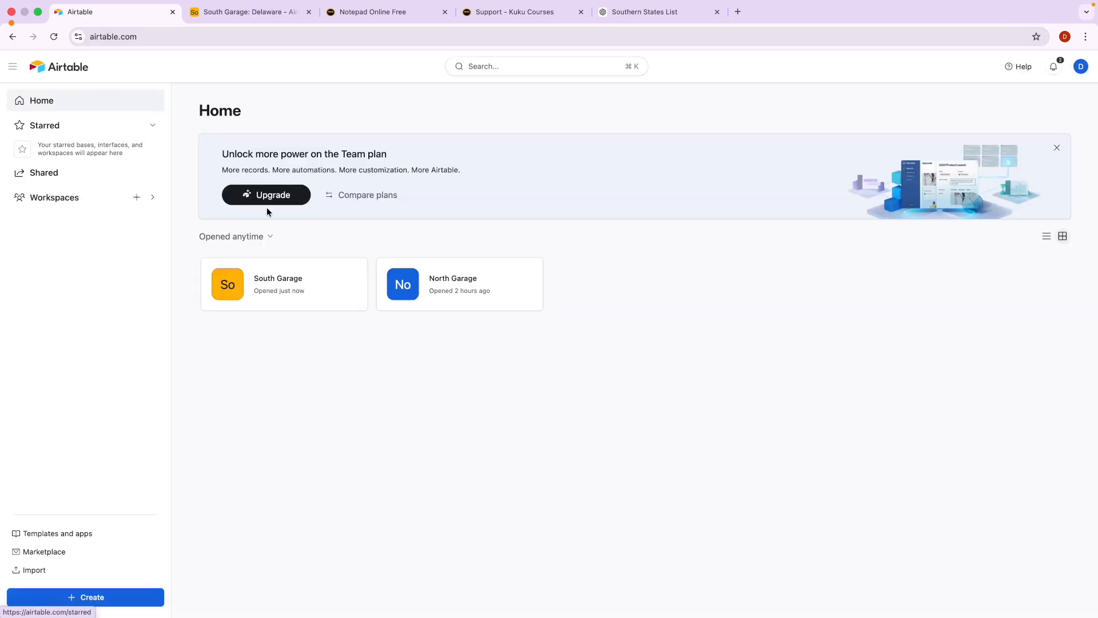
left_click(278, 295)
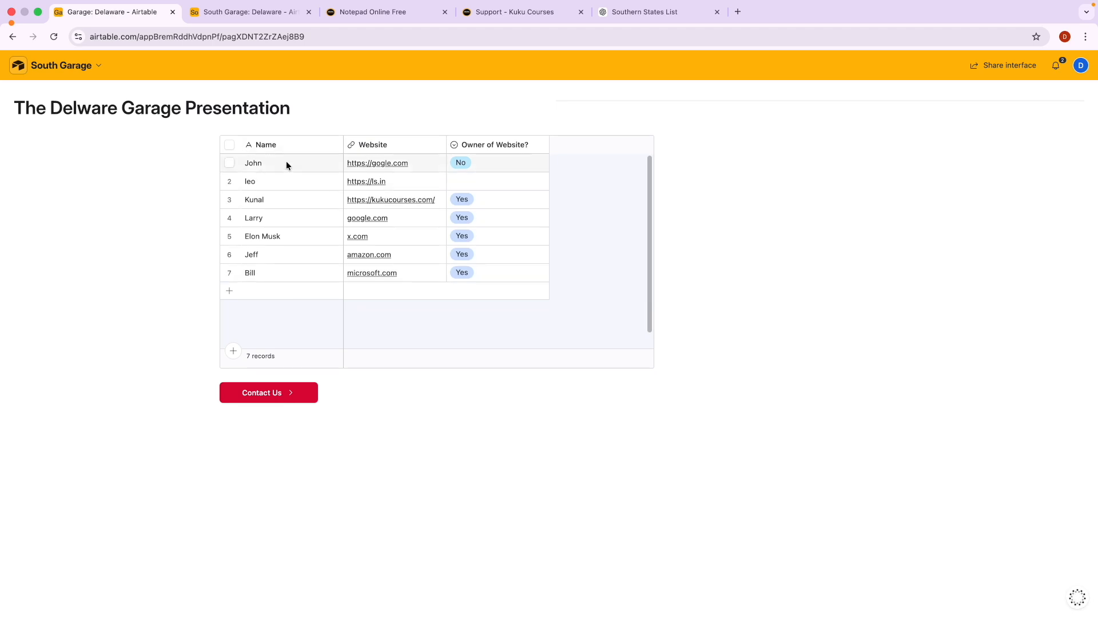
left_click(18, 65)
left_click(326, 293)
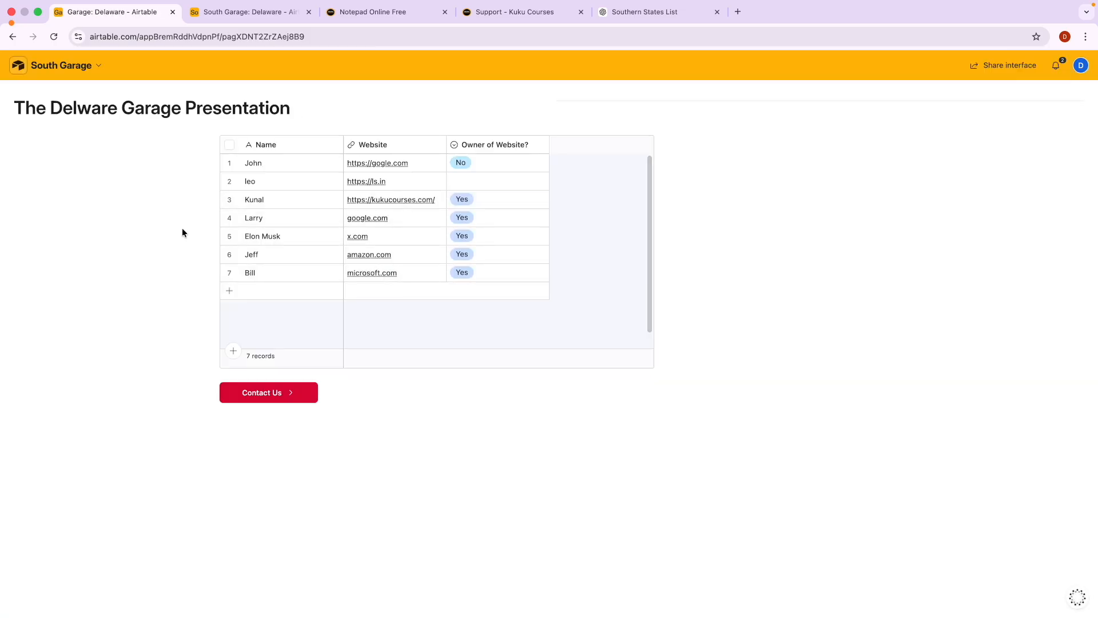
left_click(90, 68)
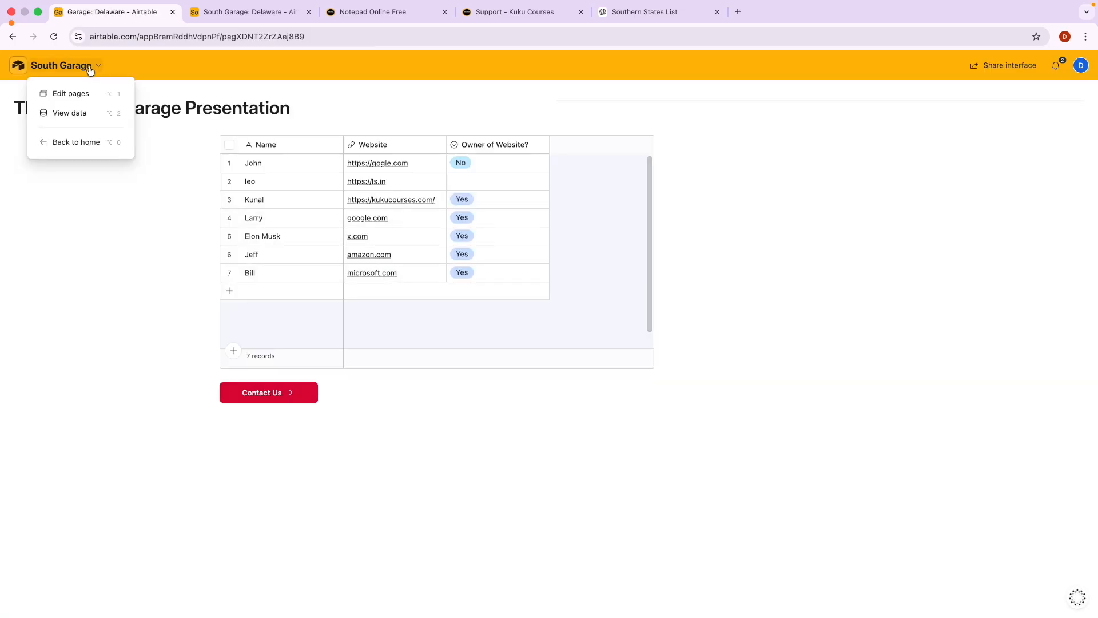
left_click(80, 142)
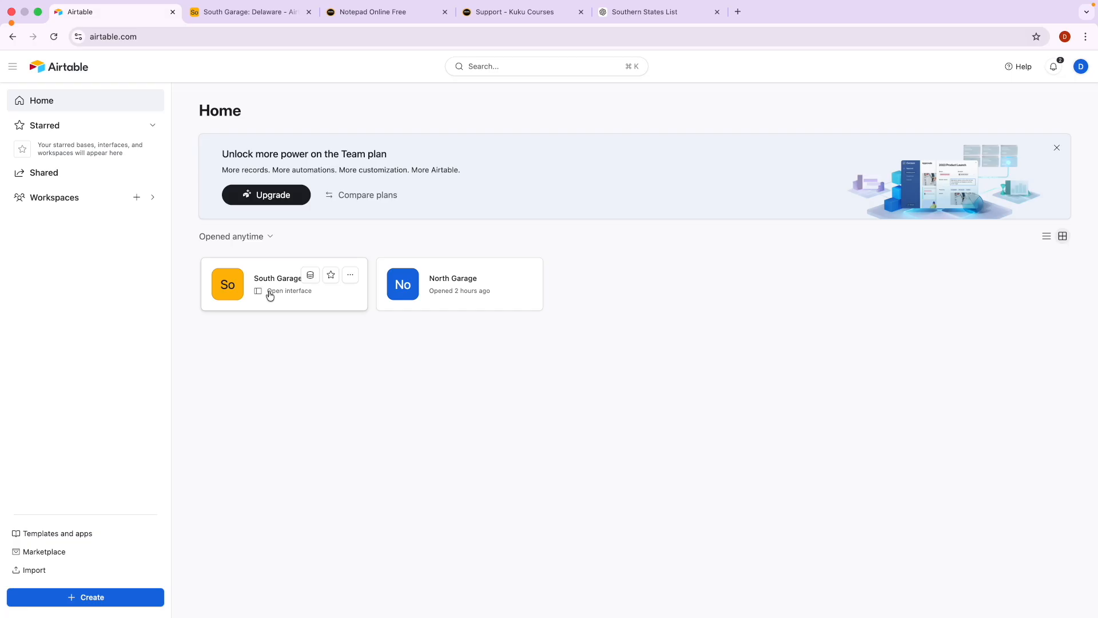
left_click(284, 294)
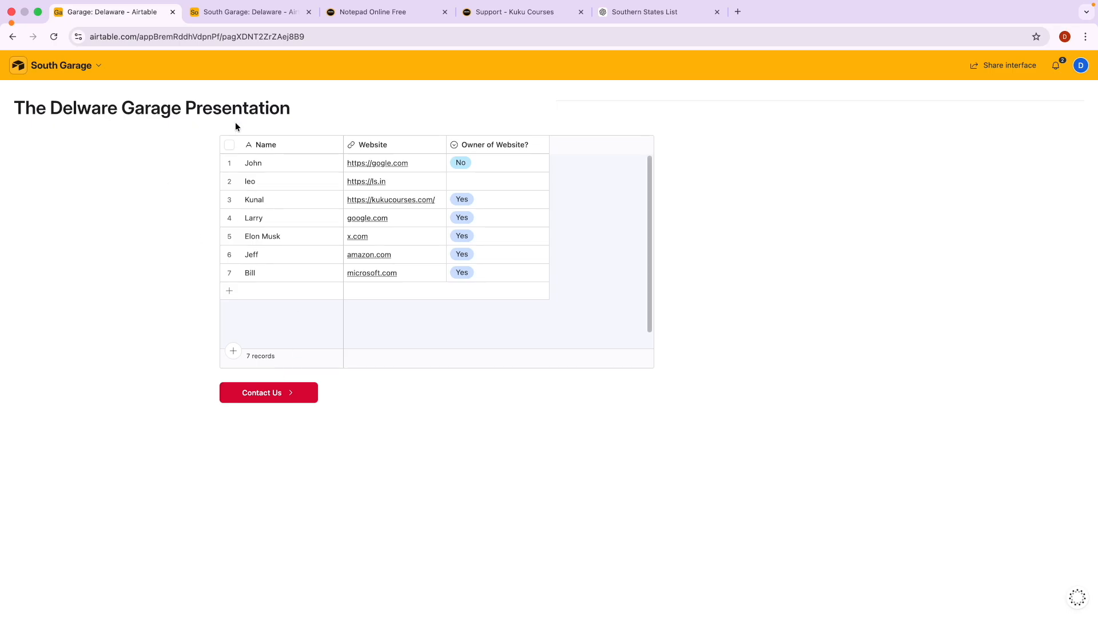
left_click(96, 68)
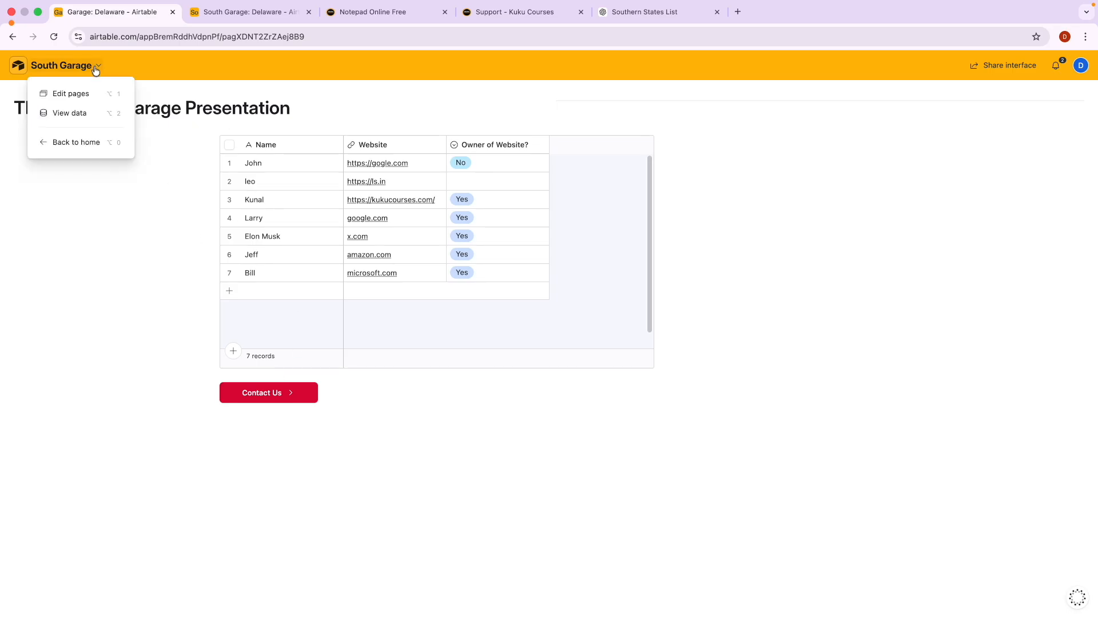
In the page editor, give the title block a light yellow background and check the Delaware table data.
left_click(85, 94)
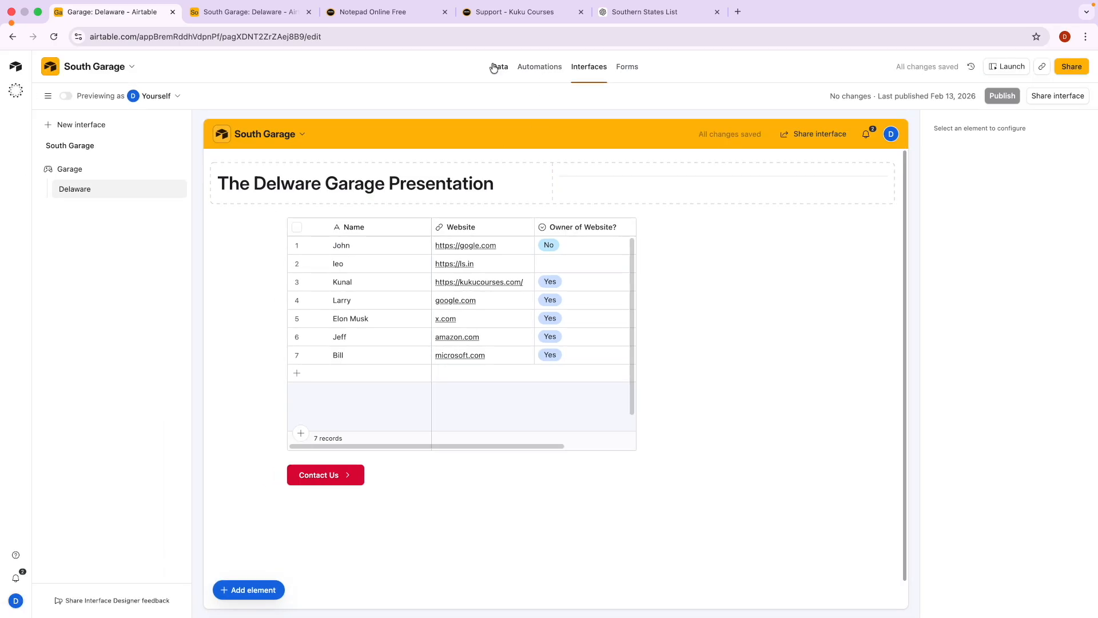
left_click(500, 66)
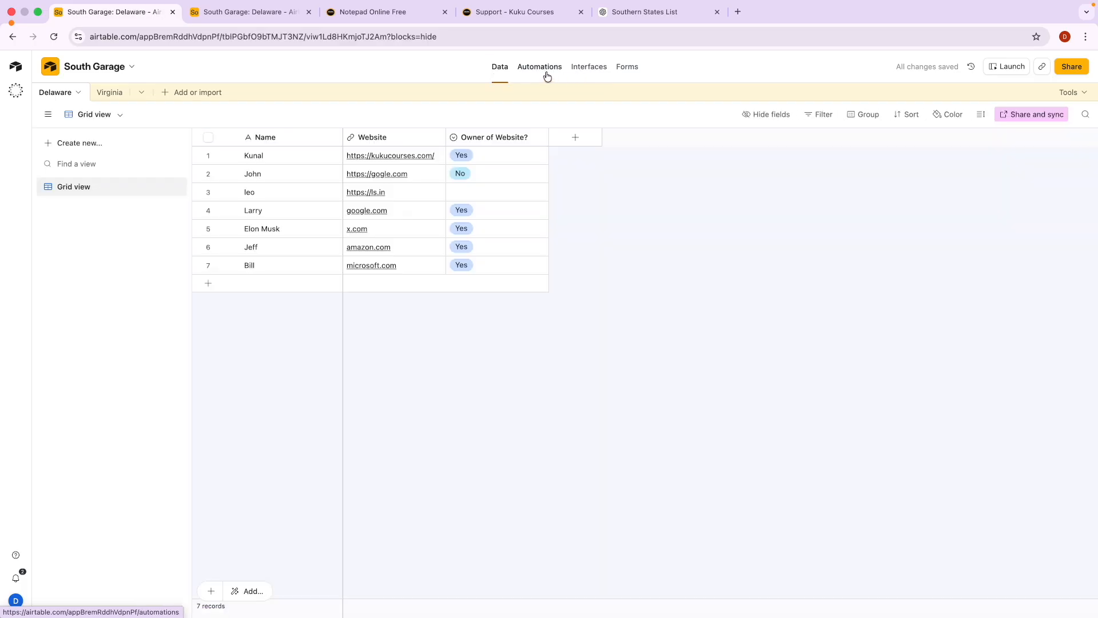
left_click(589, 69)
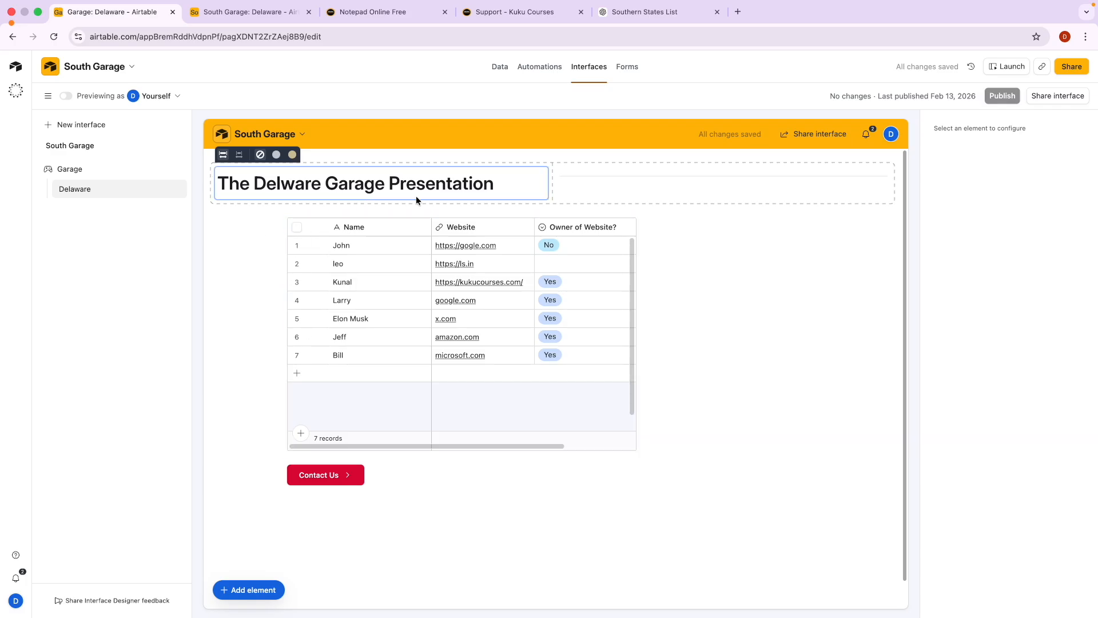
left_click(292, 154)
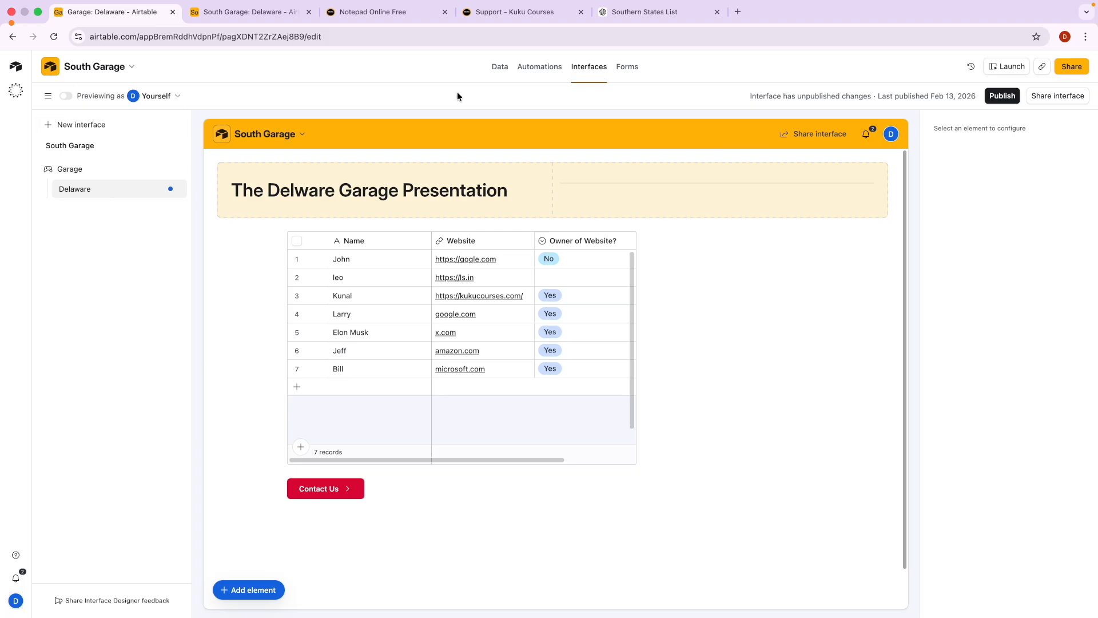
left_click(508, 67)
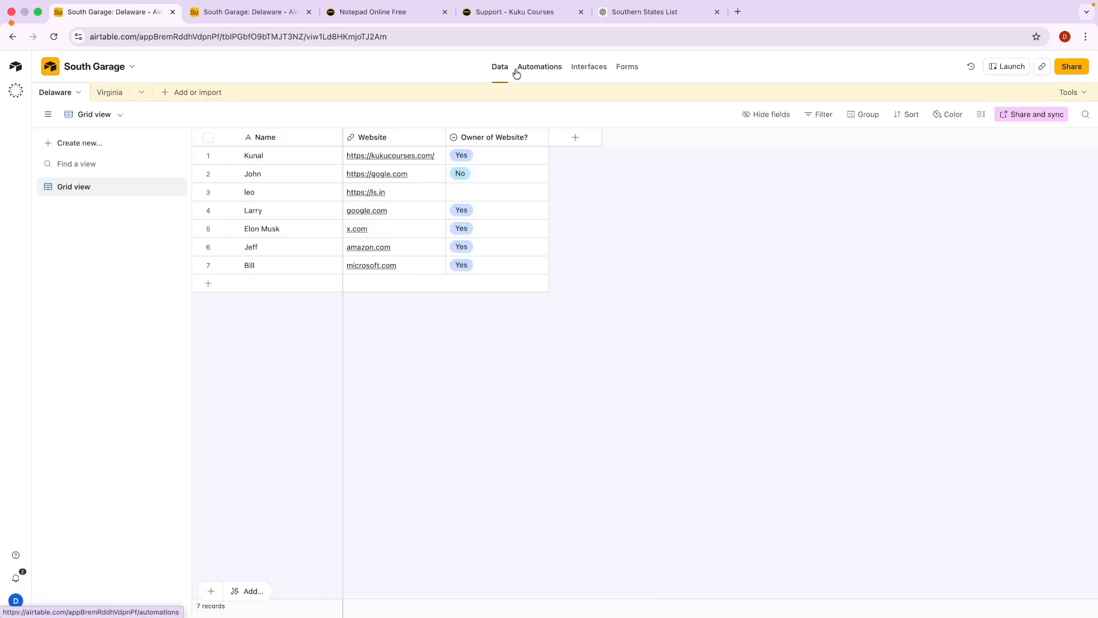
left_click(386, 19)
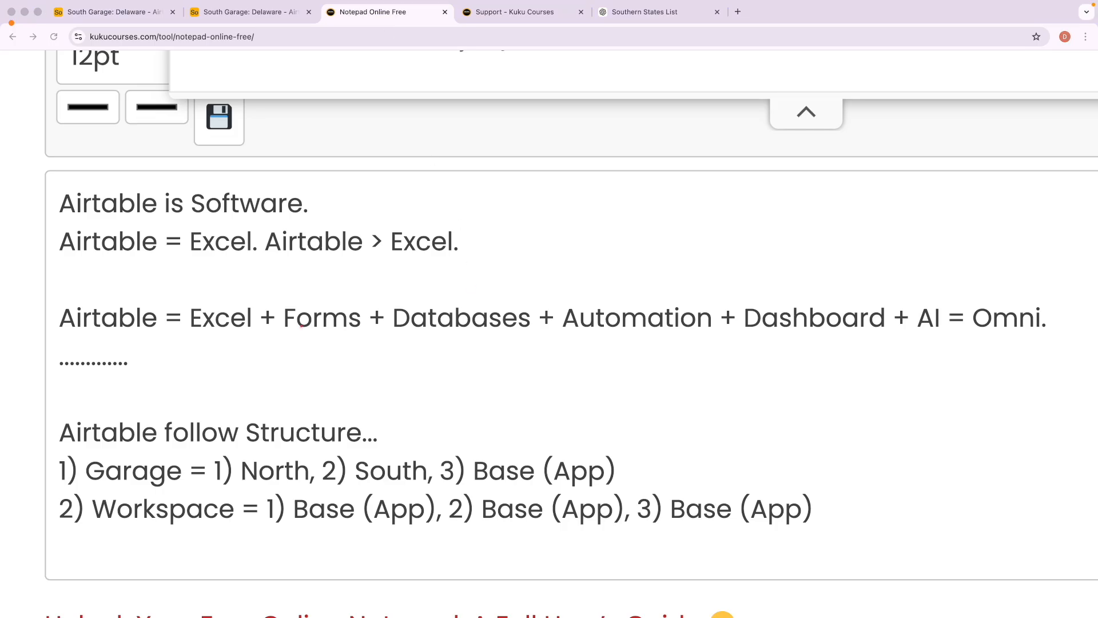
Circle Airtable and number Excel, Forms, Databases, Automation, Dashboard 1–5 in red on the formula line.
mouse_move(196, 332)
left_mouse_down()
mouse_move(891, 334)
mouse_move(823, 281)
mouse_move(291, 274)
mouse_move(171, 326)
mouse_move(201, 346)
left_mouse_up()
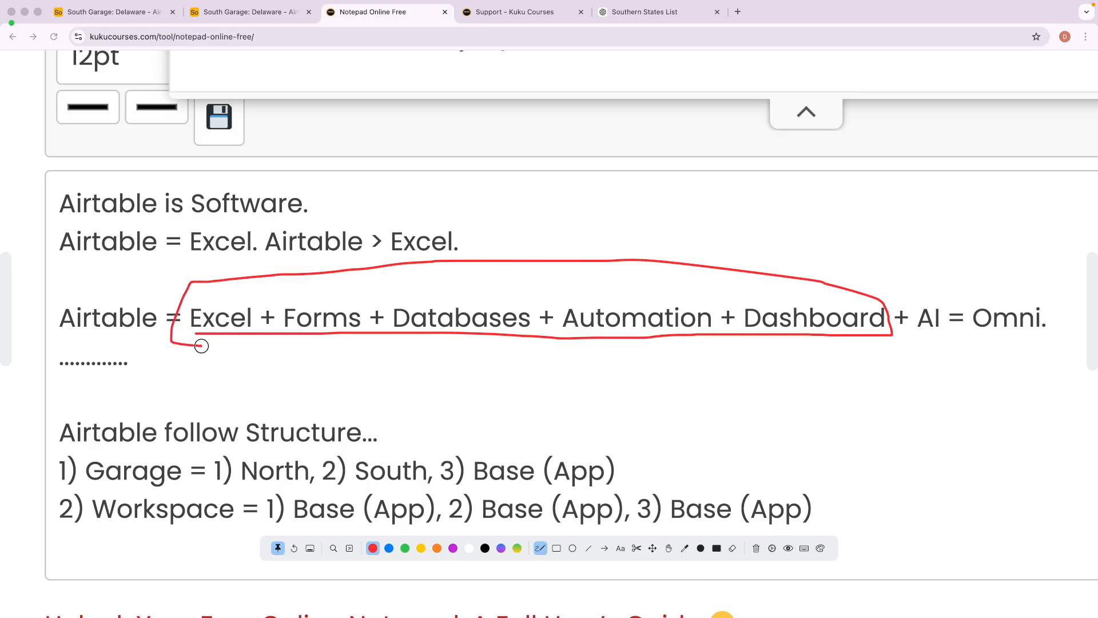
mouse_move(101, 300)
left_mouse_down()
mouse_move(54, 307)
mouse_move(135, 349)
mouse_move(163, 303)
mouse_move(104, 298)
left_mouse_up()
left_click_drag(230, 351, 232, 374)
left_click_drag(313, 359, 349, 369)
left_click_drag(457, 363, 464, 377)
left_click_drag(601, 365, 624, 384)
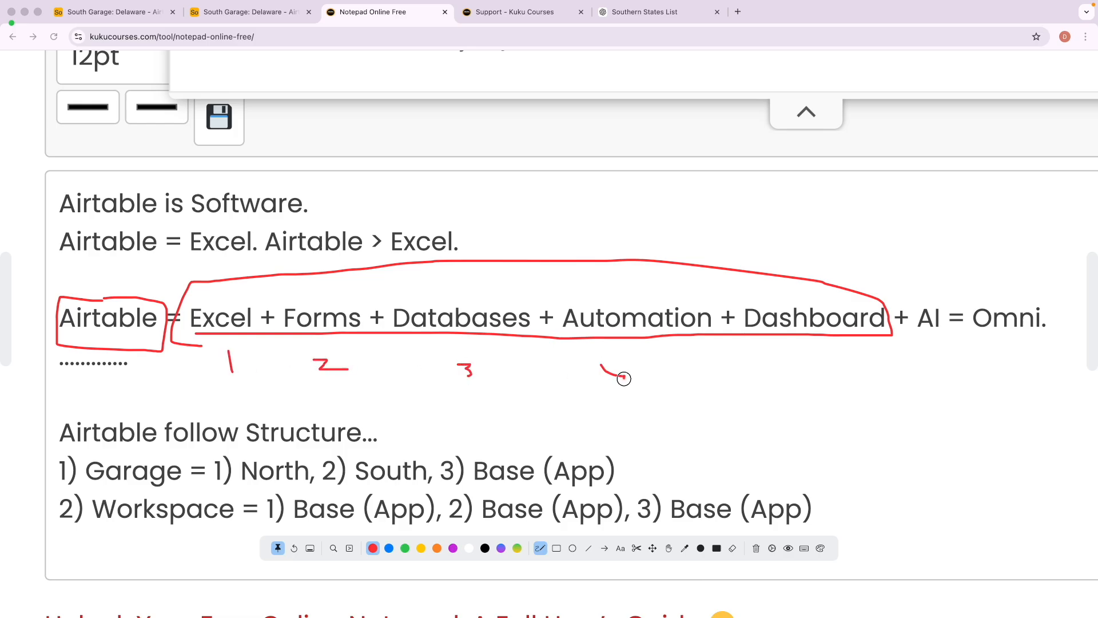
mouse_move(789, 348)
left_mouse_down()
mouse_move(809, 375)
mouse_move(803, 386)
left_mouse_up()
Clear the annotations, select 'AI = Omni', and return to the South Garage tab.
key("Escape")
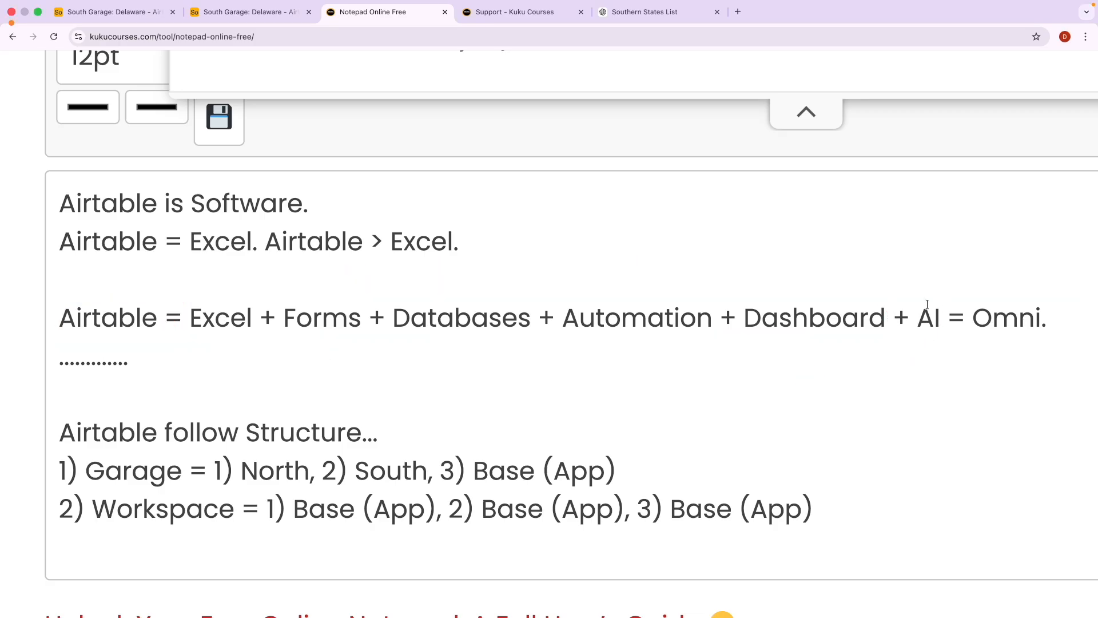
left_click_drag(919, 318, 1042, 317)
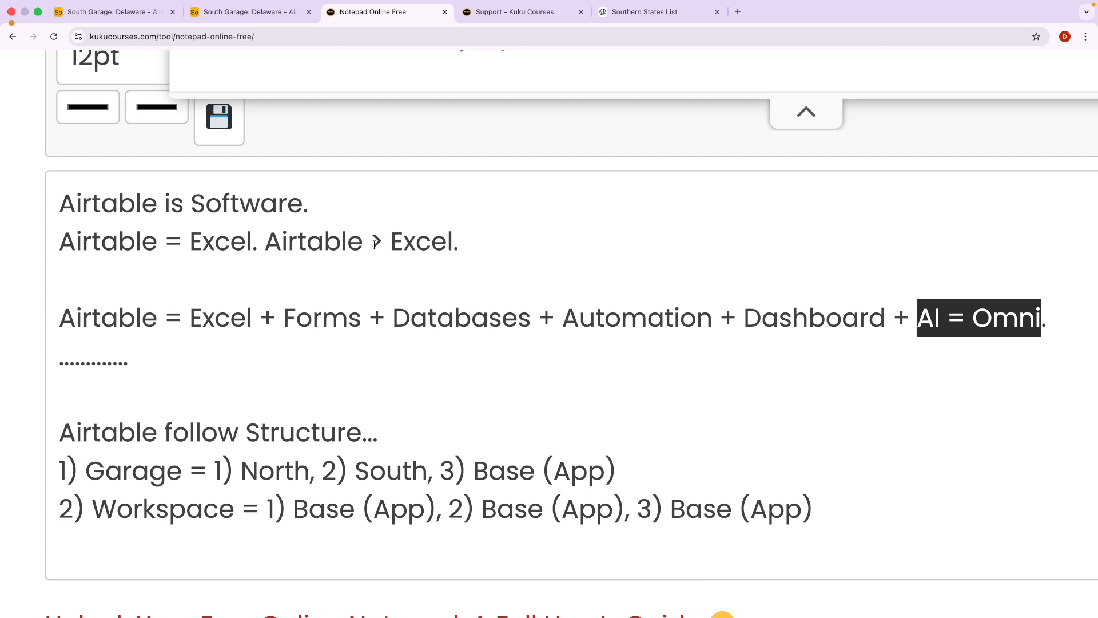
key("ctrl+shift+Tab")
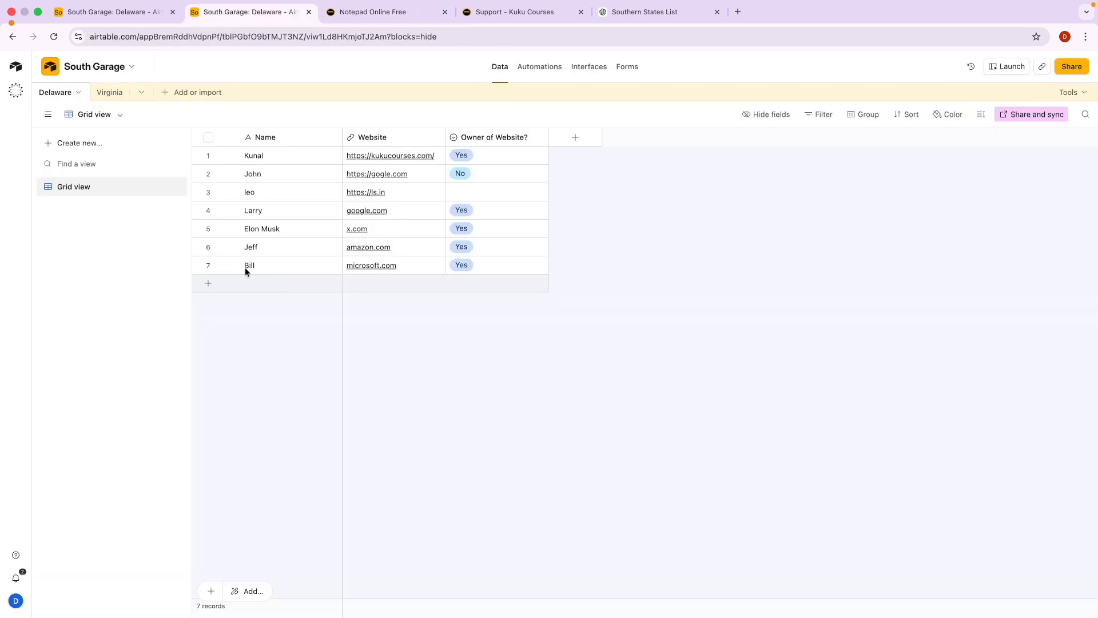
Reopen the South Garage base from Home and bring up the Omni assistant panel.
left_click(20, 68)
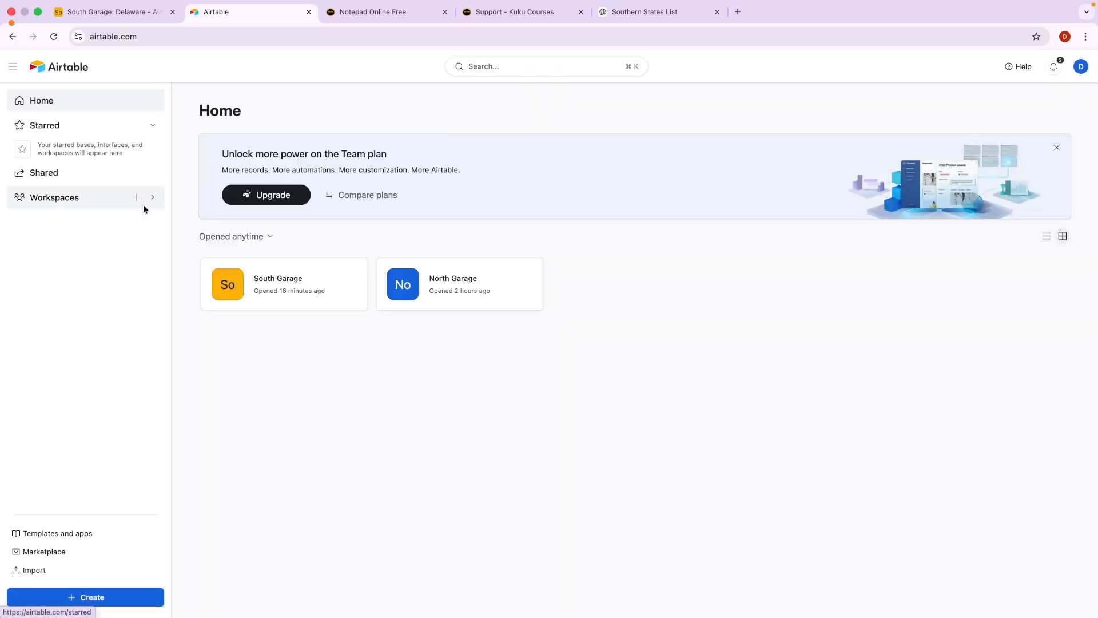
left_click(277, 280)
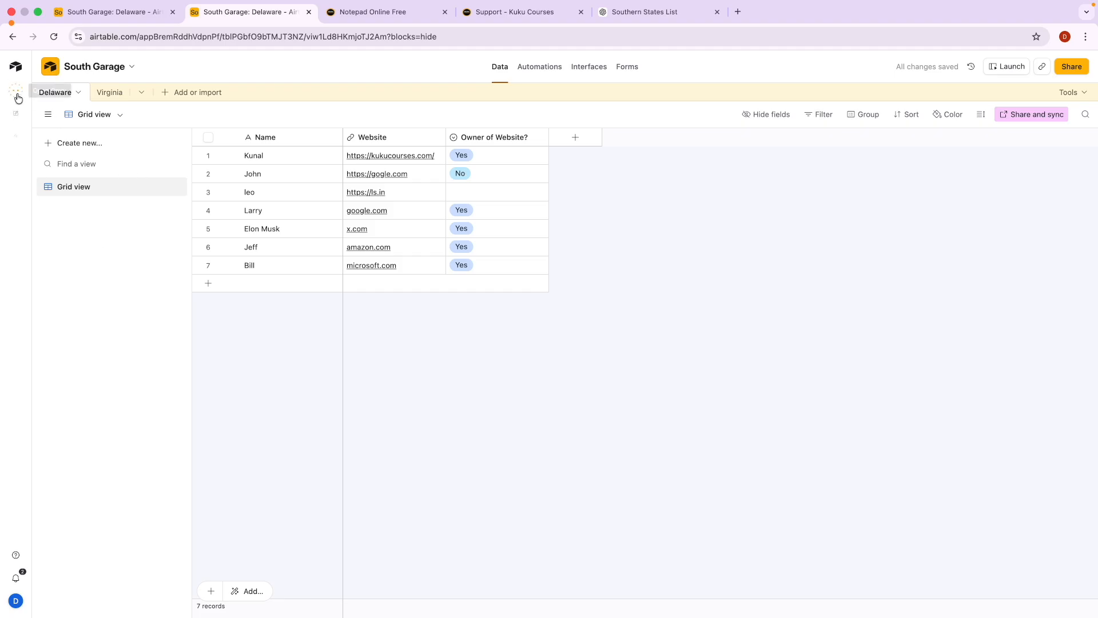
mouse_move(18, 93)
scroll(19, 93, "up", 5)
scroll(18, 94, "down", 5)
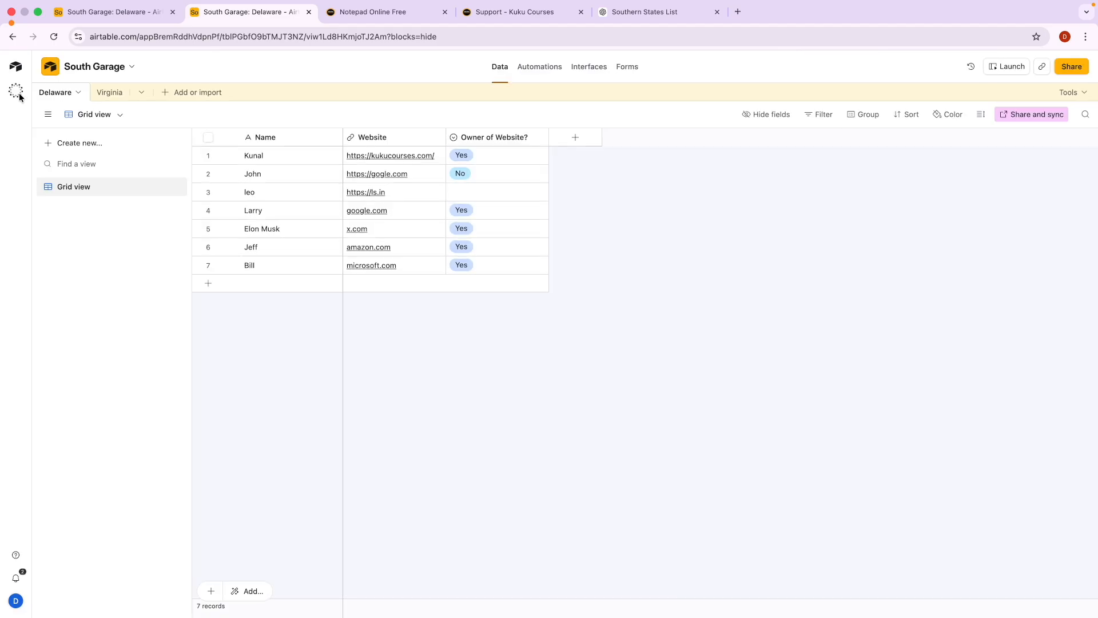
left_click(18, 94)
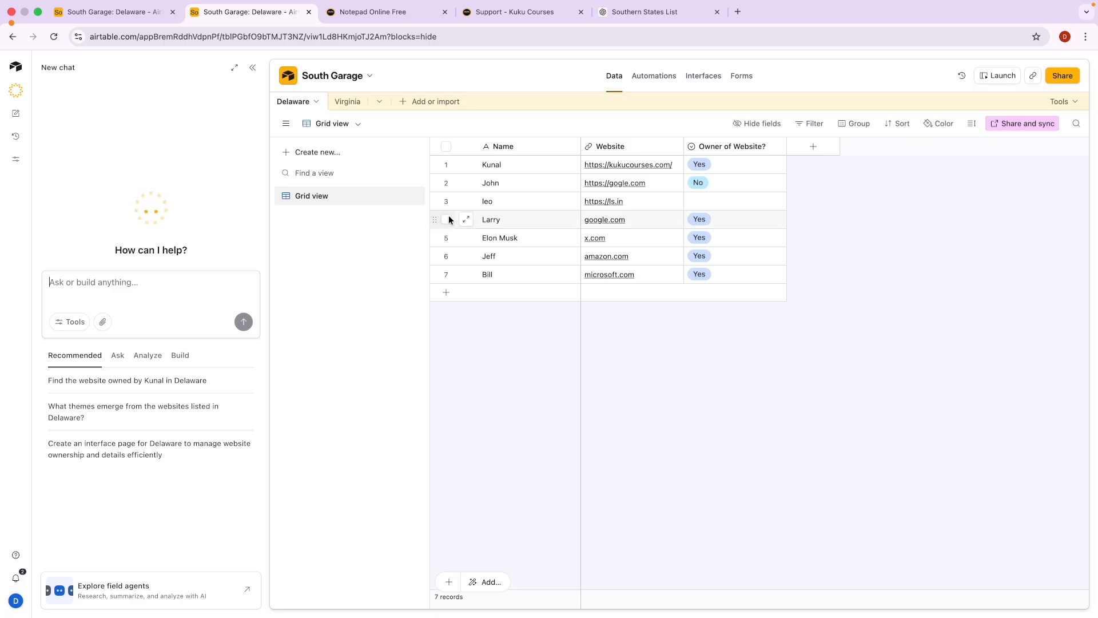
Mark the Owner of Website? column and the Kunal, John, leo and Larry rows in red, then clear them.
key("ctrl+a")
mouse_move(822, 136)
left_mouse_down()
mouse_move(801, 136)
mouse_move(783, 163)
mouse_move(780, 326)
mouse_move(853, 204)
mouse_move(826, 135)
left_mouse_up()
mouse_move(817, 175)
left_mouse_down()
mouse_move(811, 145)
mouse_move(799, 167)
mouse_move(824, 156)
left_mouse_up()
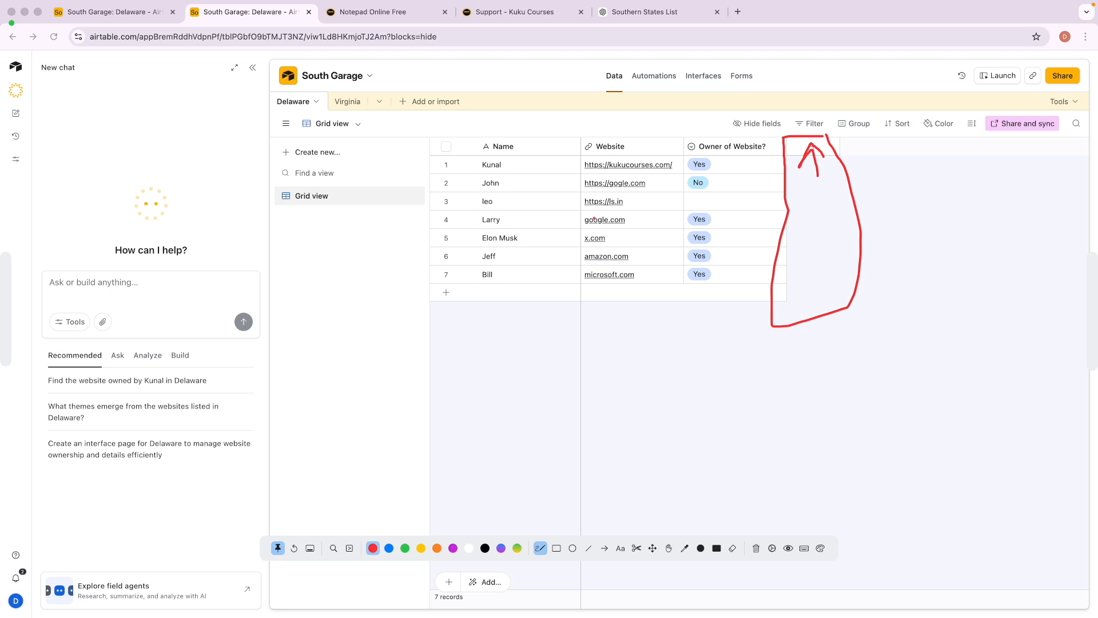
left_click_drag(405, 163, 498, 162)
mouse_move(392, 185)
left_mouse_down()
mouse_move(467, 184)
mouse_move(465, 203)
left_mouse_up()
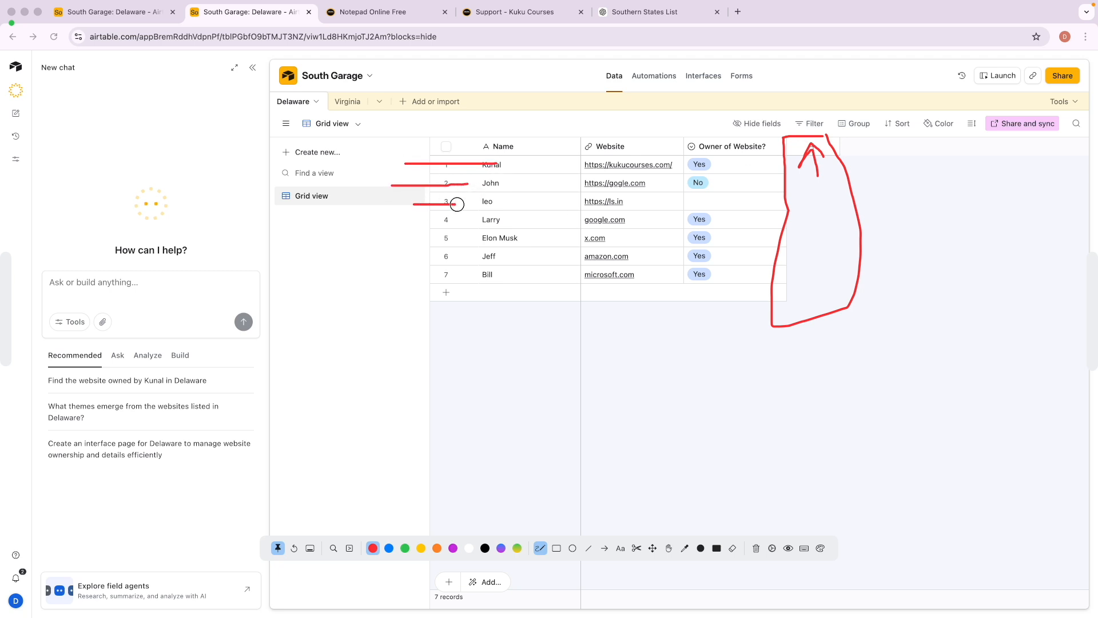
left_click_drag(416, 230, 452, 228)
key("BackSpace")
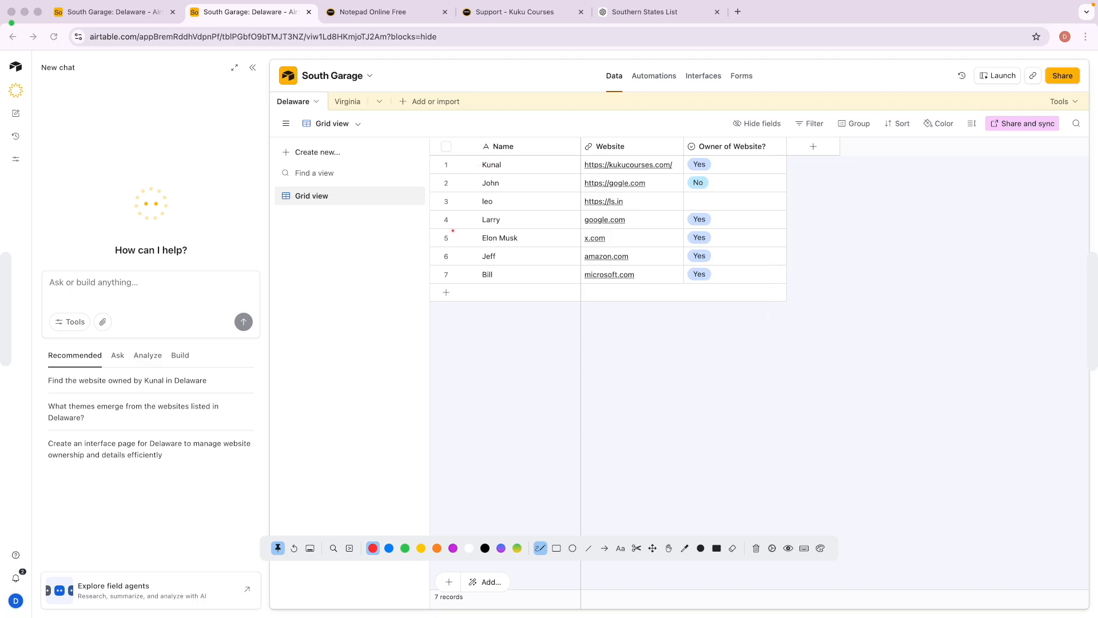
key("Escape")
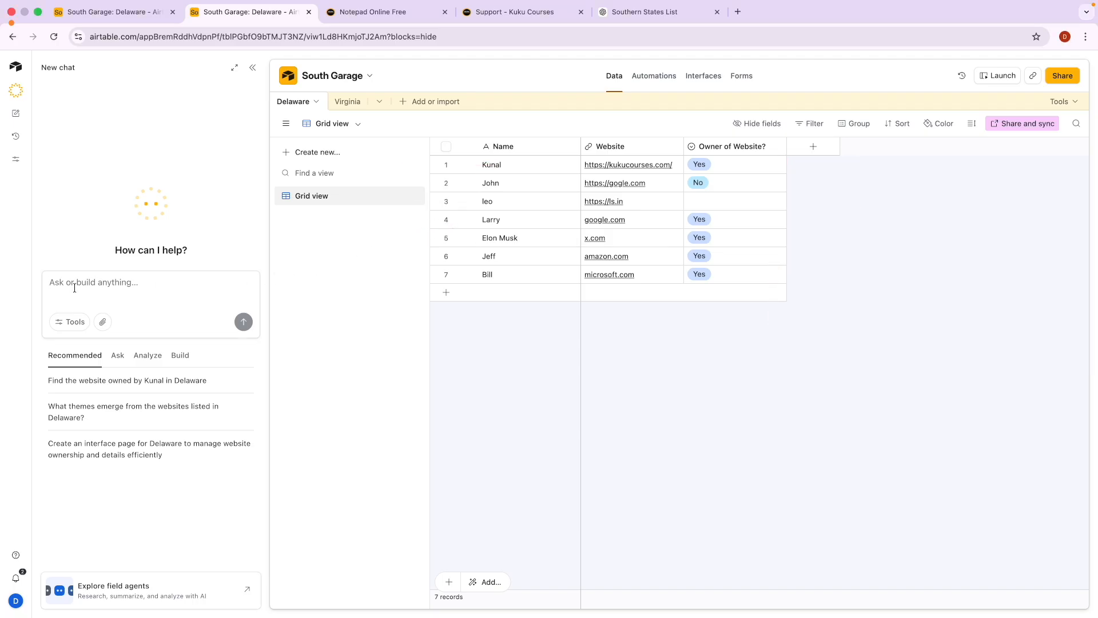
Ask Omni to 'add new dummy record to the table'.
type("s")
key("BackSpace")
type("add new dummy record to the table")
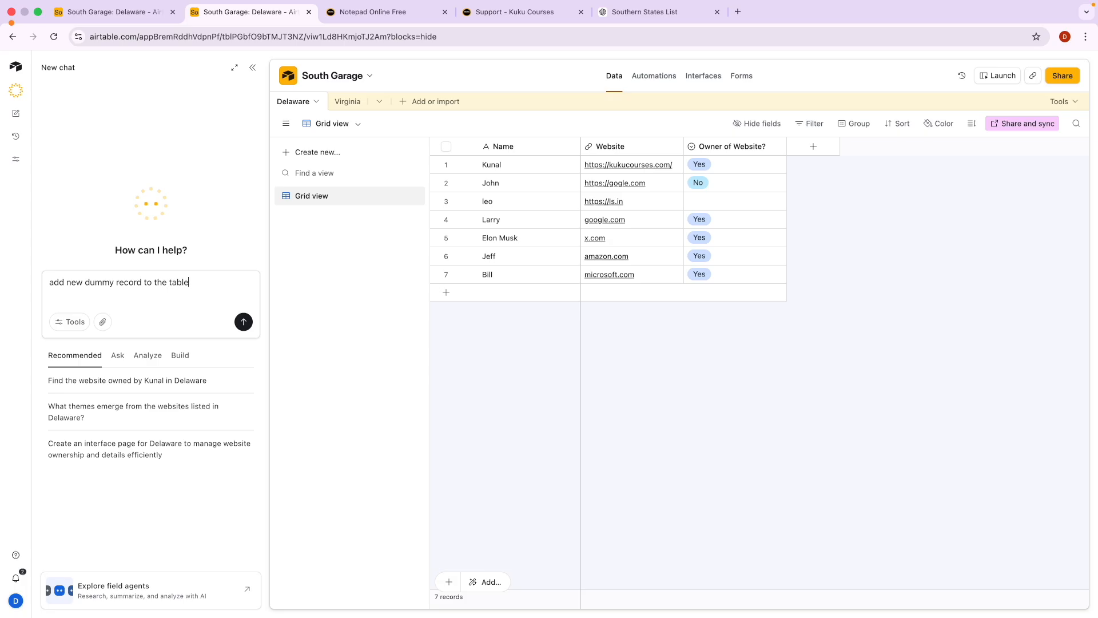
key("Return")
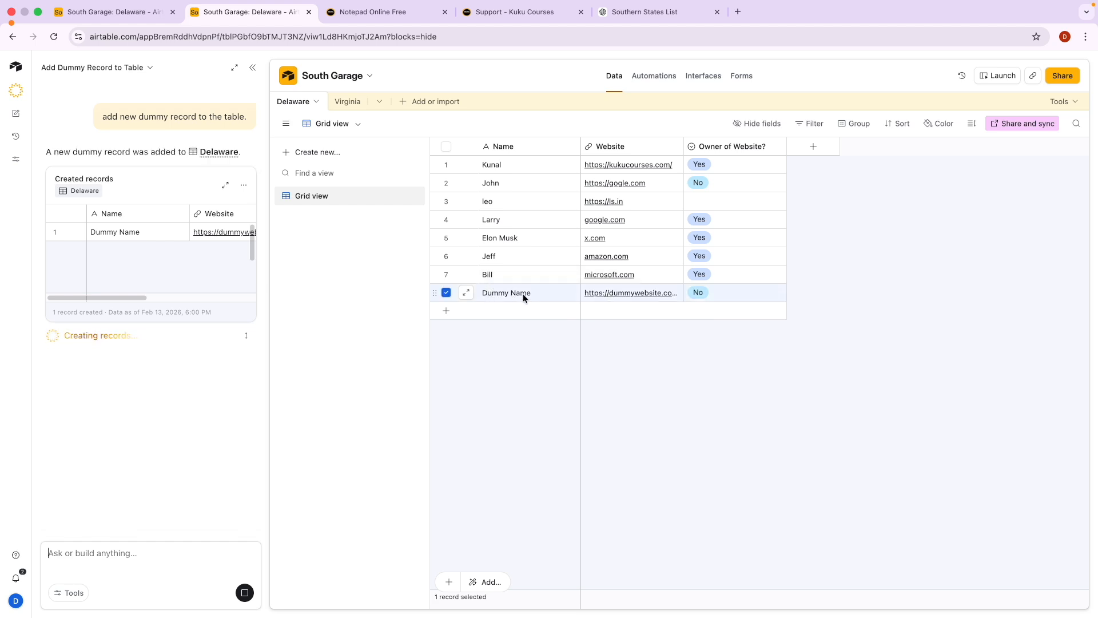
Ask Omni to 'add new field of rating' and save the 1–5 Rating field.
left_click(447, 293)
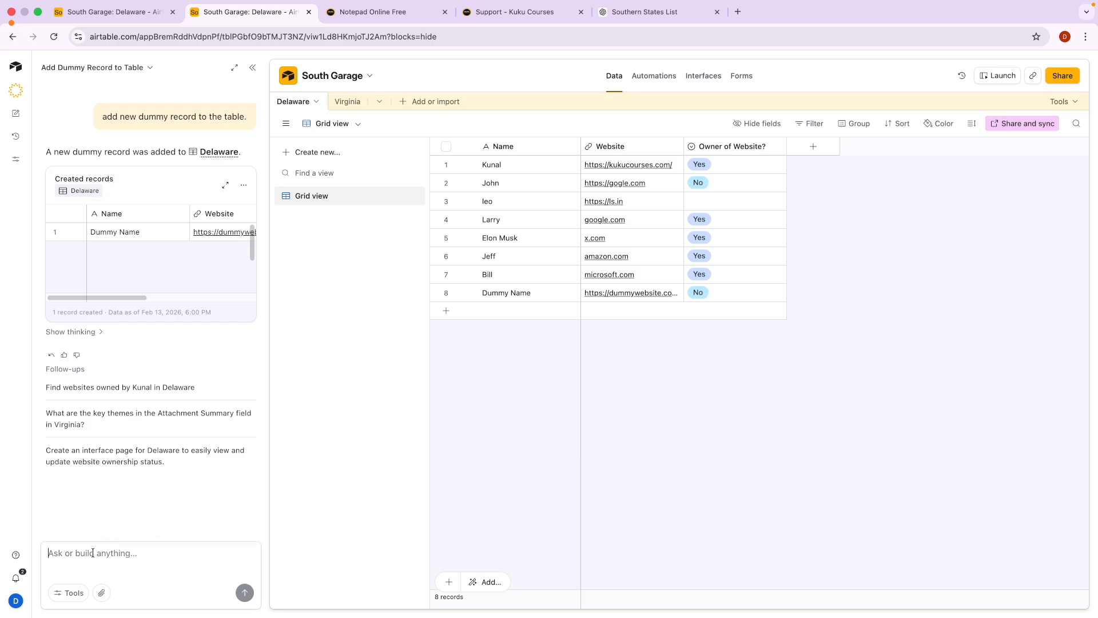
type("add new field of rating")
key("Return")
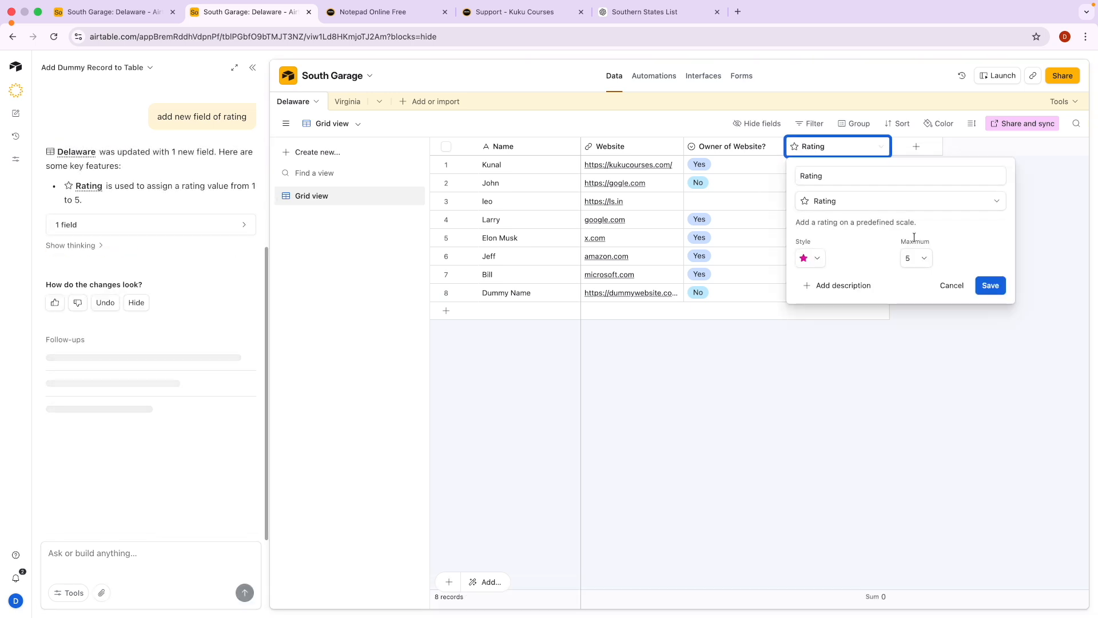
left_click(990, 284)
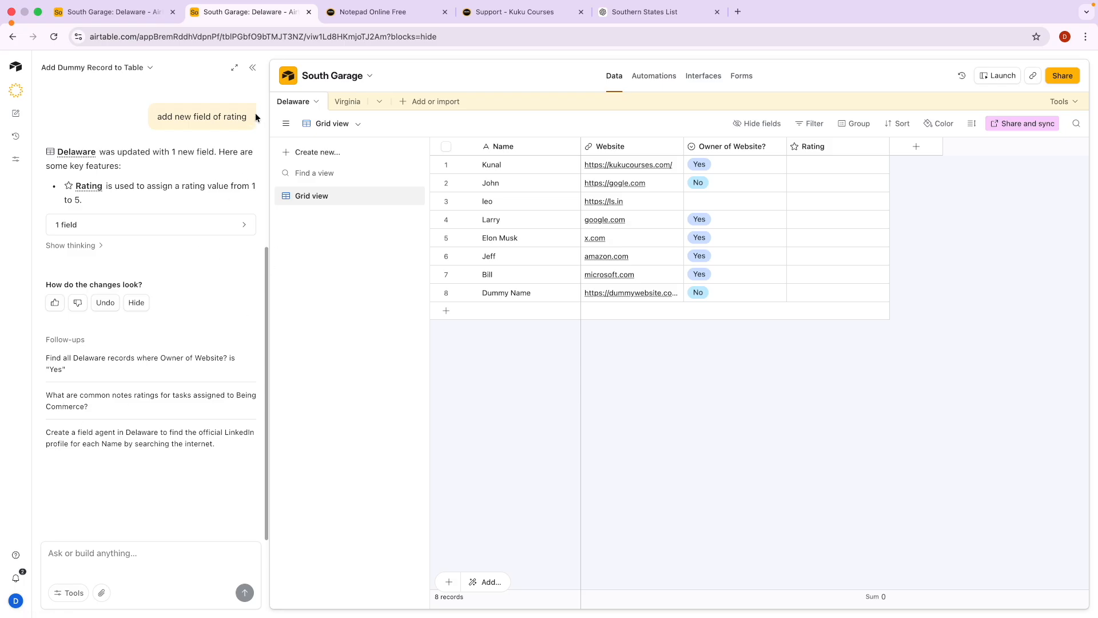
From All Workspaces, start an Omni-built app in Garage with the suggested PPC campaign-management prompt.
left_click(21, 73)
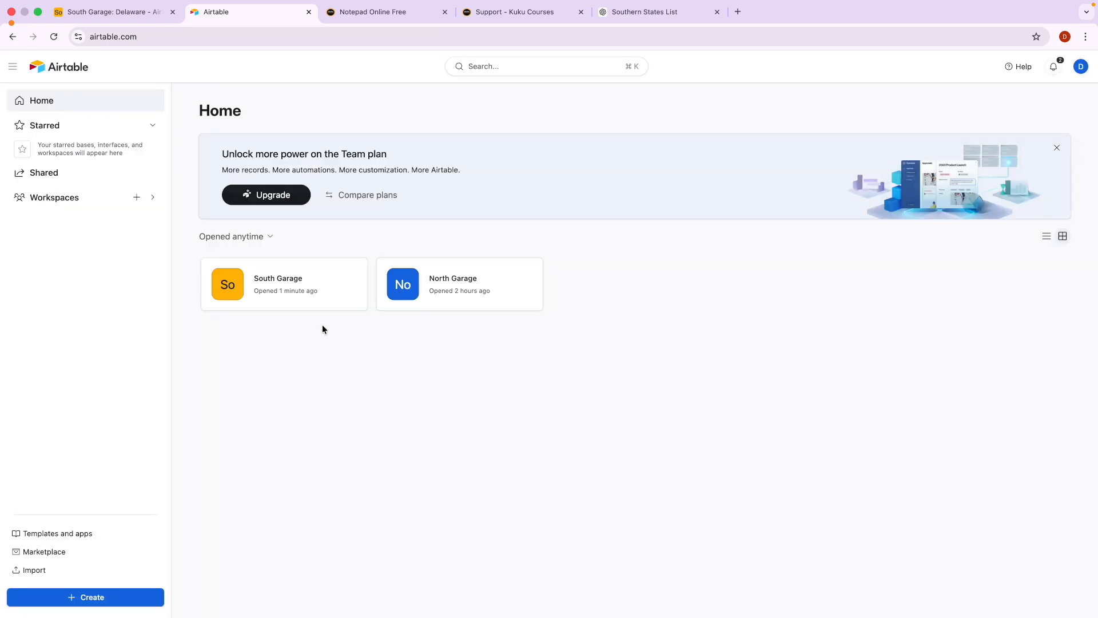
left_click(63, 197)
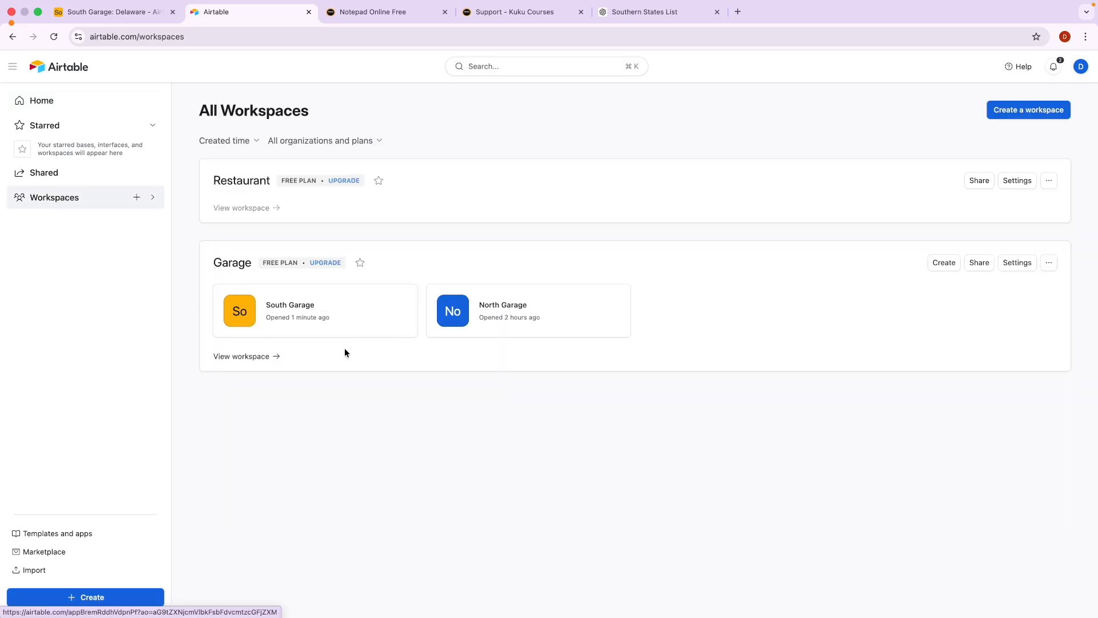
left_click(943, 262)
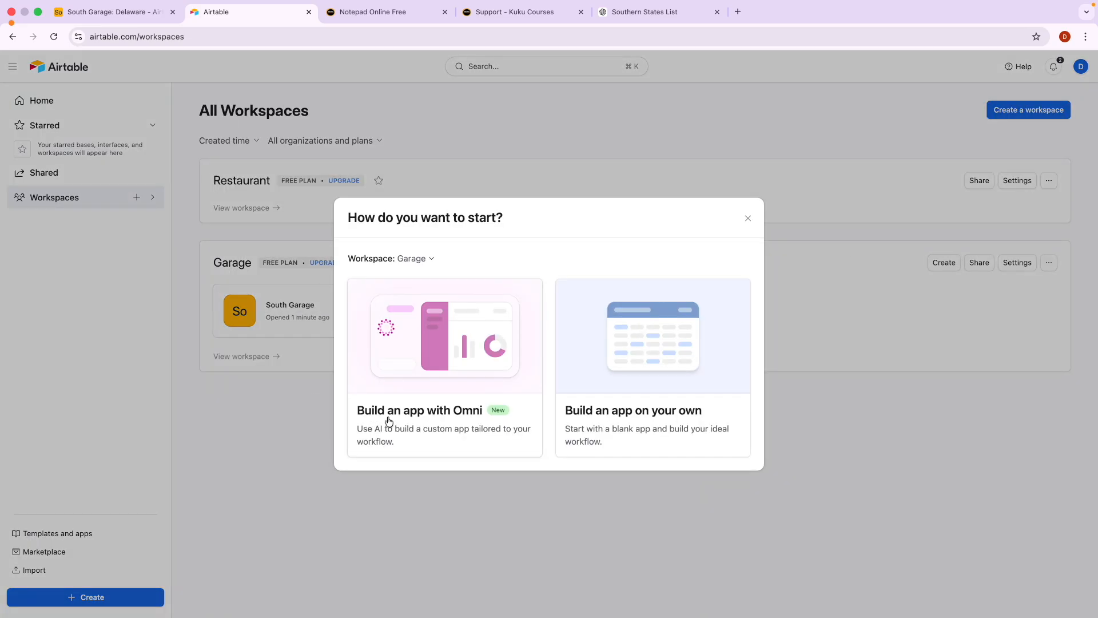
left_click(429, 426)
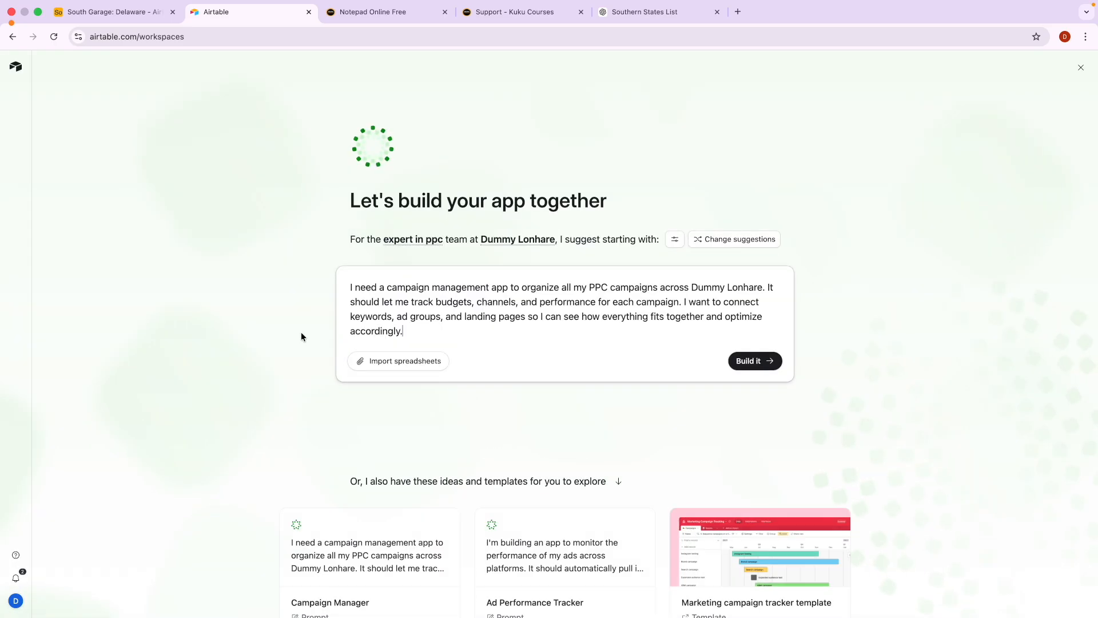
left_click_drag(438, 326, 346, 285)
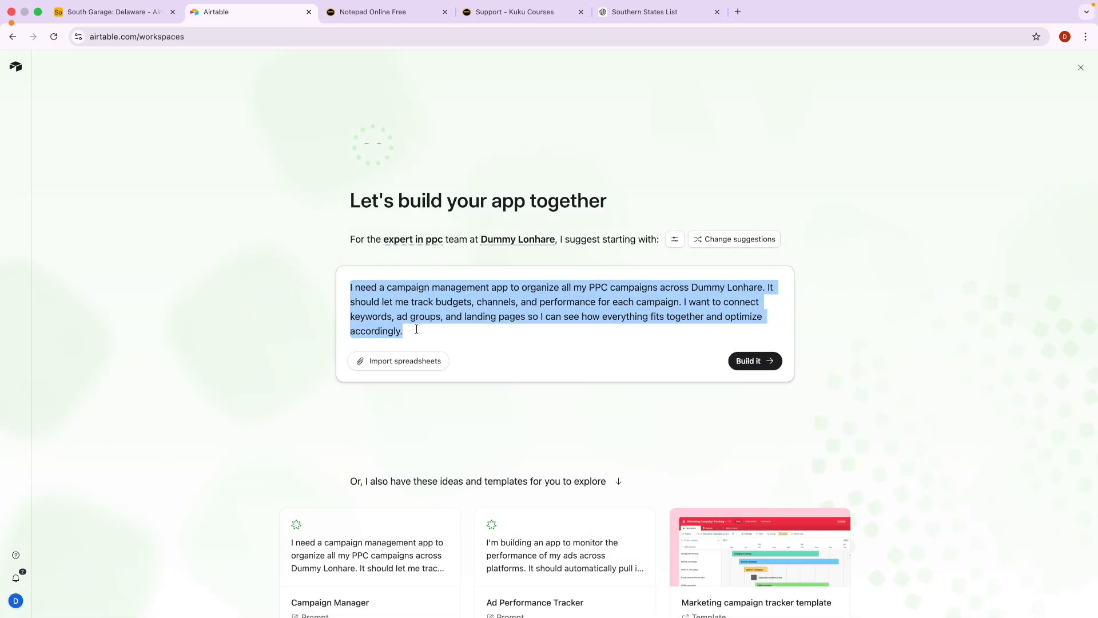
left_click(416, 330)
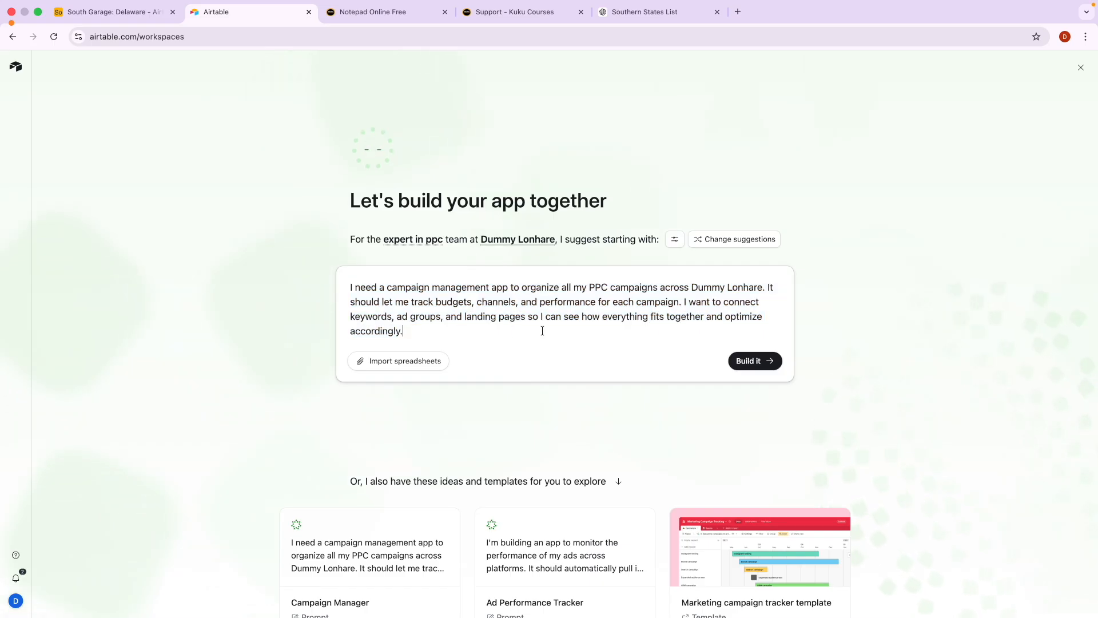
Submit the campaign app prompt and answer Omni: budget tracking, weekly reviews, just me.
left_click(745, 363)
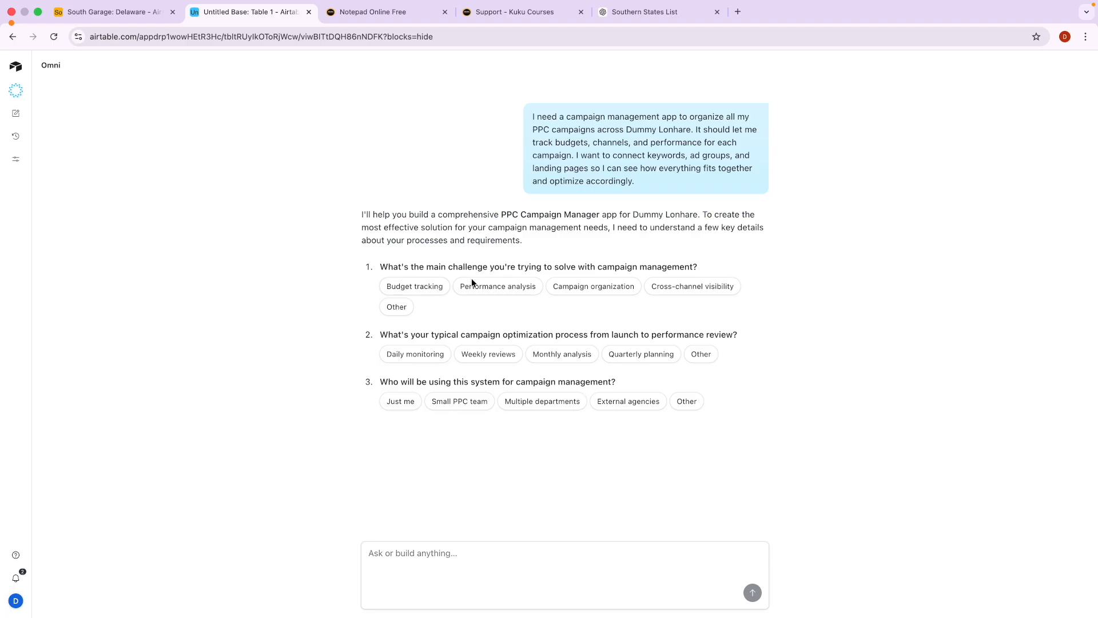
left_click(429, 287)
left_click(483, 361)
left_click(401, 404)
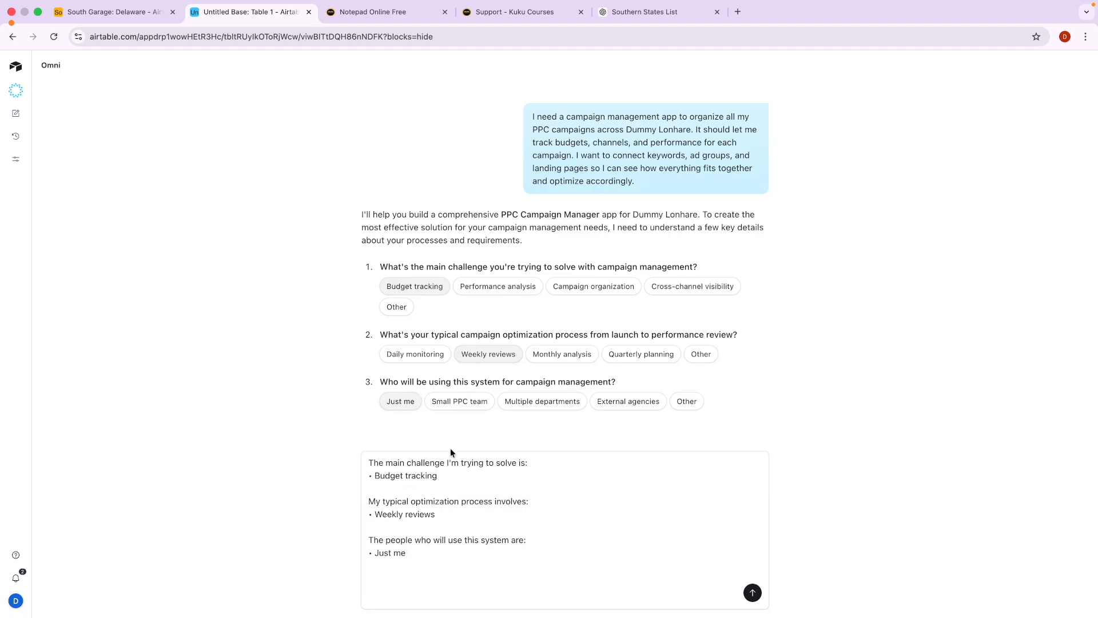
left_click(746, 589)
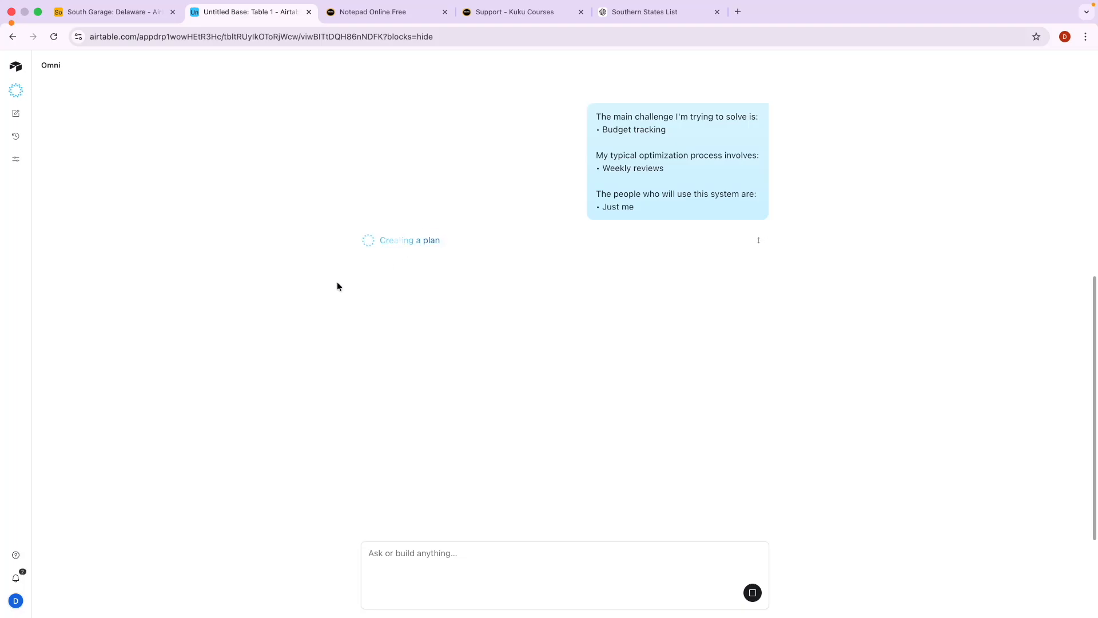
Approve the PPC Campaign Manager plan with Build it so Omni starts creating its tables.
left_click(115, 11)
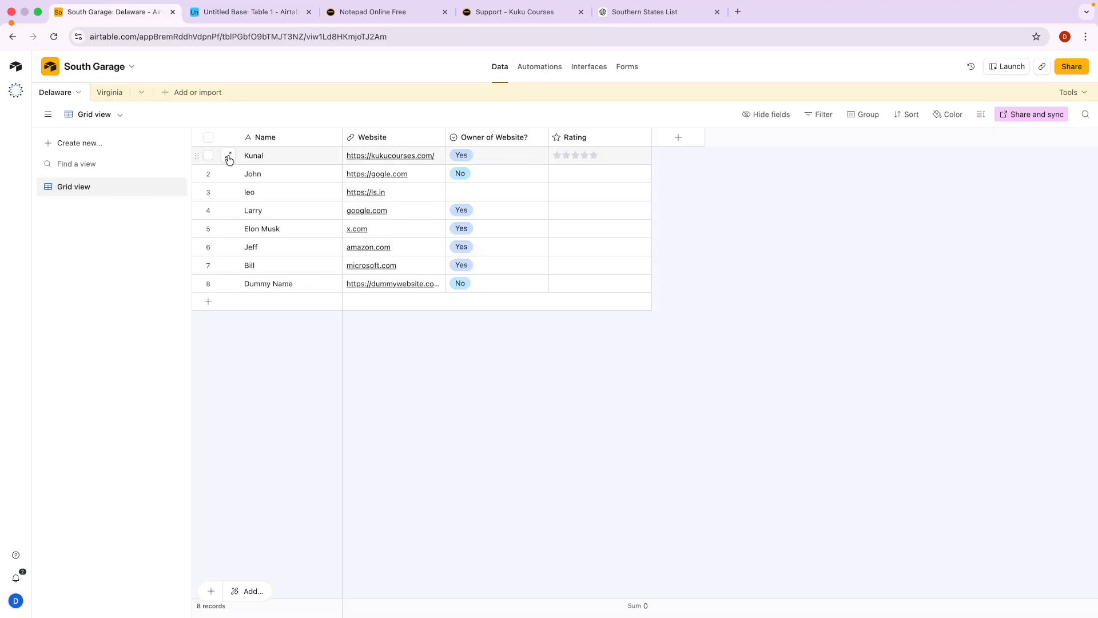
left_click(234, 12)
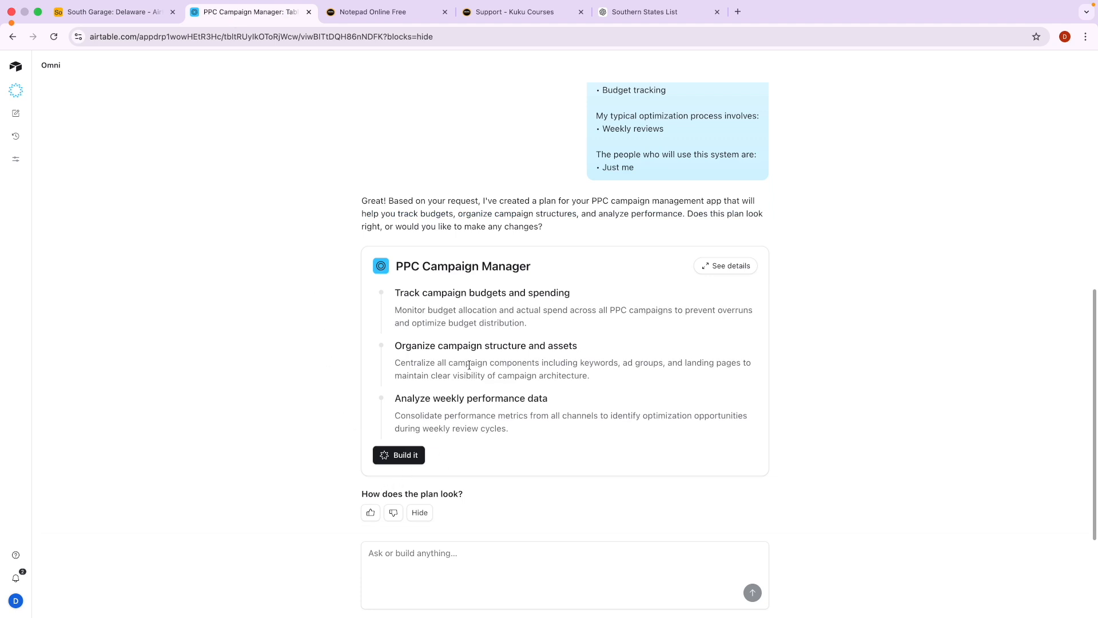
left_click(399, 459)
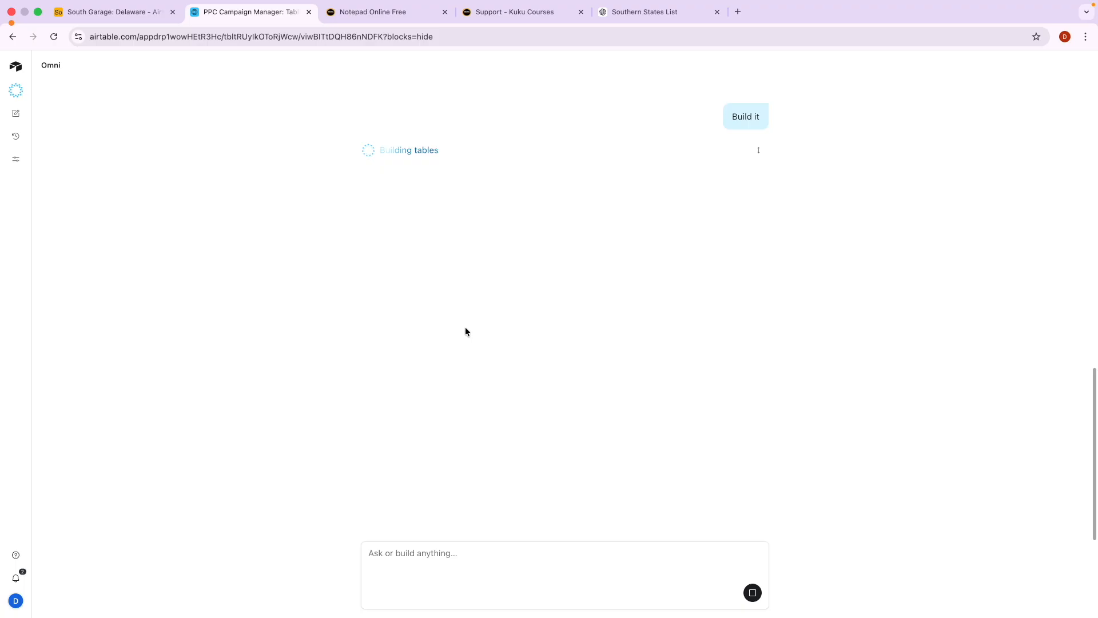
left_click_drag(420, 151, 440, 151)
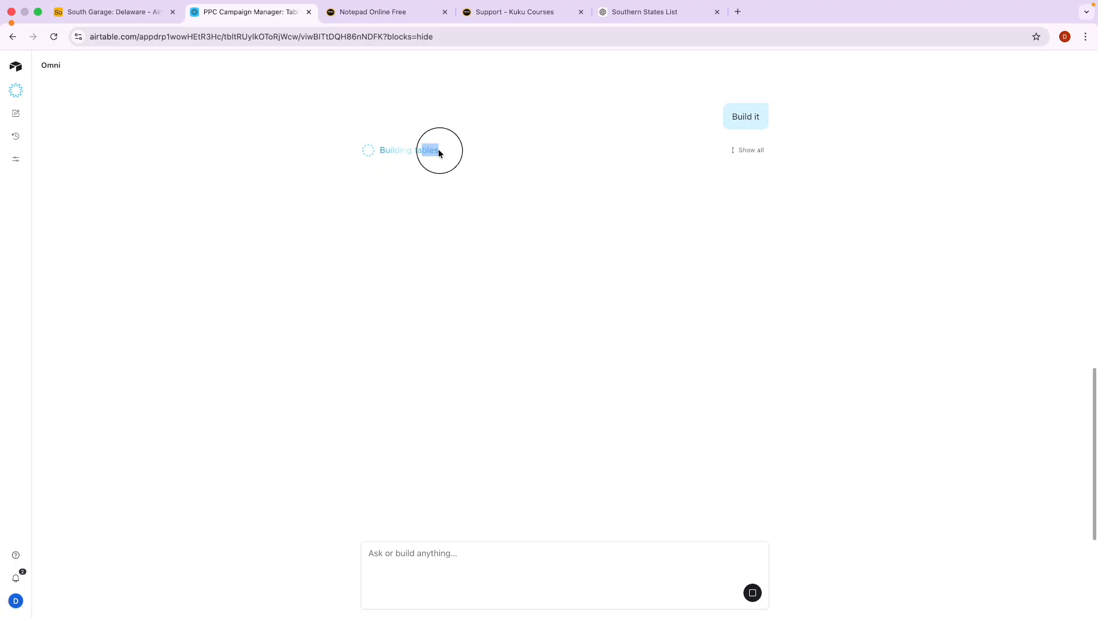
left_click(434, 194)
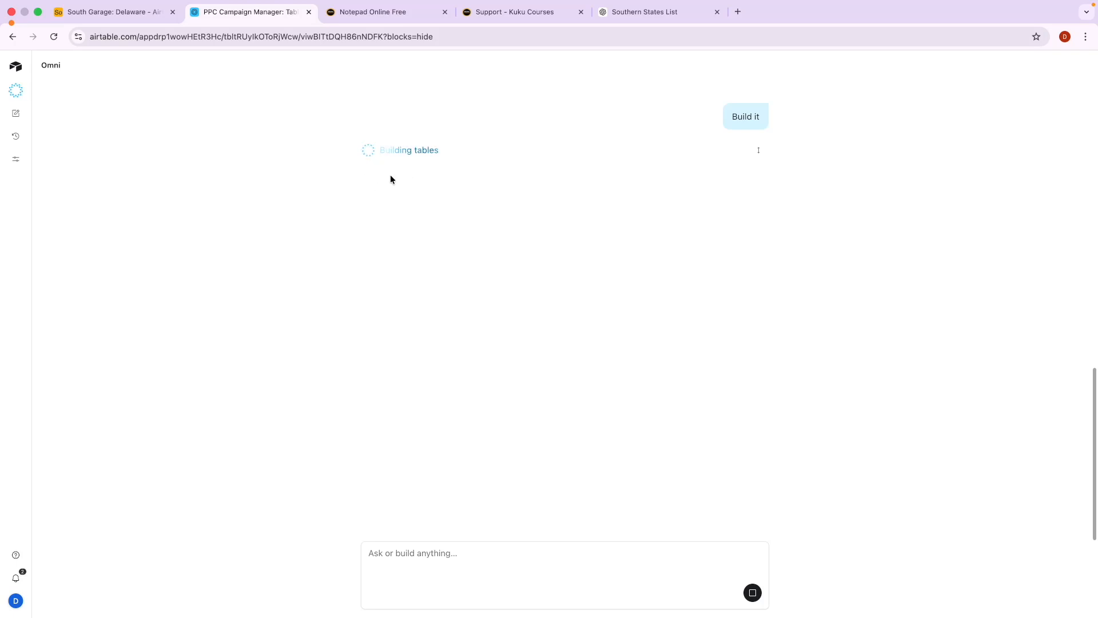
left_click(382, 16)
Underline AI, Excel, Forms, Automation and Dashboard in the Airtable equation and box AI in red.
key("ctrl+Tab")
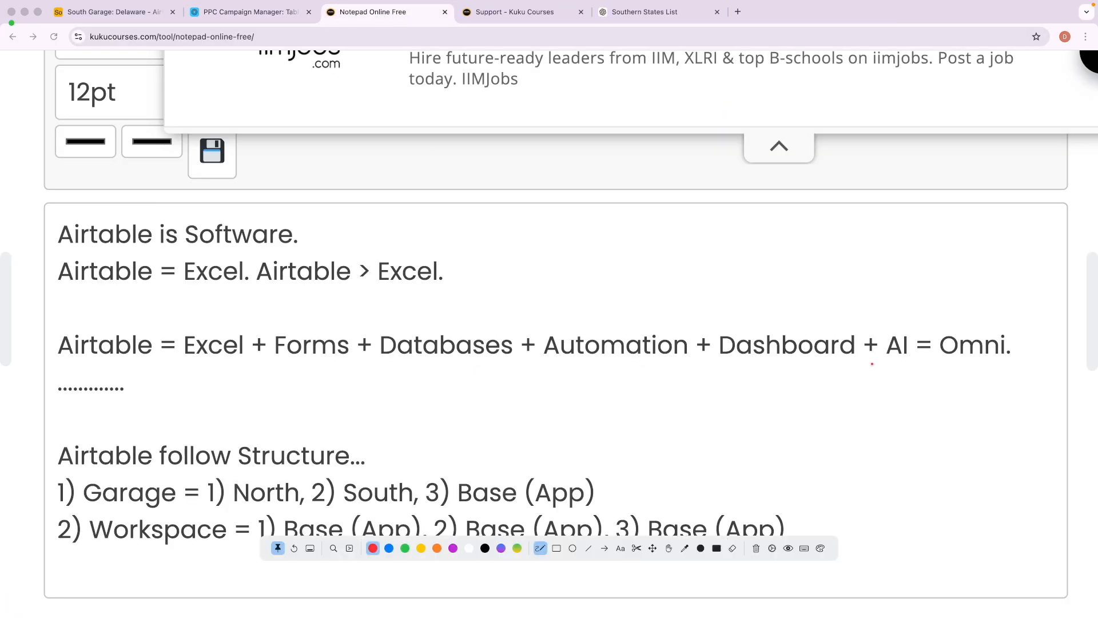
left_click_drag(883, 361, 1020, 361)
left_click_drag(191, 363, 233, 363)
left_click_drag(99, 331, 197, 313)
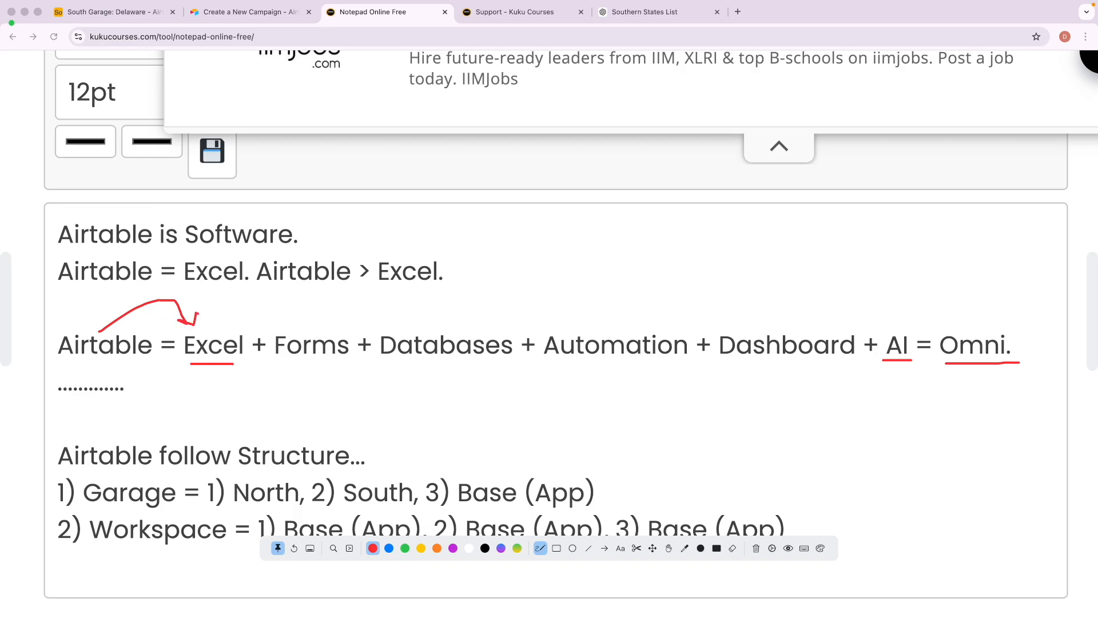
left_click_drag(281, 368, 471, 369)
left_click_drag(562, 364, 647, 364)
left_click_drag(753, 368, 827, 365)
mouse_move(905, 324)
left_mouse_down()
mouse_move(884, 320)
mouse_move(876, 369)
mouse_move(925, 331)
mouse_move(892, 322)
left_mouse_up()
Clear the annotations and return to the new Campaign Management app.
key("Delete")
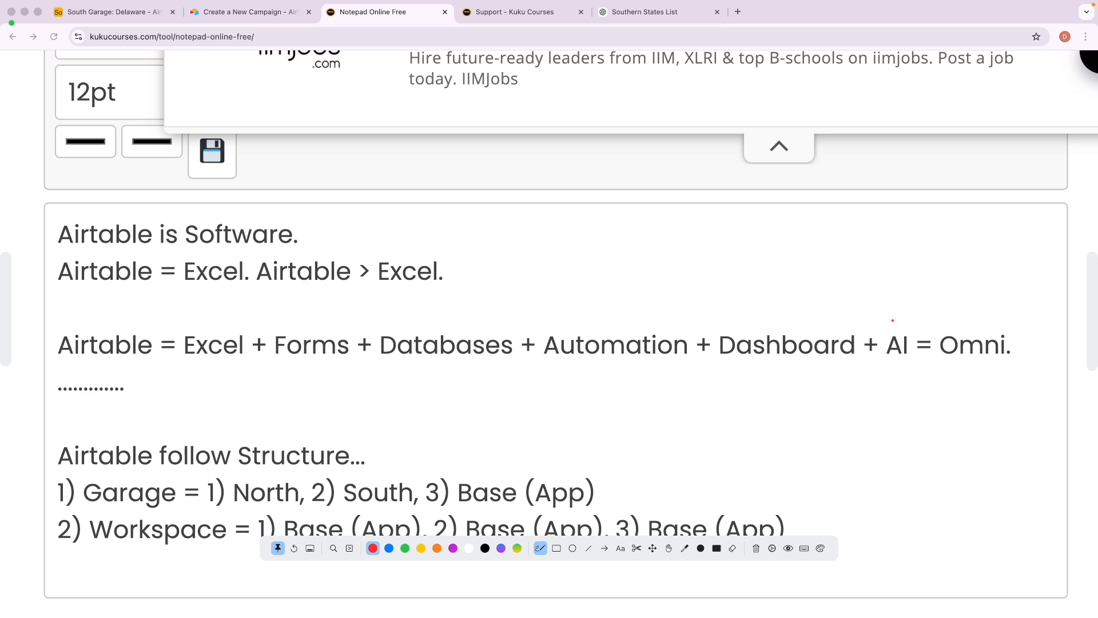
key("Escape")
left_click(252, 12)
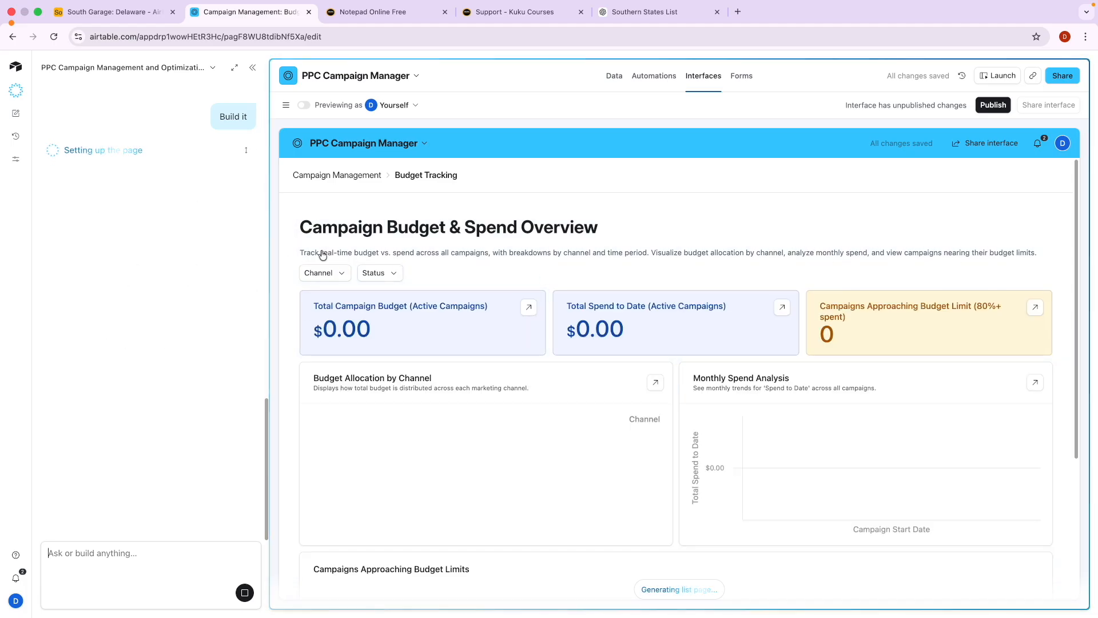
Look over the PPC Campaign Manager's Campaigns data and interface, then leave for All Workspaces.
left_click(614, 80)
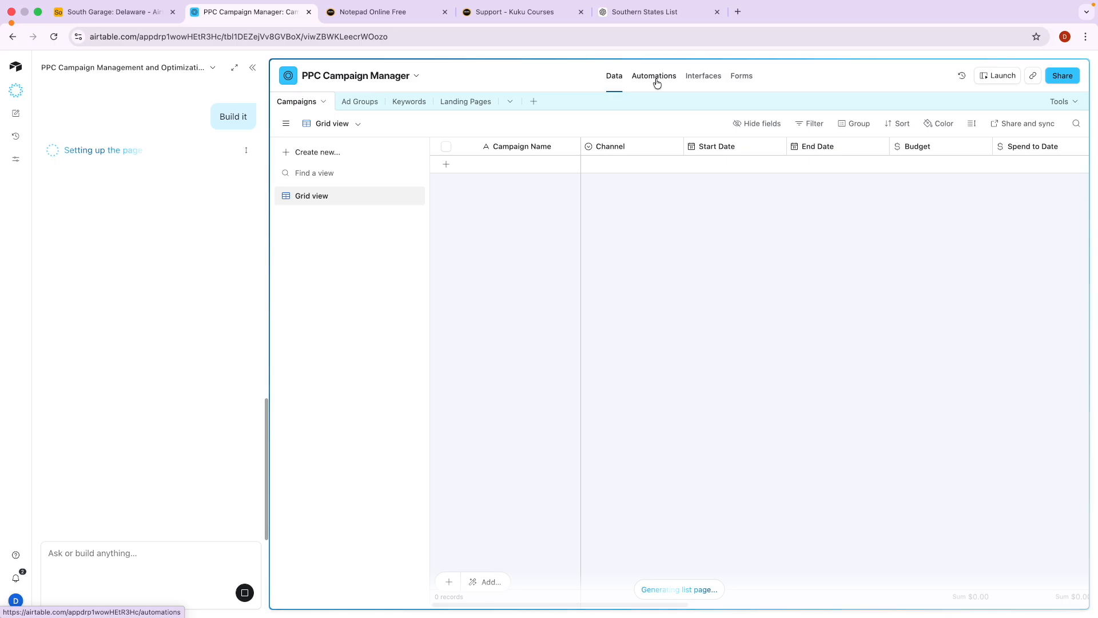
left_click(695, 76)
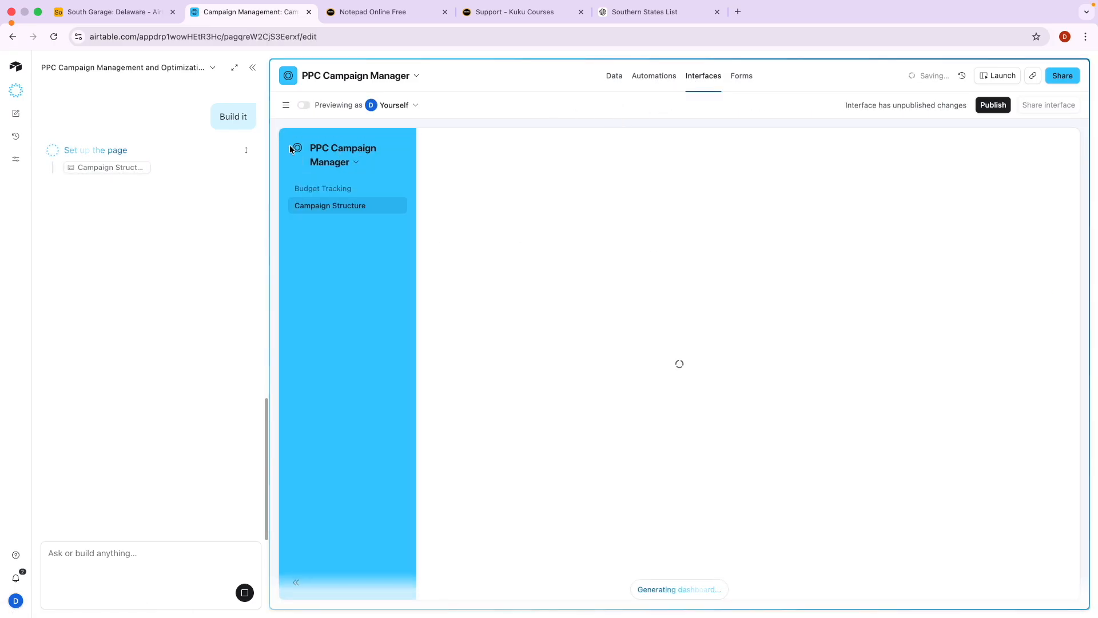
left_click(15, 68)
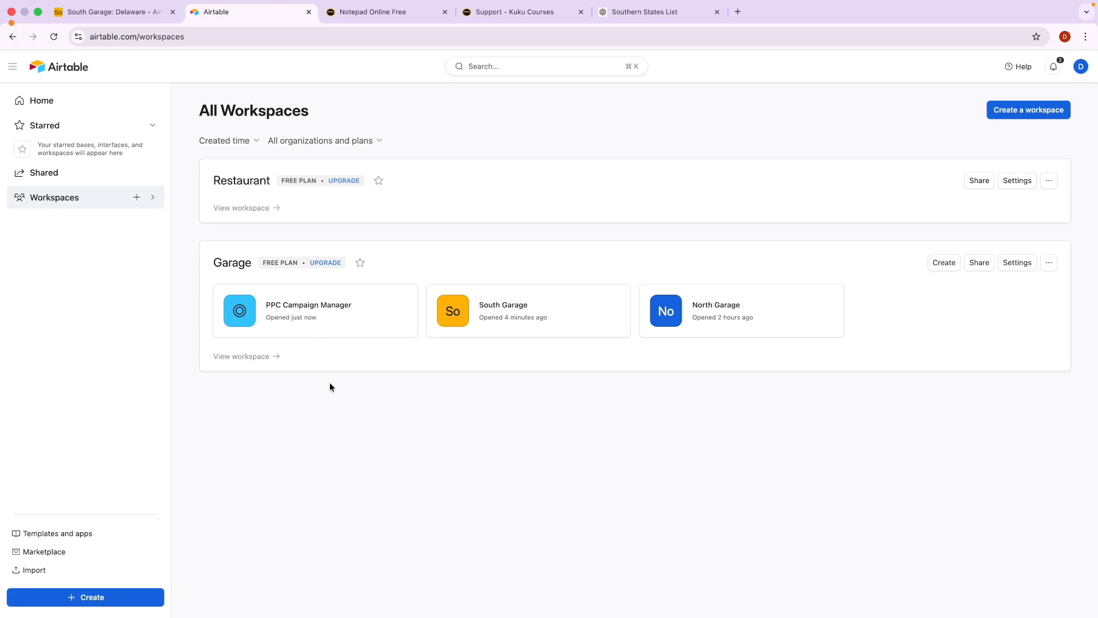
left_click(44, 69)
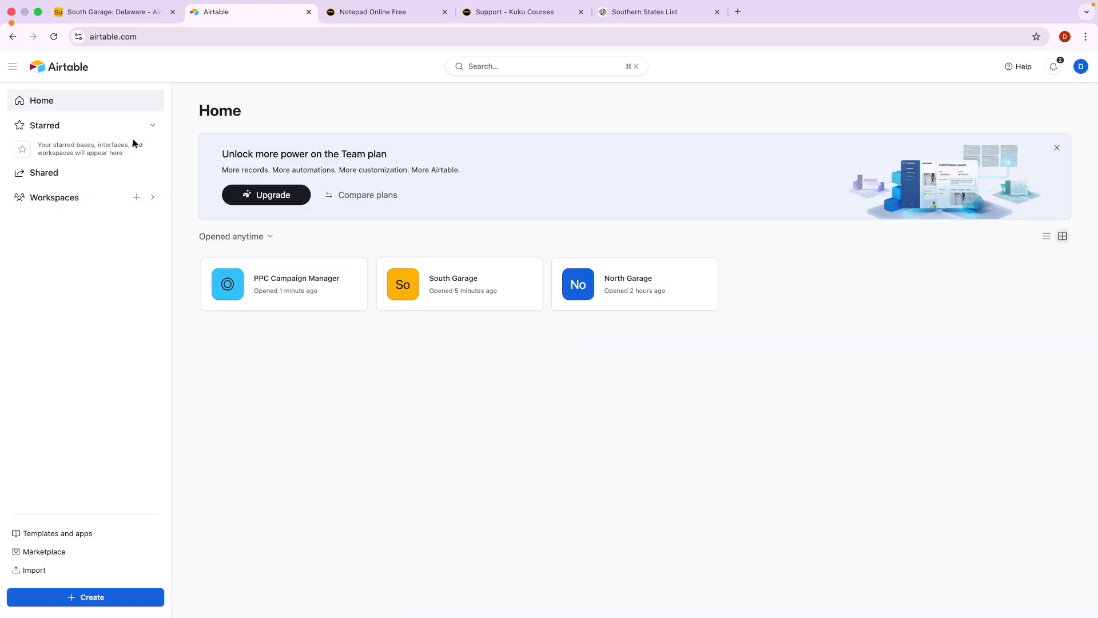
Search Google for 'airtable token', open the Personal access tokens guide, then return to South Garage.
left_click(739, 12)
type("air")
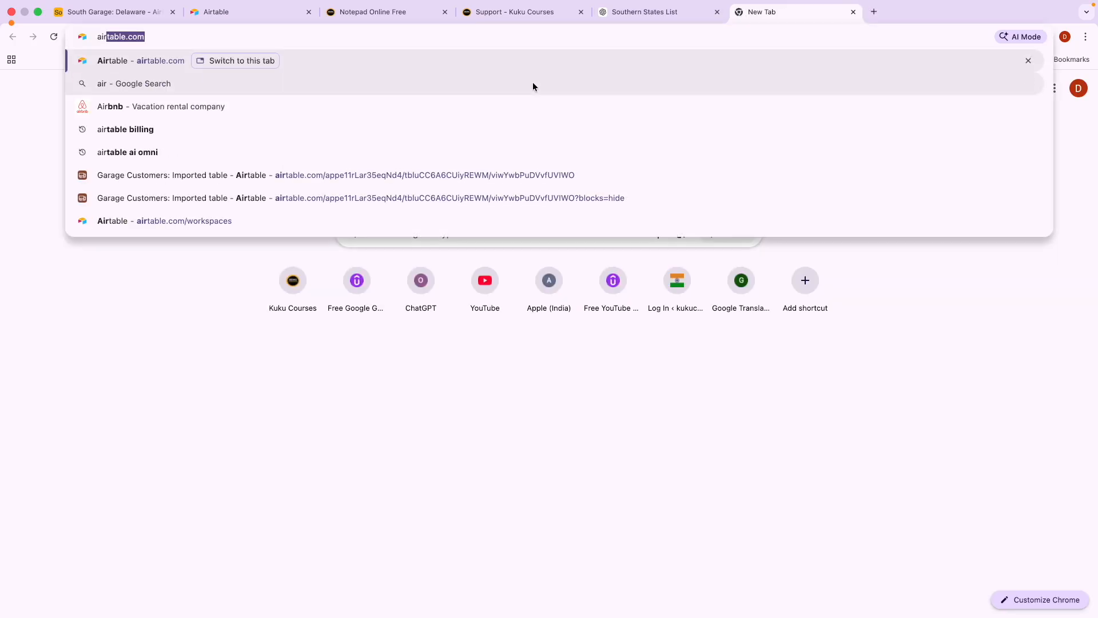
type("table to")
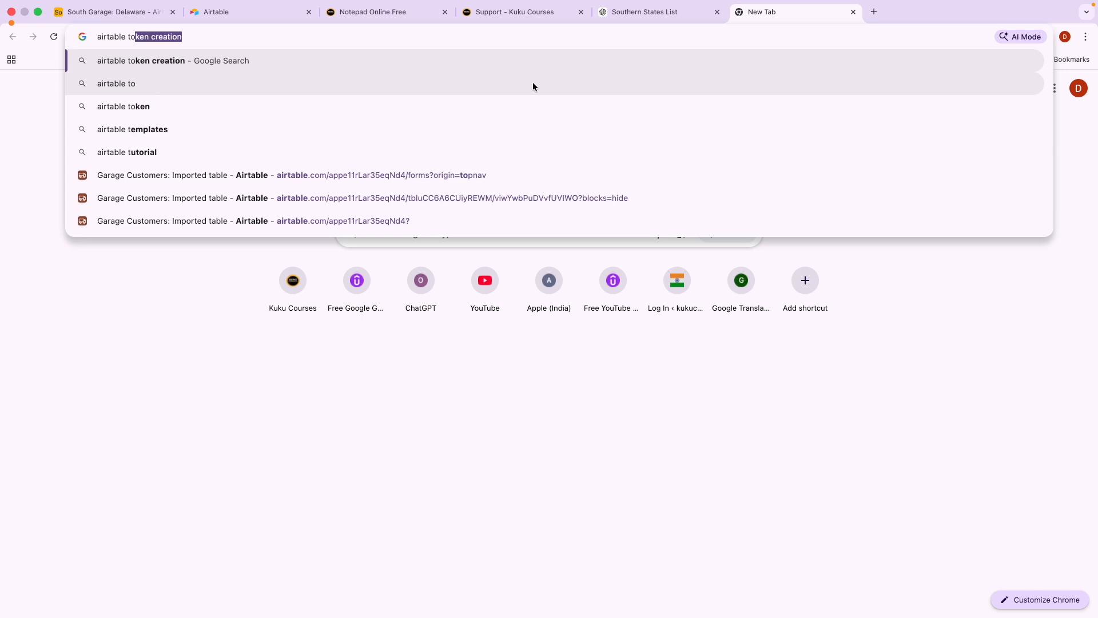
type("ken")
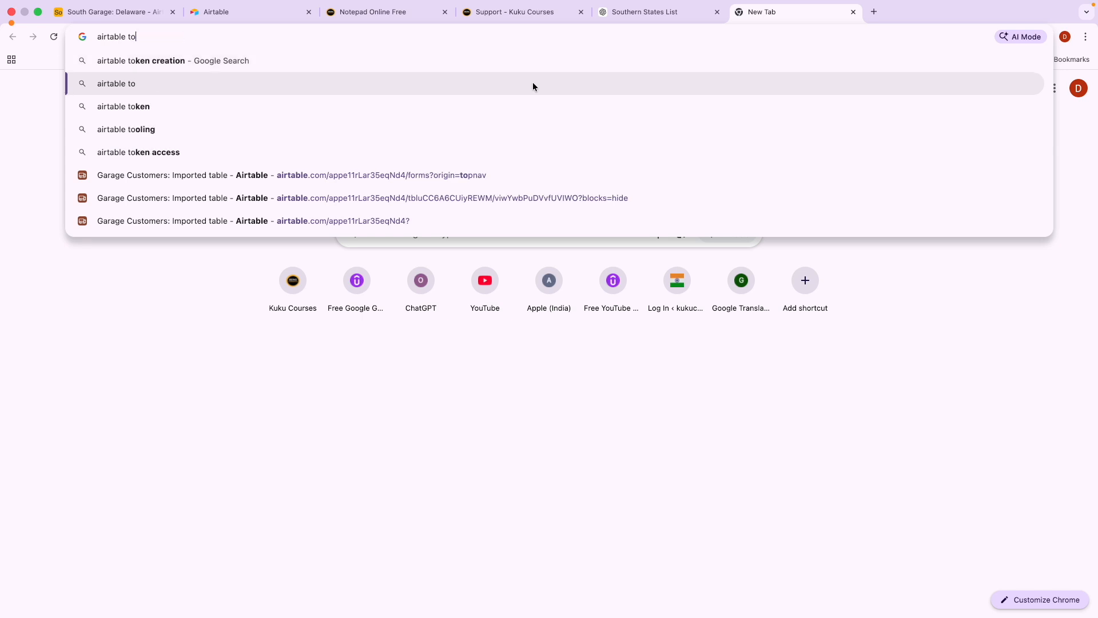
key("Return")
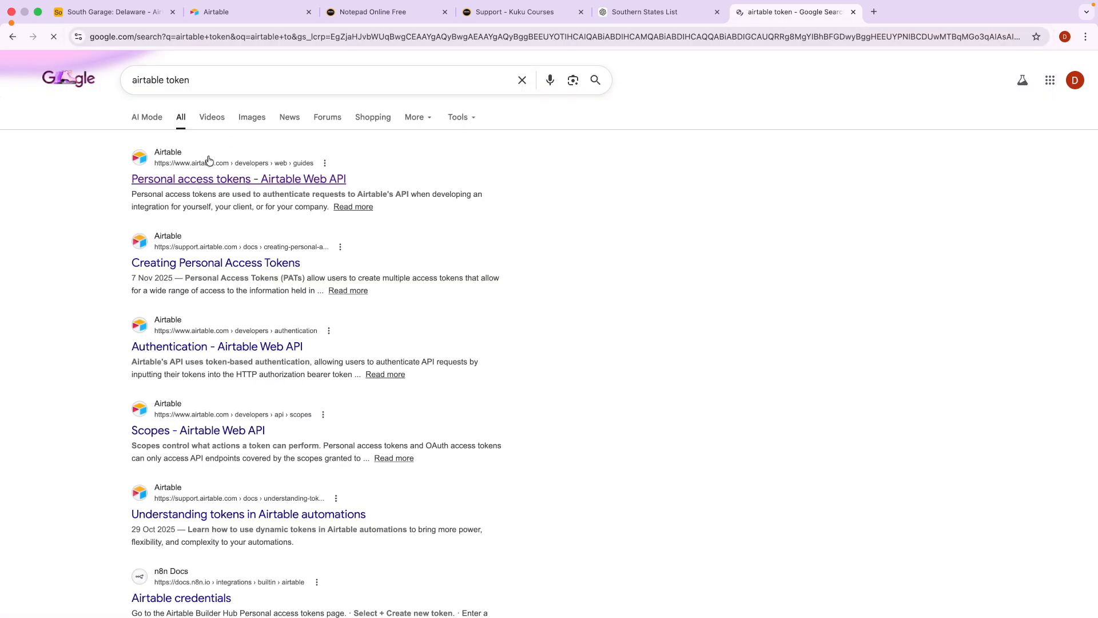
left_click(188, 181)
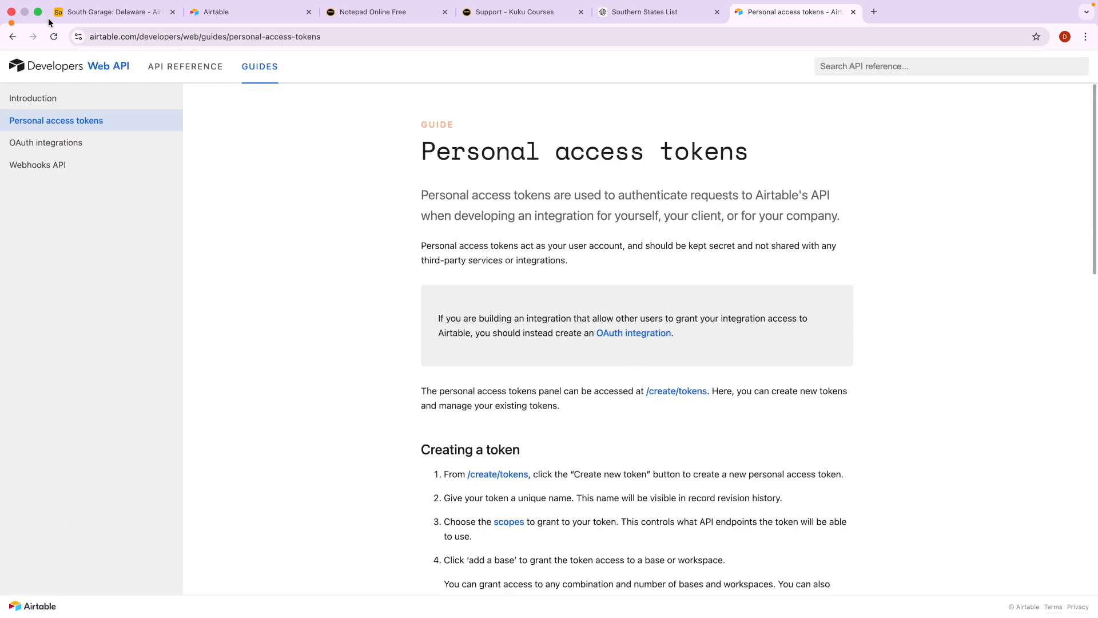
left_click(49, 14)
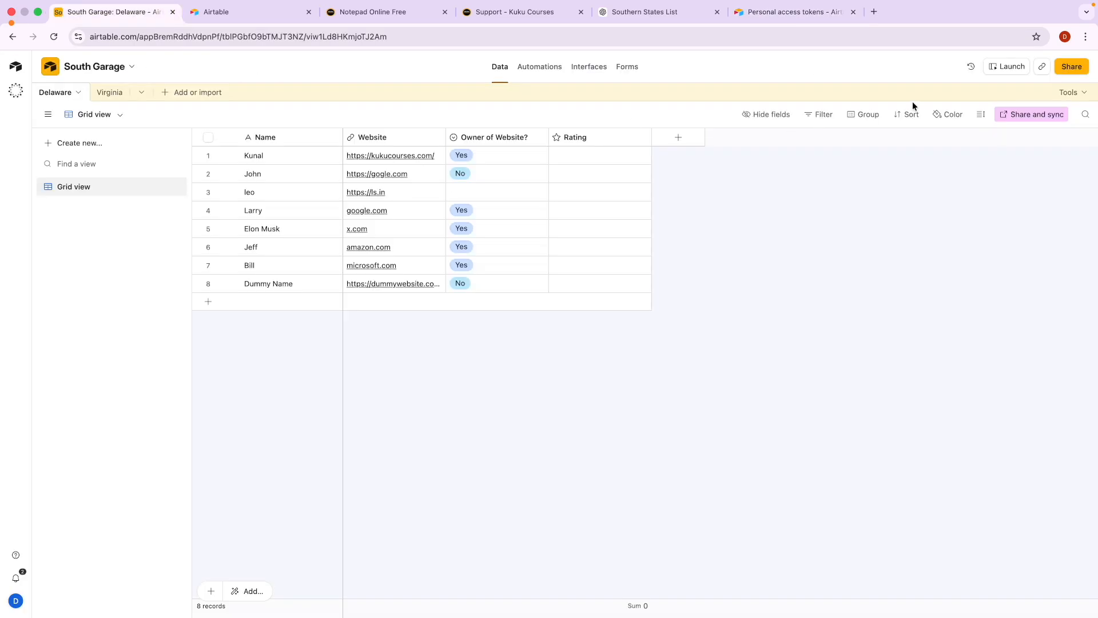
Go from Airtable Home through Account and the developer hub to the personal access tokens list.
left_click(15, 67)
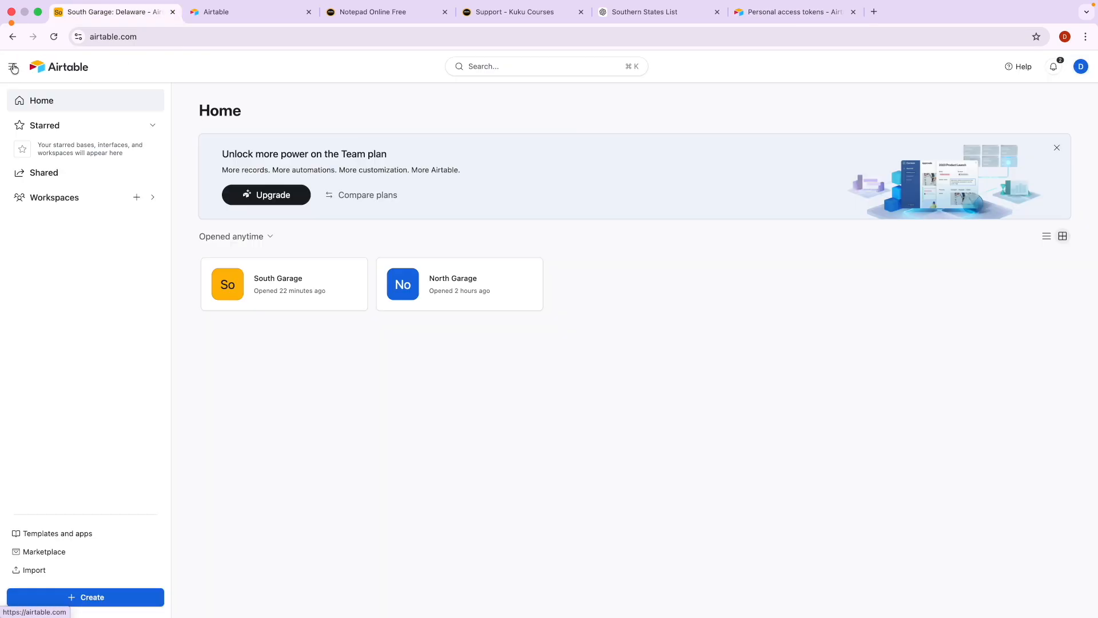
left_click(1080, 66)
left_click(982, 139)
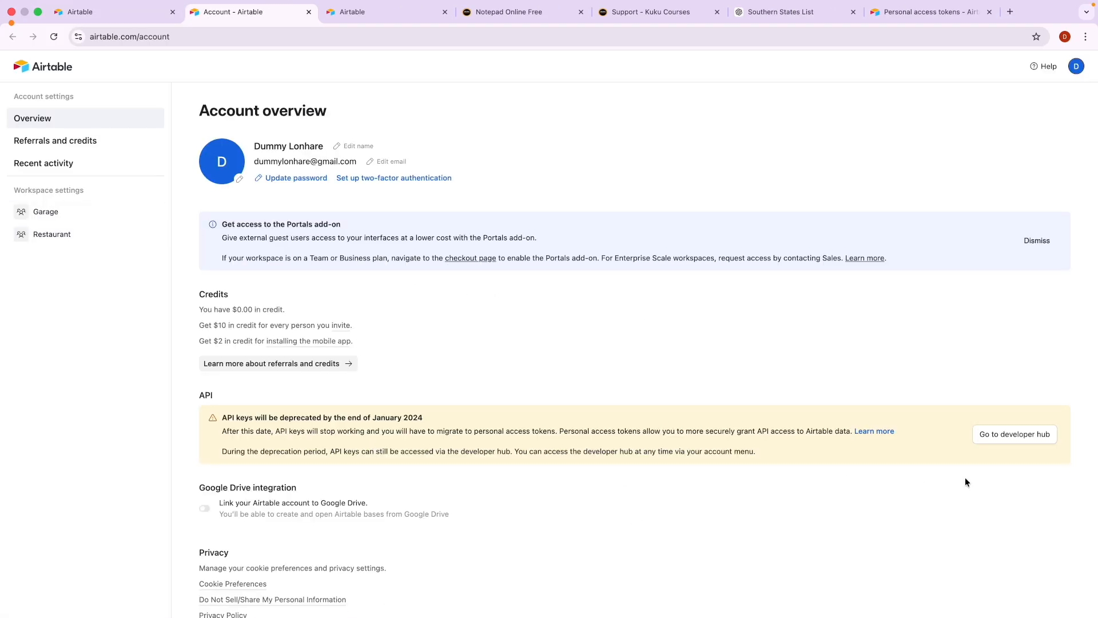
left_click(998, 439)
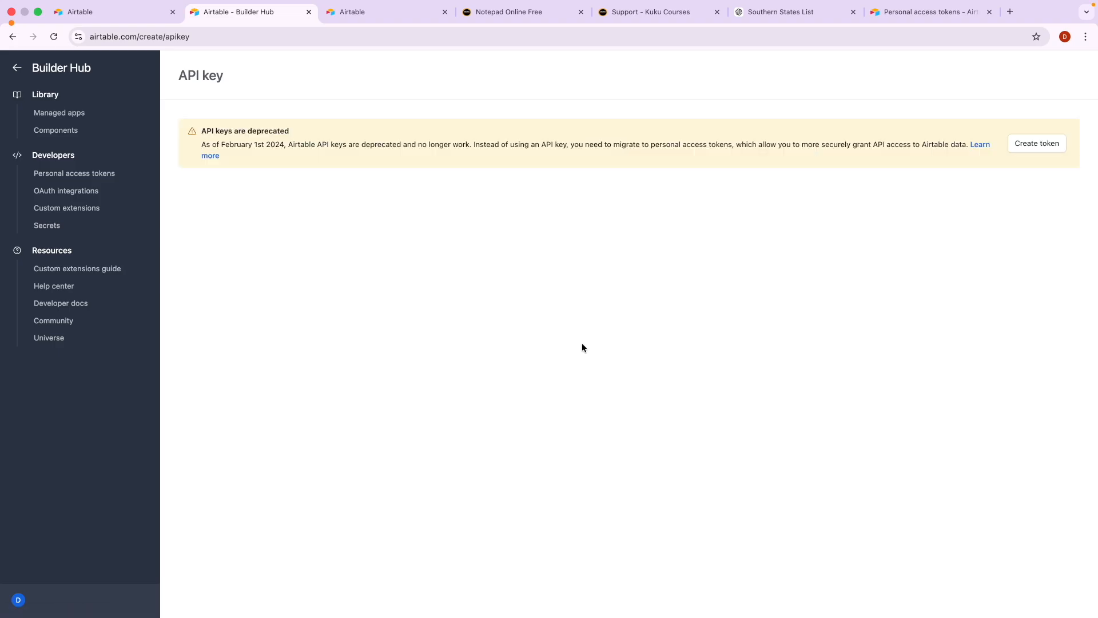
left_click(1029, 146)
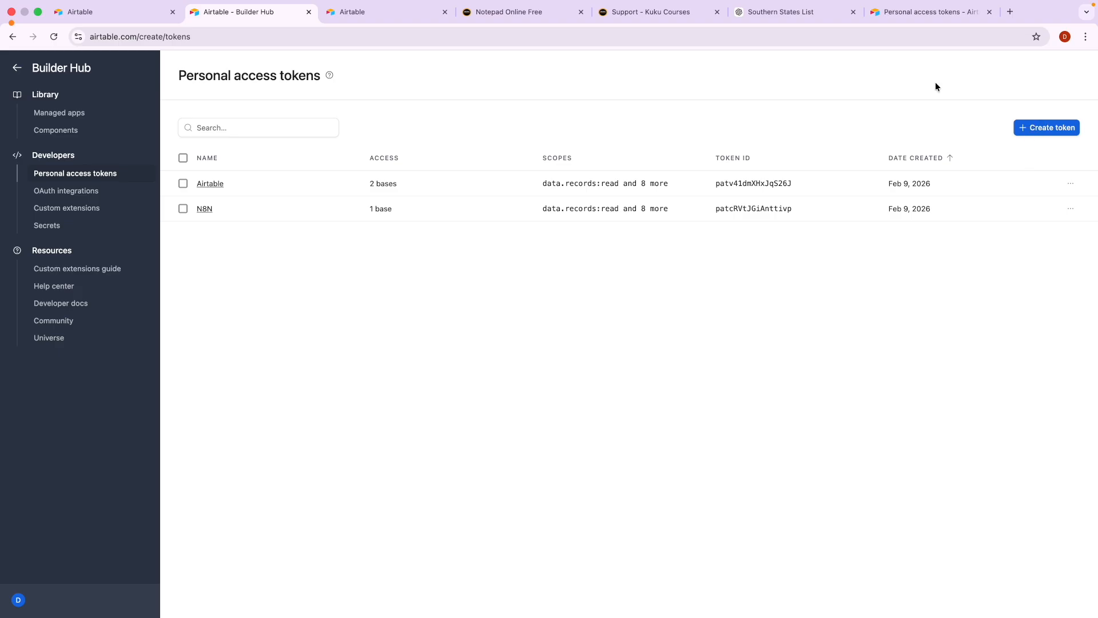
left_click(904, 13)
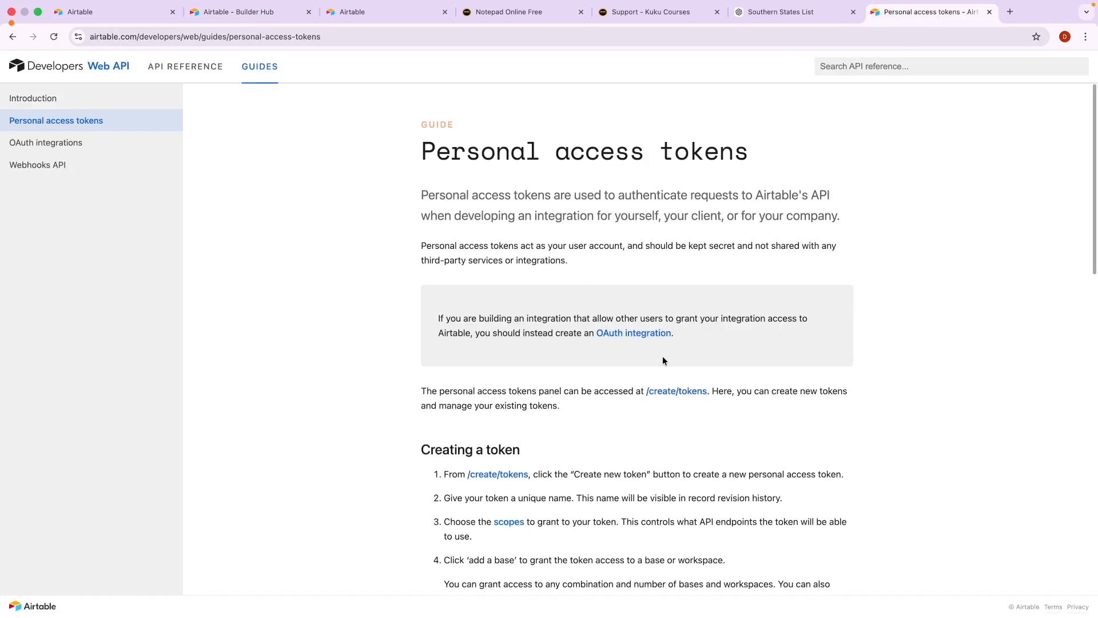
left_click(670, 393)
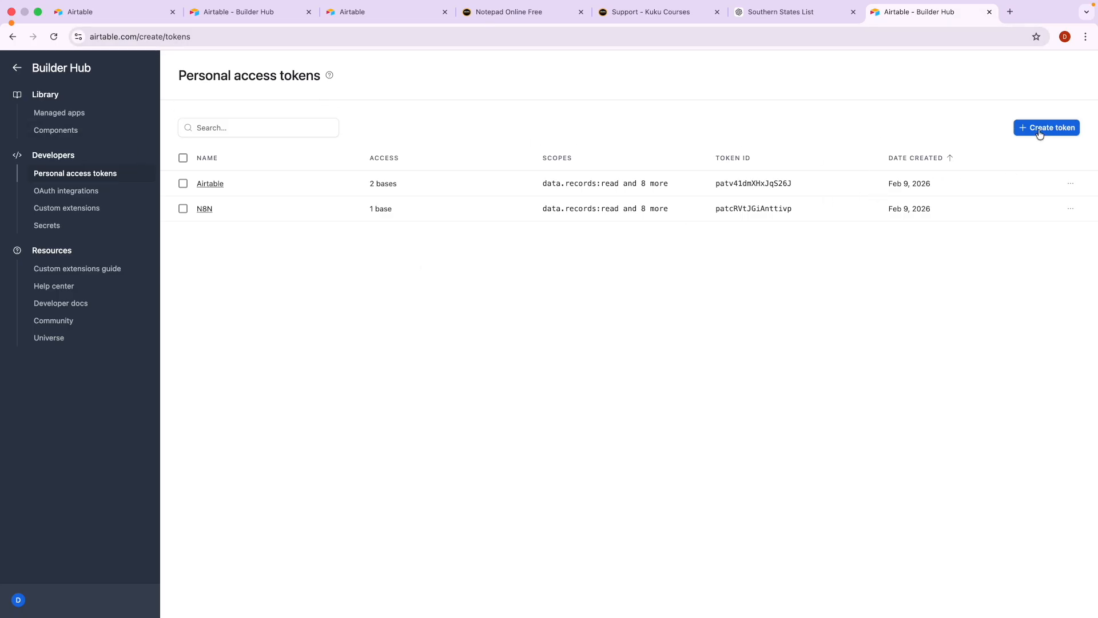
left_click(114, 11)
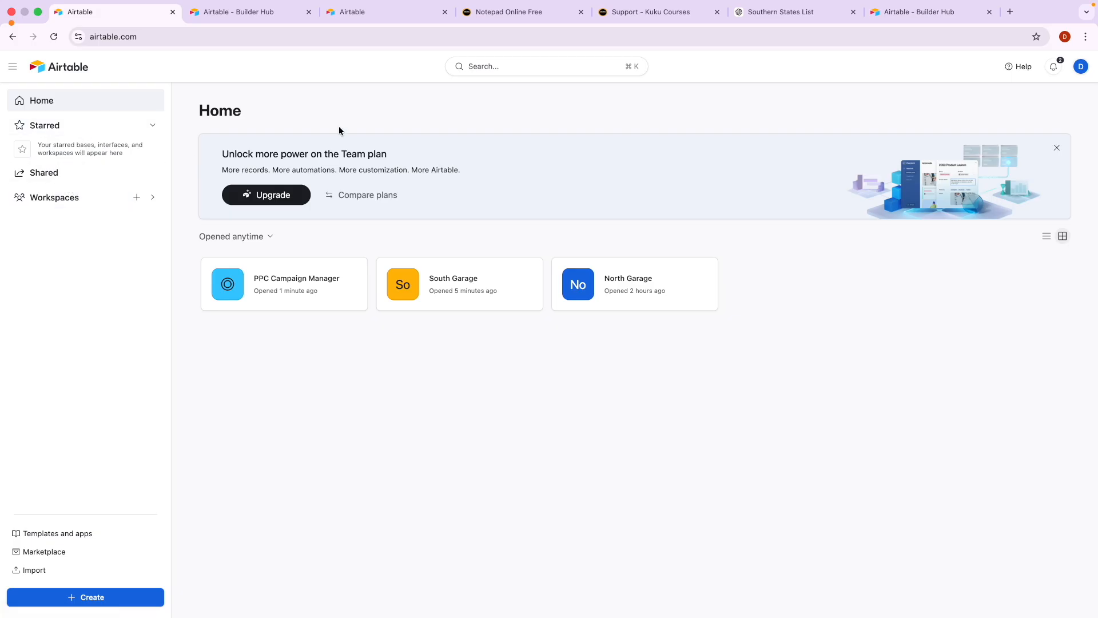
left_click(895, 12)
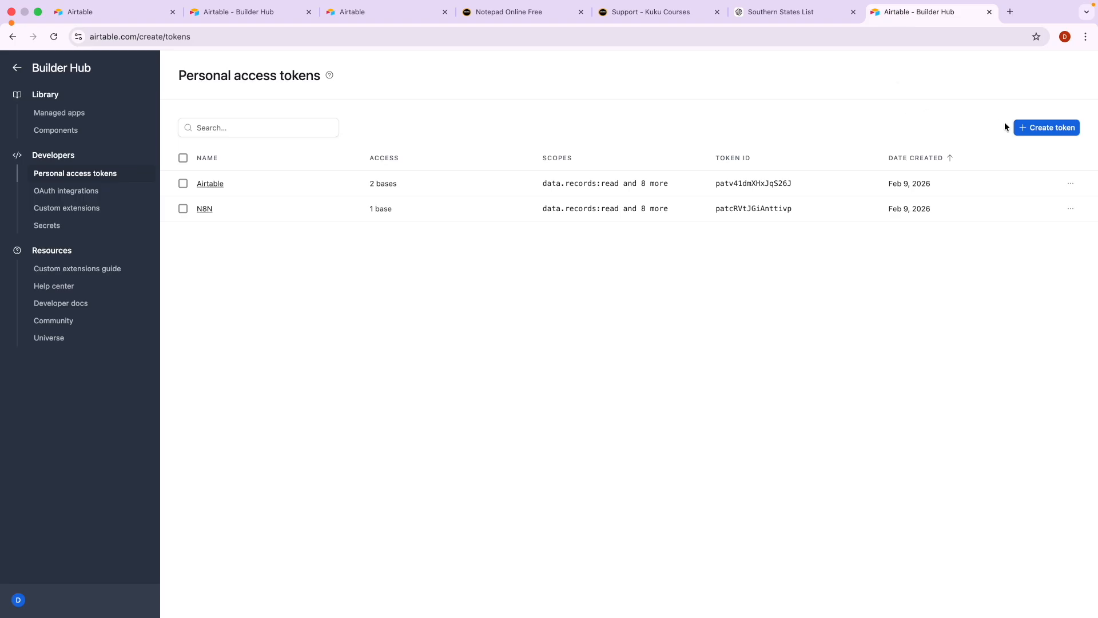
Start a new personal access token named Dummy and show the scopes available to grant.
left_click(1021, 127)
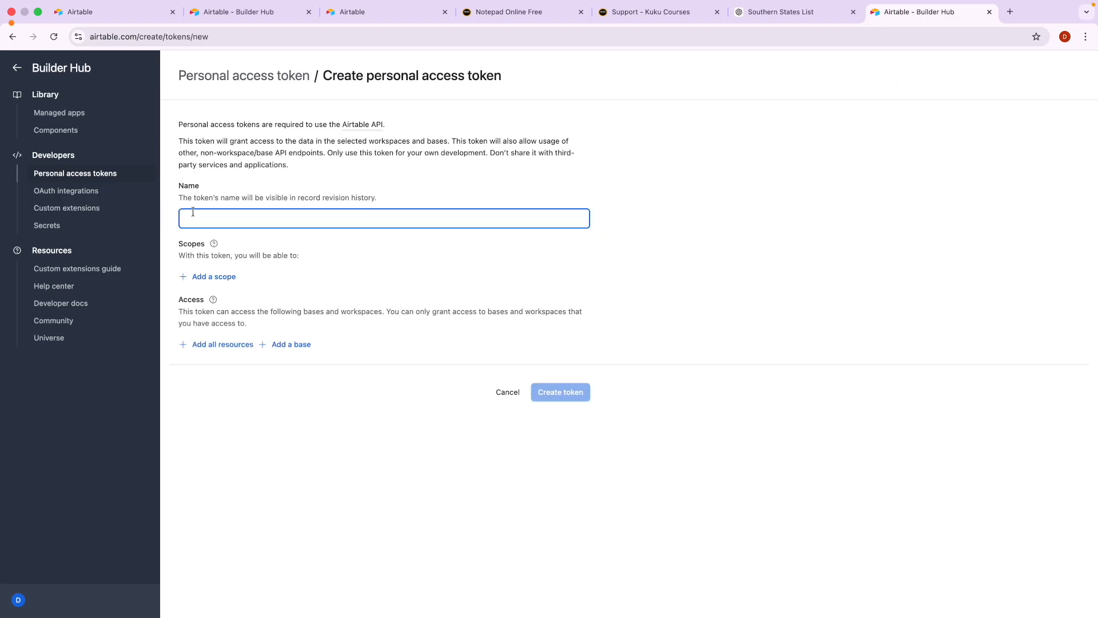
type("Dummy")
left_click(212, 277)
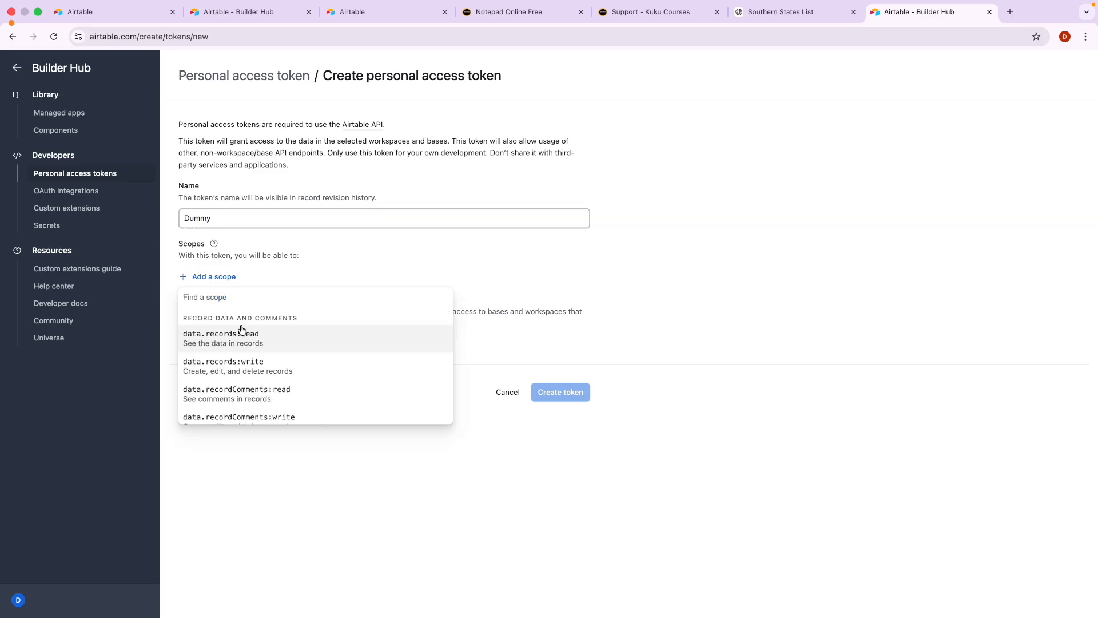
scroll(235, 329, "down", 1)
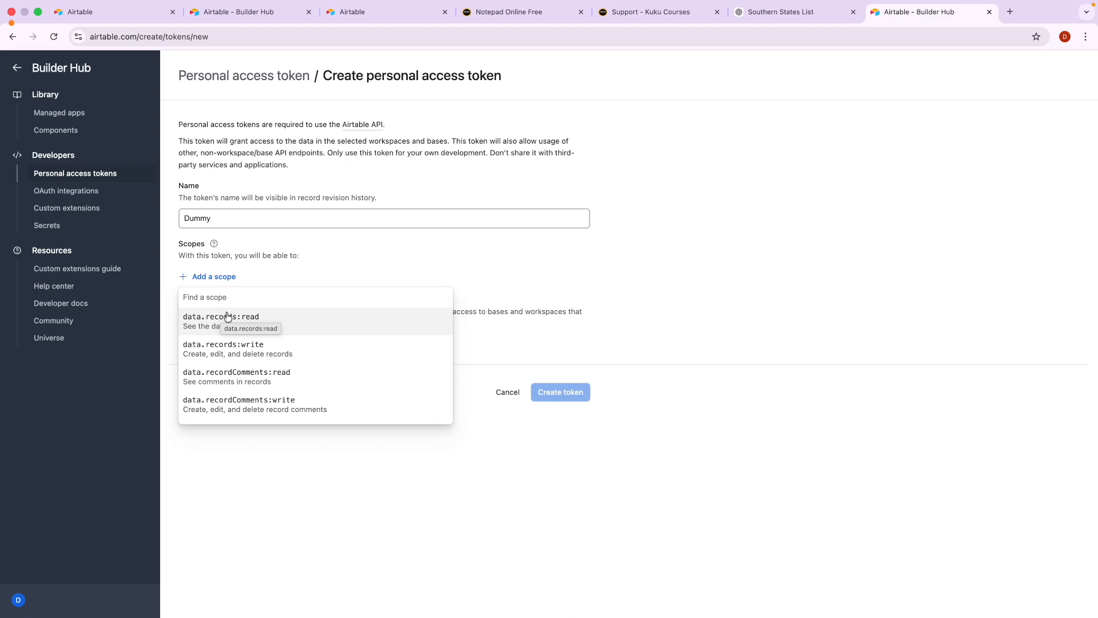
key("ctrl+Right")
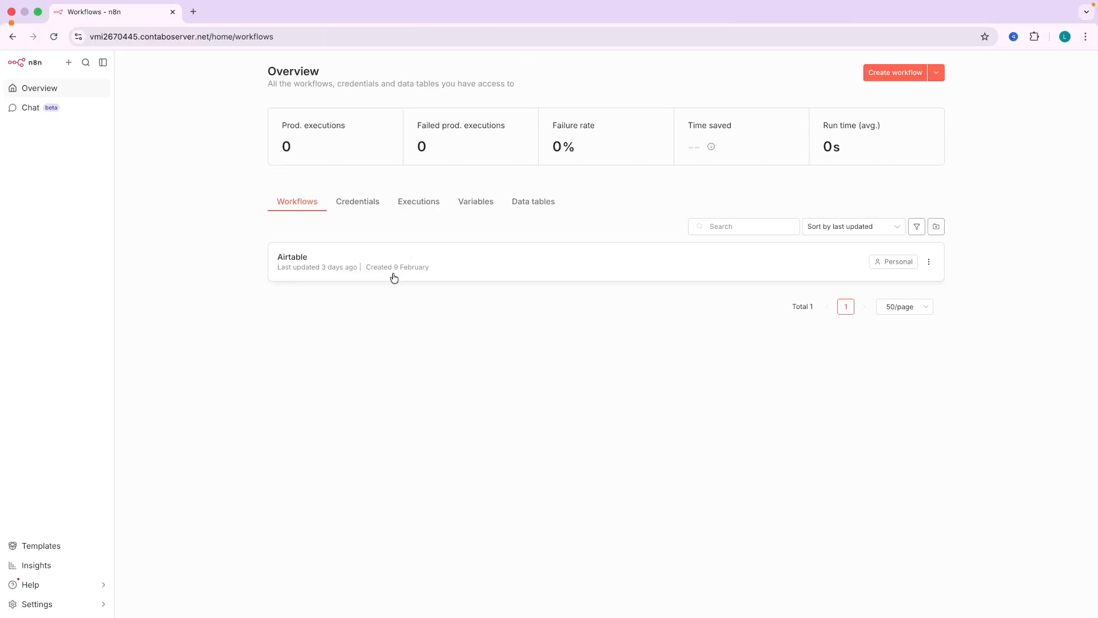
In n8n Credentials, create an Airtable Personal Access Token API credential, found by searching 'airt'.
left_click(362, 207)
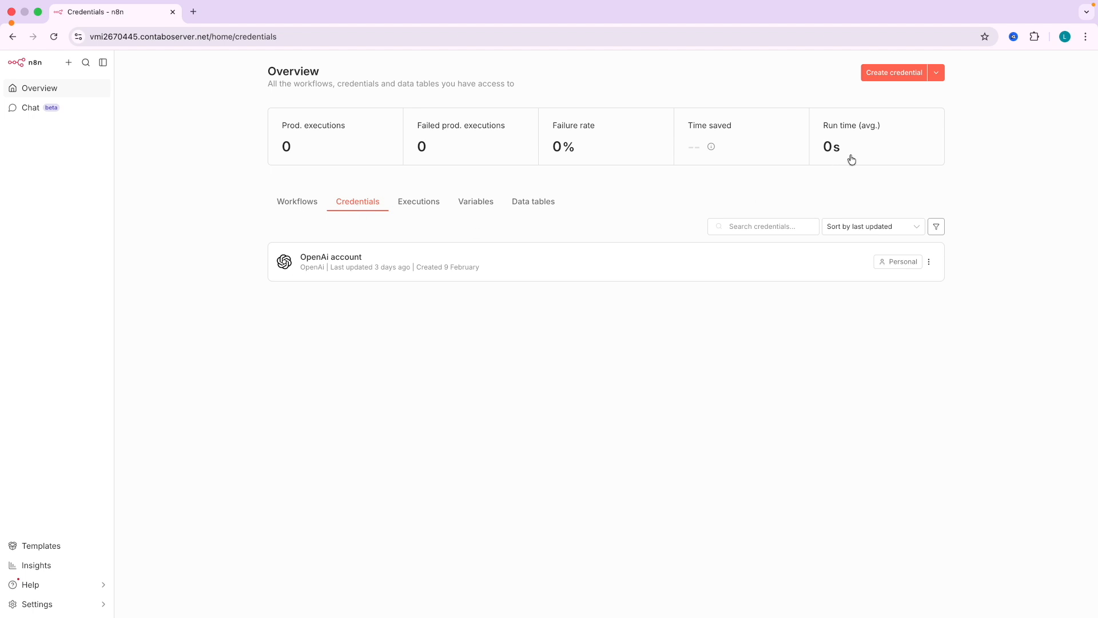
left_click(885, 79)
type("airt")
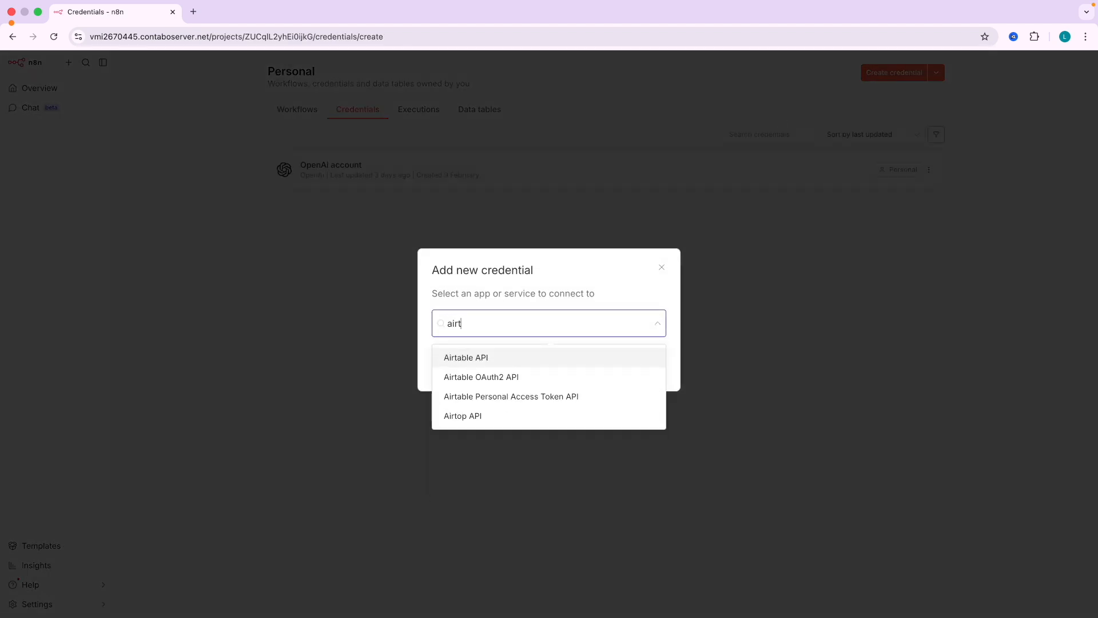
left_click(509, 402)
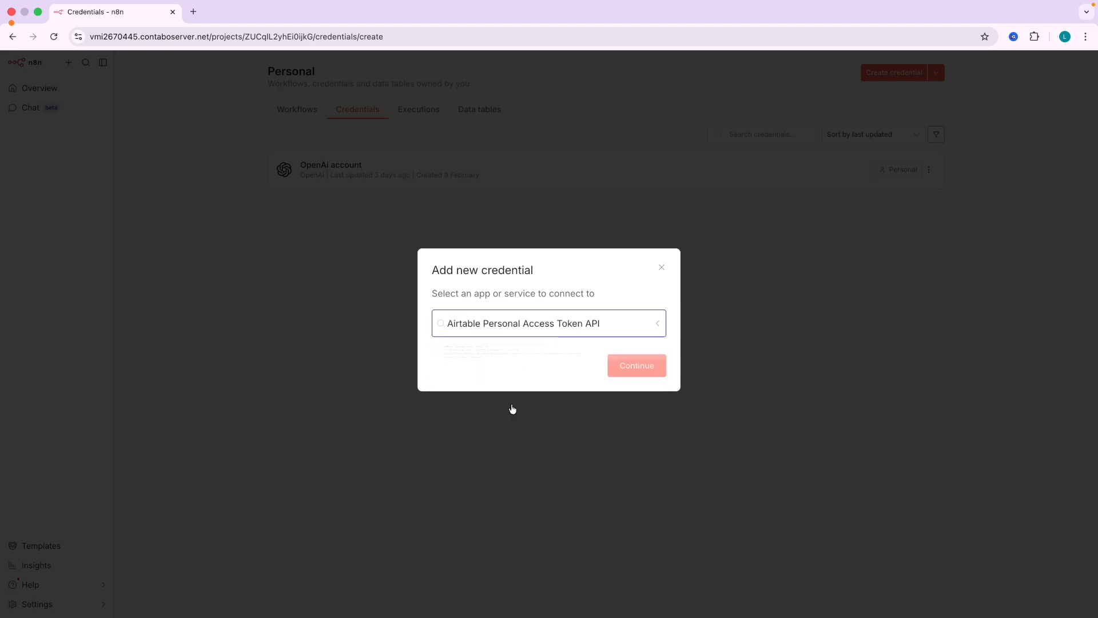
left_click(660, 367)
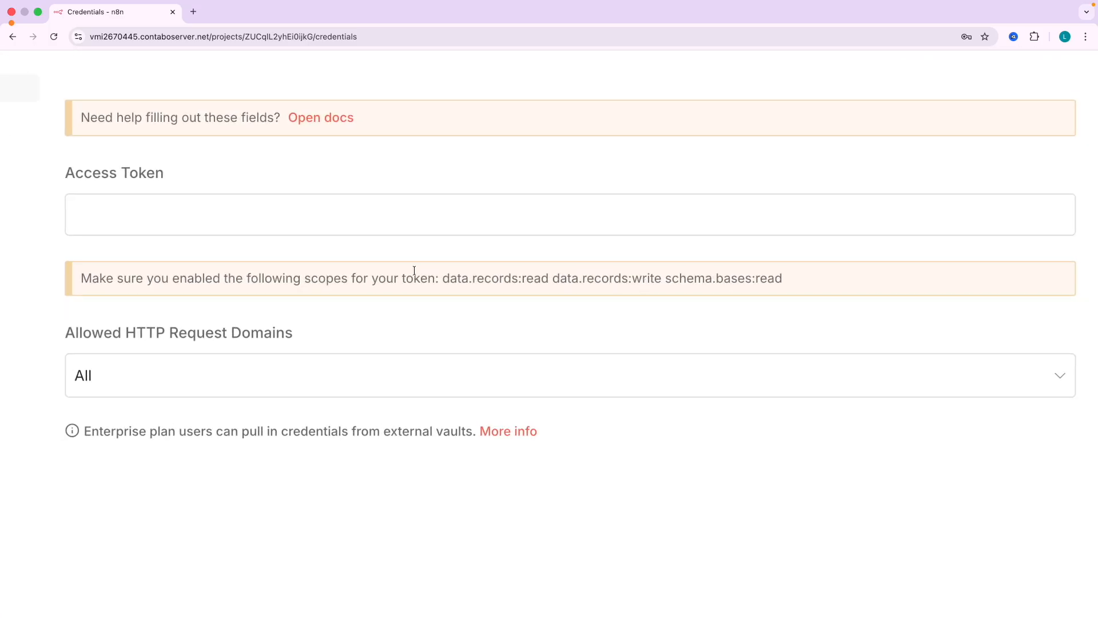
Highlight the required scopes in the credential's note, starting with data.records:read.
left_click_drag(333, 278, 354, 276)
left_click_drag(450, 278, 644, 280)
key("ctrl+Left")
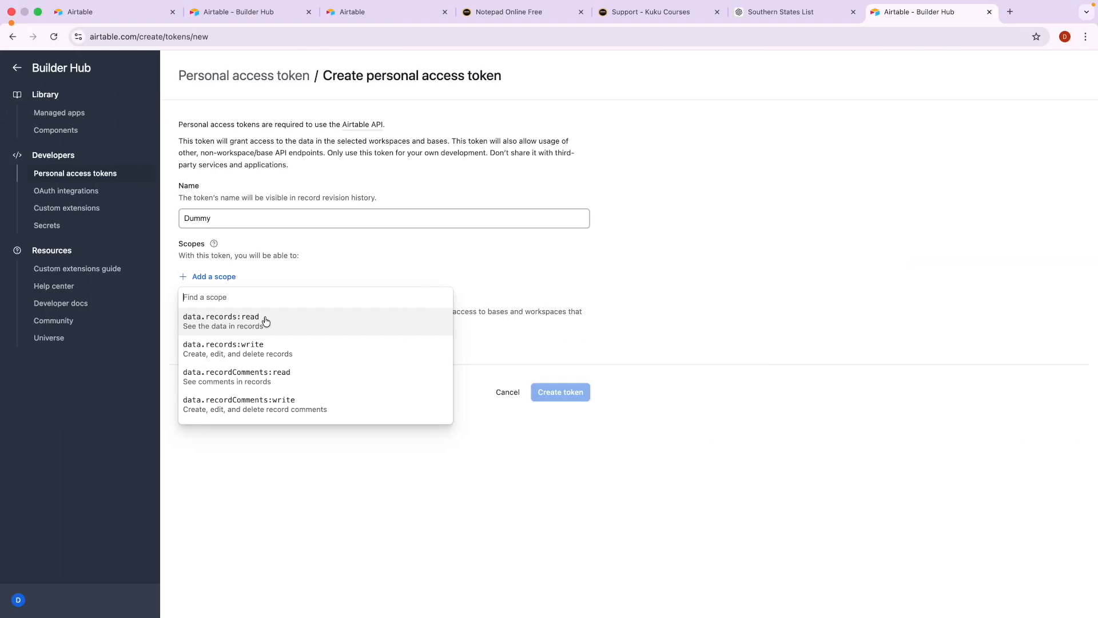
Add the data.records read, write and schema.bases:read scopes, matching each against n8n's note.
left_click(229, 327)
left_click(225, 303)
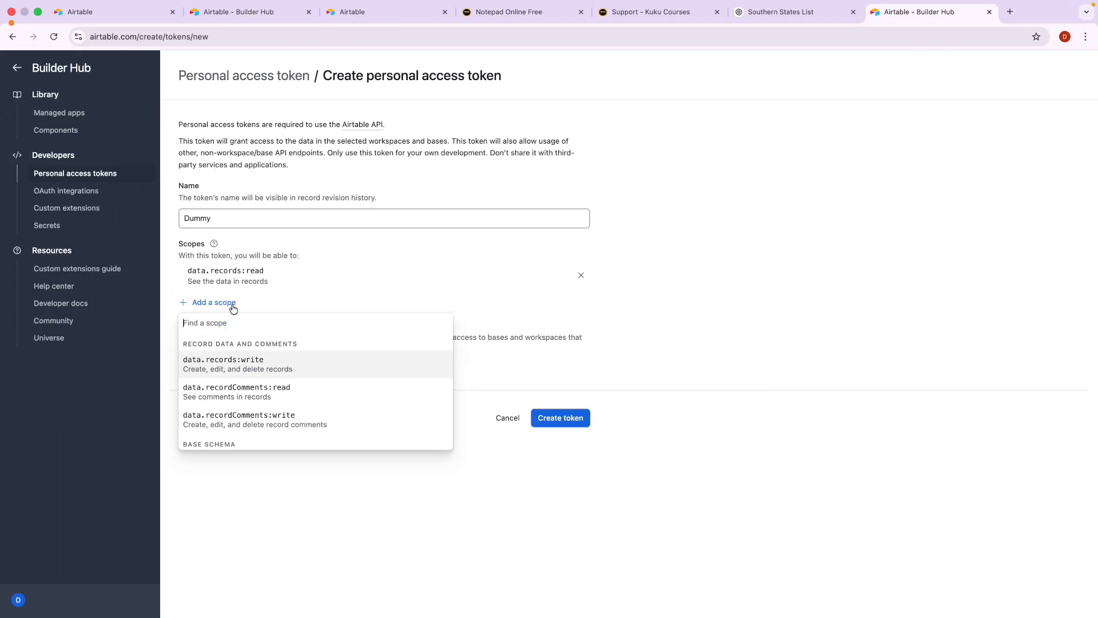
key("ctrl+Right")
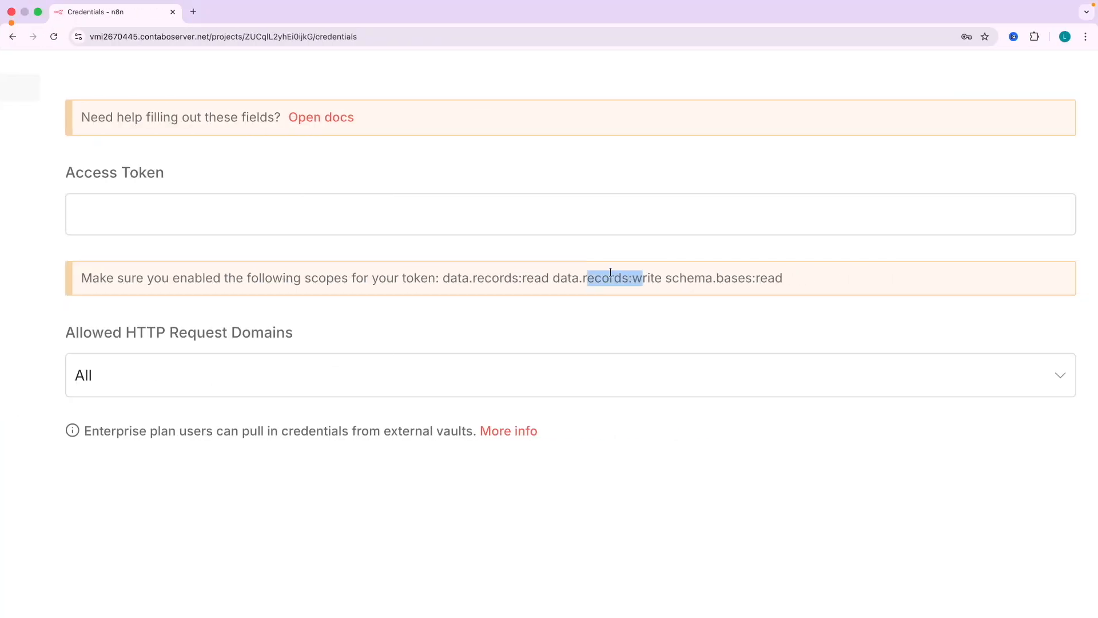
left_click_drag(522, 274, 534, 276)
double_click(644, 276)
key("ctrl+Left")
left_click(217, 328)
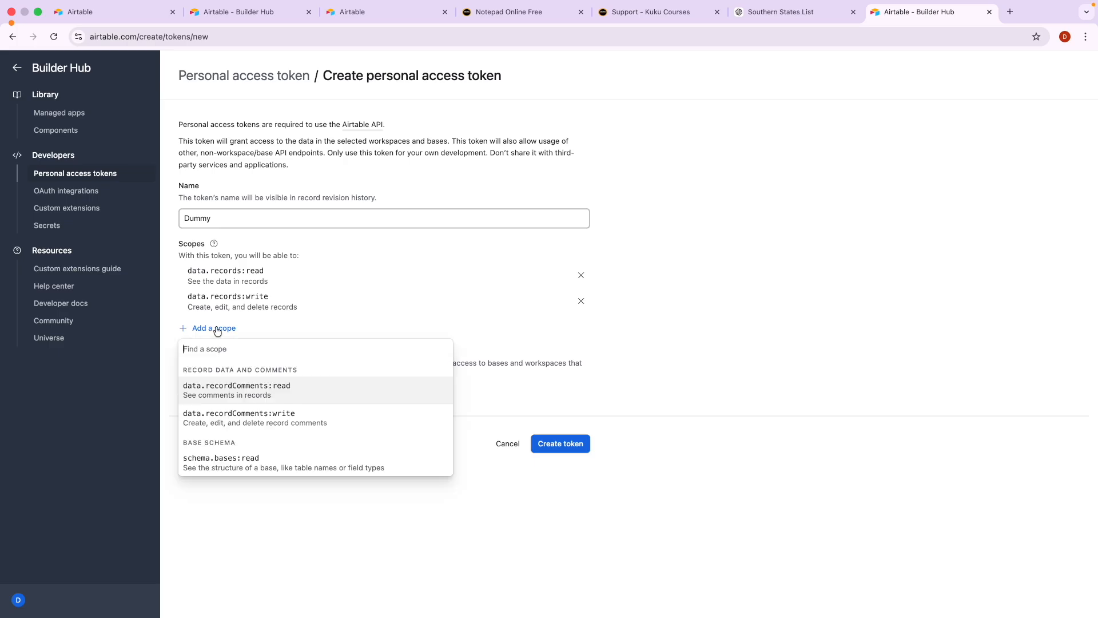
scroll(245, 417, "down", 1)
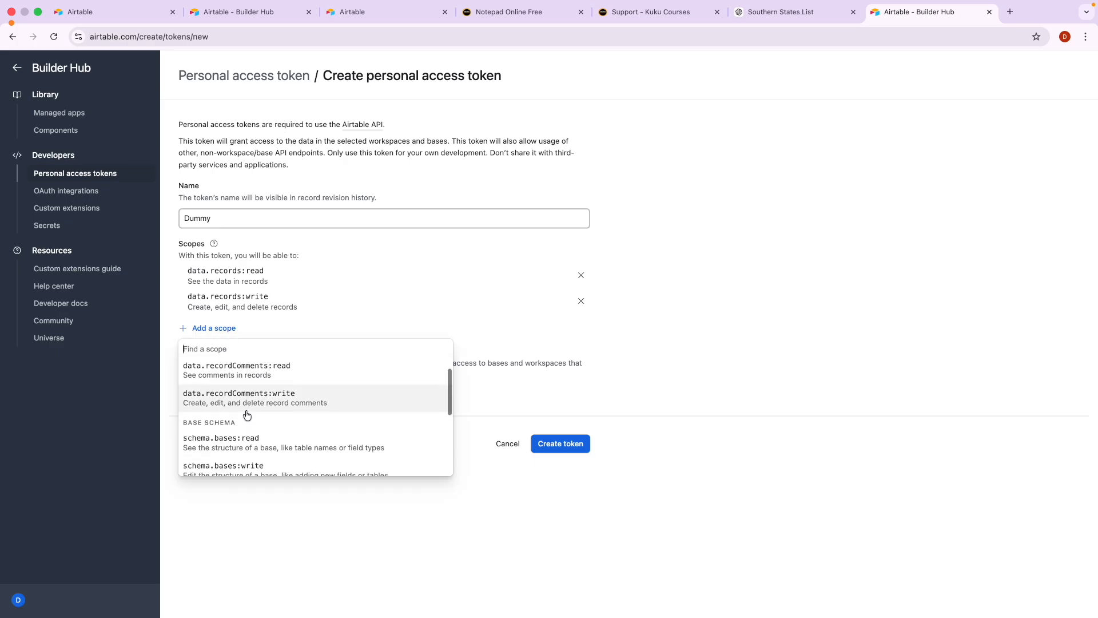
left_click(232, 450)
key("ctrl+Right")
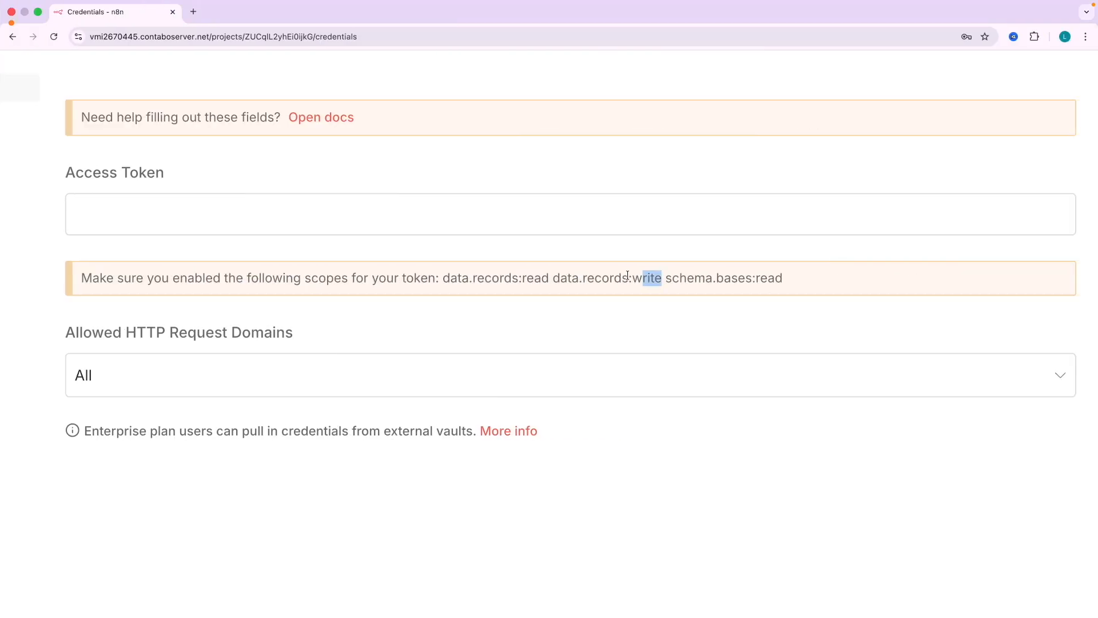
left_click_drag(666, 280, 823, 278)
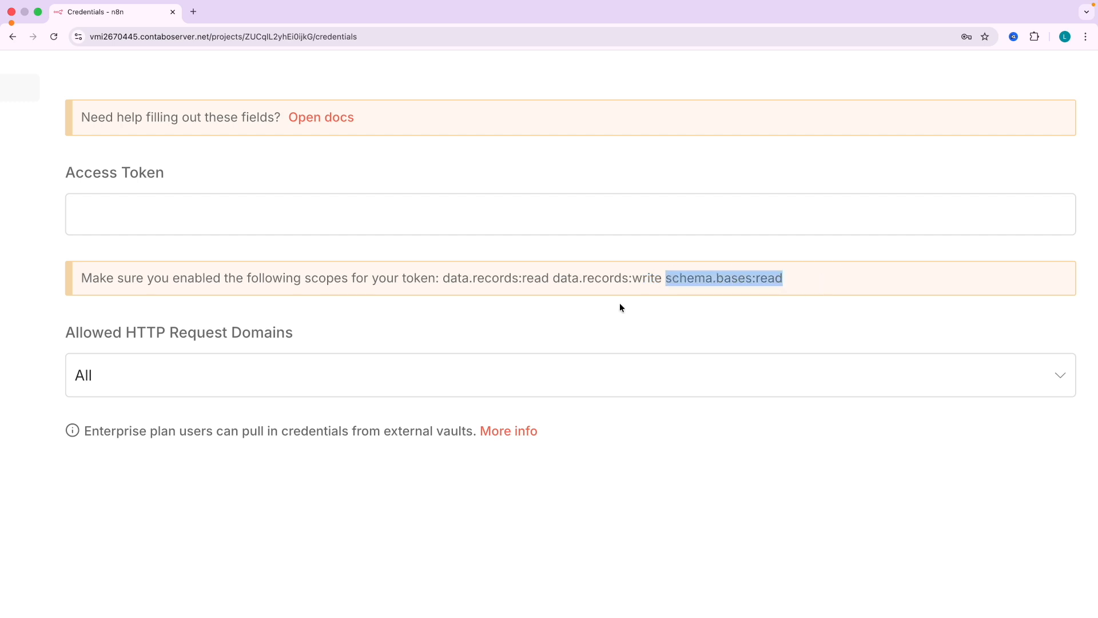
key("ctrl+Left")
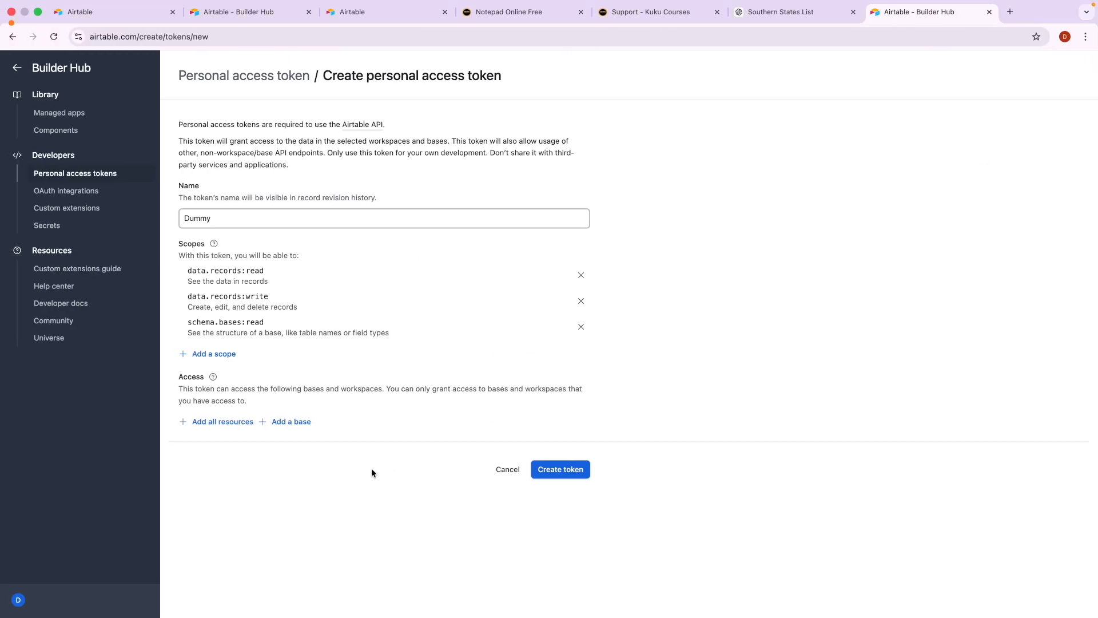
Grant the token access to South Garage, create it, and copy the token value.
left_click(285, 425)
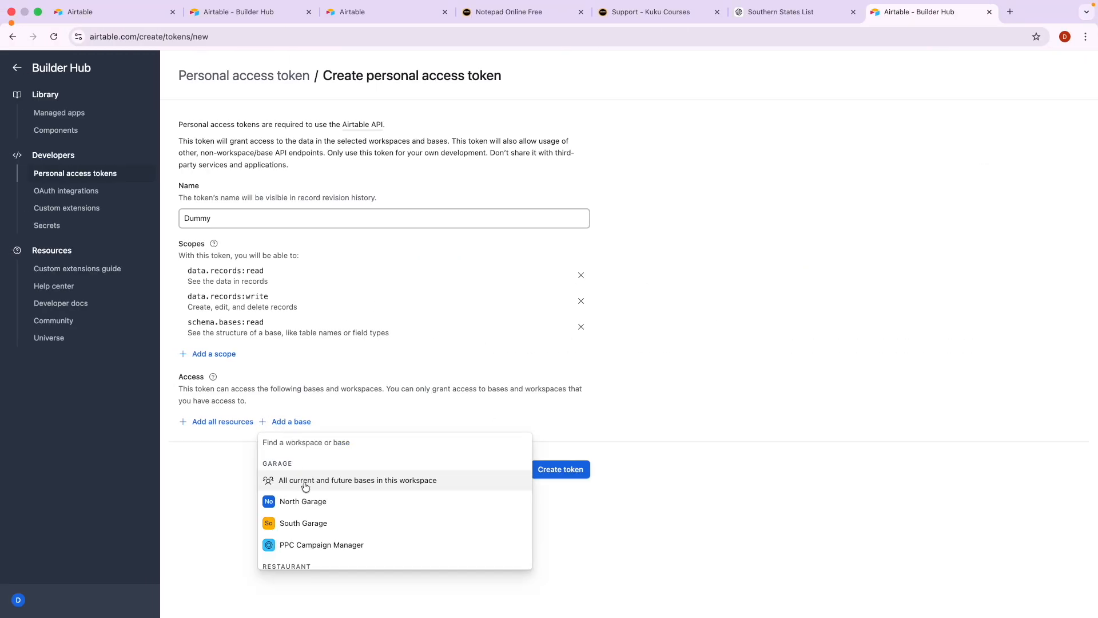
left_click(126, 14)
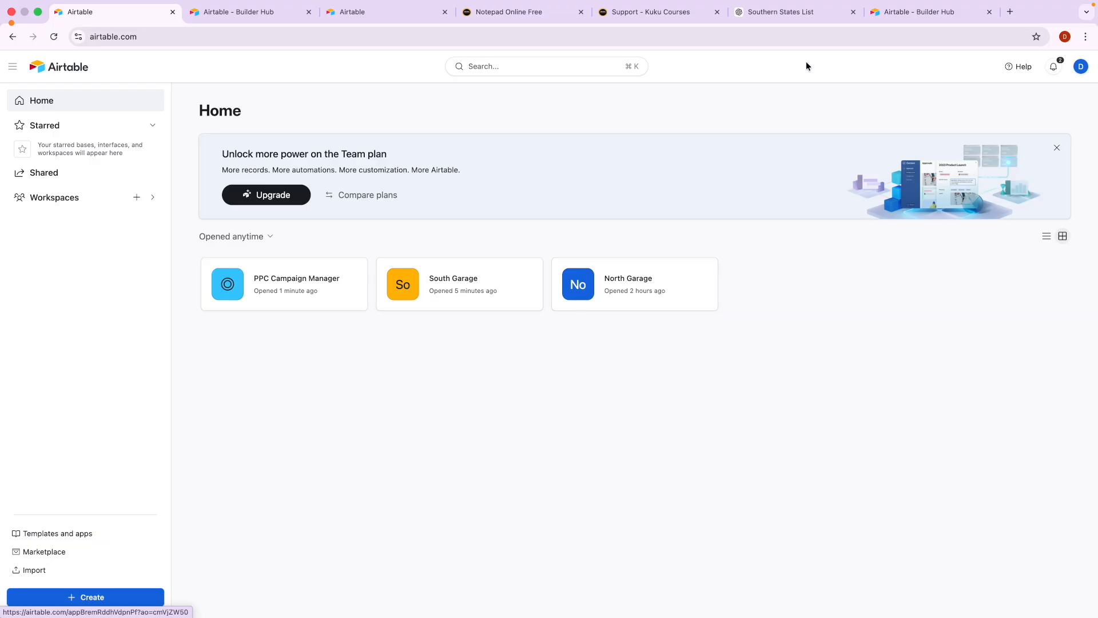
left_click(898, 14)
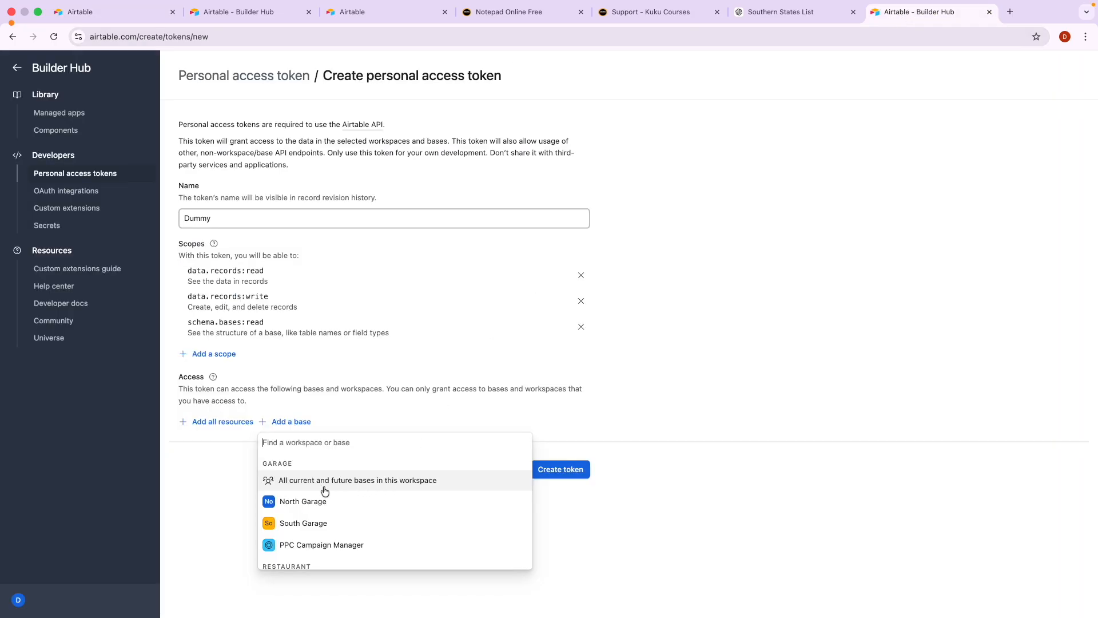
left_click(303, 522)
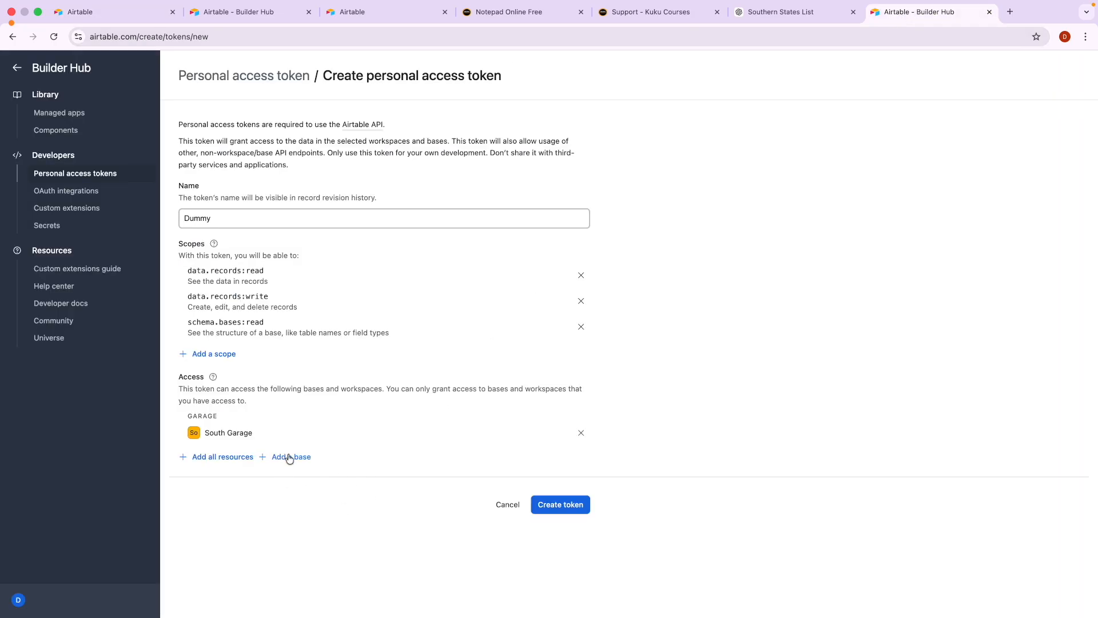
left_click(565, 505)
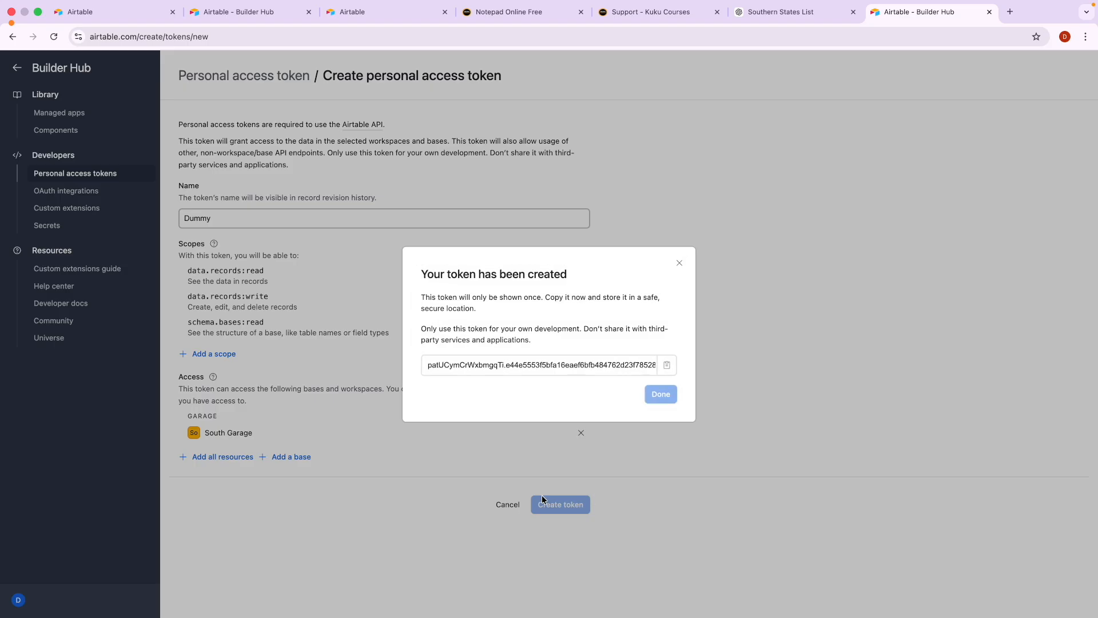
left_click(670, 365)
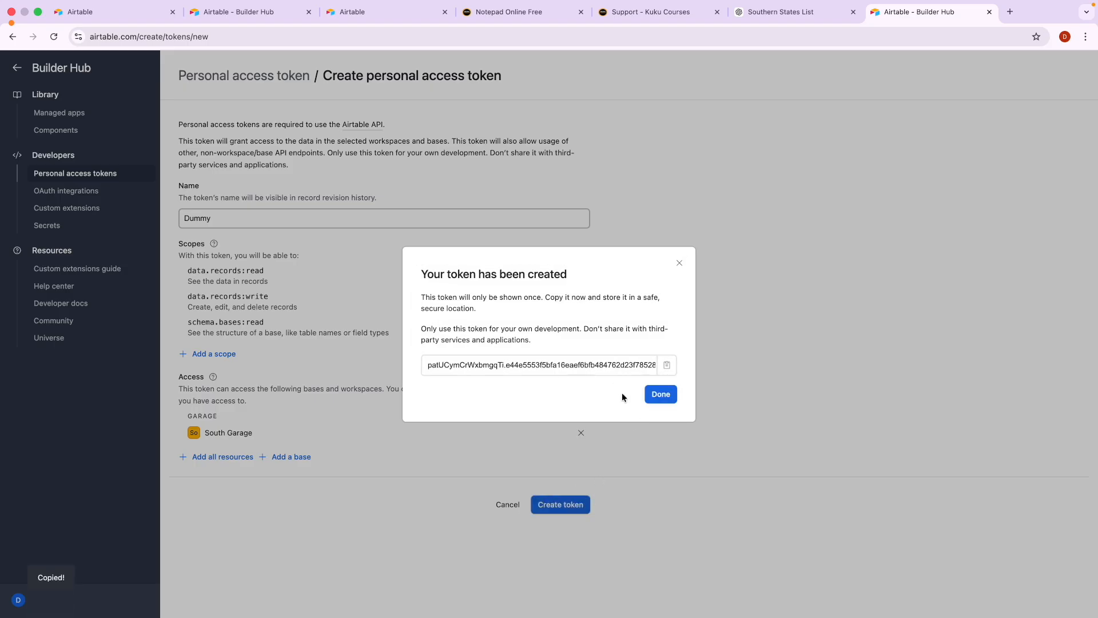
Paste the token into Access Token, save until the connection test succeeds, then close the dialog.
key("ctrl+Right")
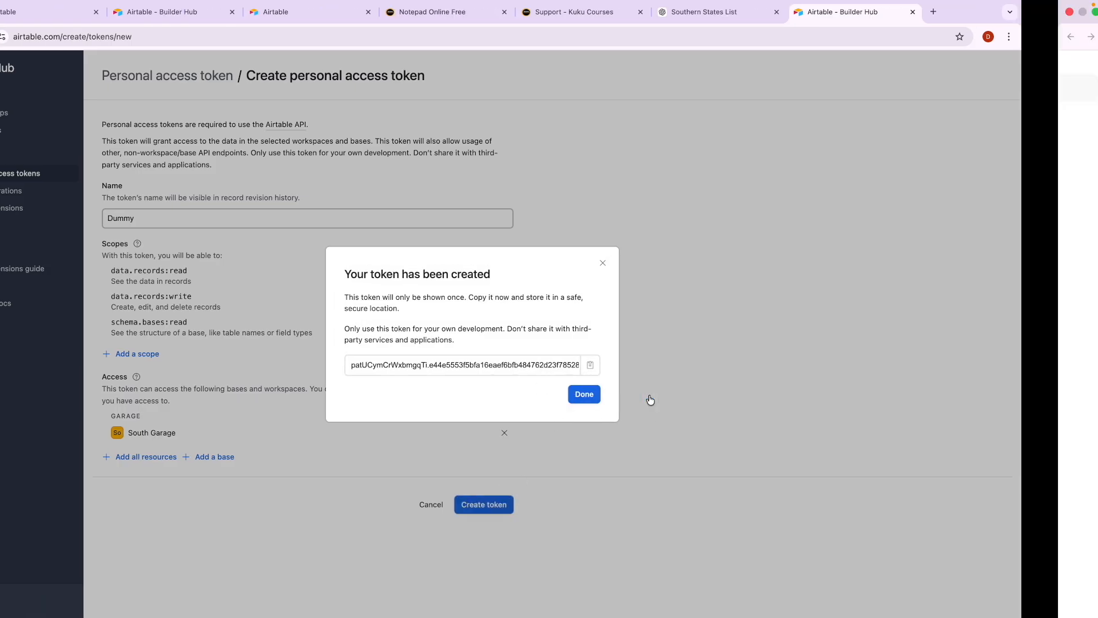
left_click(293, 229)
key("super+v")
left_click(376, 251)
scroll(375, 251, "down", 5)
left_click(844, 131)
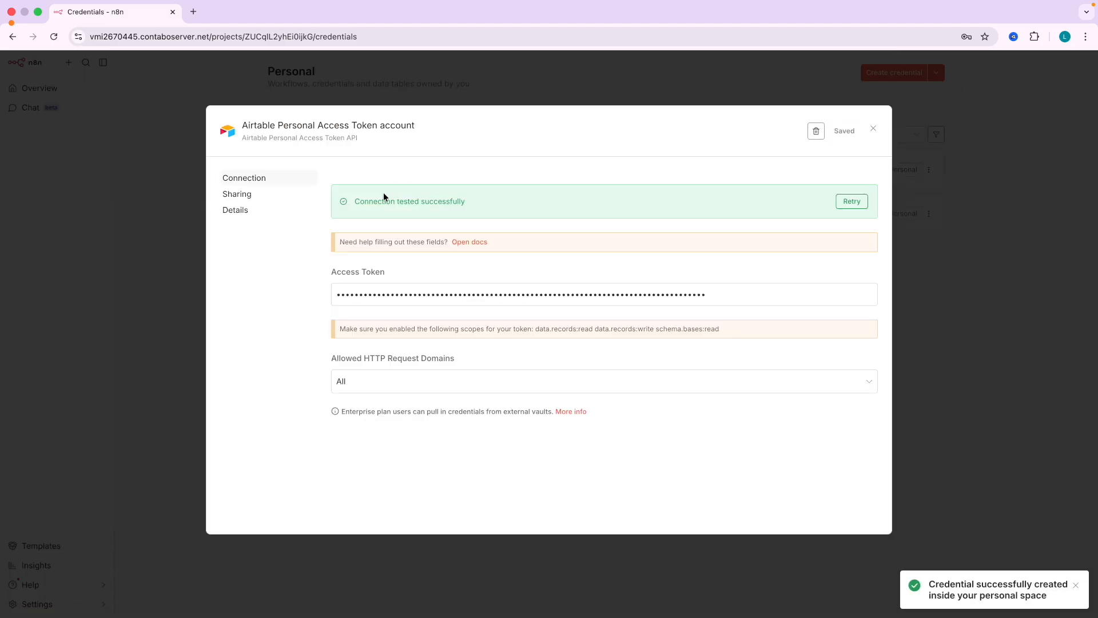
left_click_drag(365, 200, 464, 202)
left_click(465, 202)
left_click(871, 128)
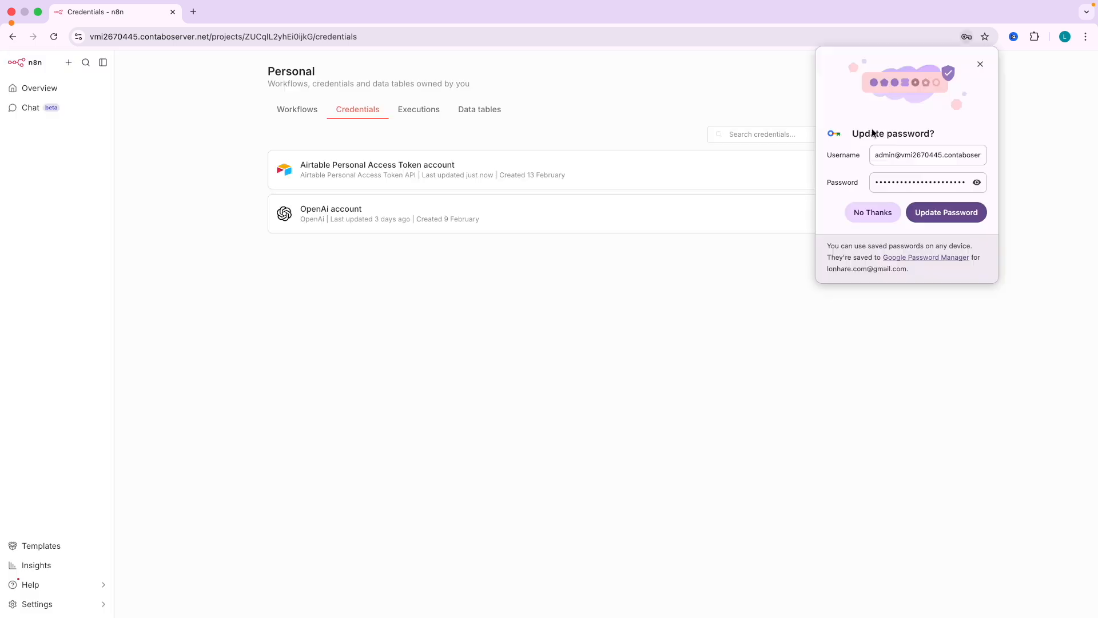
left_click(872, 213)
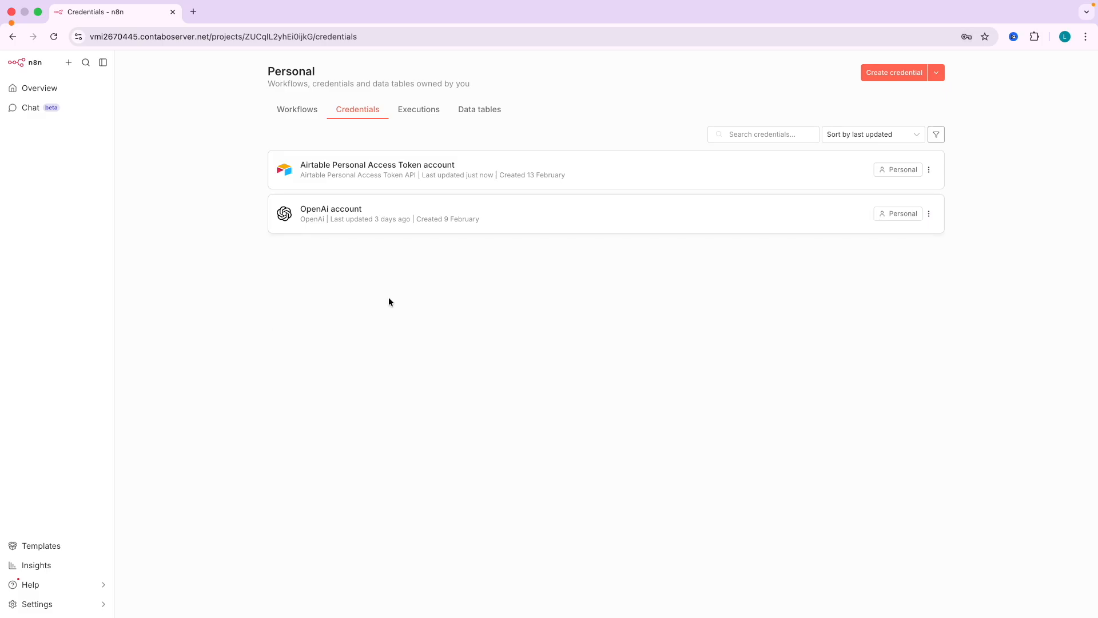
key("ctrl+Left")
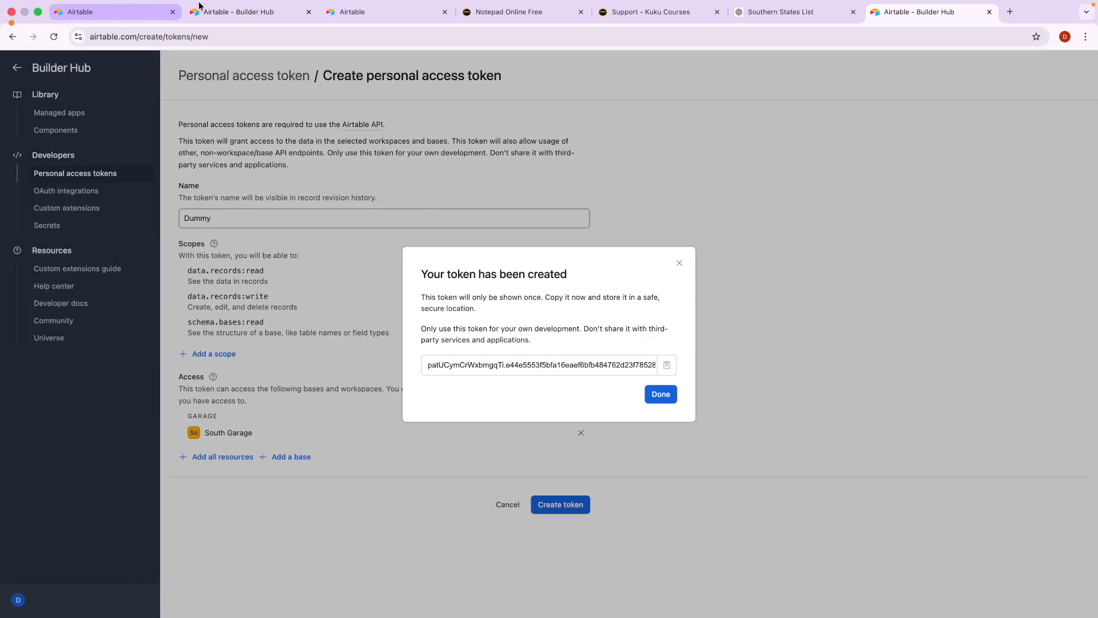
Close the token tab and open the Airtable + N8N course by searching 'airt' in Kuku Courses.
left_click(989, 12)
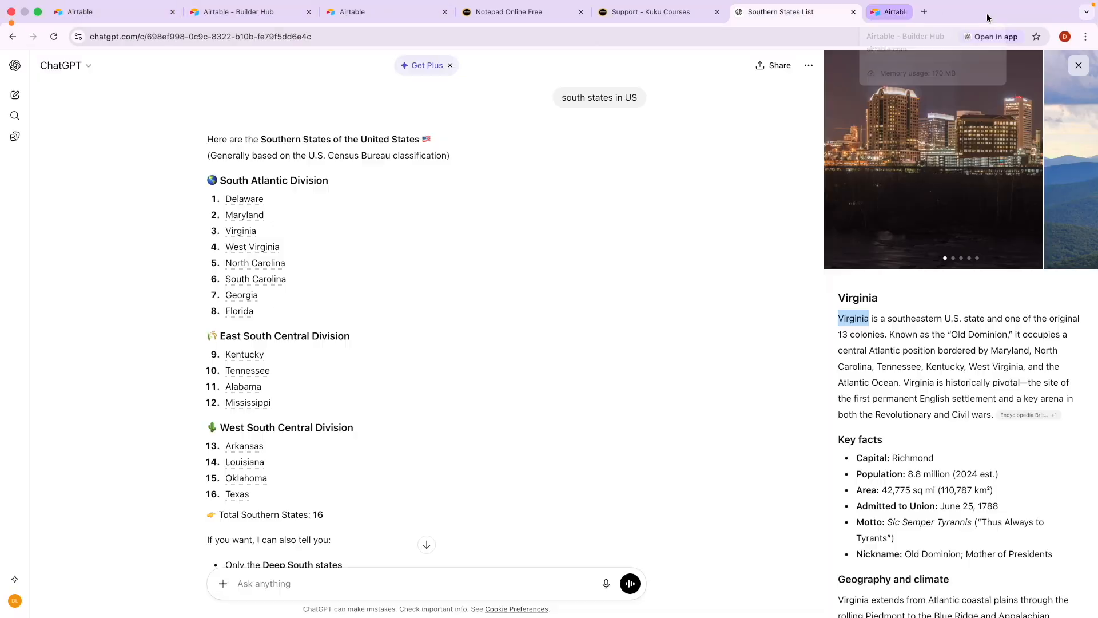
left_click(629, 12)
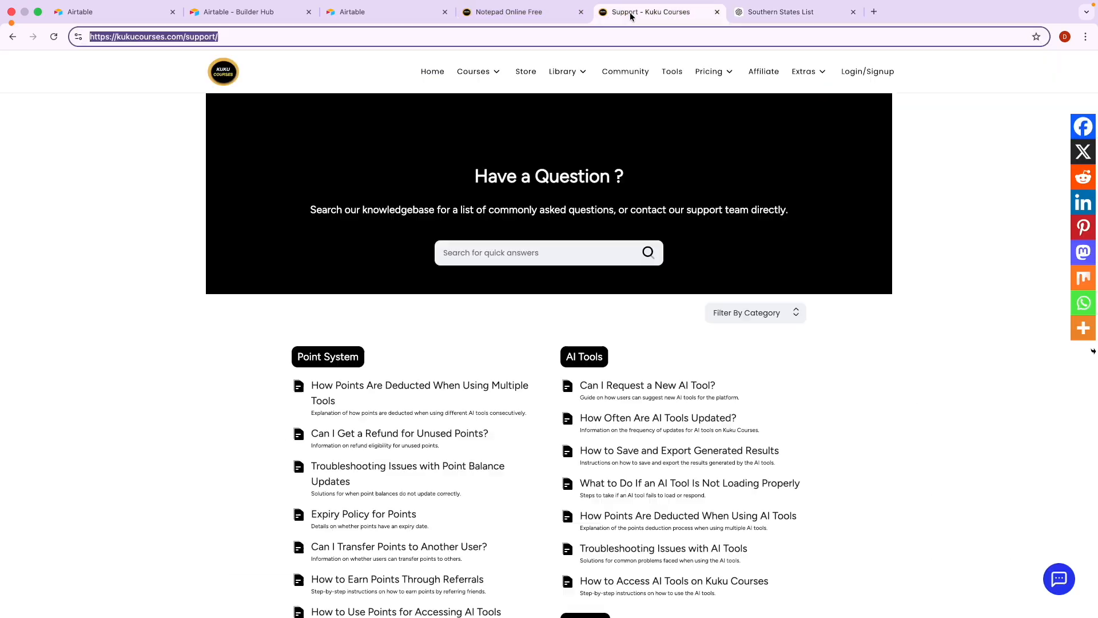
left_click(502, 78)
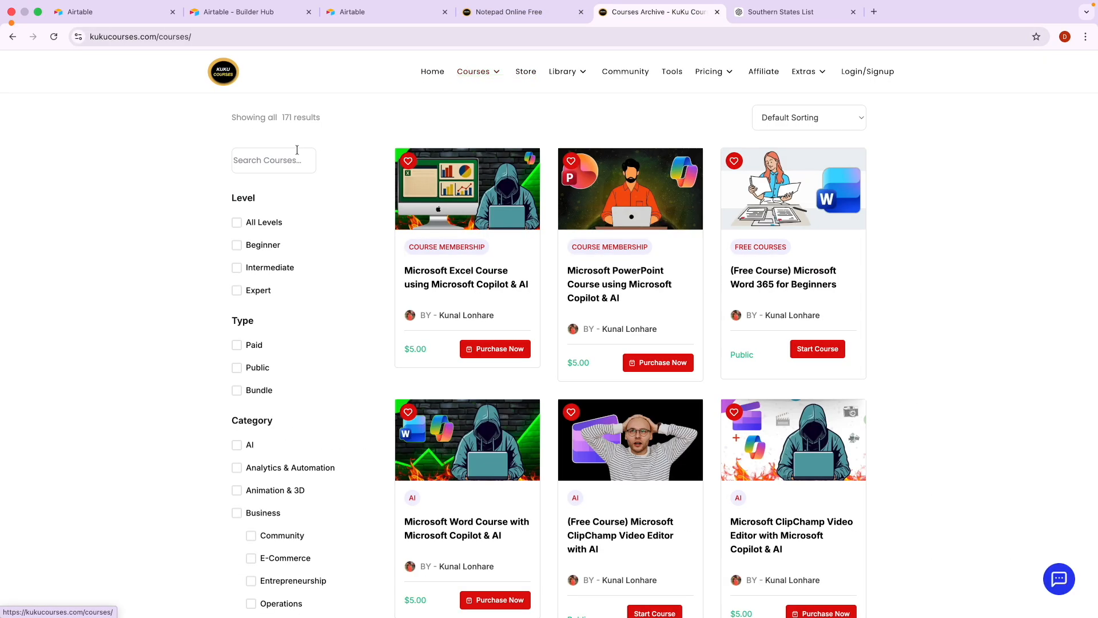
left_click(237, 150)
type("airt")
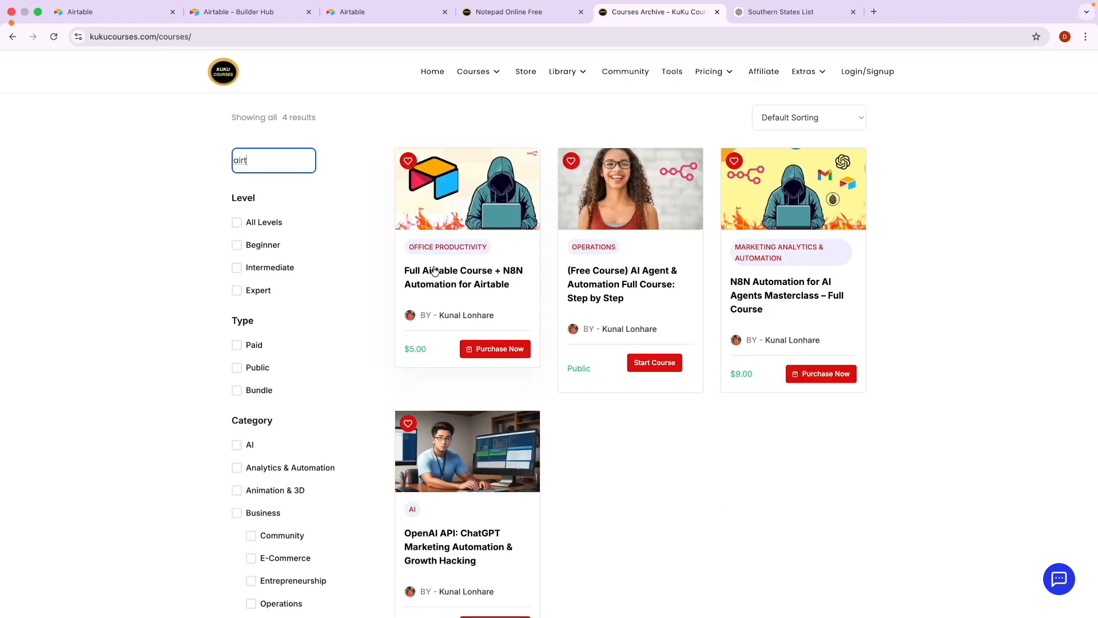
left_click(435, 269)
Expand the Build AI Agent with Airtable + N8N lessons, then return to Airtable Home.
scroll(283, 451, "down", 20)
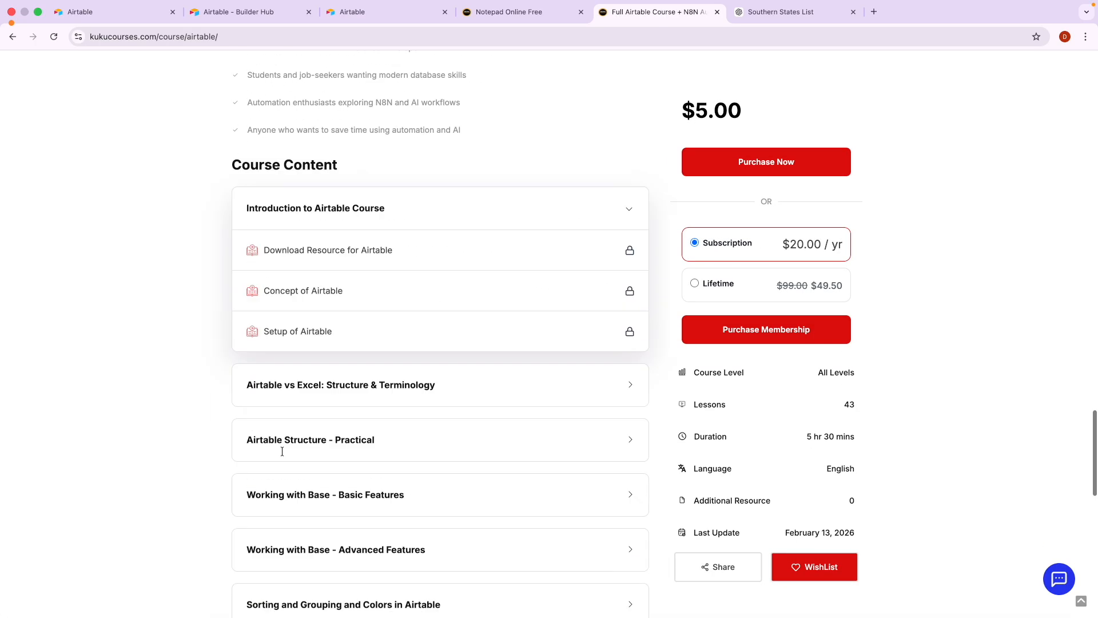
scroll(286, 454, "up", 4)
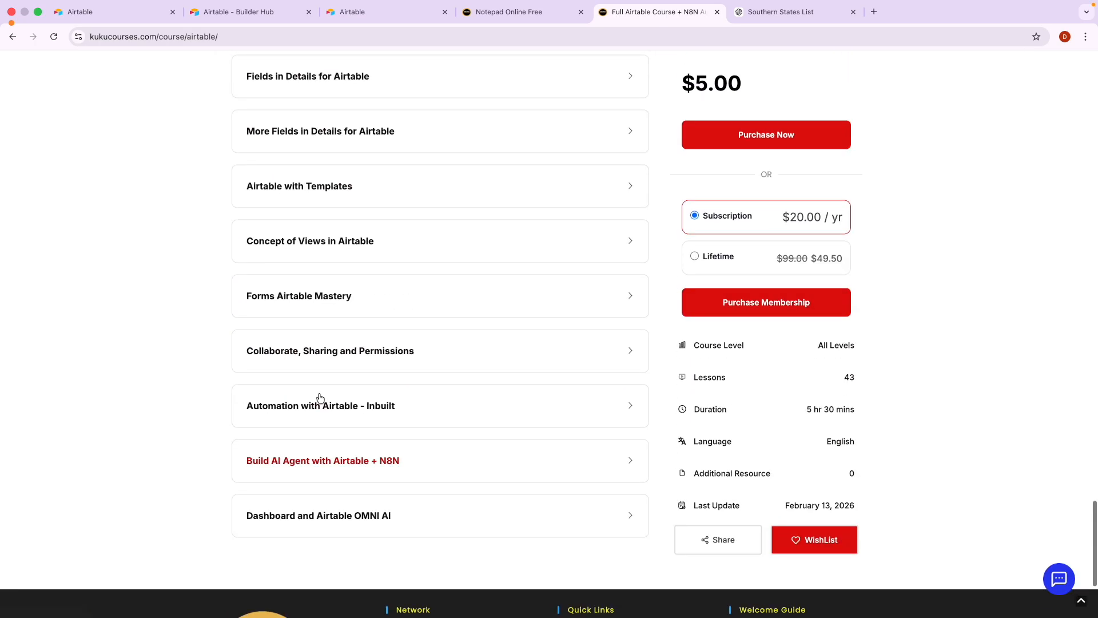
left_click(298, 458)
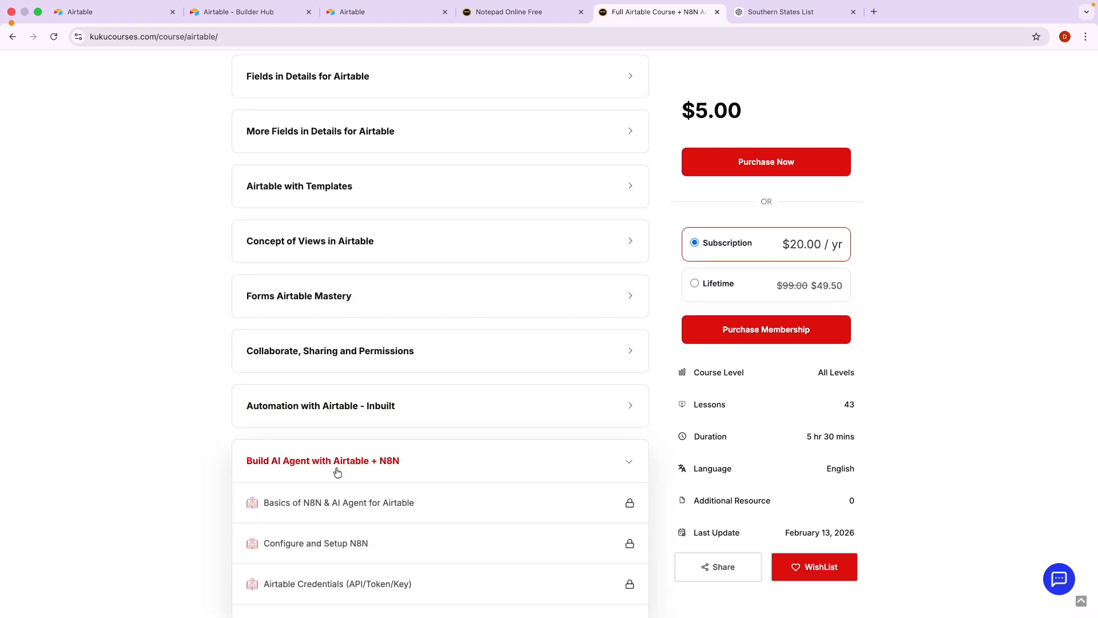
scroll(251, 446, "down", 2)
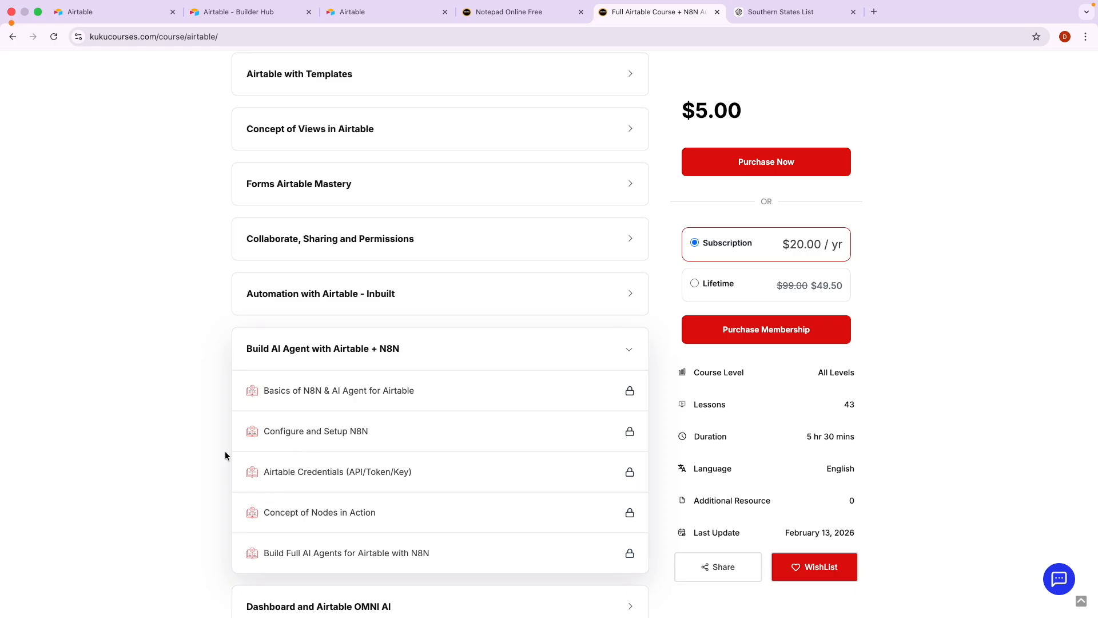
scroll(240, 417, "up", 10)
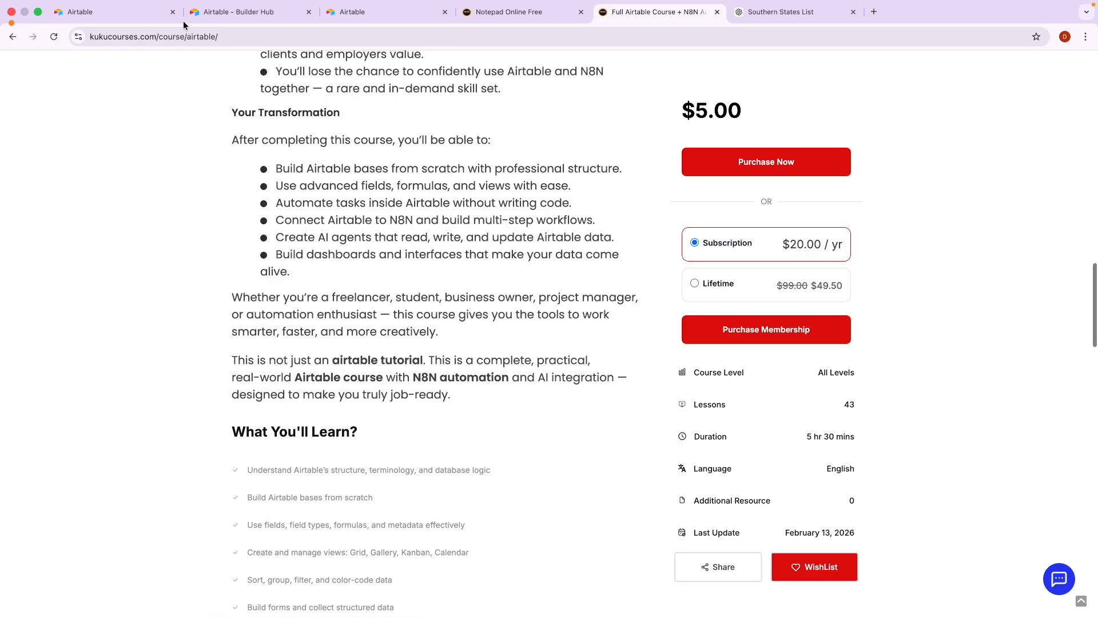
left_click(93, 12)
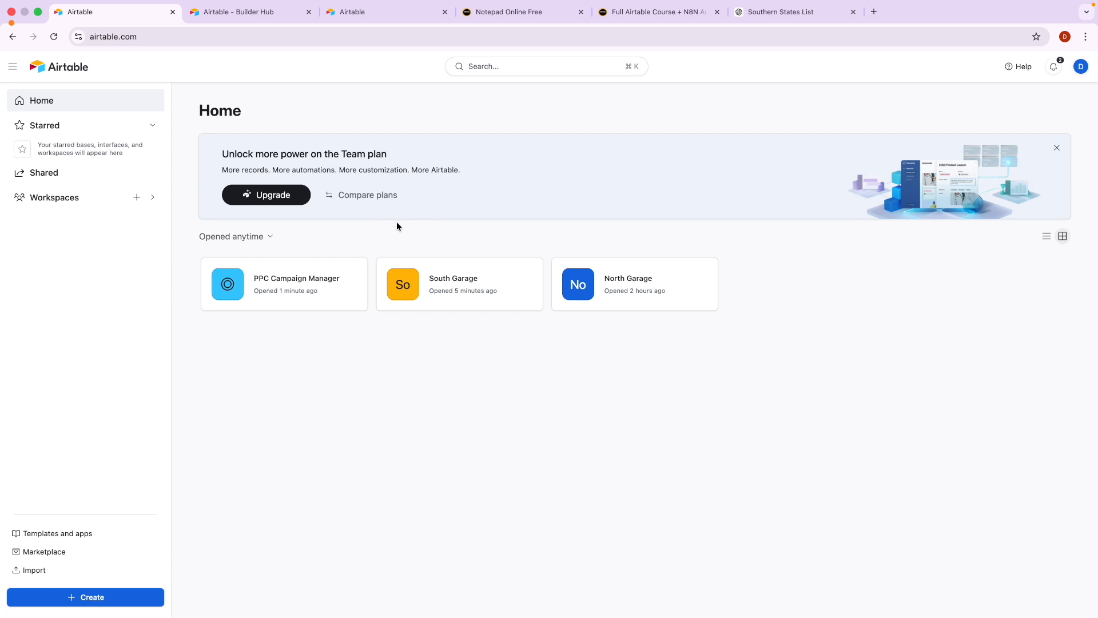
In n8n, open the Airtable workflow from the workflows list.
key("ctrl+Right")
left_click(296, 112)
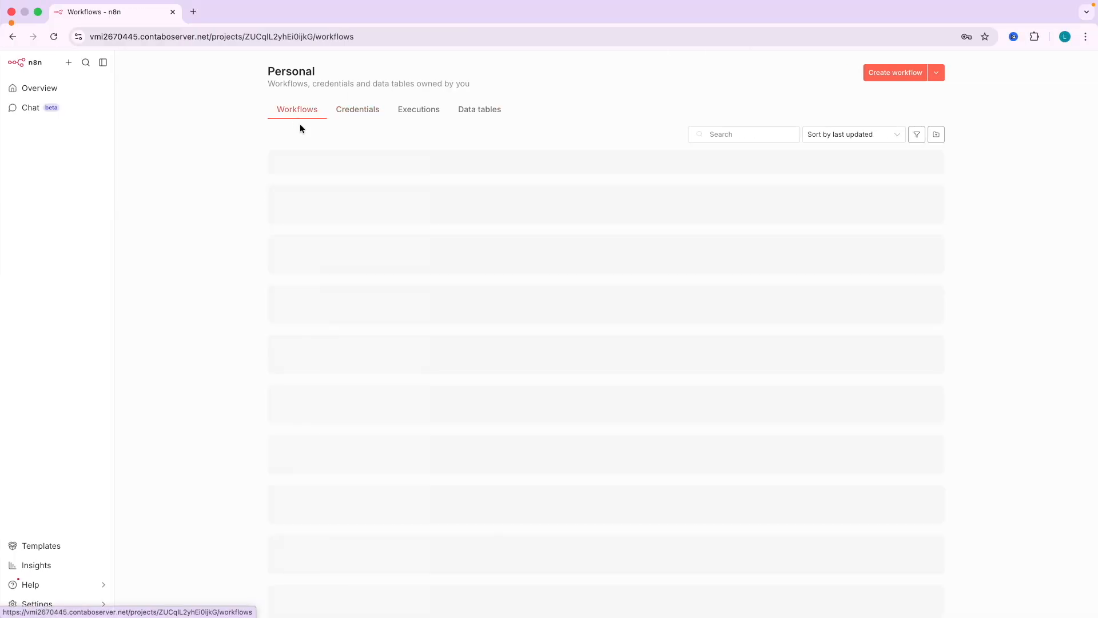
left_click(346, 177)
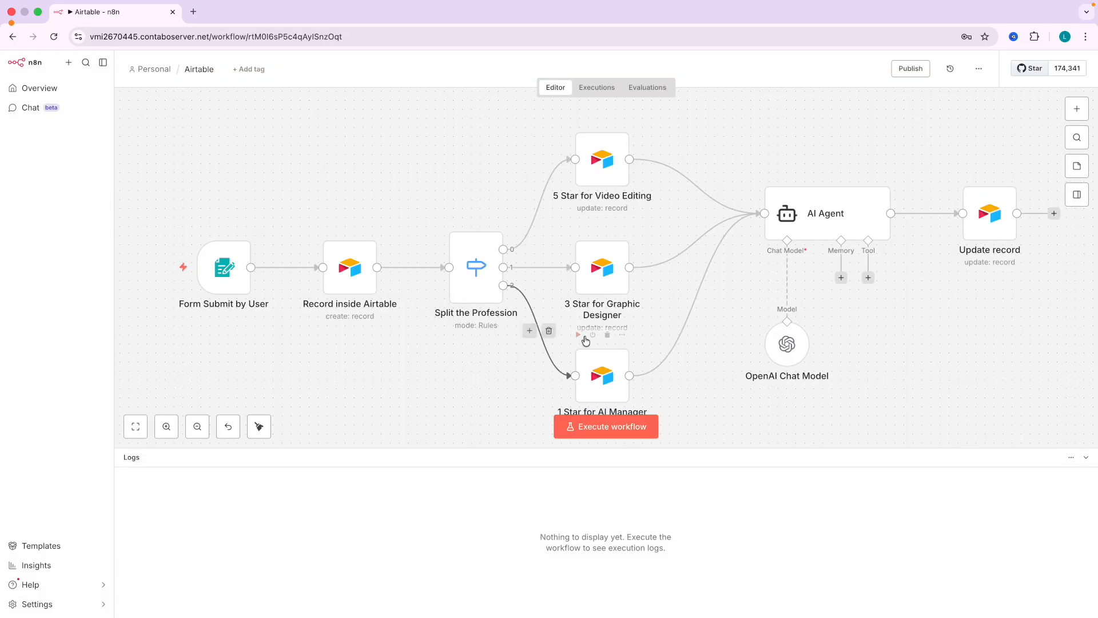
scroll(549, 332, "right", 3)
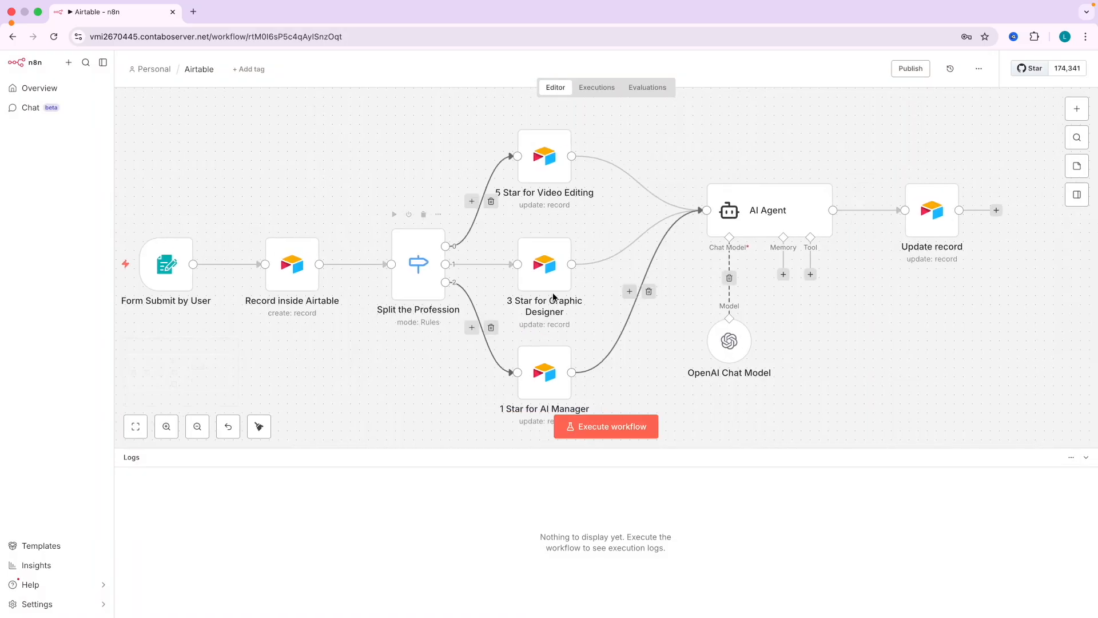
Move through the course page, Airtable Home and the personal access tokens page, ending on the notes.
key("ctrl+Left")
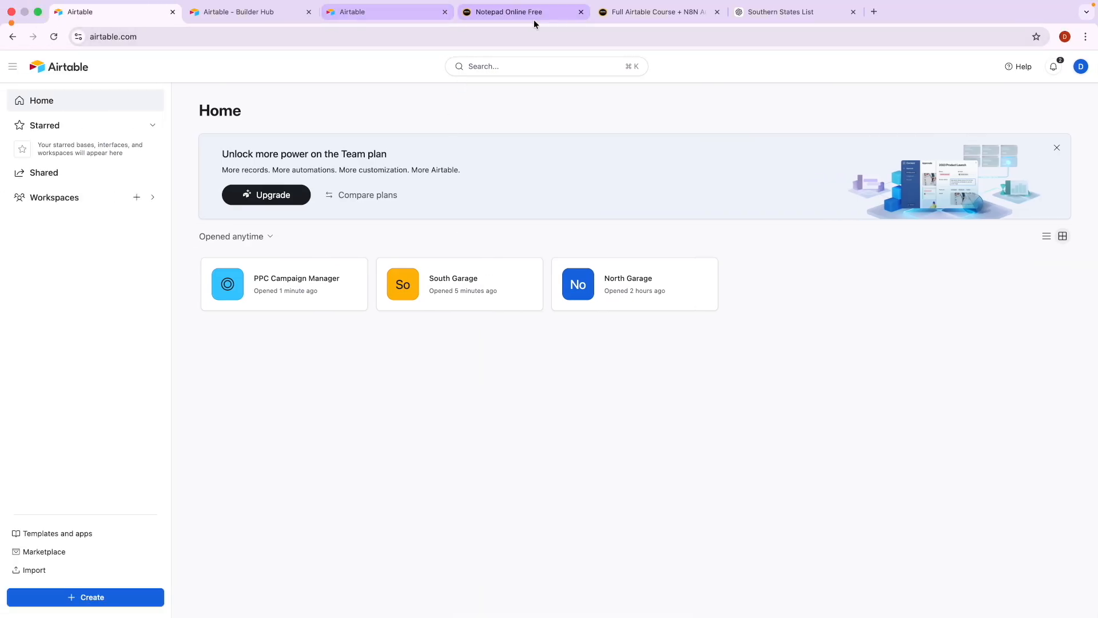
left_click(627, 20)
scroll(285, 392, "down", 5)
scroll(284, 400, "up", 15)
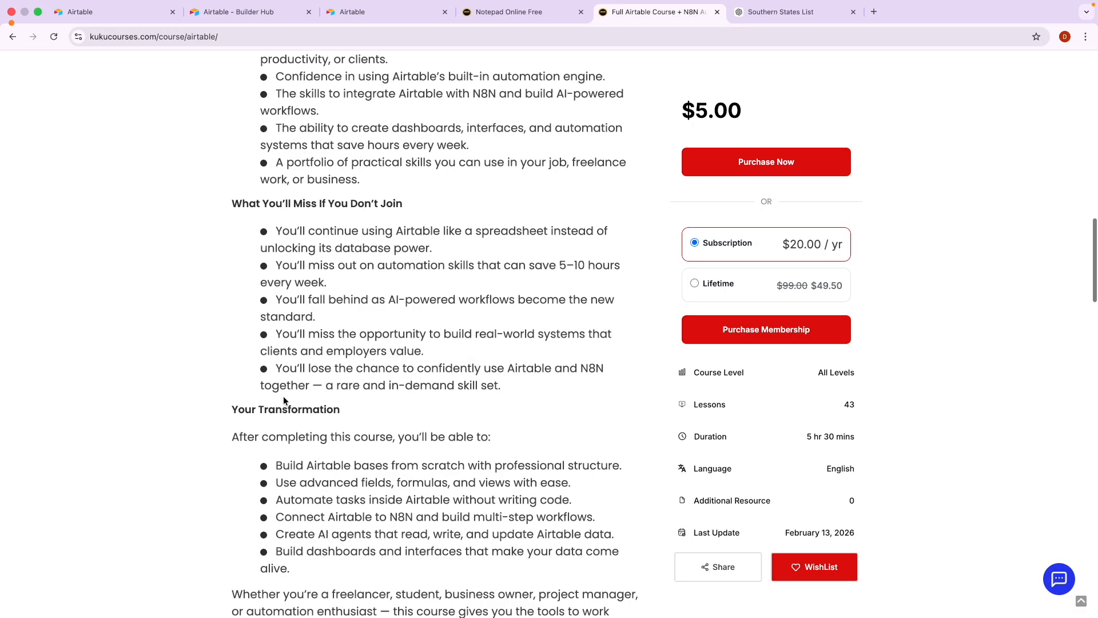
left_click(96, 17)
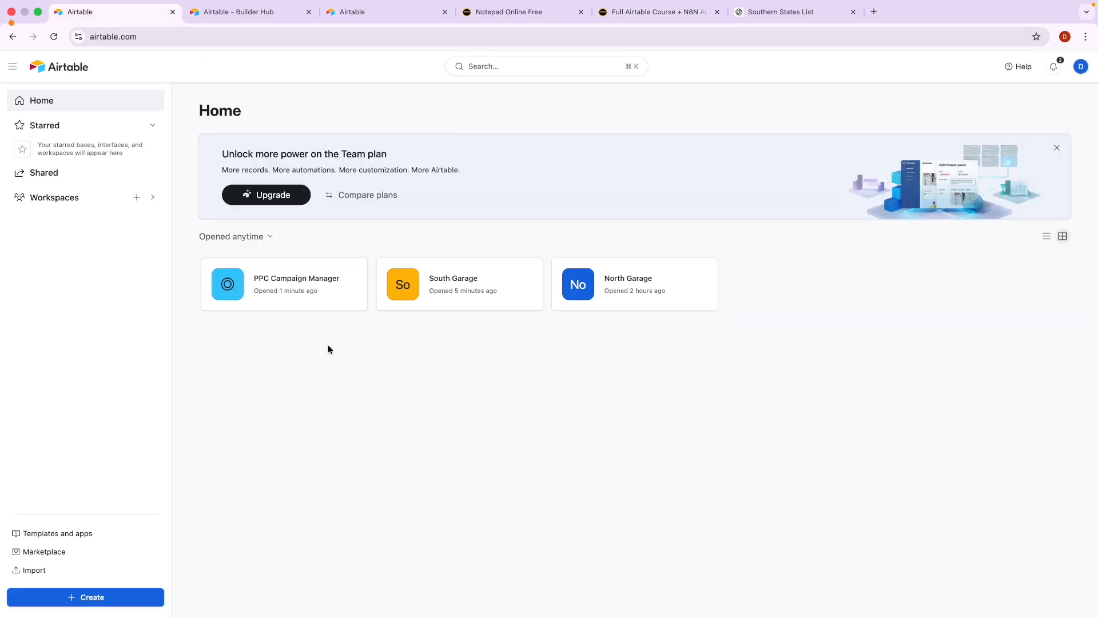
left_click(238, 17)
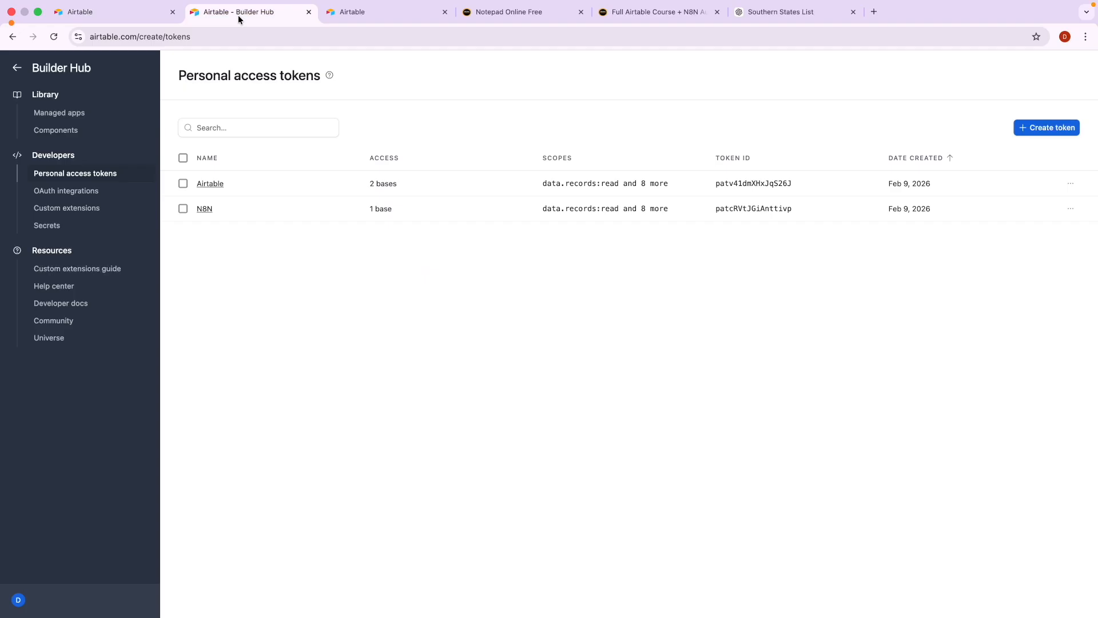
left_click(498, 22)
Mark up the notes (Airtable, Forms, Databases, Automation, Dashboard, AI), clear them, and return to the tokens page.
key("ctrl+a")
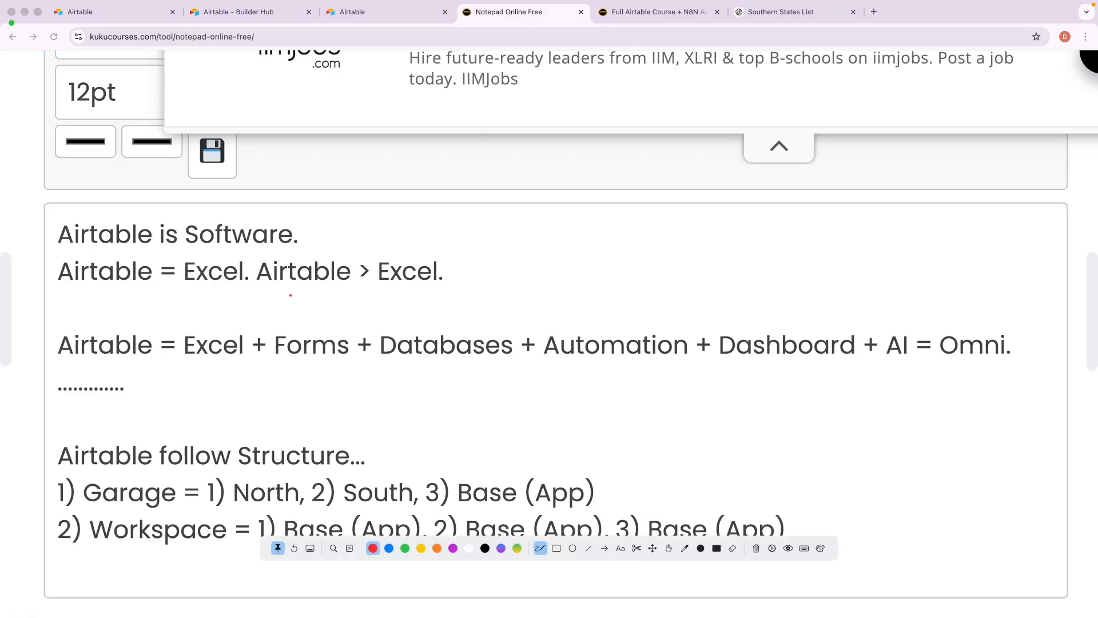
left_click_drag(67, 362, 115, 362)
left_click_drag(70, 243, 279, 242)
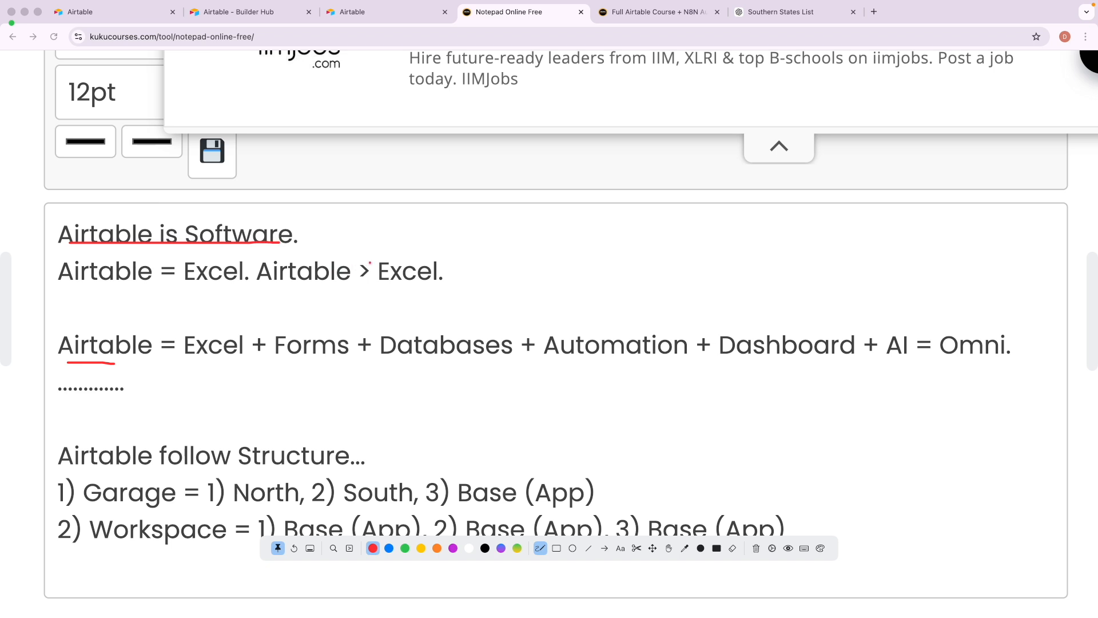
mouse_move(381, 260)
left_mouse_down()
mouse_move(258, 272)
mouse_move(417, 292)
mouse_move(417, 253)
left_mouse_up()
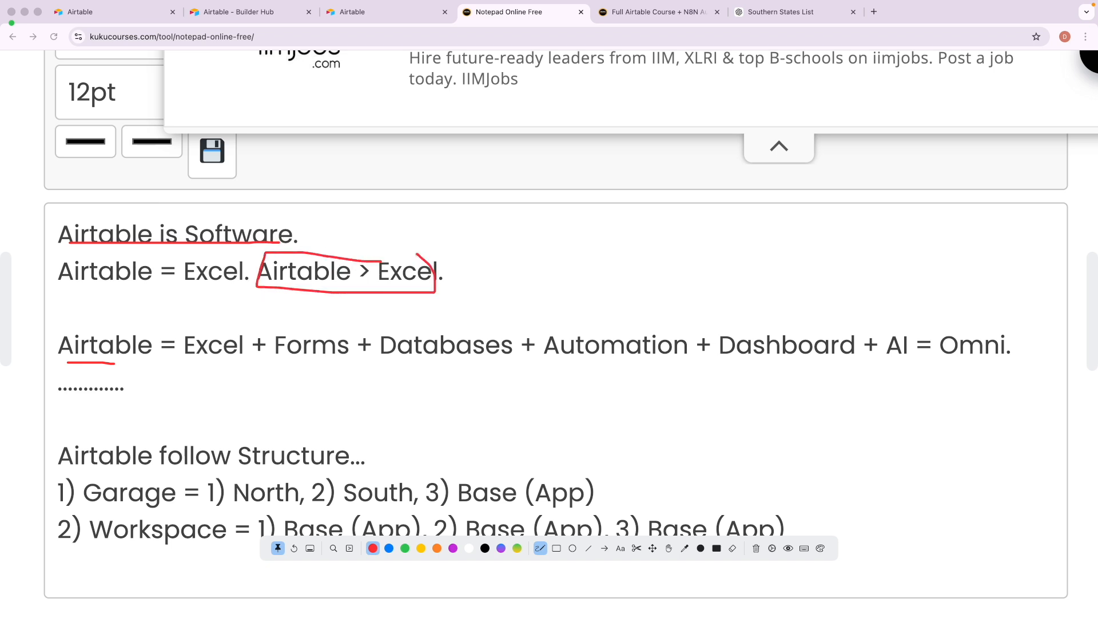
mouse_move(250, 298)
left_mouse_down()
mouse_move(202, 310)
mouse_move(192, 326)
mouse_move(209, 321)
left_mouse_up()
left_click_drag(286, 361, 329, 362)
left_click_drag(418, 362, 483, 363)
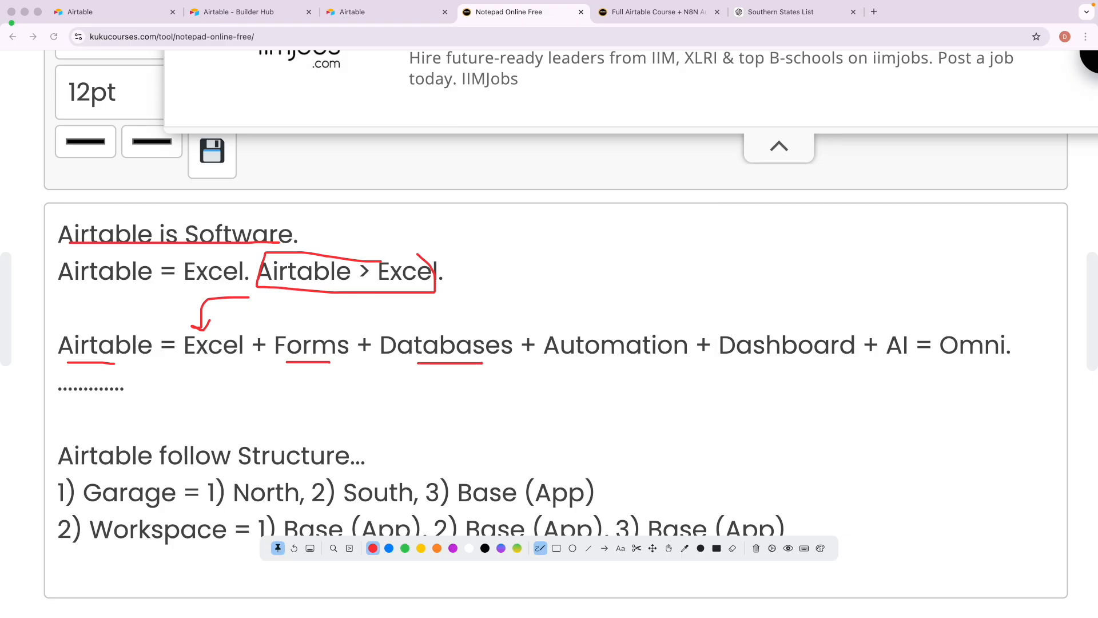
left_click_drag(576, 367, 656, 365)
left_click_drag(742, 367, 828, 362)
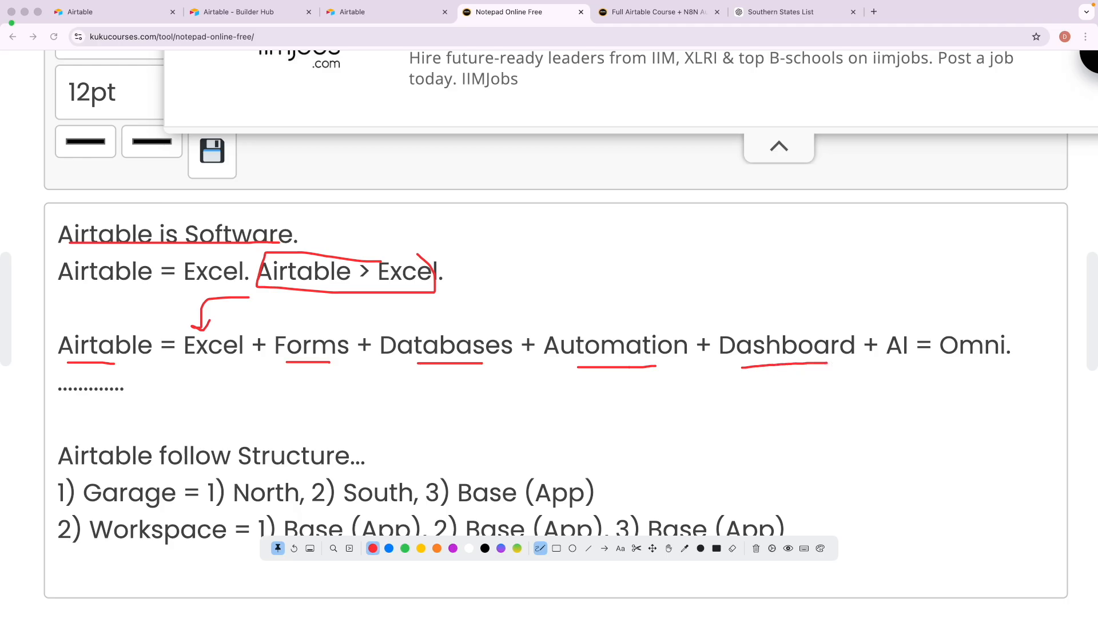
mouse_move(904, 325)
left_mouse_down()
mouse_move(885, 343)
mouse_move(895, 364)
mouse_move(916, 333)
mouse_move(891, 325)
left_mouse_up()
key("Escape")
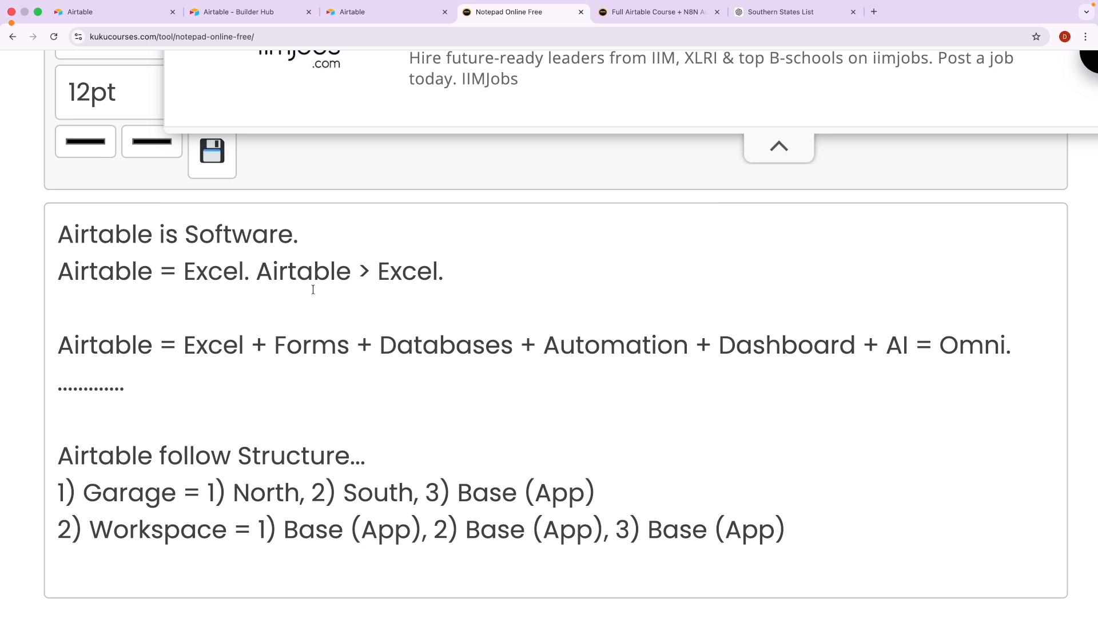
left_click(262, 14)
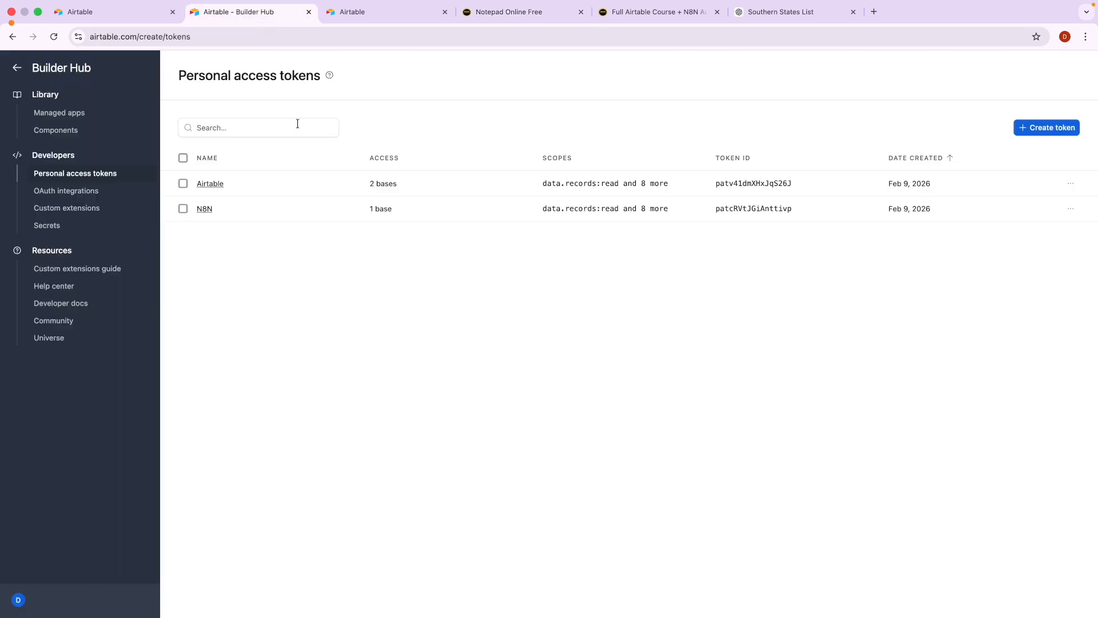
Flip between Airtable Home, the Kuku Courses home and the Airtable course page.
left_click(105, 16)
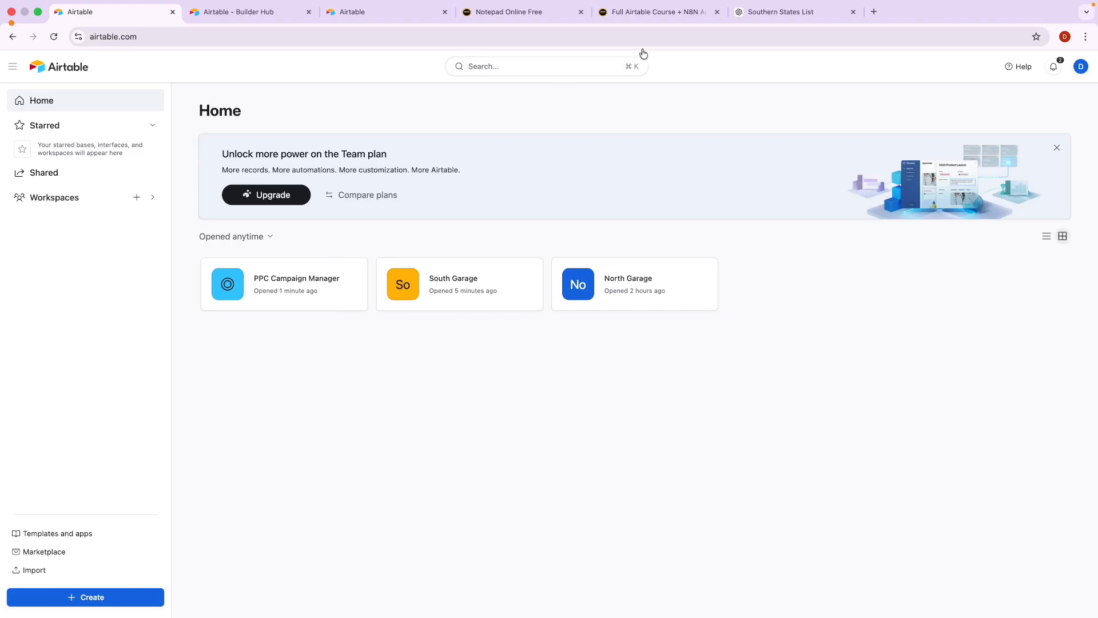
left_click(652, 13)
scroll(384, 284, "up", 10)
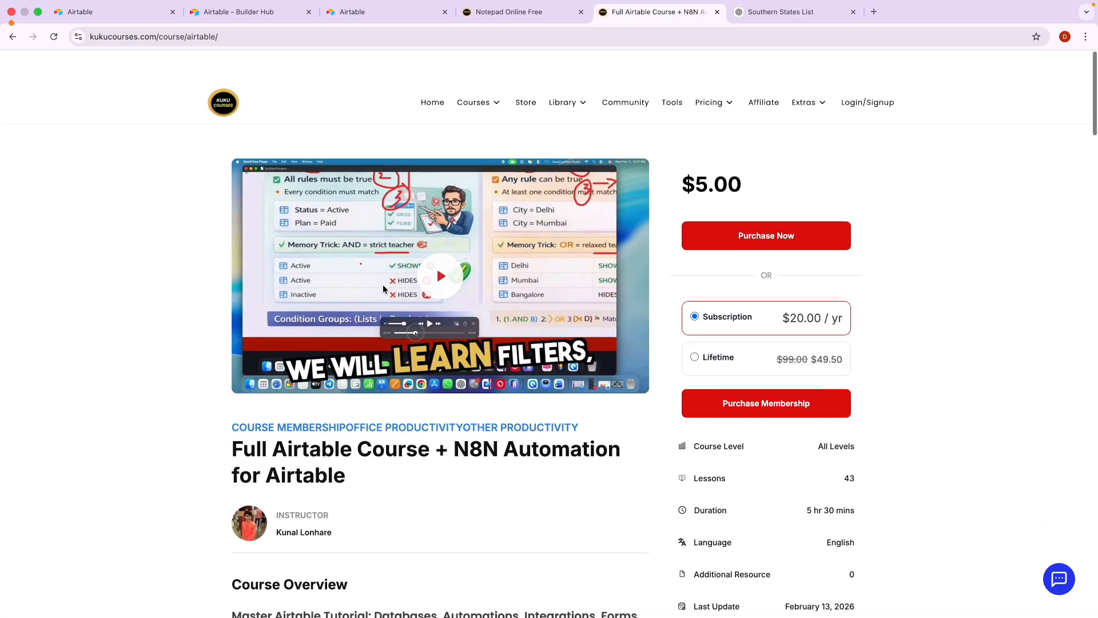
left_click(430, 76)
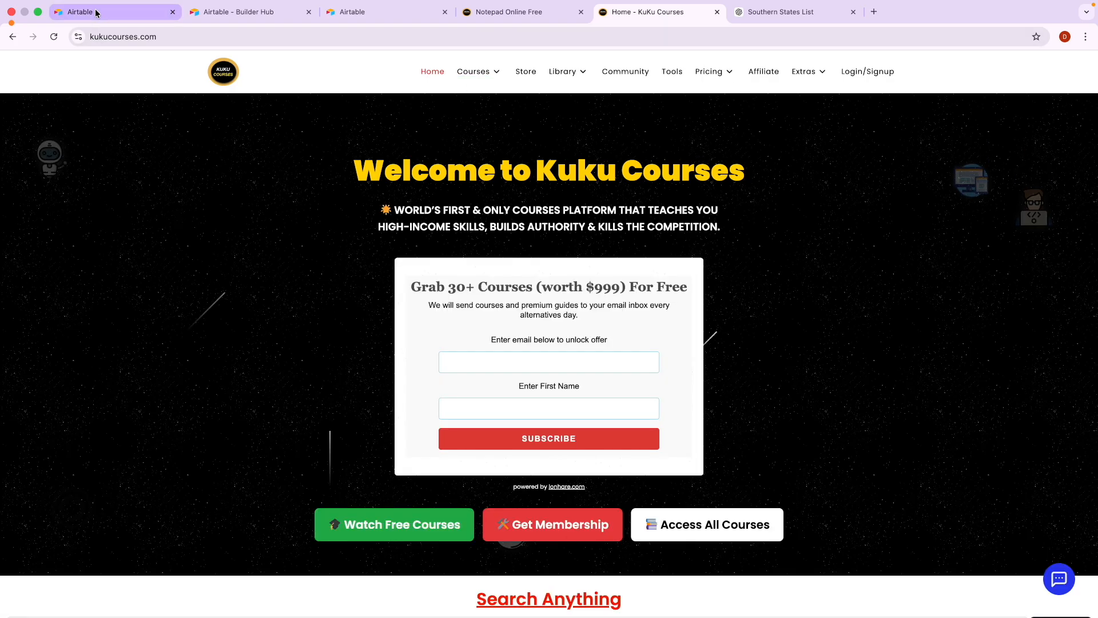
left_click(96, 13)
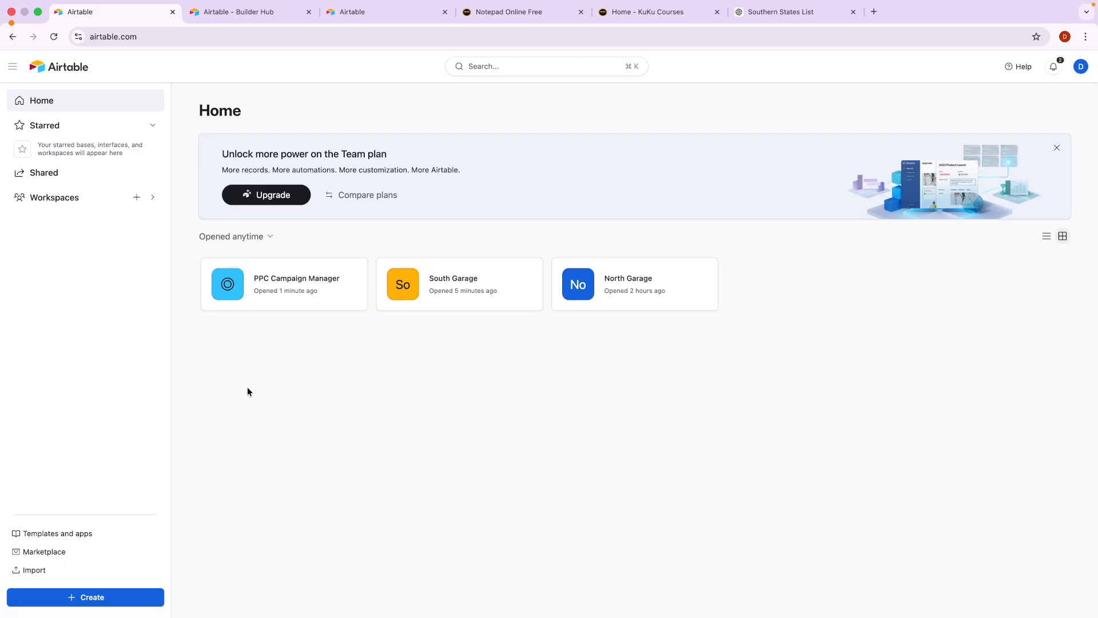
left_click(631, 17)
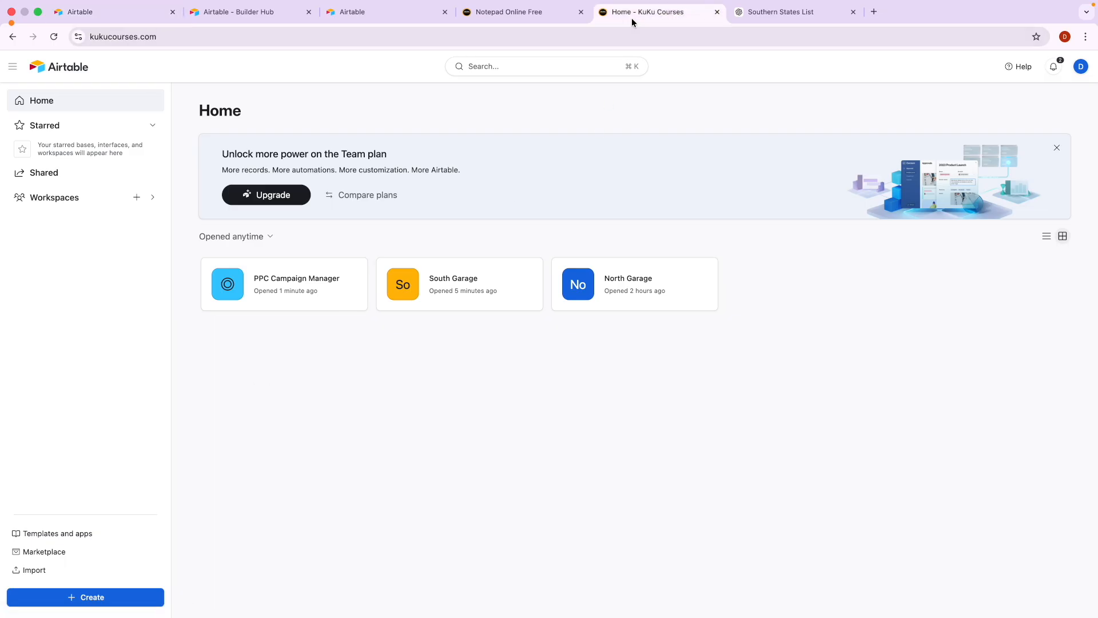
left_click(12, 40)
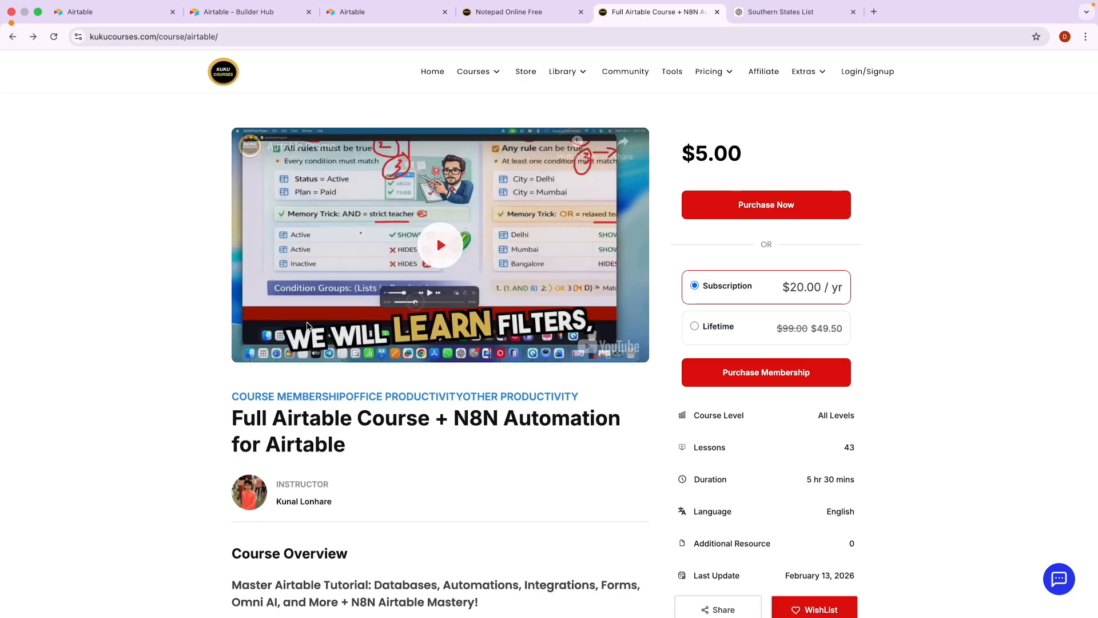
Expand the Working with Base - Advanced Features and Sorting and Grouping and Colors lesson sections.
scroll(437, 234, "down", 10)
scroll(326, 381, "down", 15)
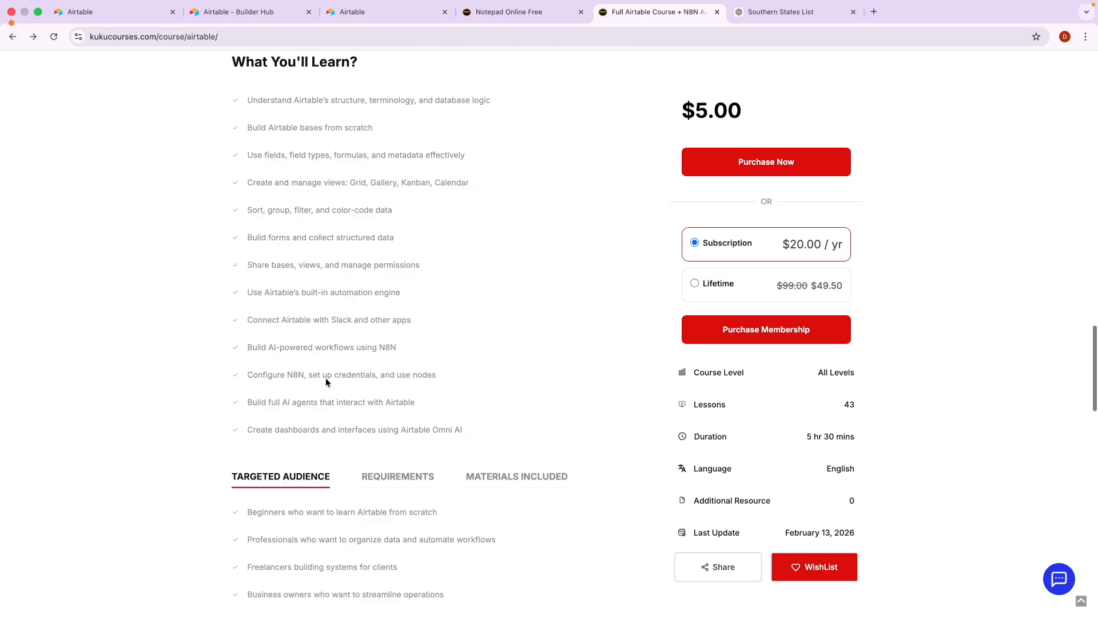
scroll(377, 417, "down", 2)
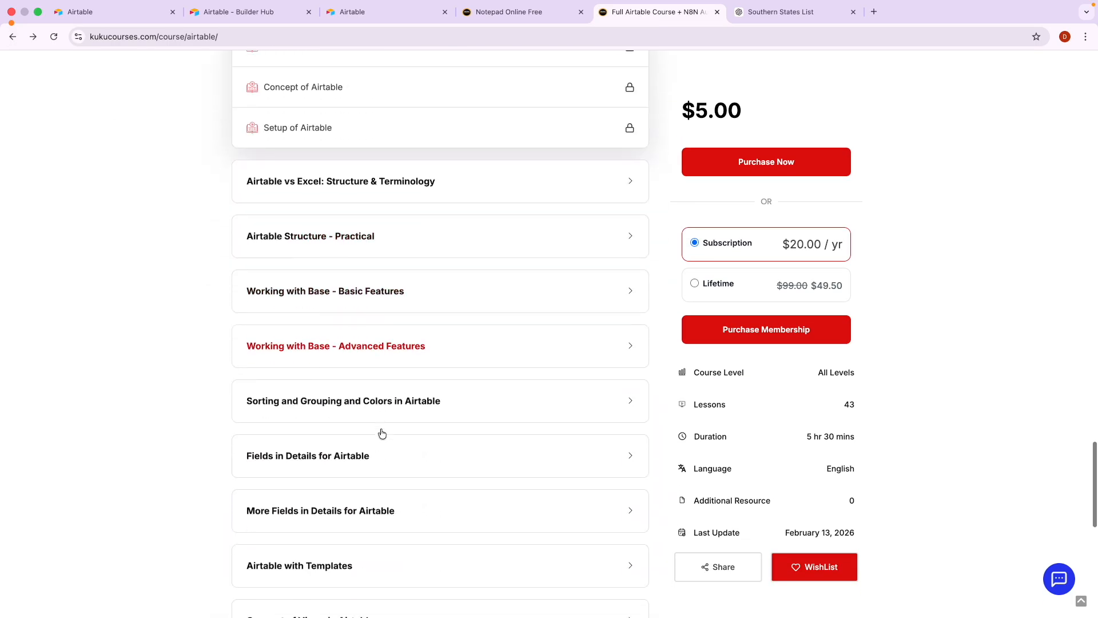
left_click(328, 335)
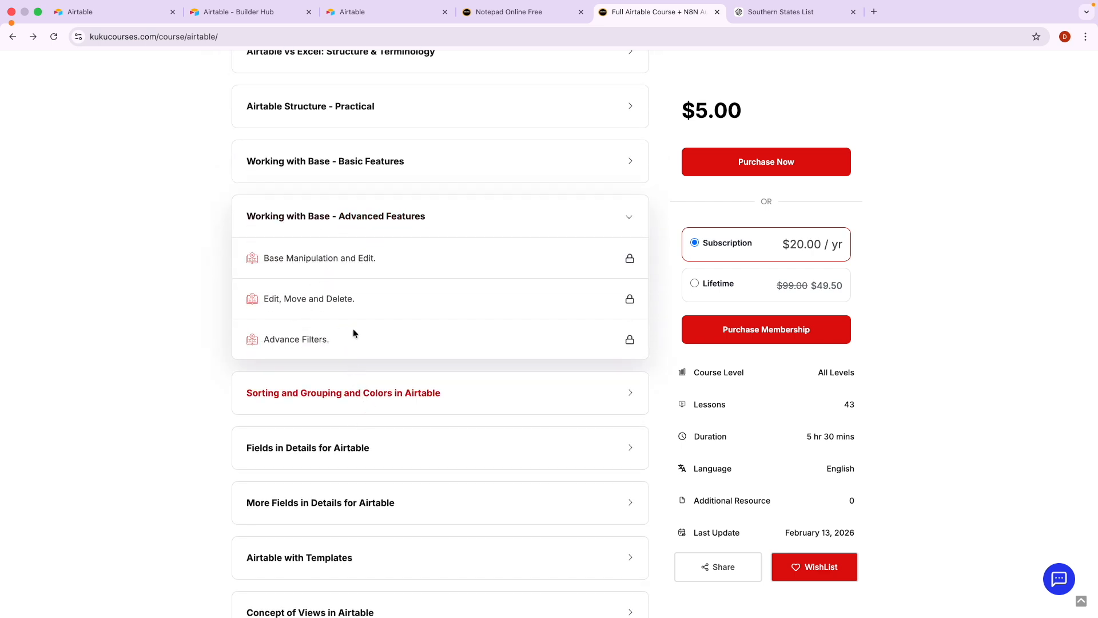
left_click(395, 399)
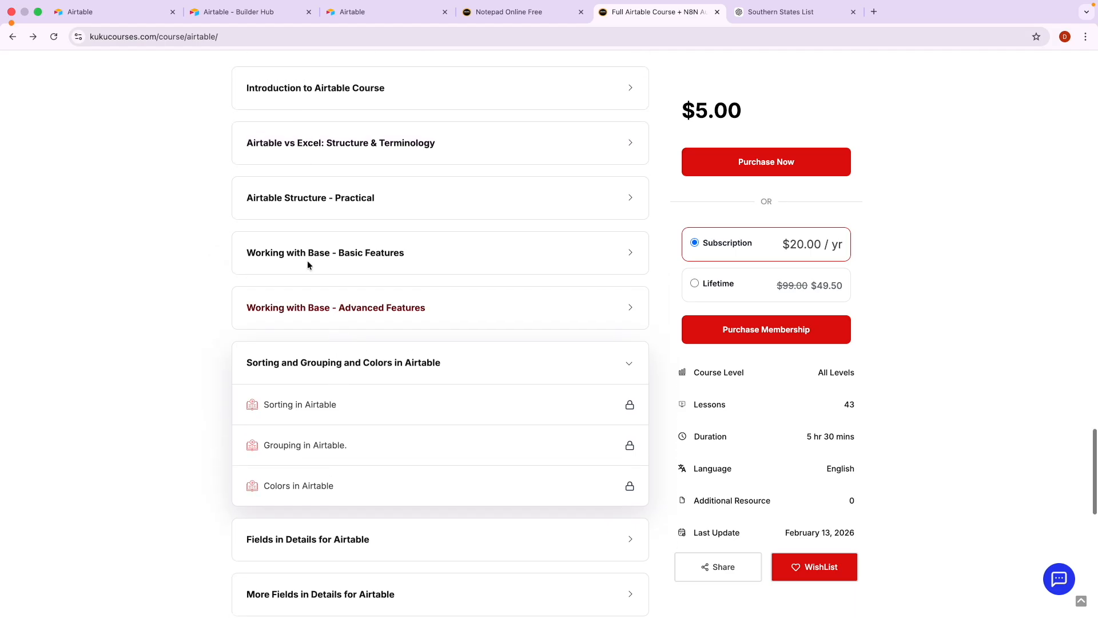
Toggle between the course page and Airtable Home, finishing on Home with its three bases.
left_click(146, 19)
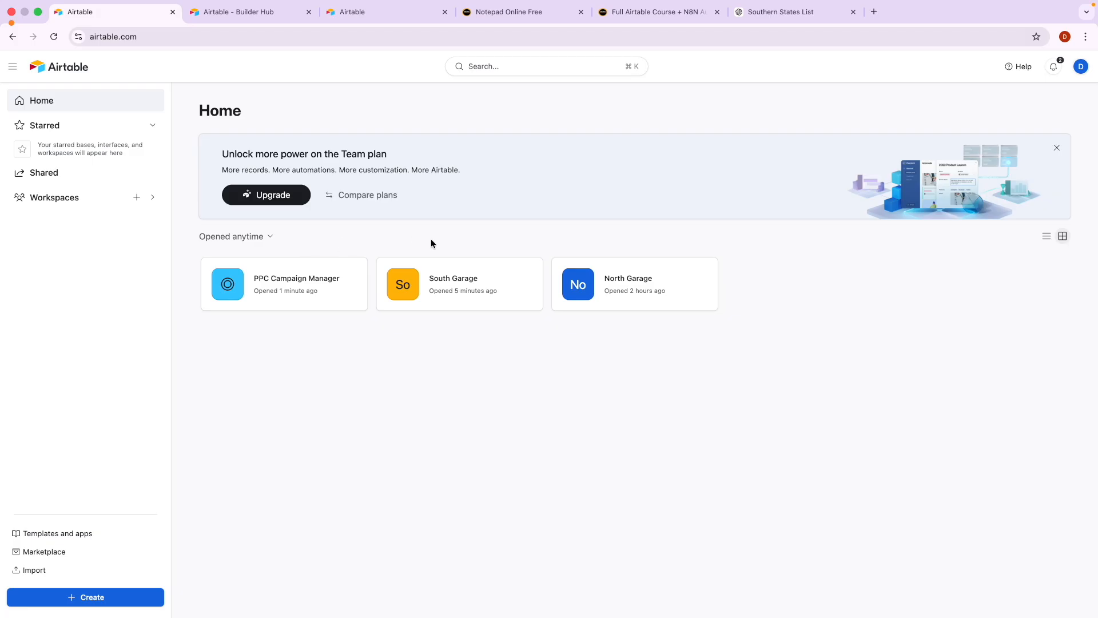
left_click(664, 15)
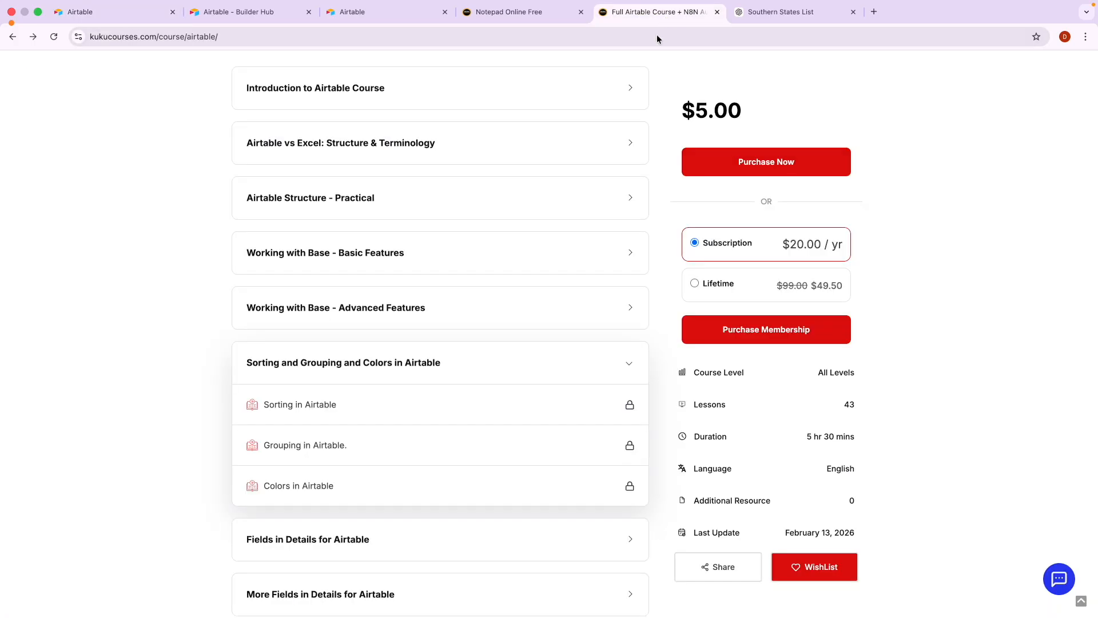
scroll(402, 341, "up", 15)
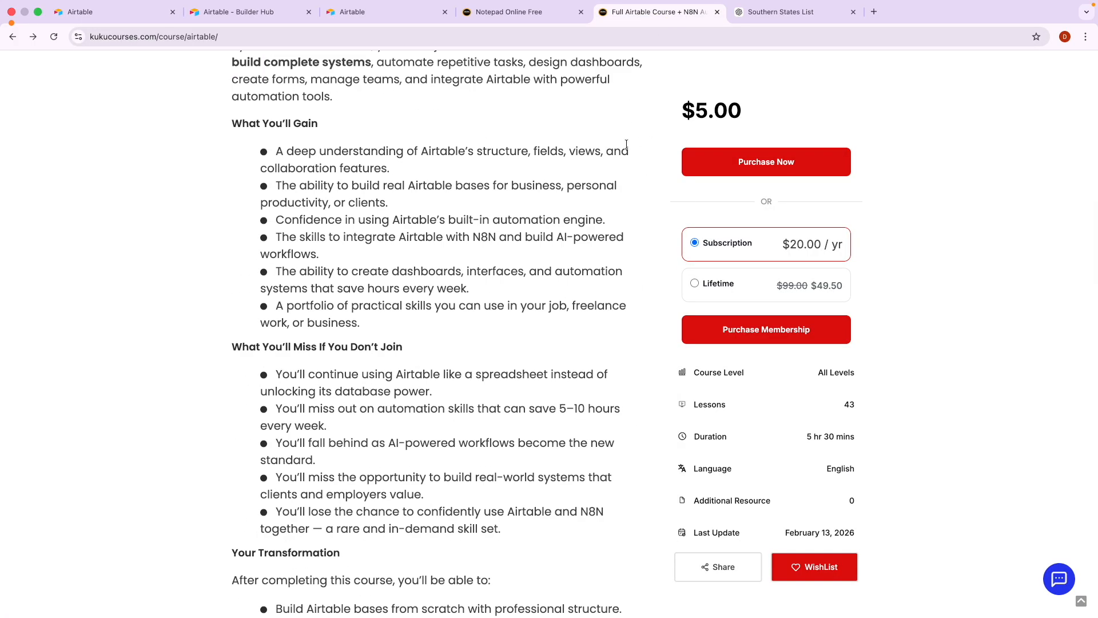
left_click(105, 16)
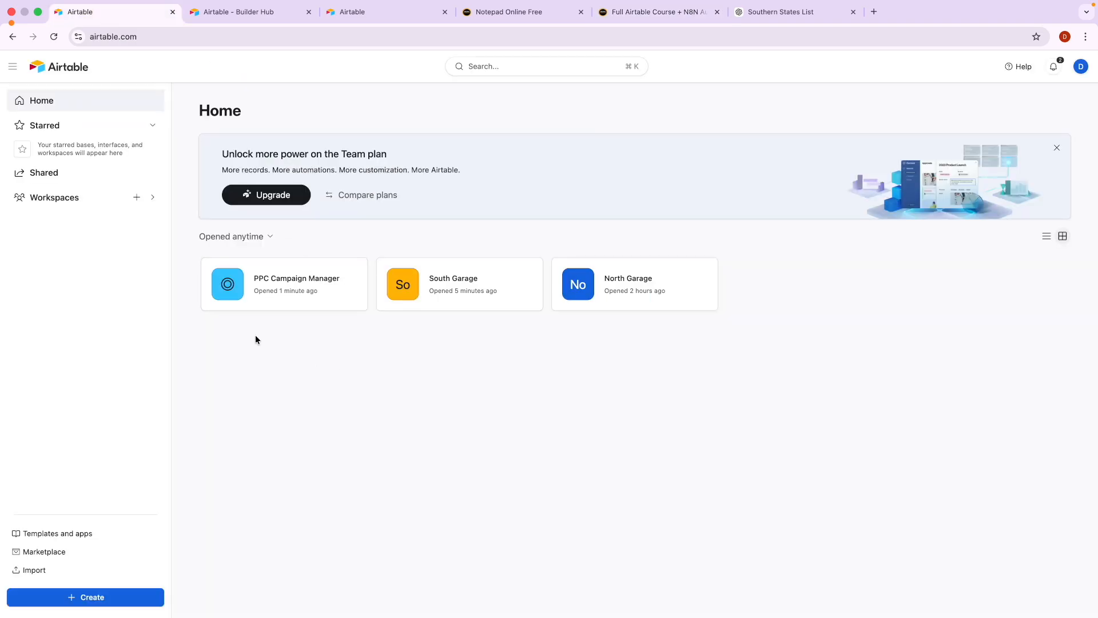
left_click(631, 12)
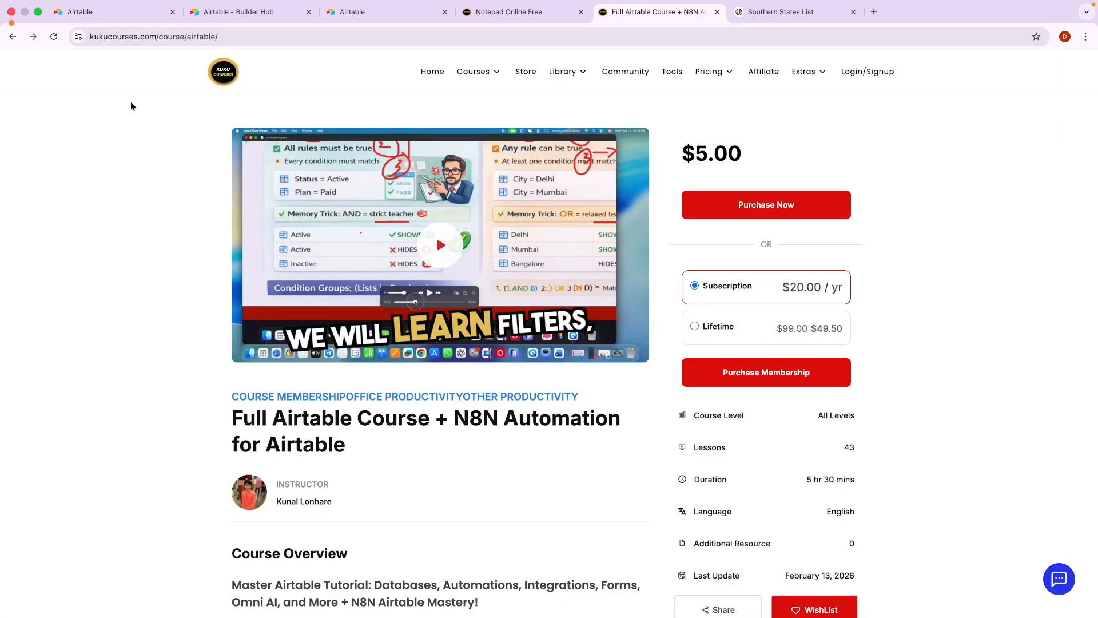
left_click(69, 16)
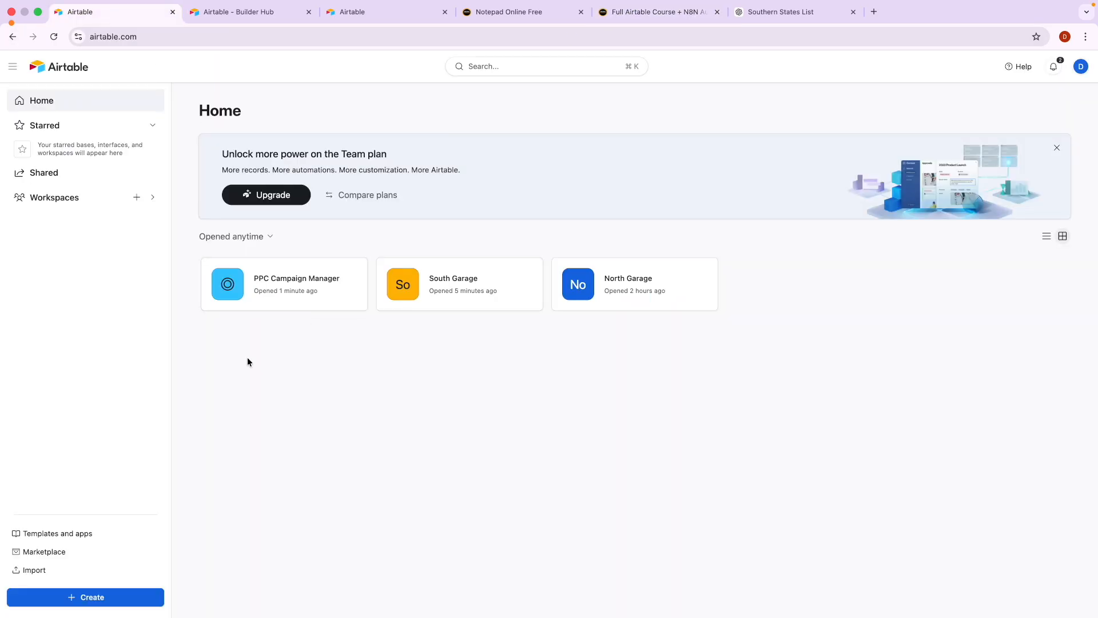